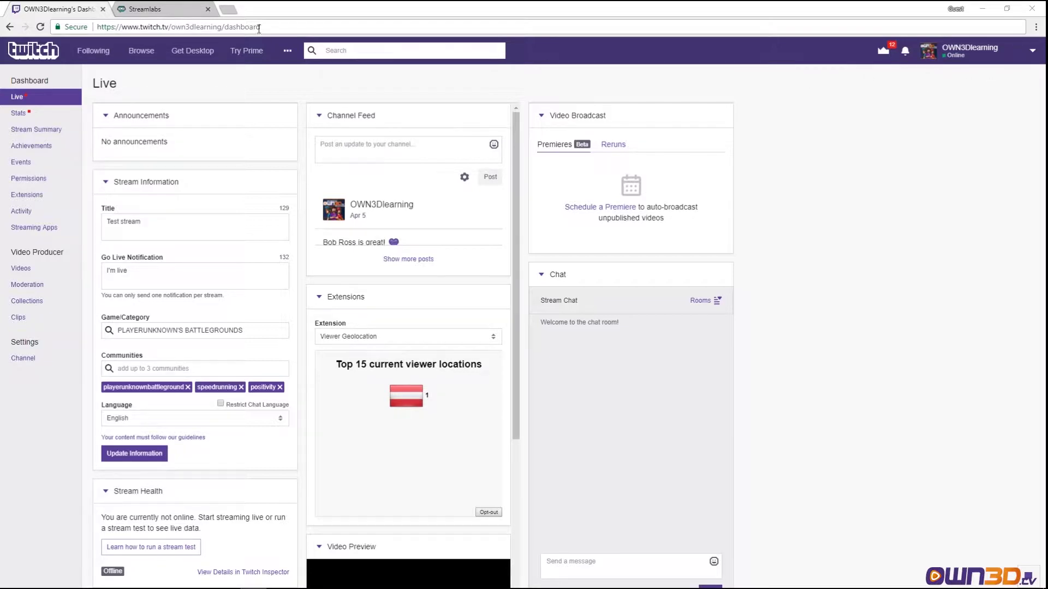
# Log in to Streamlabs with Twitch and authorize Streamlabs on the Twitch page.
pyautogui.click(155, 9)
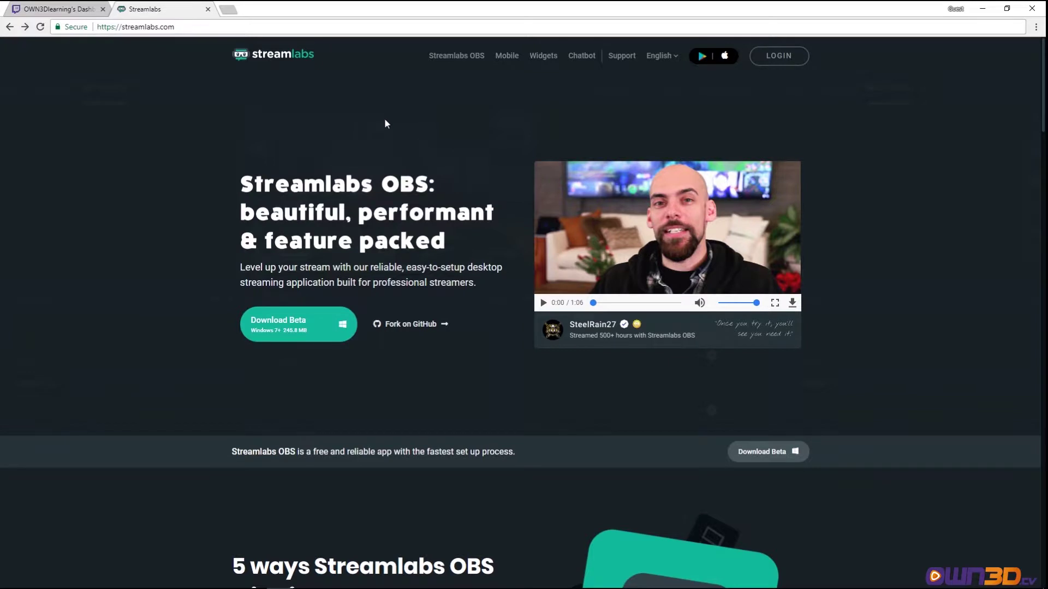
pyautogui.click(779, 55)
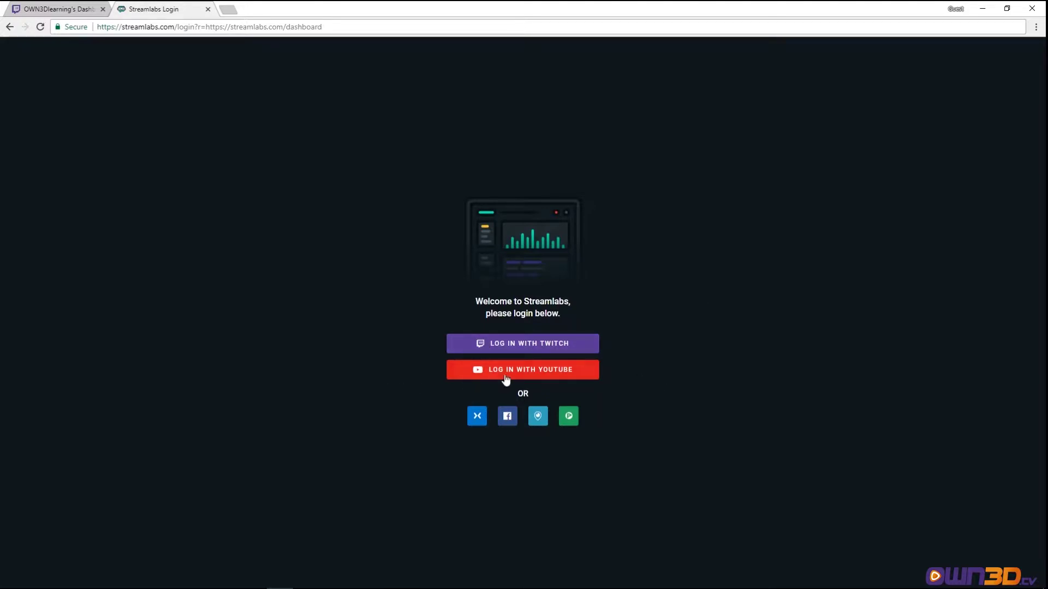
pyautogui.click(535, 343)
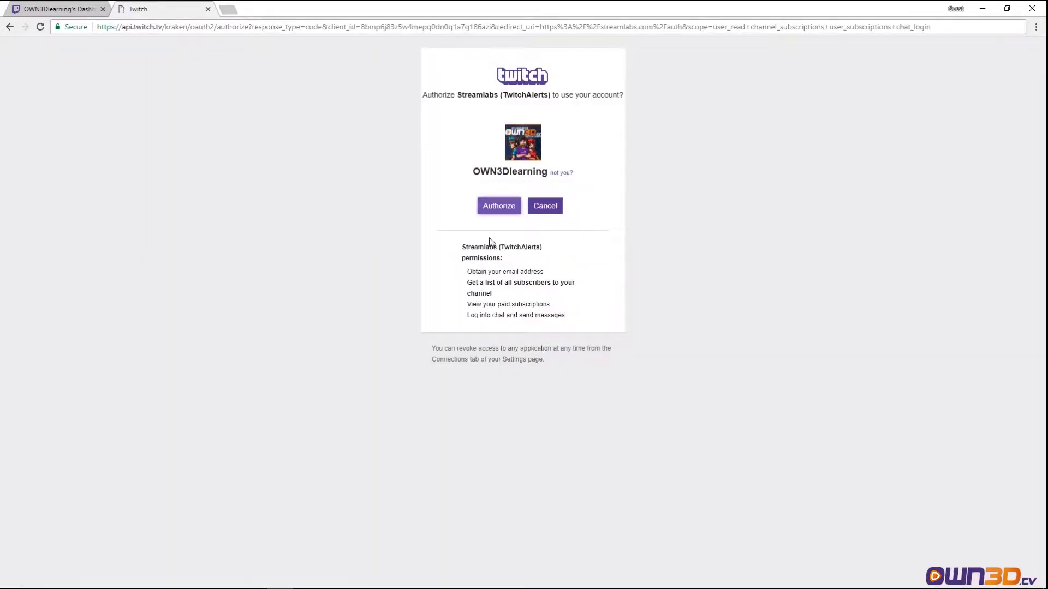
pyautogui.click(495, 209)
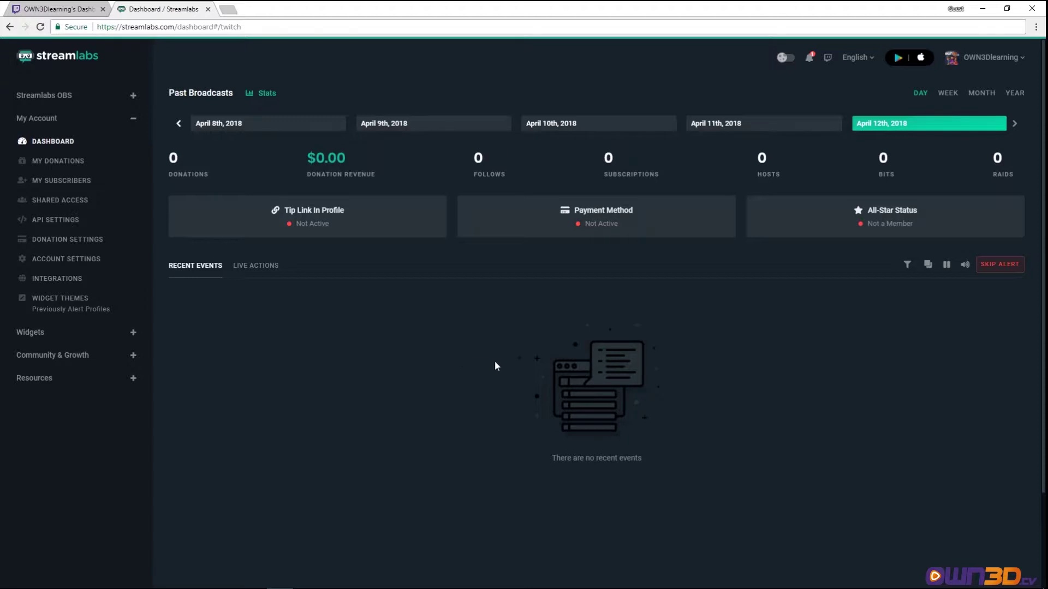
# Switch the dashboard language to Deutsch, then back to English.
pyautogui.click(872, 63)
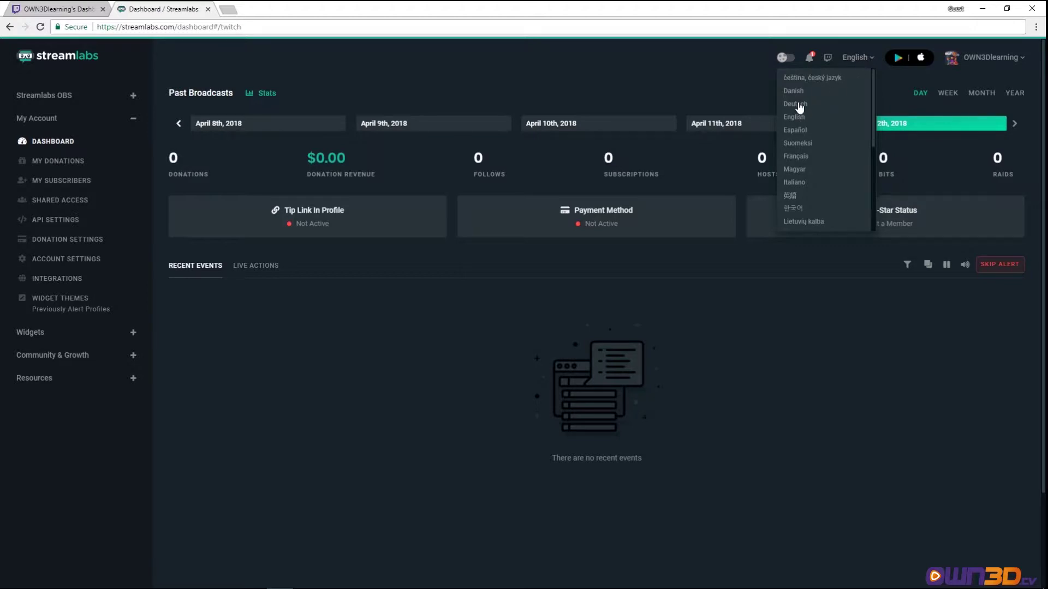
pyautogui.click(797, 105)
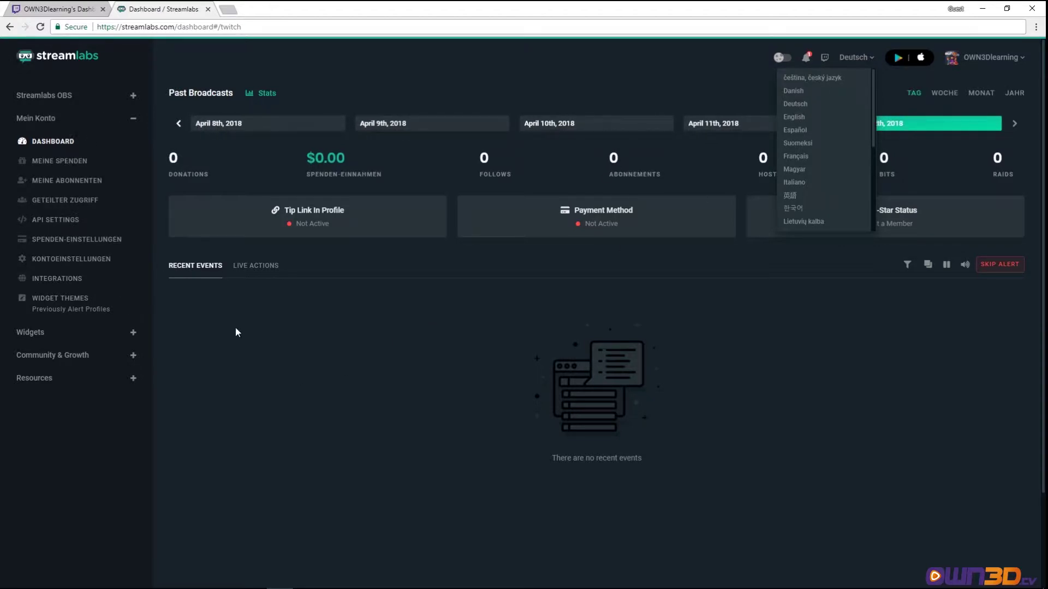
pyautogui.click(795, 119)
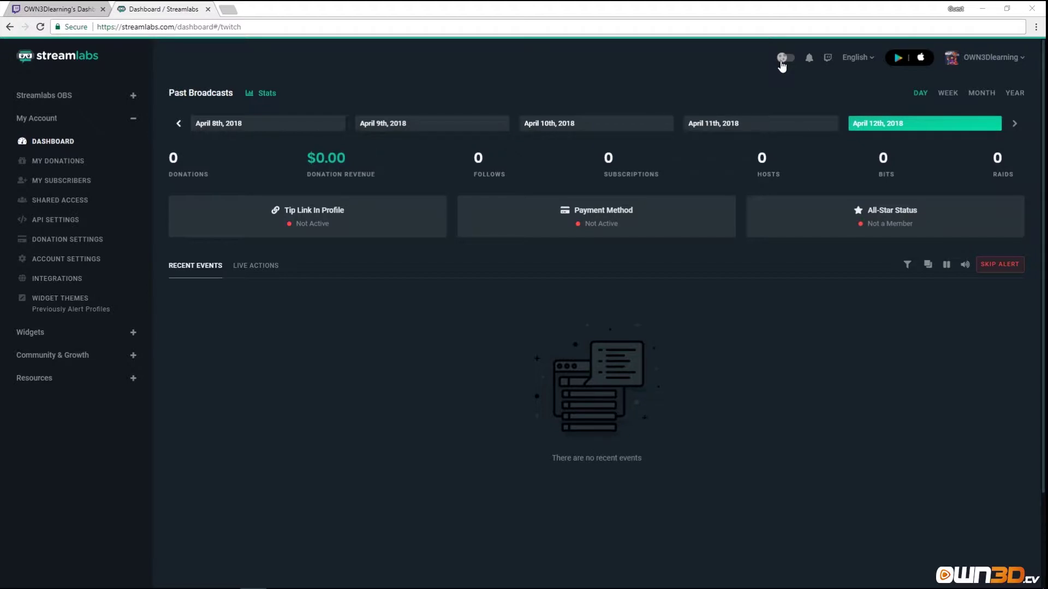
pyautogui.click(783, 58)
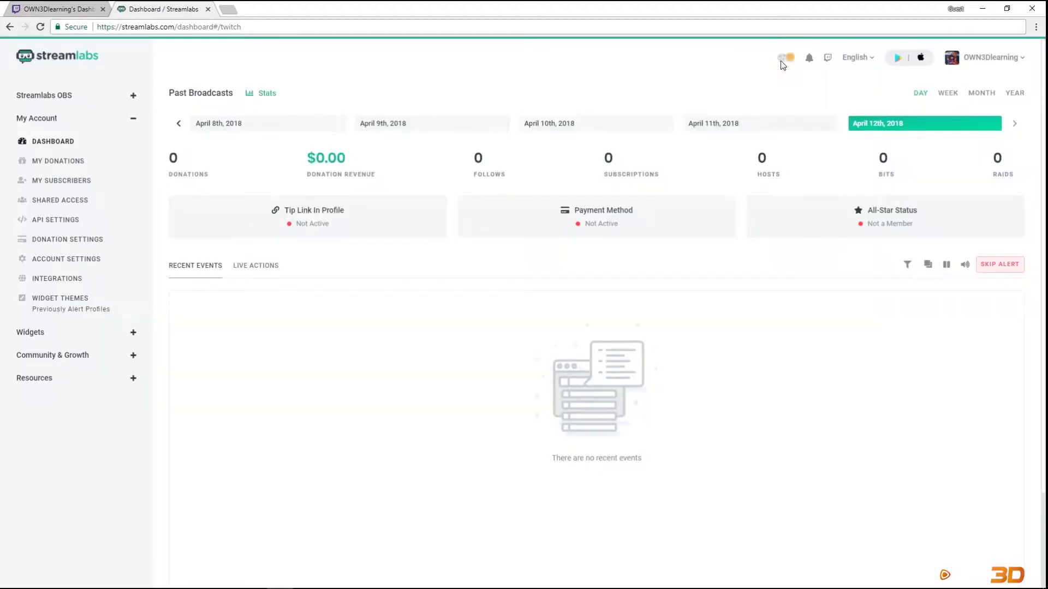
pyautogui.click(786, 58)
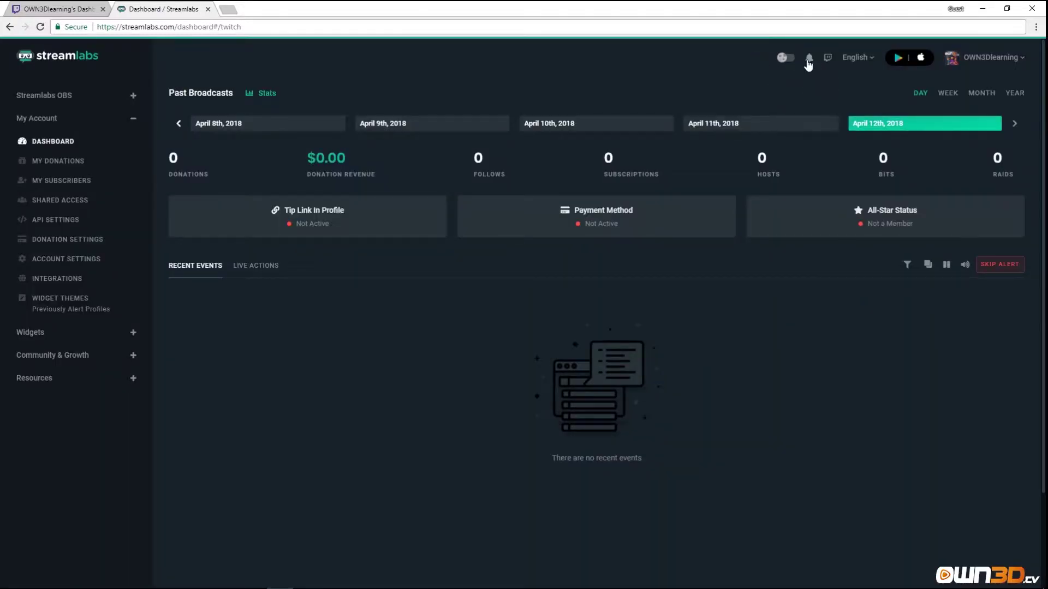
pyautogui.click(809, 59)
pyautogui.click(815, 57)
pyautogui.click(200, 129)
pyautogui.click(386, 130)
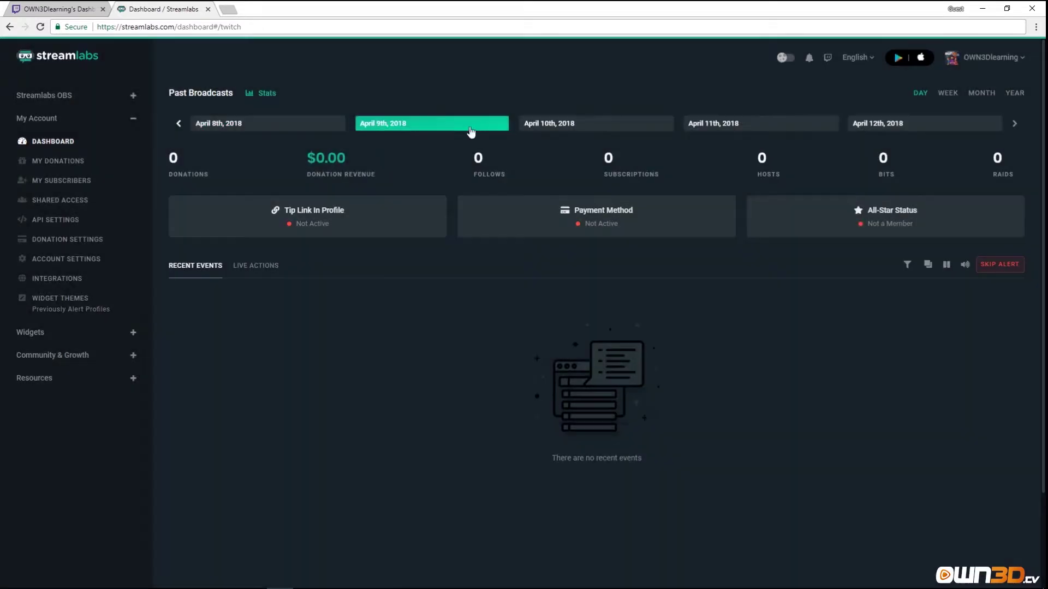
pyautogui.click(547, 130)
pyautogui.click(775, 128)
pyautogui.click(861, 125)
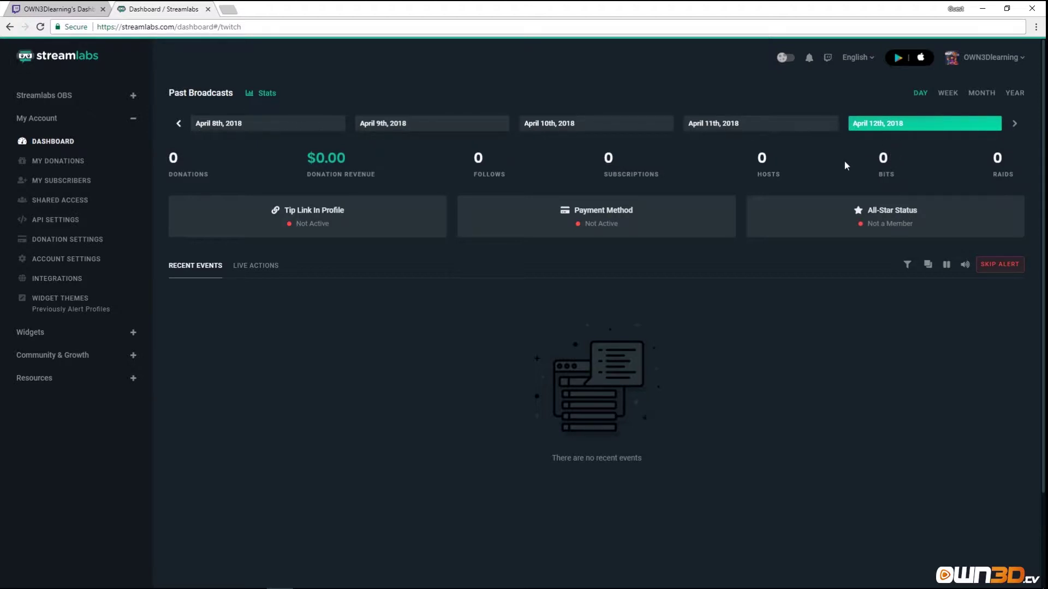
pyautogui.click(948, 94)
pyautogui.click(979, 93)
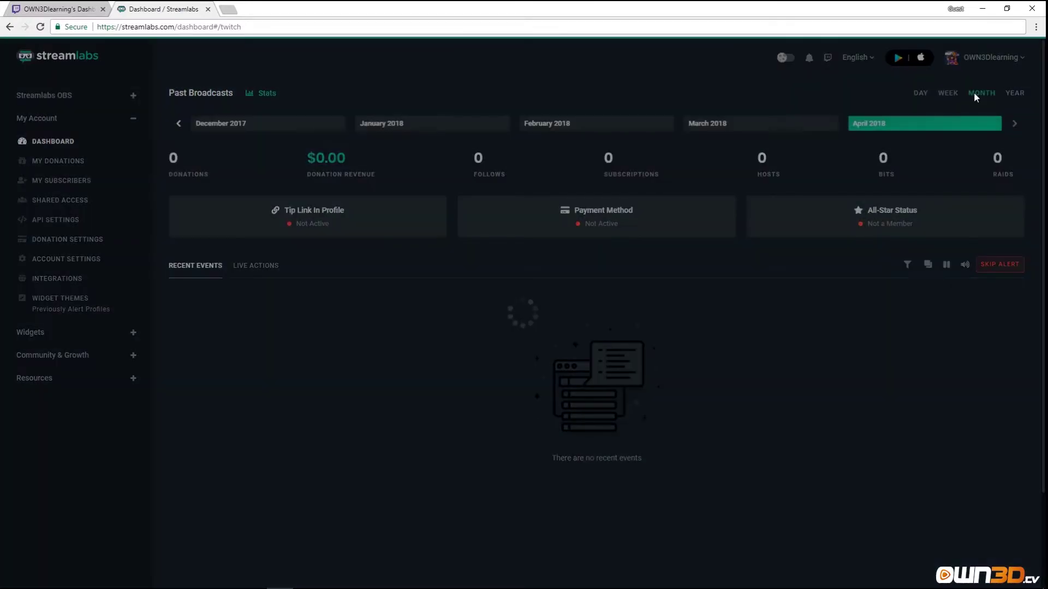
pyautogui.click(1010, 93)
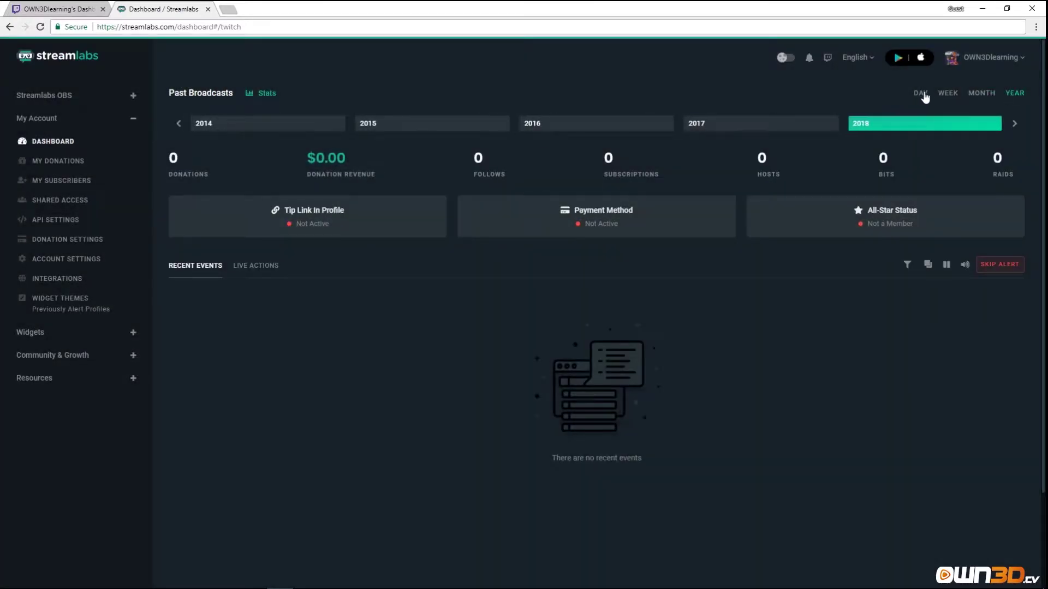
pyautogui.click(922, 94)
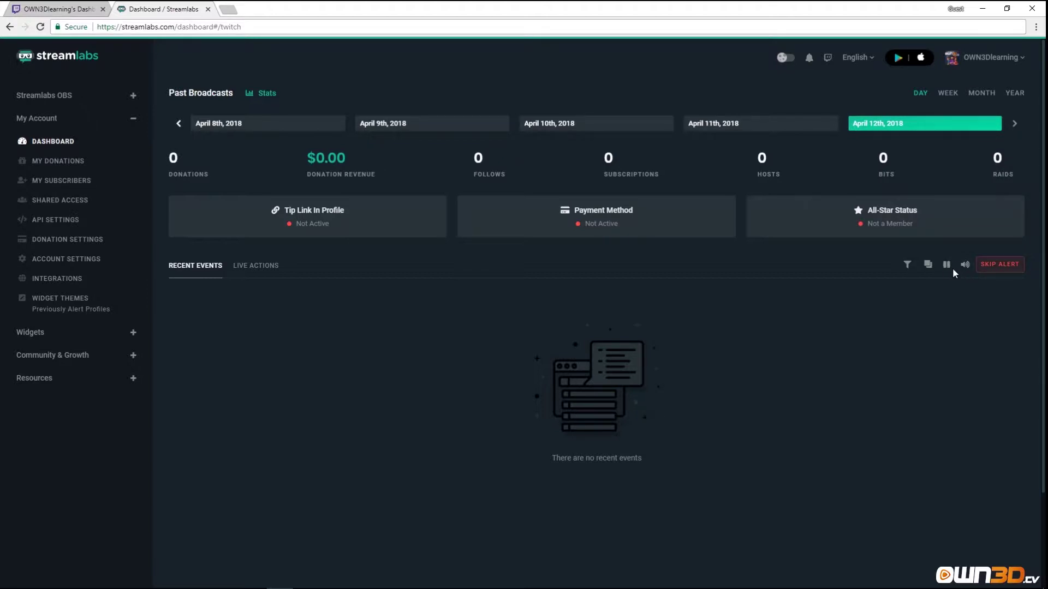
pyautogui.click(907, 266)
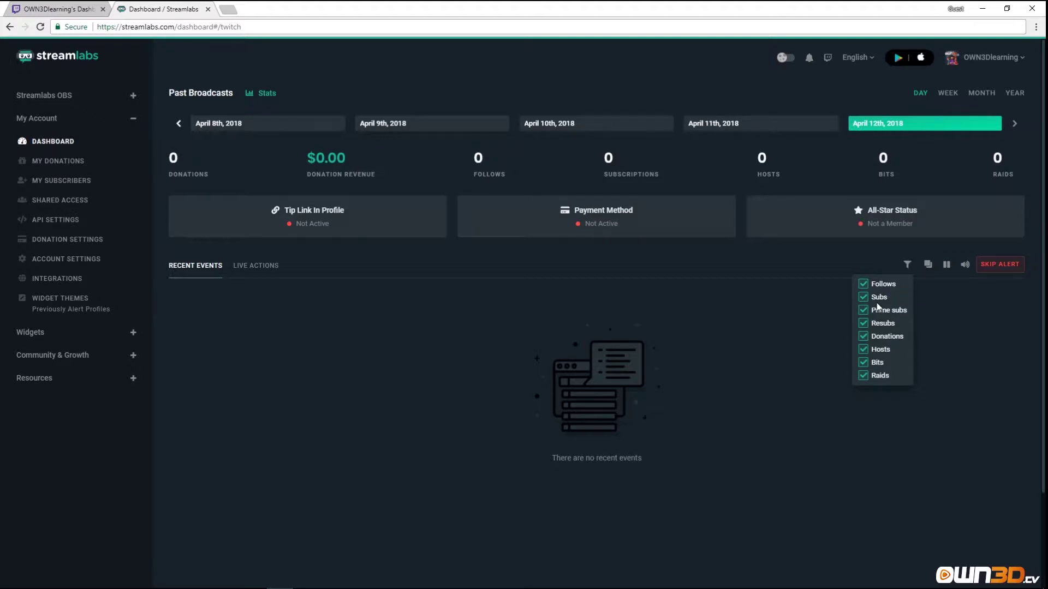
pyautogui.click(765, 348)
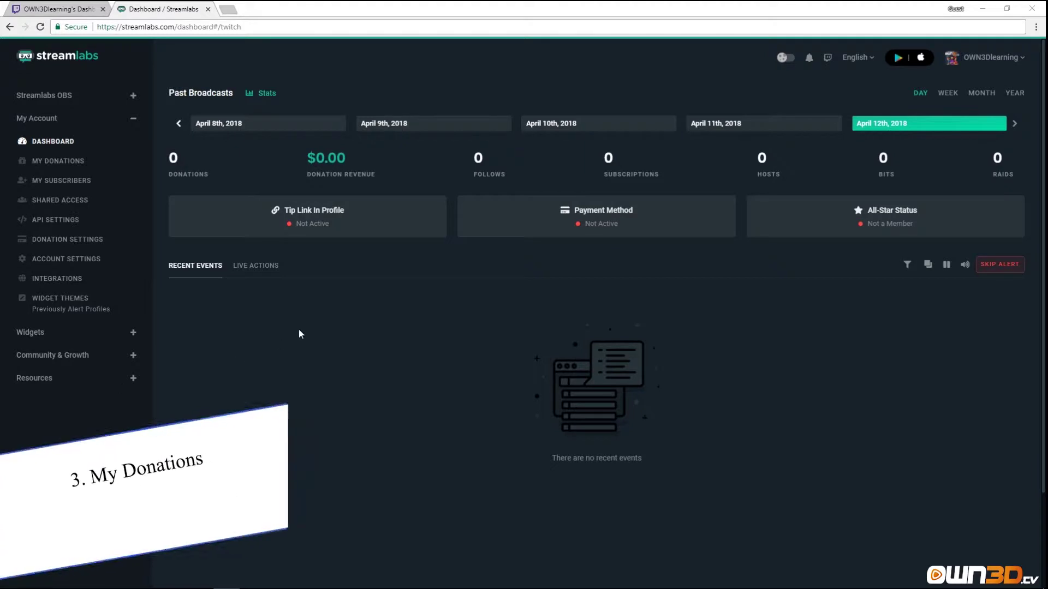
# Open My Donations, load its tip page URL in a new tab, then return to My Donations.
pyautogui.click(61, 161)
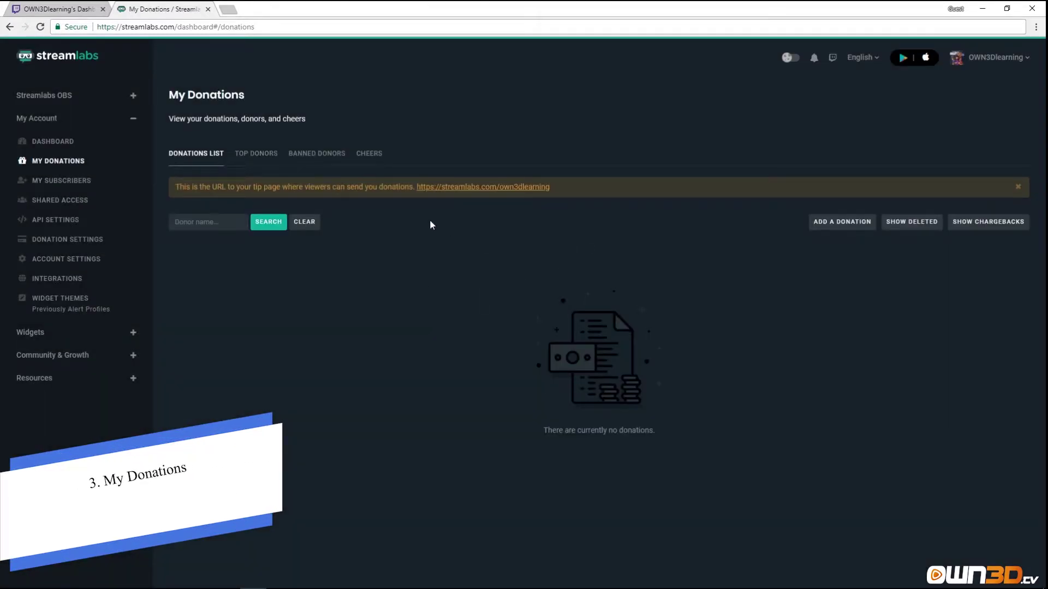
pyautogui.moveTo(551, 187); pyautogui.dragTo(417, 192)
pyautogui.hotkey('ctrl', 'c')
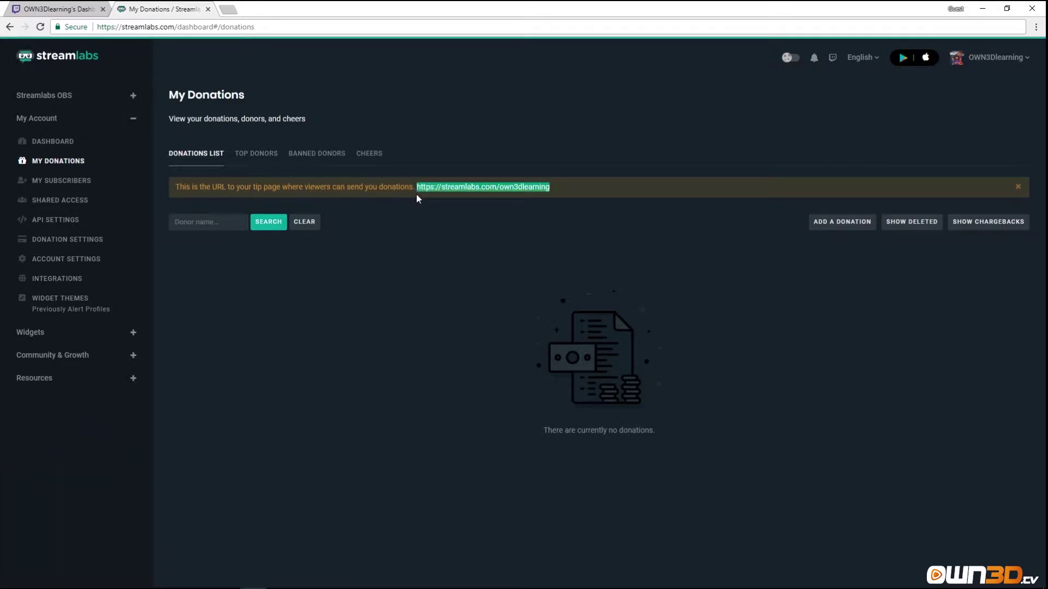
pyautogui.click(227, 10)
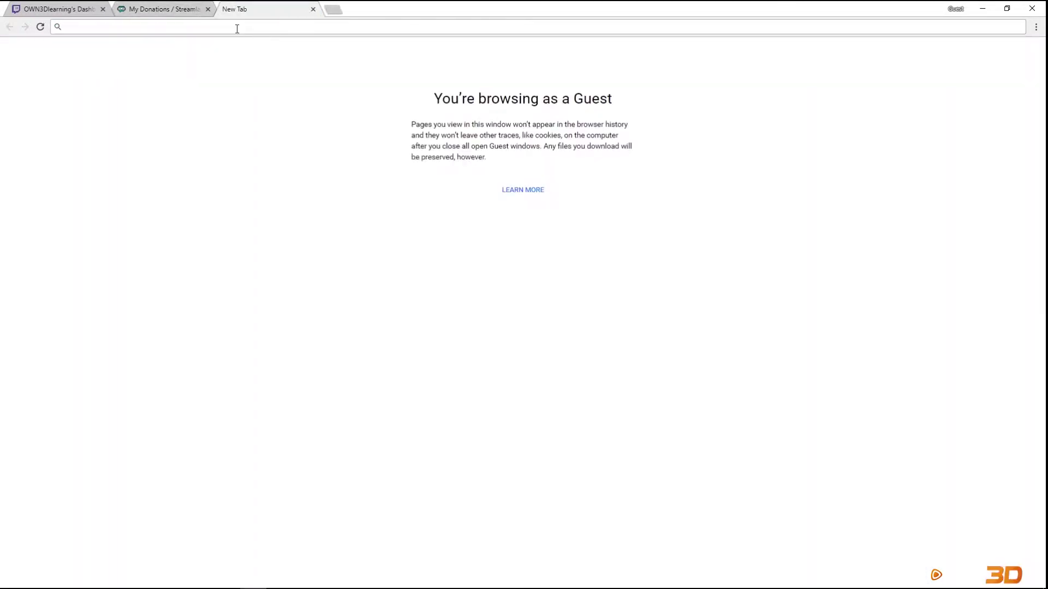
pyautogui.hotkey('ctrl', 'v')
pyautogui.click(235, 42)
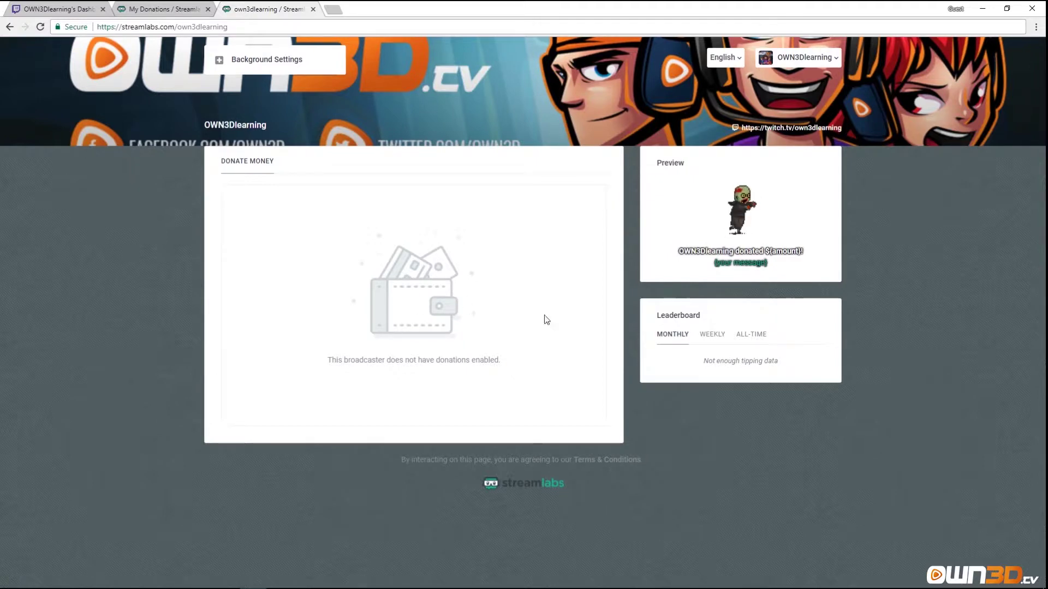
pyautogui.click(165, 9)
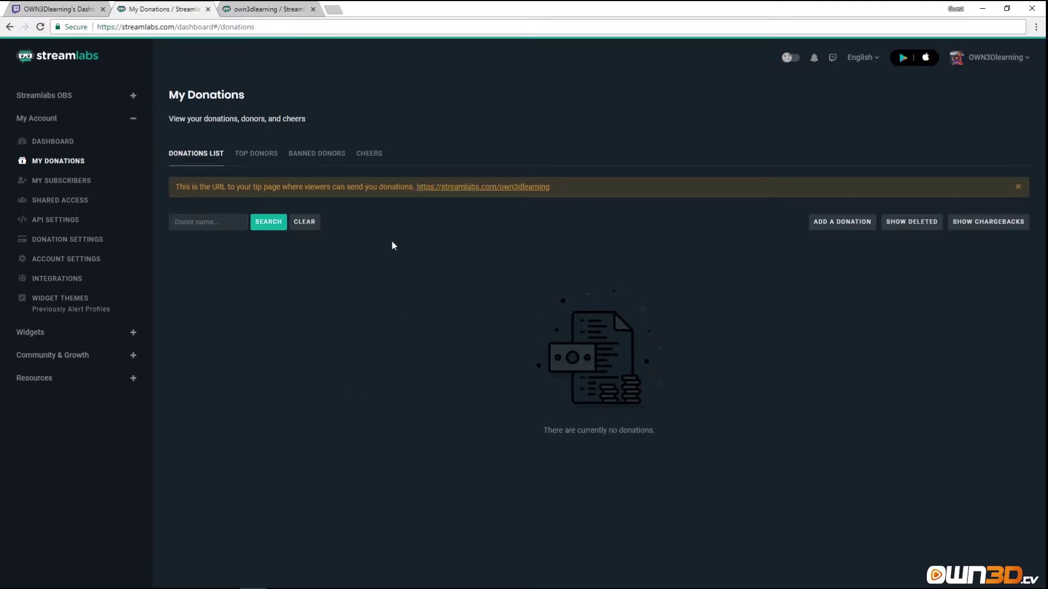
pyautogui.click(175, 154)
pyautogui.click(256, 155)
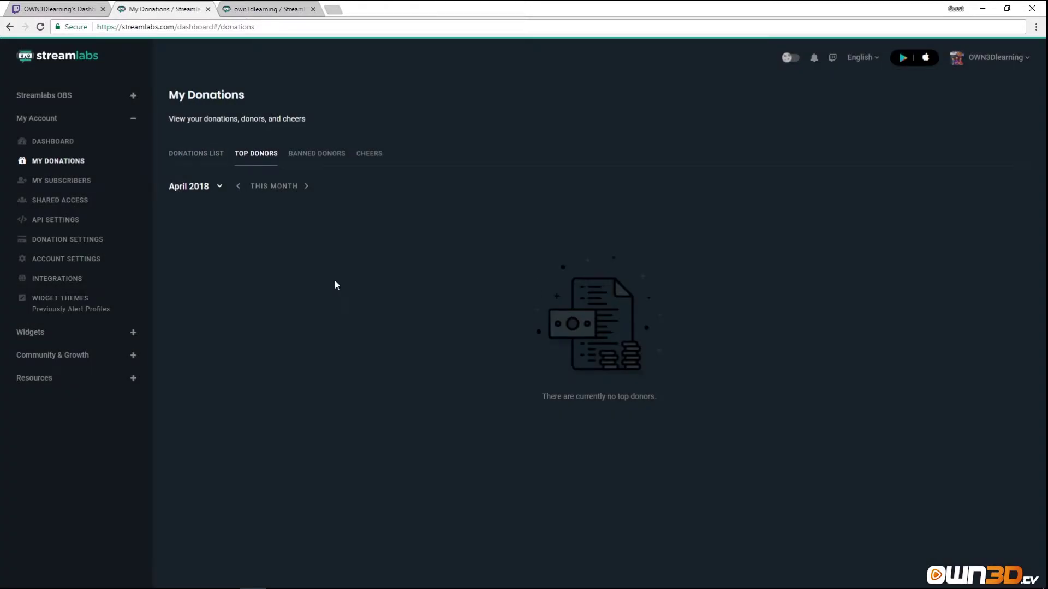
pyautogui.click(306, 186)
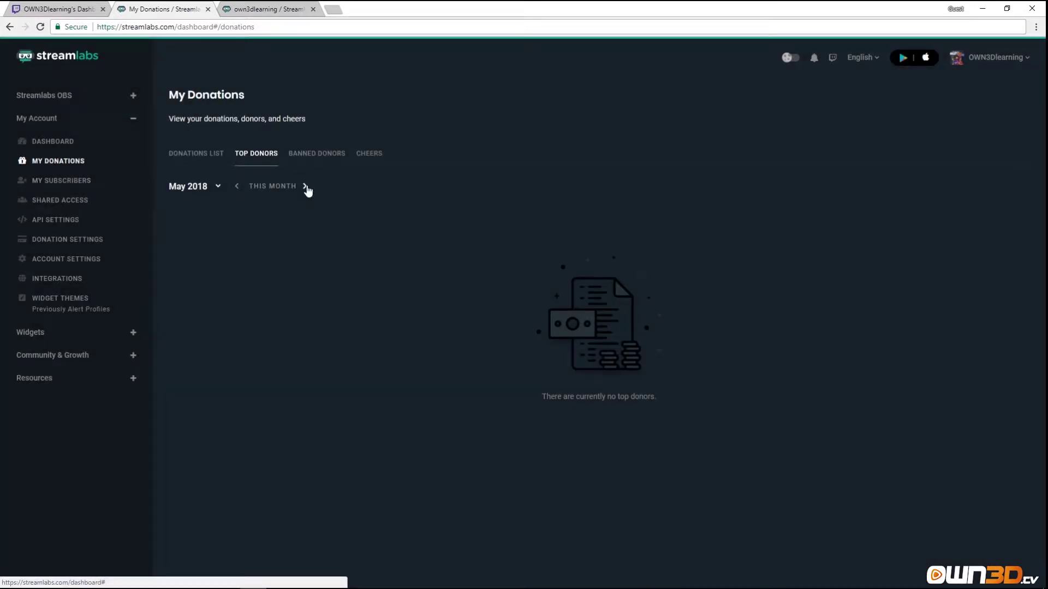
pyautogui.doubleClick(306, 186)
pyautogui.click(203, 186)
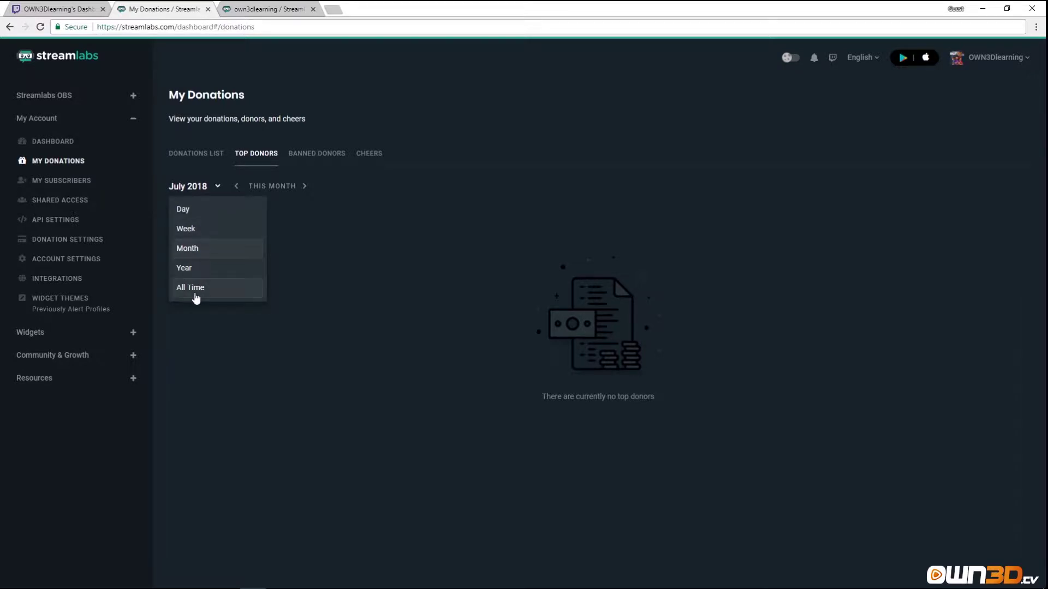
pyautogui.click(316, 154)
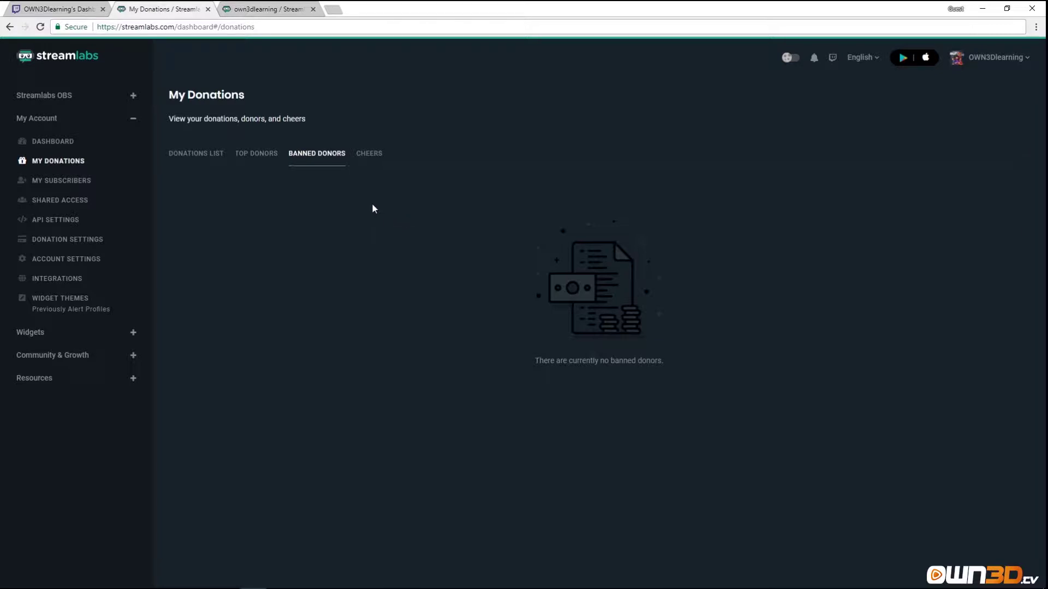
pyautogui.click(370, 155)
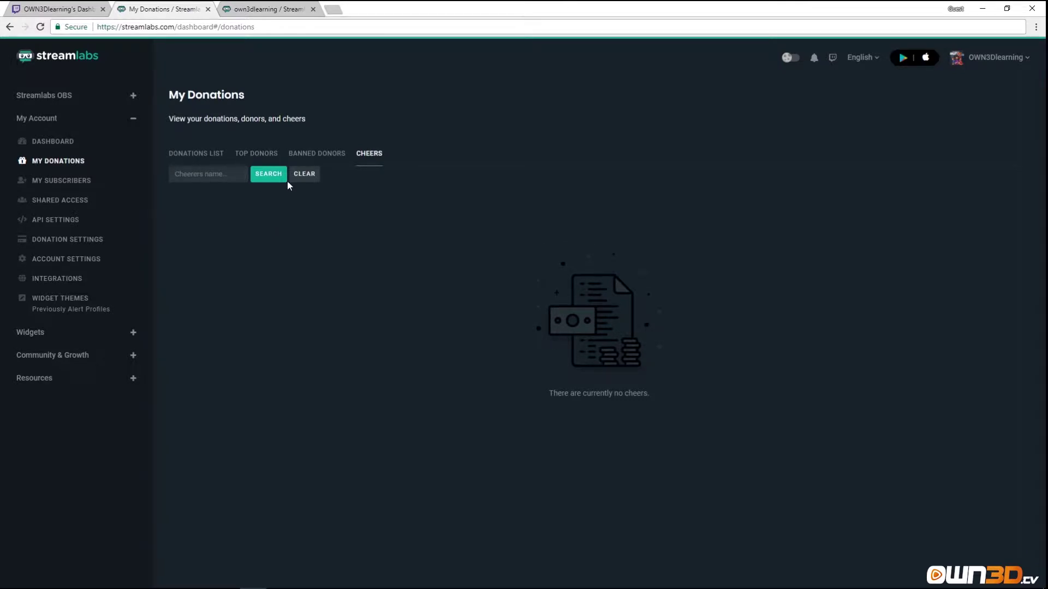
pyautogui.click(202, 156)
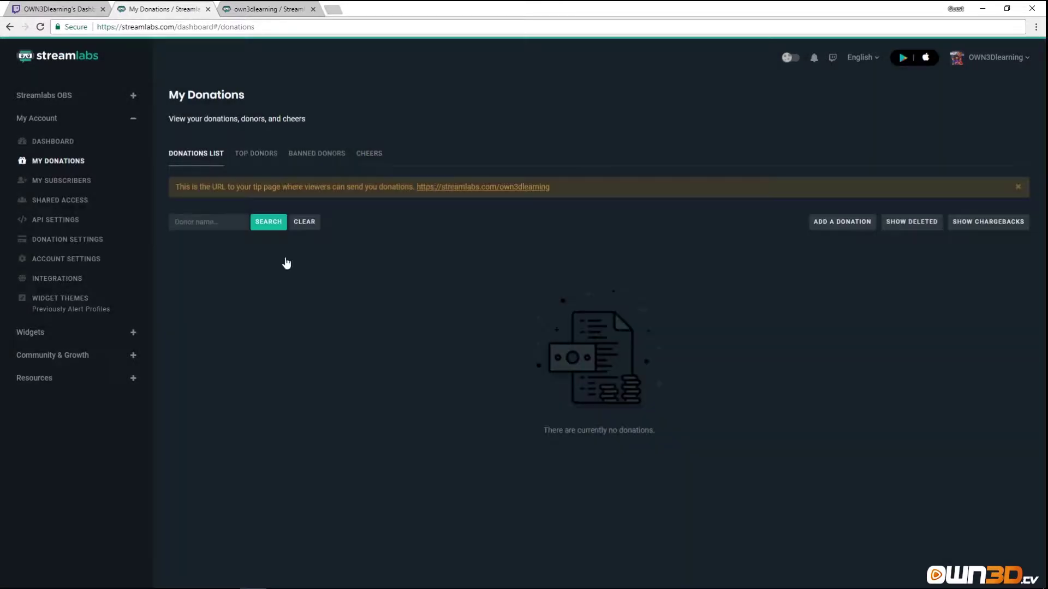
pyautogui.click(833, 224)
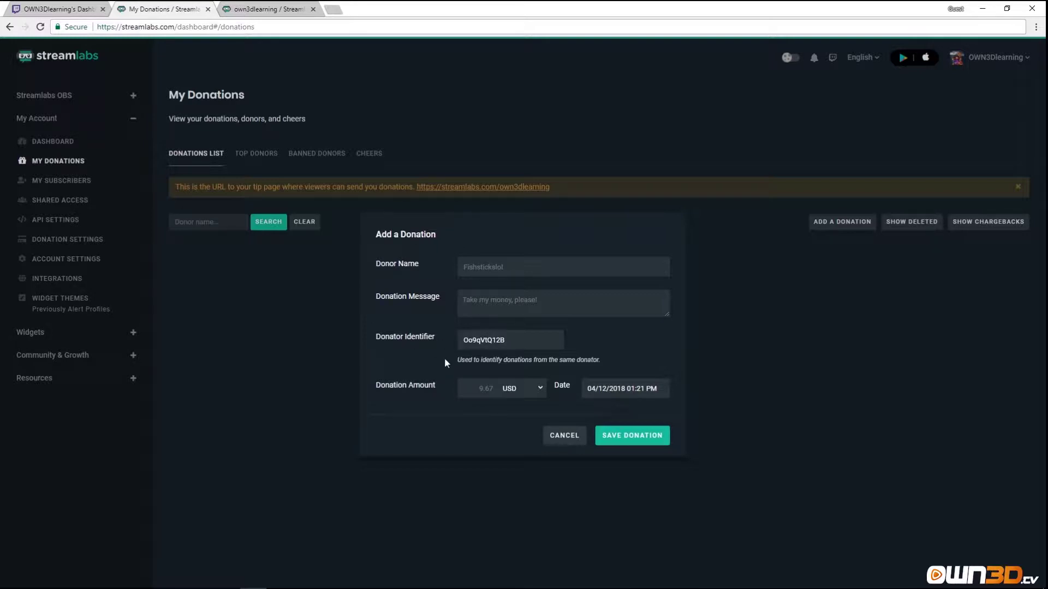
pyautogui.click(571, 437)
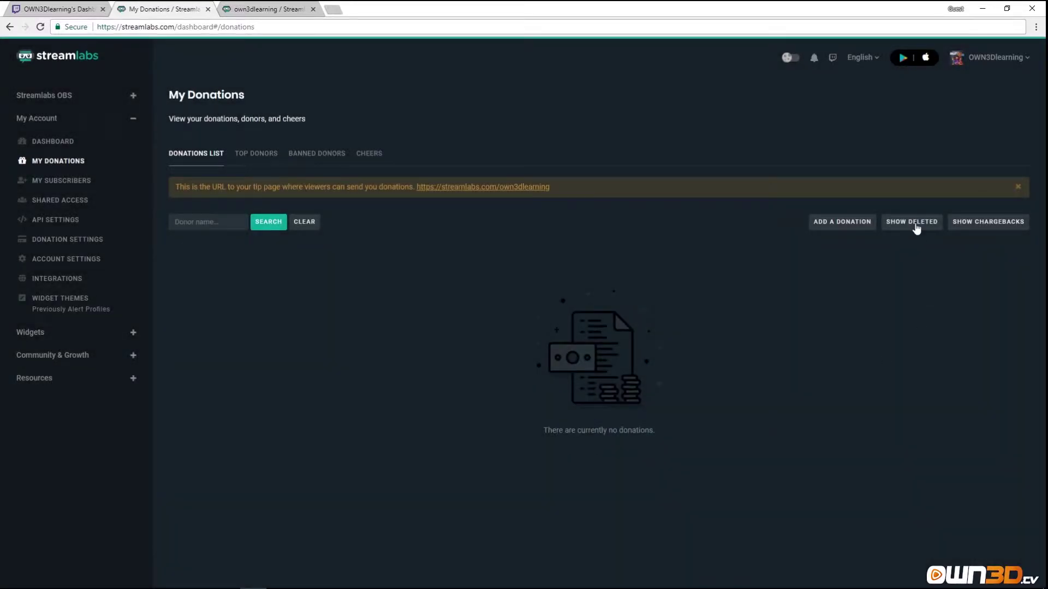
pyautogui.click(915, 225)
pyautogui.click(914, 221)
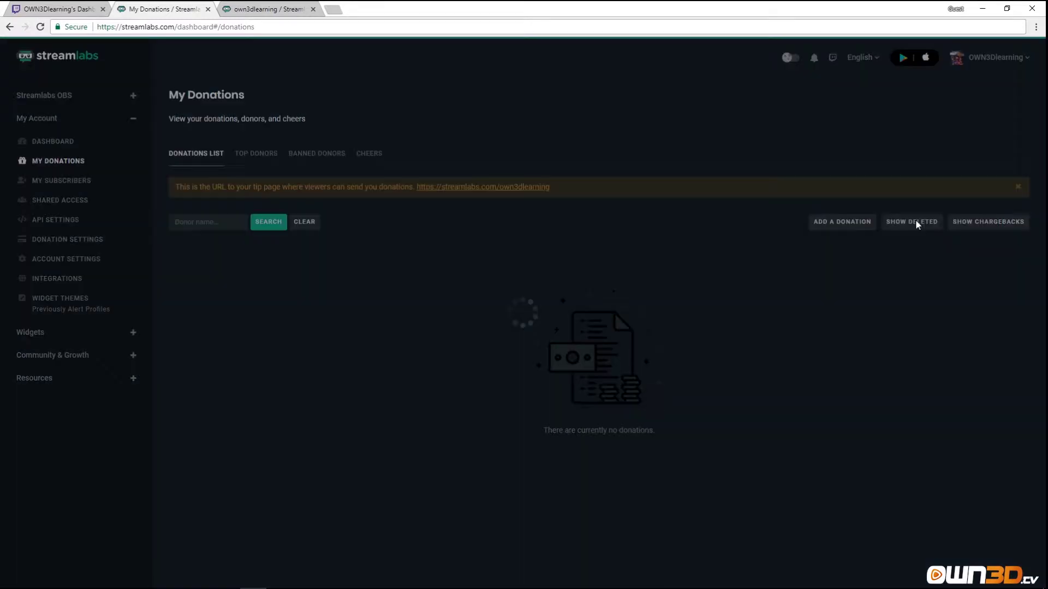
pyautogui.click(985, 222)
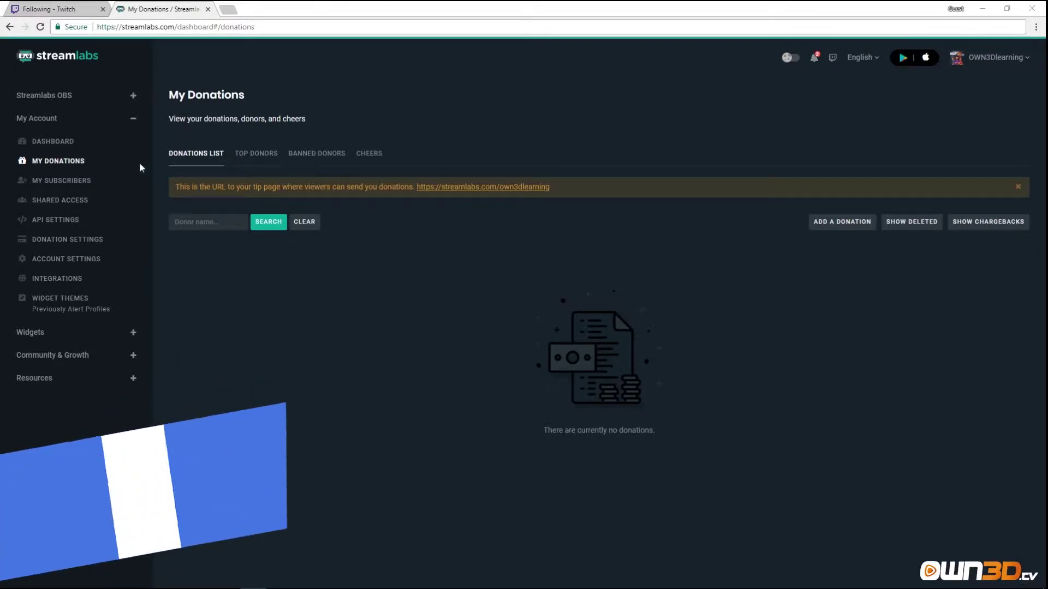
# Open My Subscribers, which reports the channel has no subscribers.
pyautogui.click(77, 180)
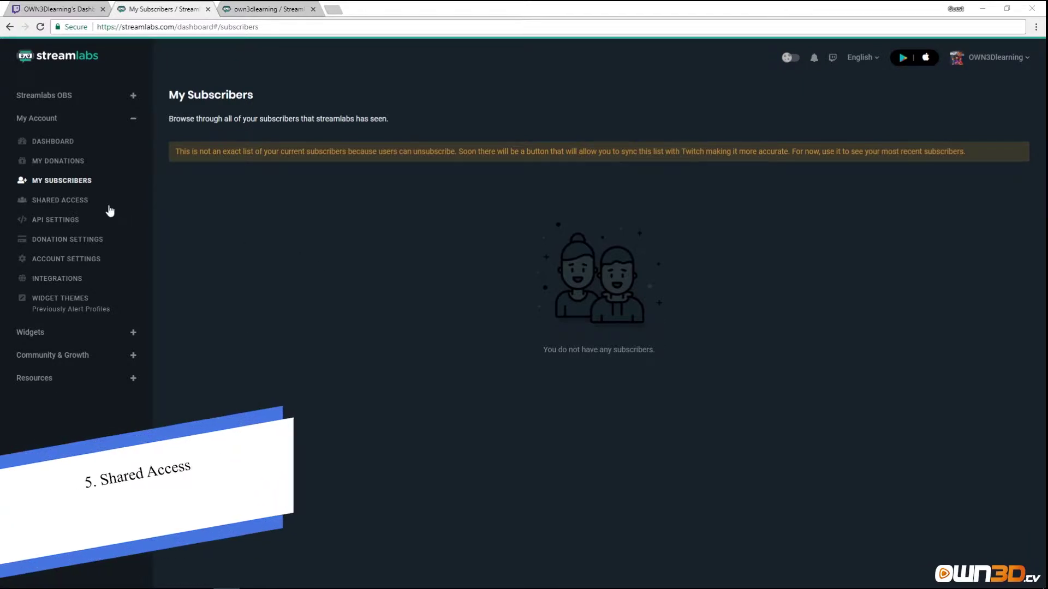
# Open Shared Access, view the My Users list, and start adding a new user.
pyautogui.click(78, 201)
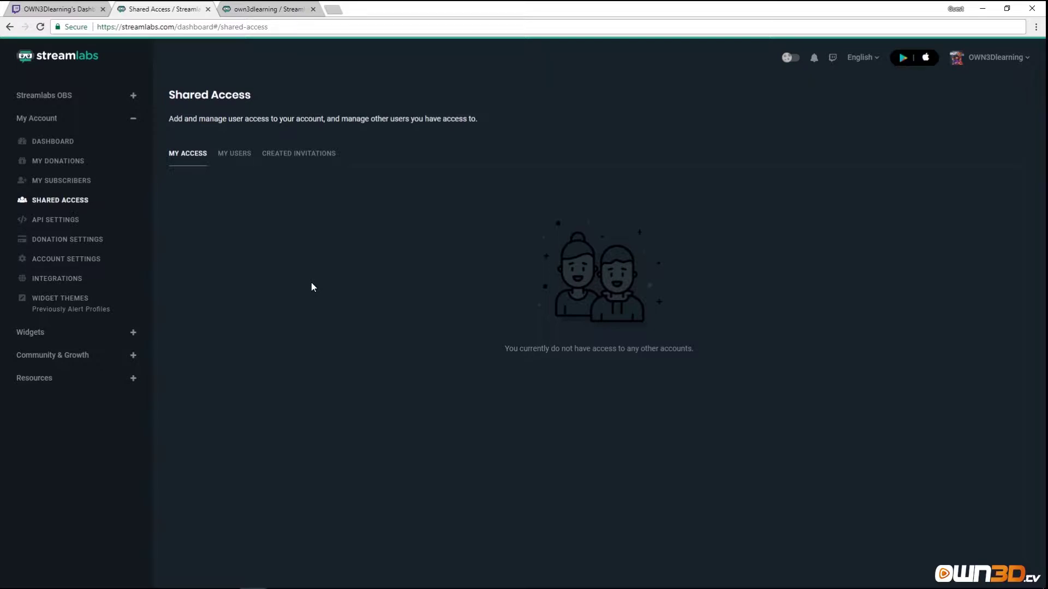
pyautogui.click(230, 163)
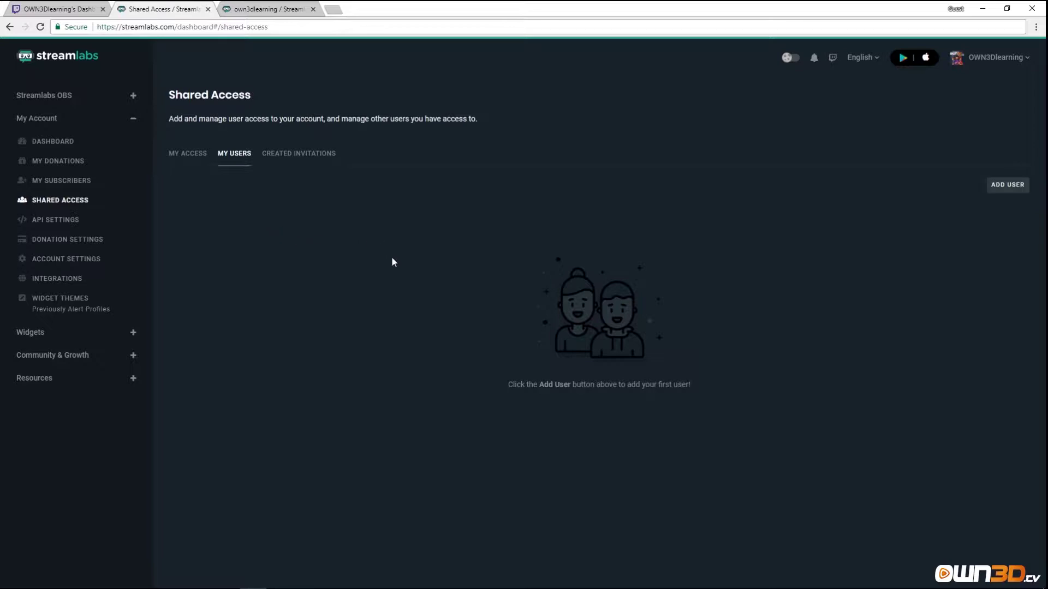
pyautogui.click(1000, 190)
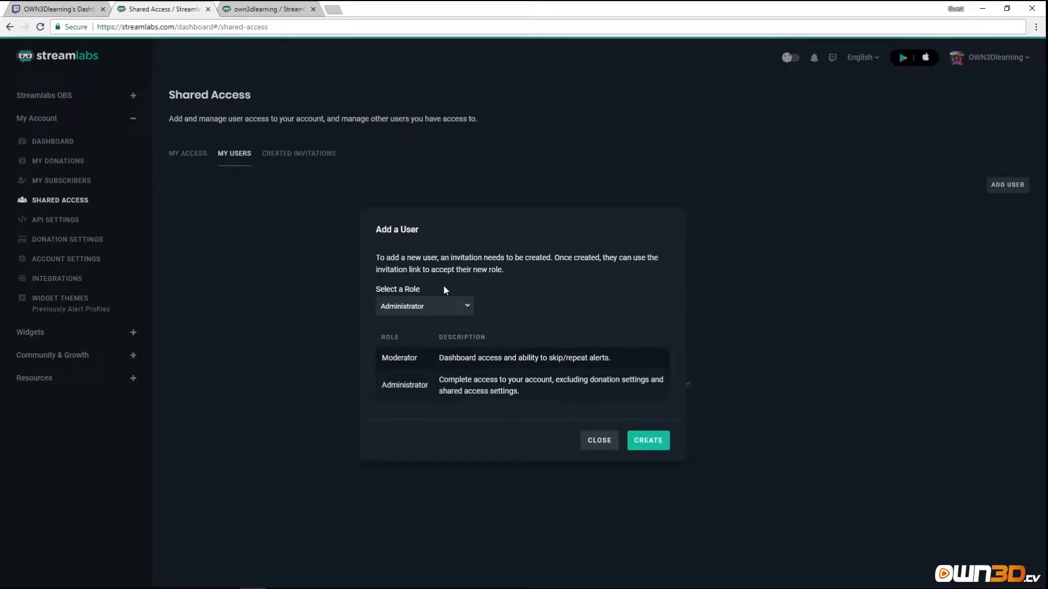
# Create a Moderator invitation link and dismiss the confirmation.
pyautogui.click(466, 307)
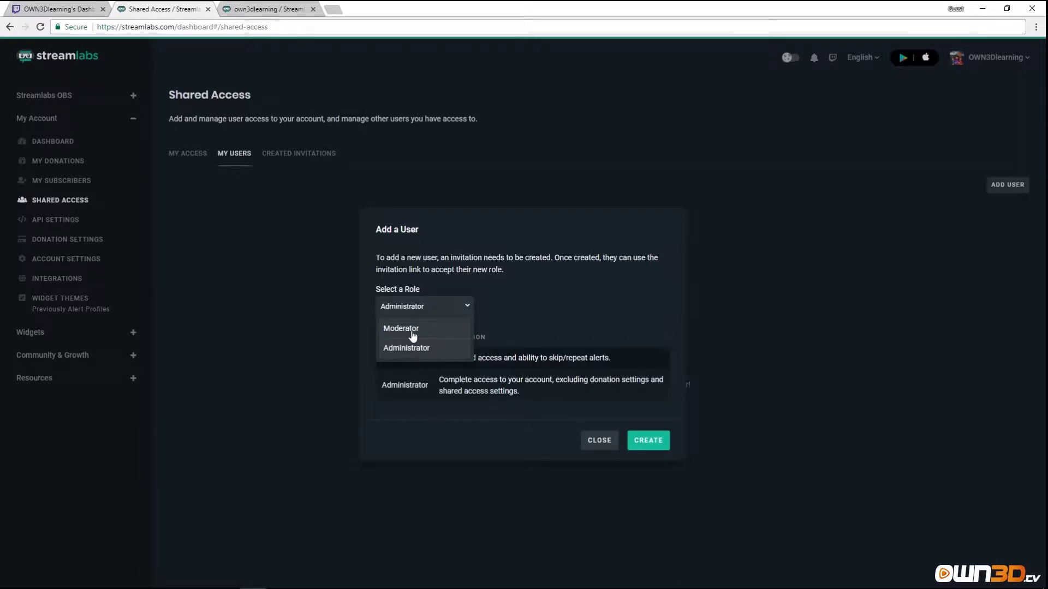
pyautogui.click(467, 308)
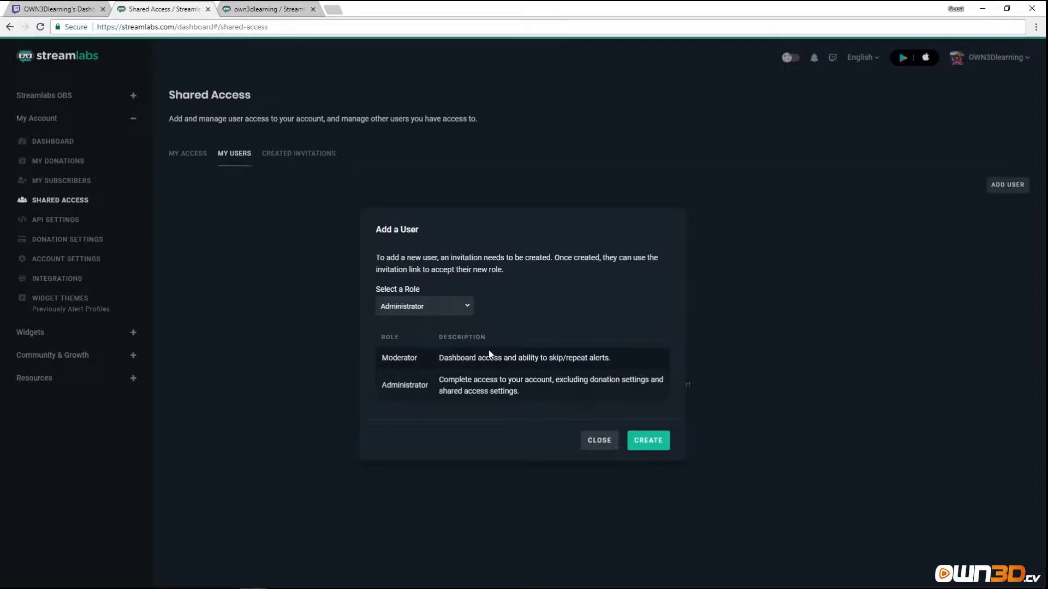
pyautogui.click(465, 306)
pyautogui.click(426, 330)
pyautogui.click(654, 440)
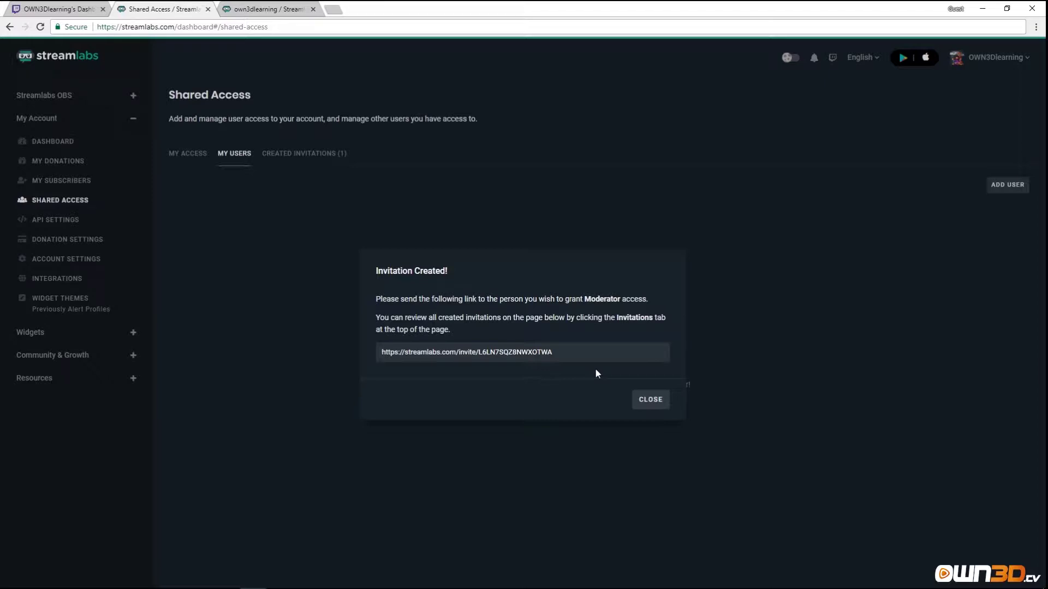
pyautogui.click(648, 408)
# Review the Created Invitations list and the Moderator invitation's options without deleting it.
pyautogui.click(303, 155)
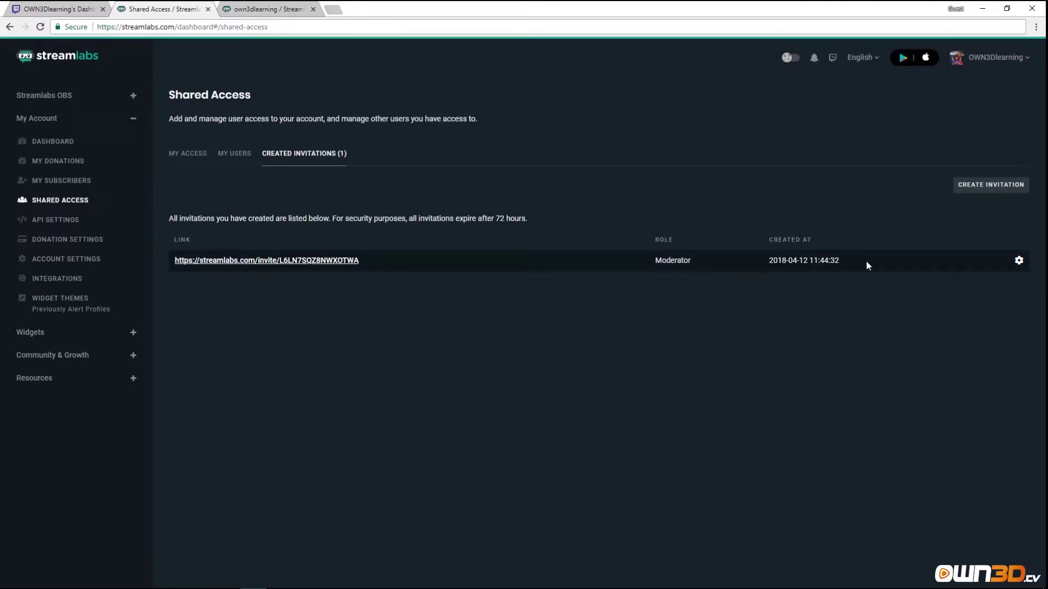
pyautogui.click(1018, 260)
pyautogui.click(654, 197)
pyautogui.click(232, 154)
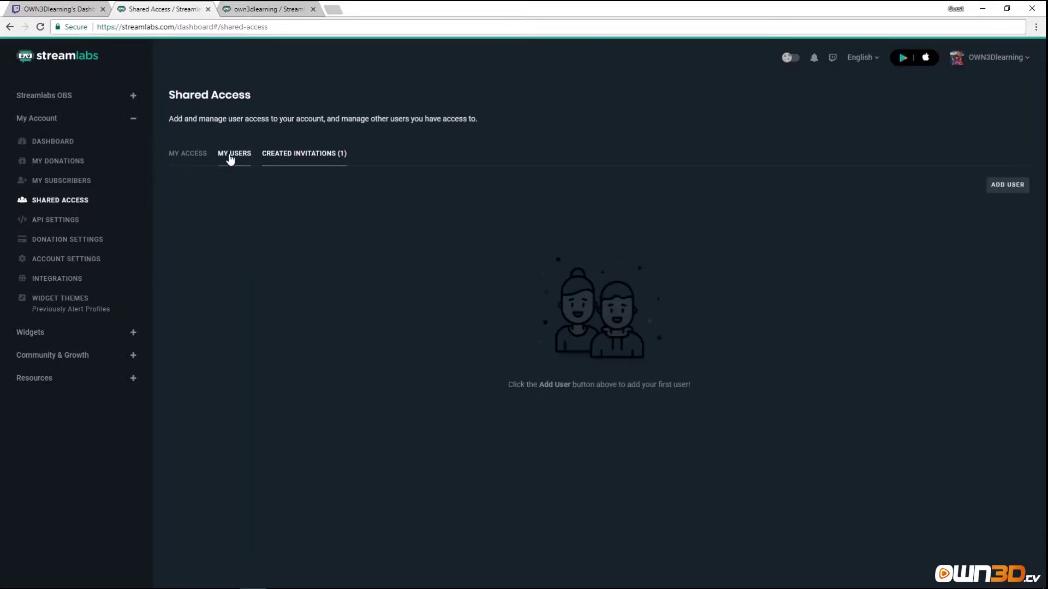
pyautogui.click(334, 157)
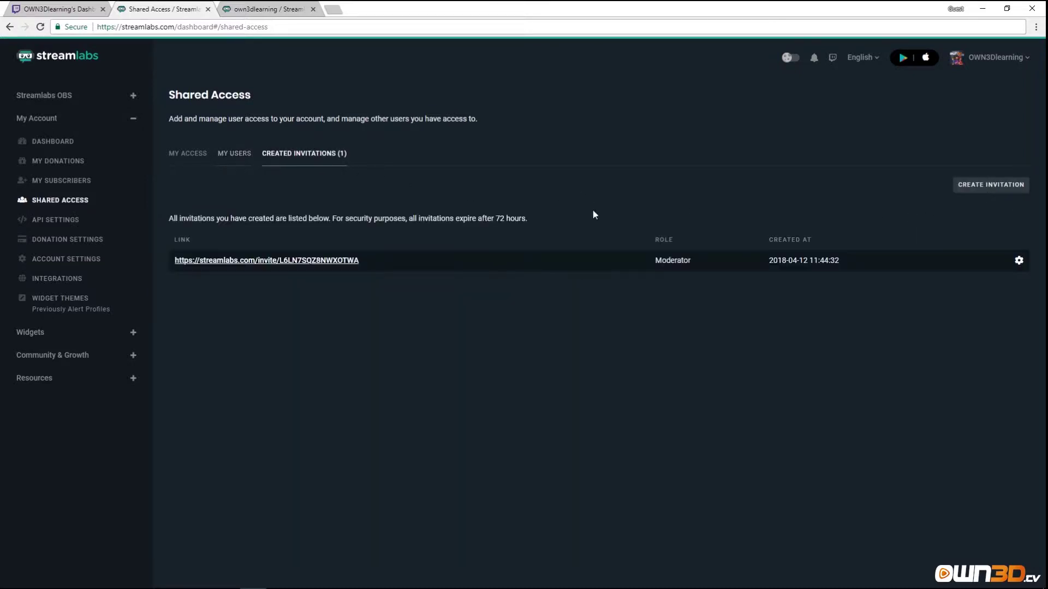
# Create a second invitation with the Administrator role and close the confirmation.
pyautogui.click(999, 189)
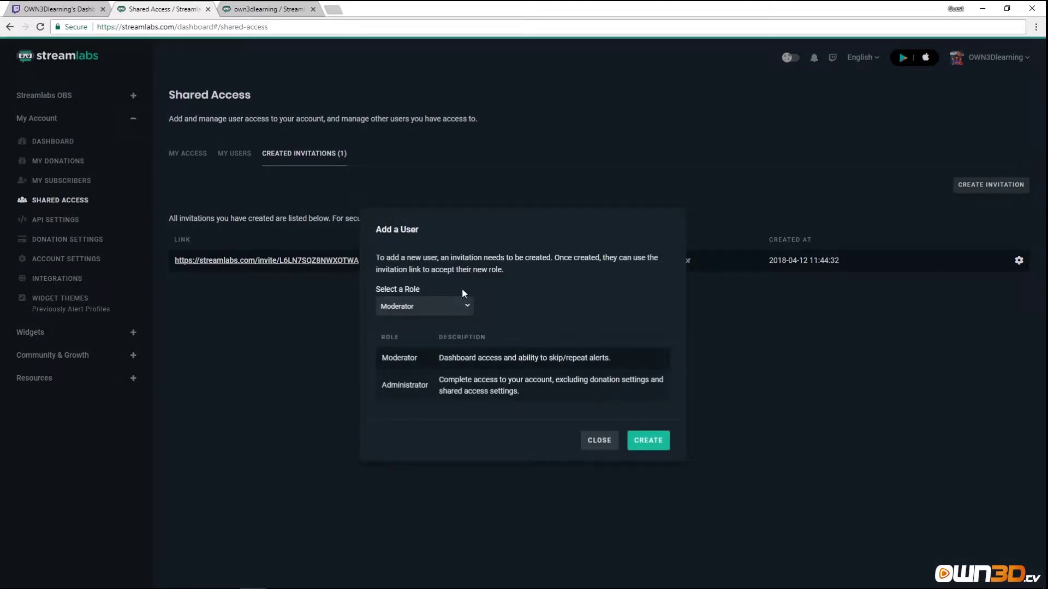
pyautogui.click(457, 304)
pyautogui.click(406, 350)
pyautogui.click(646, 441)
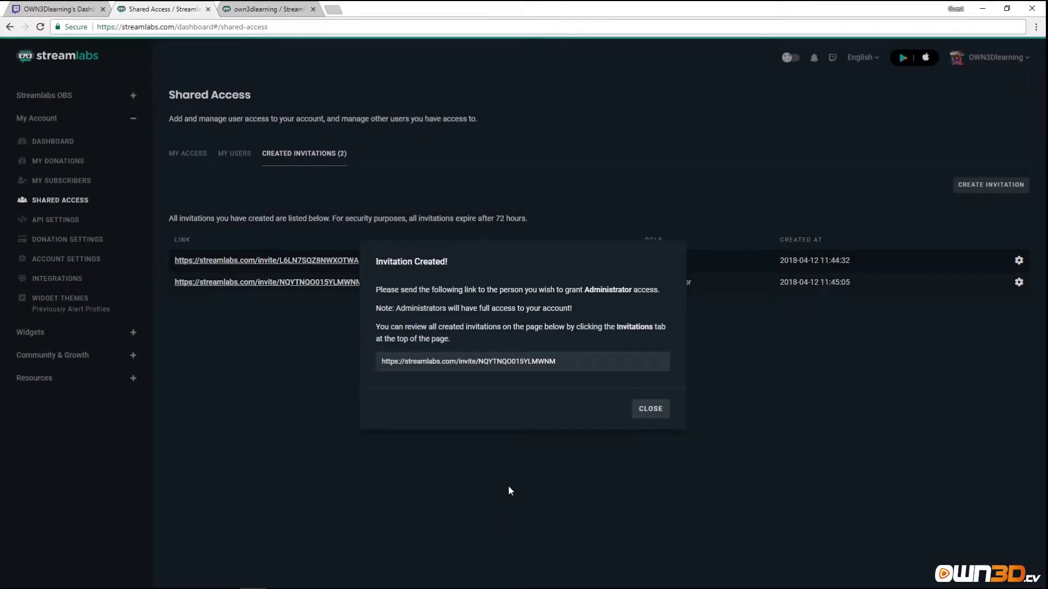
pyautogui.click(633, 413)
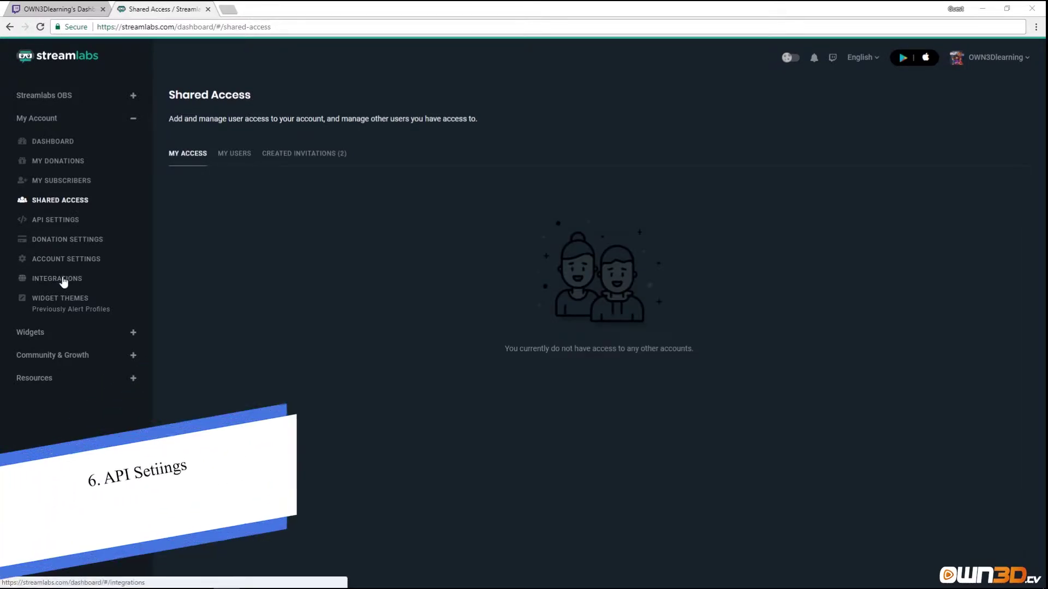
# Go through API Settings' My Apps and App Review to the API Tokens section.
pyautogui.click(59, 220)
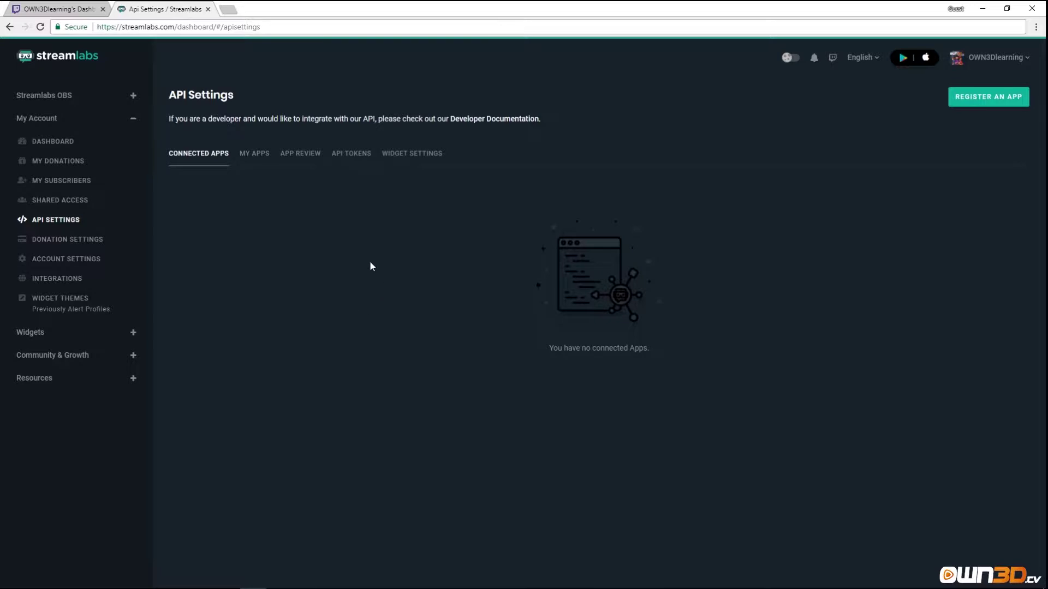
pyautogui.click(265, 162)
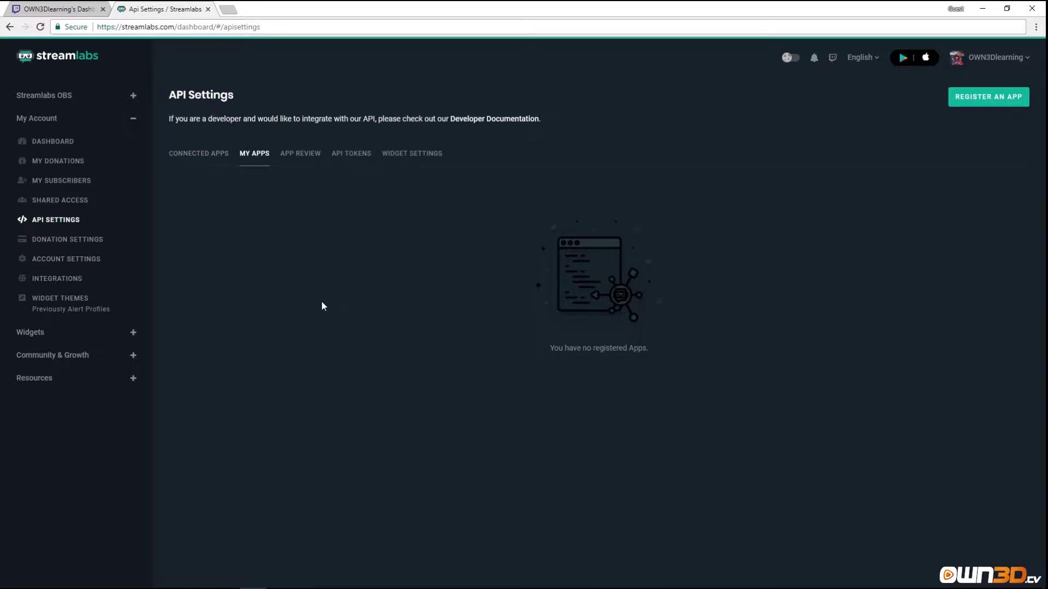
pyautogui.click(300, 165)
pyautogui.click(359, 156)
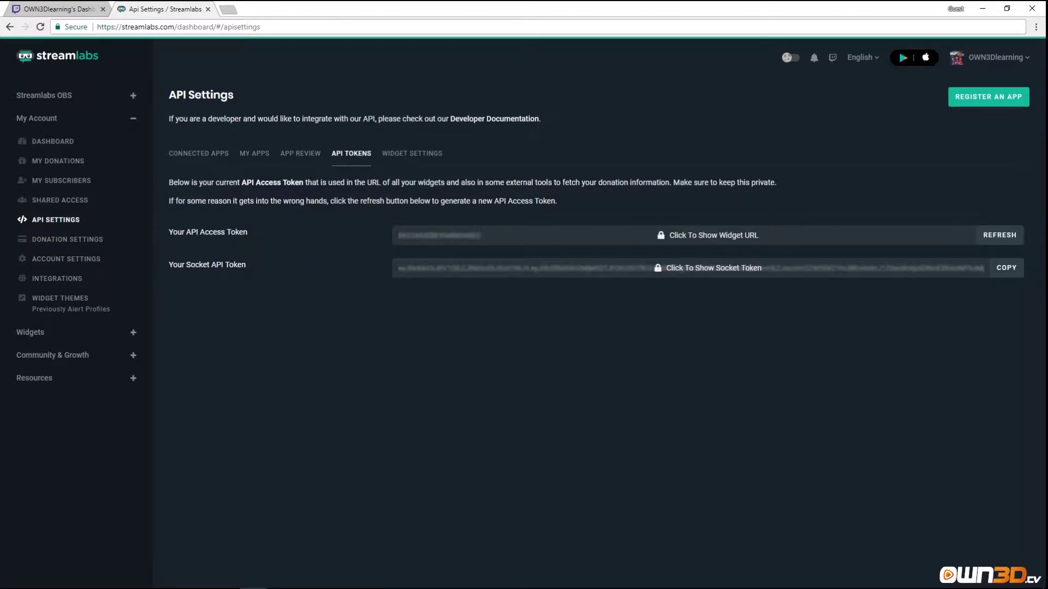
# View the Widget Settings tab, then open the Register an Application form.
pyautogui.click(418, 154)
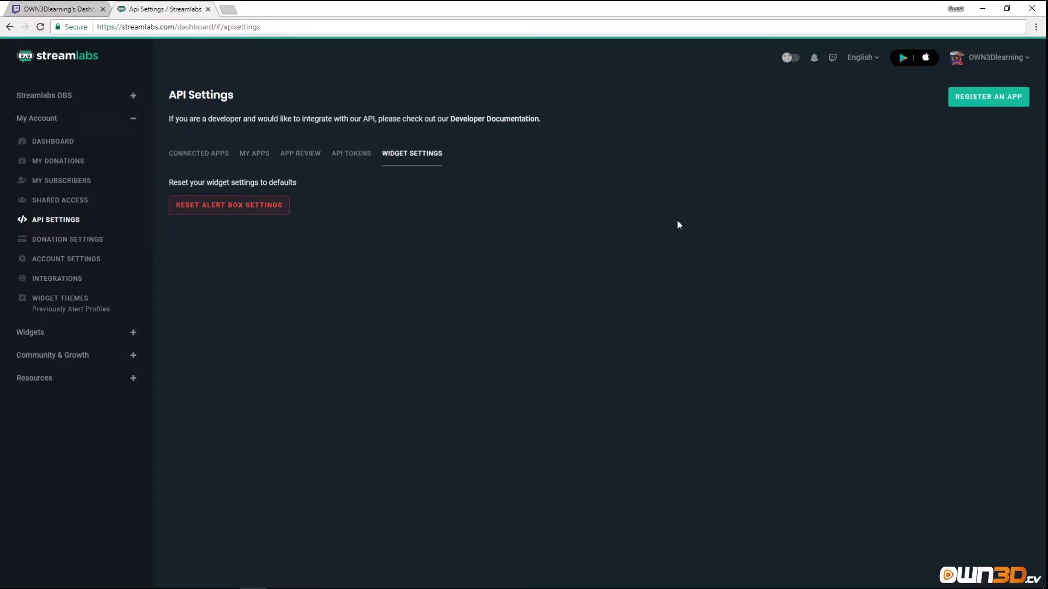
pyautogui.click(988, 100)
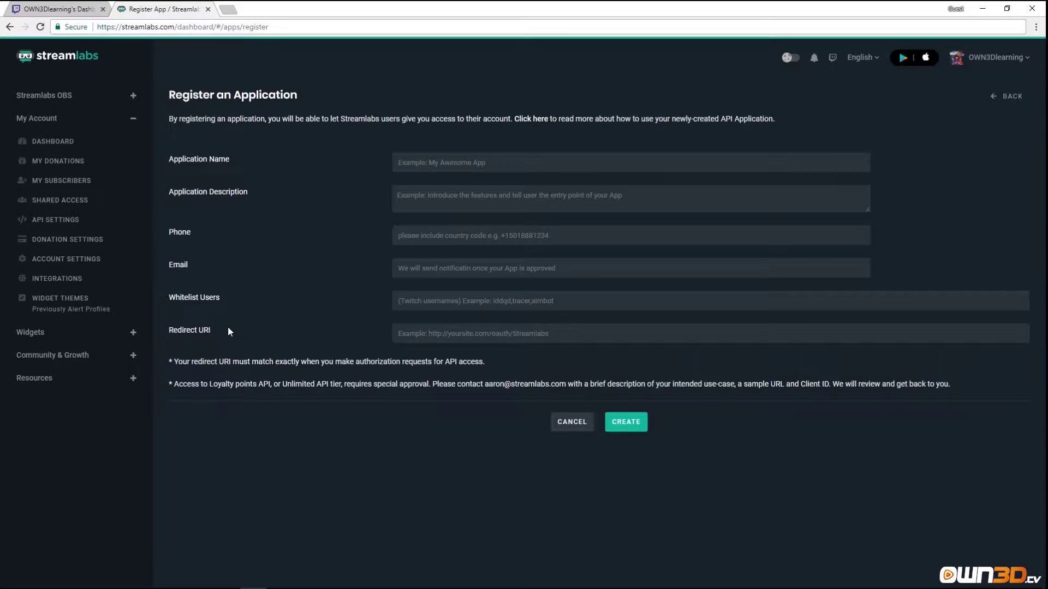
# Submit the empty app form, see the missing application name error, and cancel.
pyautogui.click(629, 423)
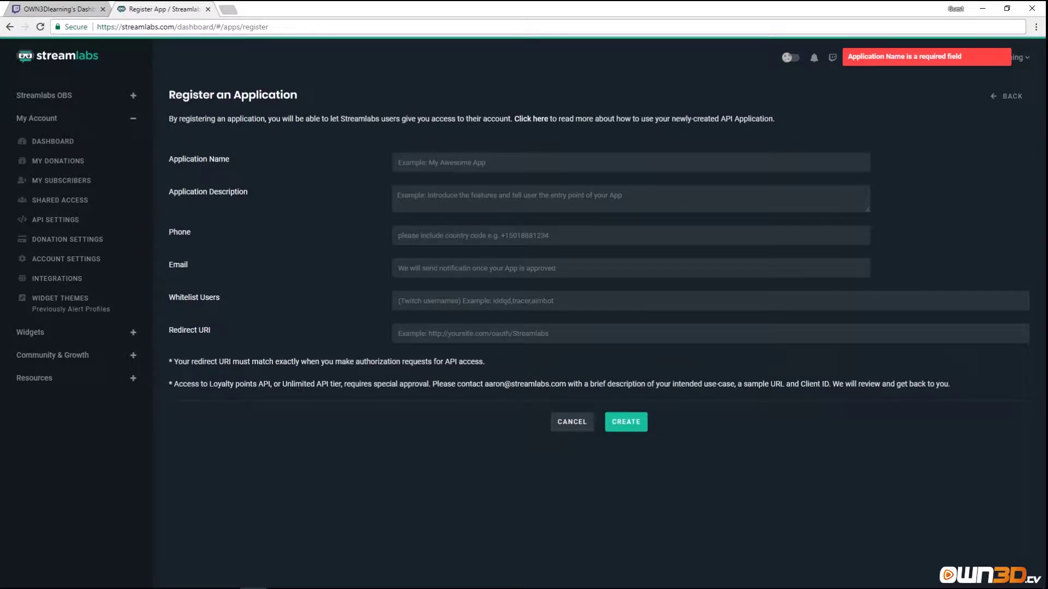
pyautogui.click(571, 423)
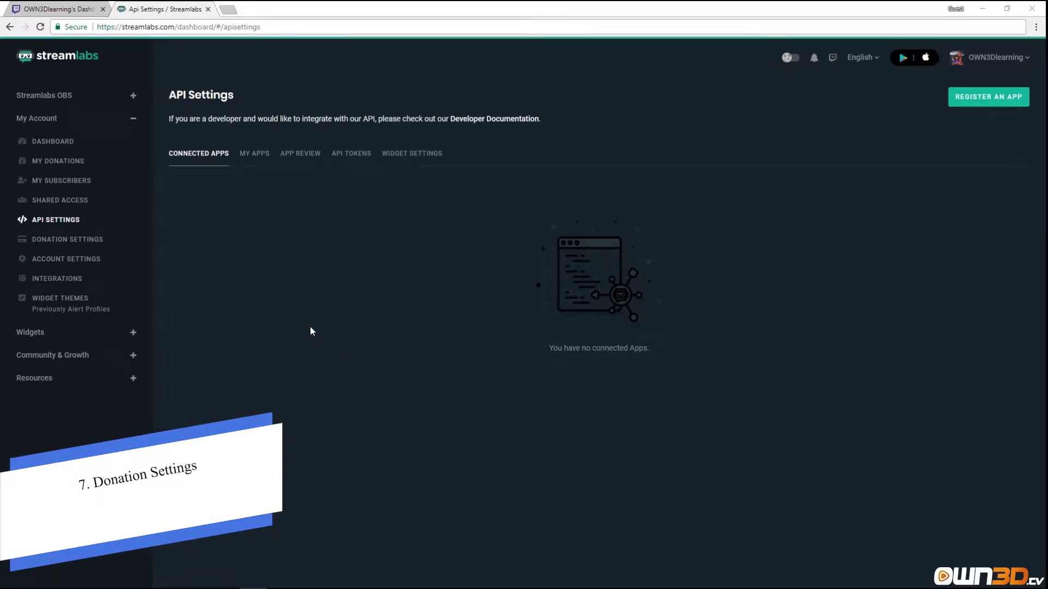
# Connect PayPal in Donation Settings with the account's e-mail address; credit cards are refused as unverified.
pyautogui.click(67, 242)
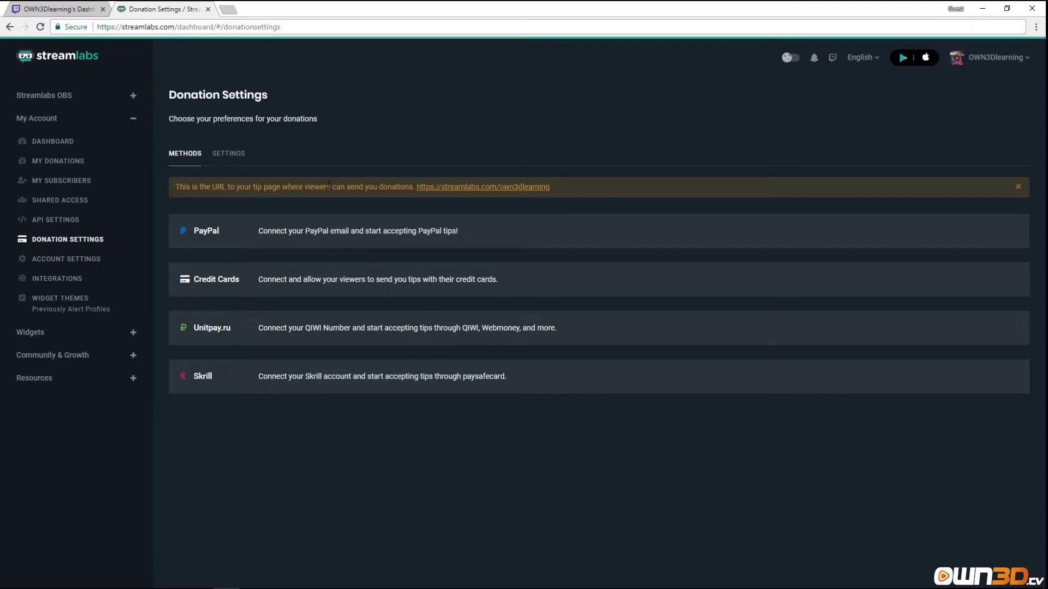
pyautogui.click(315, 239)
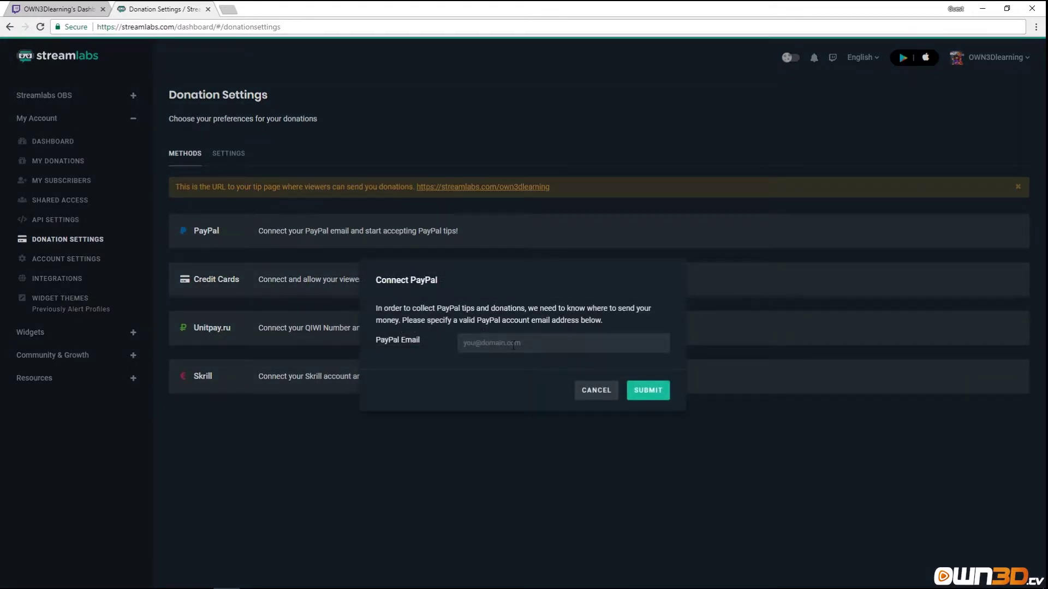
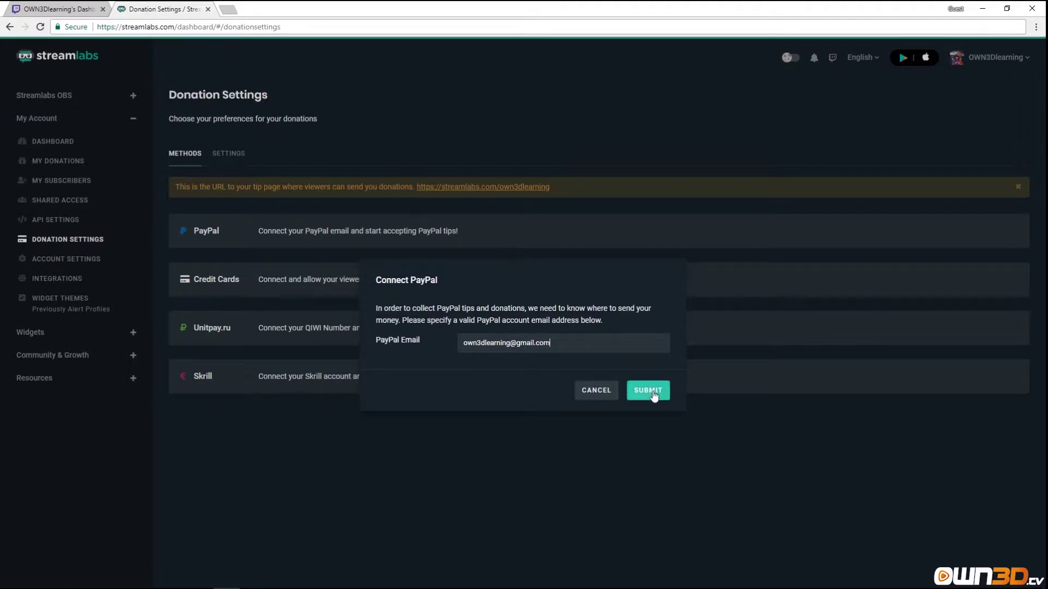
pyautogui.click(654, 393)
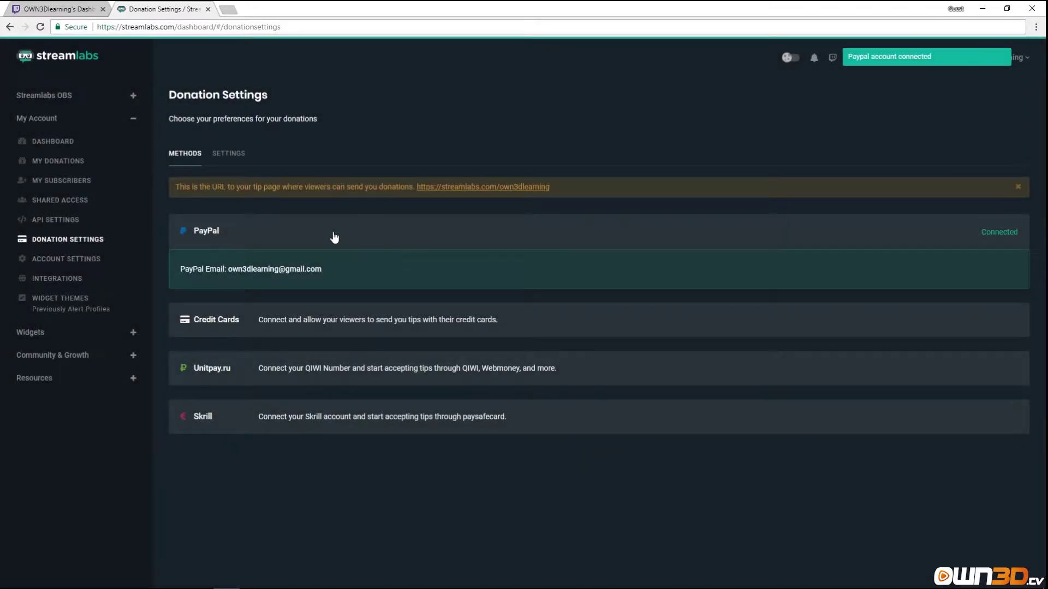
pyautogui.click(248, 327)
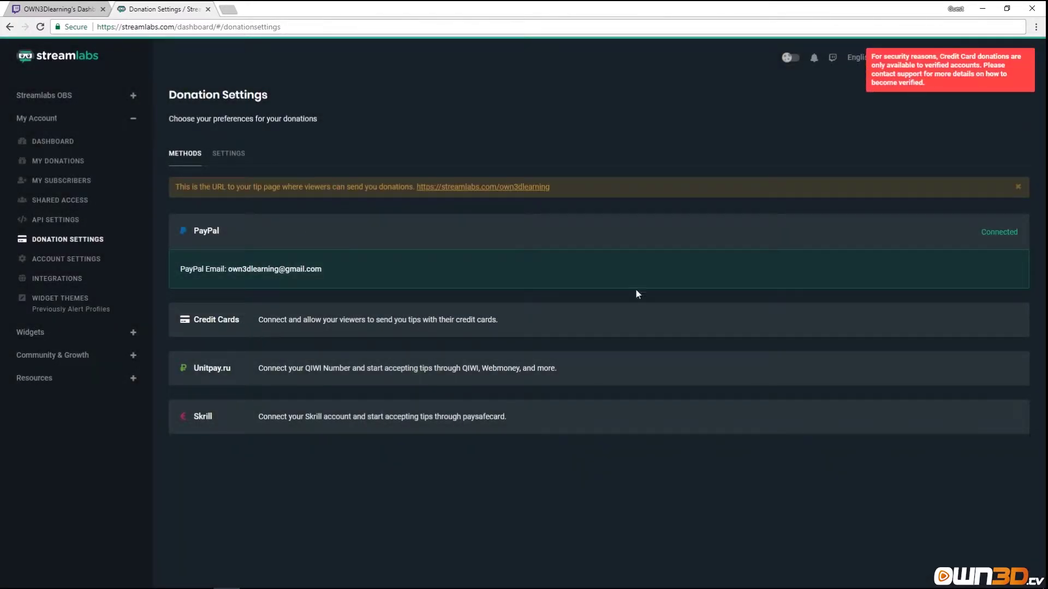
pyautogui.click(922, 80)
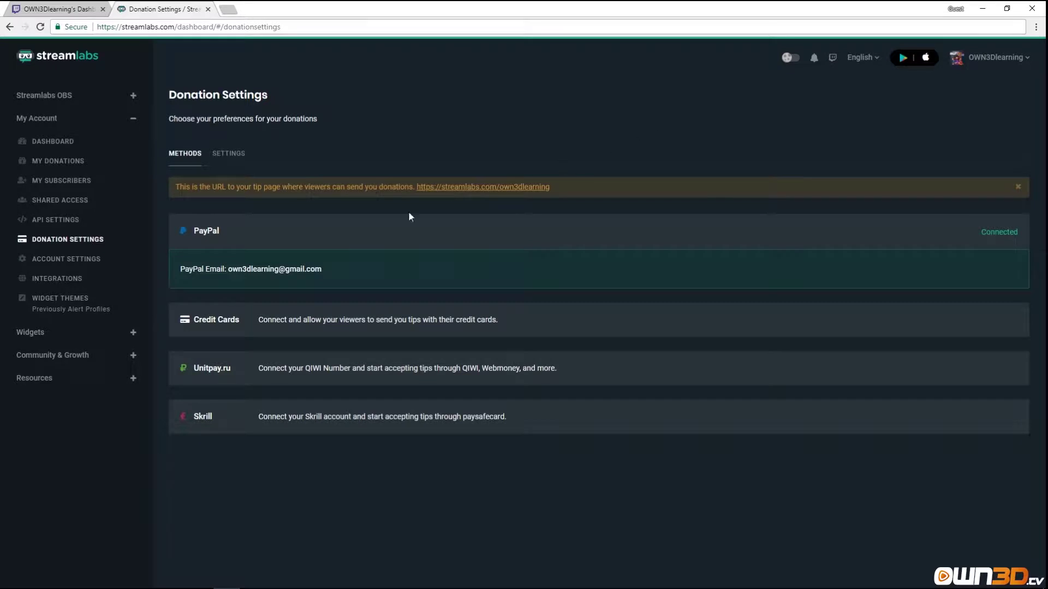
pyautogui.click(210, 371)
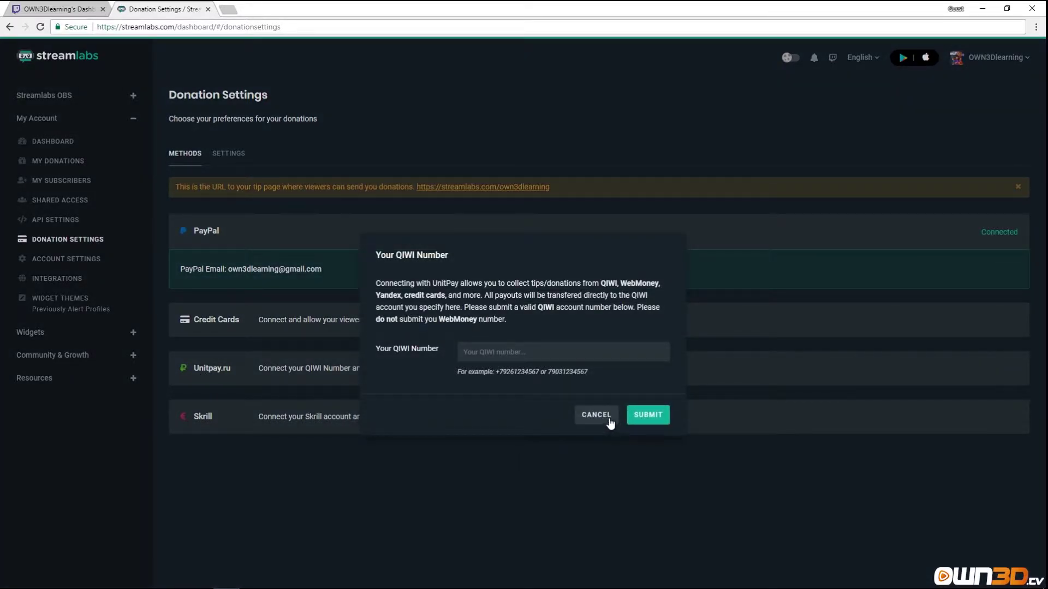
pyautogui.click(595, 415)
pyautogui.click(226, 424)
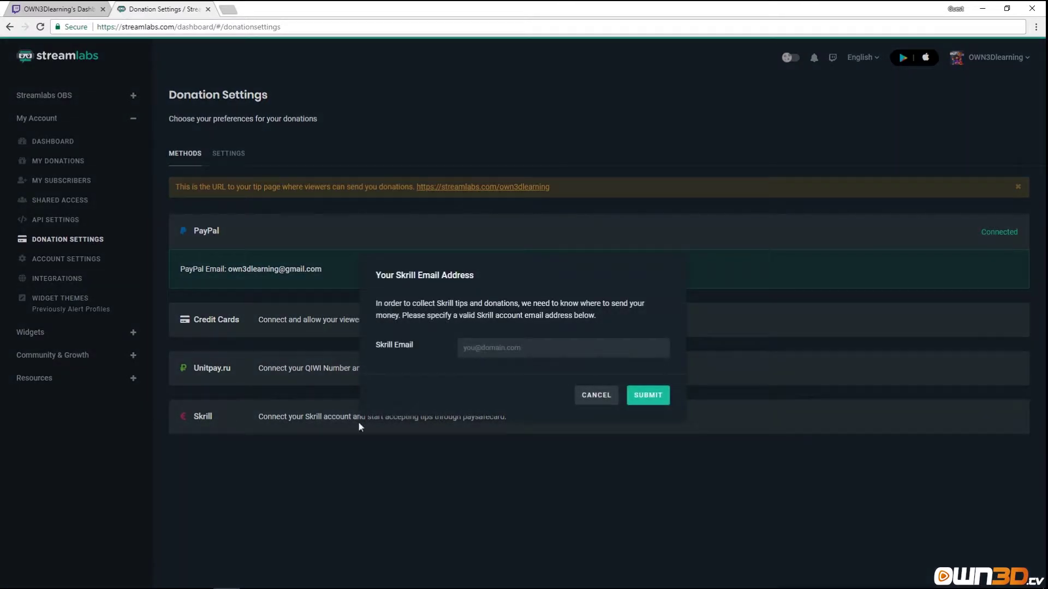
pyautogui.click(596, 396)
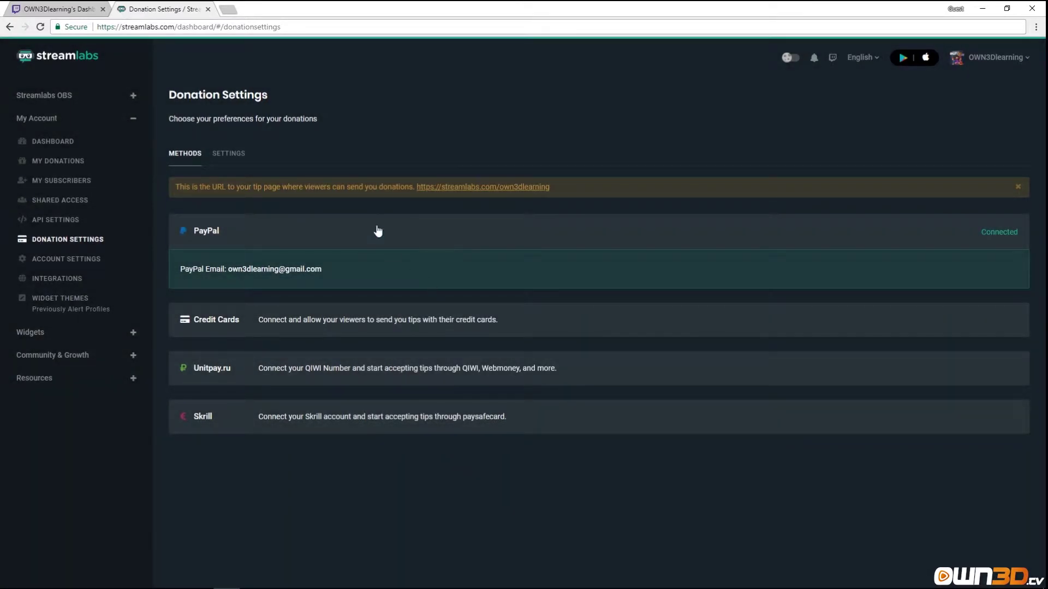
pyautogui.moveTo(551, 188); pyautogui.dragTo(414, 187)
pyautogui.hotkey('ctrl', 'c')
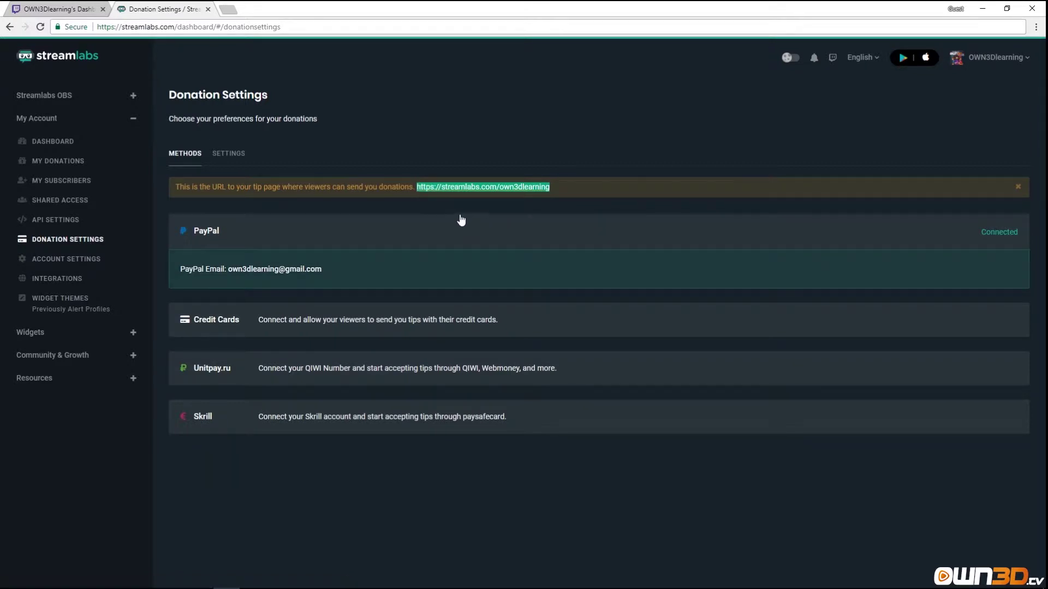
pyautogui.hotkey('ctrl', 't')
pyautogui.hotkey('ctrl', 'v')
pyautogui.press('Return')
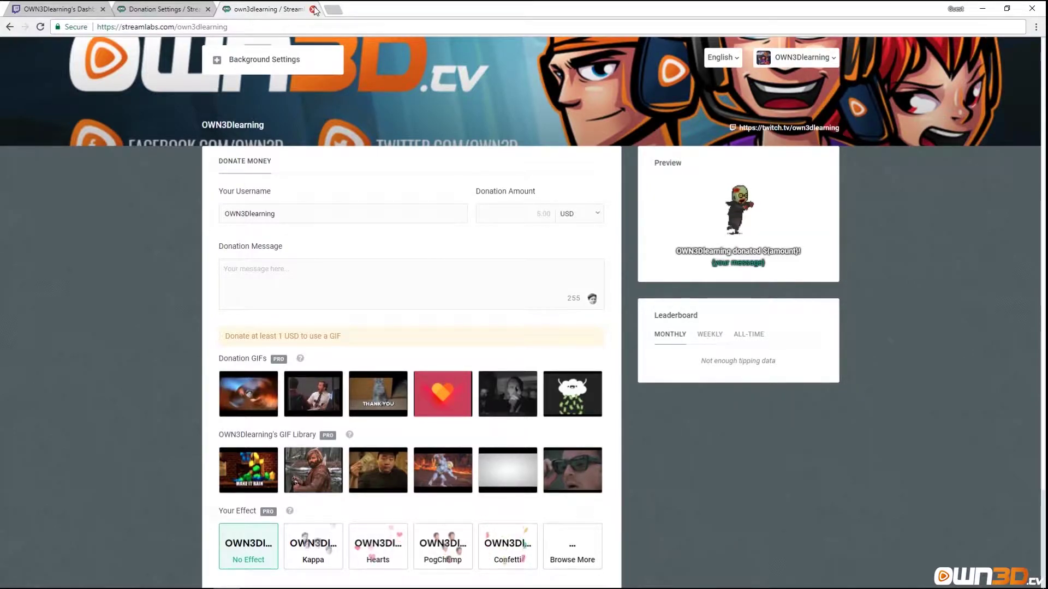
pyautogui.hotkey('ctrl', 'w')
# Set My Currency to EUR in the donation settings form and review the page currency options.
pyautogui.click(229, 155)
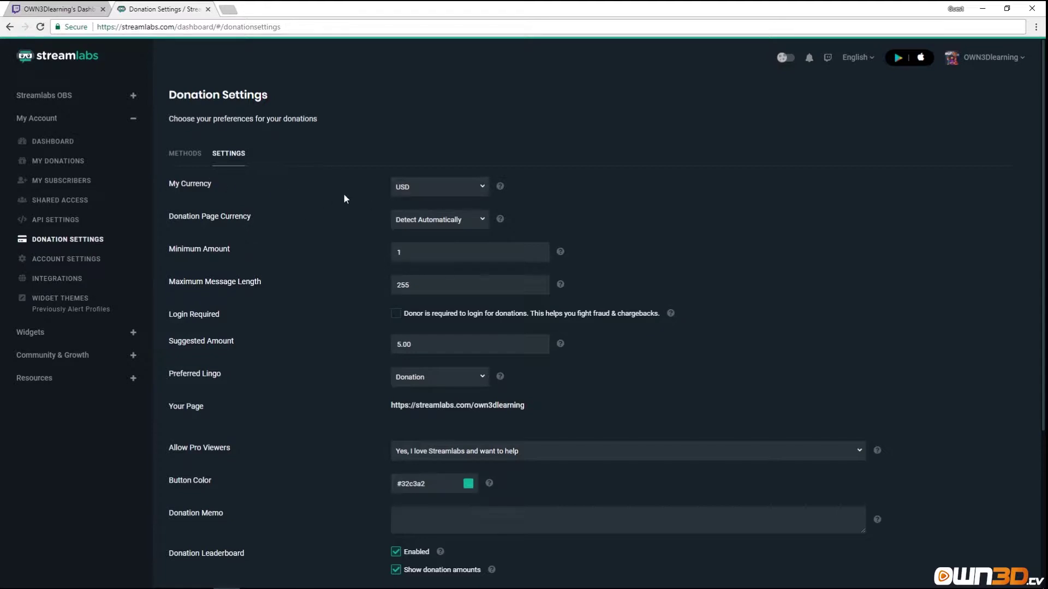
pyautogui.click(477, 185)
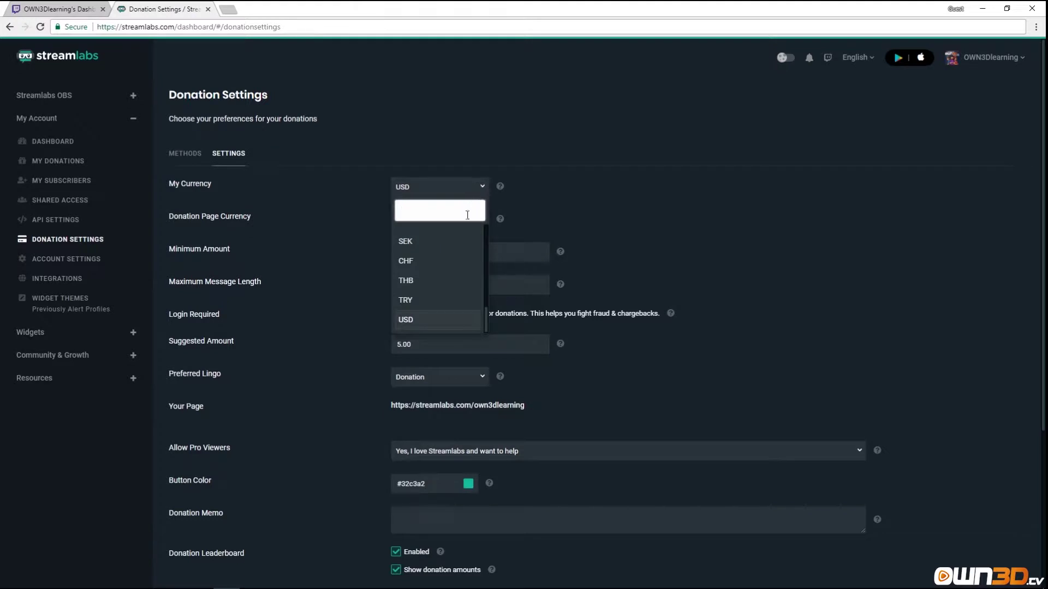
pyautogui.write('eur')
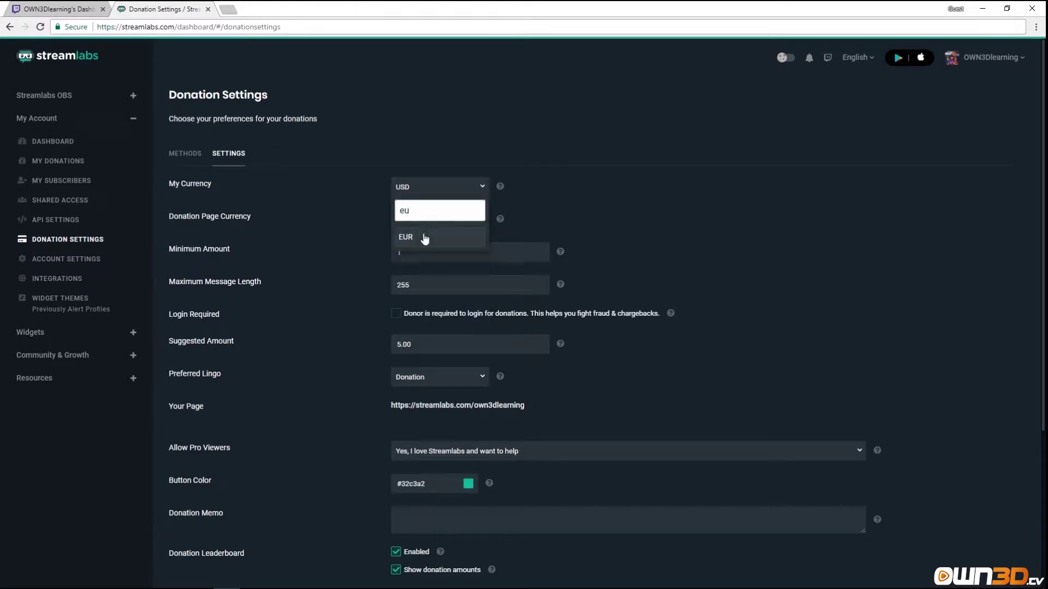
pyautogui.click(427, 236)
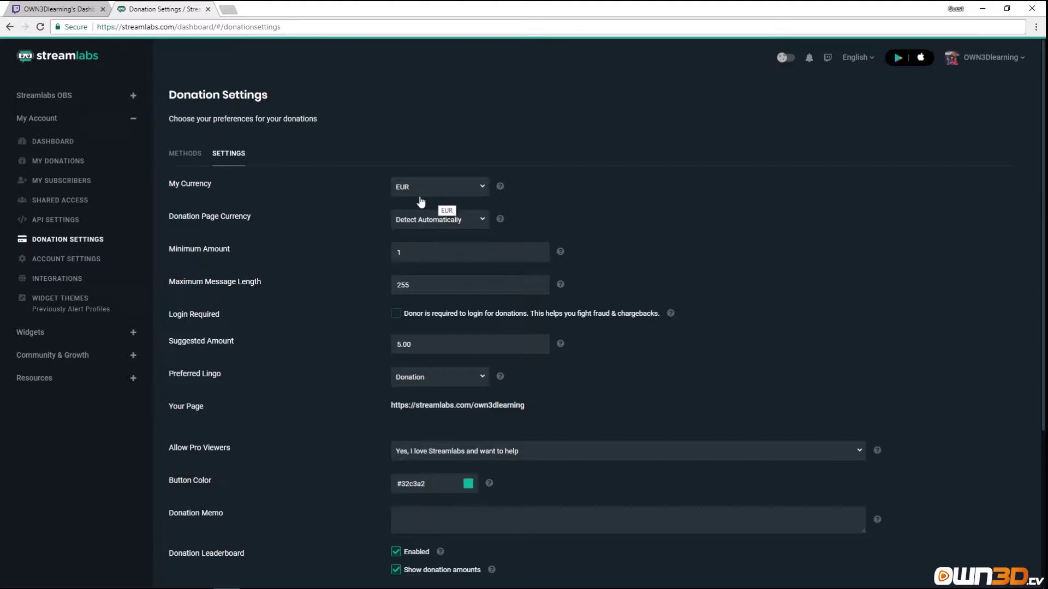
pyautogui.click(483, 226)
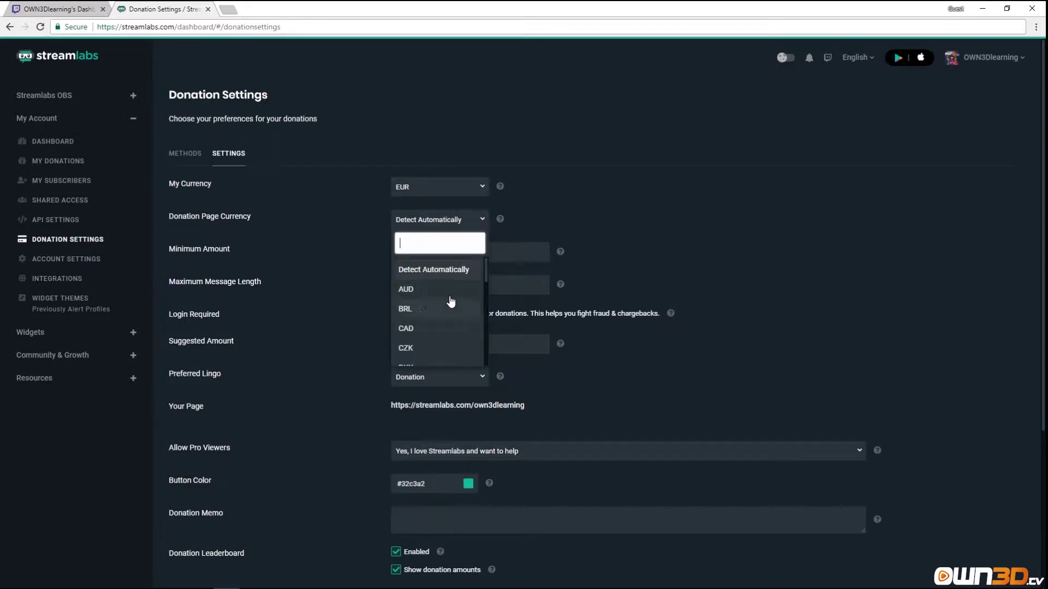
pyautogui.click(480, 220)
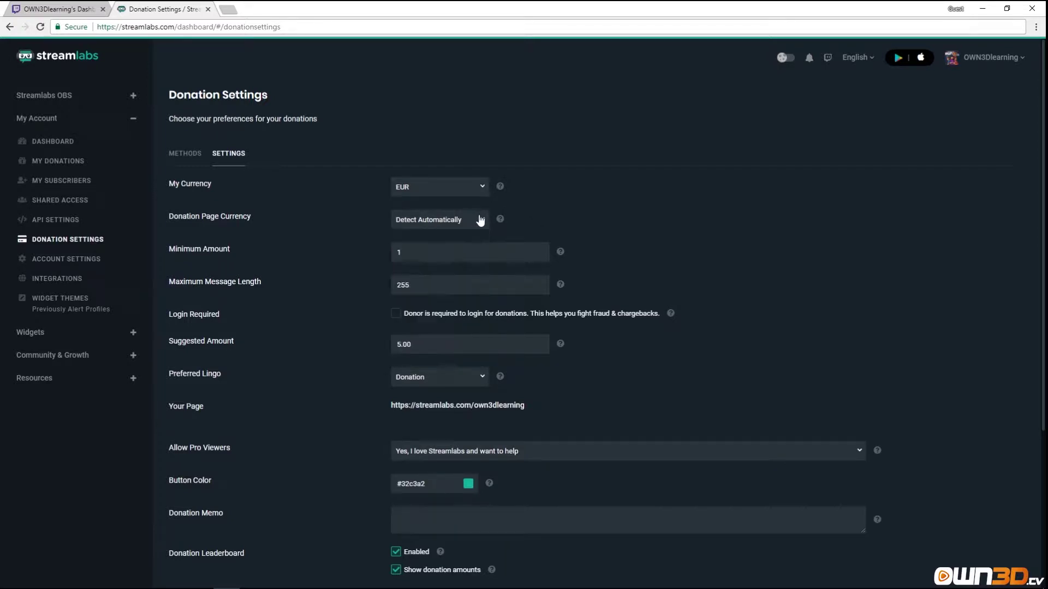
pyautogui.click(400, 252)
pyautogui.click(395, 314)
pyautogui.click(395, 316)
pyautogui.moveTo(562, 347)
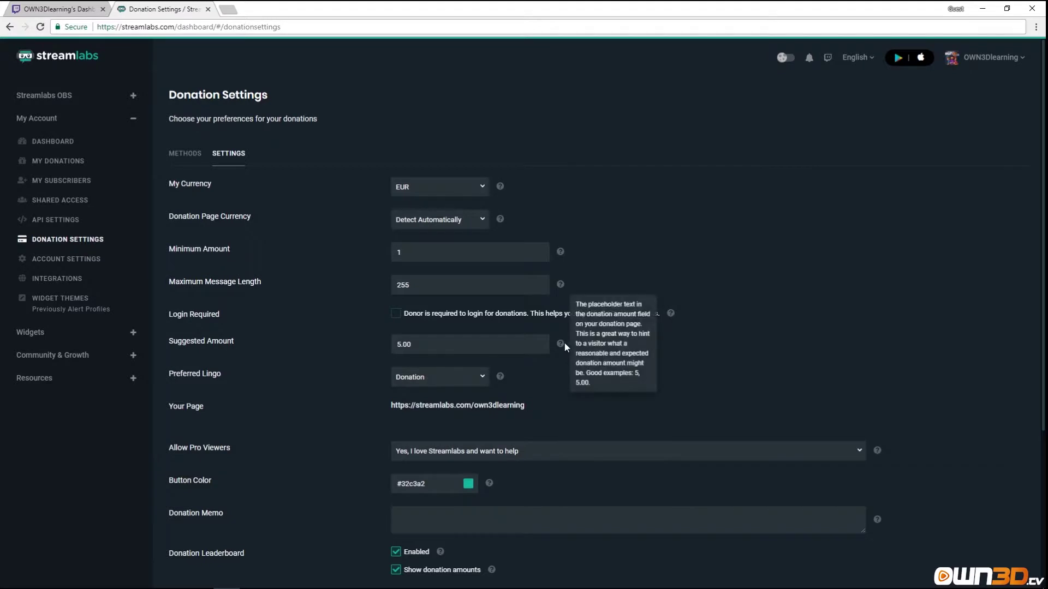
pyautogui.click(415, 380)
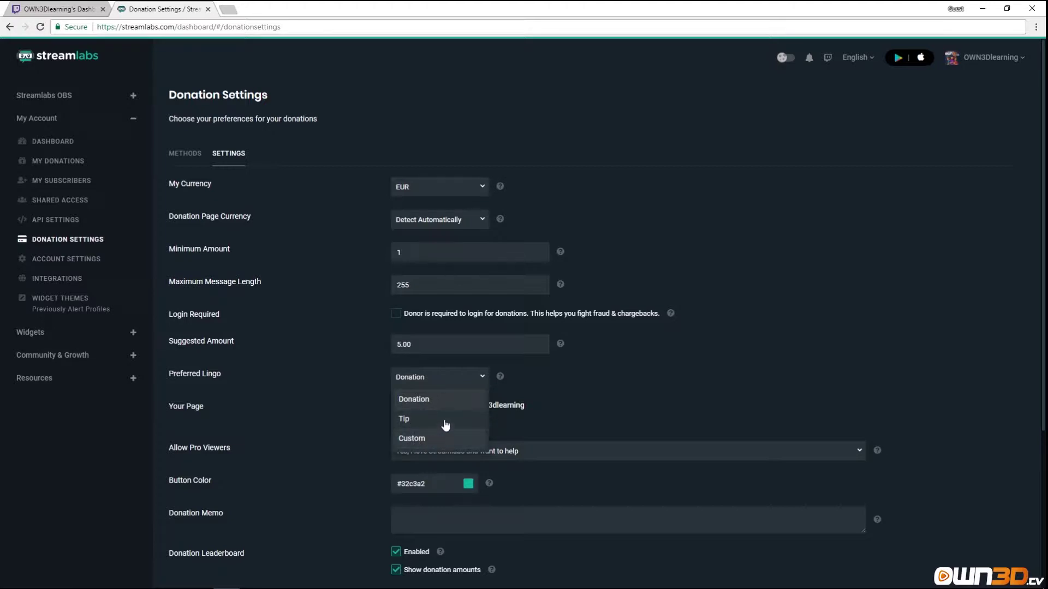
# Set Preferred Lingo to Tip and scroll further down the settings.
pyautogui.click(413, 420)
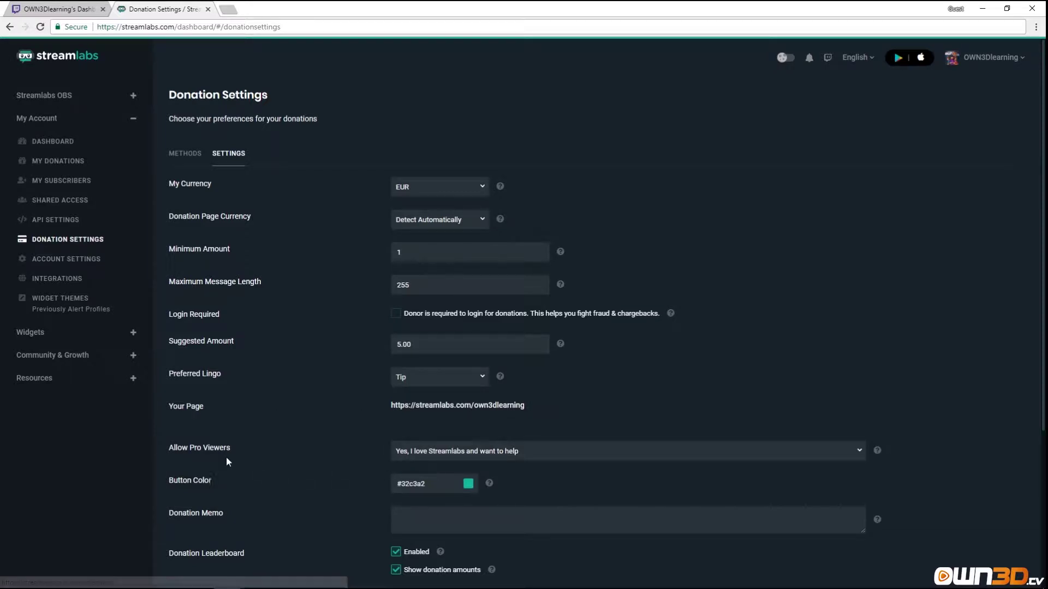
pyautogui.scroll(-2, 226, 371)
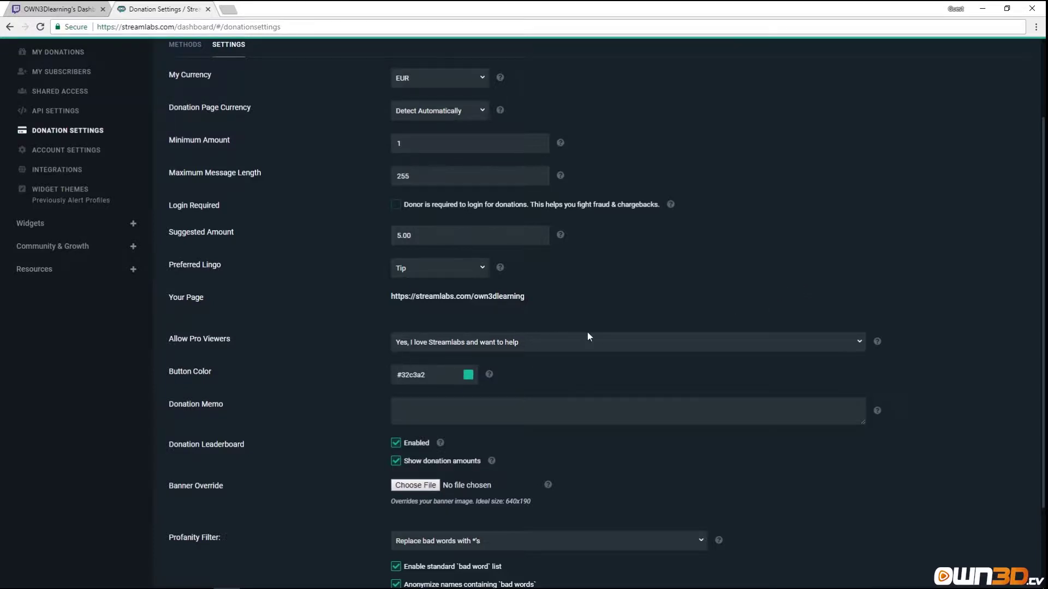
# Switch Allow Pro Viewers to No and set the button colour to #945D5D.
pyautogui.click(595, 348)
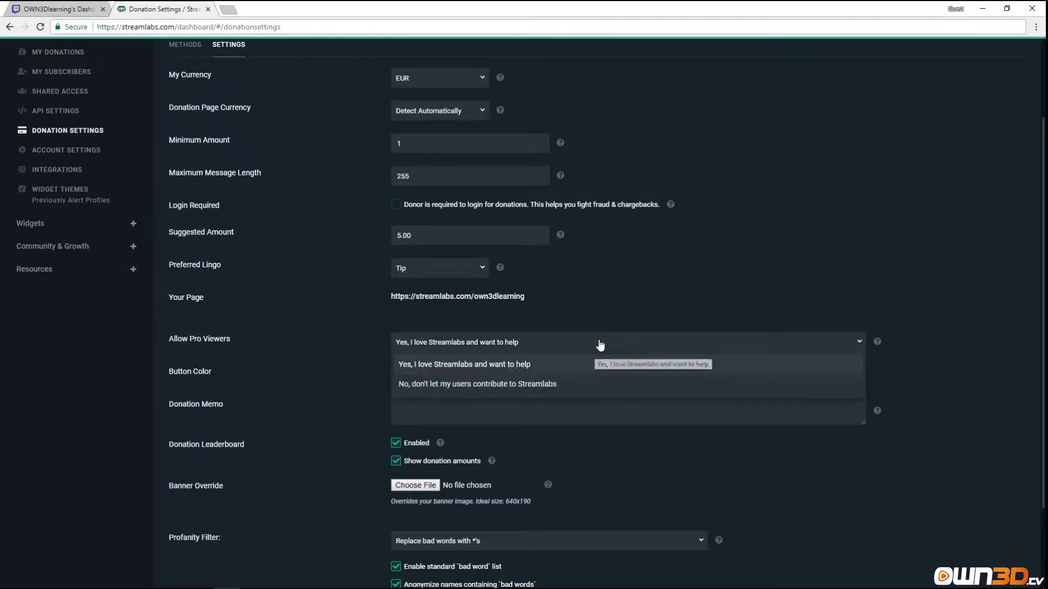
pyautogui.click(416, 386)
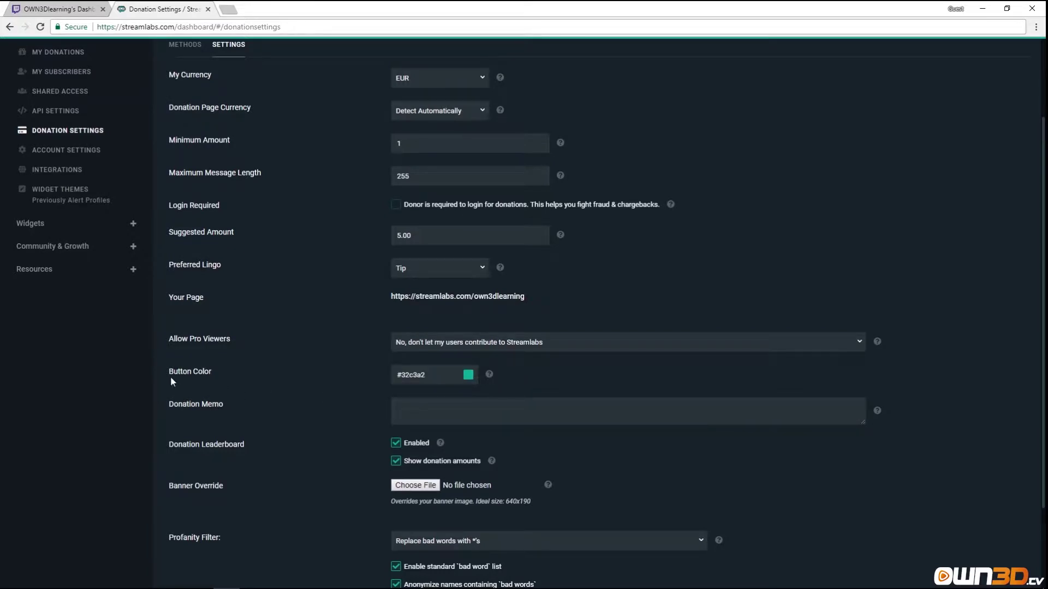
pyautogui.click(468, 375)
pyautogui.moveTo(408, 416); pyautogui.dragTo(458, 420)
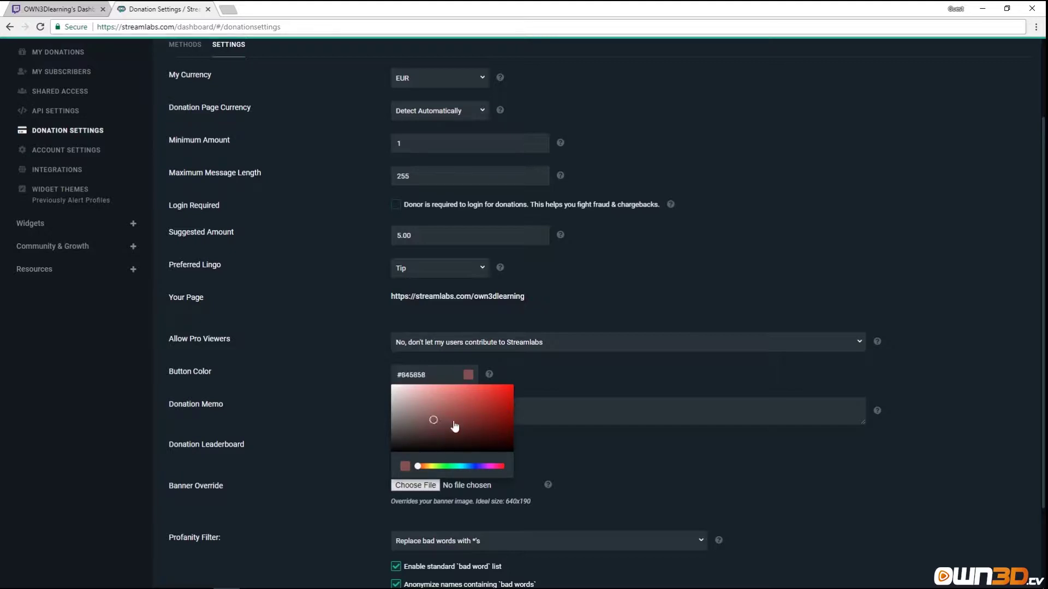
pyautogui.click(582, 369)
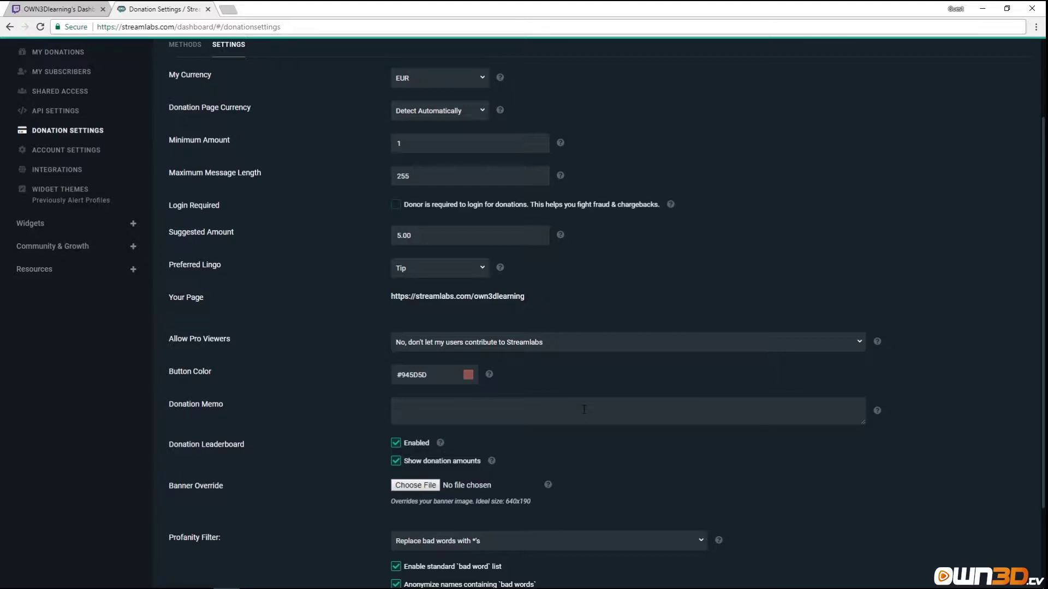
# Enter the donation memo 'Thank you for your tip! It really helps out'.
pyautogui.write('Thank you for your tip! It really helps out!')
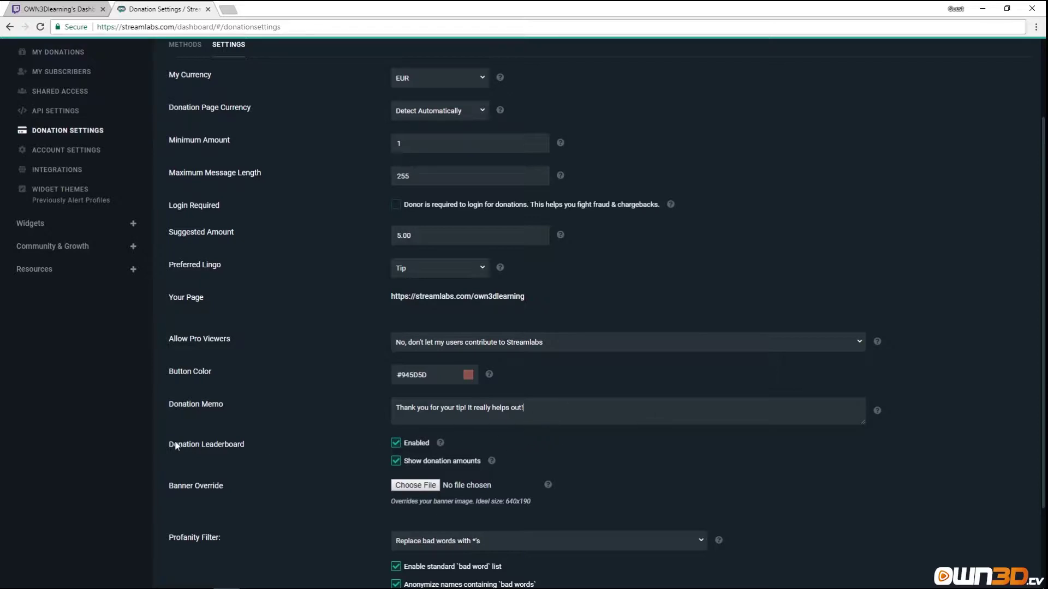
# Load the copied Your Page address in a new tab, then close that tab.
pyautogui.moveTo(525, 296); pyautogui.dragTo(379, 296)
pyautogui.hotkey('ctrl', 'c')
pyautogui.hotkey('ctrl', 't')
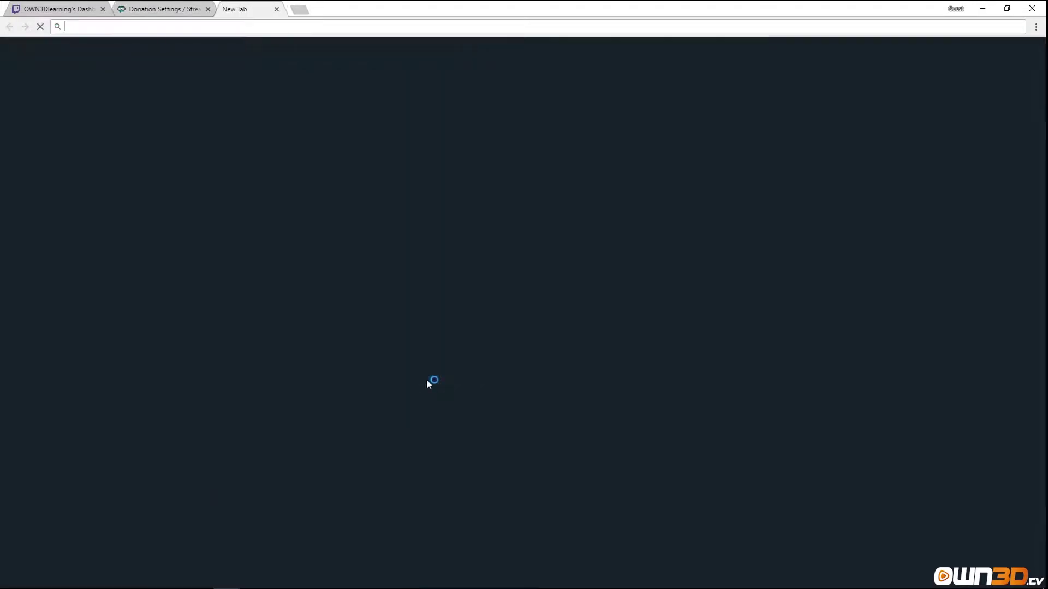
pyautogui.hotkey('ctrl', 'v')
pyautogui.press('Return')
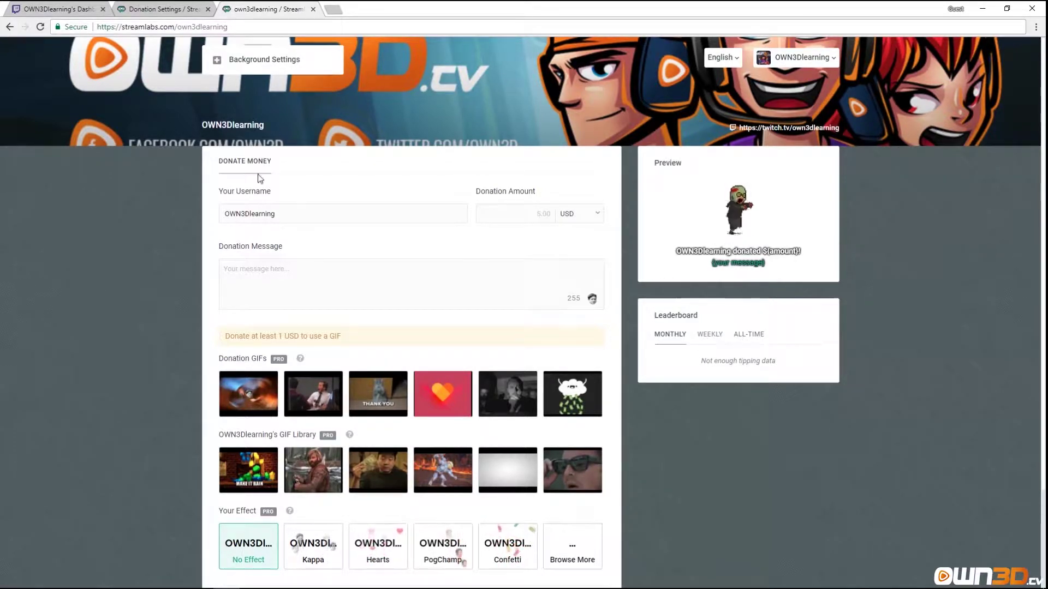
pyautogui.click(312, 9)
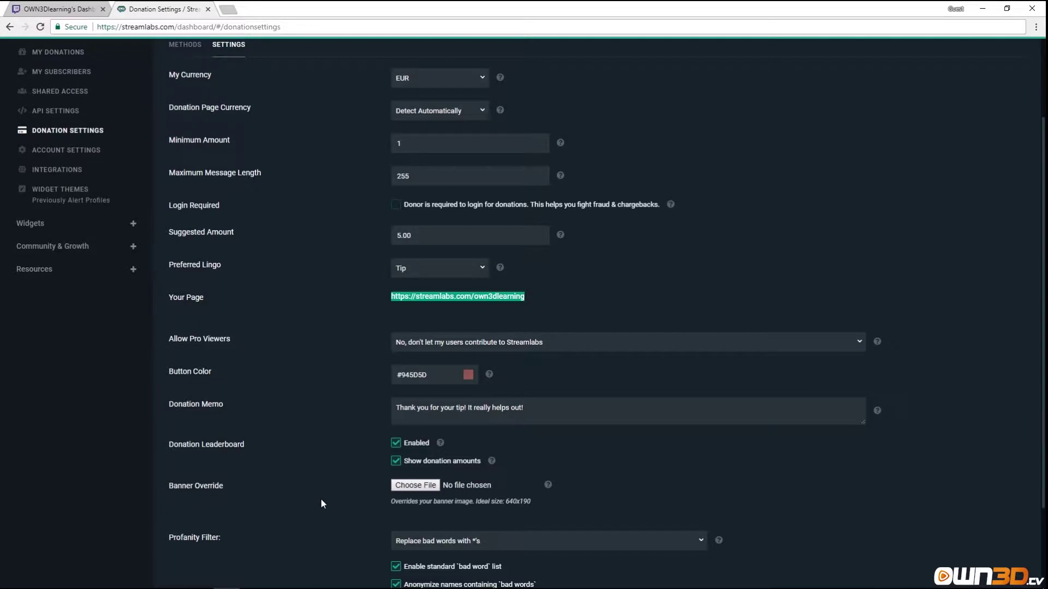
# Open the Your Page link in a background tab, view it, then go to Twitch.
pyautogui.scroll(-2, 313, 494)
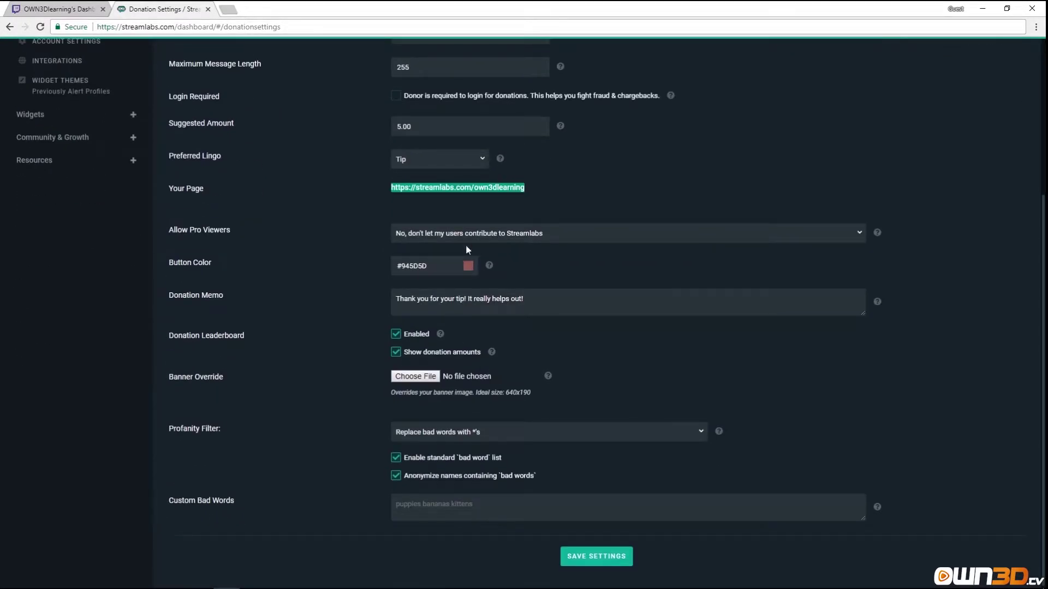
pyautogui.middleClick(518, 189)
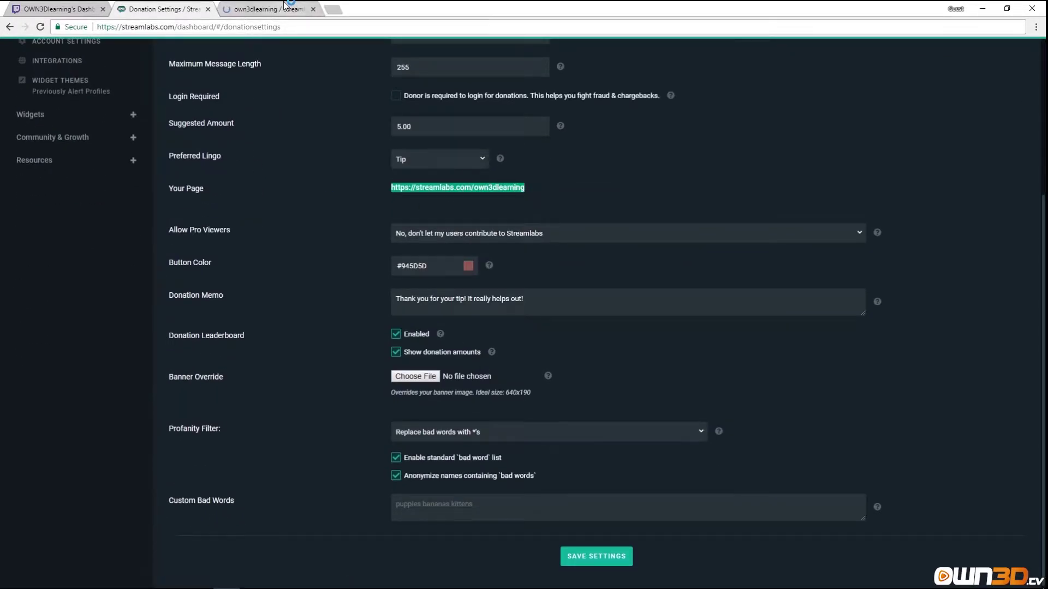
pyautogui.click(287, 7)
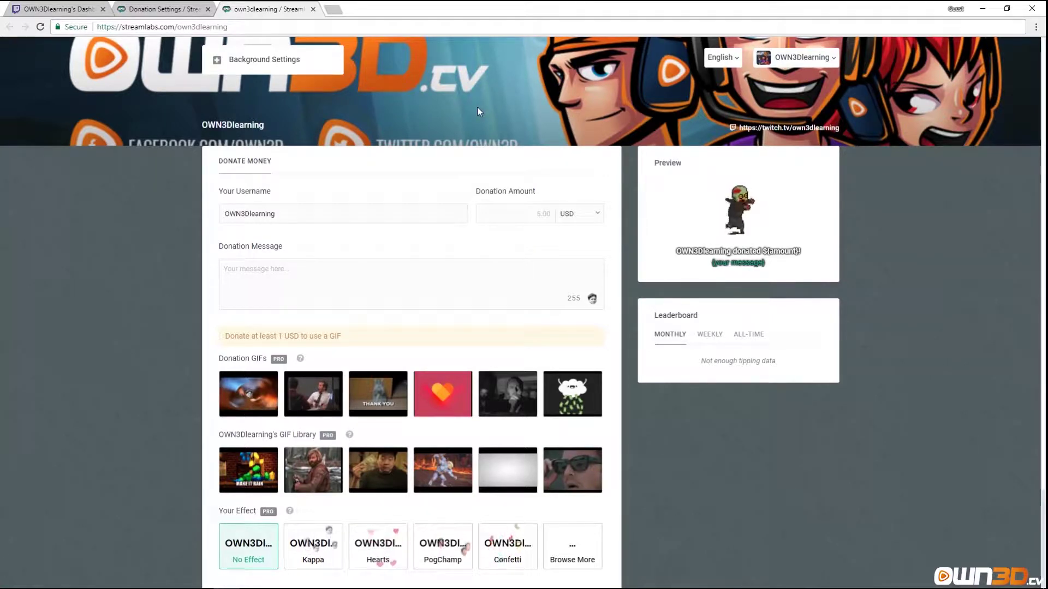
pyautogui.click(64, 8)
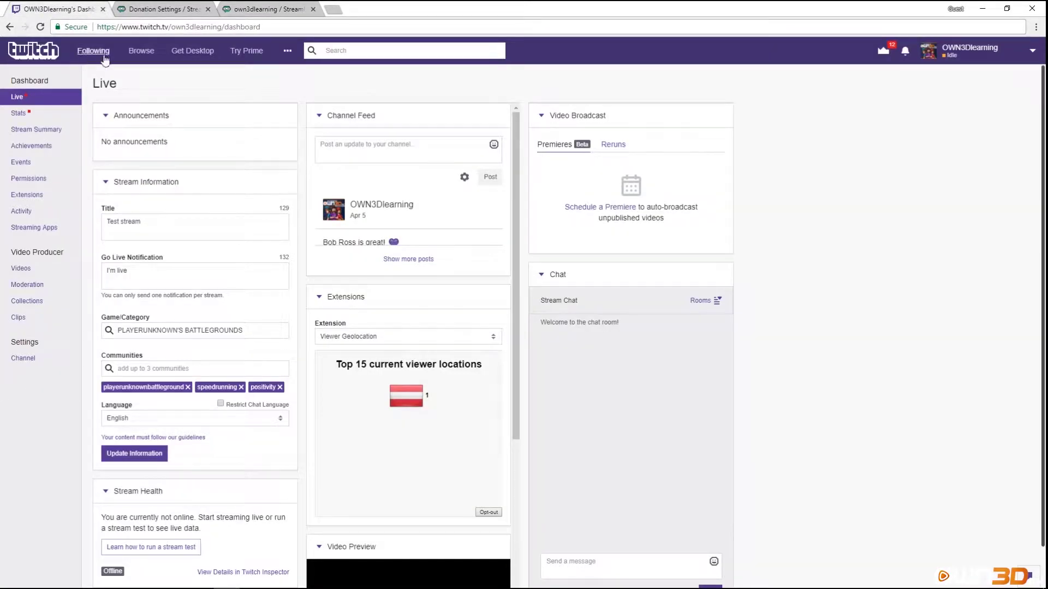
# View the Twitch channel page from the account menu, then return to the Streamlabs tip page.
pyautogui.click(1018, 49)
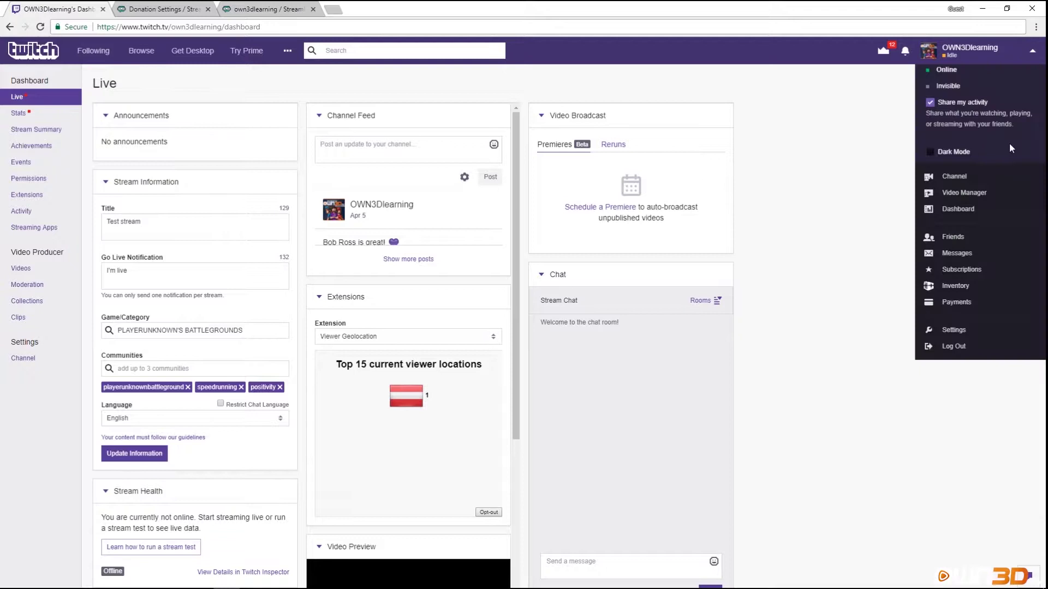
pyautogui.click(978, 181)
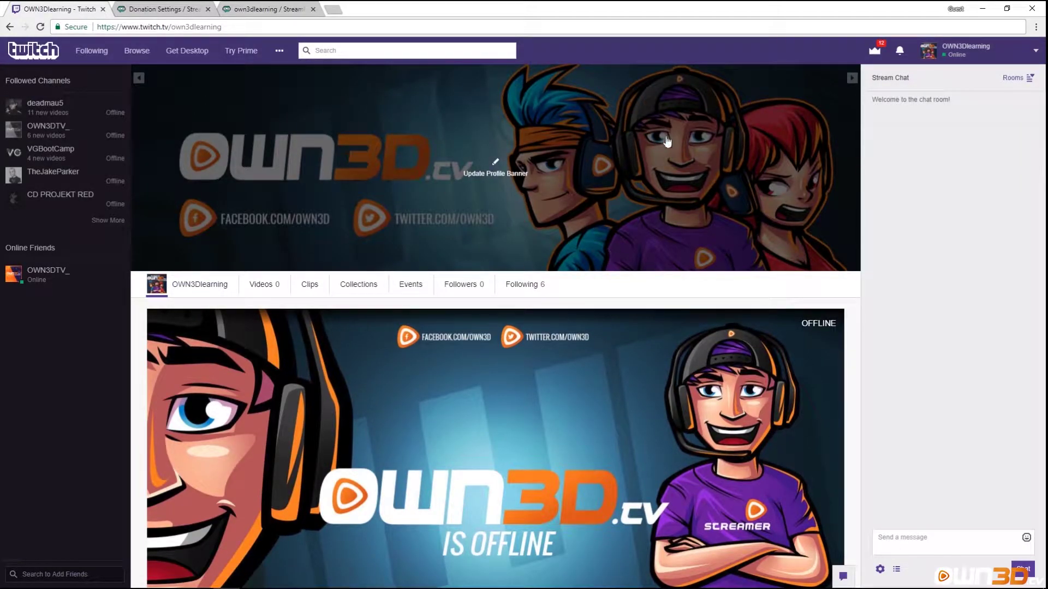
pyautogui.click(268, 9)
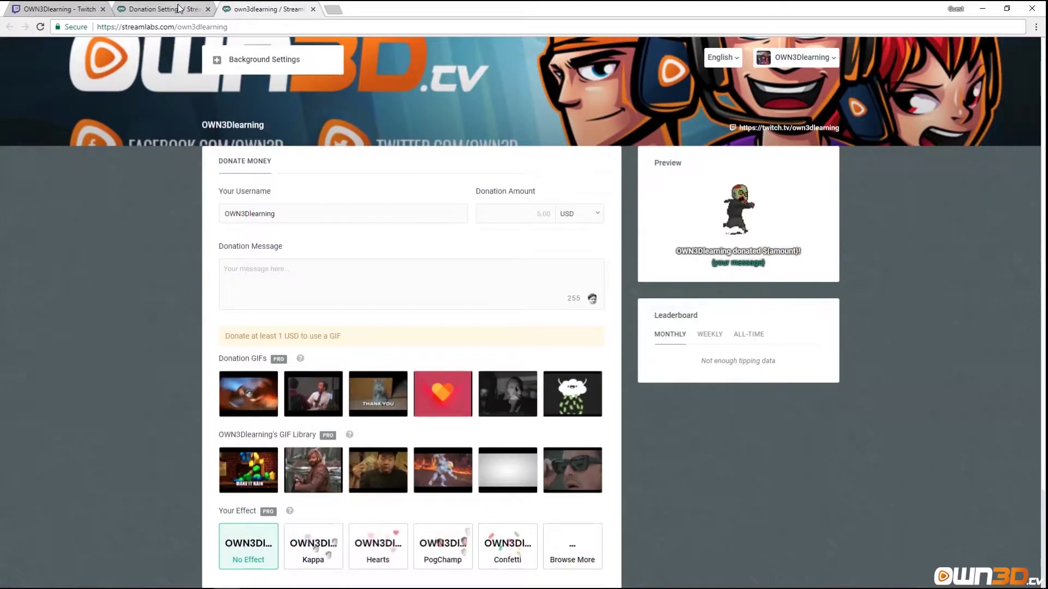
# Back in donation settings, browse for a banner image but cancel, leaving Banner Override empty.
pyautogui.click(179, 8)
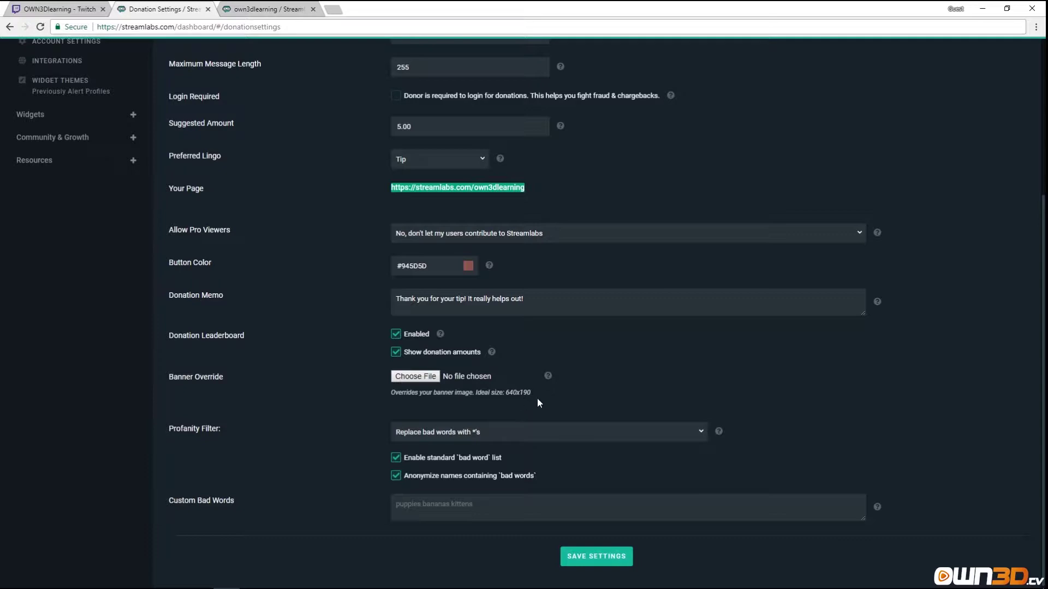
pyautogui.click(415, 376)
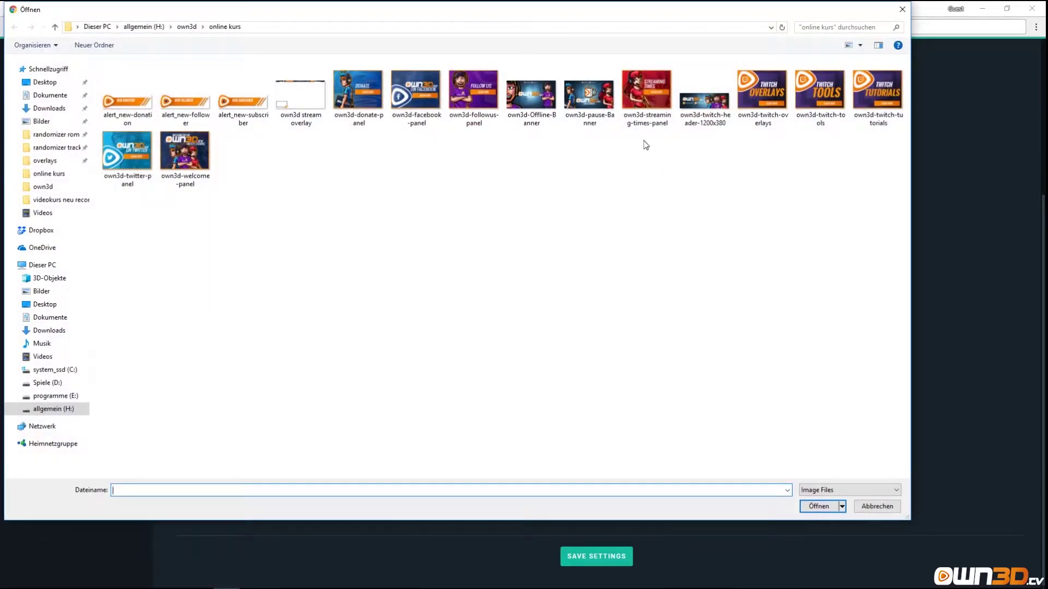
pyautogui.click(682, 119)
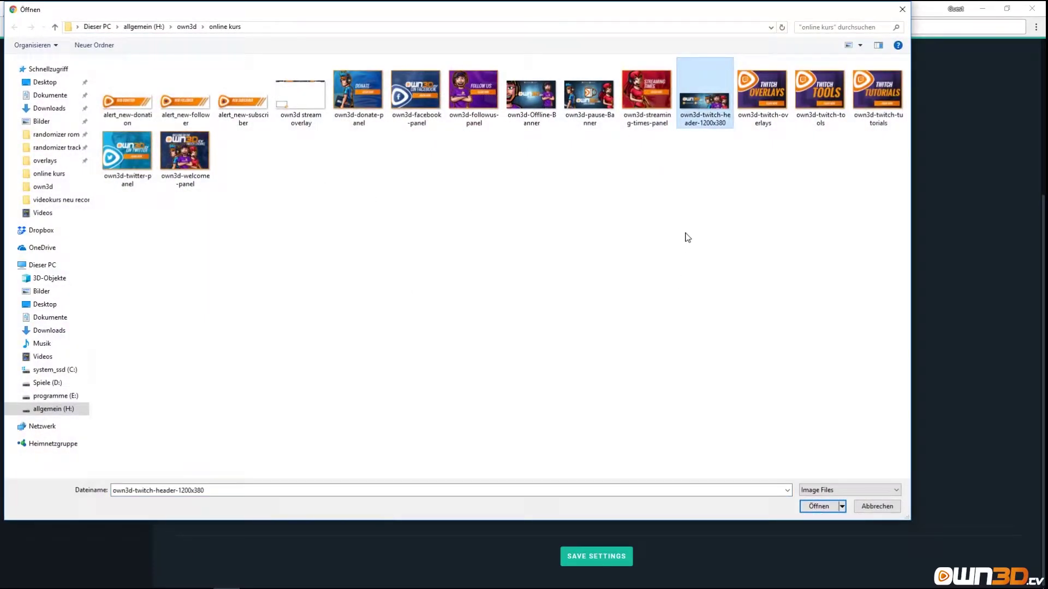
pyautogui.click(879, 507)
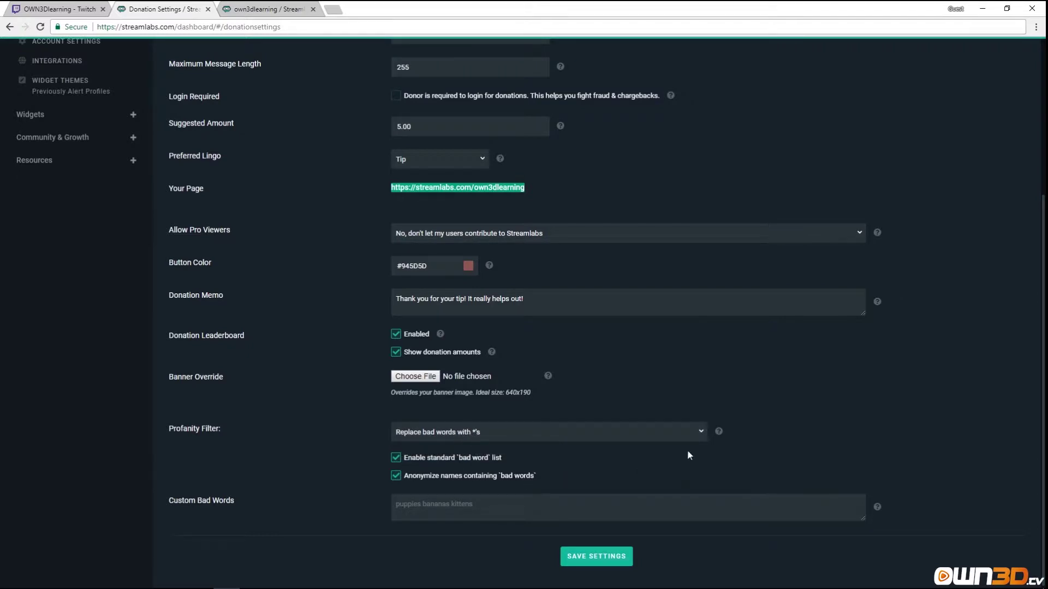
pyautogui.click(682, 432)
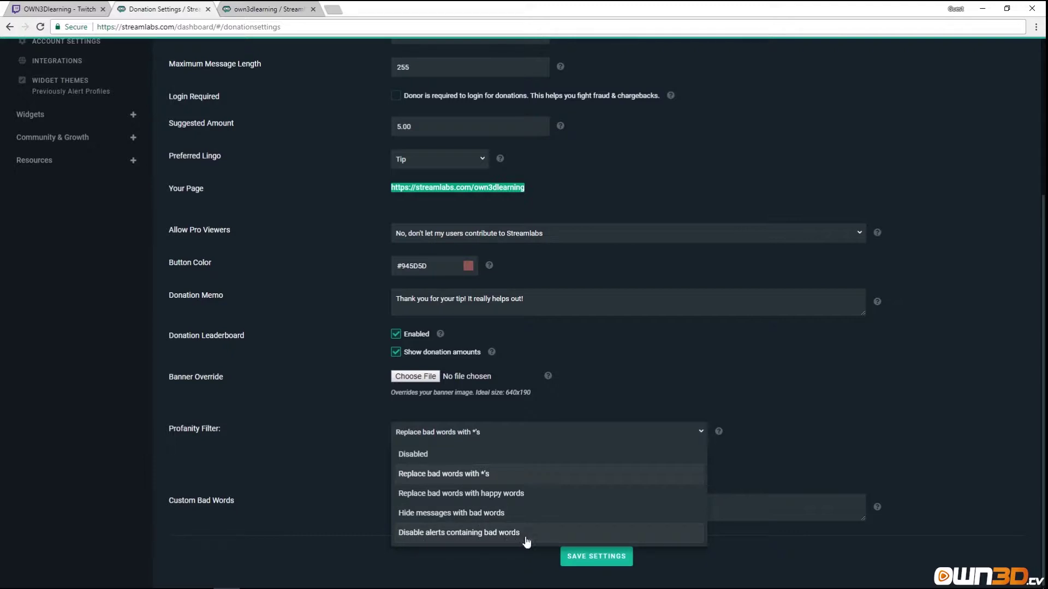
pyautogui.click(702, 434)
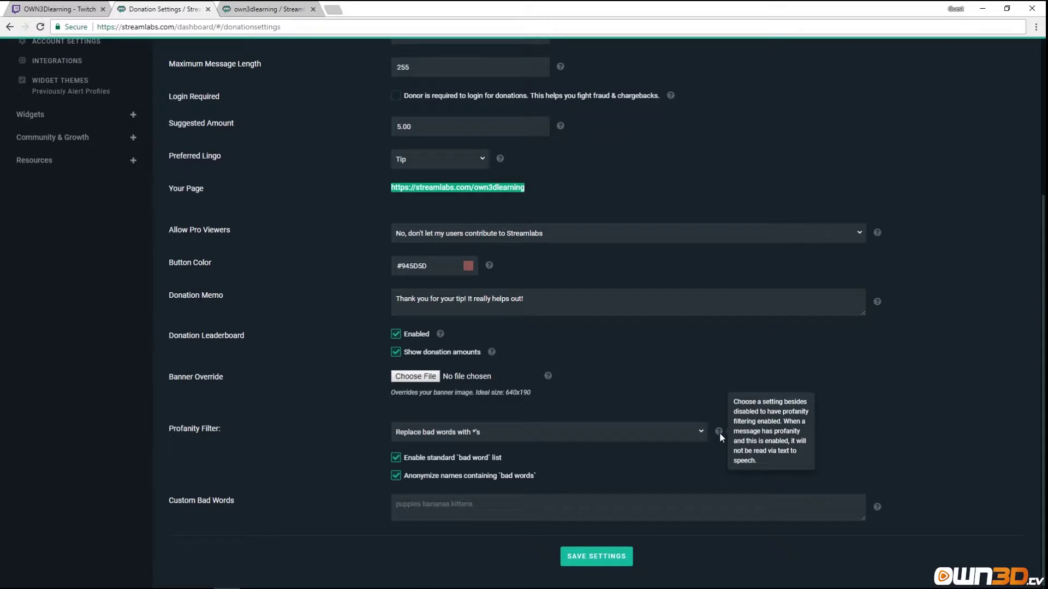
pyautogui.click(397, 460)
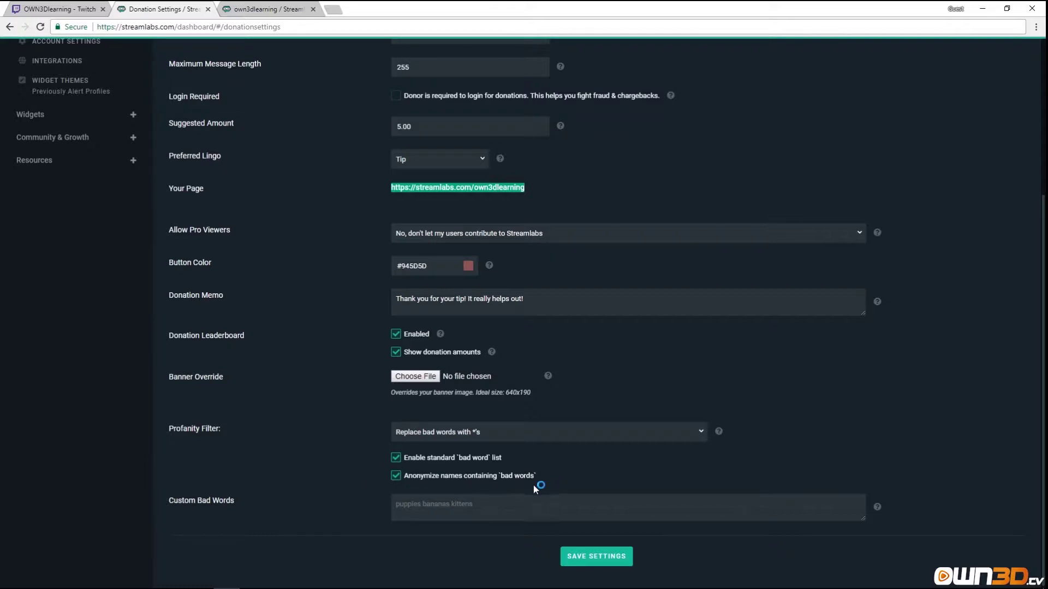
pyautogui.scroll(-1, 235, 508)
pyautogui.click(422, 506)
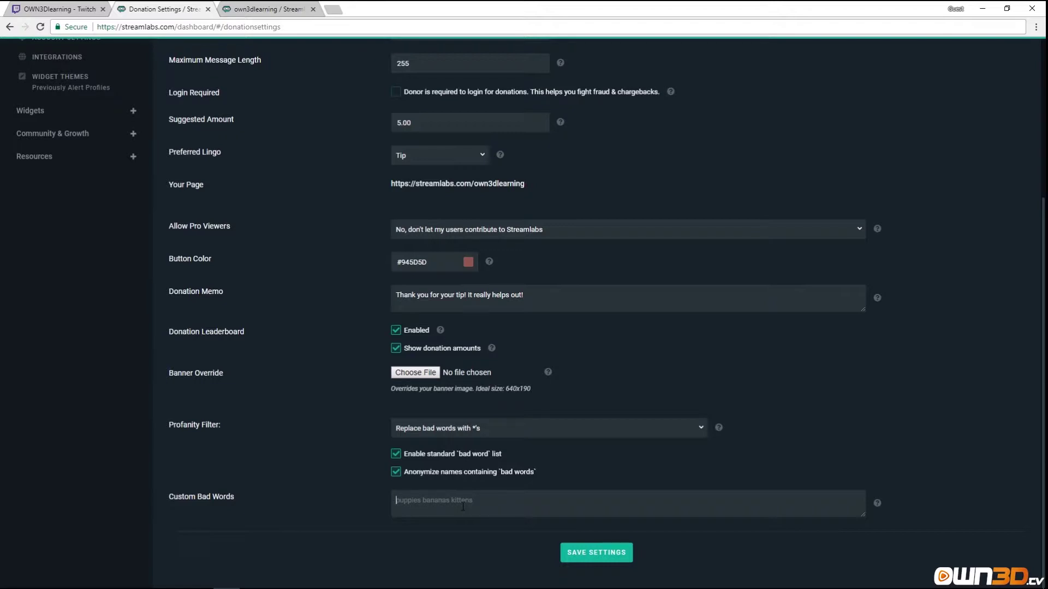
# Enter three custom bad words in the filter box and save the donation settings.
pyautogui.write('Bob Lerone Mainstreet')
pyautogui.click(586, 550)
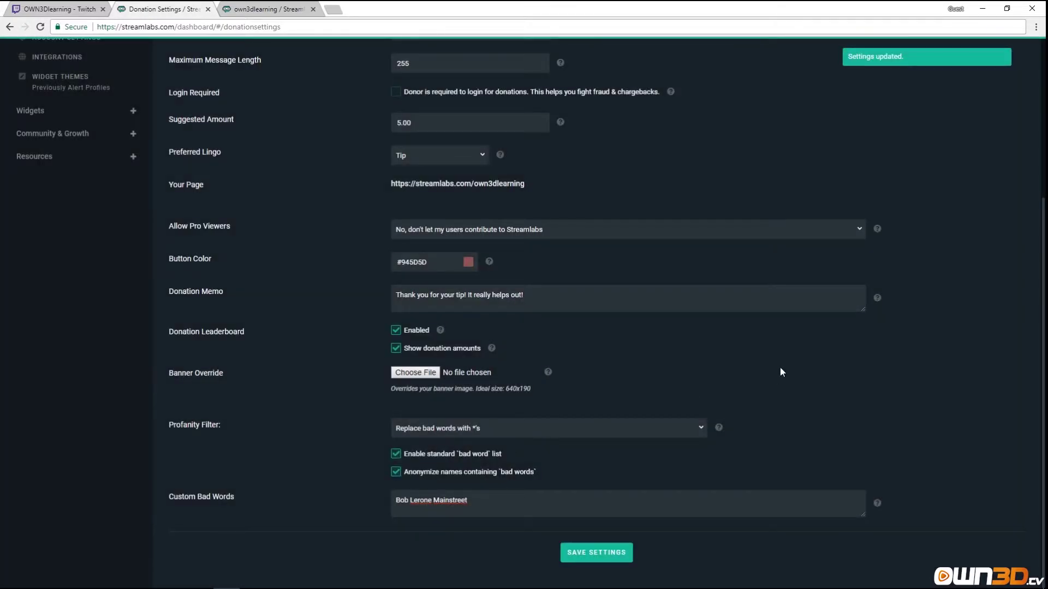
pyautogui.scroll(4, 653, 392)
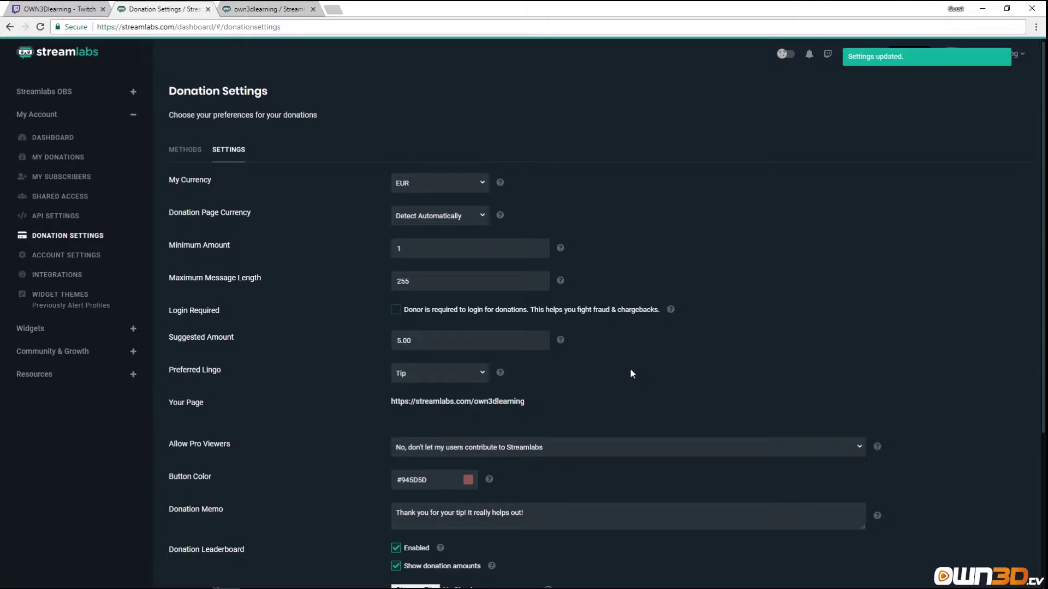
pyautogui.scroll(-2, 594, 377)
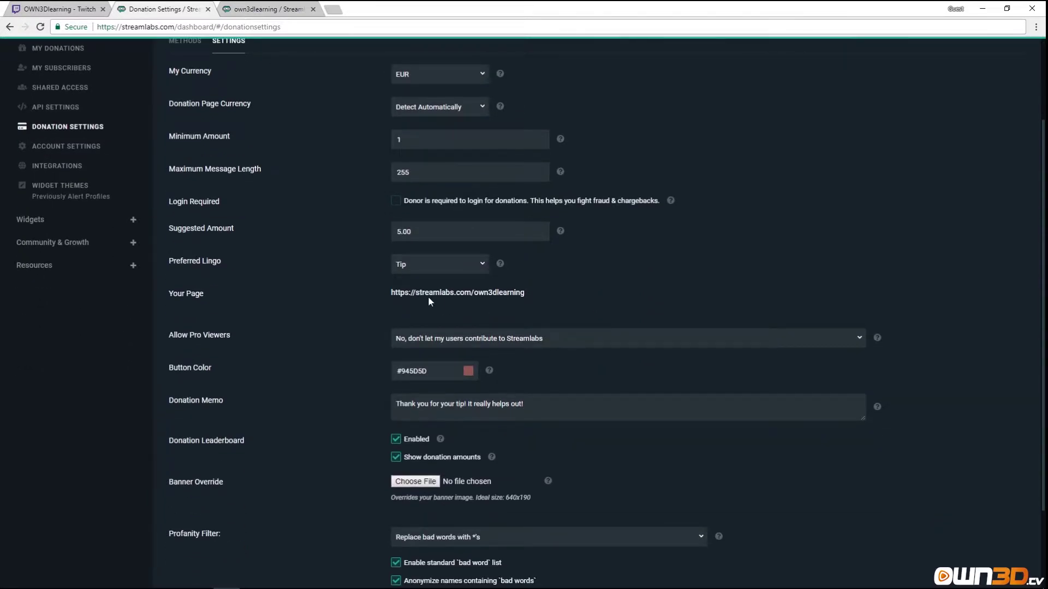
# Open the public tip page and try its username and amount fields, triggering the required-amount warning.
pyautogui.click(437, 297)
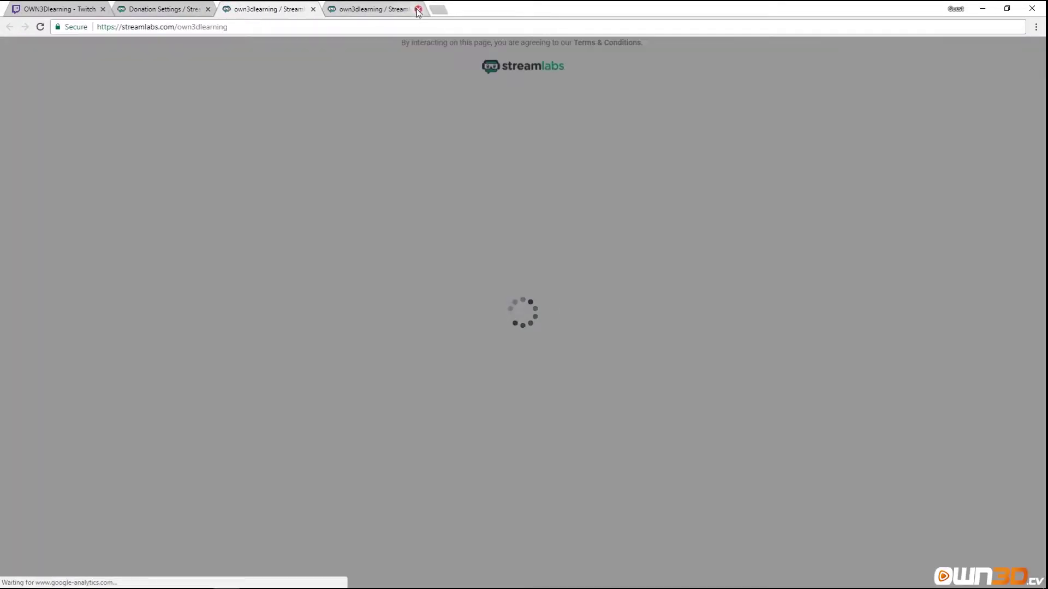
pyautogui.click(418, 9)
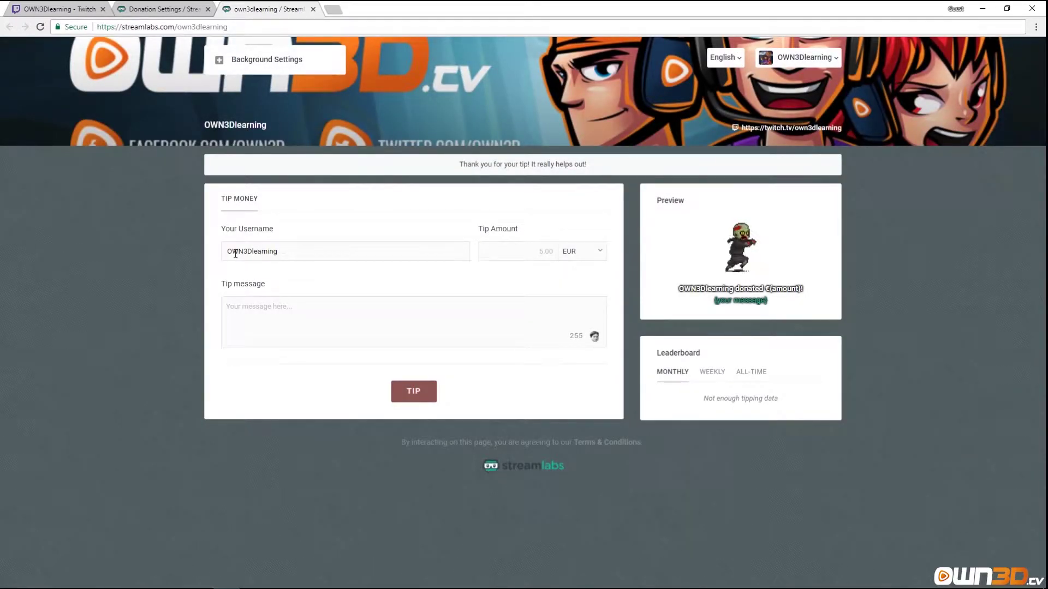
pyautogui.doubleClick(286, 256)
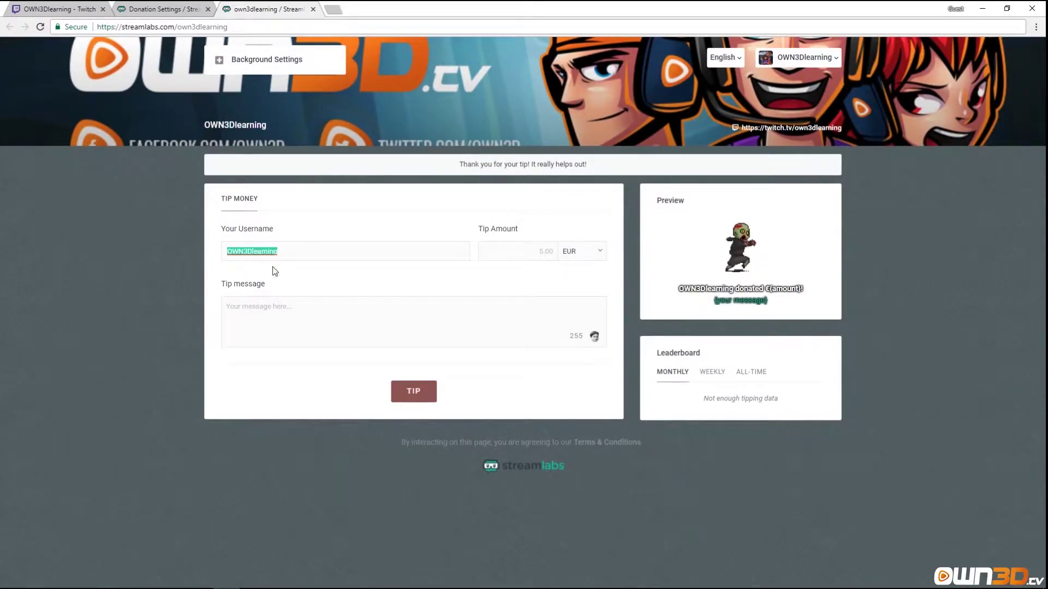
pyautogui.click(532, 252)
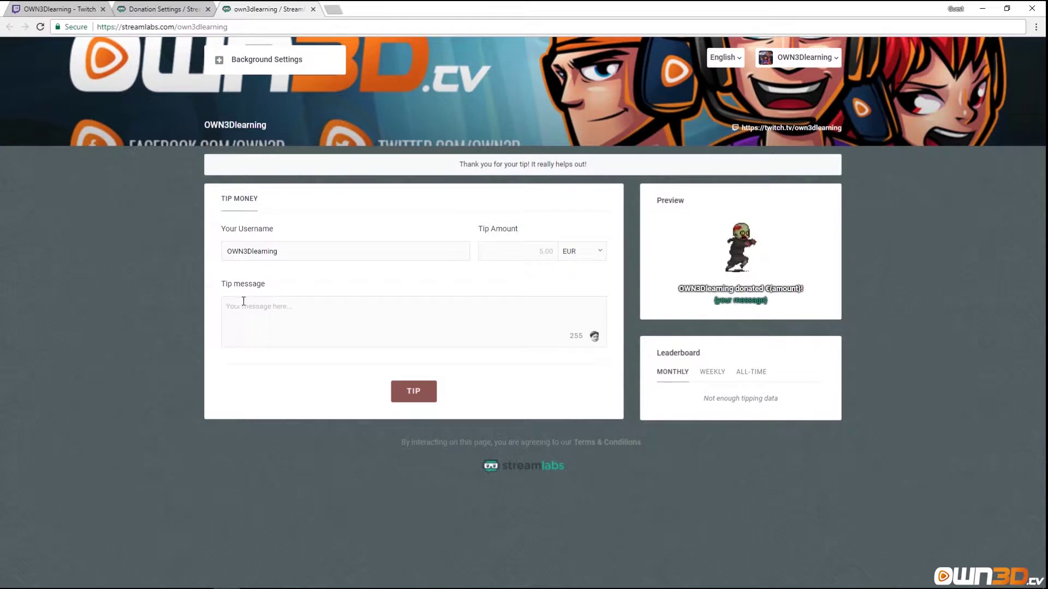
pyautogui.click(597, 340)
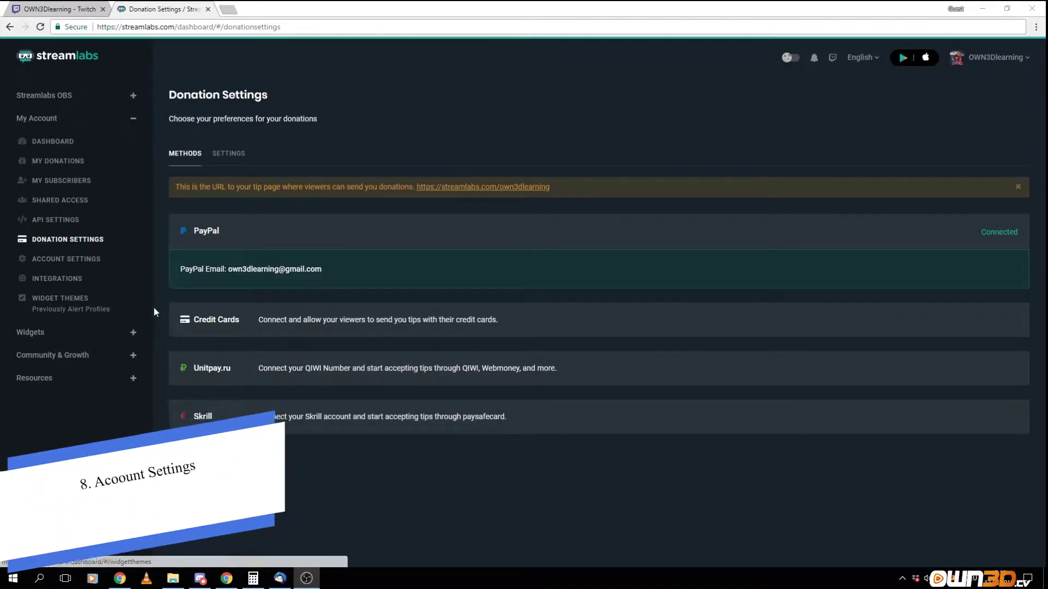
# Go to Account Settings and show the Email Preferences section.
pyautogui.click(57, 264)
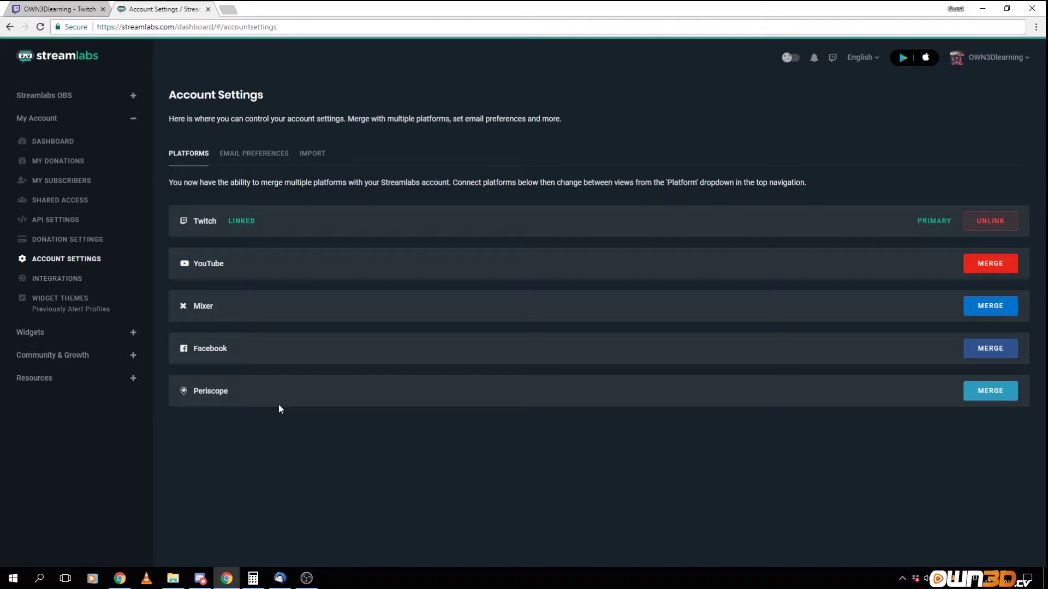
pyautogui.click(252, 154)
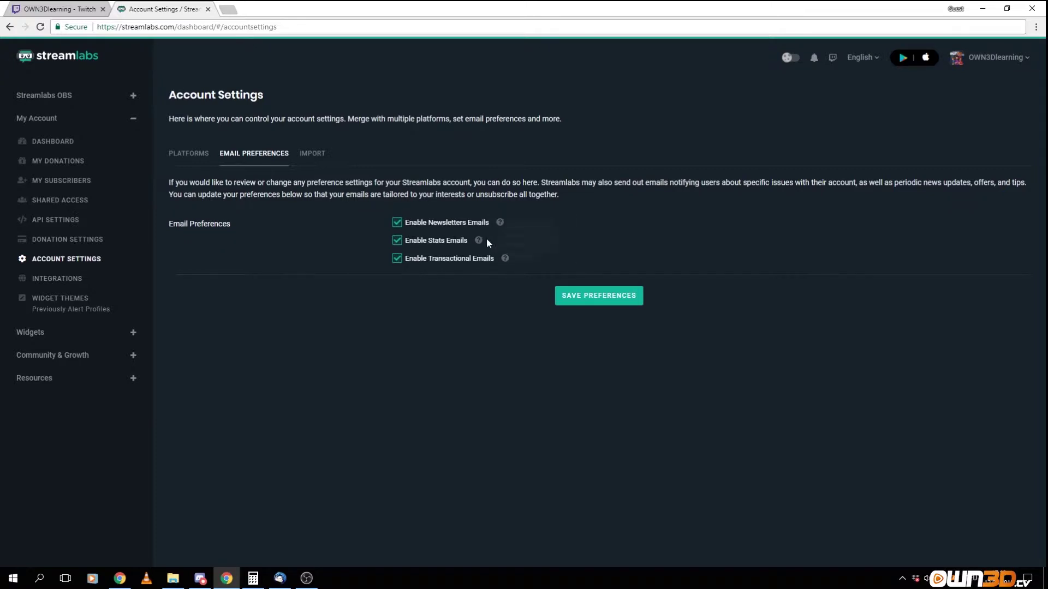
# List the import sources, then open and cancel the StreamElements loyalty points import after reading its JWT instructions.
pyautogui.moveTo(481, 242)
pyautogui.moveTo(506, 258)
pyautogui.click(311, 162)
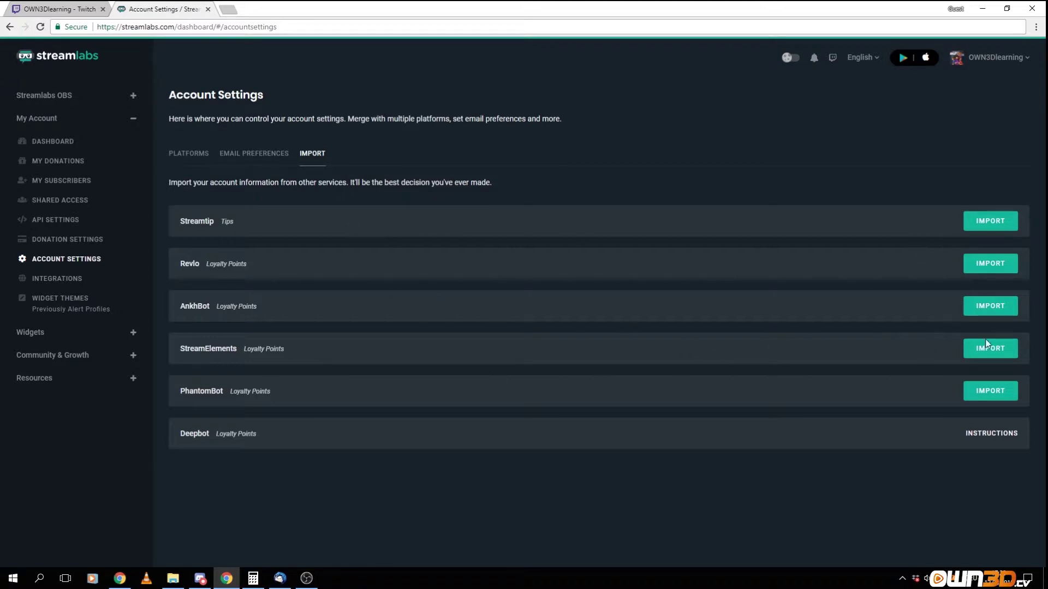
pyautogui.click(994, 350)
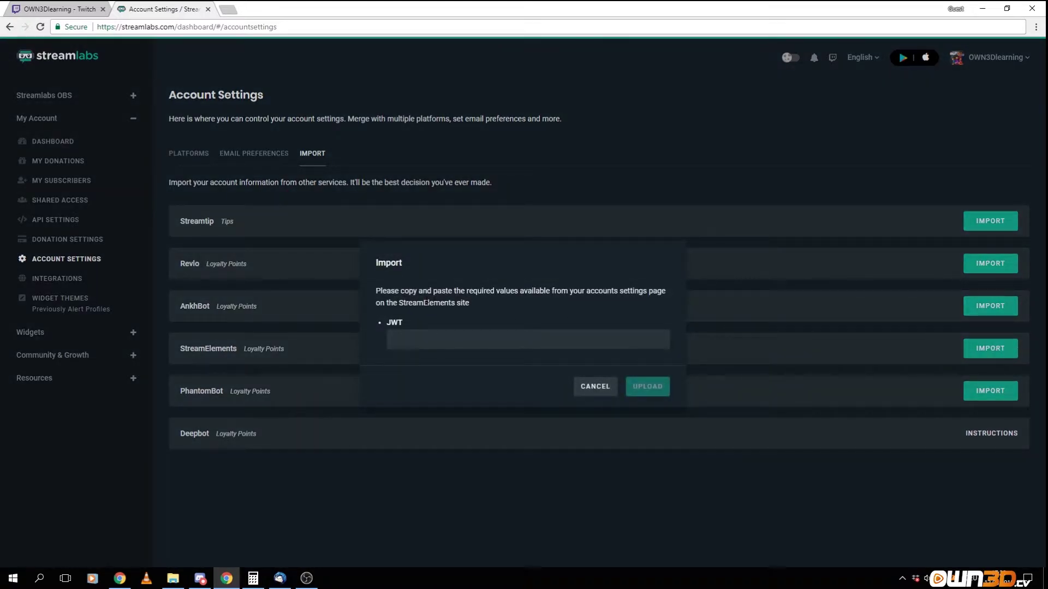
pyautogui.moveTo(375, 293); pyautogui.dragTo(569, 292)
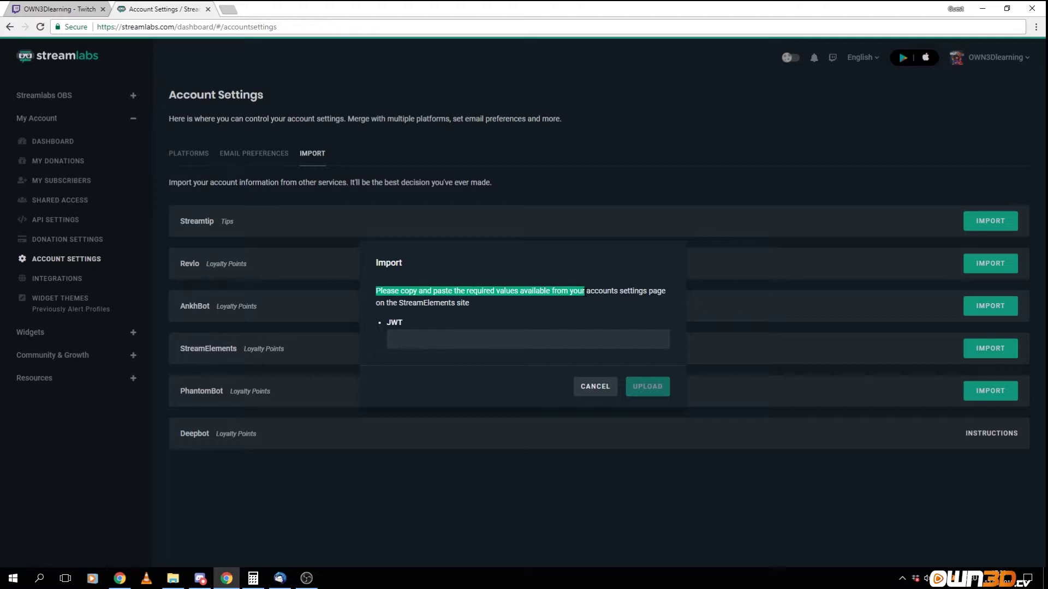
pyautogui.moveTo(584, 291); pyautogui.dragTo(653, 299)
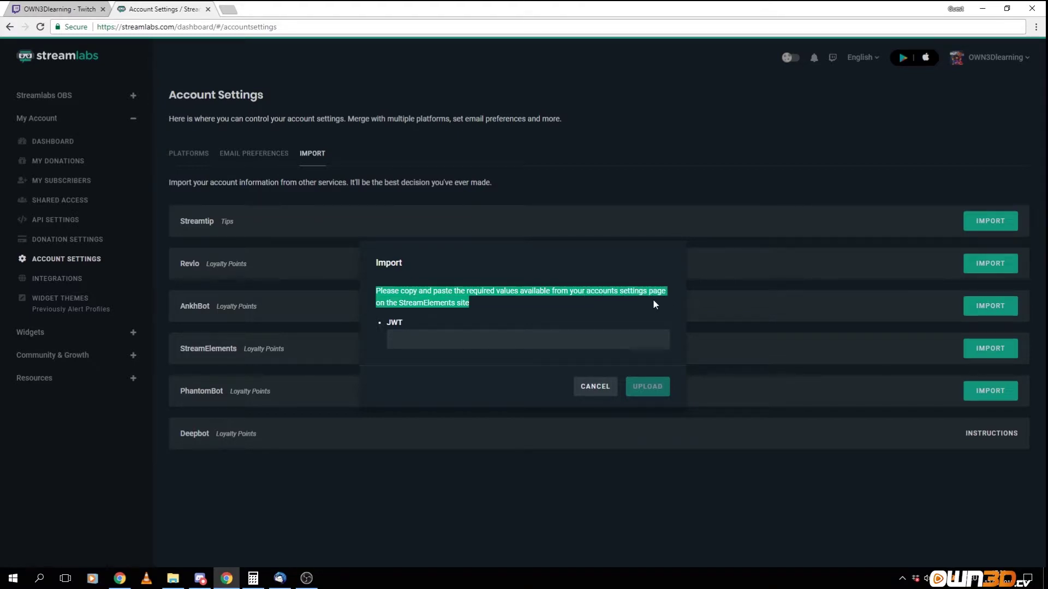
pyautogui.click(587, 390)
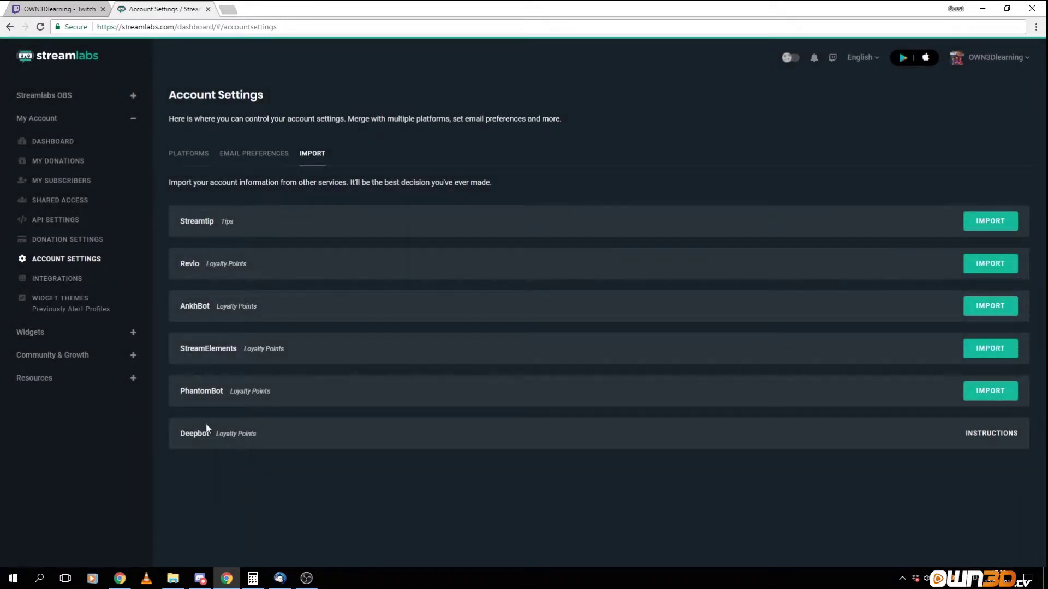
# Read through Deepbot's points-merging guide in Google Docs, then close it.
pyautogui.click(973, 435)
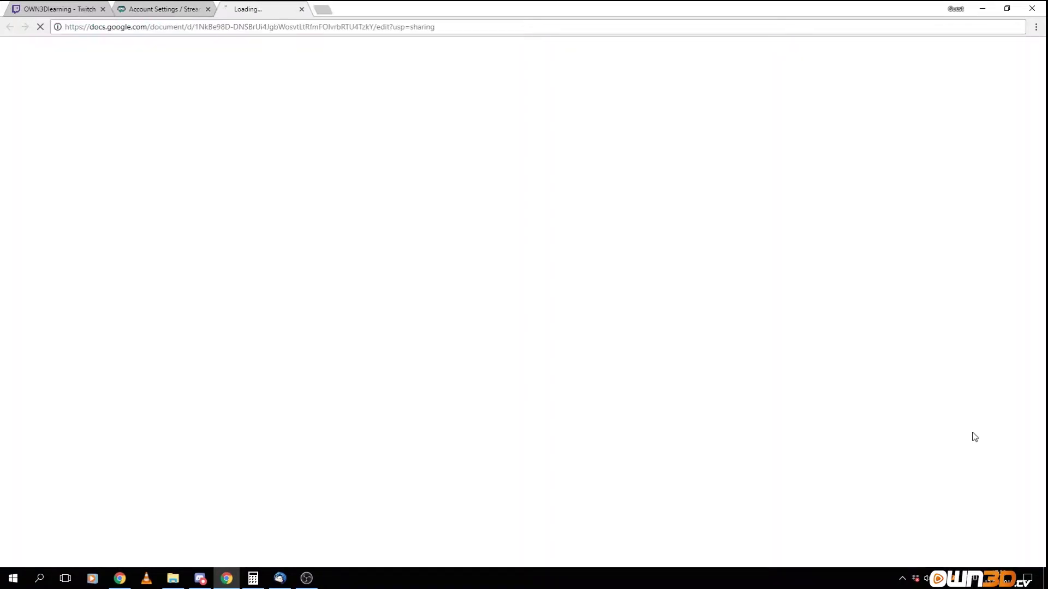
pyautogui.scroll(-10, 447, 203)
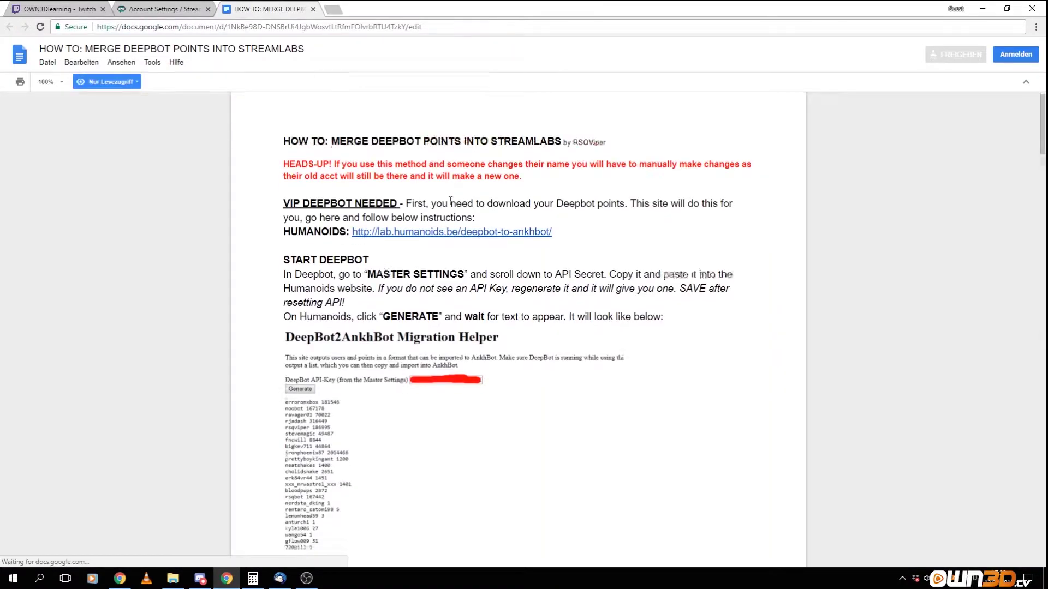
pyautogui.scroll(-5, 450, 199)
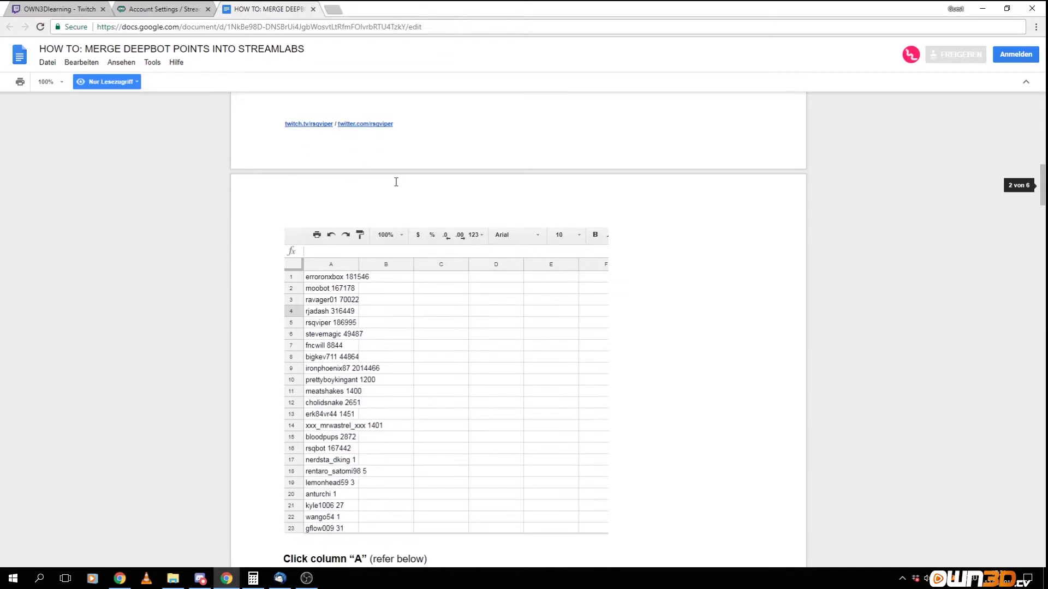
pyautogui.hotkey('ctrl', 'w')
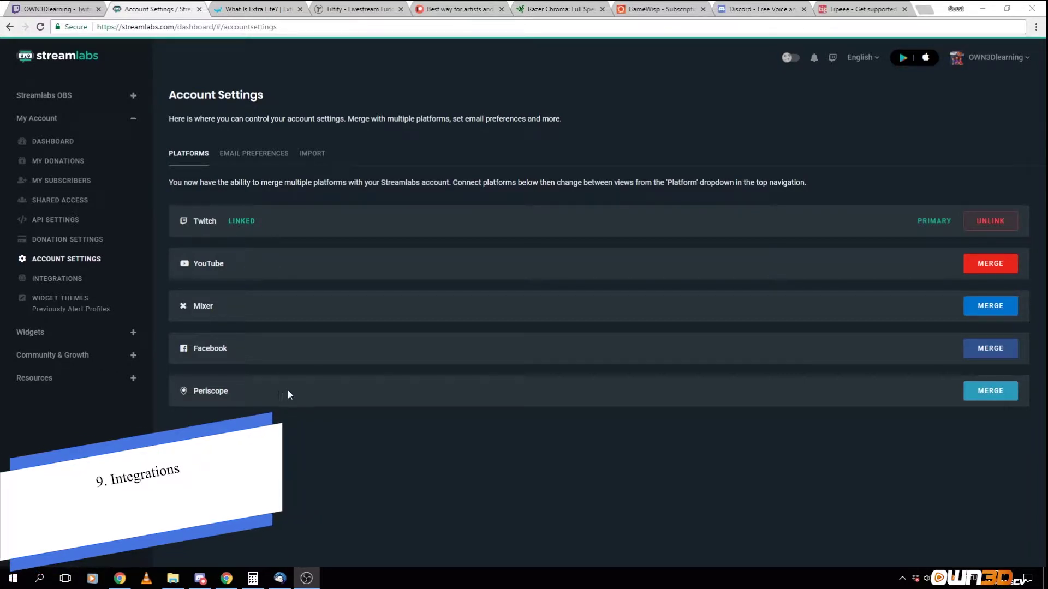
# Open the Integrations page, then switch to the Extra Life website tab.
pyautogui.click(63, 278)
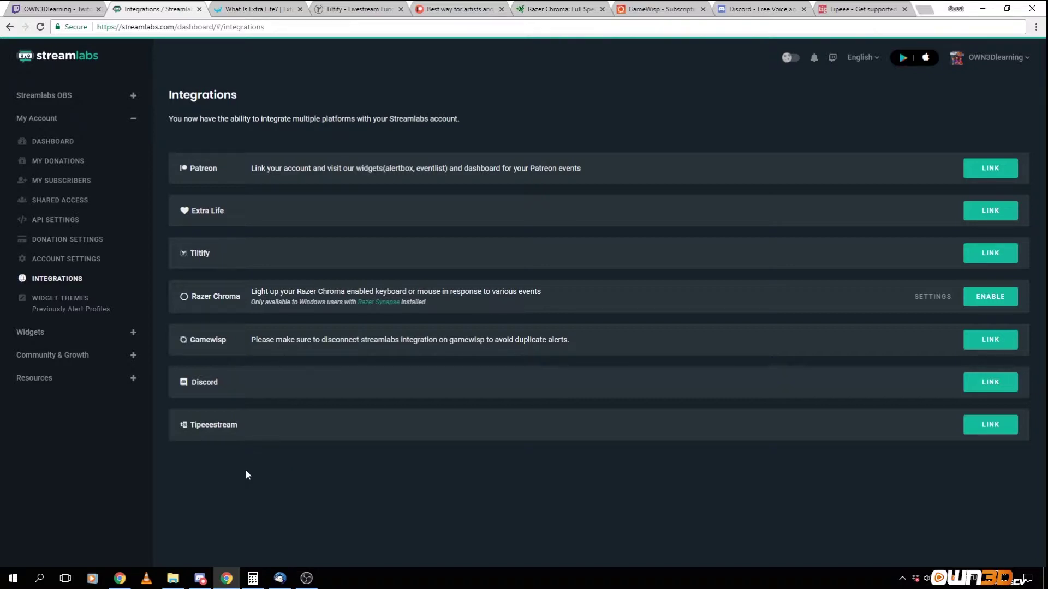
pyautogui.click(247, 9)
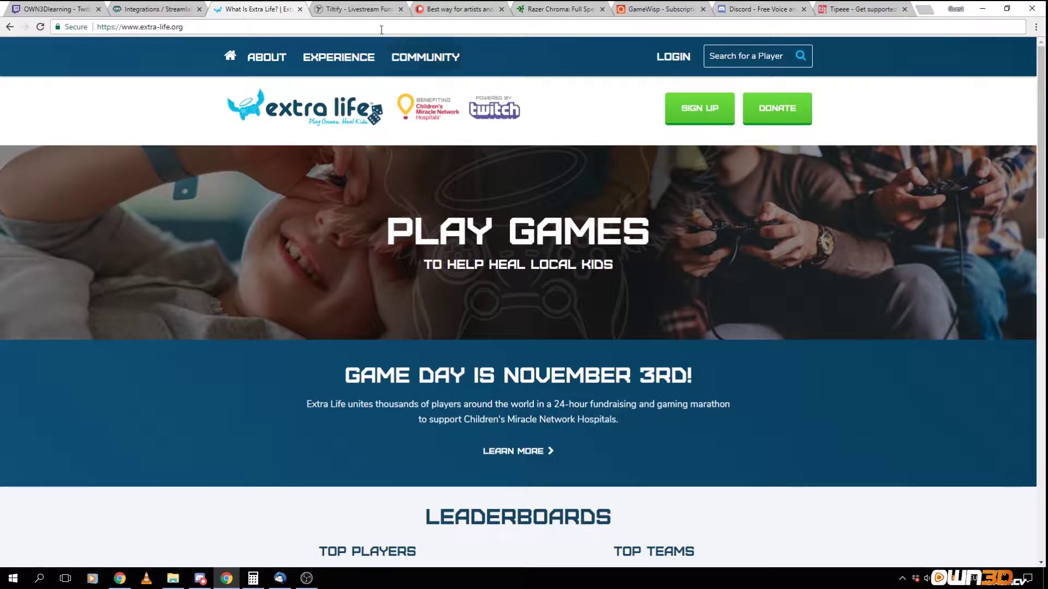
# Browse the Tiltify, Patreon, GameWisp, Razer Chroma, Discord and Tipeee website tabs.
pyautogui.click(345, 10)
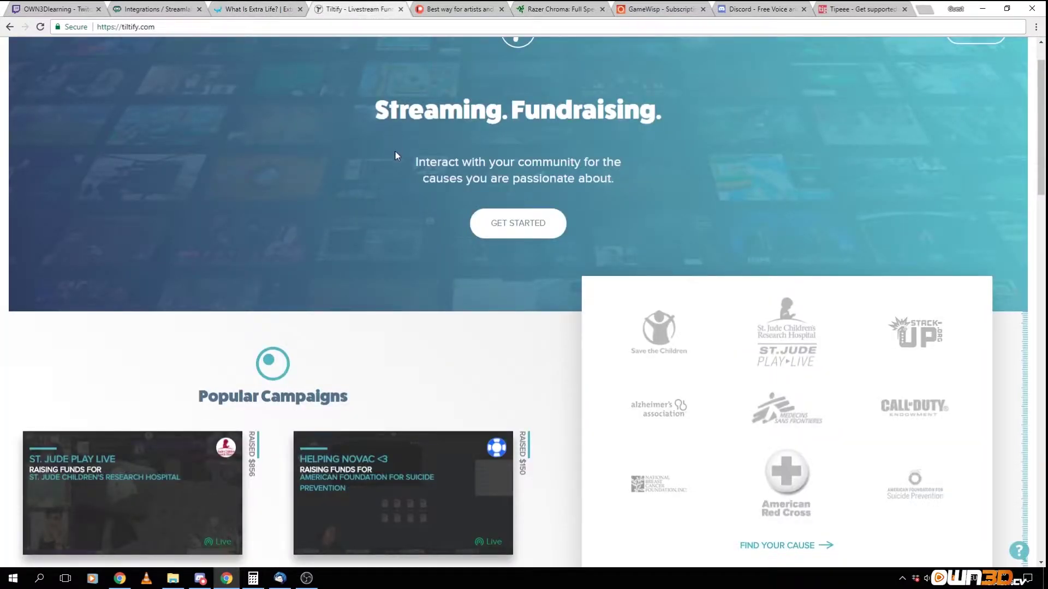
pyautogui.scroll(1, 426, 205)
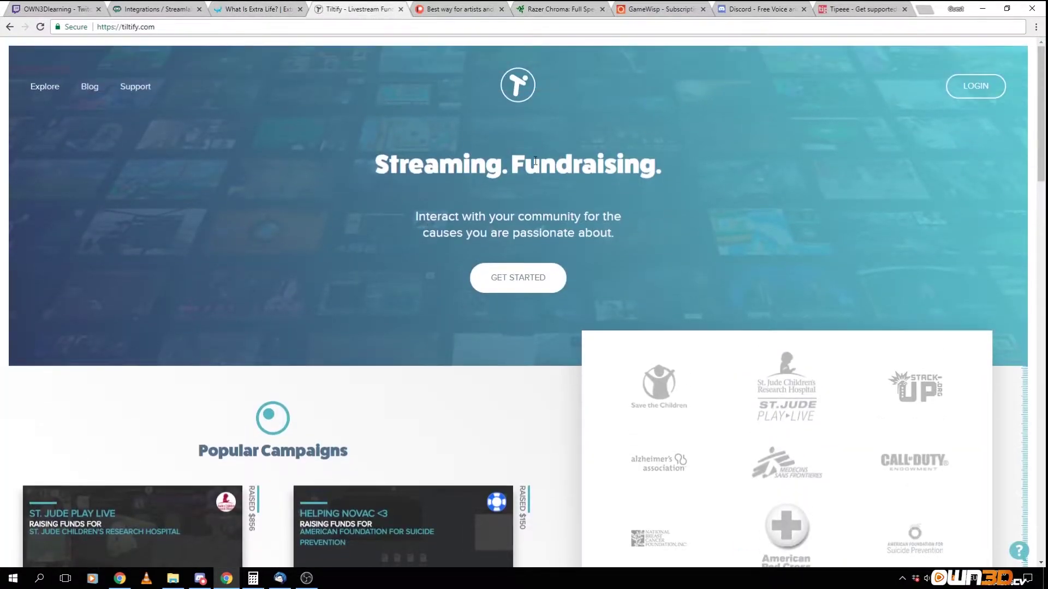
pyautogui.scroll(-3, 602, 207)
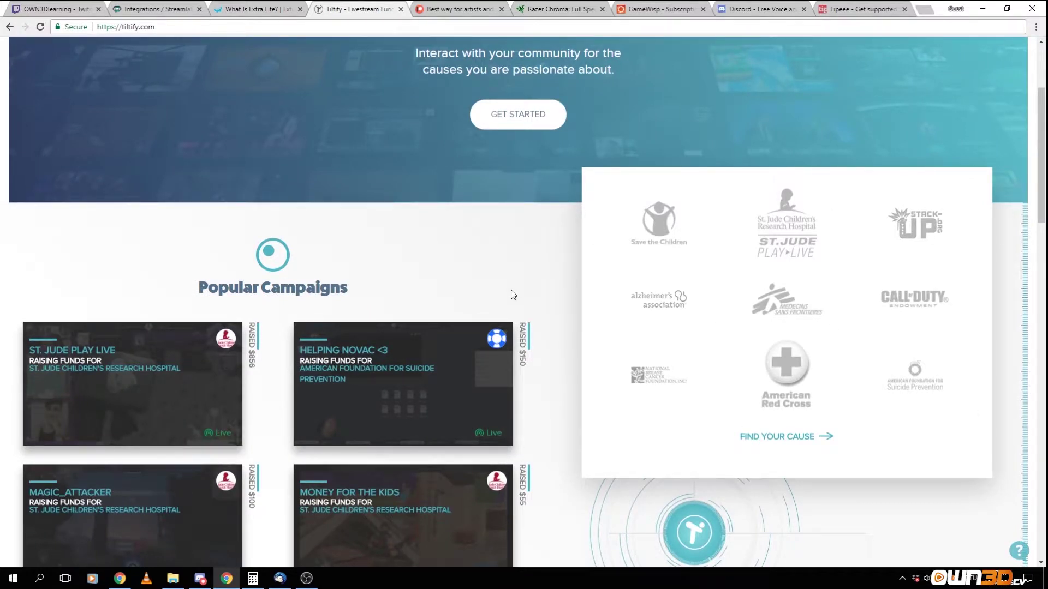
pyautogui.scroll(3, 494, 295)
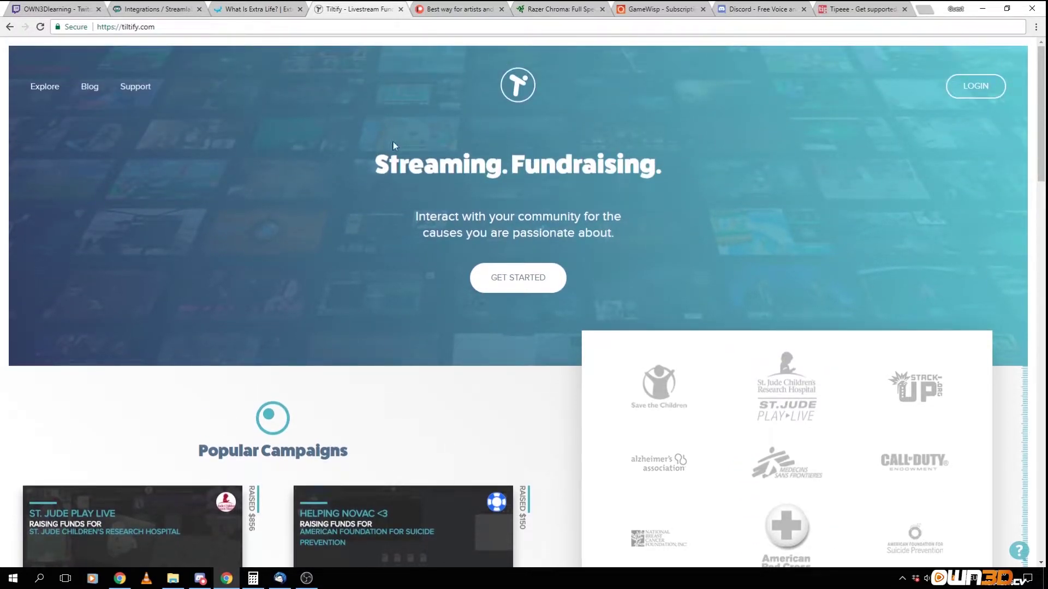
pyautogui.click(430, 11)
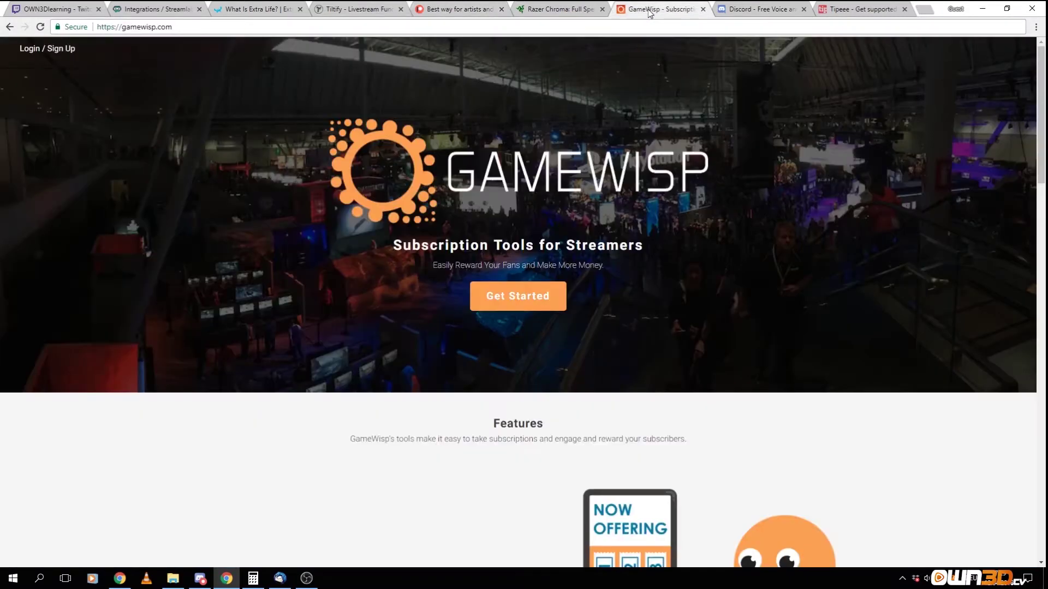
pyautogui.click(660, 9)
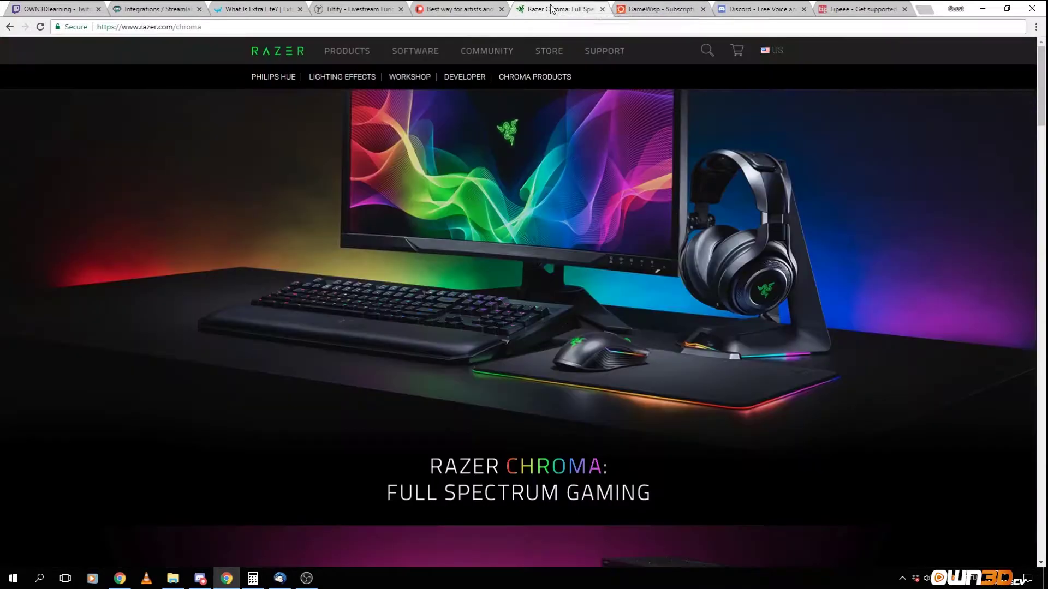
pyautogui.click(562, 8)
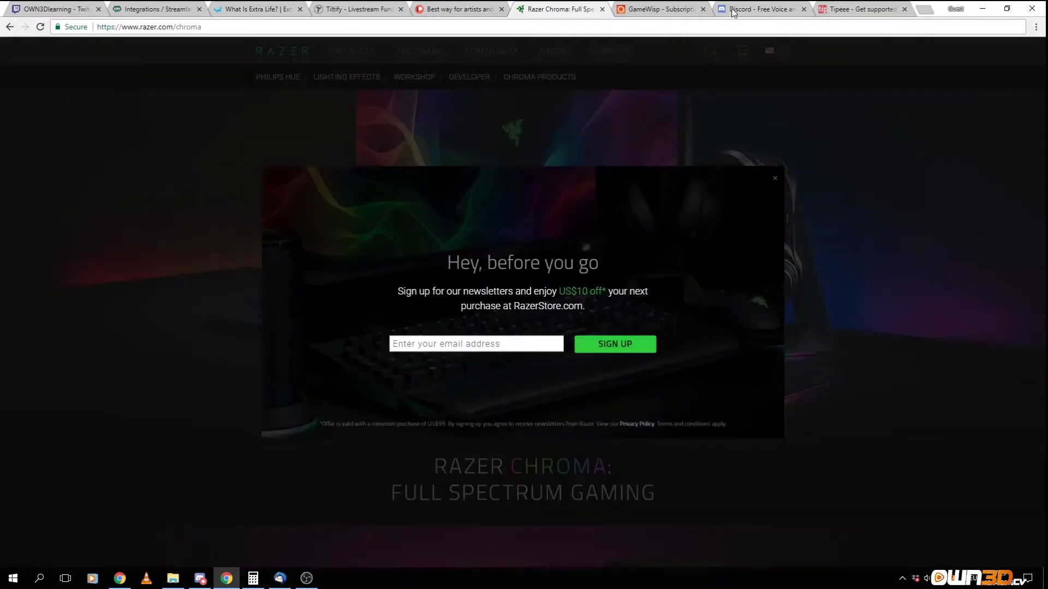
pyautogui.click(761, 9)
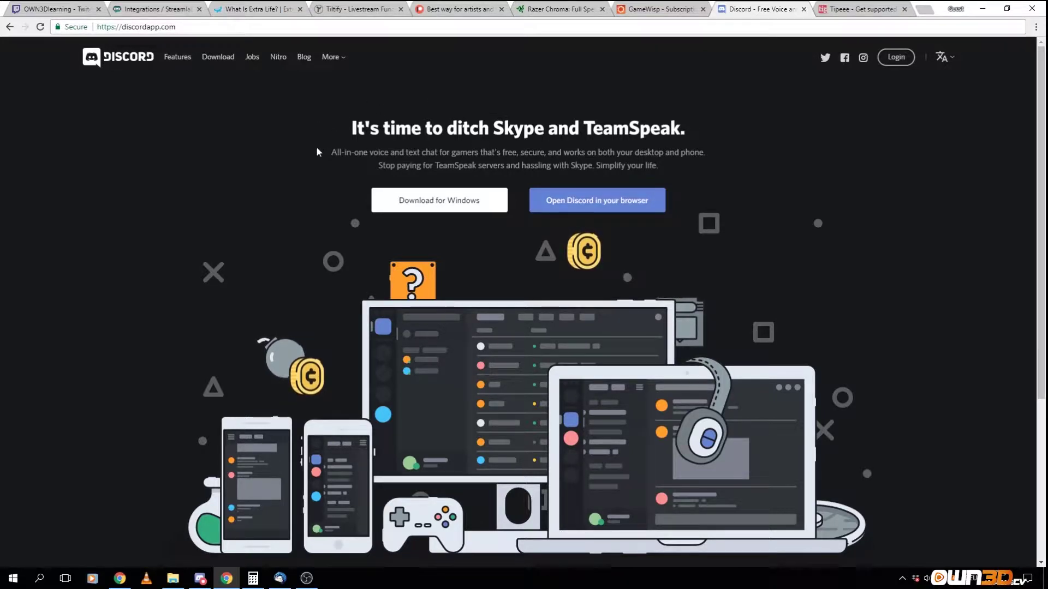
pyautogui.click(858, 9)
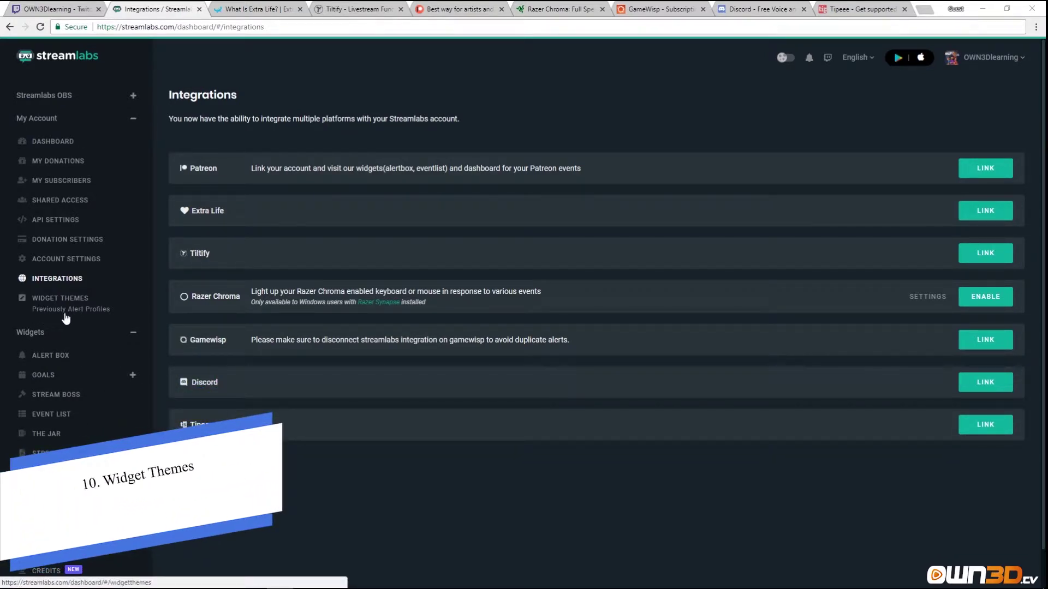
# Go to Widget Themes and look over its list, showing only the Default theme.
pyautogui.click(84, 315)
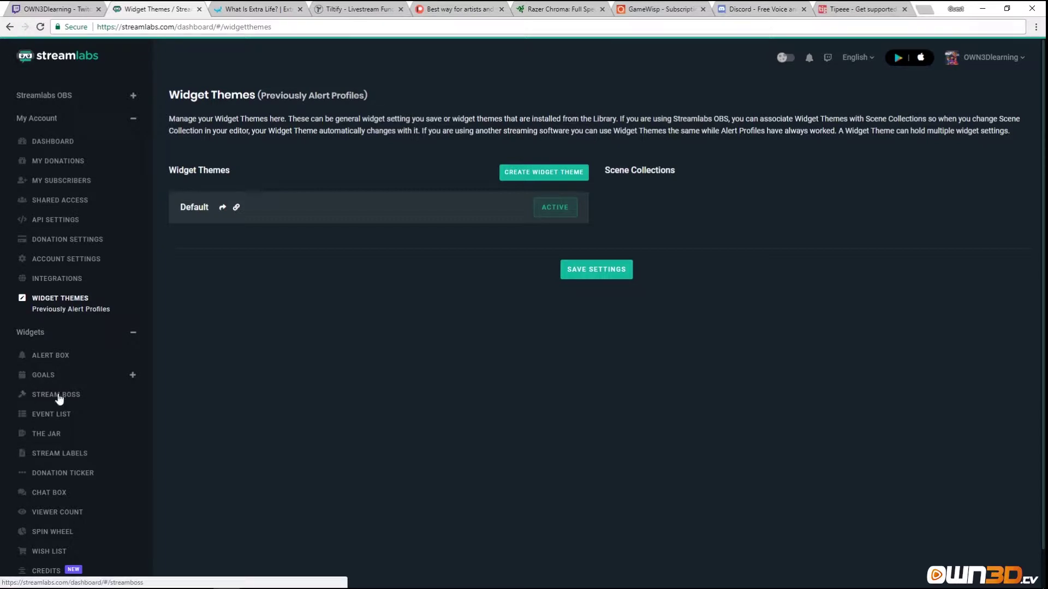
pyautogui.scroll(-1, 70, 415)
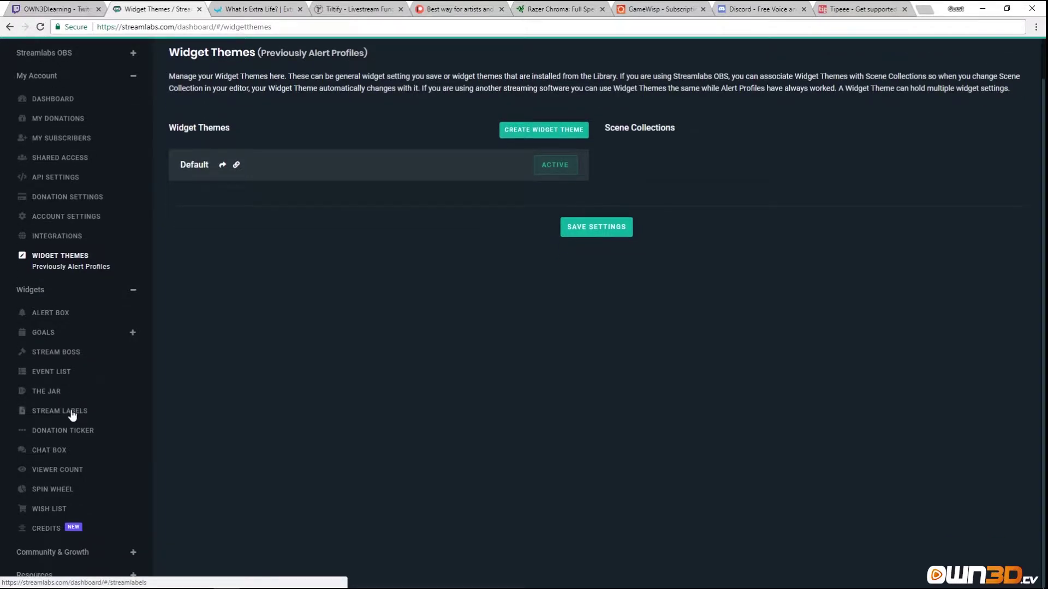
pyautogui.scroll(1, 73, 416)
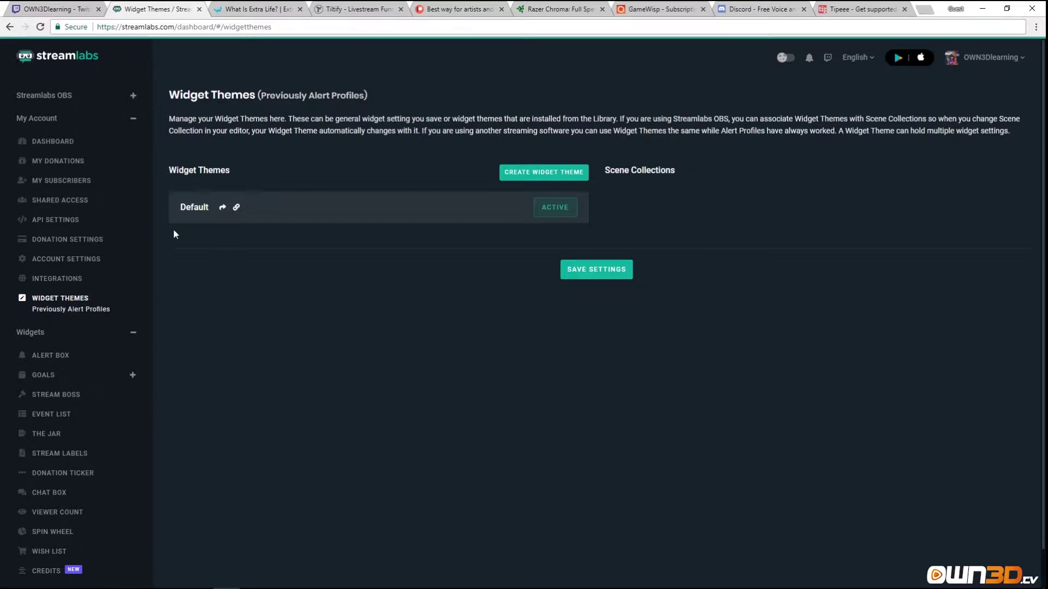
# Create a widget theme 'Talkshow' described 'This is for when I do a talkshow stream'.
pyautogui.click(526, 173)
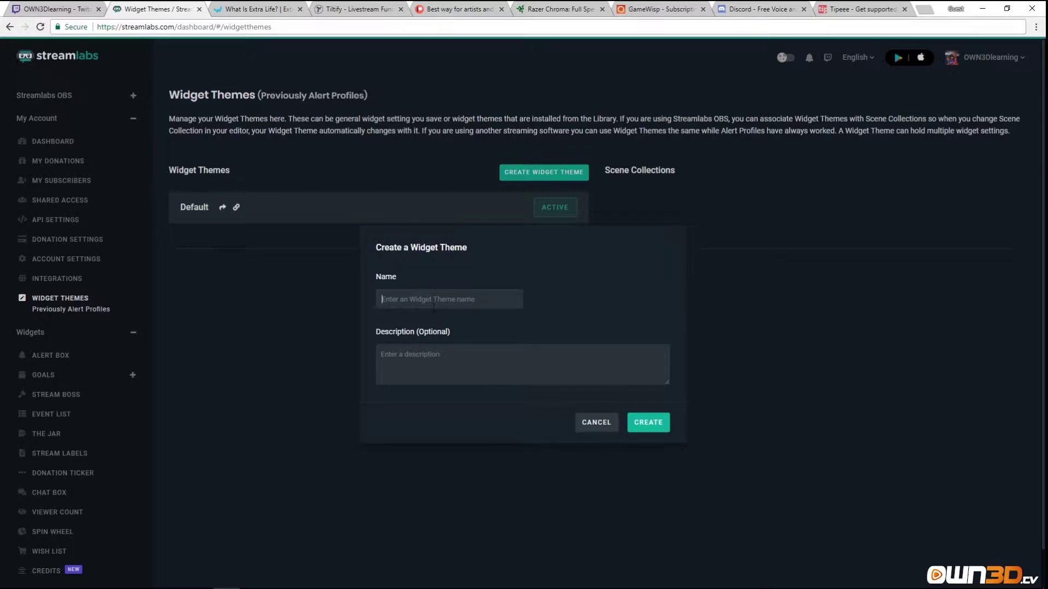
pyautogui.write('Talkshow')
pyautogui.click(438, 363)
pyautogui.write('This is for when I do a ')
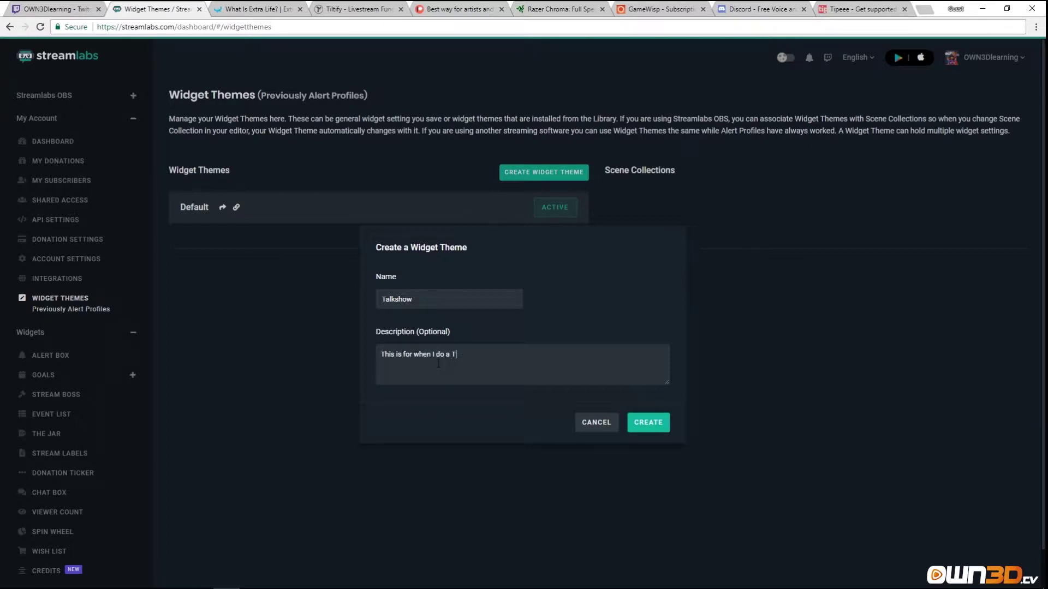
pyautogui.write('talkshow stream!')
pyautogui.click(647, 422)
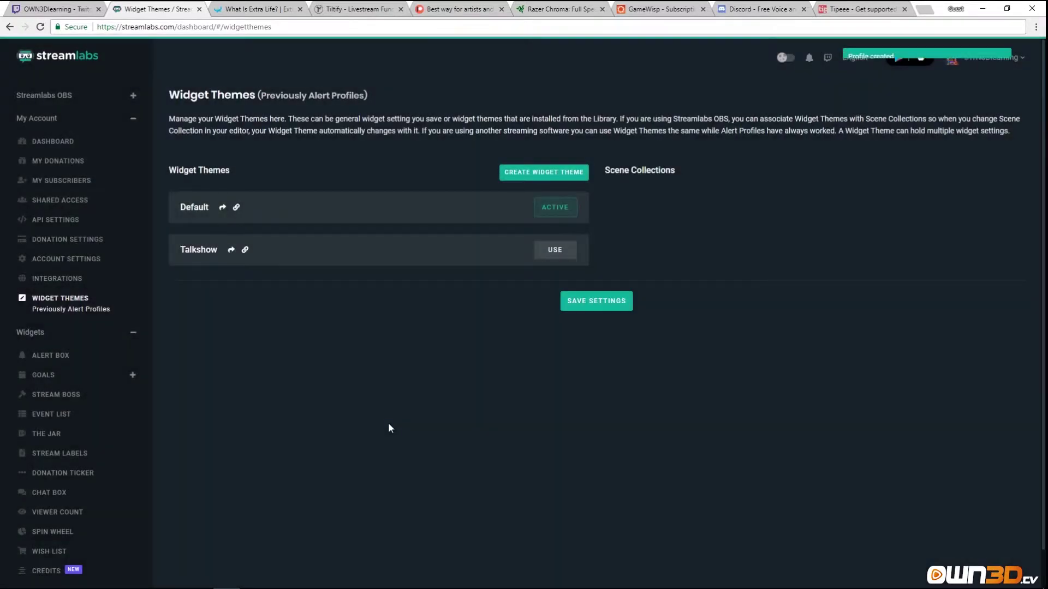
# Make Talkshow the active theme briefly, then switch back to Default.
pyautogui.moveTo(206, 260)
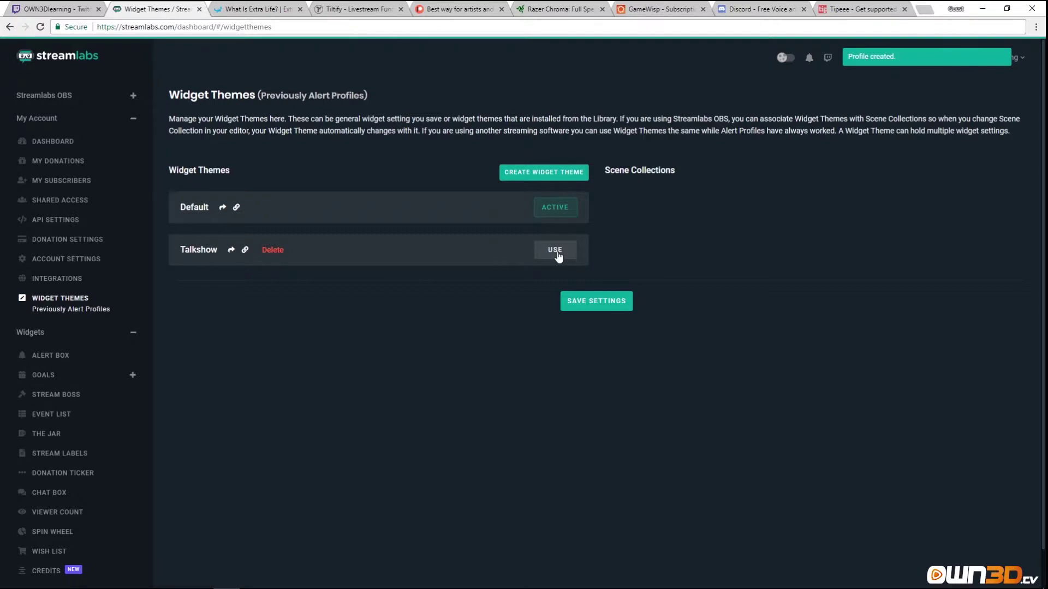
pyautogui.click(555, 251)
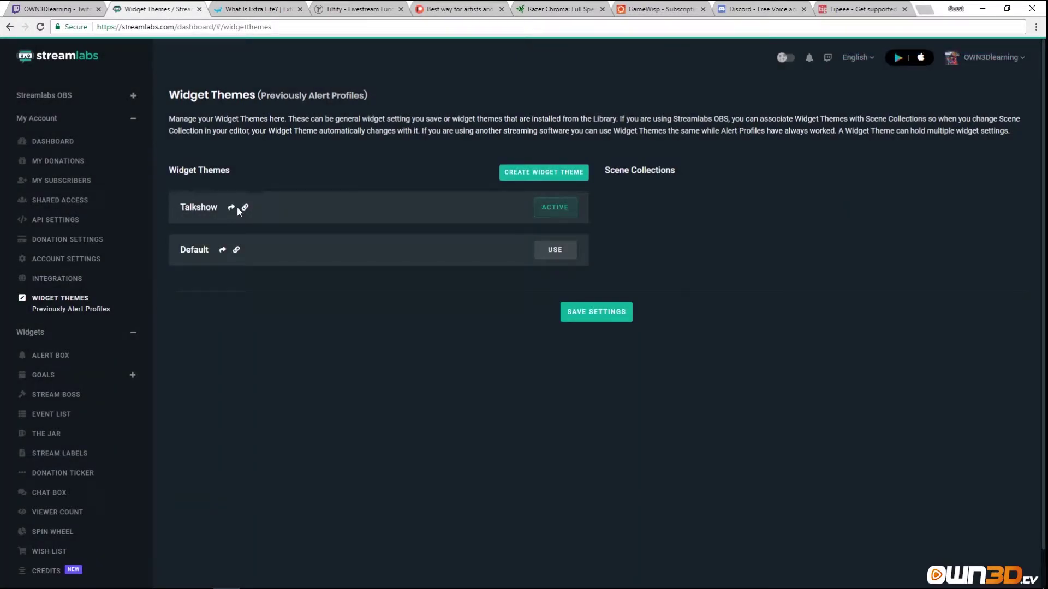
pyautogui.click(552, 250)
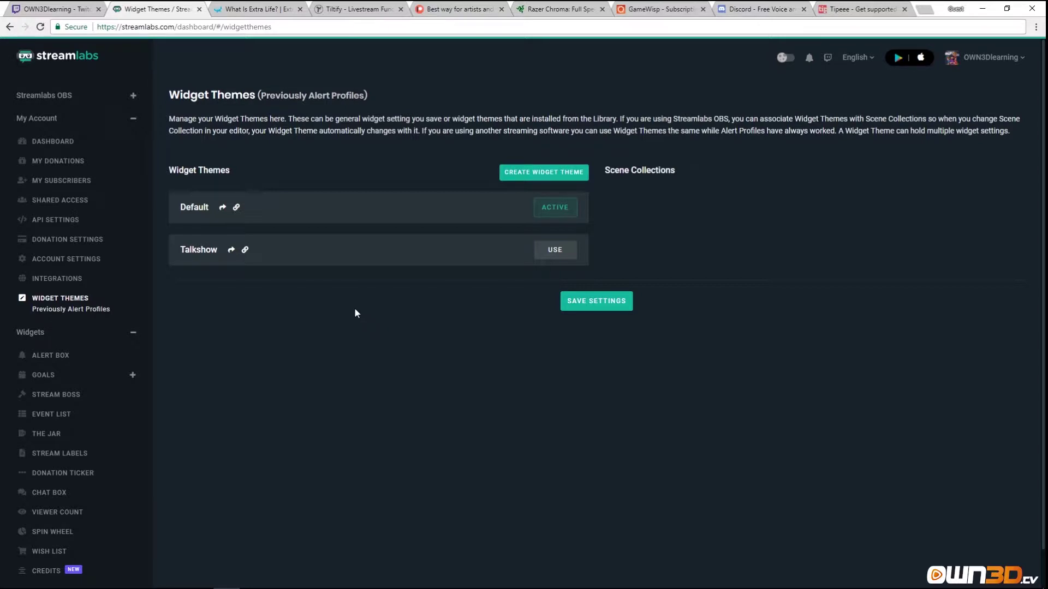
pyautogui.click(222, 208)
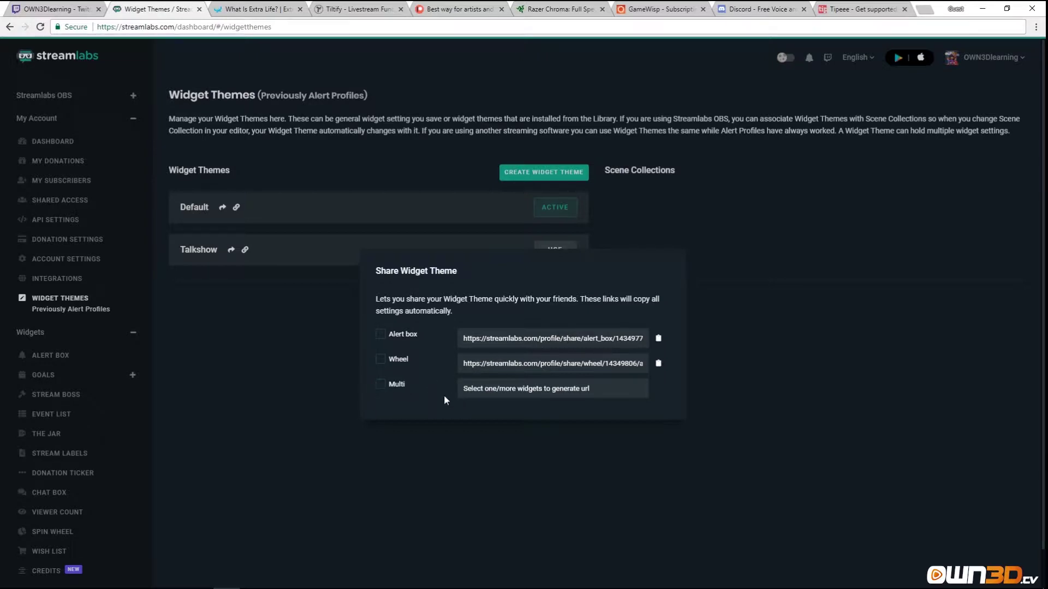
pyautogui.click(412, 436)
pyautogui.click(237, 210)
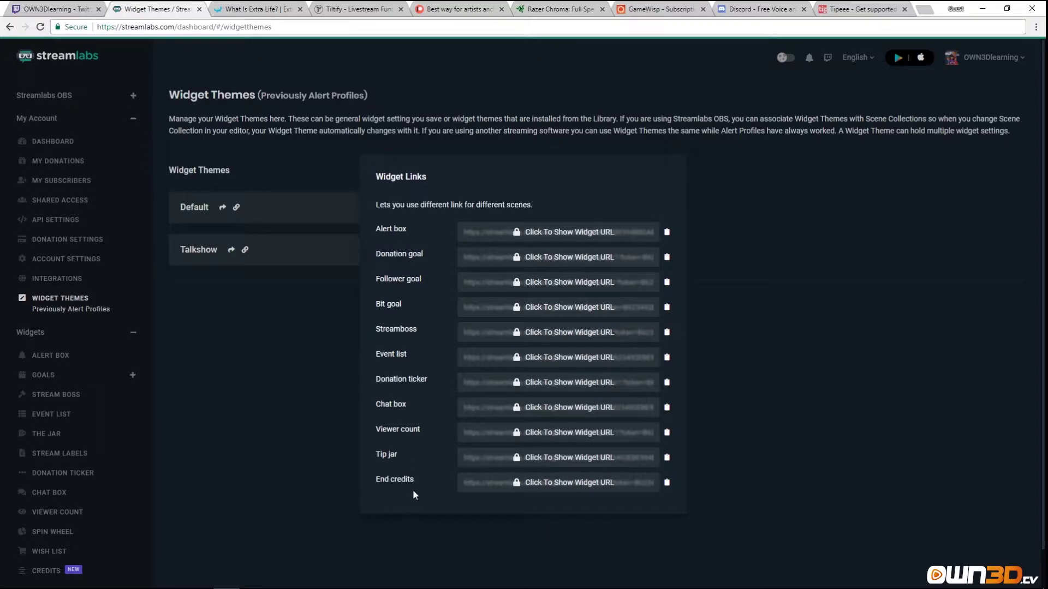
pyautogui.click(557, 234)
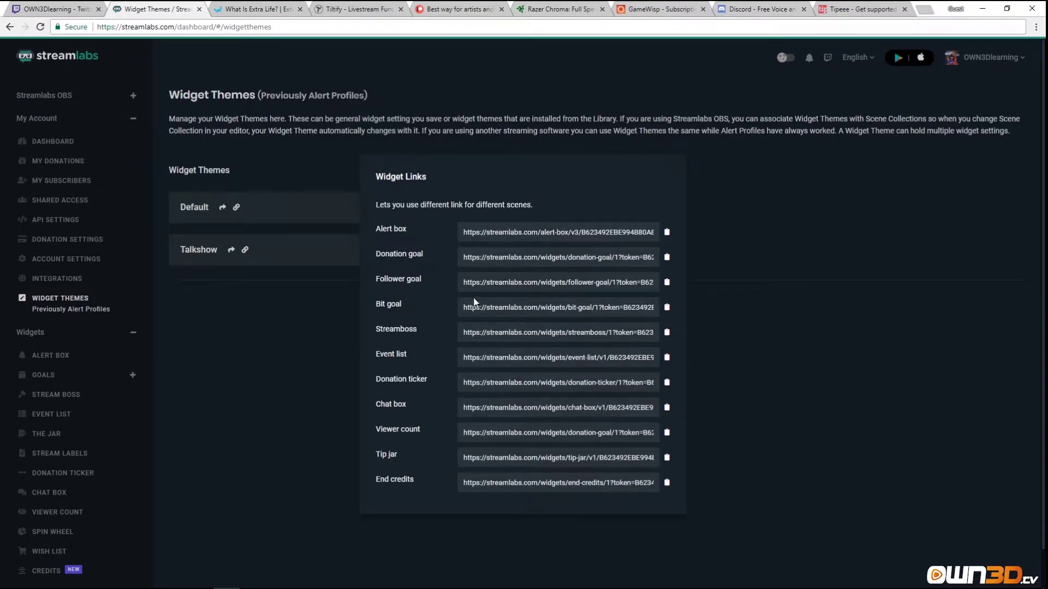
pyautogui.click(264, 392)
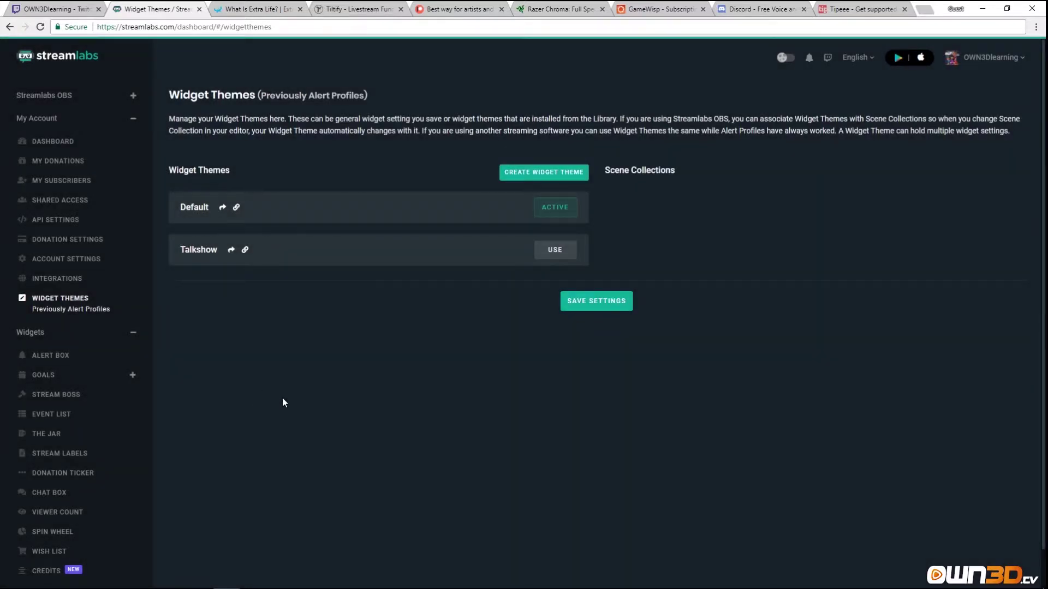
pyautogui.click(601, 304)
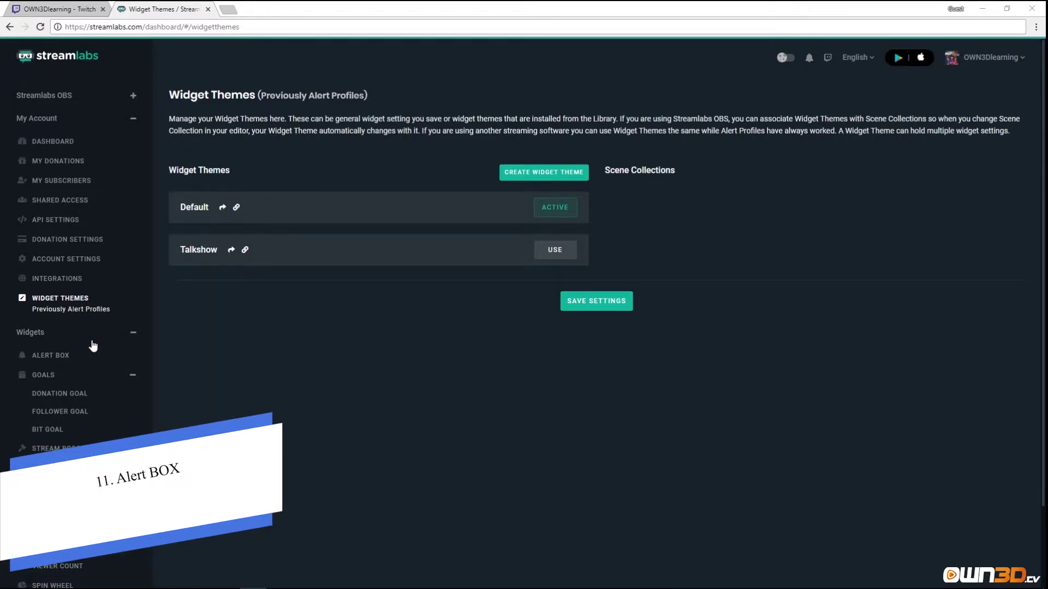
# Go to the Alert Box widget page from the Widgets section of the sidebar.
pyautogui.click(43, 360)
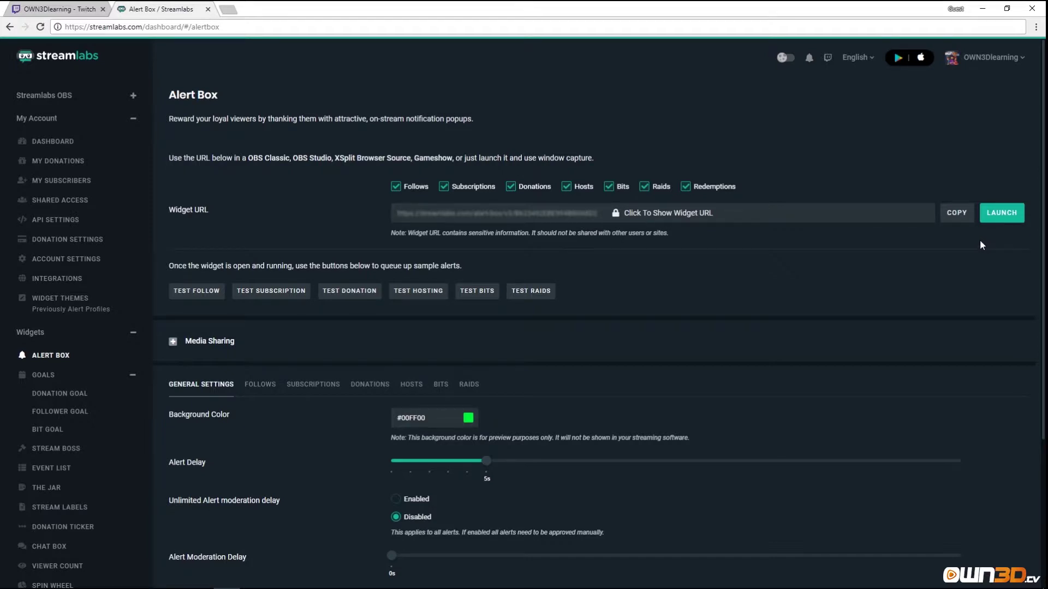
# Launch the Alert Box widget and load its URL in a new browser tab.
pyautogui.click(1003, 217)
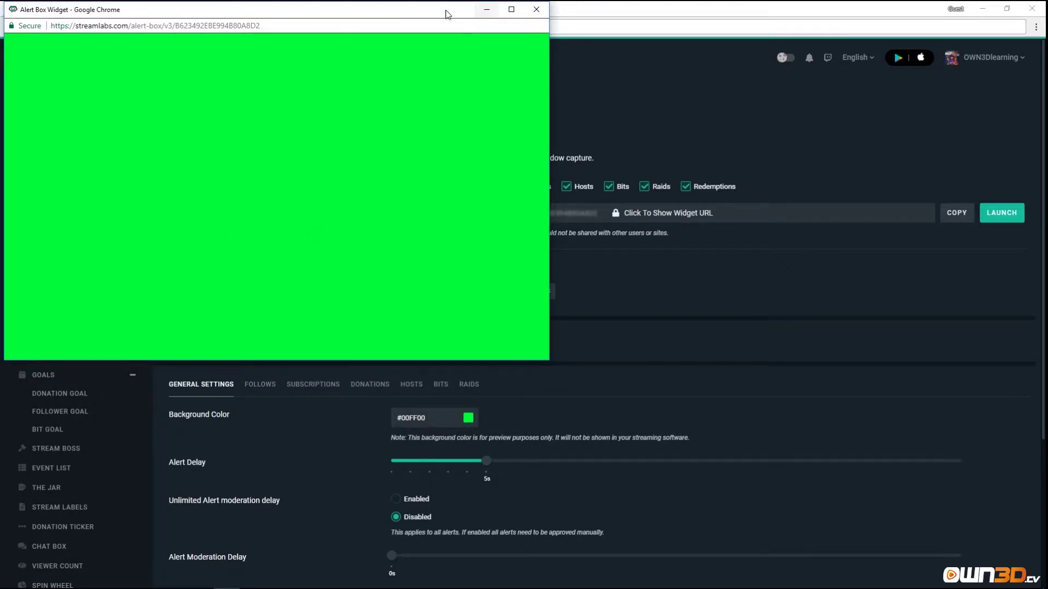
pyautogui.moveTo(447, 11); pyautogui.dragTo(849, 116)
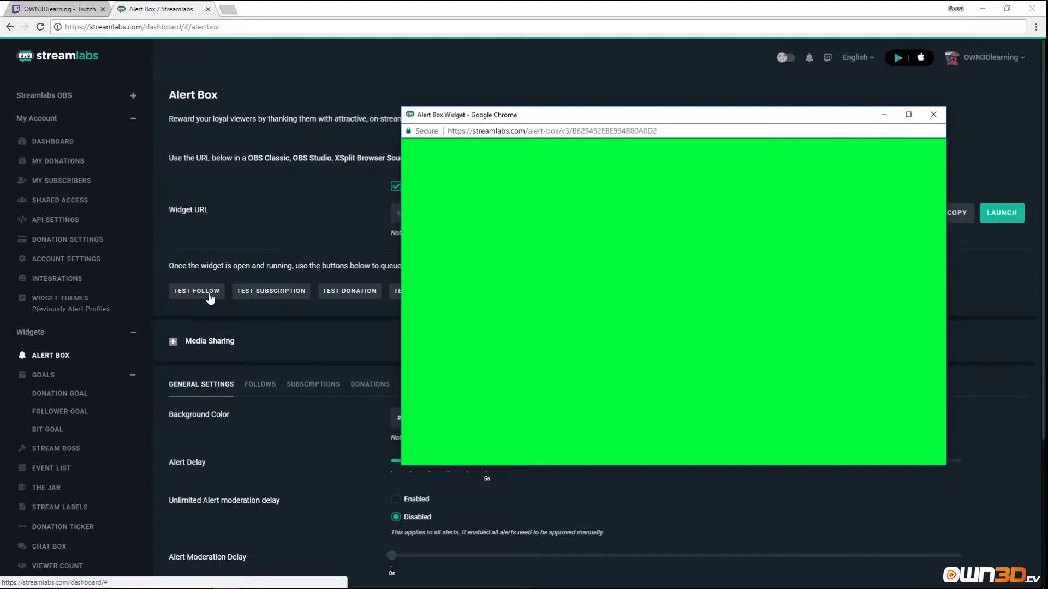
pyautogui.click(933, 114)
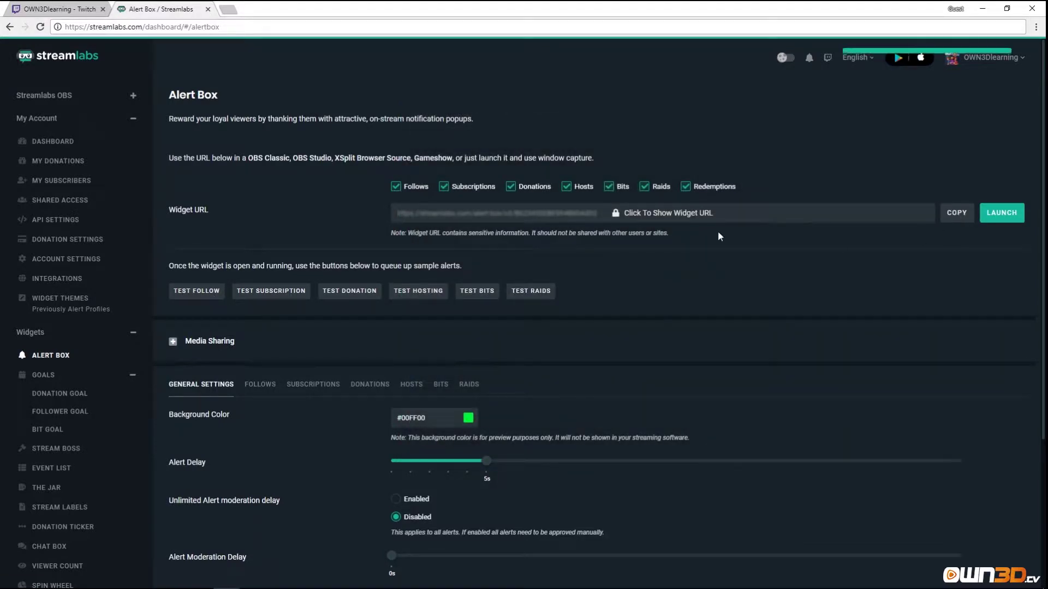
pyautogui.hotkey('ctrl', 't')
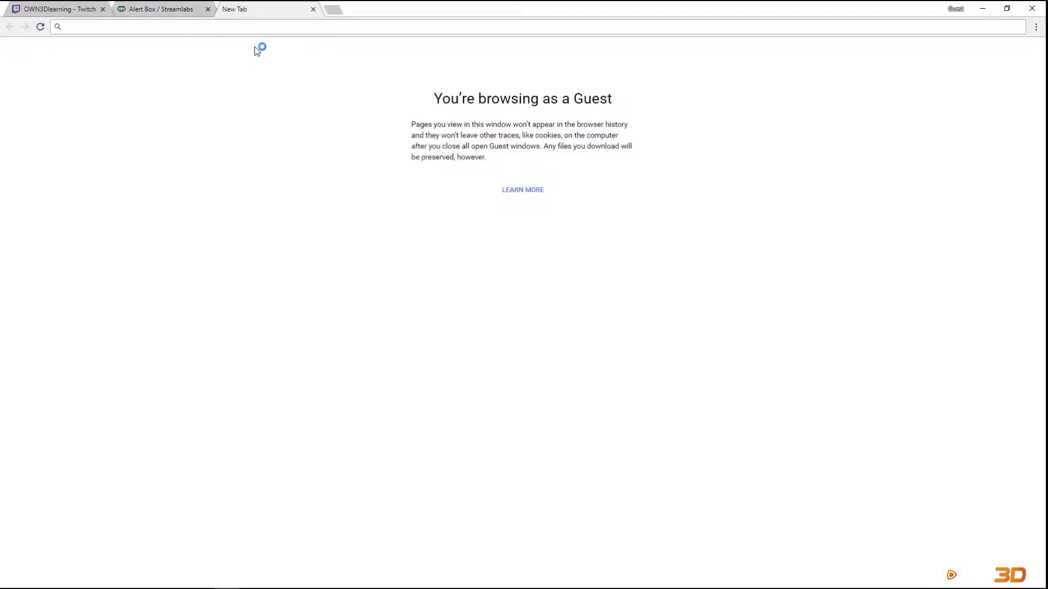
pyautogui.press('Return')
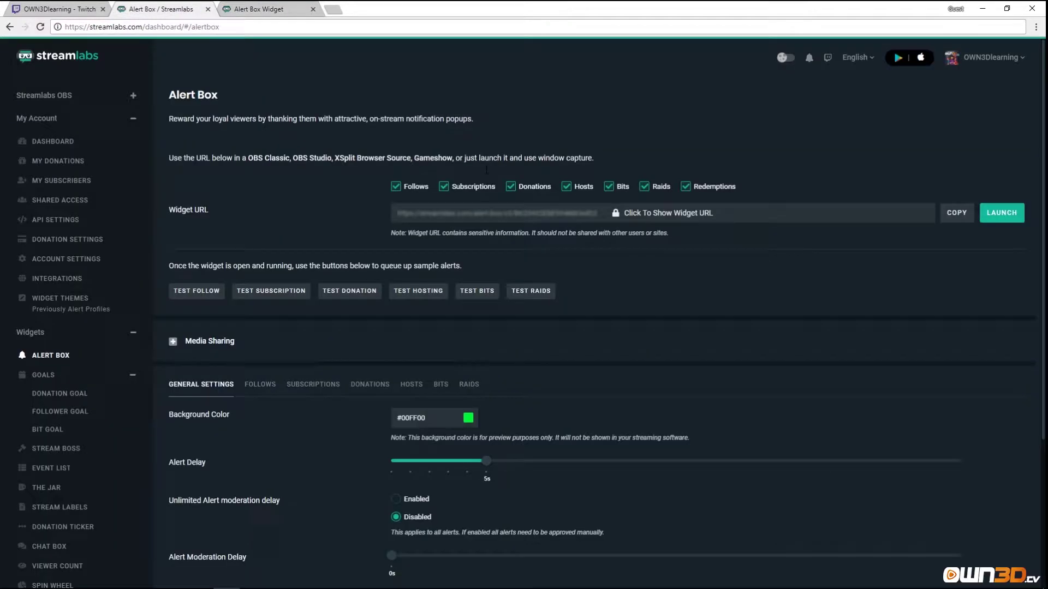
# Send a test follow alert, watch it play in the widget tab, then close that tab.
pyautogui.click(171, 10)
pyautogui.click(198, 289)
pyautogui.click(246, 10)
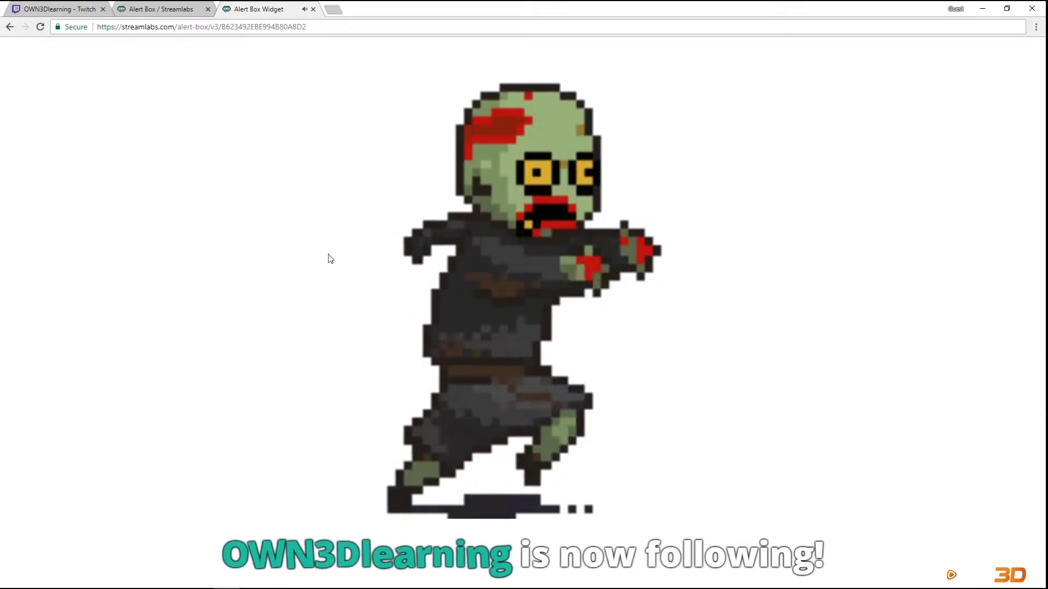
pyautogui.click(313, 9)
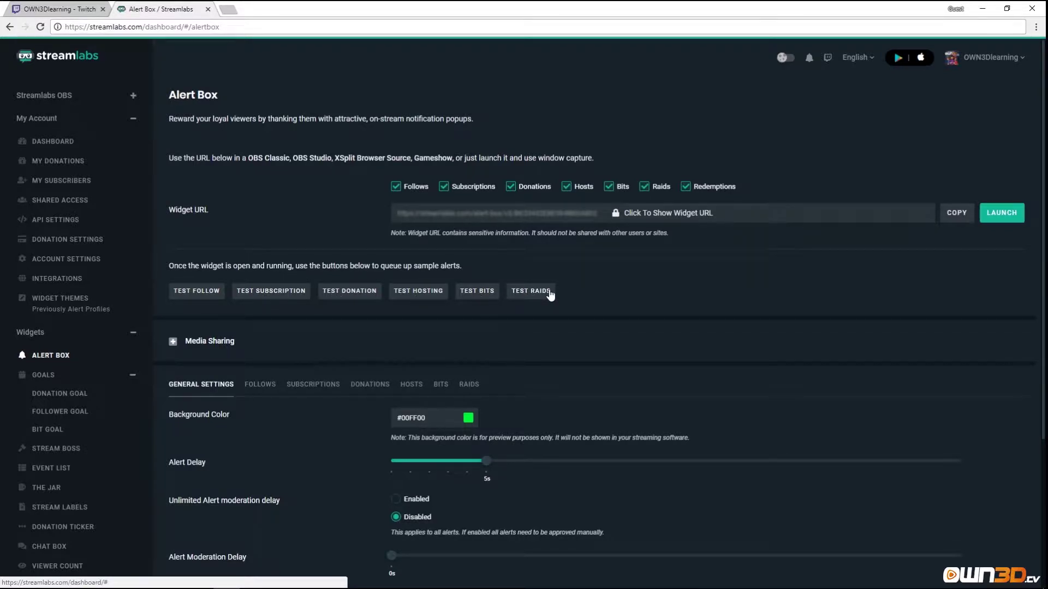
# Expand Media Sharing settings: disabled, 5 USD minimum, 60-second maximum.
pyautogui.scroll(-1, 251, 320)
pyautogui.click(173, 287)
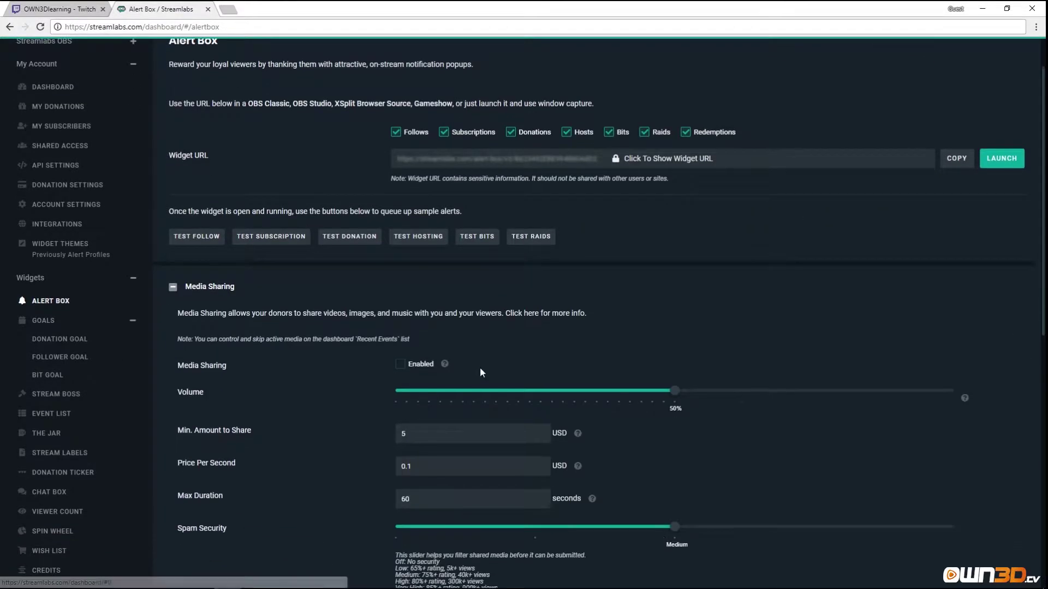
pyautogui.scroll(-2, 480, 371)
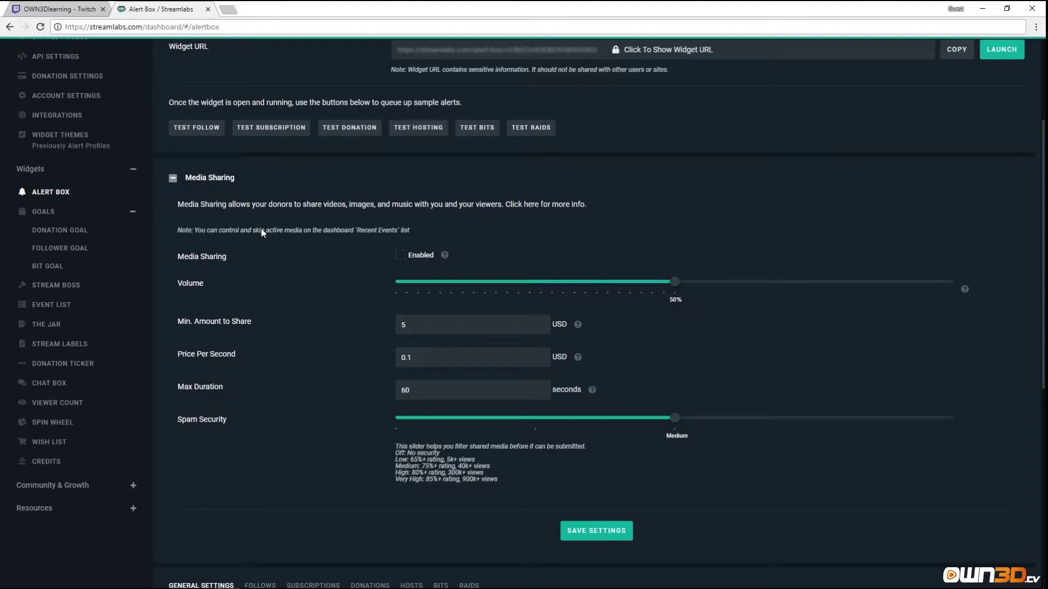
# Collapse Media Sharing and keep the Alert Box background colour at #00FF00.
pyautogui.click(172, 178)
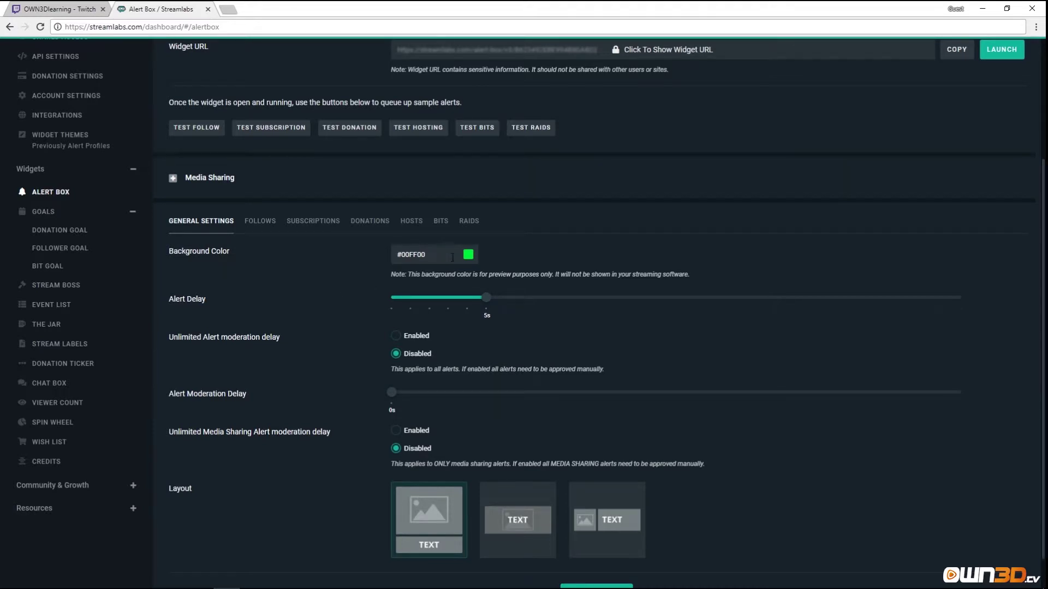
pyautogui.click(469, 256)
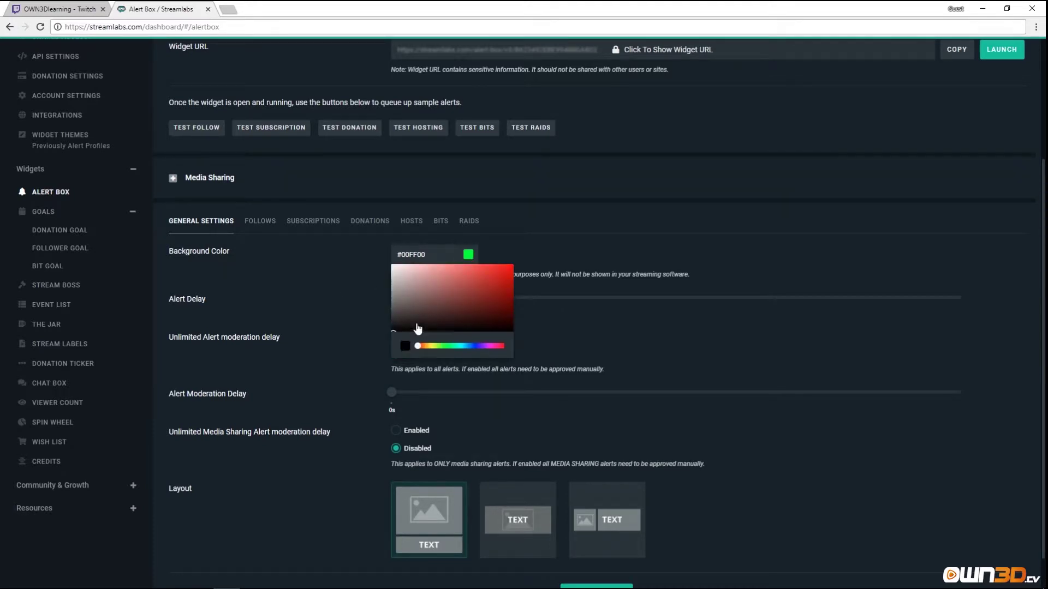
pyautogui.click(291, 295)
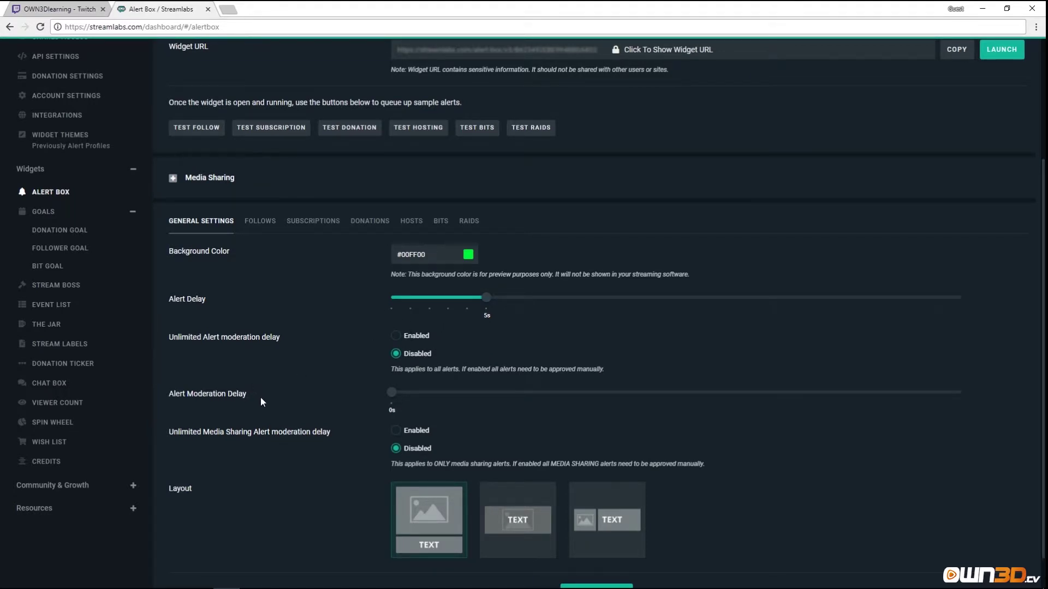
pyautogui.scroll(-1, 212, 356)
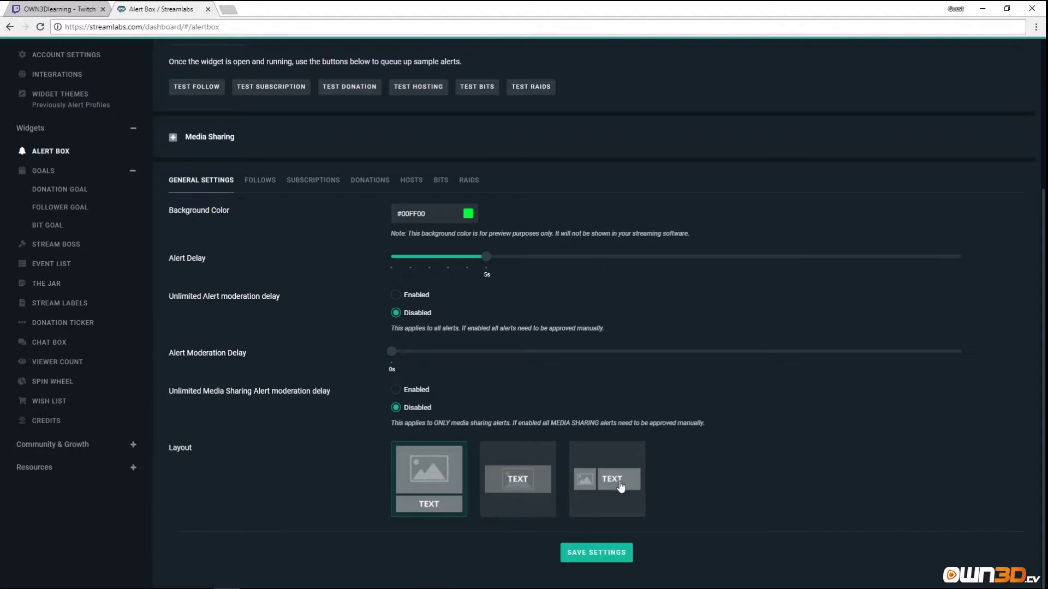
# Save the general Alert Box settings, then review the Follows tab options.
pyautogui.click(585, 562)
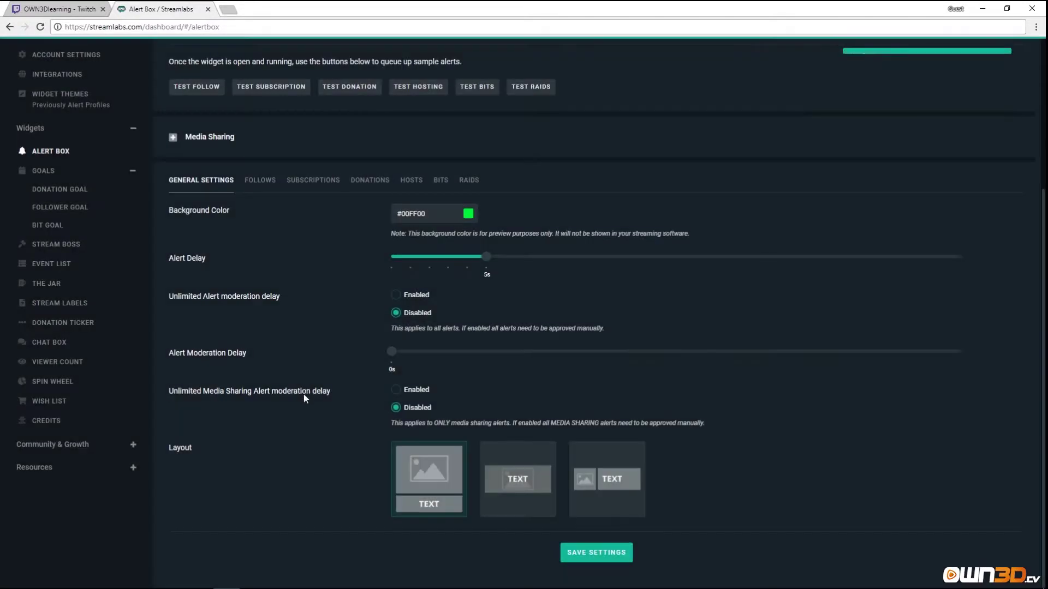
pyautogui.scroll(2, 303, 394)
pyautogui.click(260, 288)
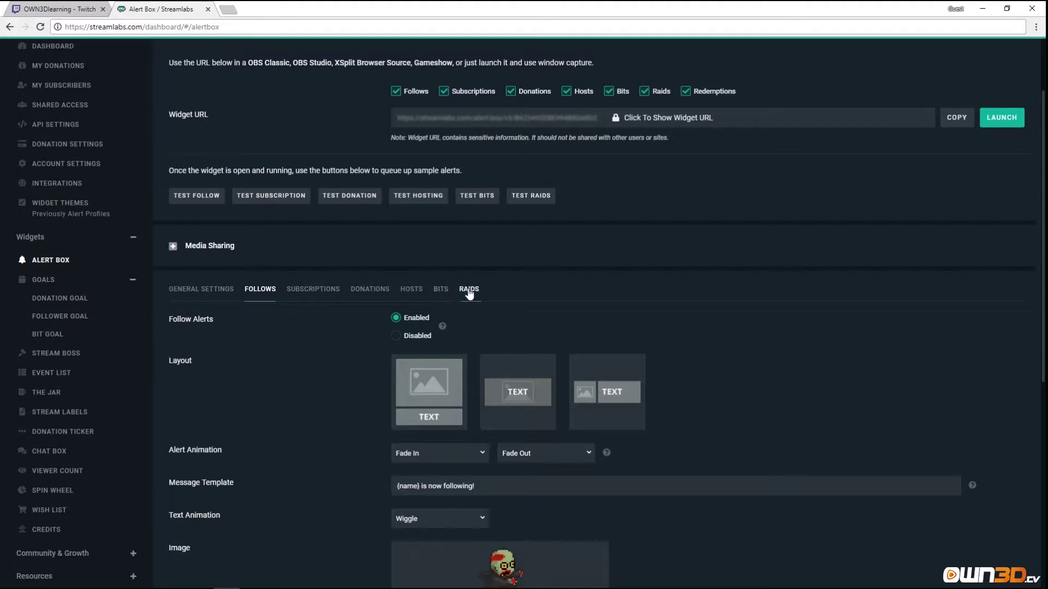
pyautogui.scroll(-3, 295, 335)
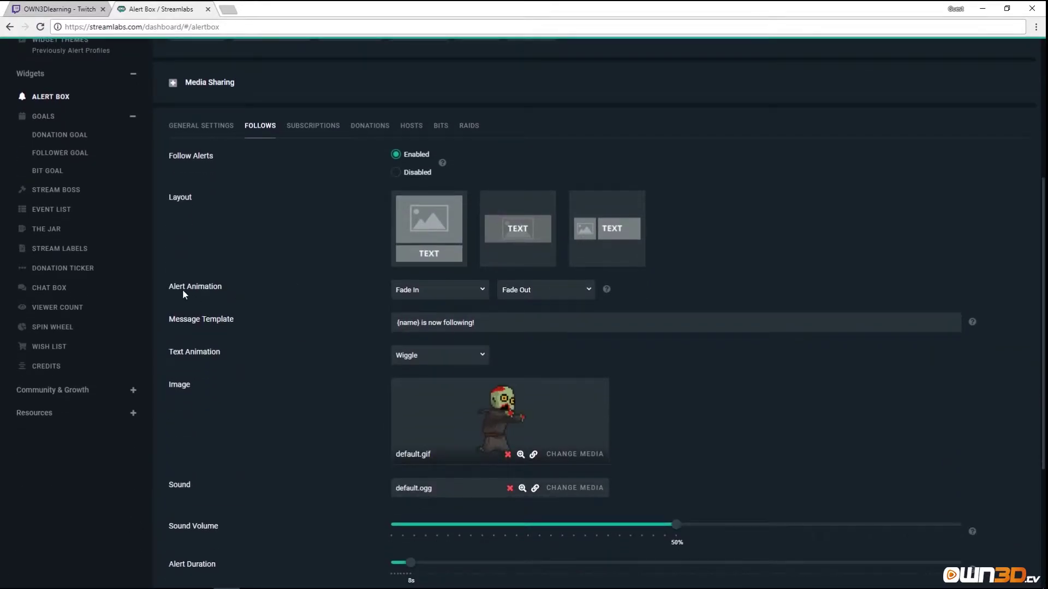
pyautogui.scroll(5, 887, 358)
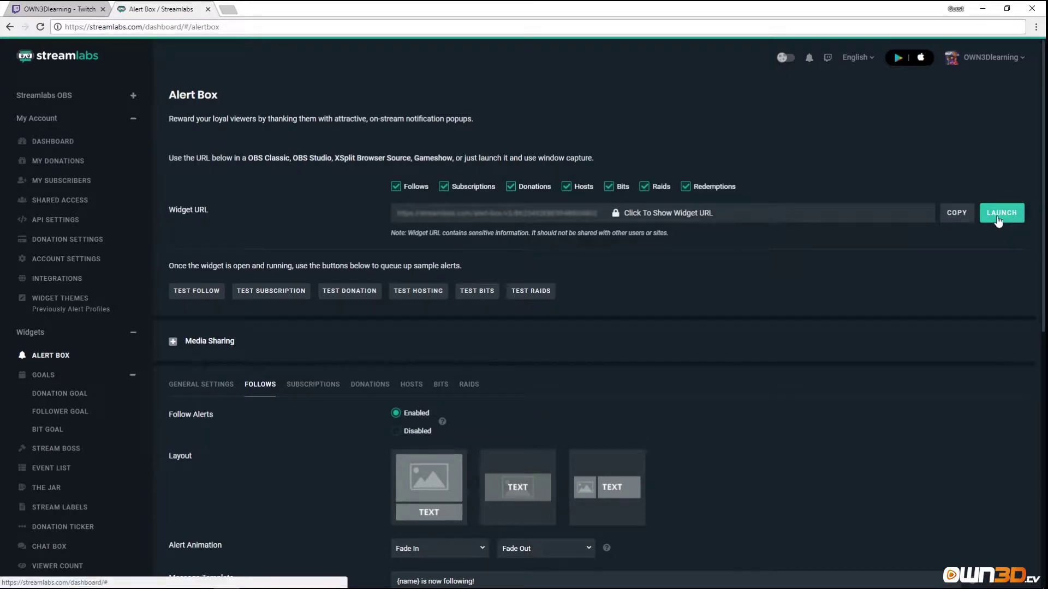
# Load the copied Alert Box widget URL in a new browser tab.
pyautogui.click(920, 223)
pyautogui.hotkey('ctrl', 't')
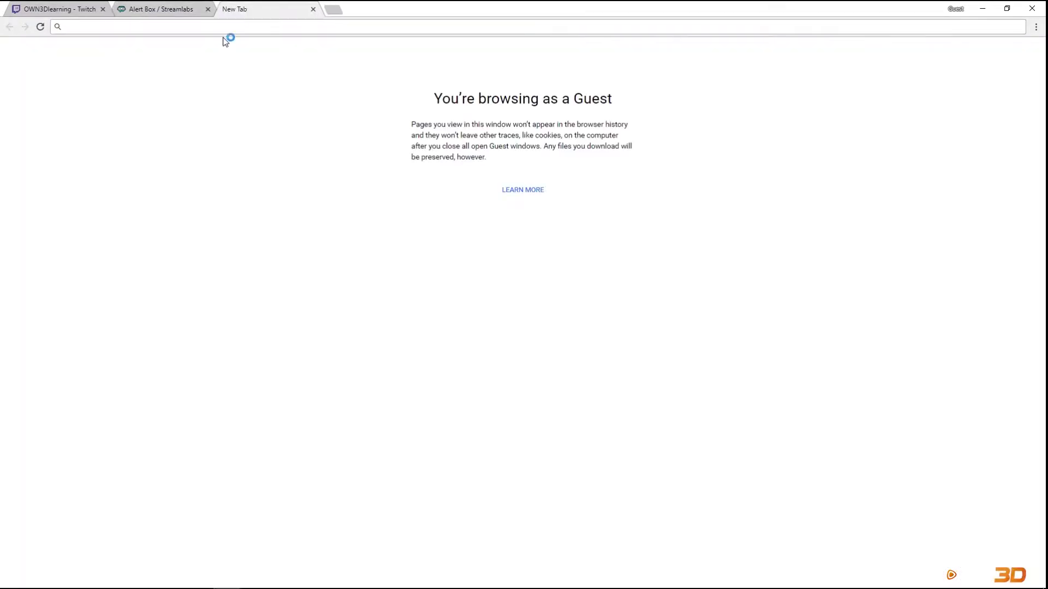
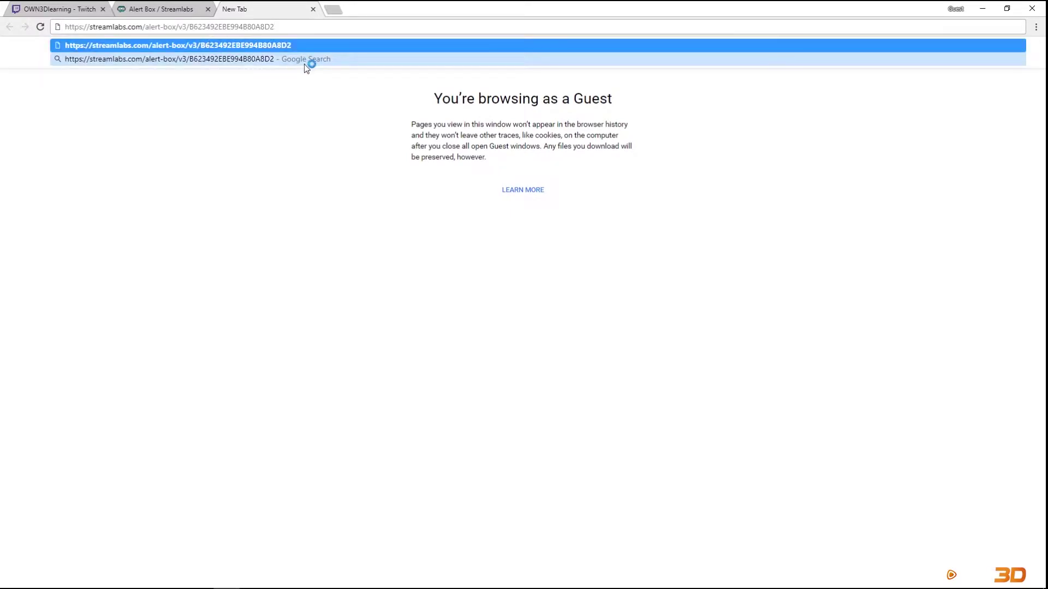
pyautogui.press('Return')
# Send a test follow alert, watch it in the widget tab, then view the entry animation list.
pyautogui.click(152, 10)
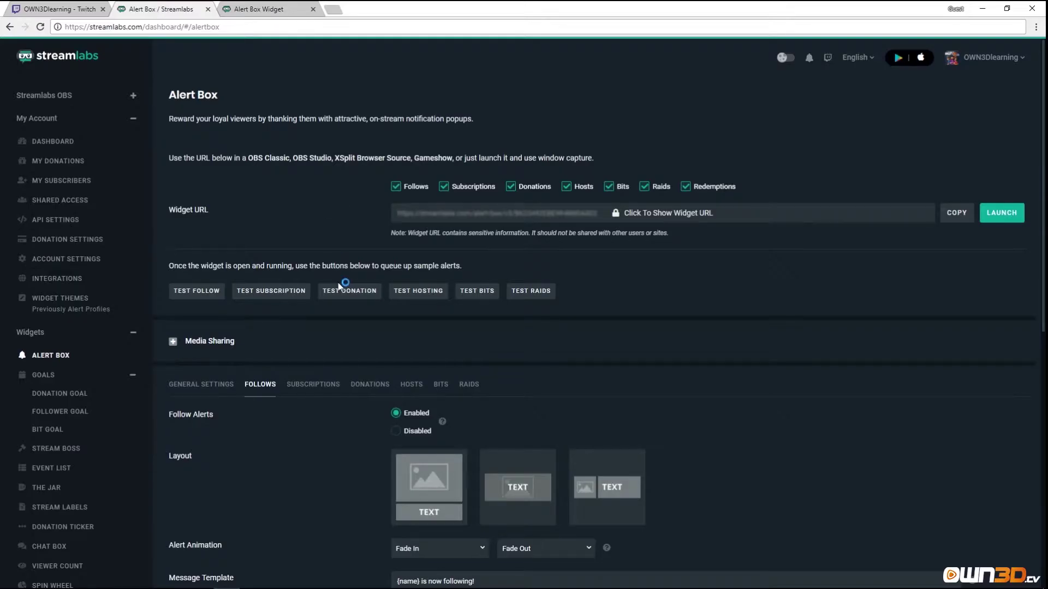
pyautogui.scroll(-3, 339, 285)
pyautogui.scroll(-3, 338, 285)
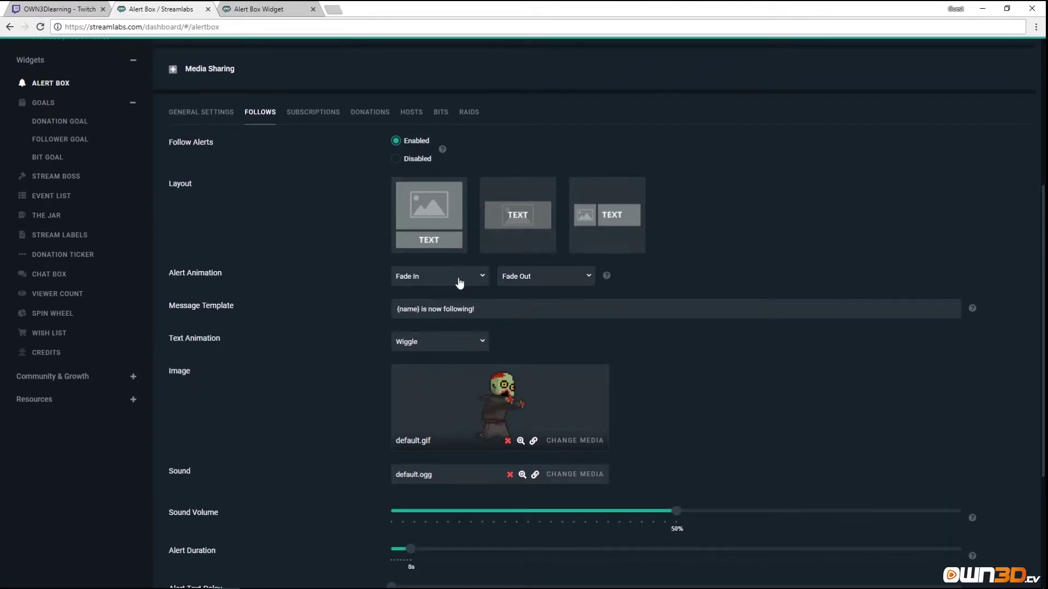
pyautogui.scroll(5, 506, 292)
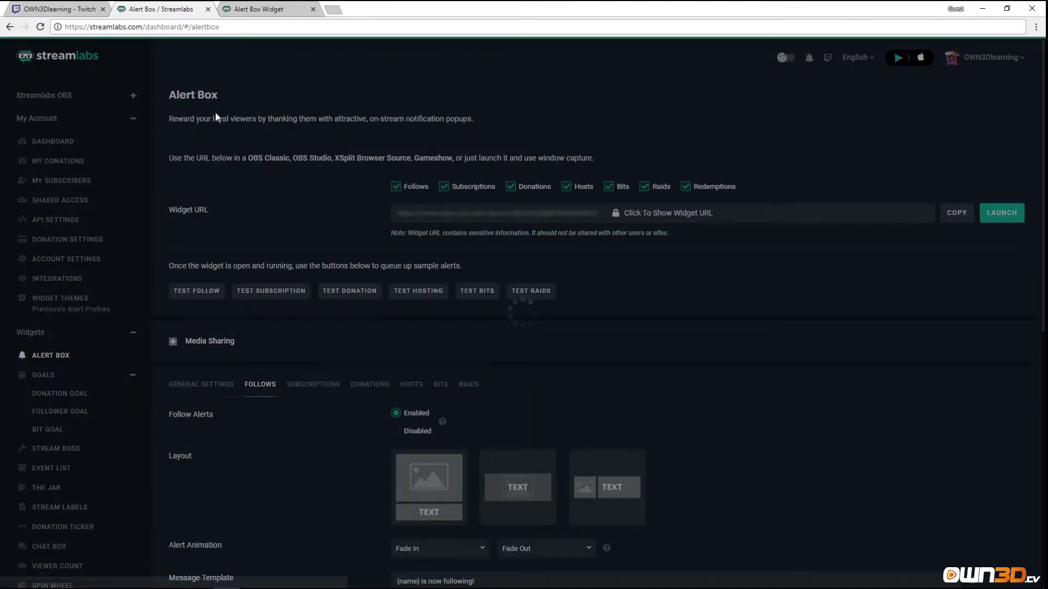
pyautogui.click(255, 9)
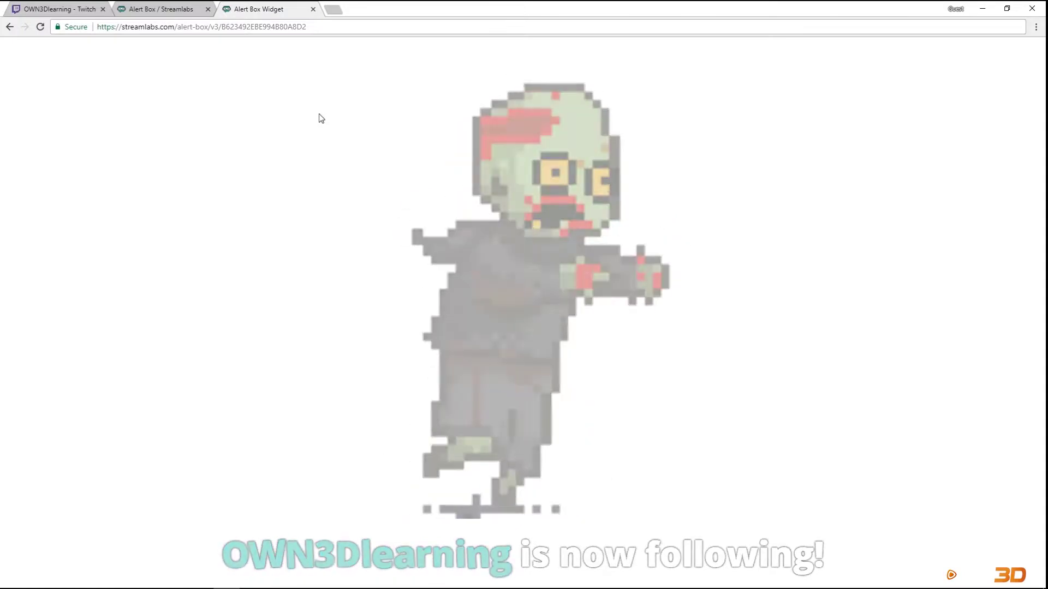
pyautogui.click(161, 9)
pyautogui.scroll(-5, 350, 315)
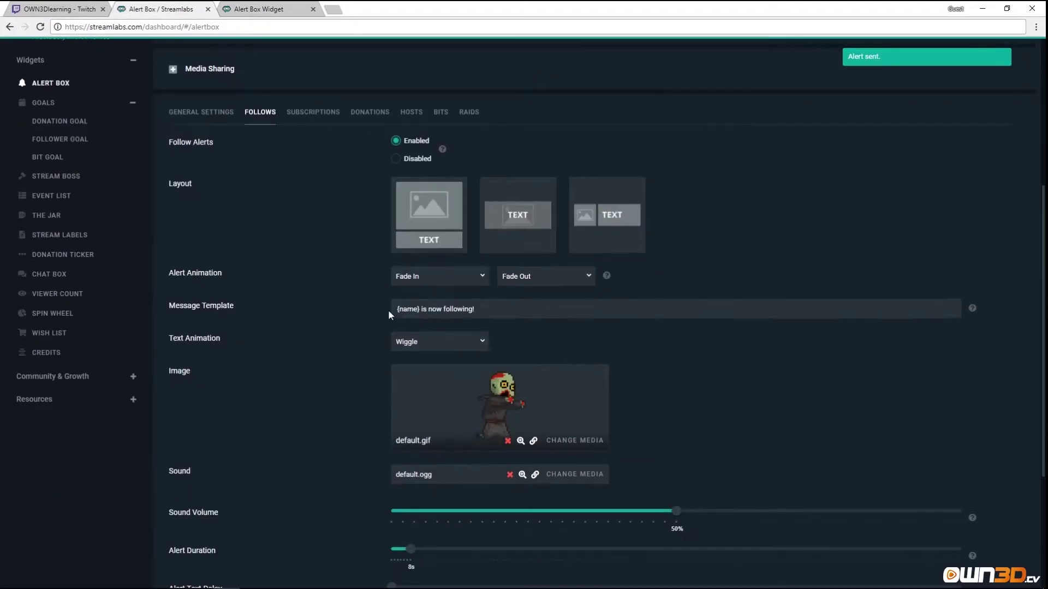
pyautogui.click(431, 276)
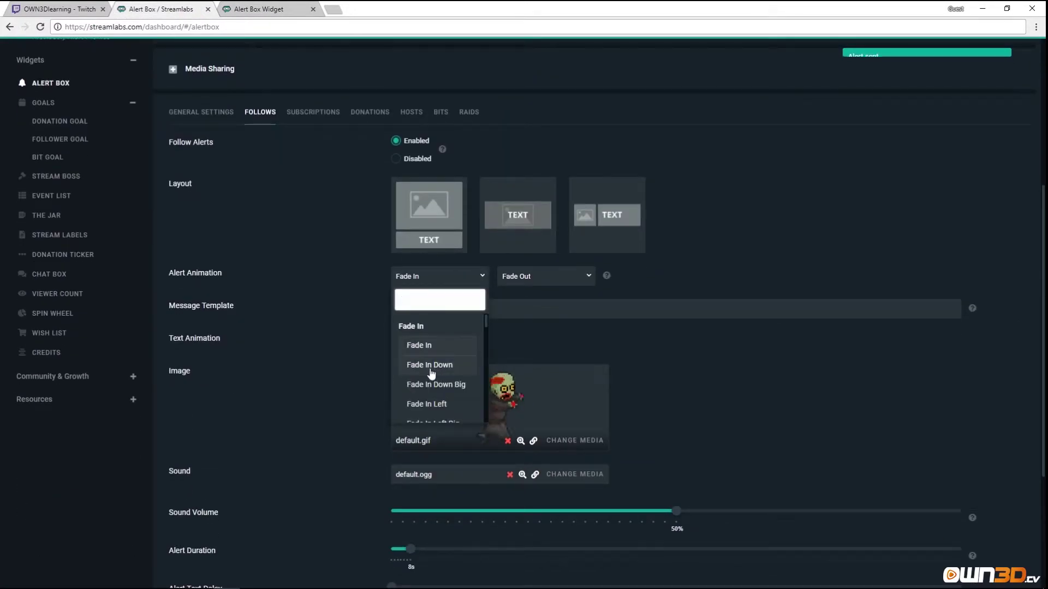
# Browse the alert animation options and keep Fade In.
pyautogui.scroll(-2, 440, 374)
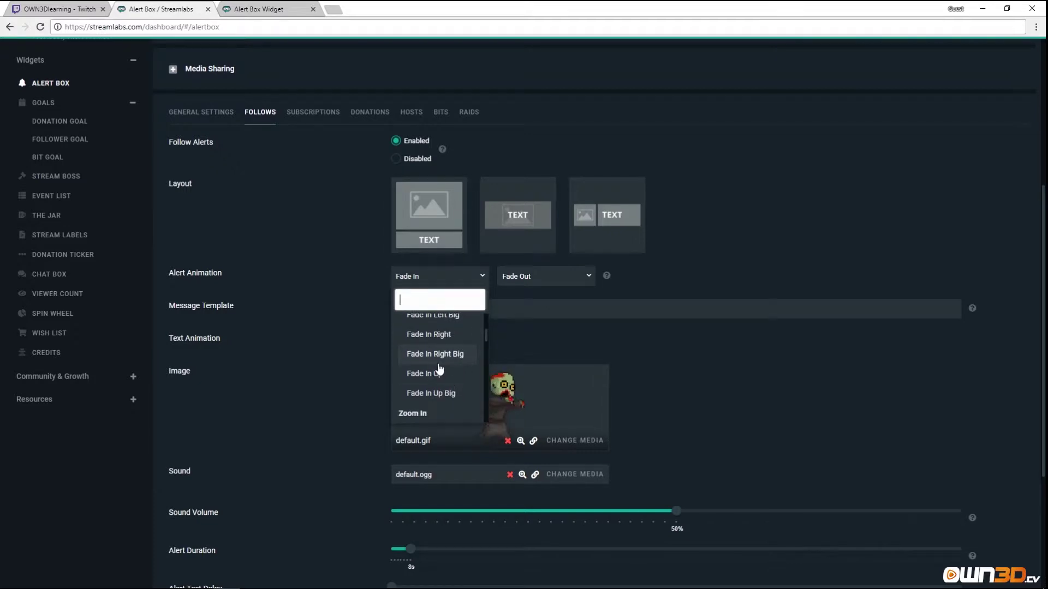
pyautogui.scroll(-1, 443, 374)
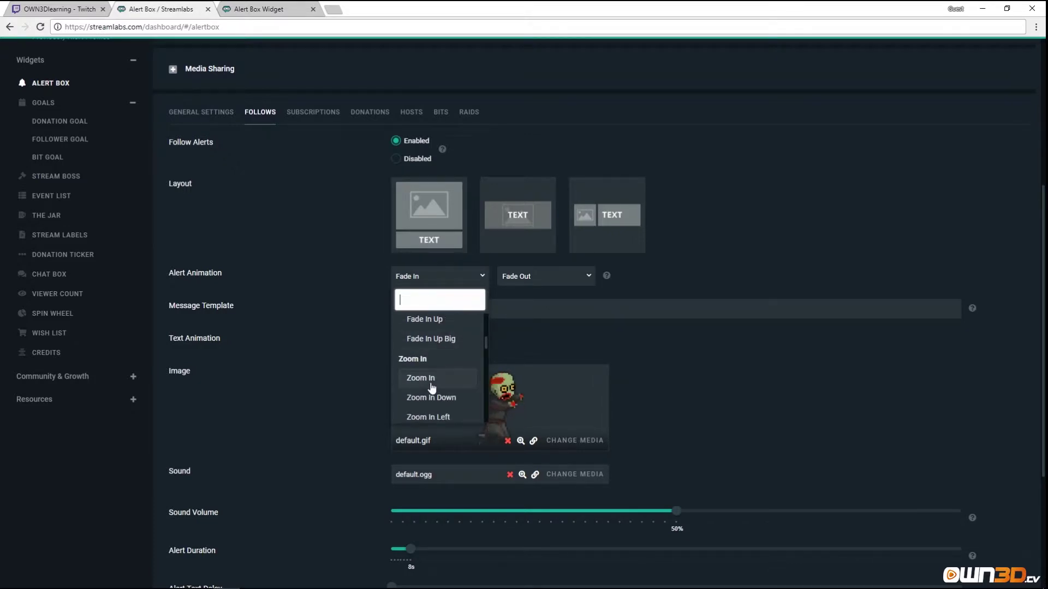
pyautogui.scroll(3, 432, 388)
pyautogui.click(672, 277)
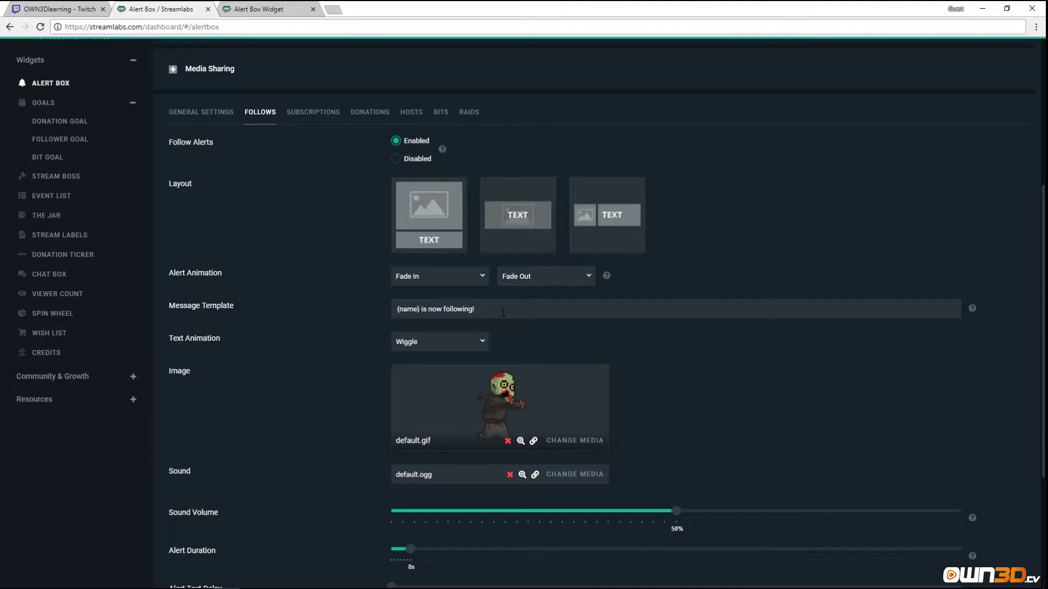
# Delete 'is now following!' so the follow message template reads just {name}.
pyautogui.moveTo(501, 310); pyautogui.dragTo(428, 309)
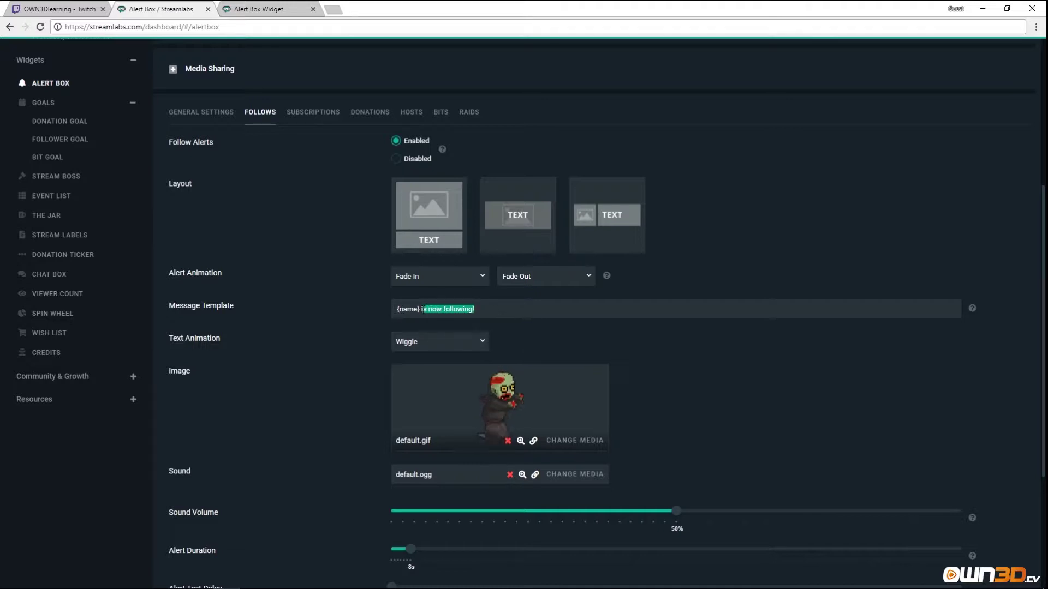
pyautogui.press('BackSpace')
pyautogui.press('BackSpace')
pyautogui.press('BackSpace')
pyautogui.press('BackSpace')
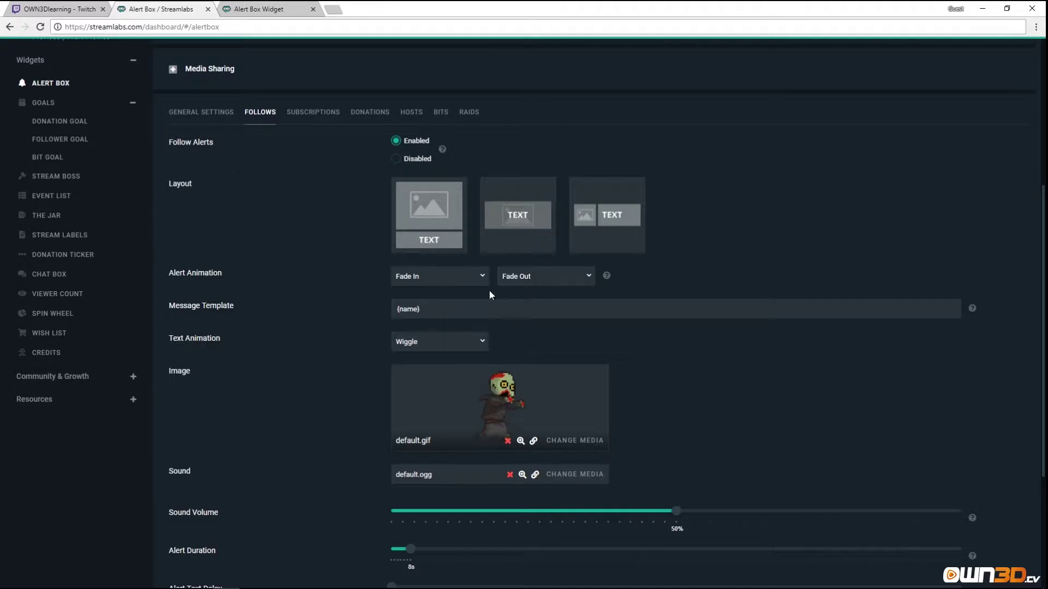
pyautogui.scroll(2, 634, 331)
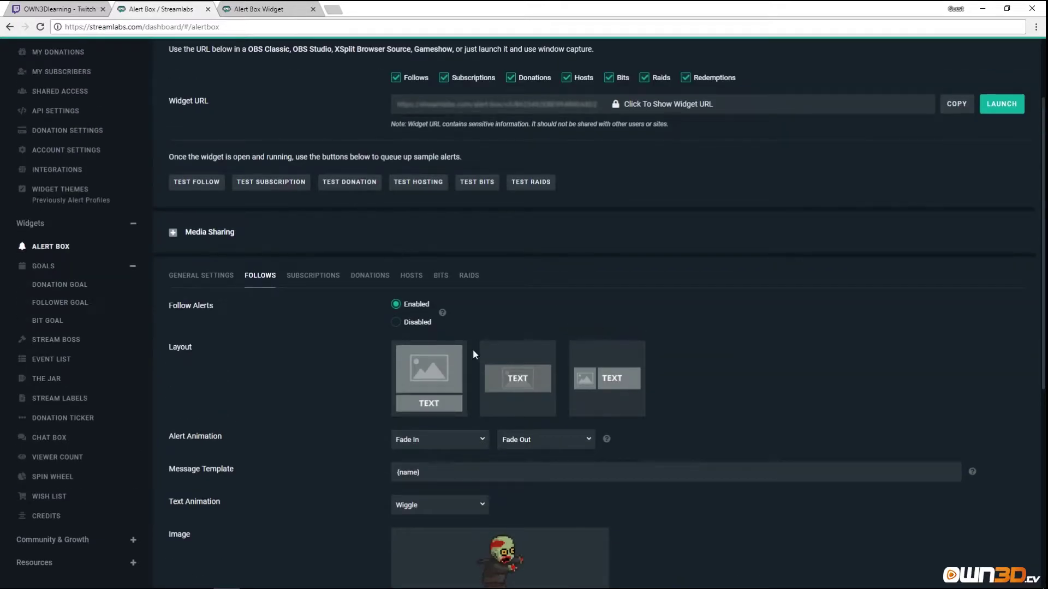
pyautogui.scroll(-7, 475, 353)
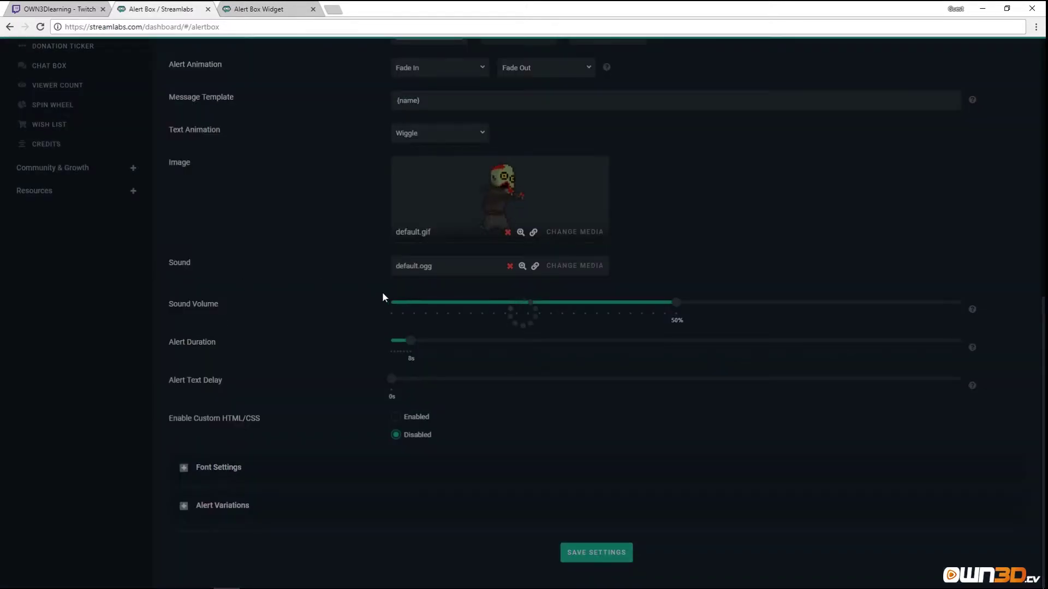
pyautogui.scroll(9, 343, 305)
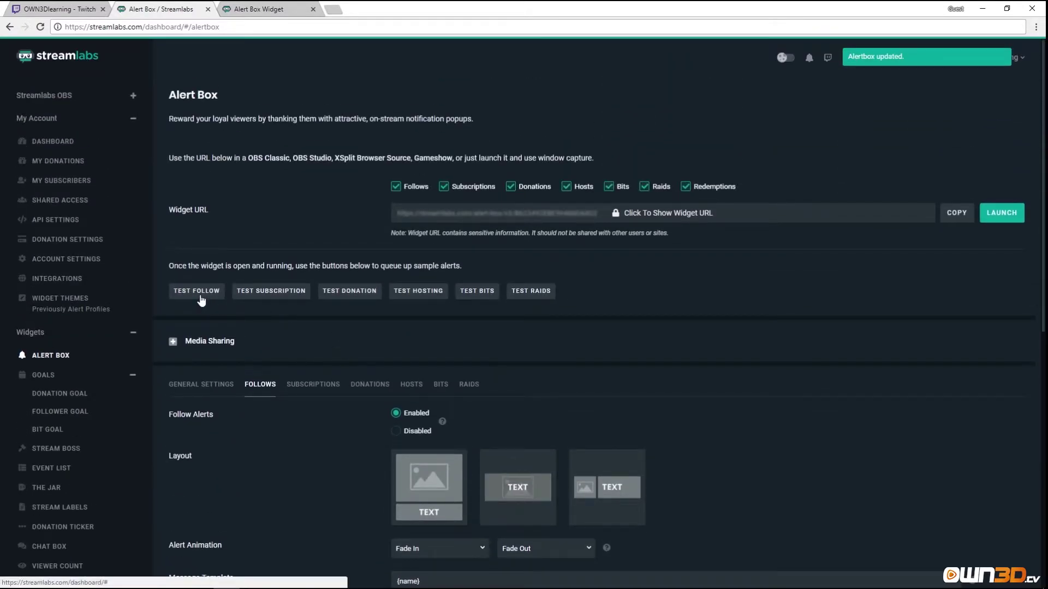
# Send another test follow alert, then lower the follow alert sound volume to 30%.
pyautogui.click(198, 293)
pyautogui.click(268, 9)
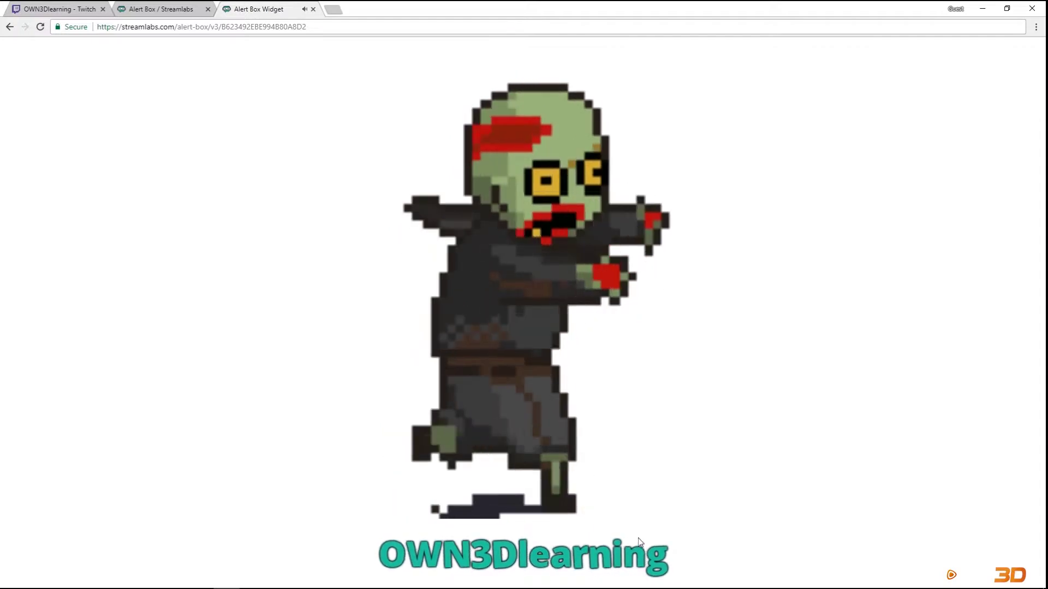
pyautogui.click(161, 9)
pyautogui.scroll(-1, 450, 357)
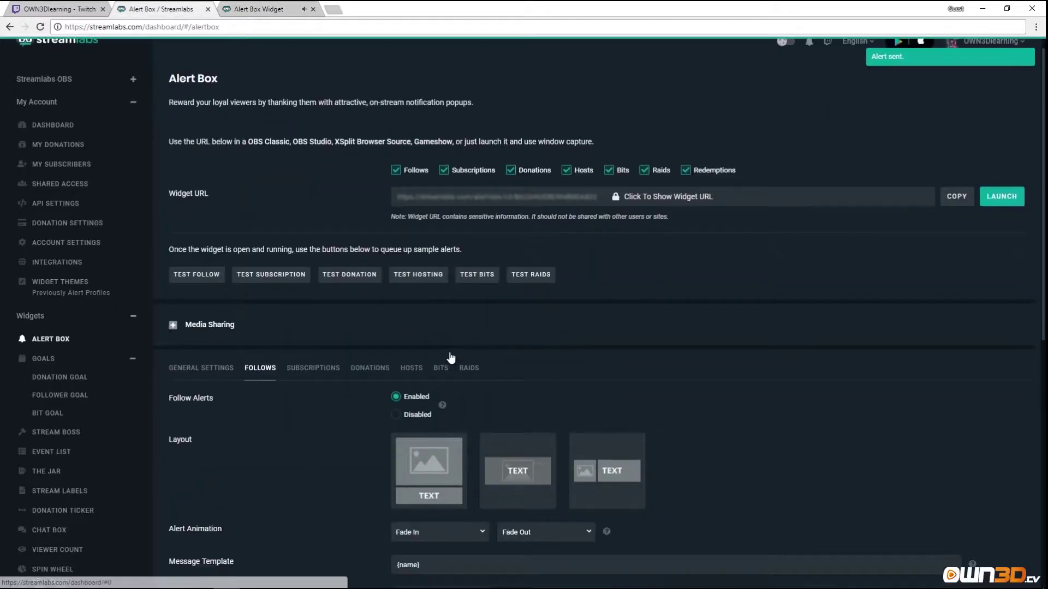
pyautogui.scroll(-8, 451, 357)
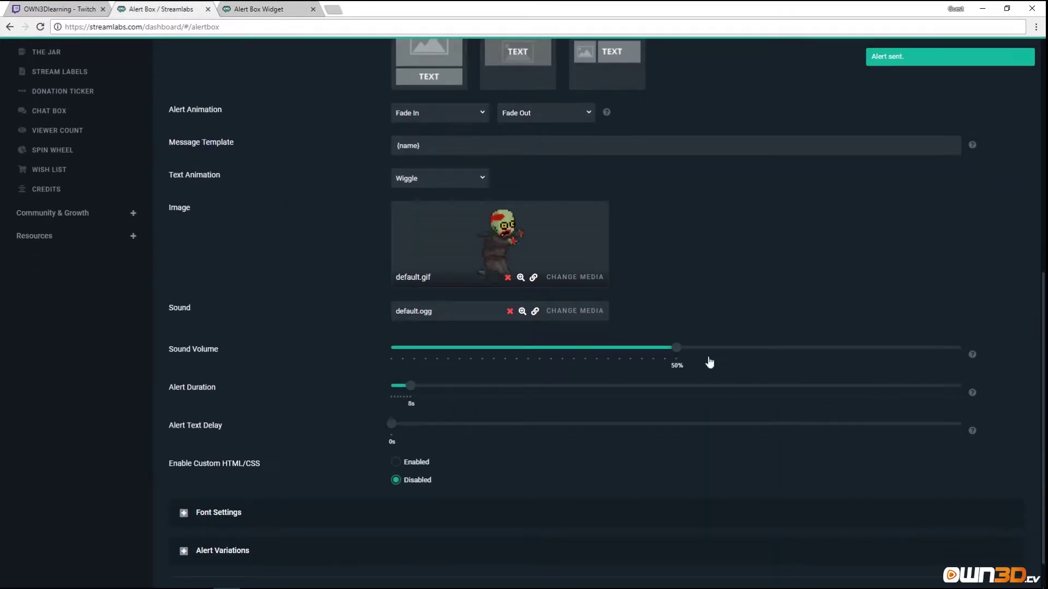
pyautogui.moveTo(676, 351); pyautogui.dragTo(563, 352)
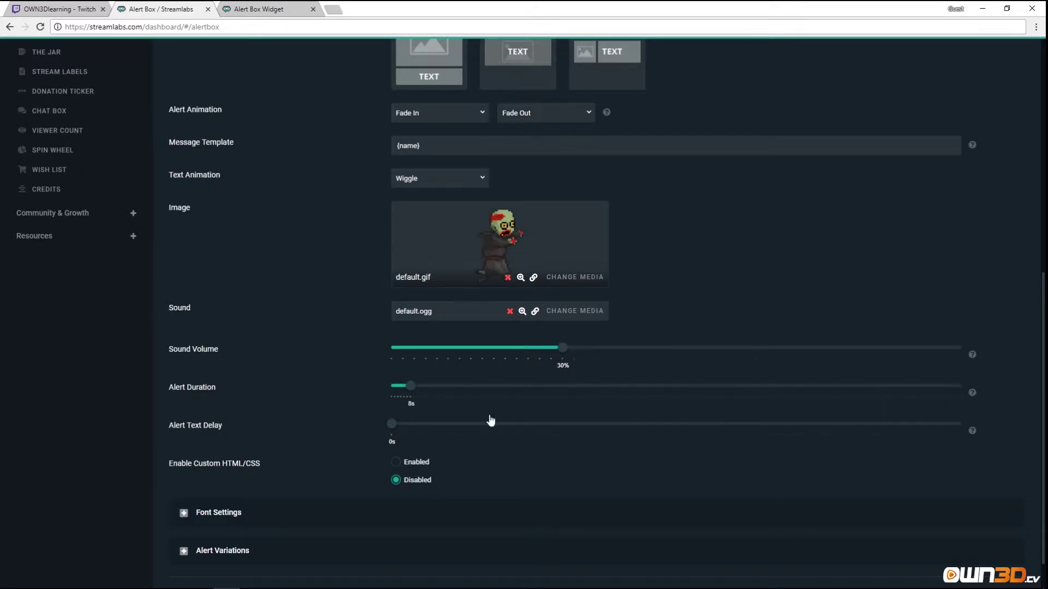
pyautogui.scroll(2, 313, 239)
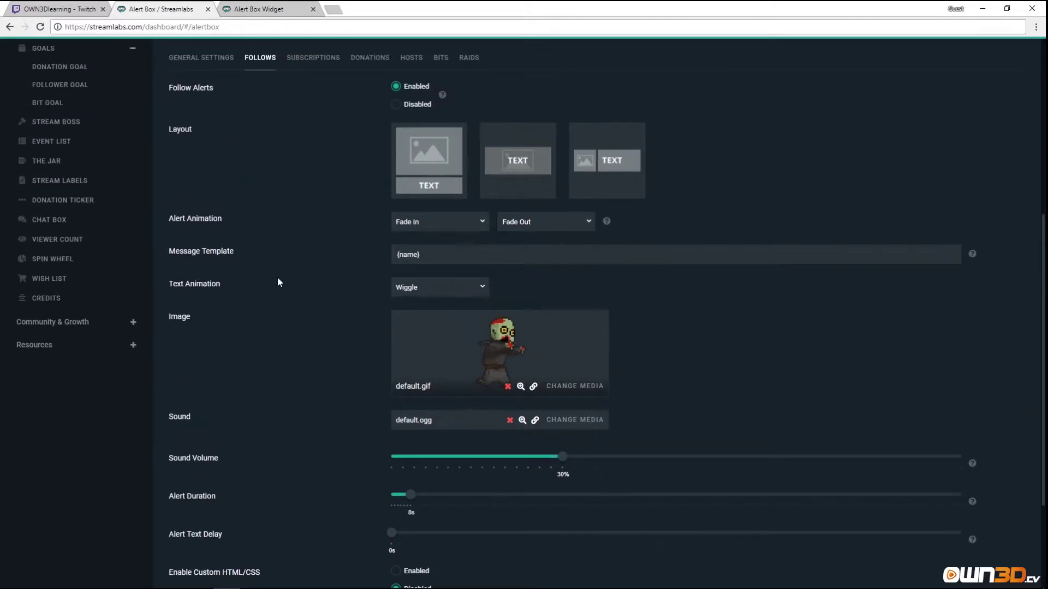
# Switch the follow text animation to Pulse, trying Rubber Band first, and open the image Media Gallery.
pyautogui.click(472, 292)
pyautogui.click(444, 344)
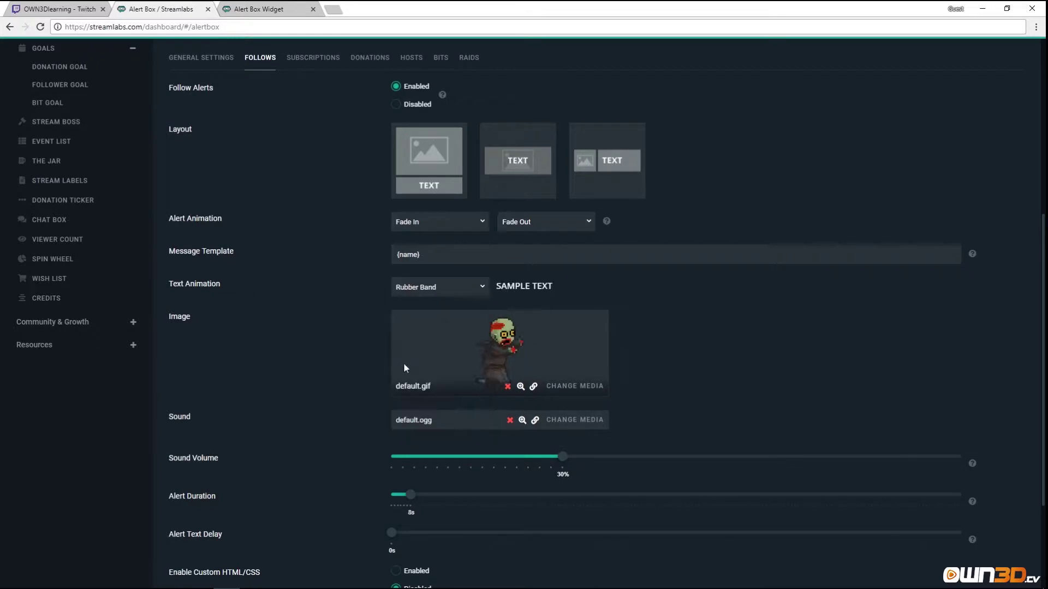
pyautogui.click(439, 287)
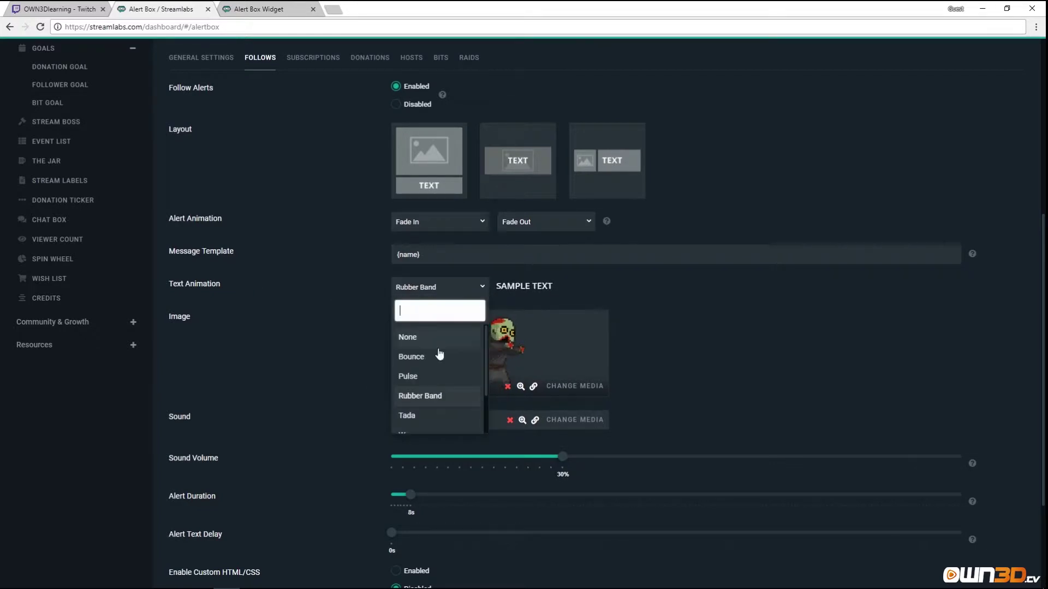
pyautogui.click(437, 376)
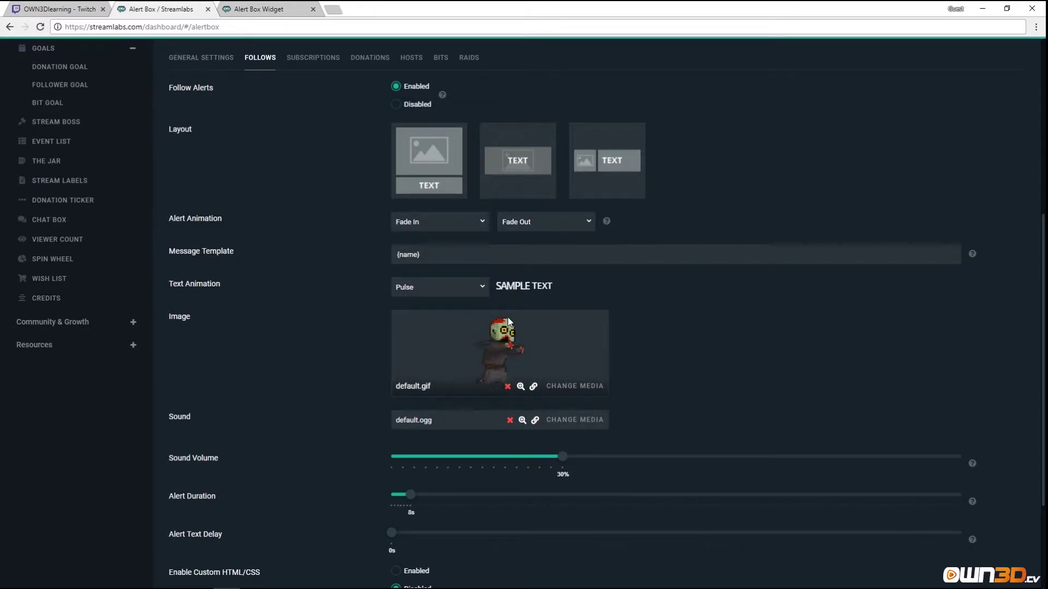
pyautogui.click(568, 386)
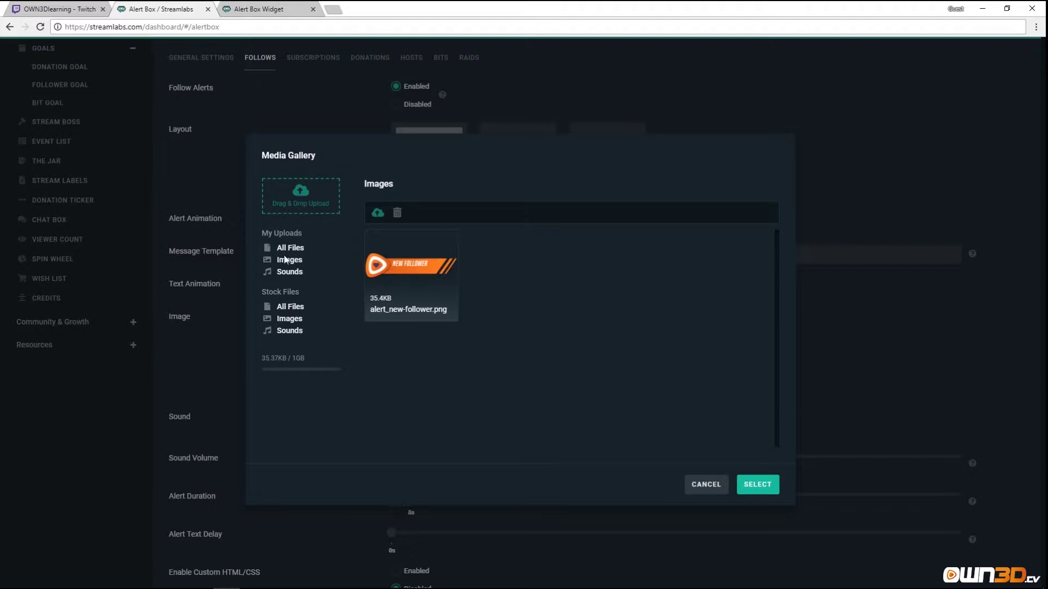
# Set the follow alert image to the stock corgi GIF 2OB43dk.gif.
pyautogui.click(292, 320)
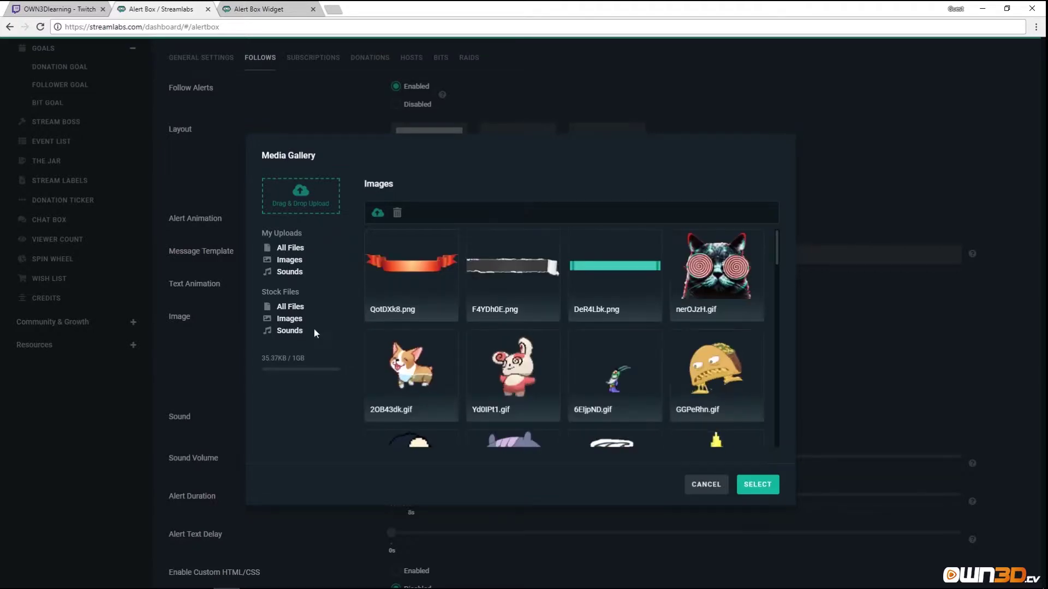
pyautogui.scroll(-1, 572, 306)
pyautogui.scroll(4, 572, 306)
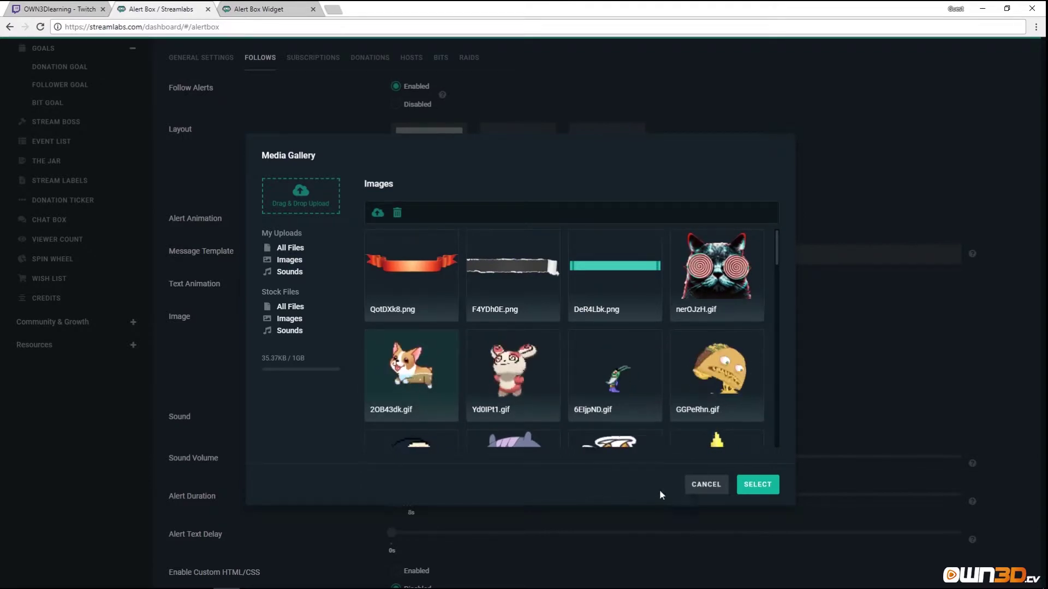
pyautogui.click(412, 371)
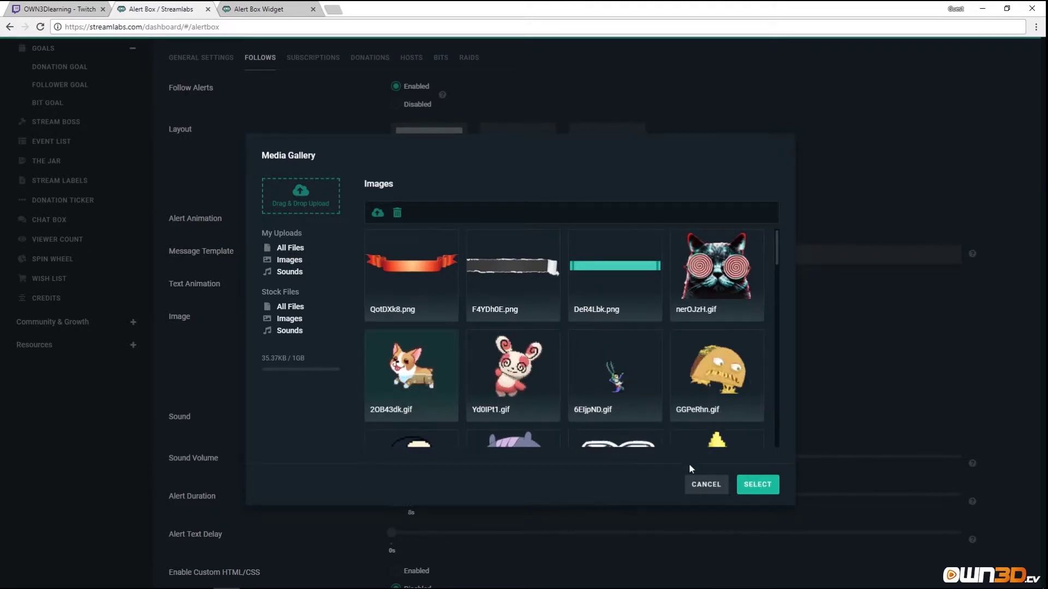
pyautogui.click(757, 484)
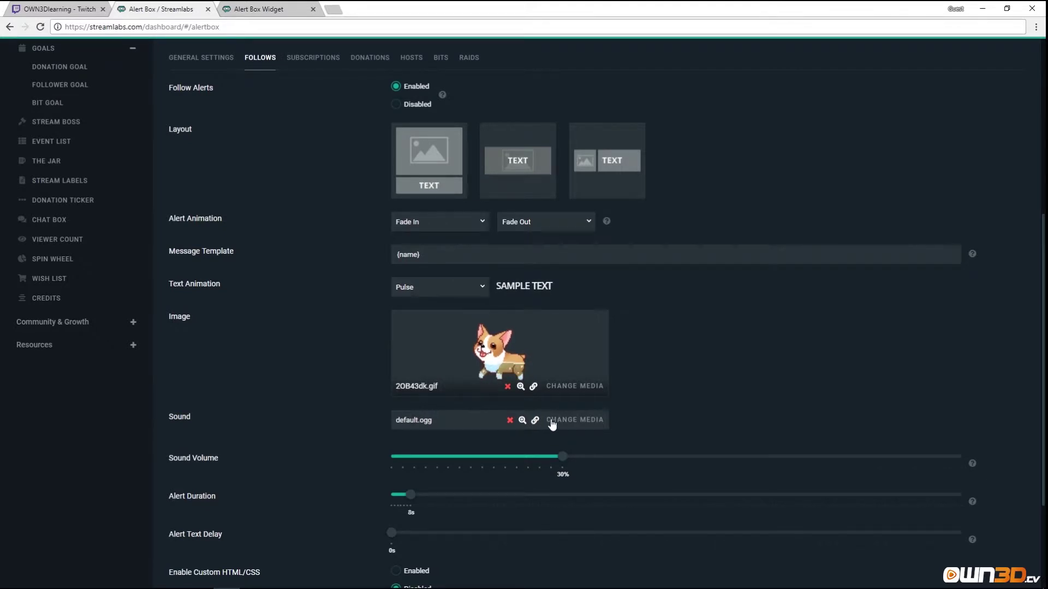
# Set the alert sound to the stock New Message 4 and save the settings.
pyautogui.click(557, 420)
pyautogui.click(290, 332)
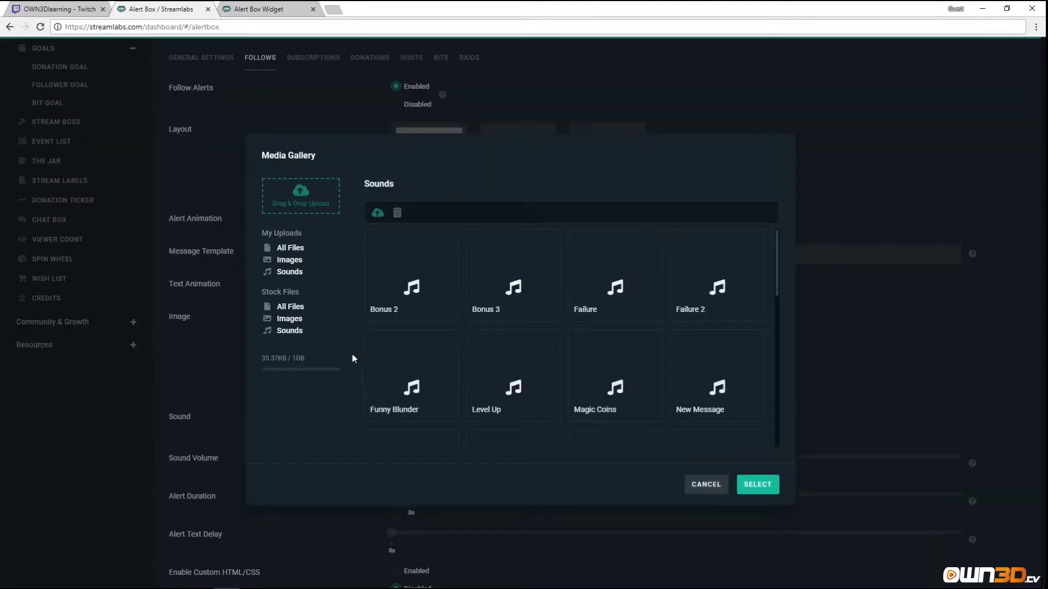
pyautogui.scroll(-2, 494, 404)
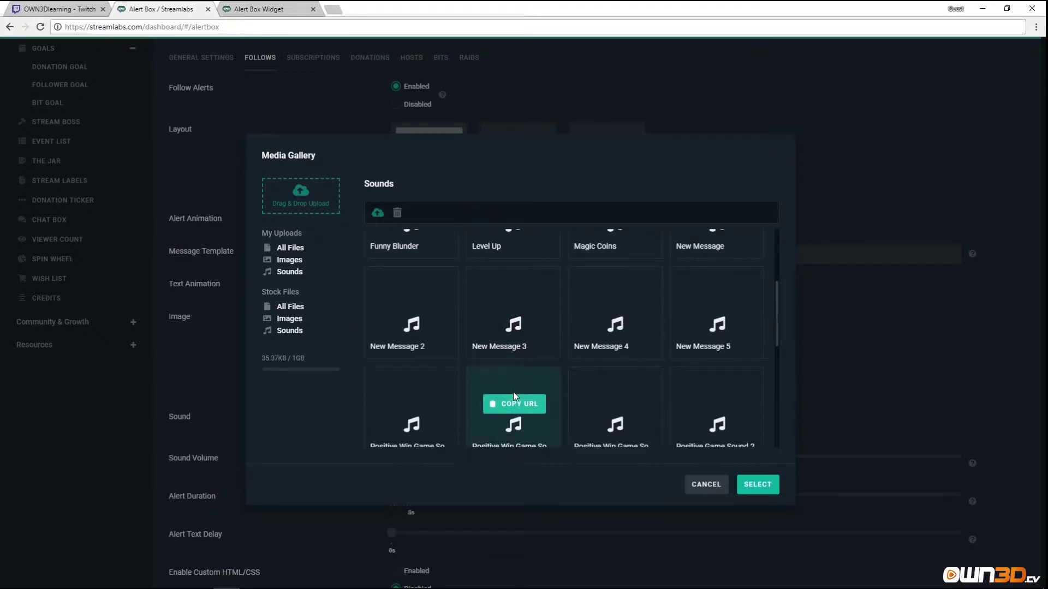
pyautogui.click(603, 334)
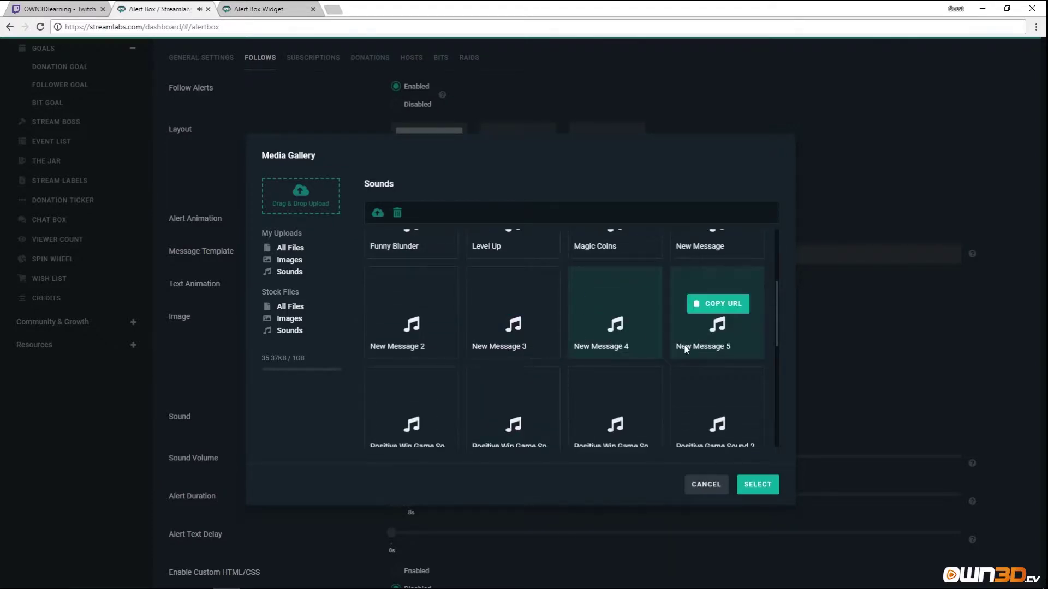
pyautogui.click(758, 485)
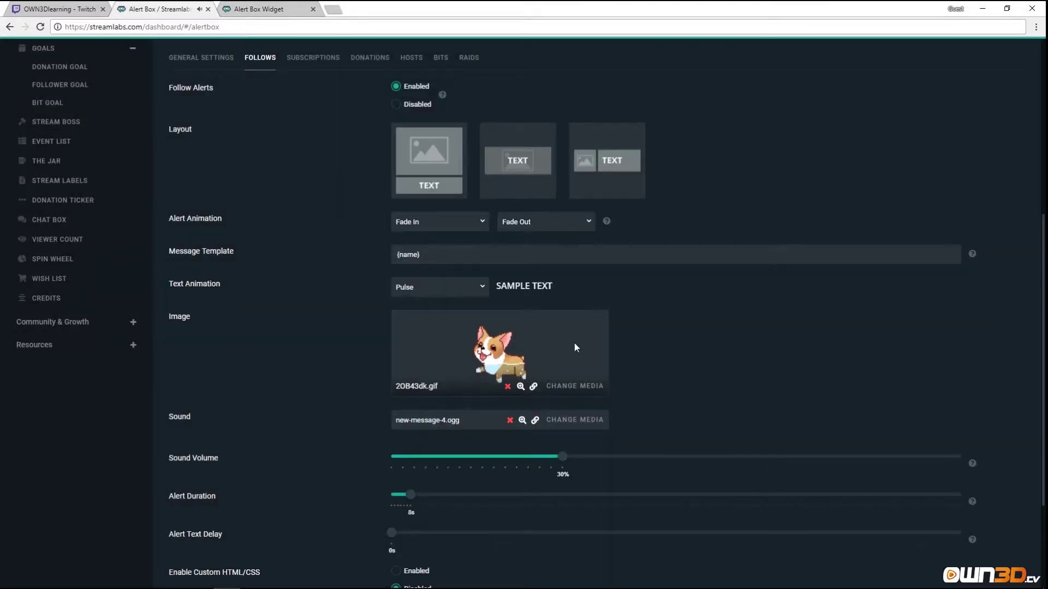
pyautogui.scroll(-3, 574, 343)
pyautogui.click(605, 555)
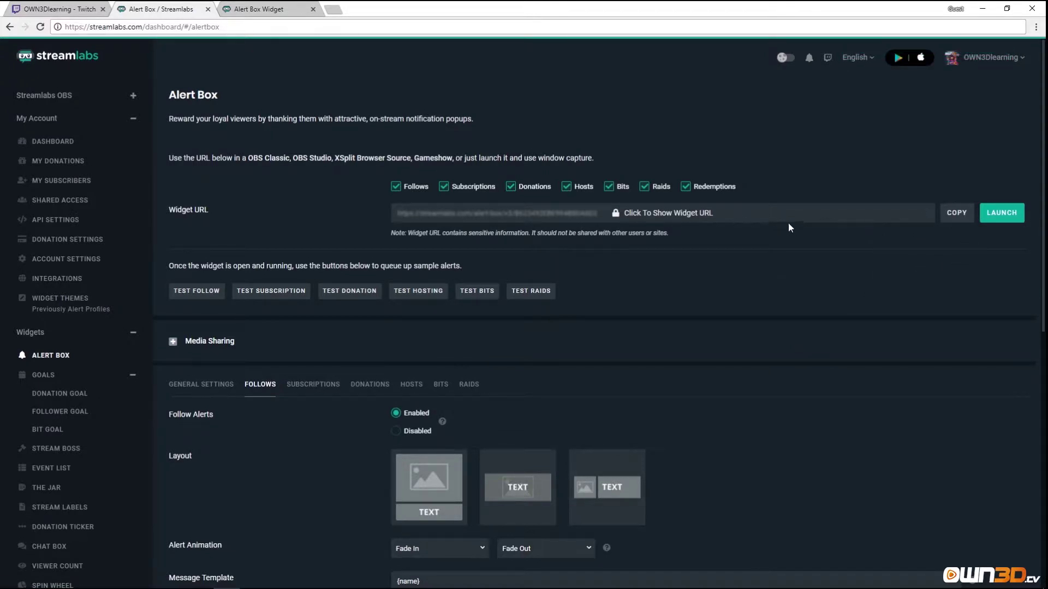
# Send a test follow alert to preview the corgi alert.
pyautogui.click(192, 295)
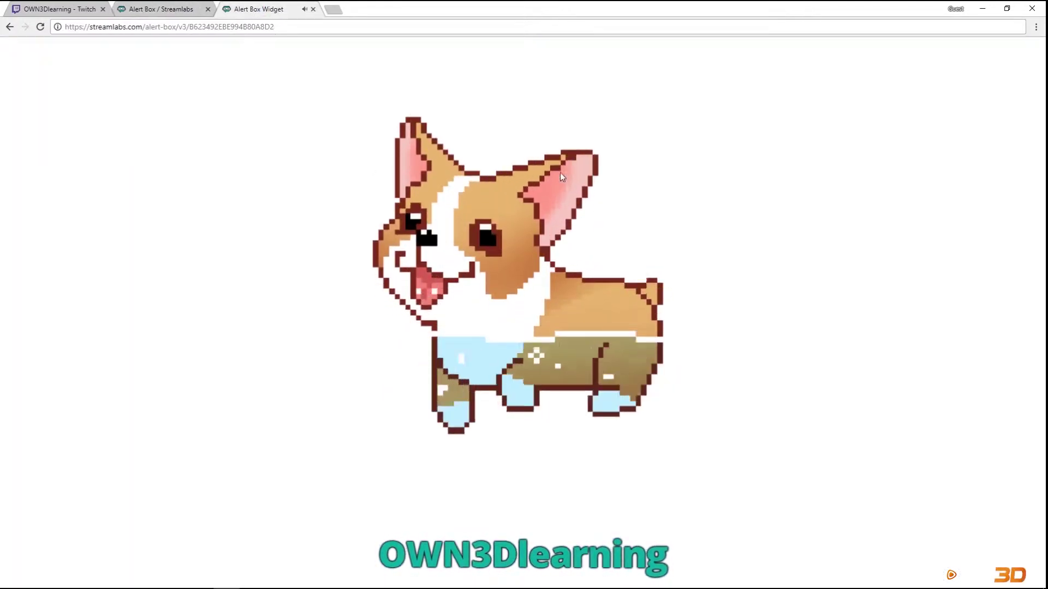
pyautogui.click(152, 5)
pyautogui.scroll(-10, 283, 230)
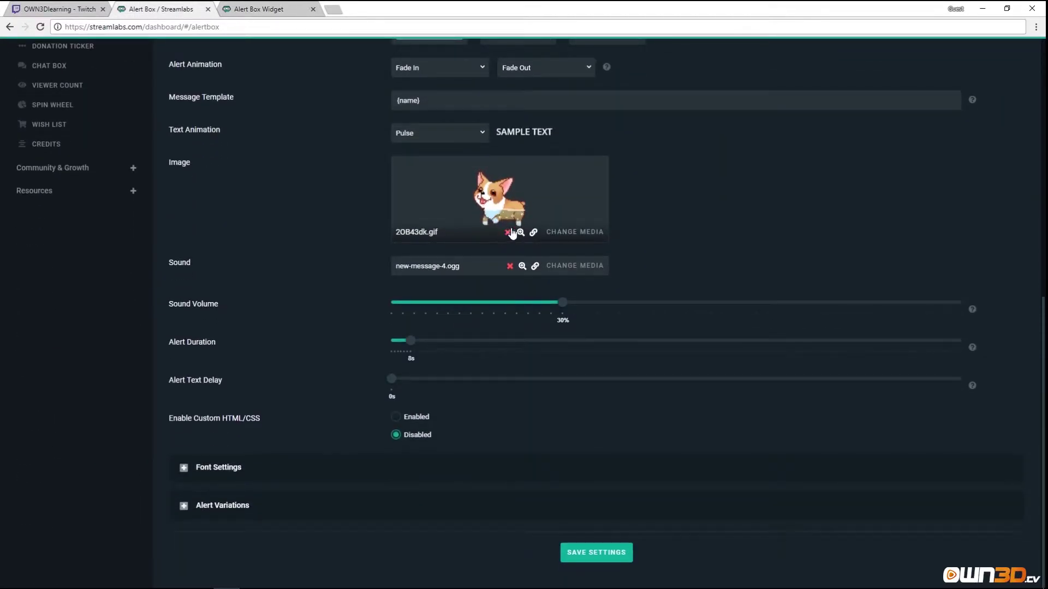
# Replace the alert image with the uploaded alert_new-follower.png banner and save.
pyautogui.click(574, 232)
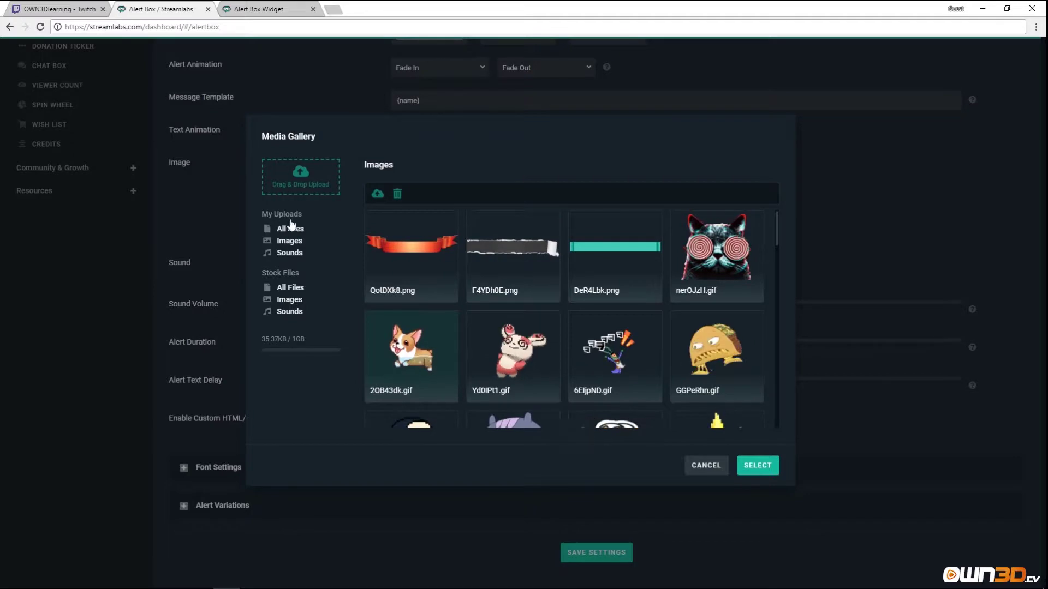
pyautogui.click(295, 185)
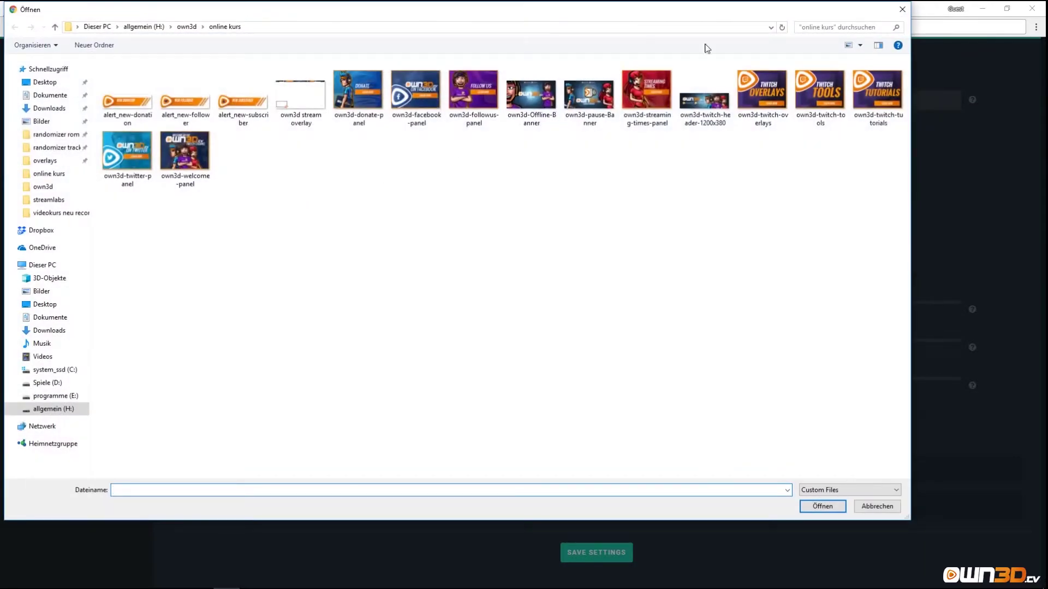
pyautogui.click(902, 9)
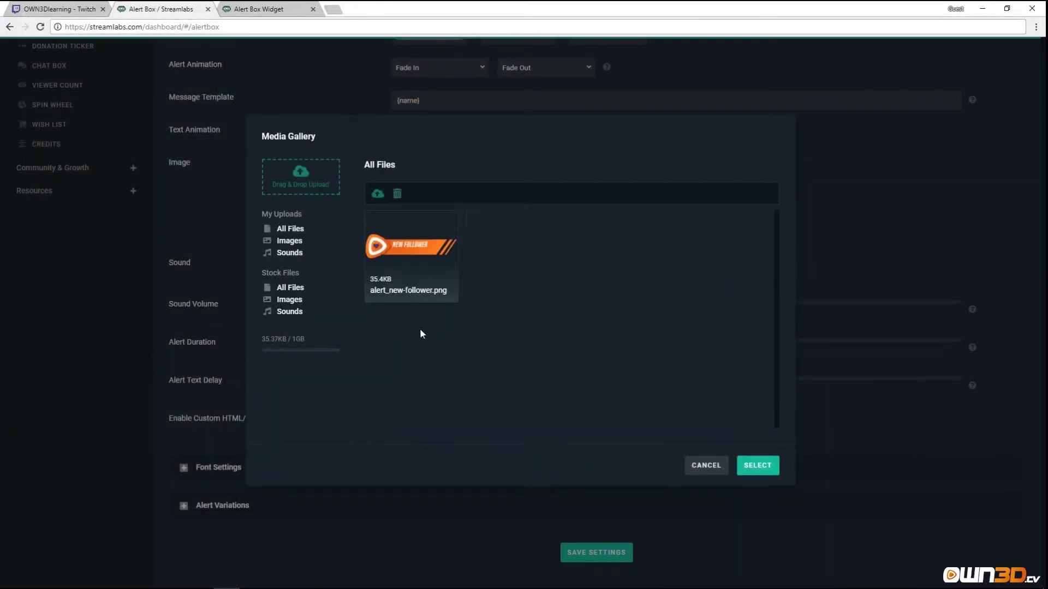
pyautogui.click(757, 465)
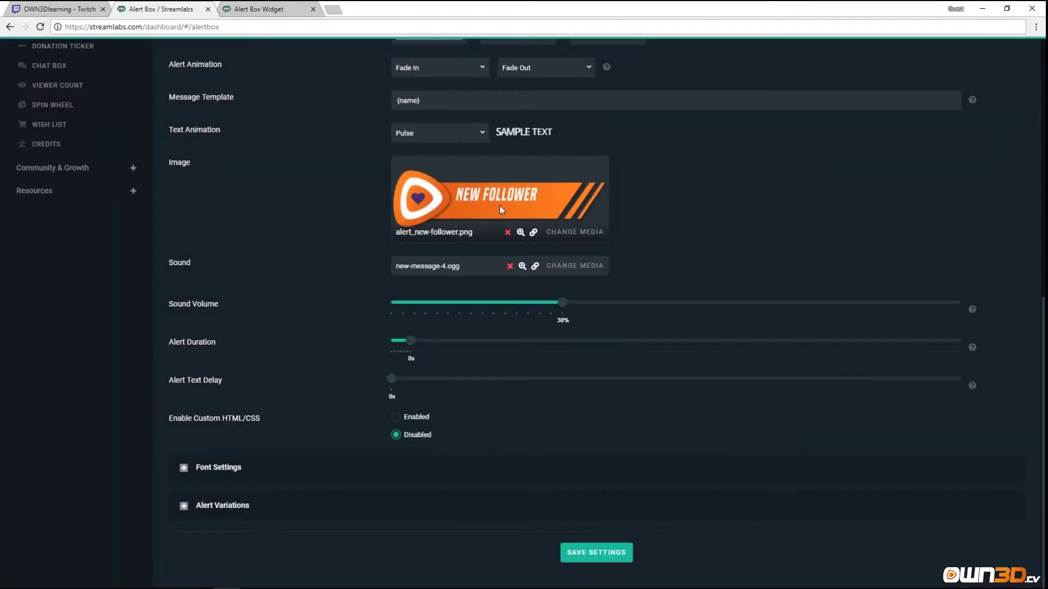
pyautogui.click(598, 552)
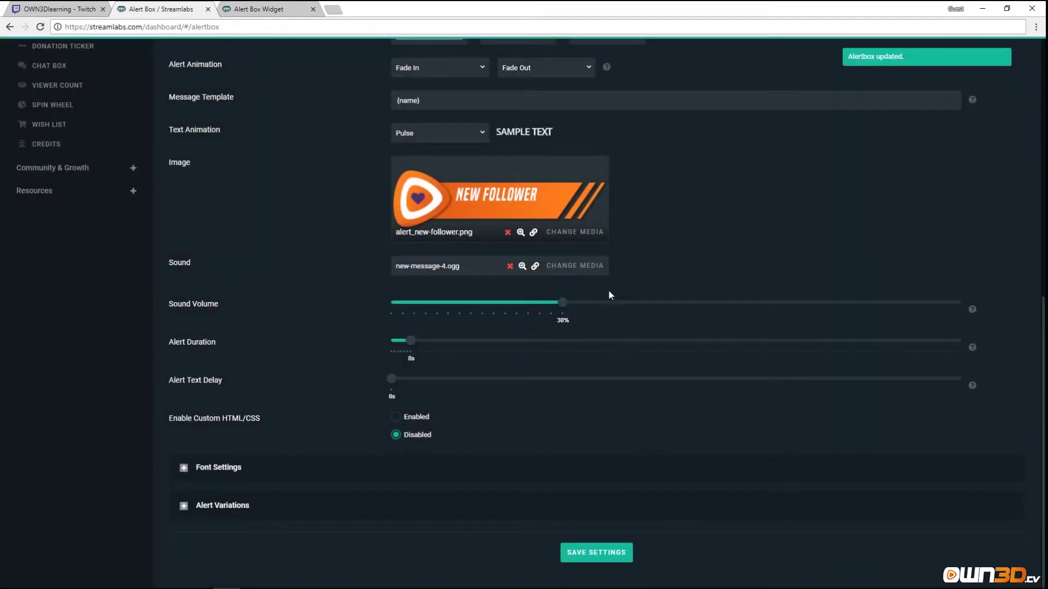
# Reload the widget page and send a test follow to watch the NEW FOLLOWER banner play.
pyautogui.scroll(8, 609, 295)
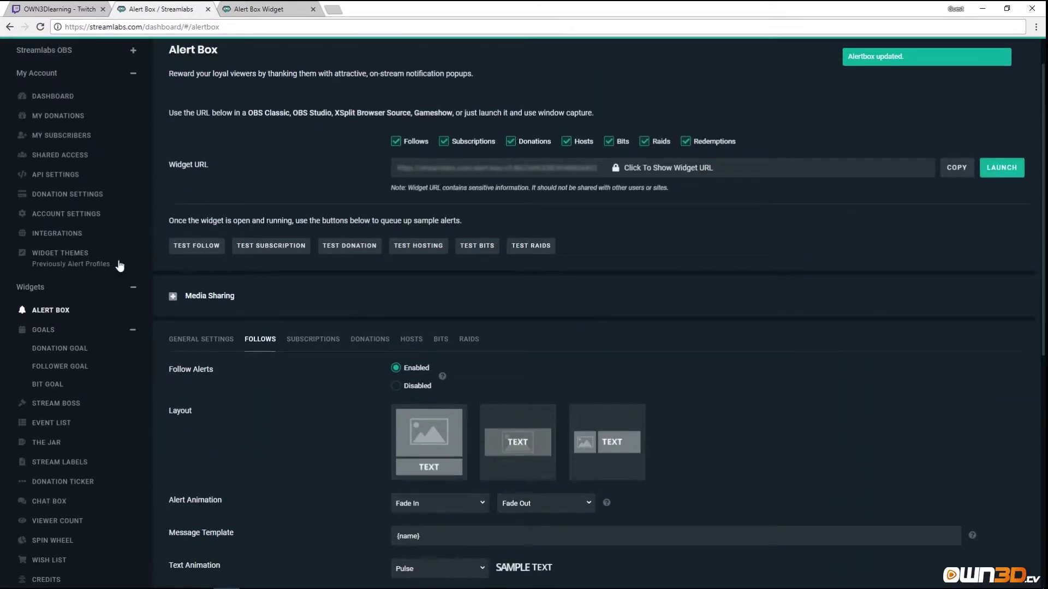
pyautogui.click(197, 245)
pyautogui.click(257, 8)
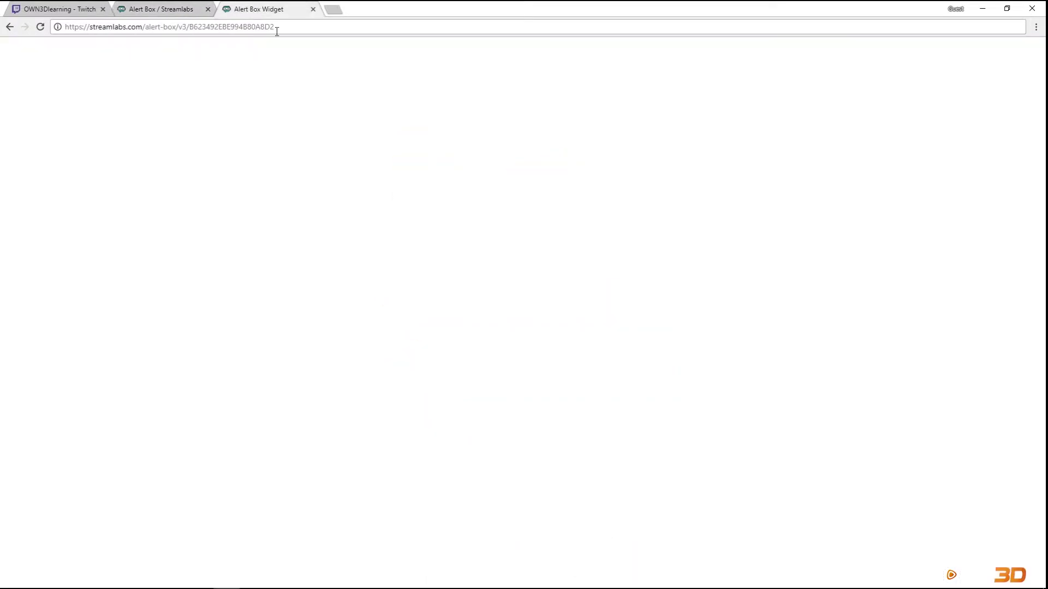
pyautogui.click(233, 24)
pyautogui.press('Return')
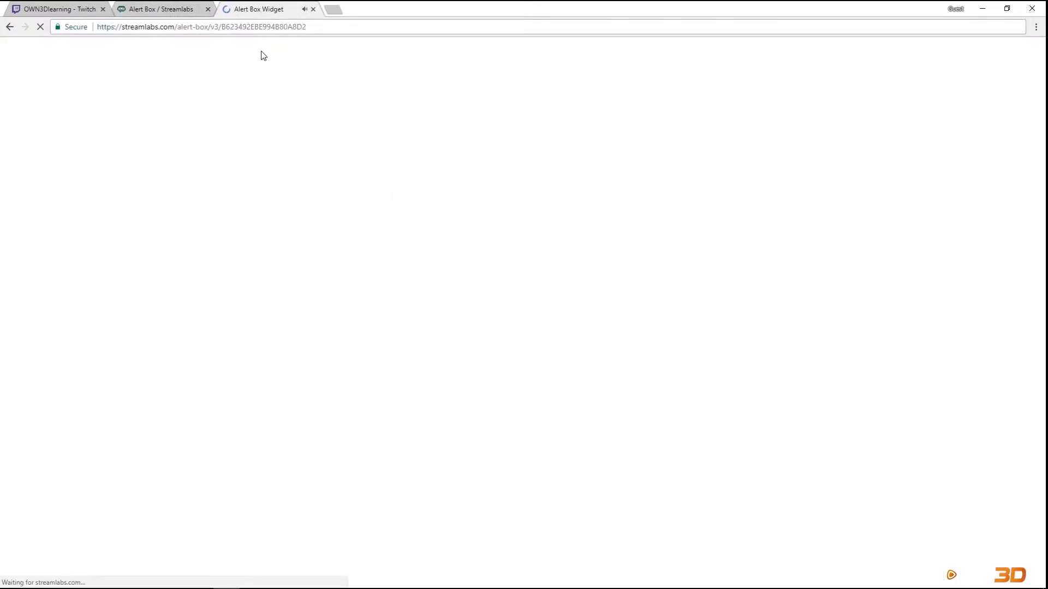
pyautogui.click(161, 9)
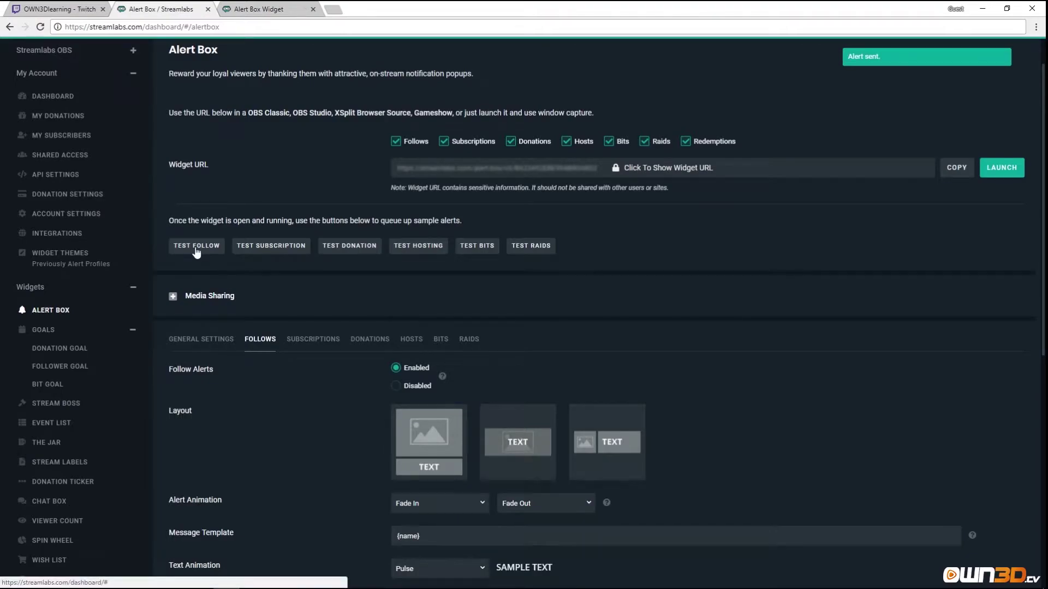
pyautogui.click(267, 9)
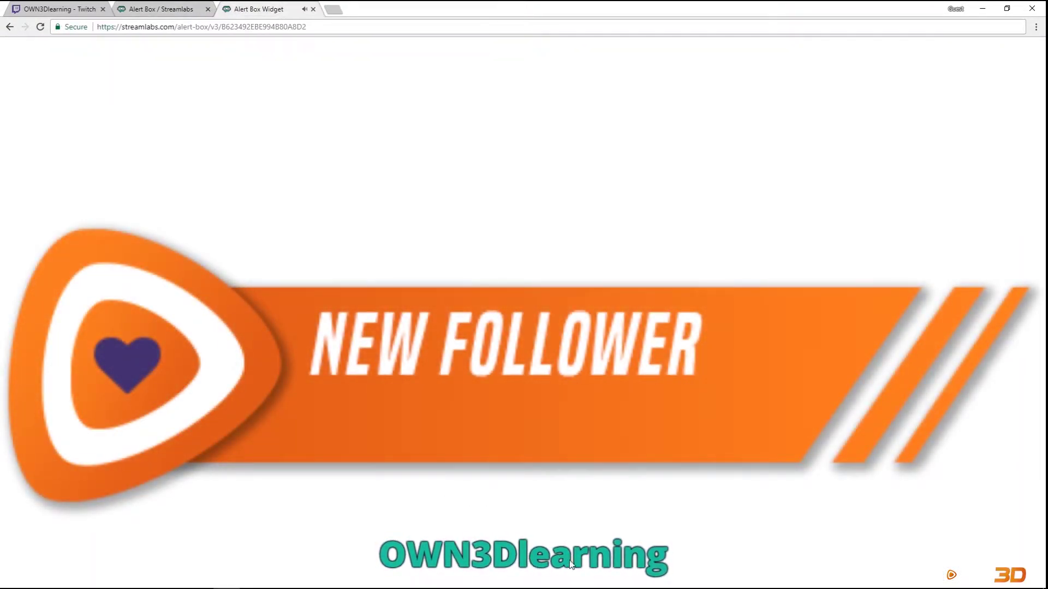
pyautogui.click(161, 9)
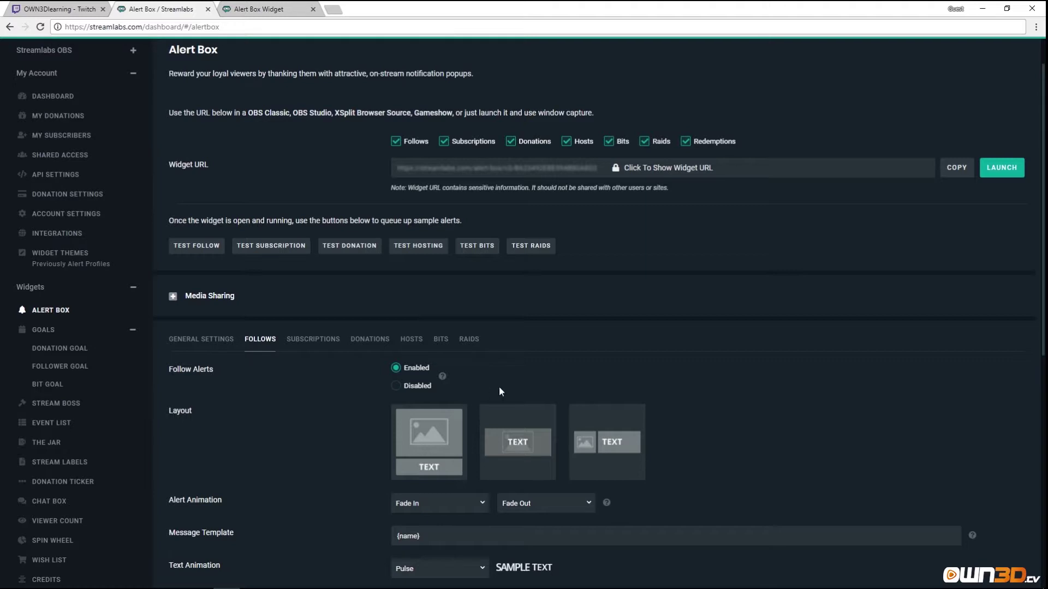
# Switch the follow alert layout to text over image and save.
pyautogui.scroll(-6, 500, 391)
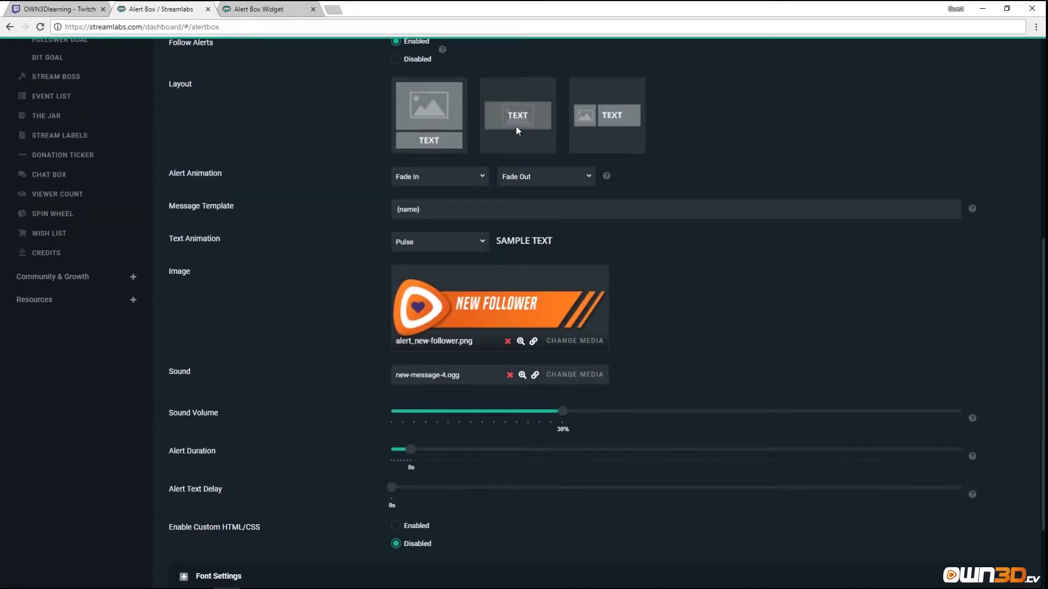
pyautogui.click(515, 126)
pyautogui.scroll(-2, 494, 366)
pyautogui.click(592, 552)
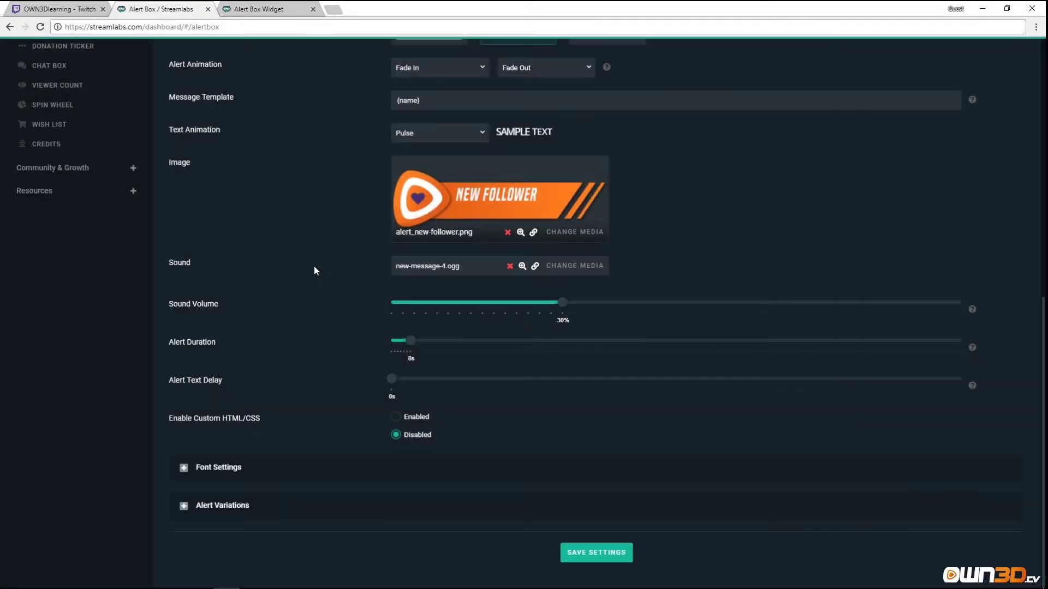
pyautogui.scroll(7, 313, 271)
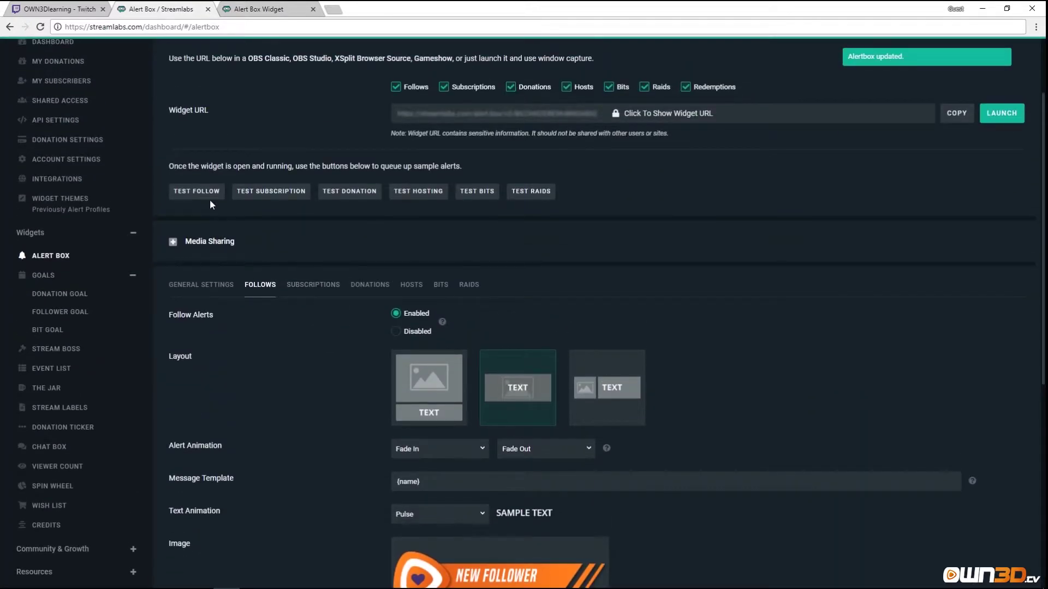
# Reload the widget page, fire a test follow, and watch the New Follower alert play.
pyautogui.click(294, 9)
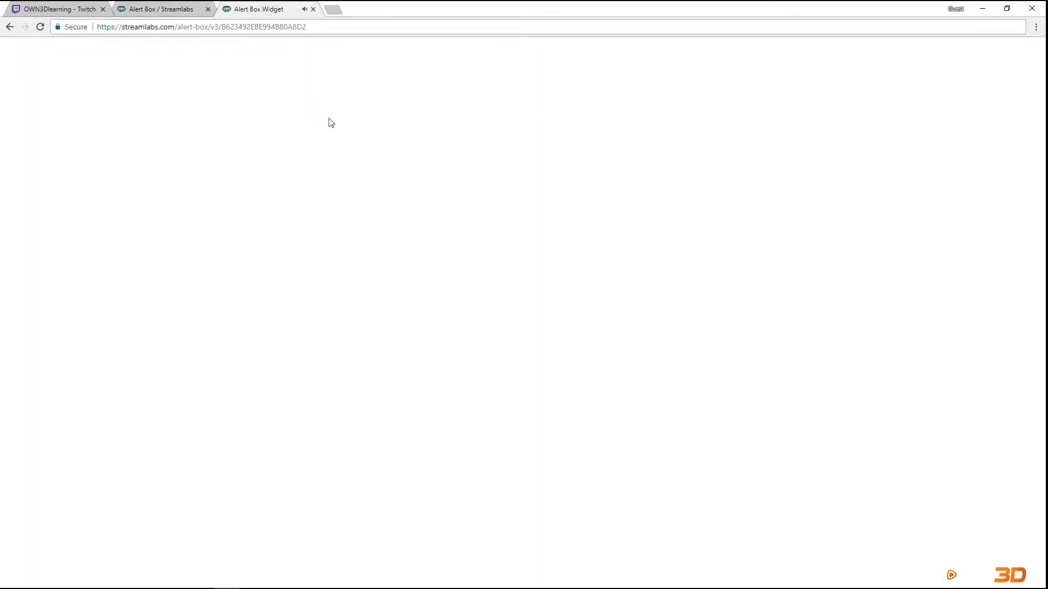
pyautogui.click(300, 26)
pyautogui.press('Return')
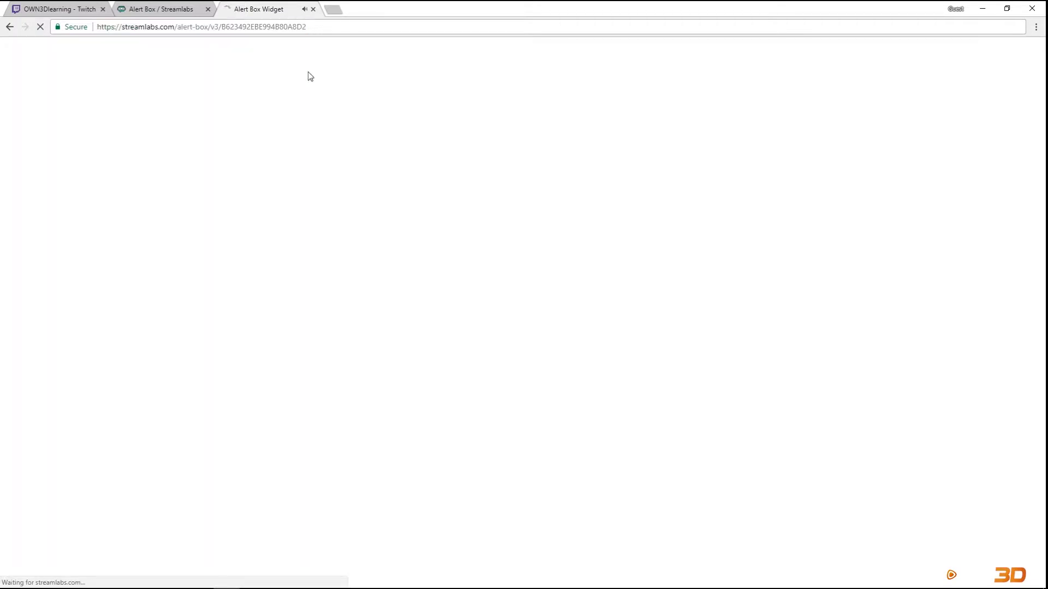
pyautogui.hotkey('ctrl', 'shift', 'Tab')
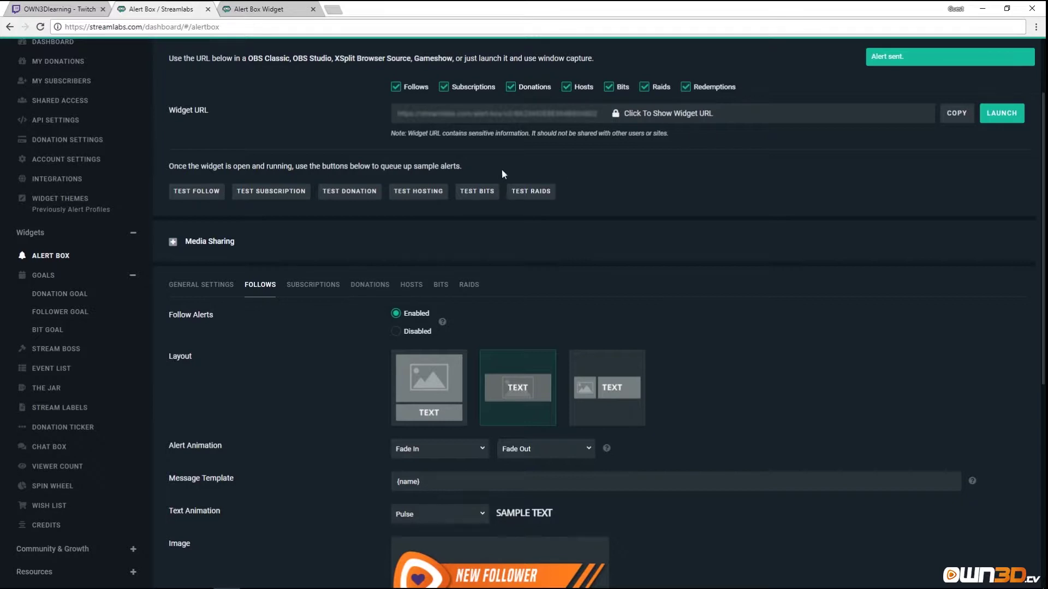
pyautogui.click(183, 197)
pyautogui.hotkey('ctrl', 'Tab')
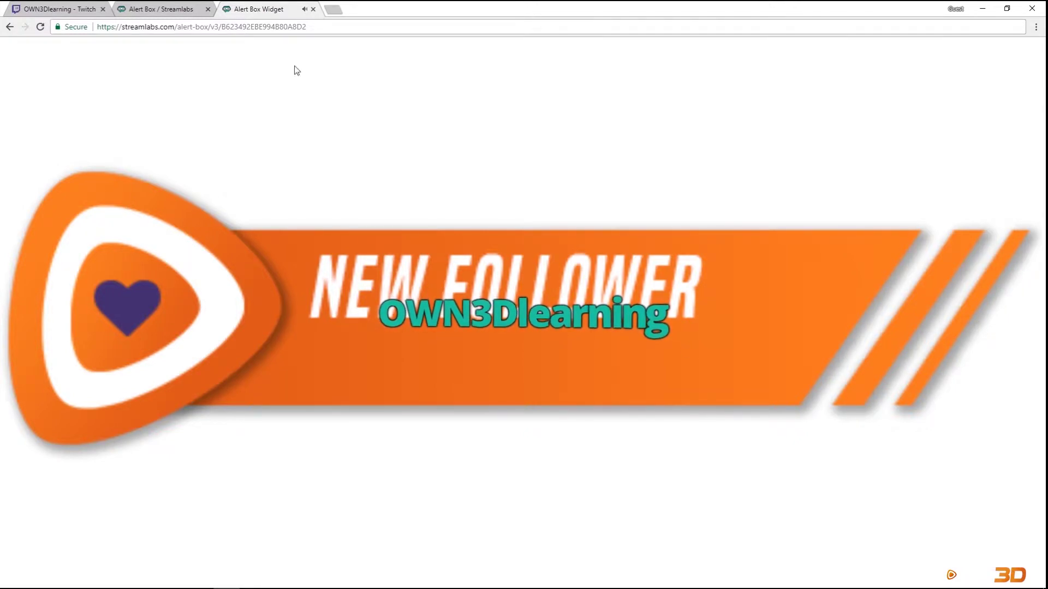
pyautogui.click(162, 11)
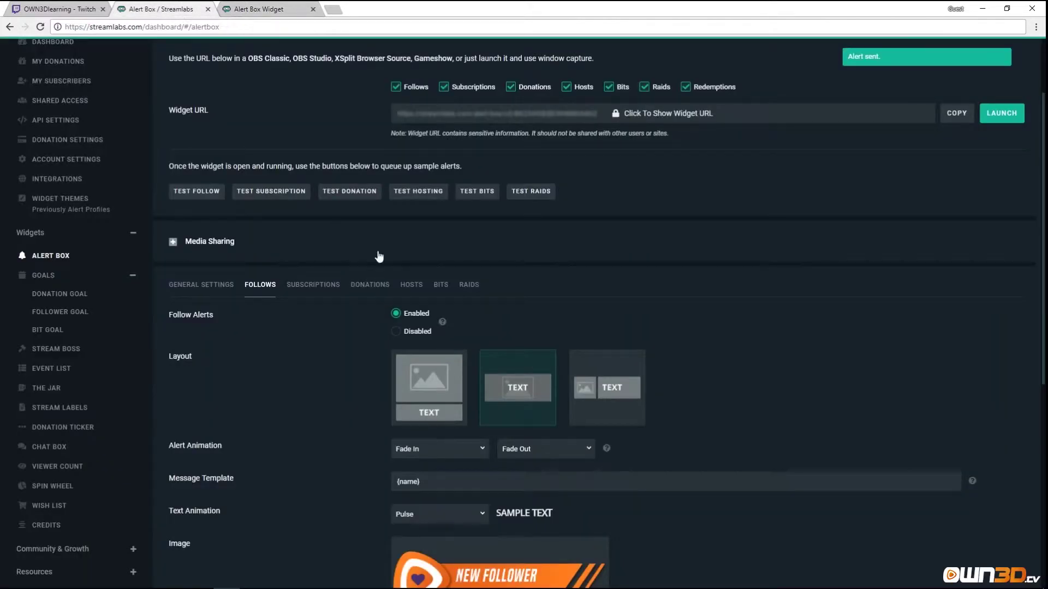
# Enable custom HTML/CSS for follow alerts and show the CSS code.
pyautogui.scroll(-7, 379, 257)
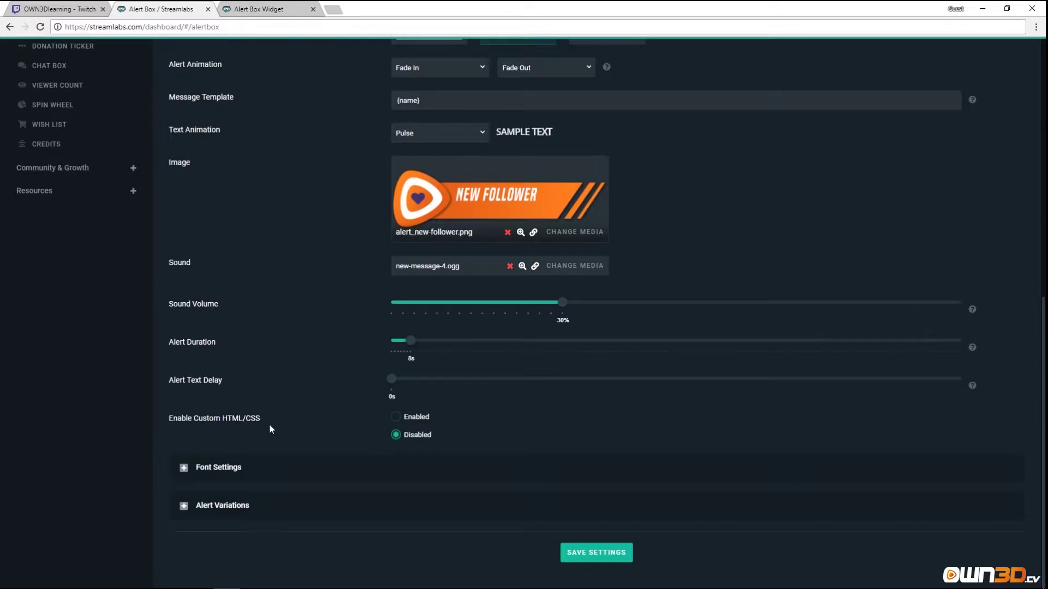
pyautogui.click(397, 417)
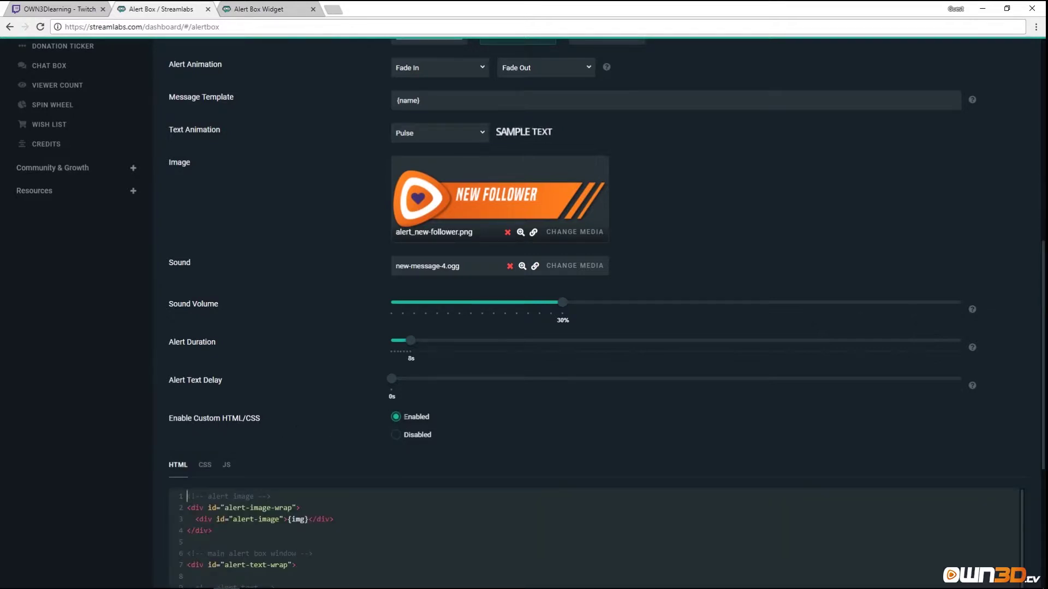
pyautogui.scroll(-3, 325, 410)
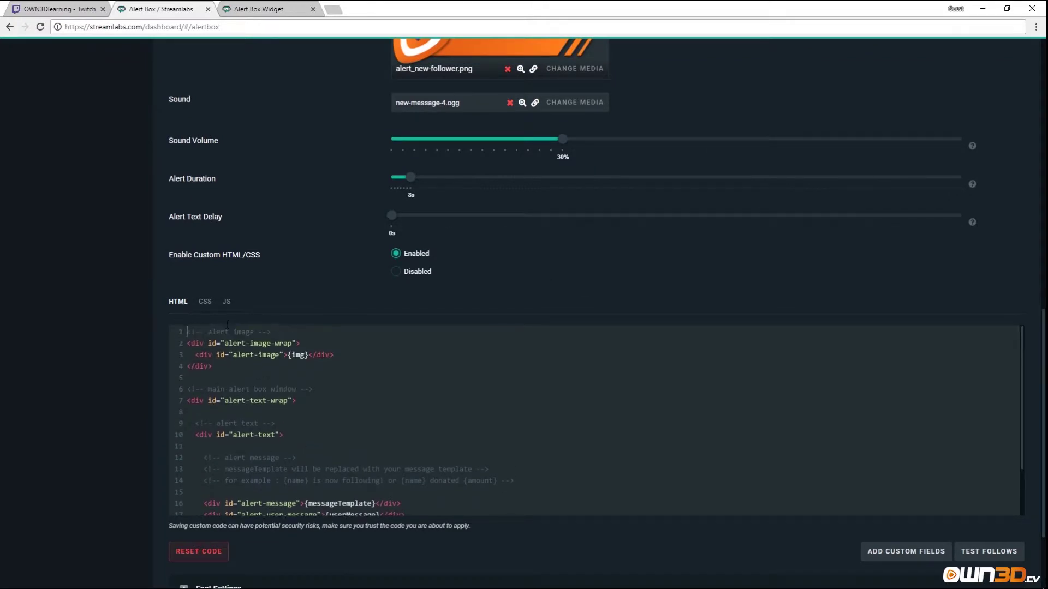
pyautogui.click(204, 303)
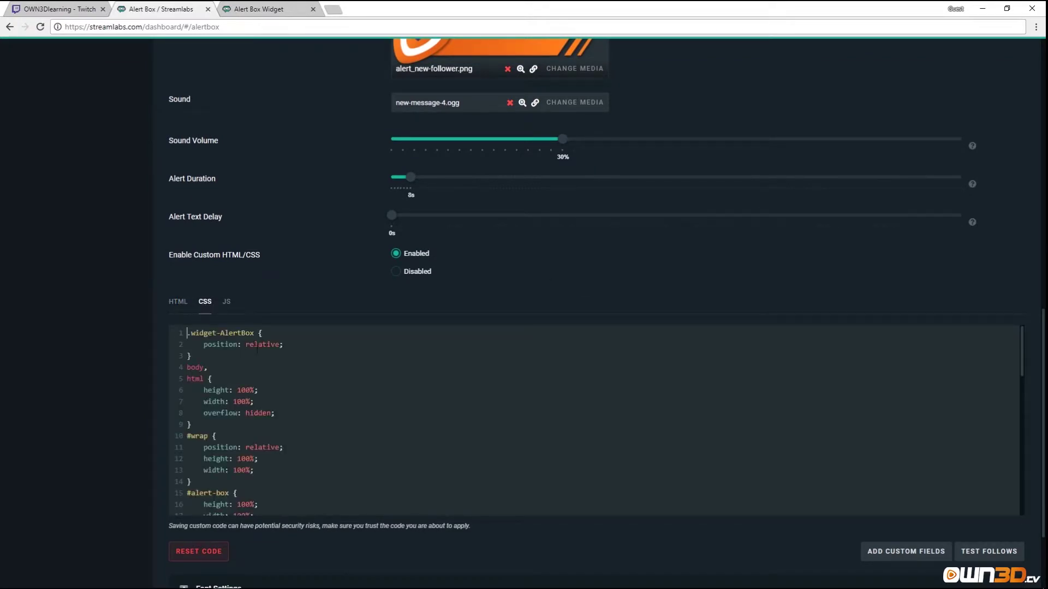
# Change the #alert-text padding rule to padding-top in the CSS.
pyautogui.scroll(-1, 287, 378)
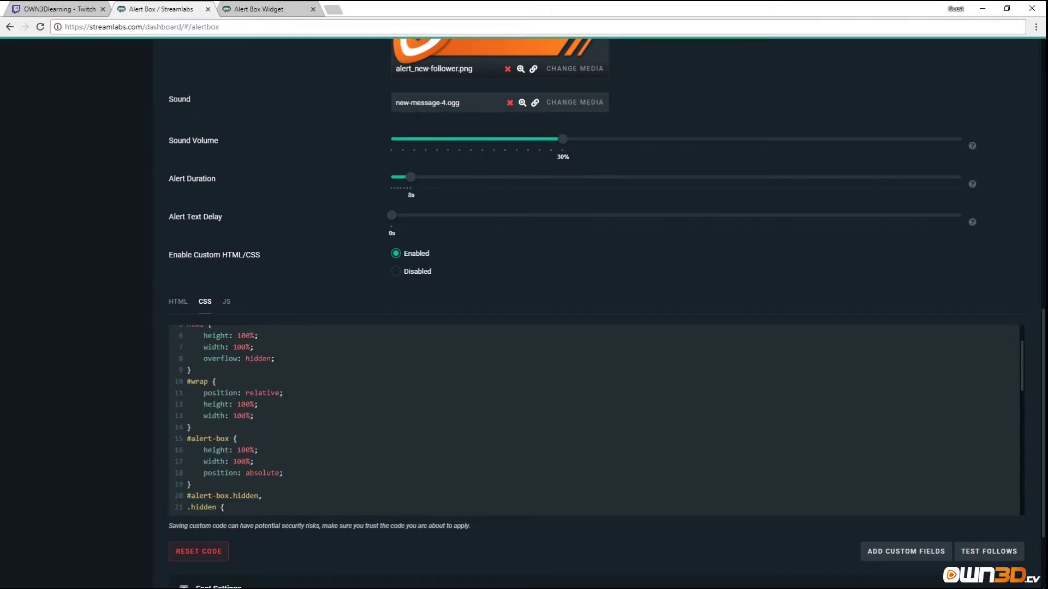
pyautogui.scroll(-3, 269, 417)
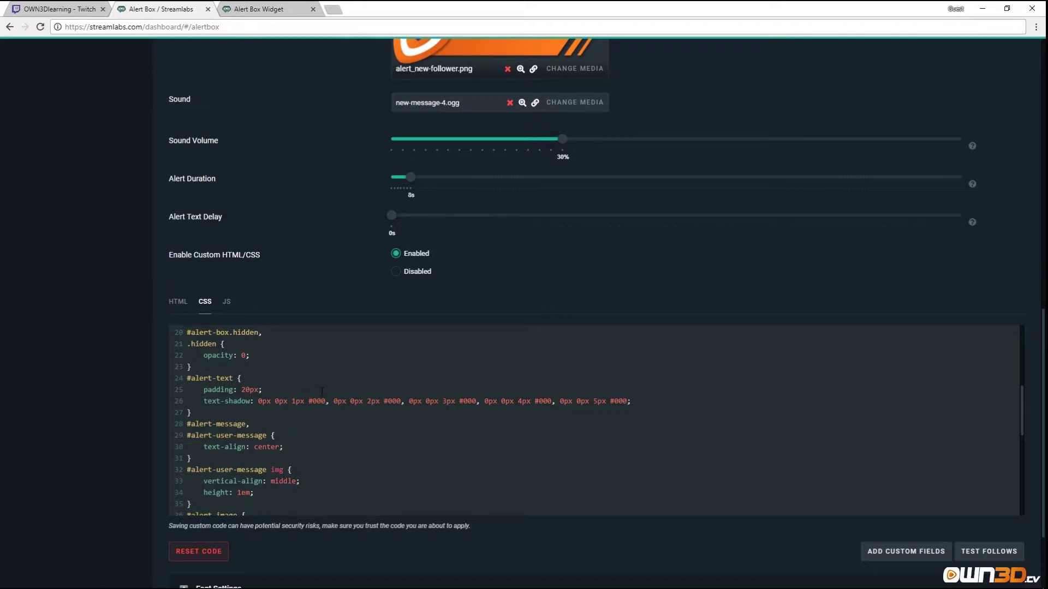
pyautogui.write('-top')
pyautogui.scroll(-8, 284, 390)
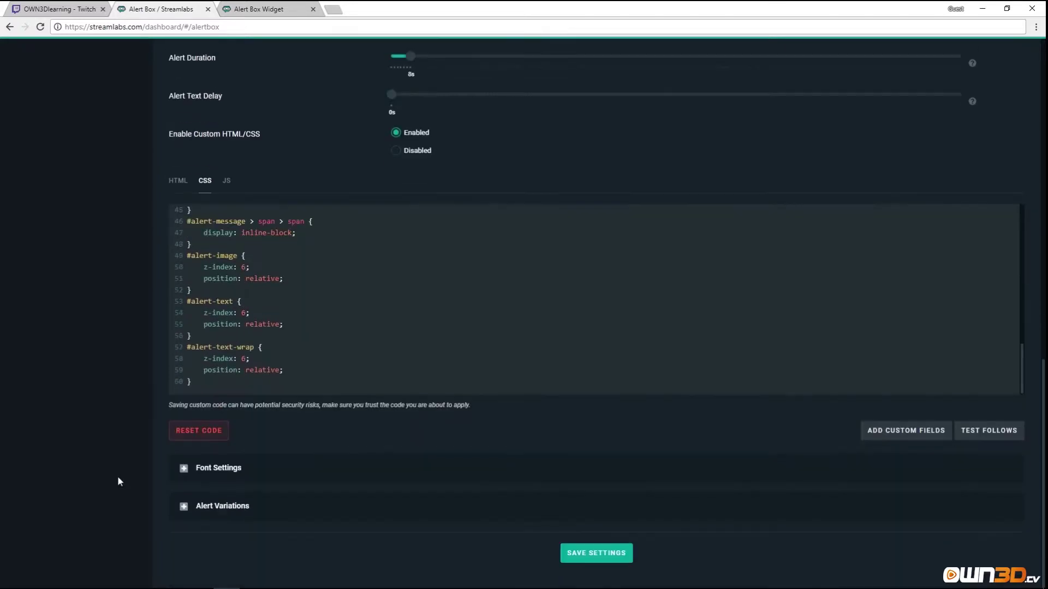
# Save the custom CSS settings and watch a test follow alert in the Alert Box Widget tab.
pyautogui.click(586, 553)
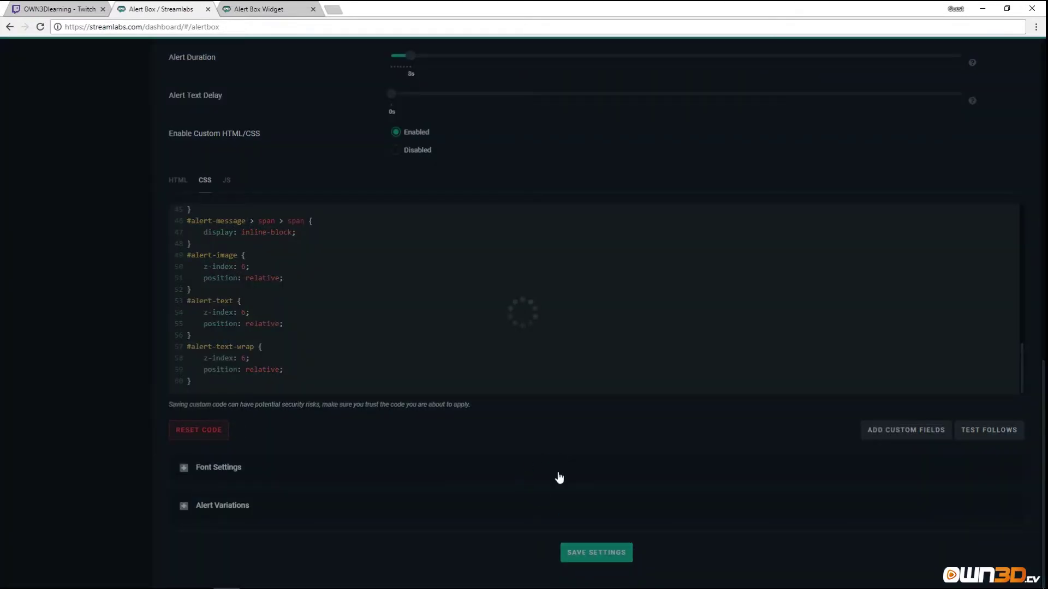
pyautogui.scroll(-2, 937, 531)
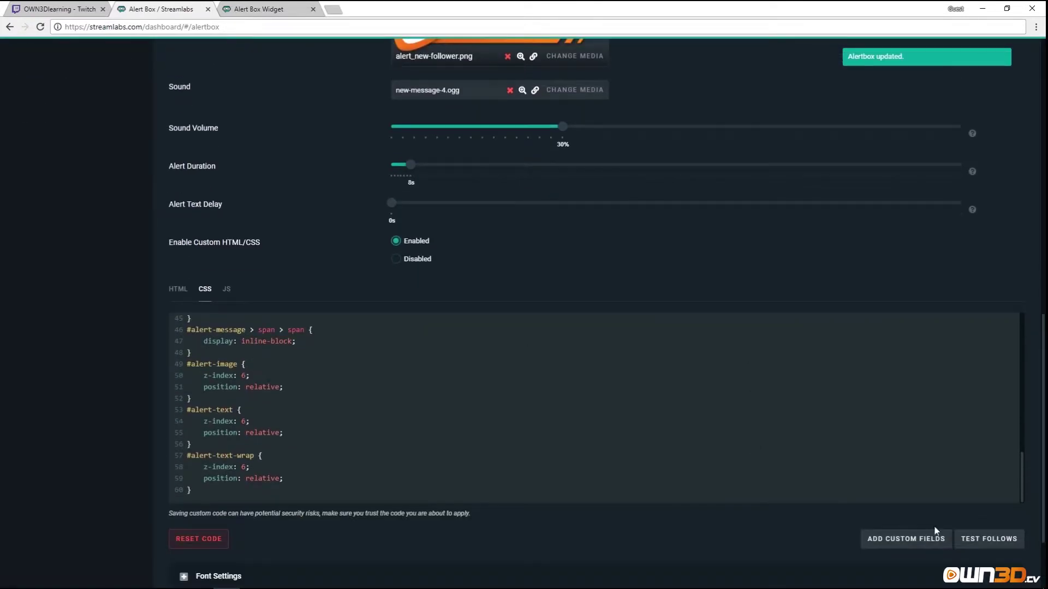
pyautogui.click(986, 540)
pyautogui.click(259, 9)
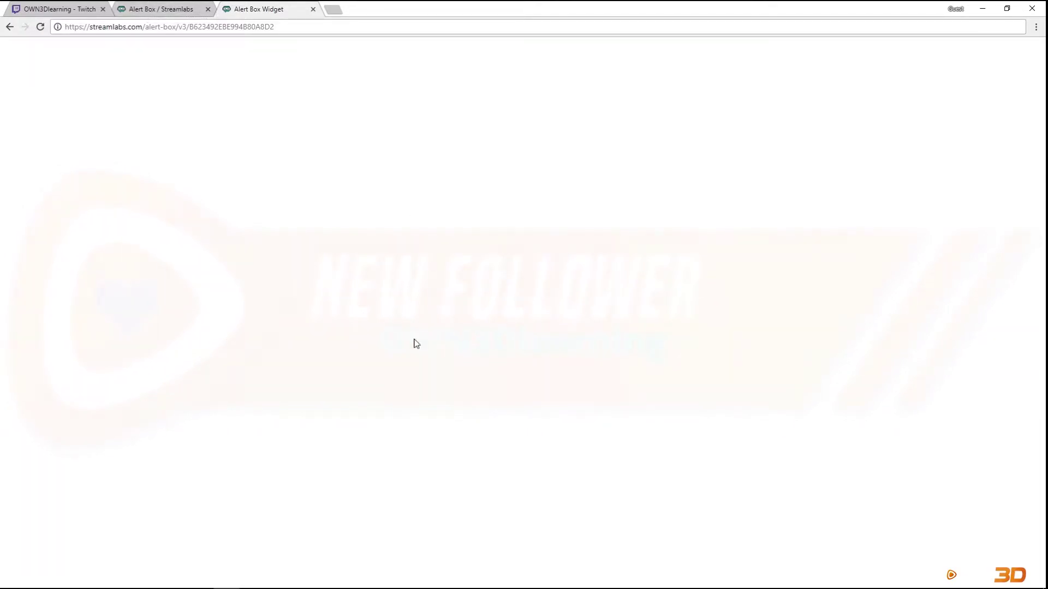
# Return to the Alert Box settings and scroll back through the follow alert options.
pyautogui.click(140, 14)
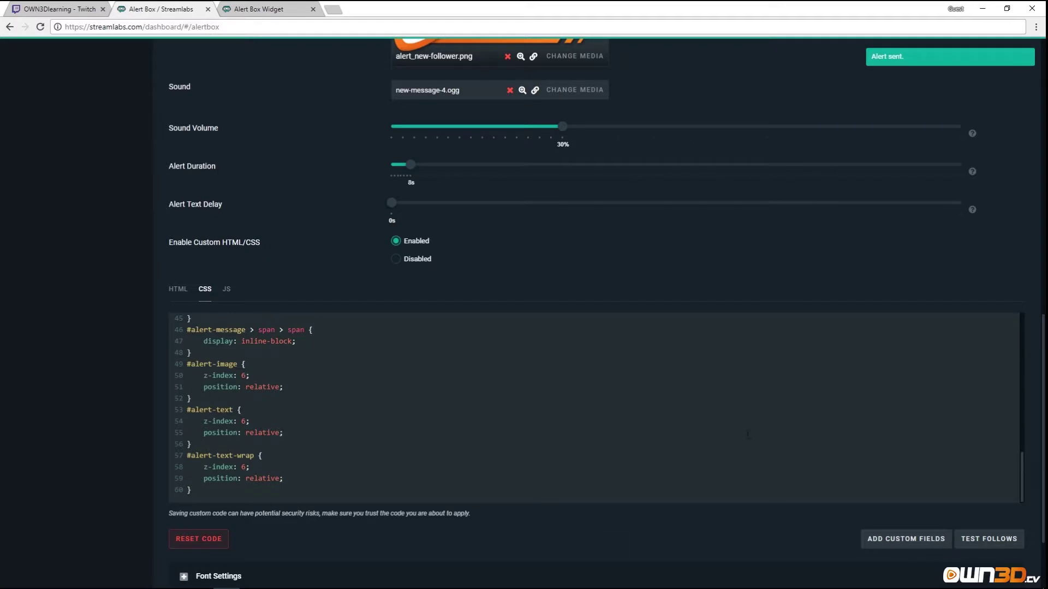
pyautogui.scroll(-2, 332, 304)
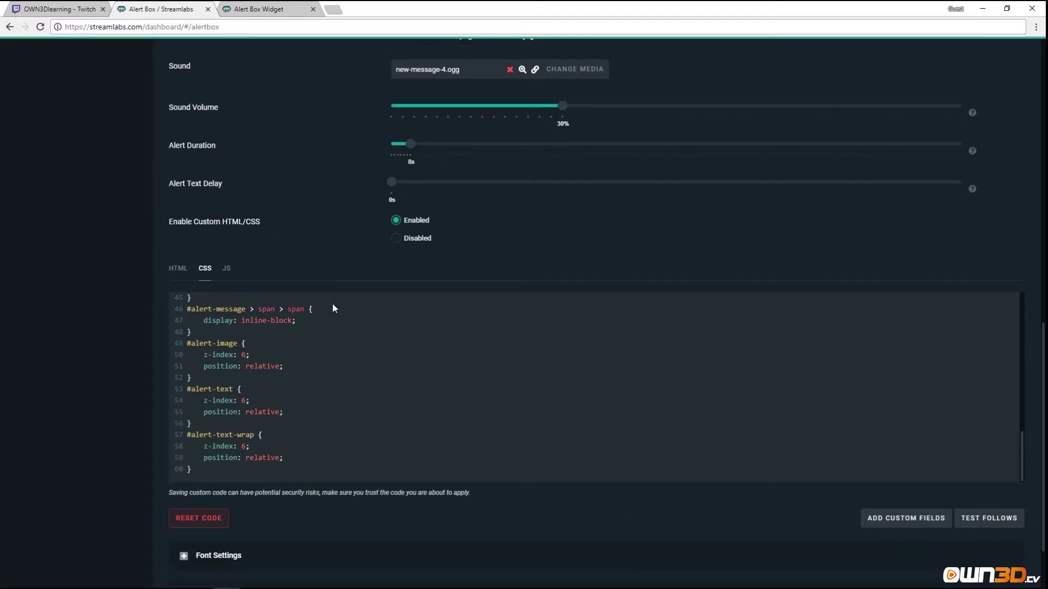
pyautogui.scroll(4, 397, 388)
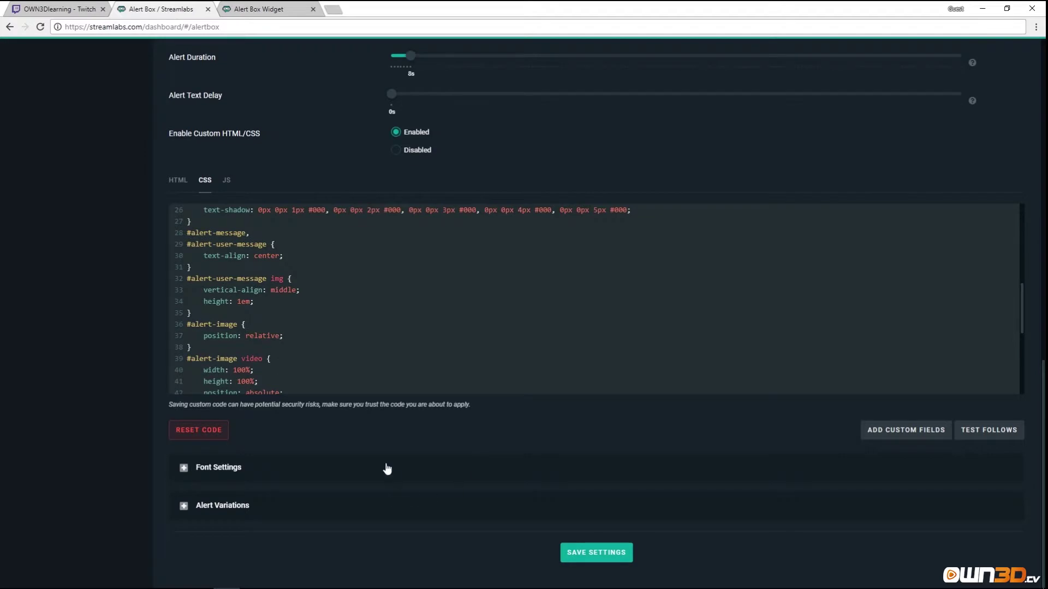
pyautogui.scroll(3, 386, 468)
pyautogui.scroll(3, 270, 257)
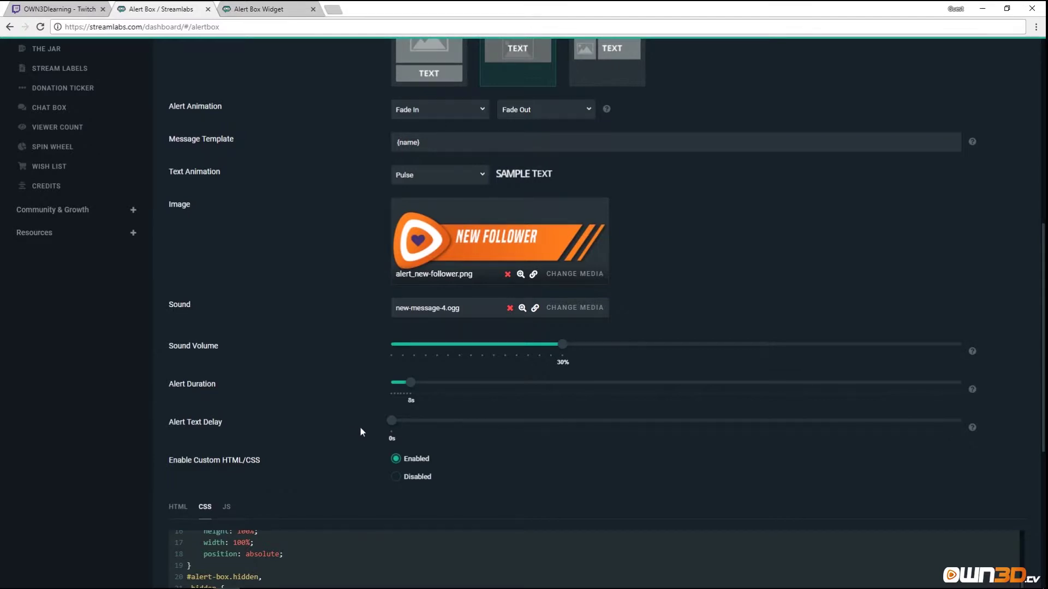
pyautogui.scroll(-6, 360, 427)
pyautogui.scroll(-3, 427, 568)
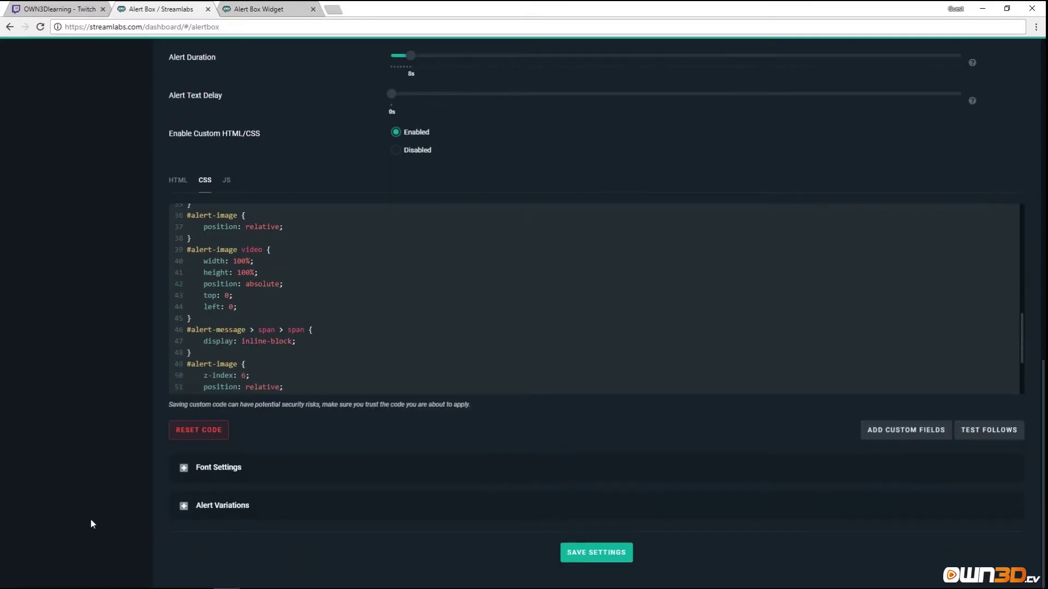
# Keep Open Sans as the follow alert font, drop its weight from 800 to 500, and save.
pyautogui.click(184, 470)
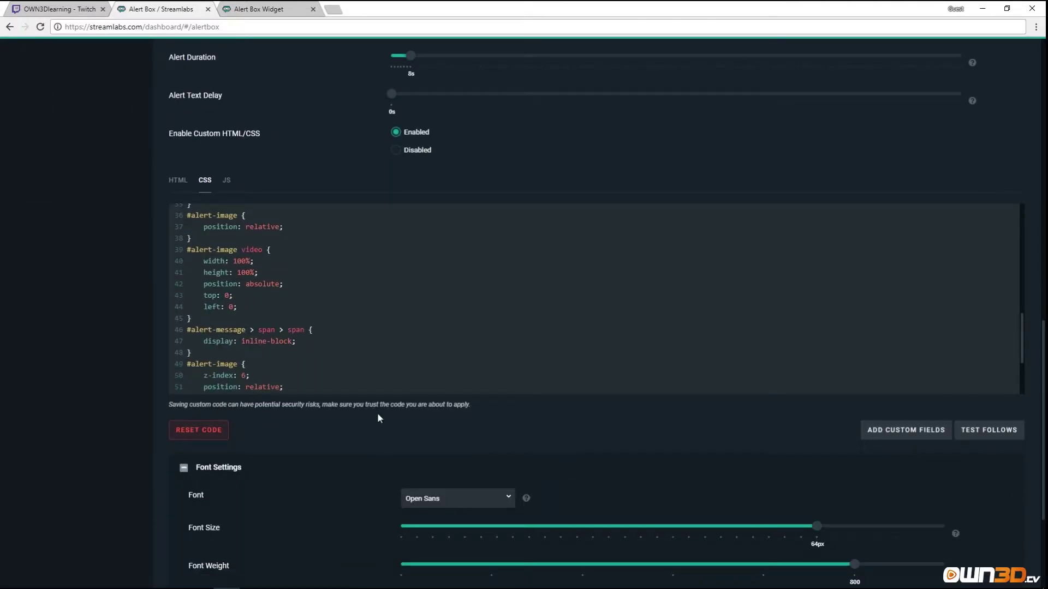
pyautogui.scroll(-2, 386, 441)
pyautogui.click(480, 394)
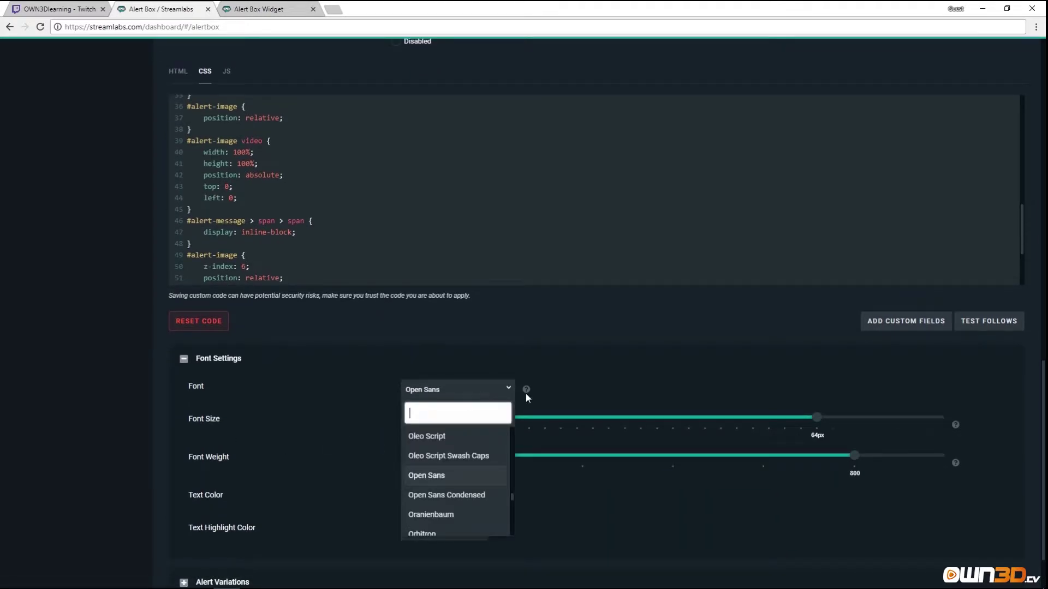
pyautogui.click(332, 403)
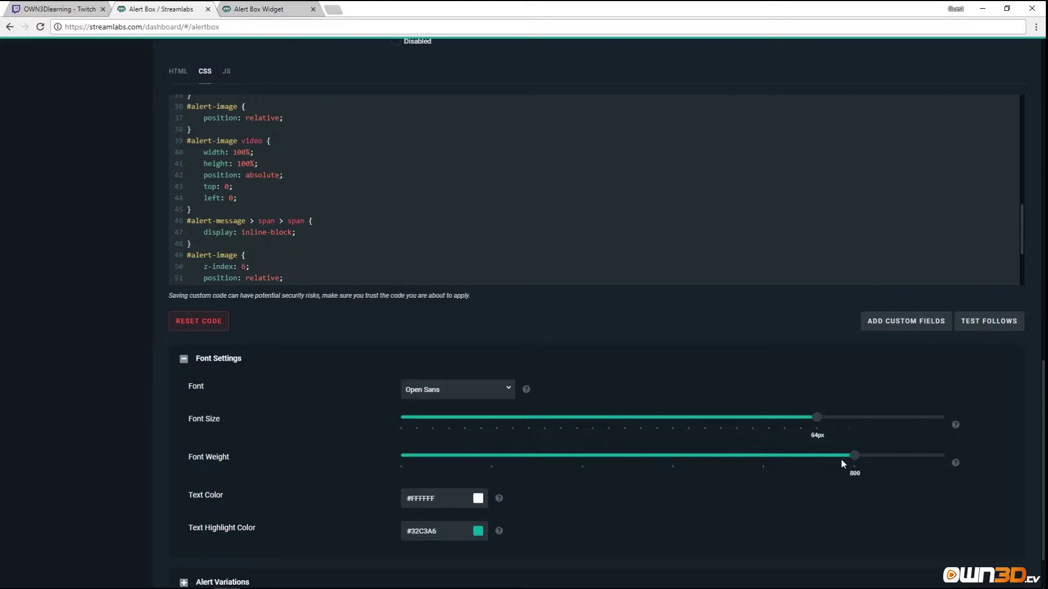
pyautogui.moveTo(839, 461); pyautogui.dragTo(598, 461)
pyautogui.scroll(-1, 578, 515)
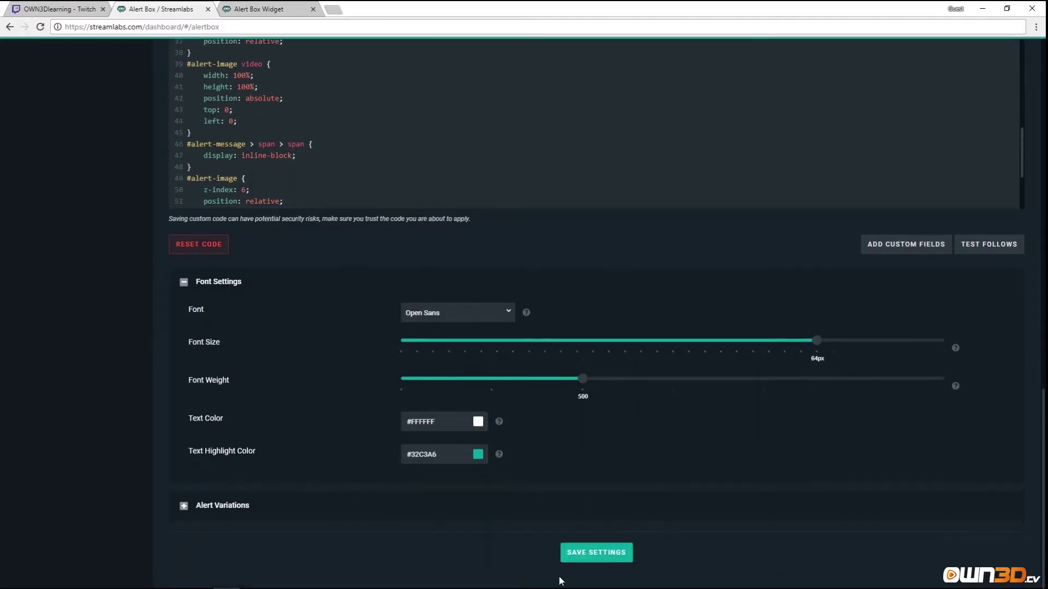
pyautogui.click(610, 553)
pyautogui.scroll(5, 787, 404)
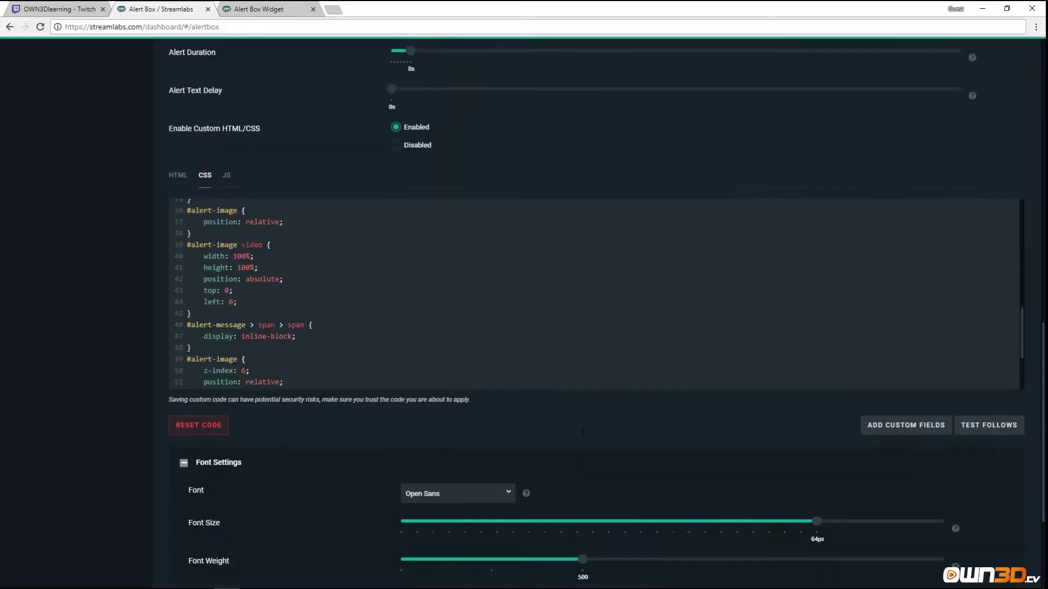
# Play a test follow alert in the widget tab to see the 500-weight channel name.
pyautogui.click(997, 524)
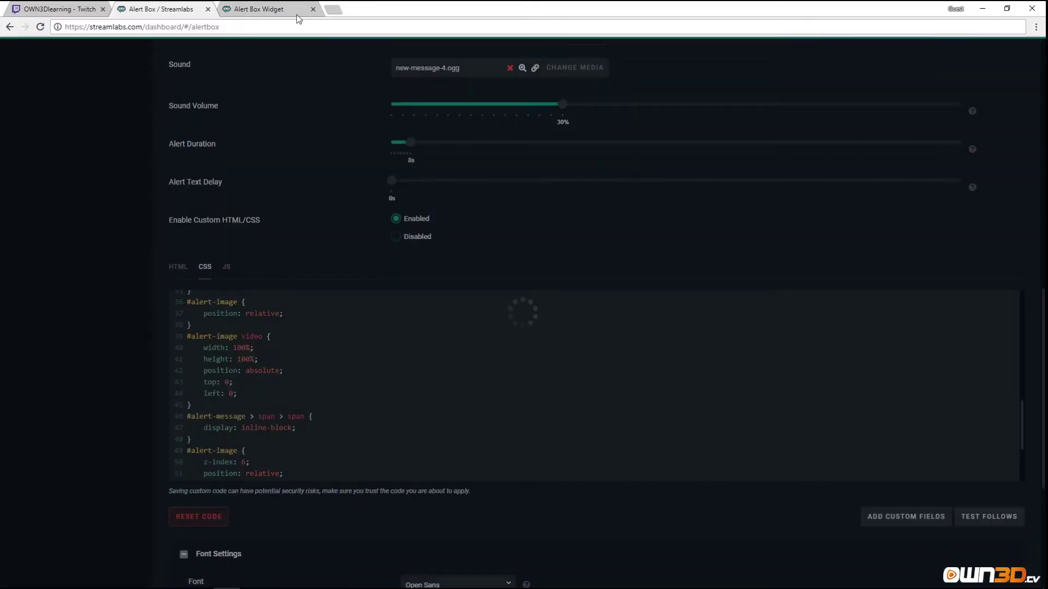
pyautogui.hotkey('ctrl', 'Tab')
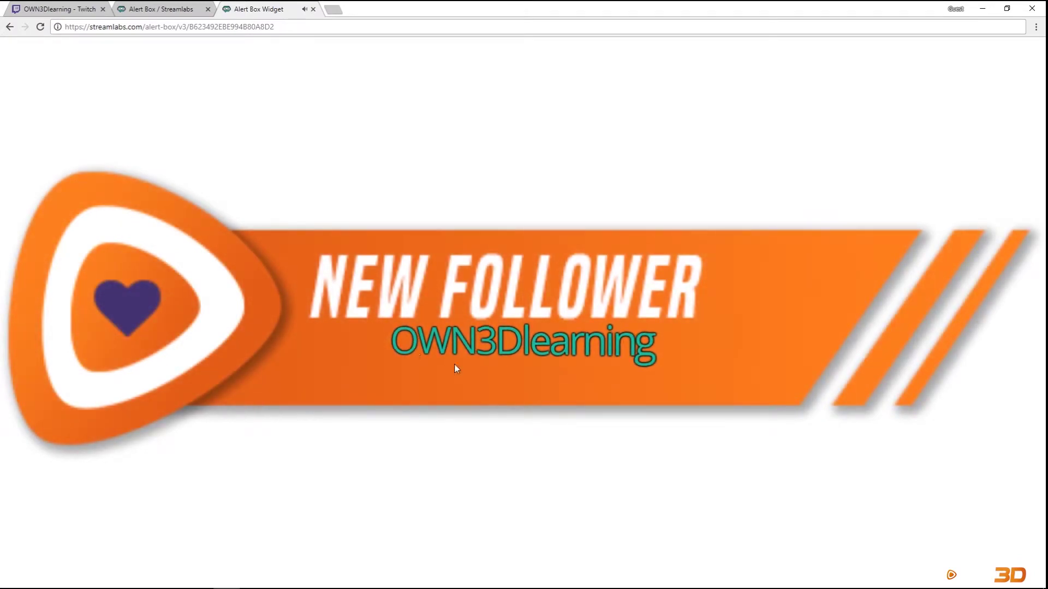
pyautogui.click(167, 4)
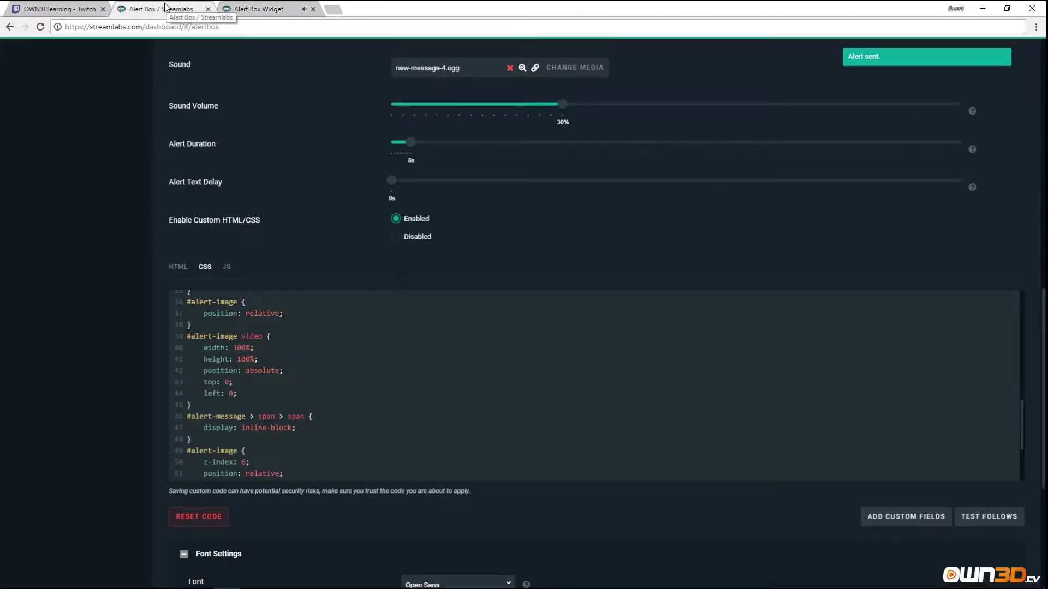
pyautogui.scroll(-3, 328, 327)
pyautogui.scroll(-4, 323, 552)
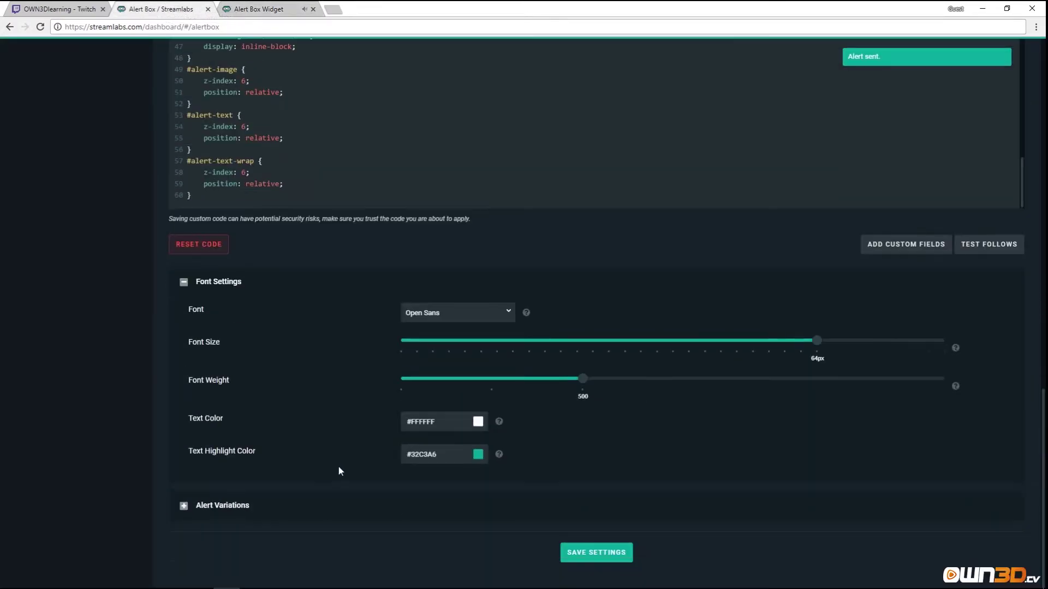
# Expand Alert Variations, start a new variation, then cancel it in the Edit Variation dialog.
pyautogui.click(181, 511)
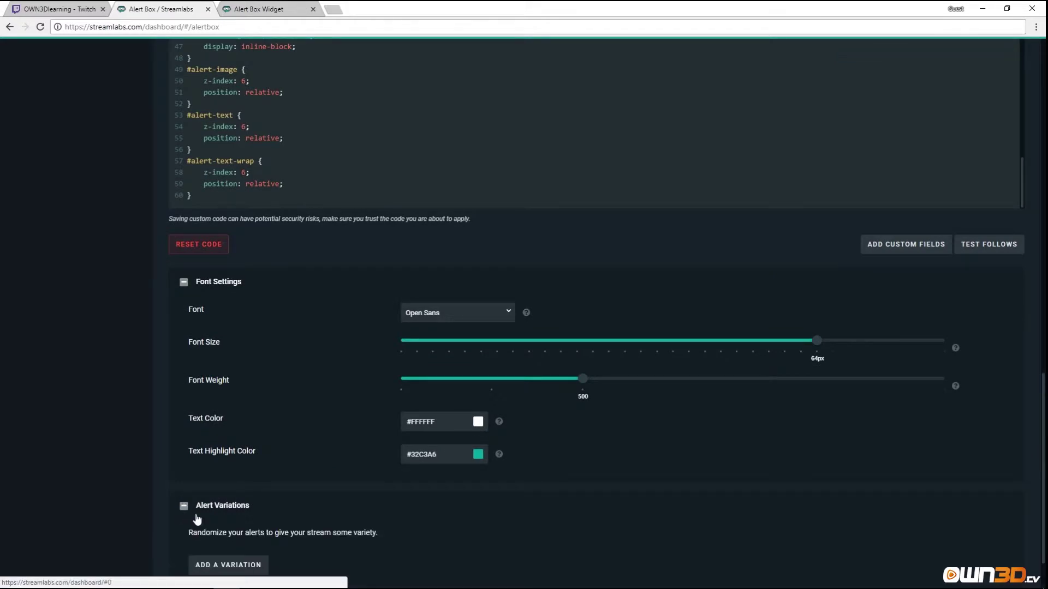
pyautogui.scroll(-2, 351, 509)
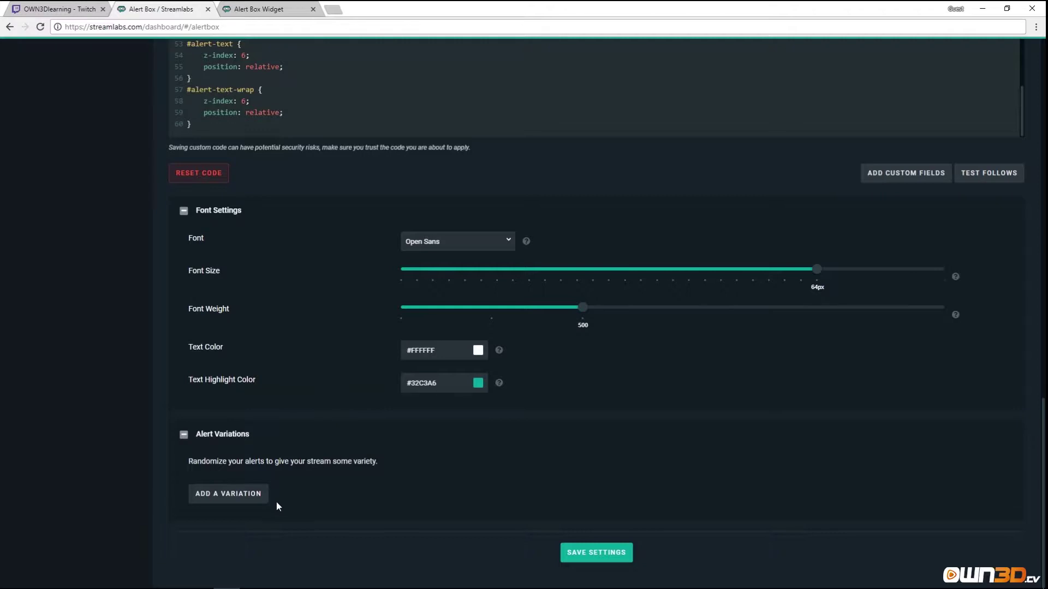
pyautogui.click(244, 501)
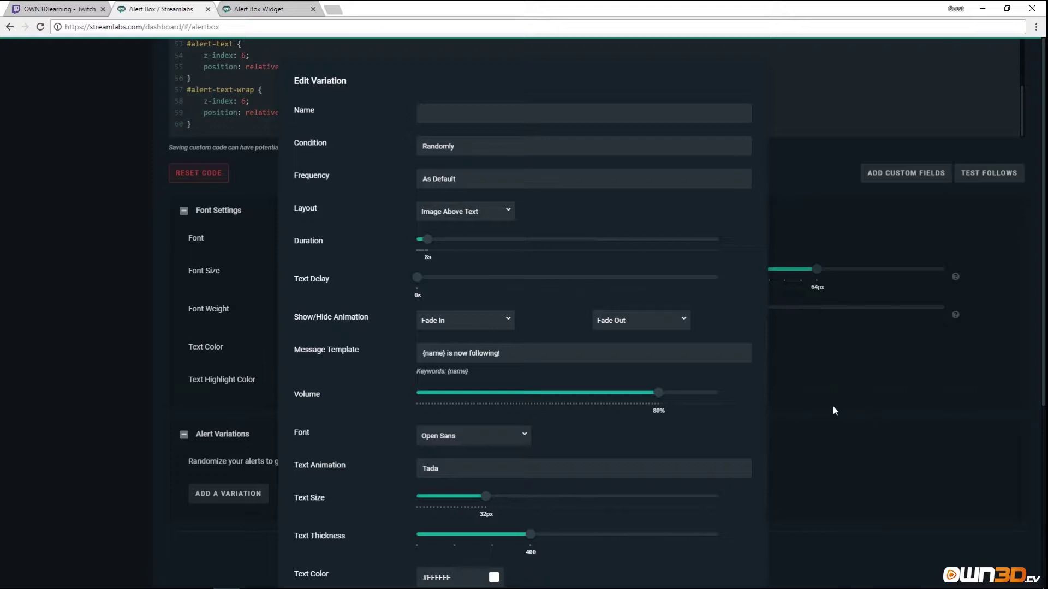
pyautogui.scroll(-4, 587, 369)
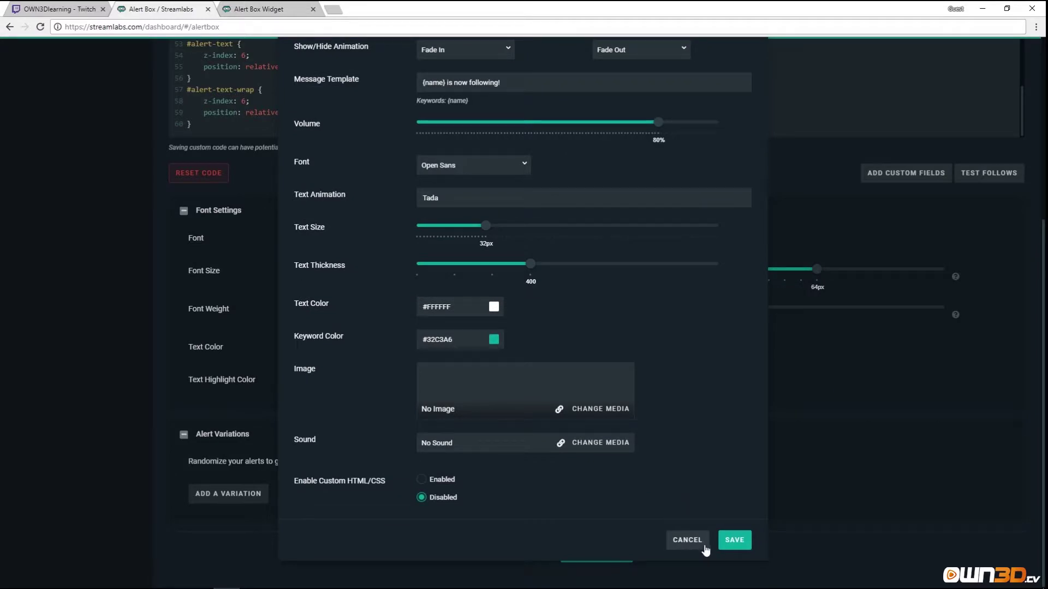
pyautogui.click(694, 543)
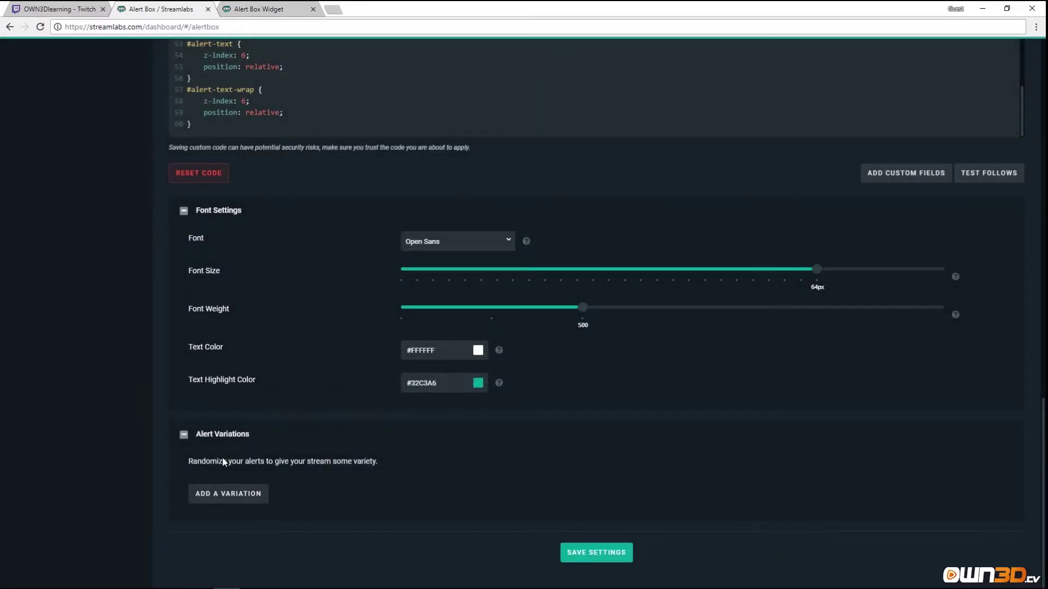
# Collapse Alert Variations and save the Alert Box settings, confirming 'Alertbox updated.'.
pyautogui.click(183, 434)
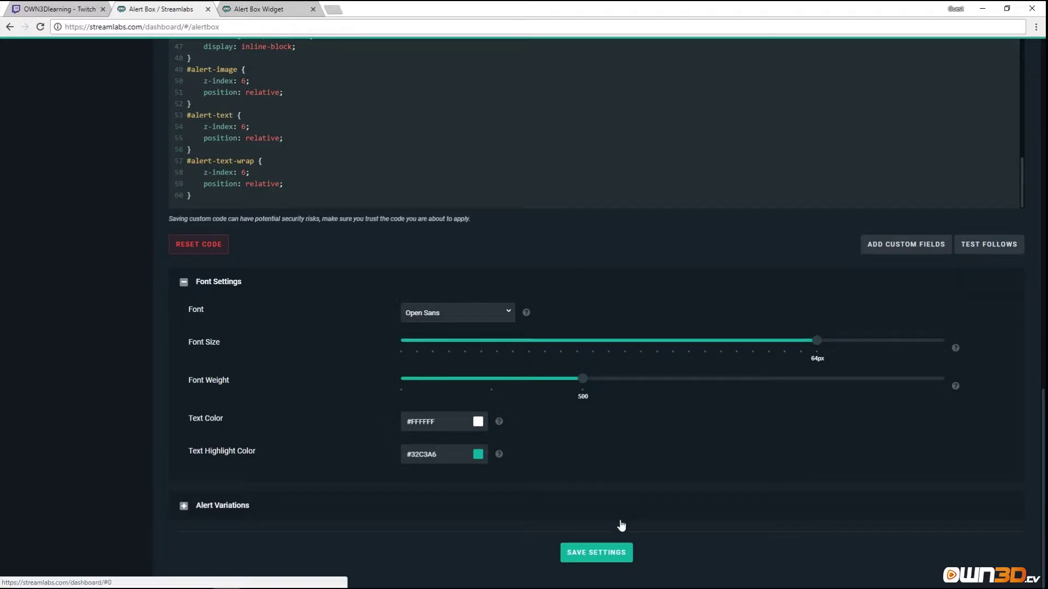
pyautogui.click(597, 553)
pyautogui.scroll(7, 334, 384)
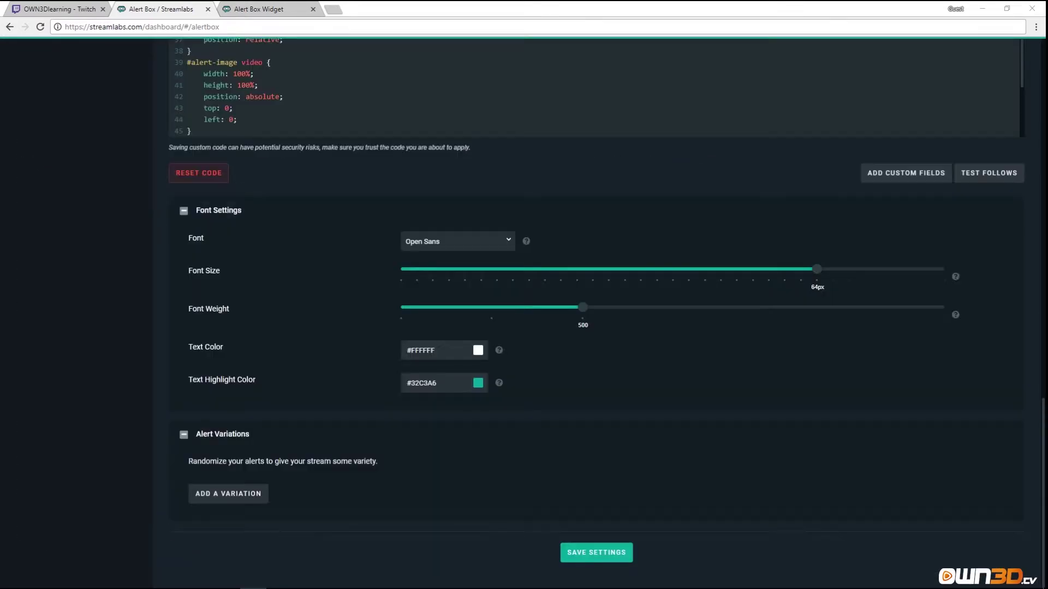
pyautogui.scroll(15, 372, 358)
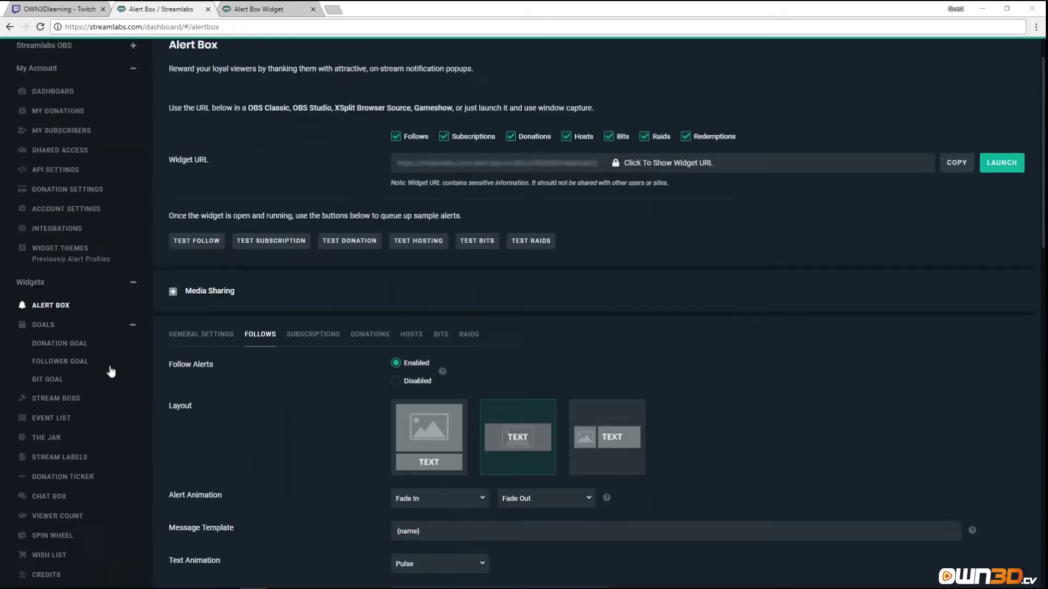
# Switch to Subscriptions and review its default.gif image, default.ogg sound and other settings.
pyautogui.click(311, 388)
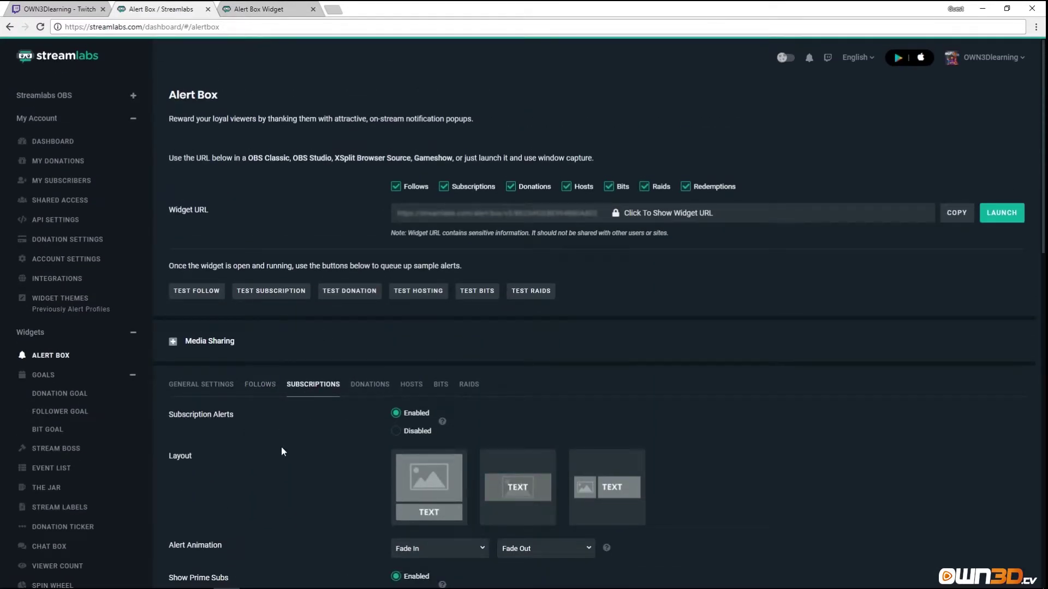
pyautogui.scroll(-2, 305, 431)
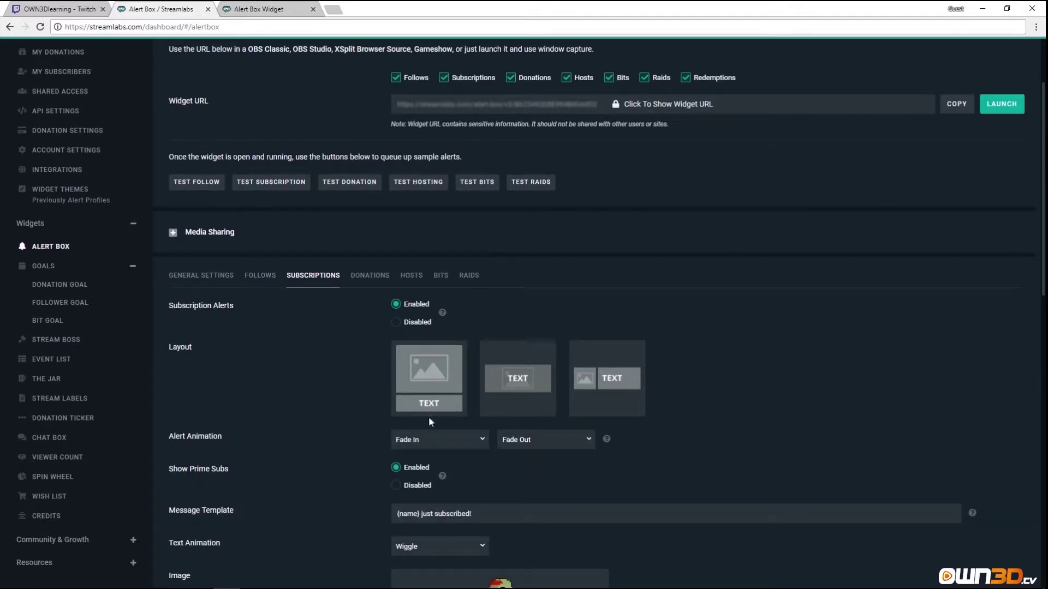
pyautogui.scroll(-3, 286, 441)
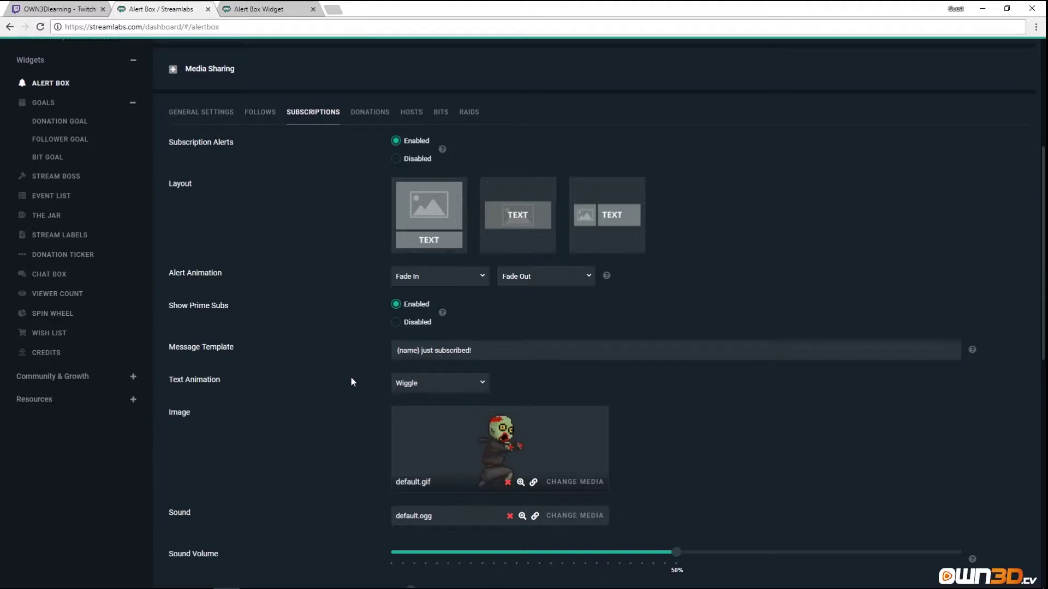
pyautogui.scroll(-2, 340, 402)
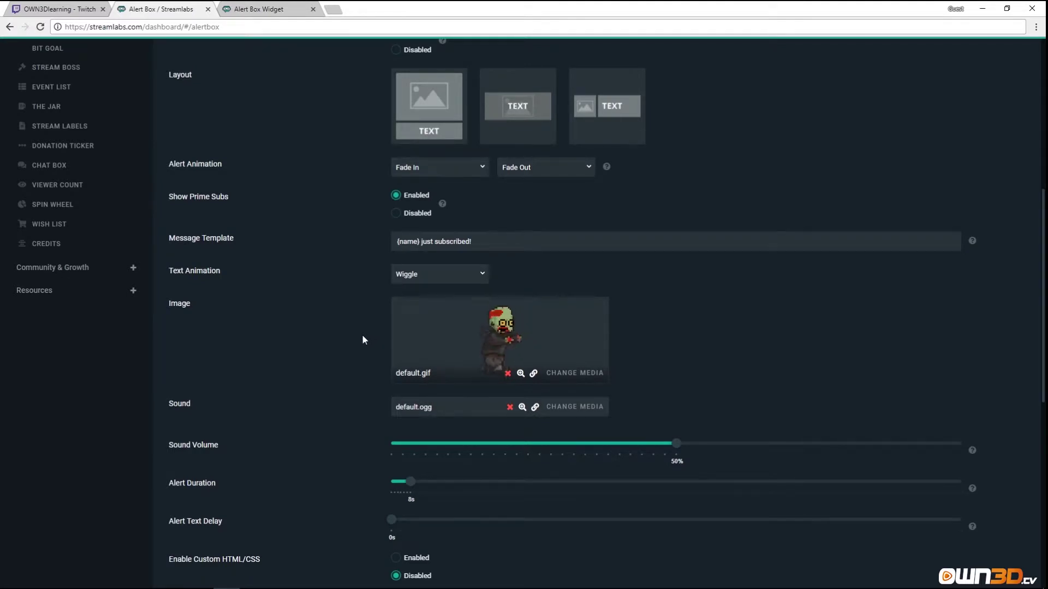
pyautogui.scroll(-3, 355, 371)
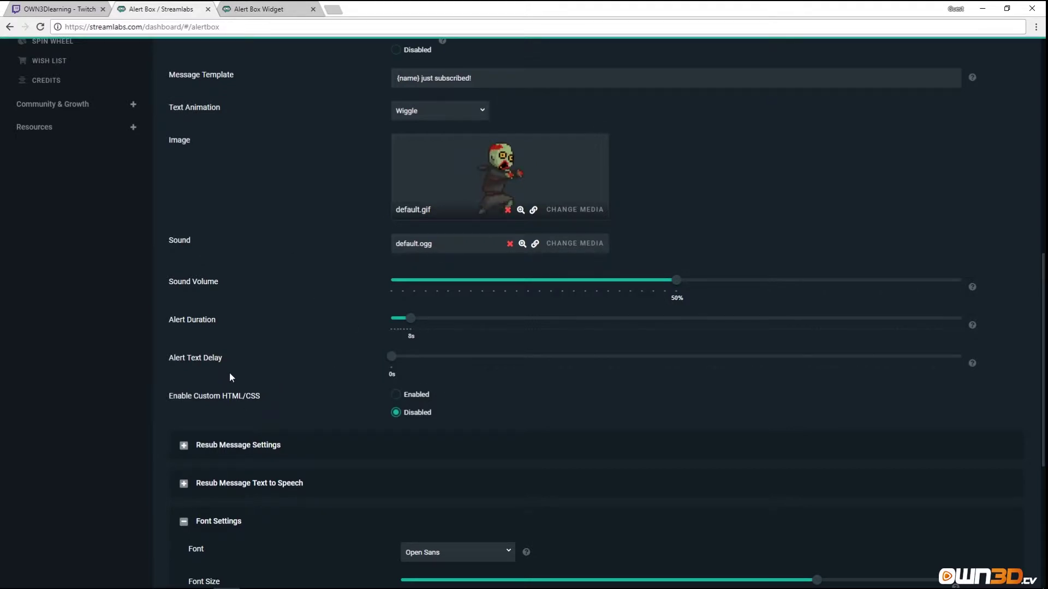
pyautogui.scroll(2, 313, 397)
pyautogui.scroll(-2, 313, 400)
# Leave subscription custom HTML/CSS disabled and lower the sound volume from 50% to 42%.
pyautogui.click(394, 395)
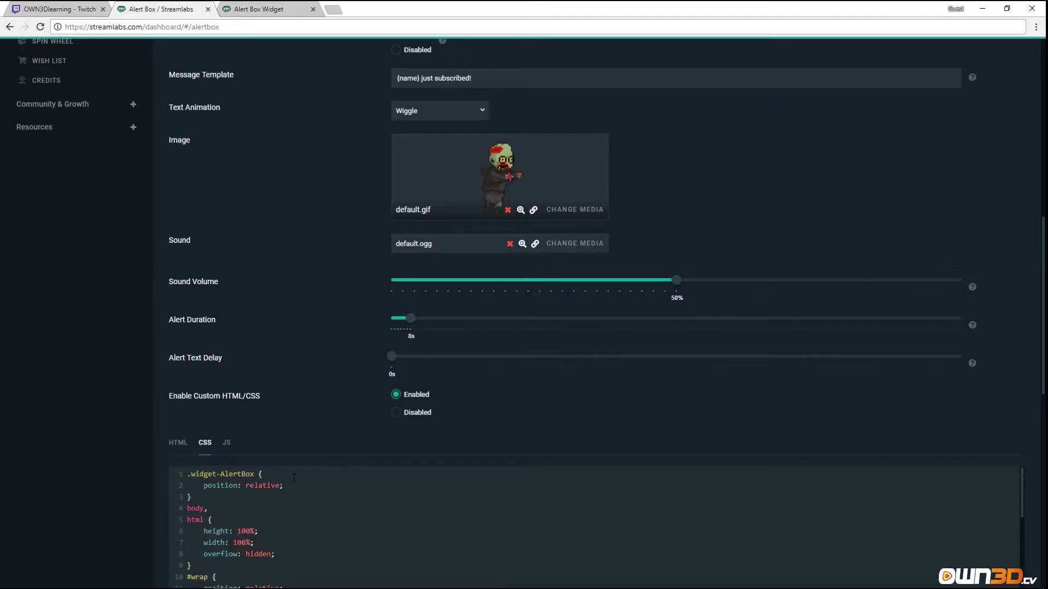
pyautogui.click(396, 413)
pyautogui.scroll(2, 313, 317)
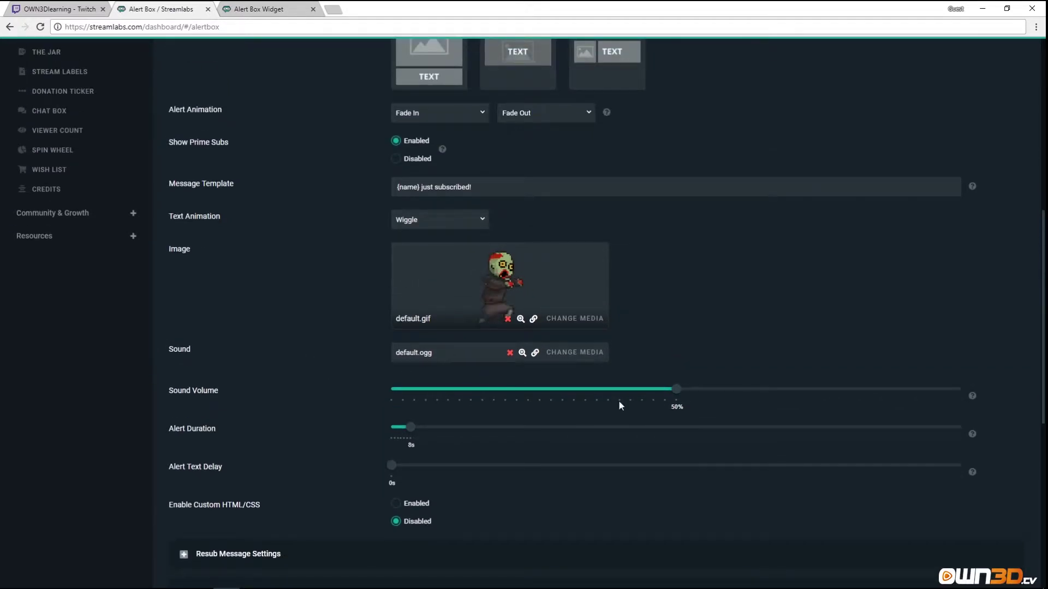
pyautogui.moveTo(677, 392); pyautogui.dragTo(631, 399)
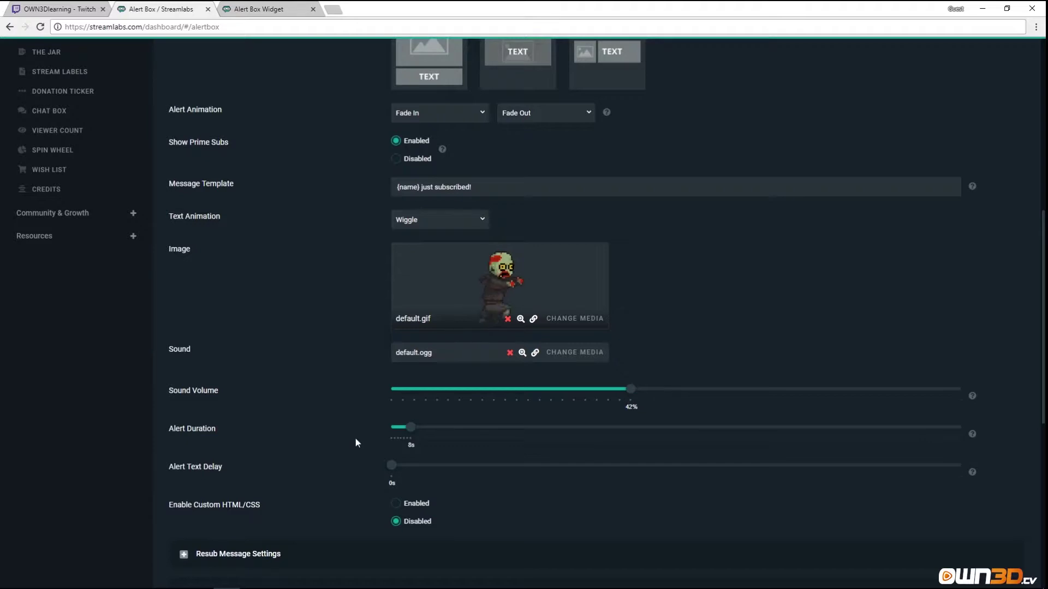
pyautogui.scroll(-1, 299, 427)
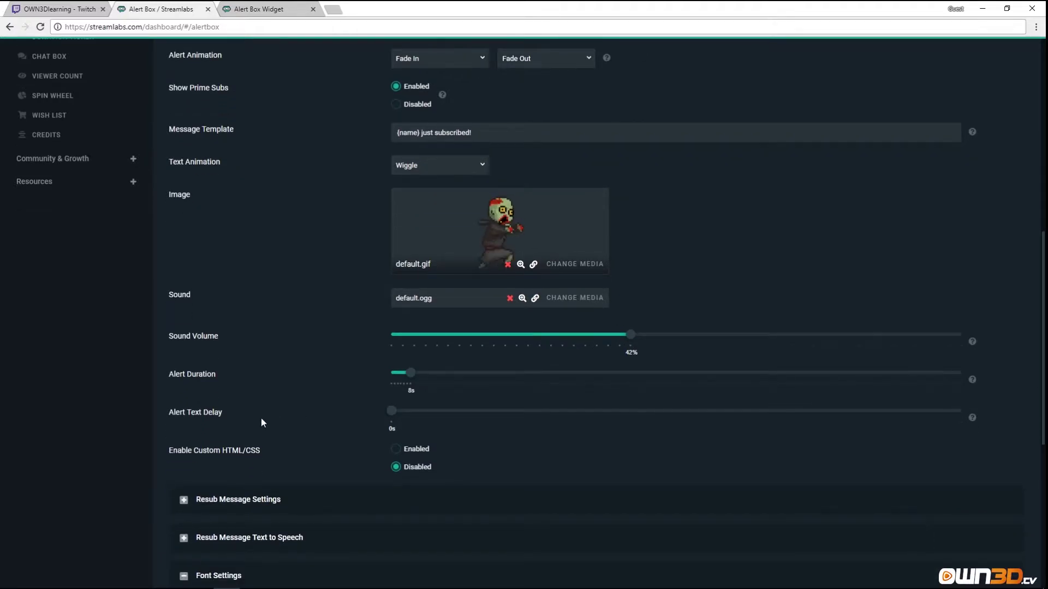
pyautogui.scroll(-1, 273, 407)
pyautogui.scroll(4, 273, 407)
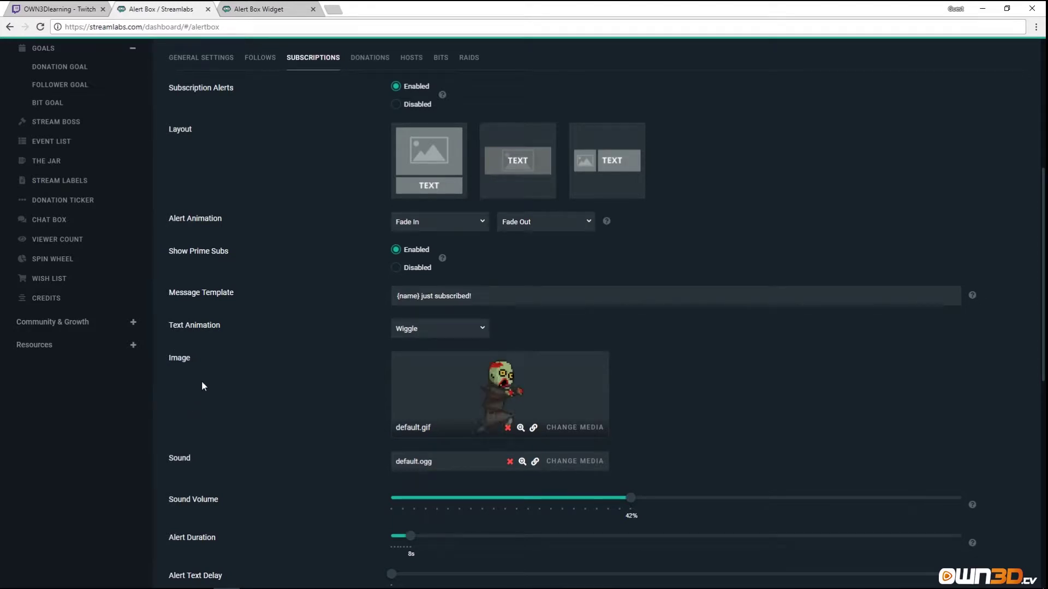
pyautogui.scroll(-6, 206, 381)
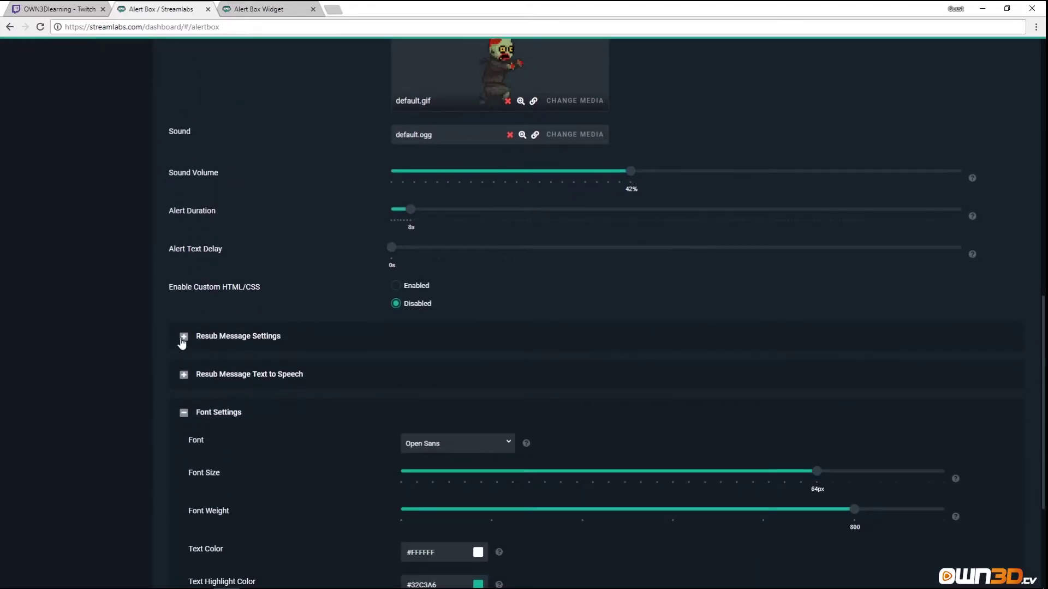
# Enable Resub Message Text to Speech (76% volume) under Resub Message Settings and save.
pyautogui.click(225, 337)
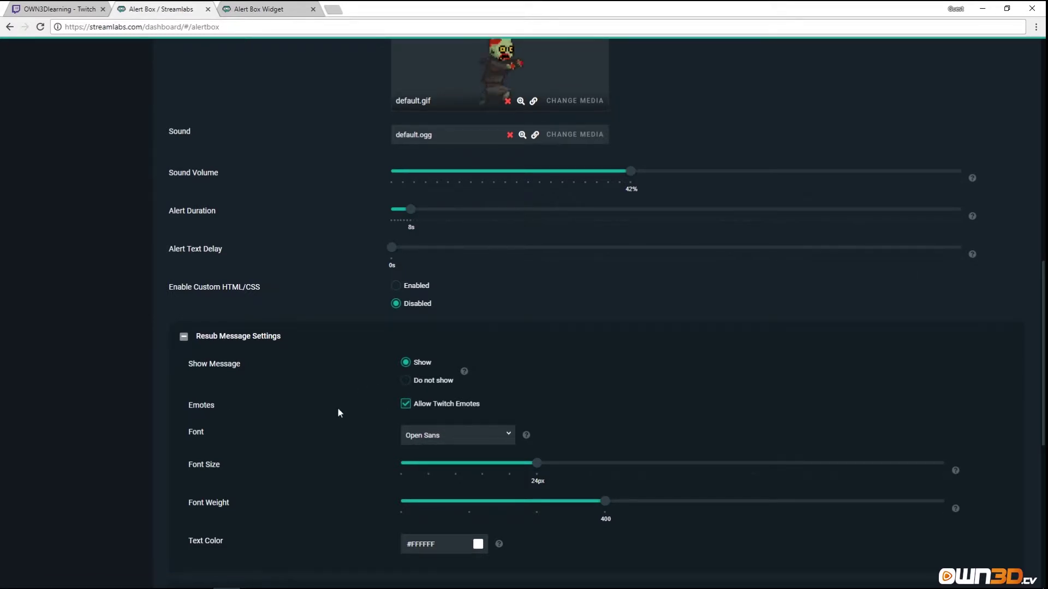
pyautogui.scroll(-2, 365, 416)
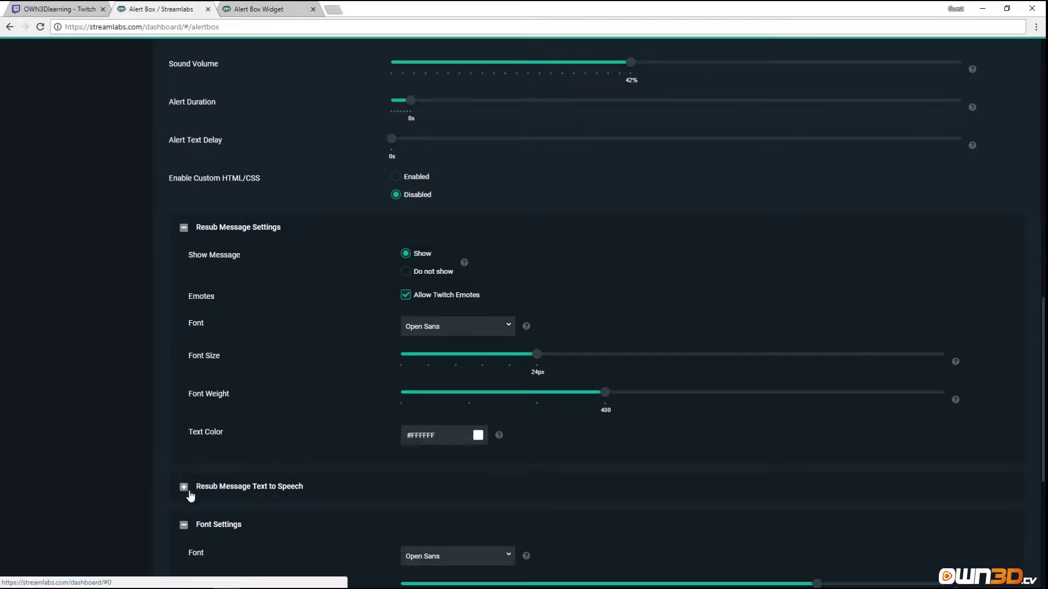
pyautogui.click(184, 487)
pyautogui.scroll(-3, 318, 468)
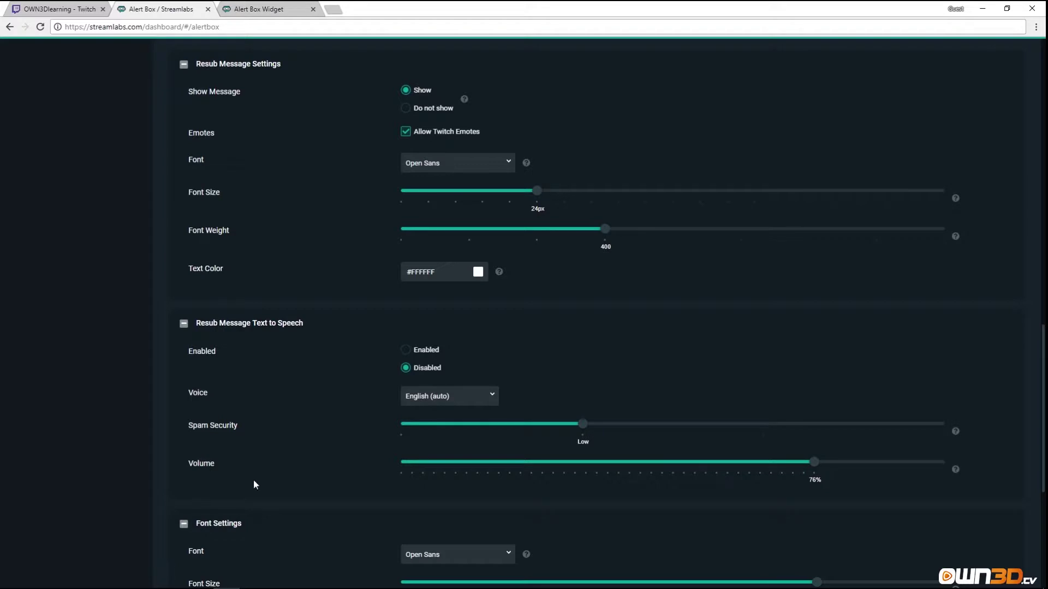
pyautogui.click(406, 351)
pyautogui.scroll(-5, 377, 480)
pyautogui.click(596, 552)
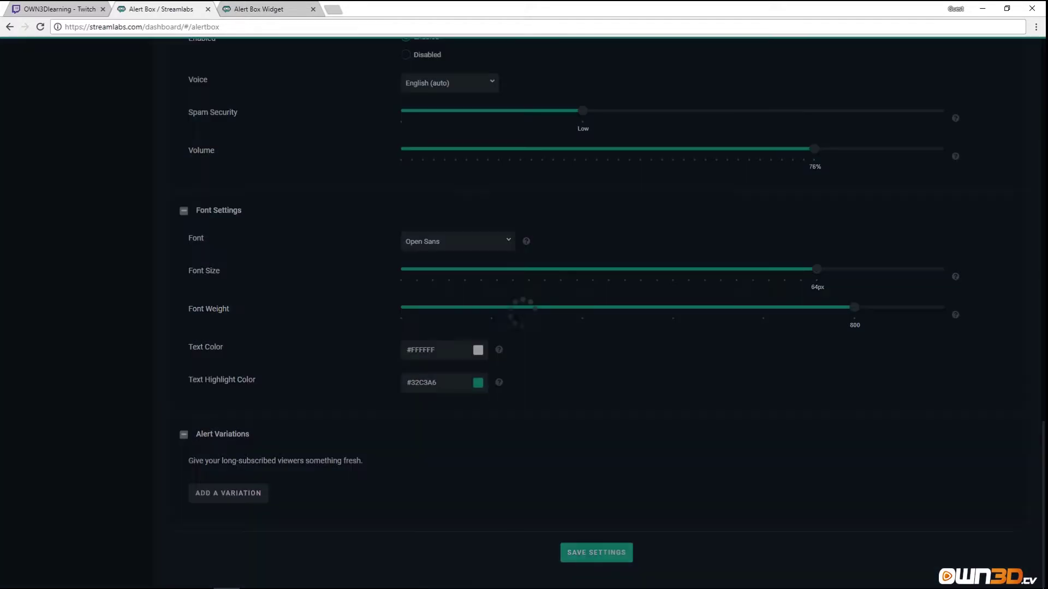
pyautogui.scroll(5, 447, 458)
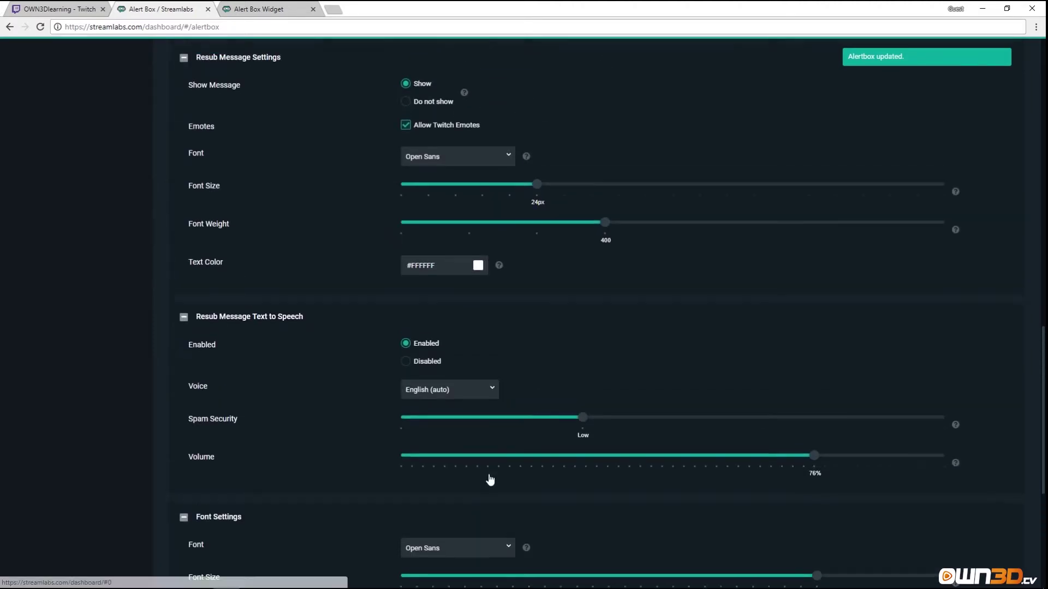
pyautogui.scroll(1, 490, 479)
pyautogui.scroll(15, 307, 394)
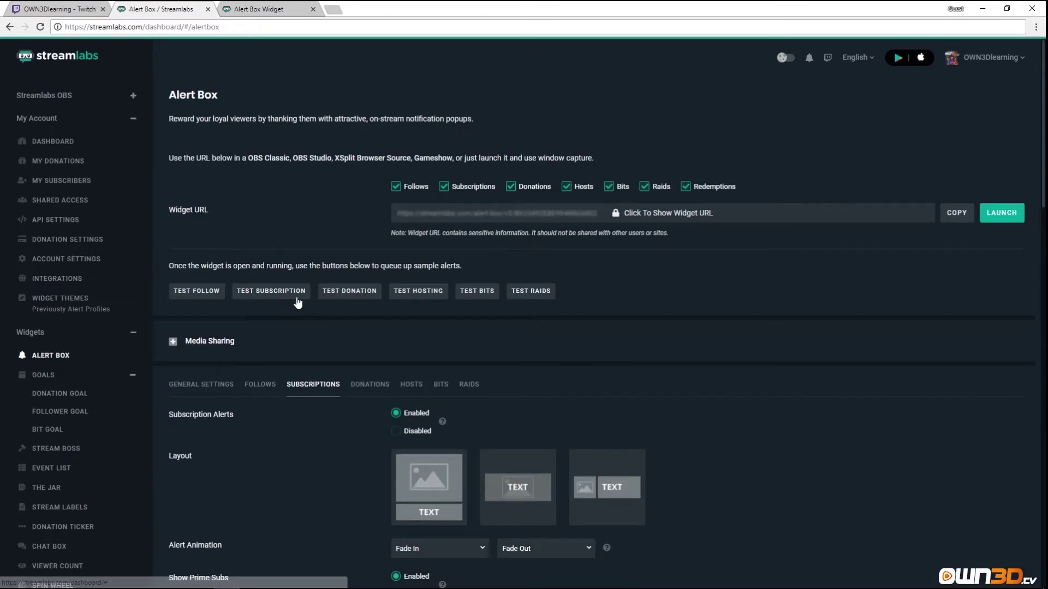
# Queue a test subscription, then reload the Alert Box Widget page from its address bar.
pyautogui.click(262, 292)
pyautogui.click(268, 10)
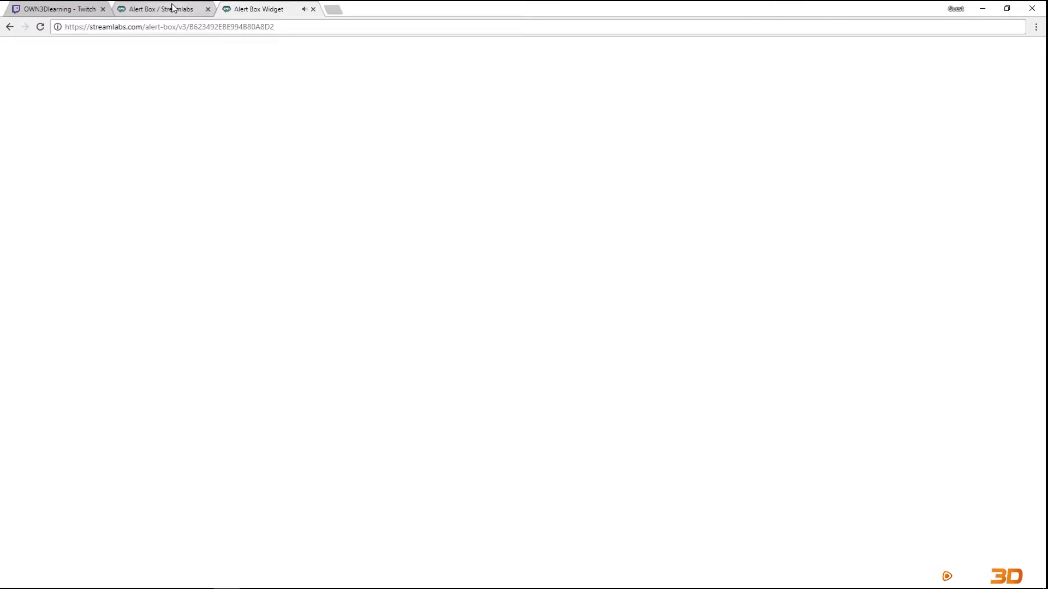
pyautogui.click(171, 9)
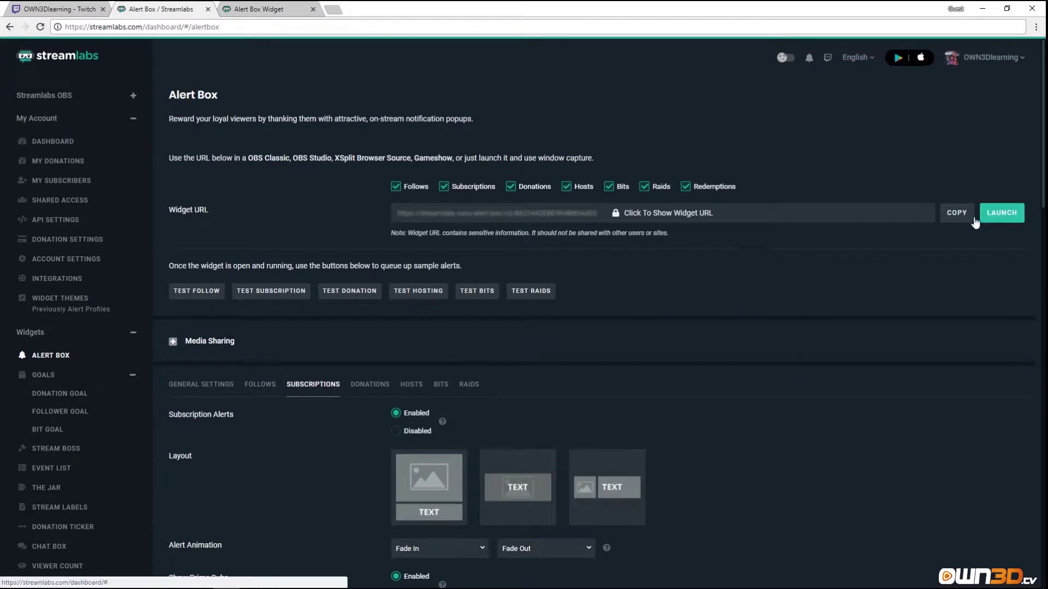
pyautogui.hotkey('ctrl', 'Tab')
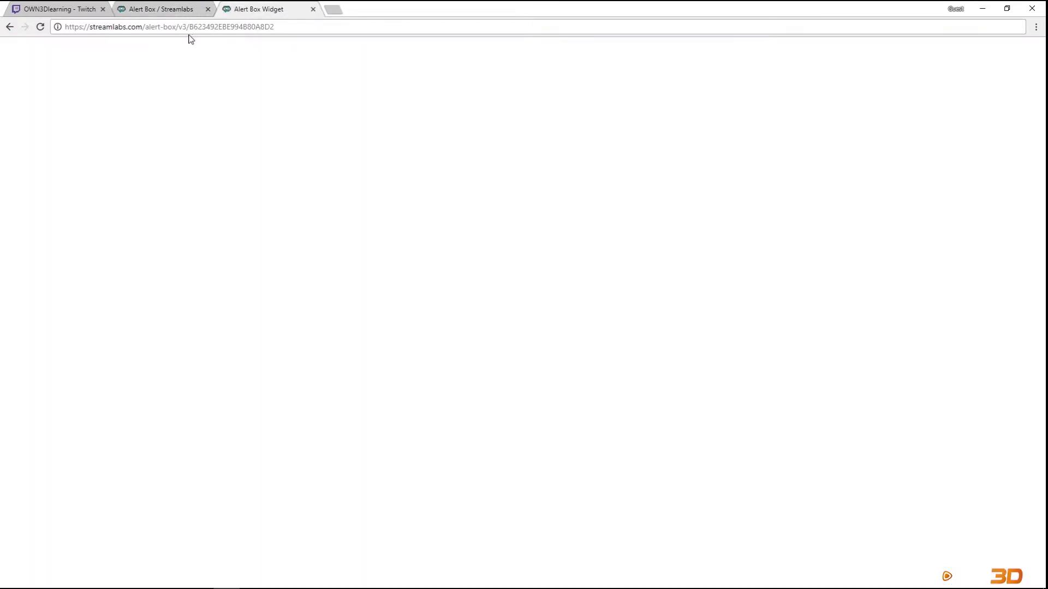
pyautogui.click(229, 30)
pyautogui.press('Return')
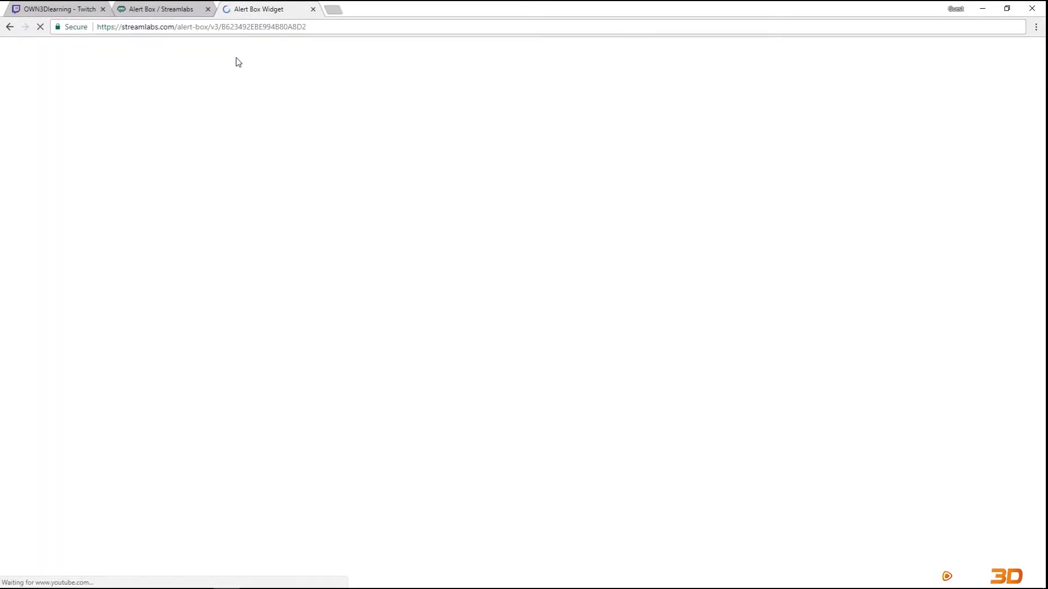
# Send another test subscription and watch the zombie 'just subscribed!' alert in the widget tab.
pyautogui.click(161, 9)
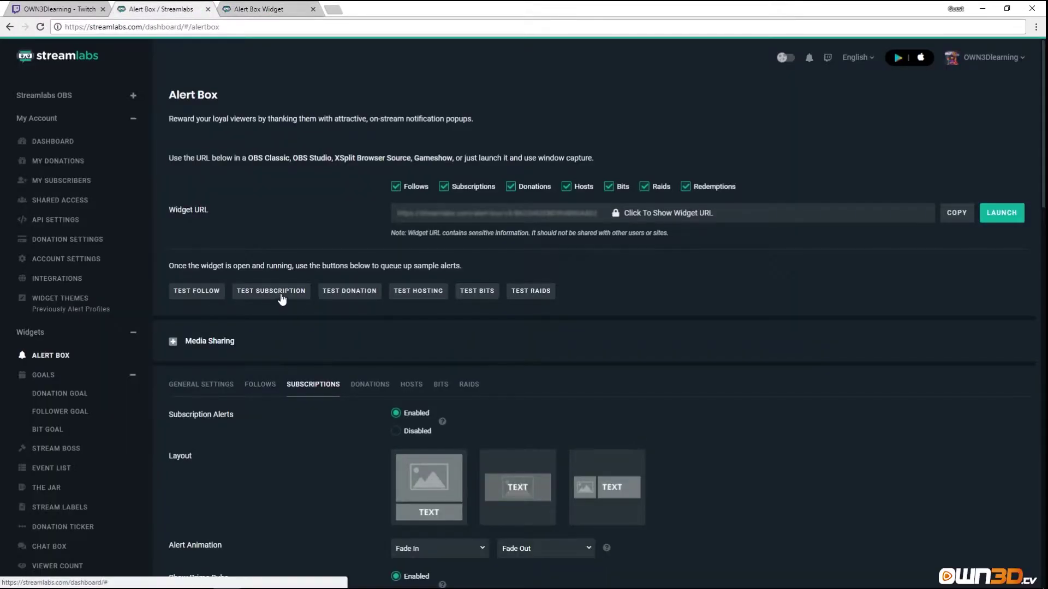
pyautogui.click(271, 290)
pyautogui.click(259, 9)
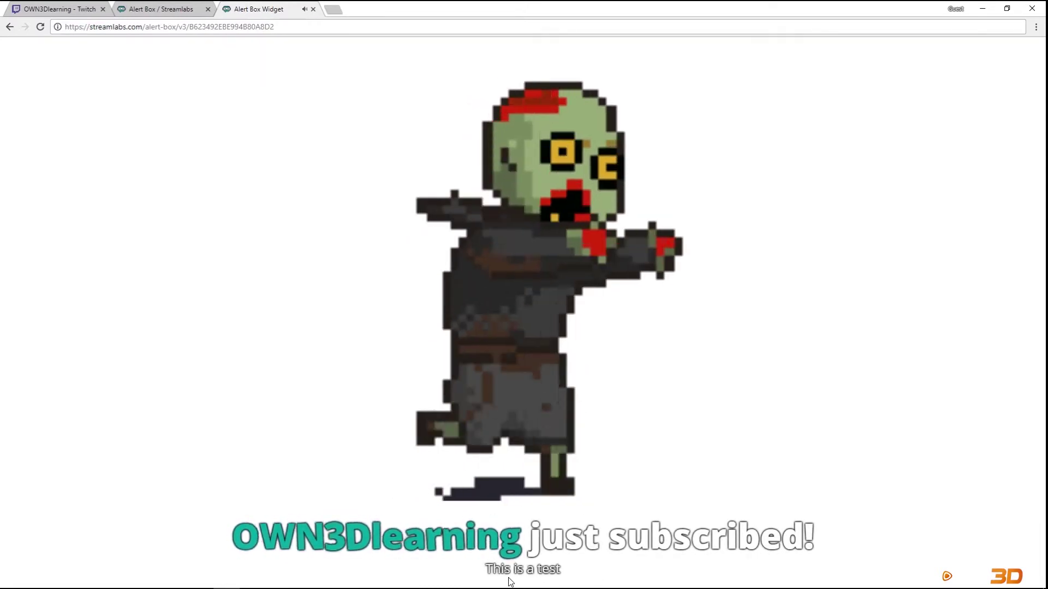
pyautogui.click(143, 10)
pyautogui.scroll(-6, 292, 343)
pyautogui.scroll(-6, 290, 349)
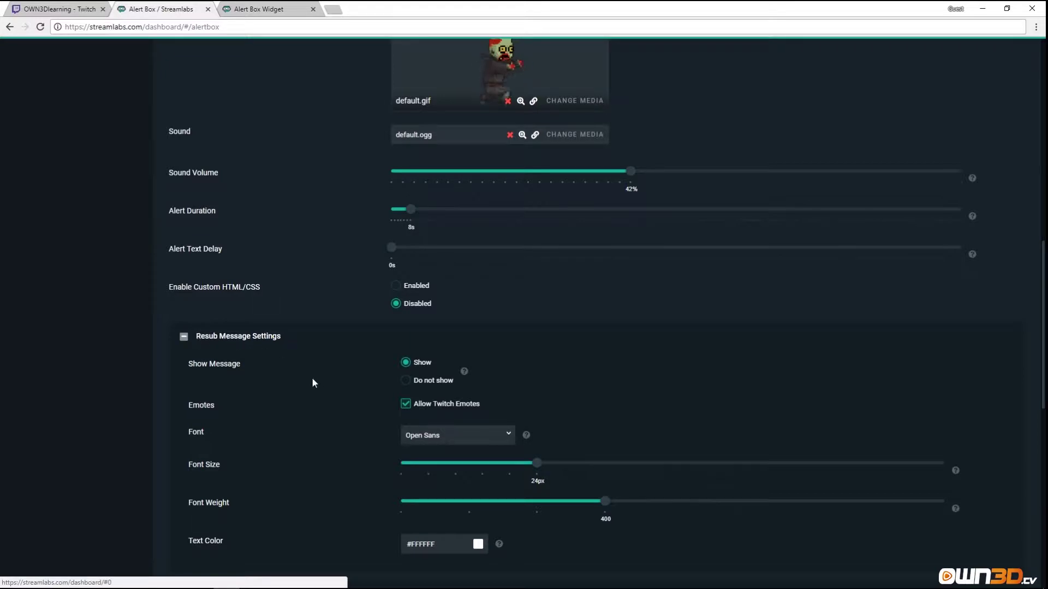
pyautogui.scroll(-4, 319, 392)
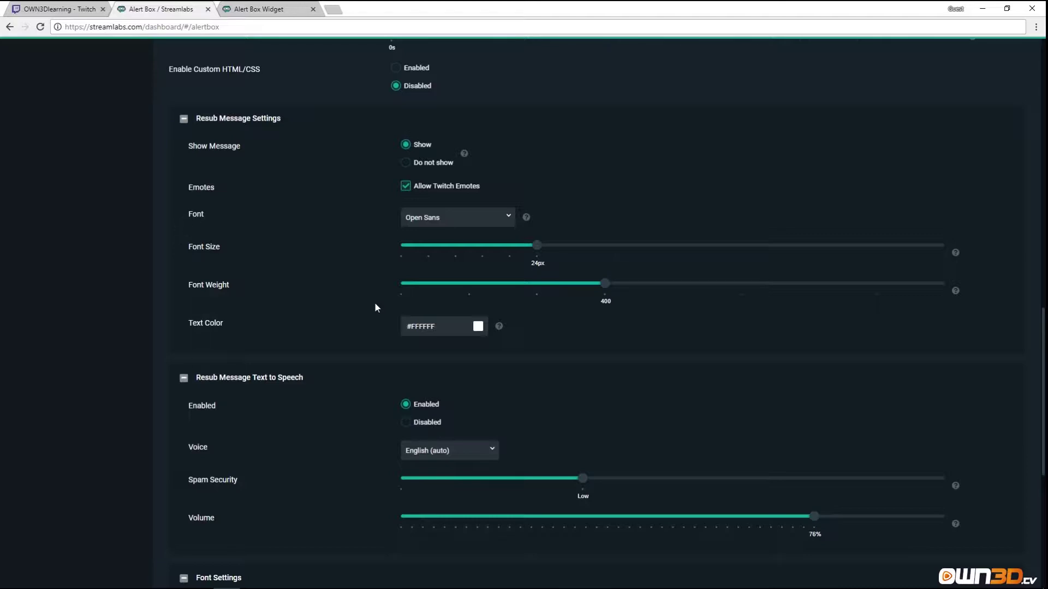
pyautogui.scroll(-1, 365, 339)
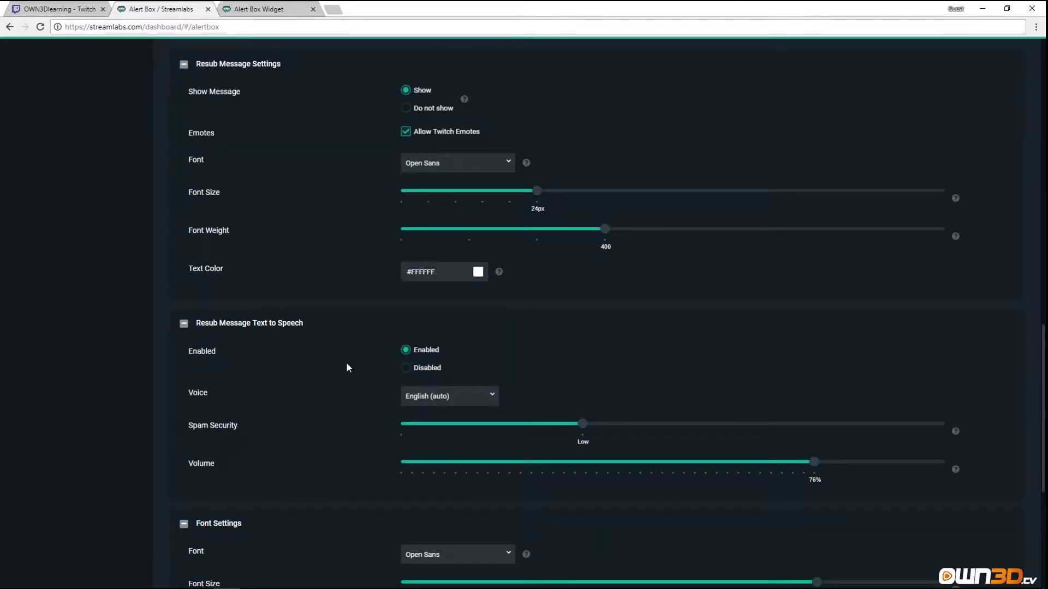
pyautogui.scroll(-5, 345, 371)
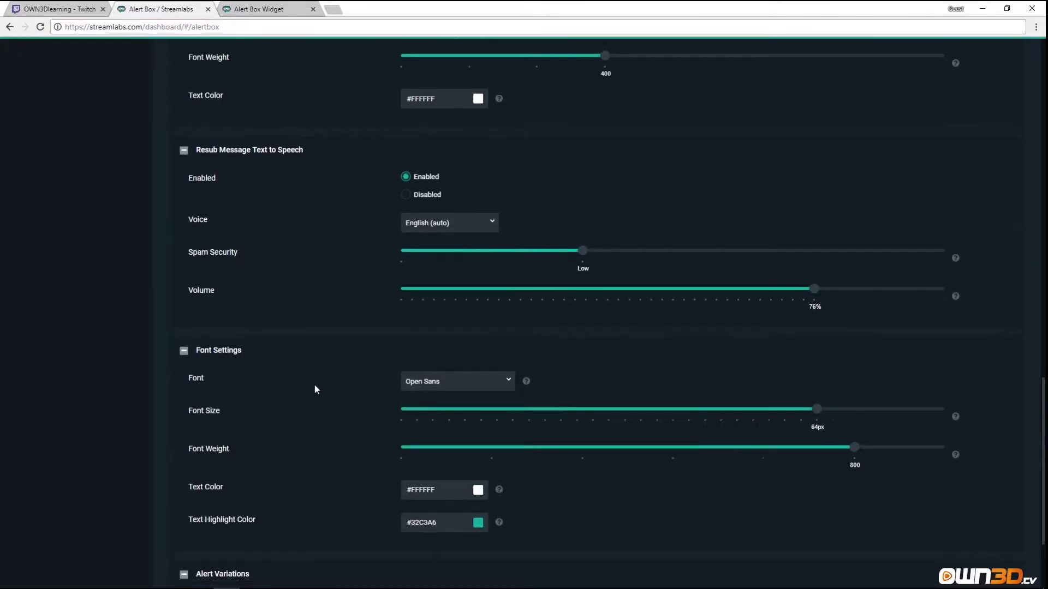
pyautogui.scroll(-1, 321, 442)
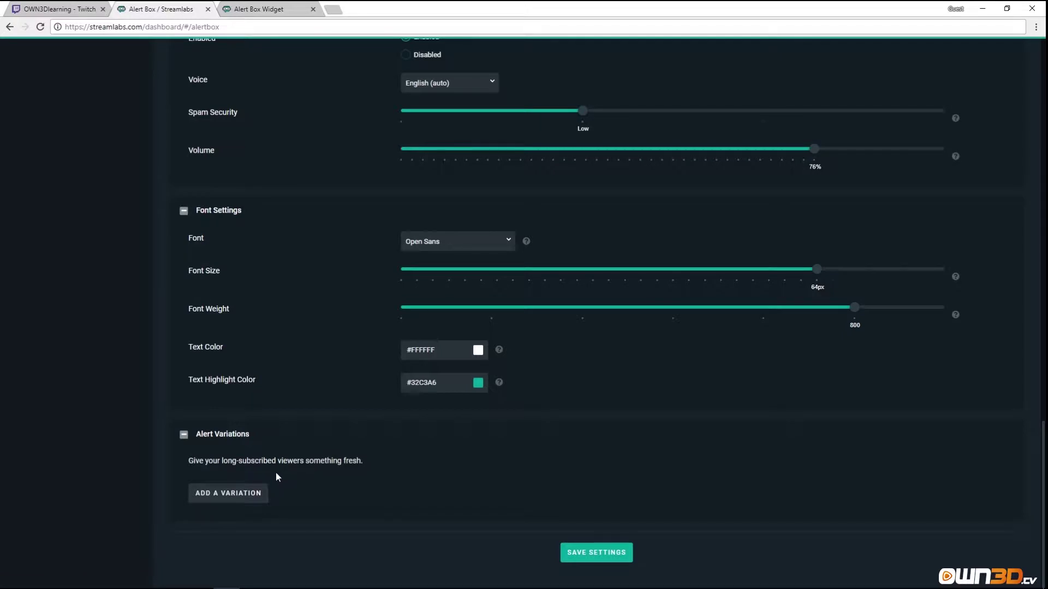
pyautogui.scroll(4, 300, 418)
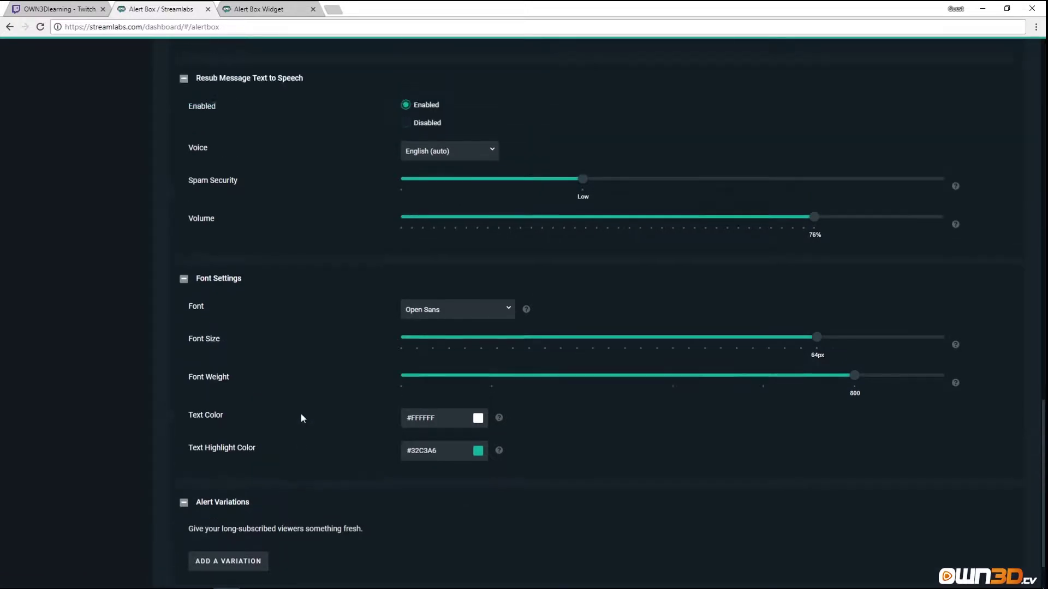
pyautogui.scroll(-4, 283, 437)
# Add a variation named '3 months +' with condition 'Months subscribed is at least' 3.
pyautogui.click(240, 499)
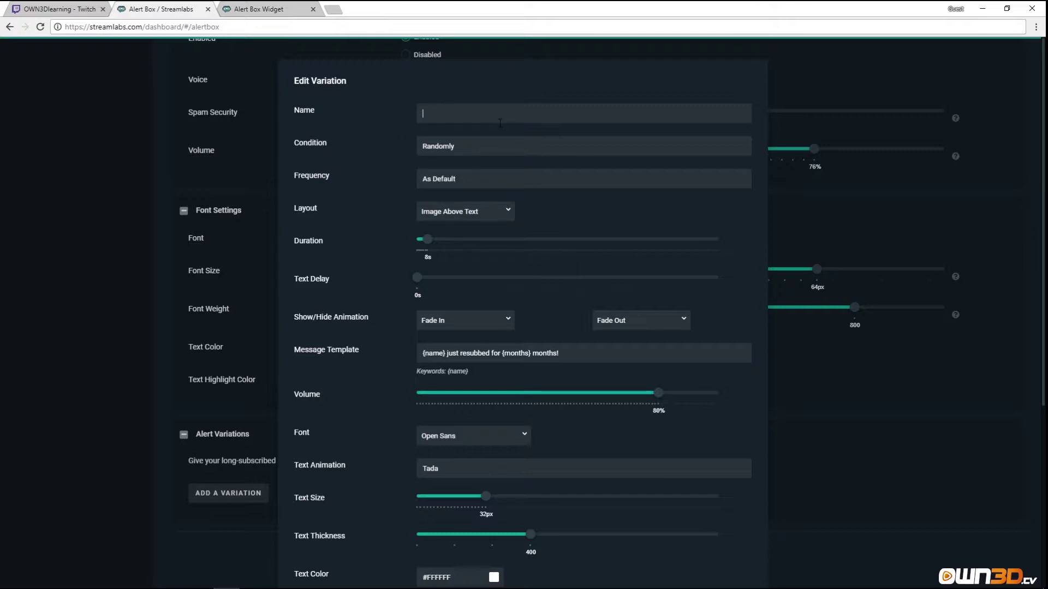
pyautogui.write('3 months +')
pyautogui.click(518, 141)
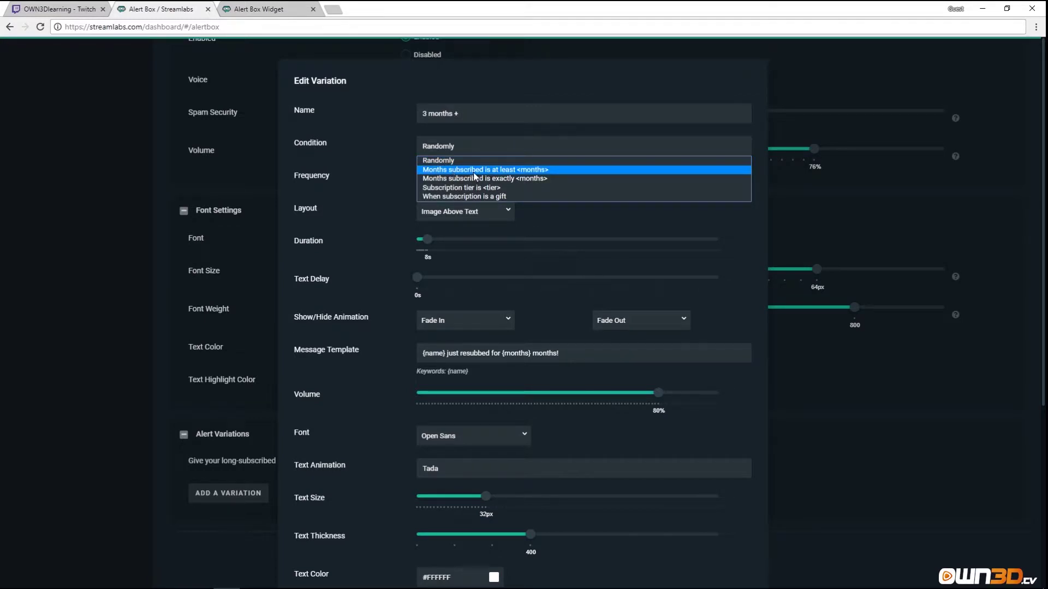
pyautogui.click(505, 170)
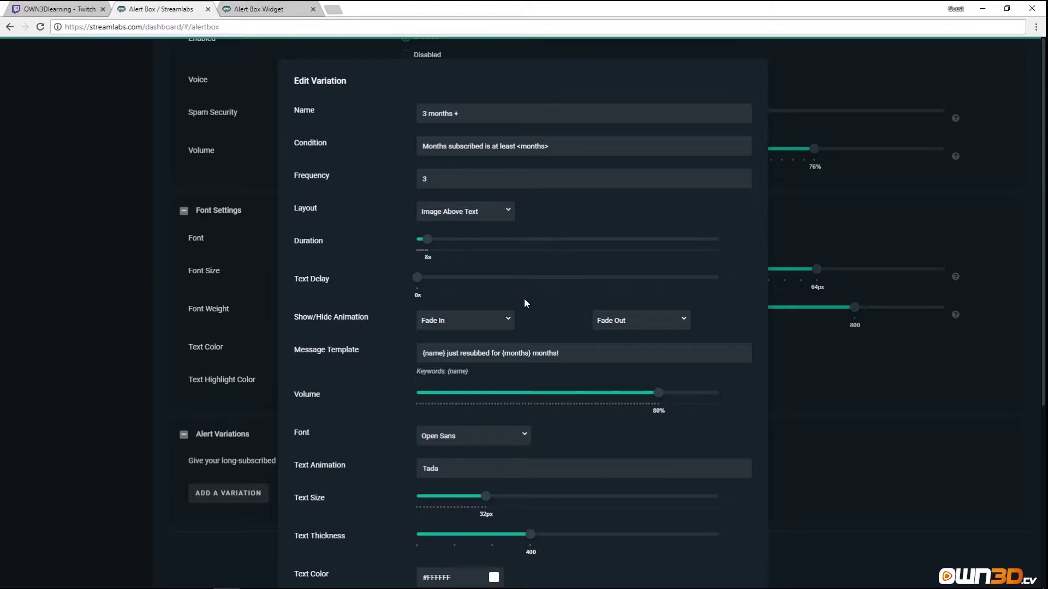
pyautogui.scroll(-2, 524, 298)
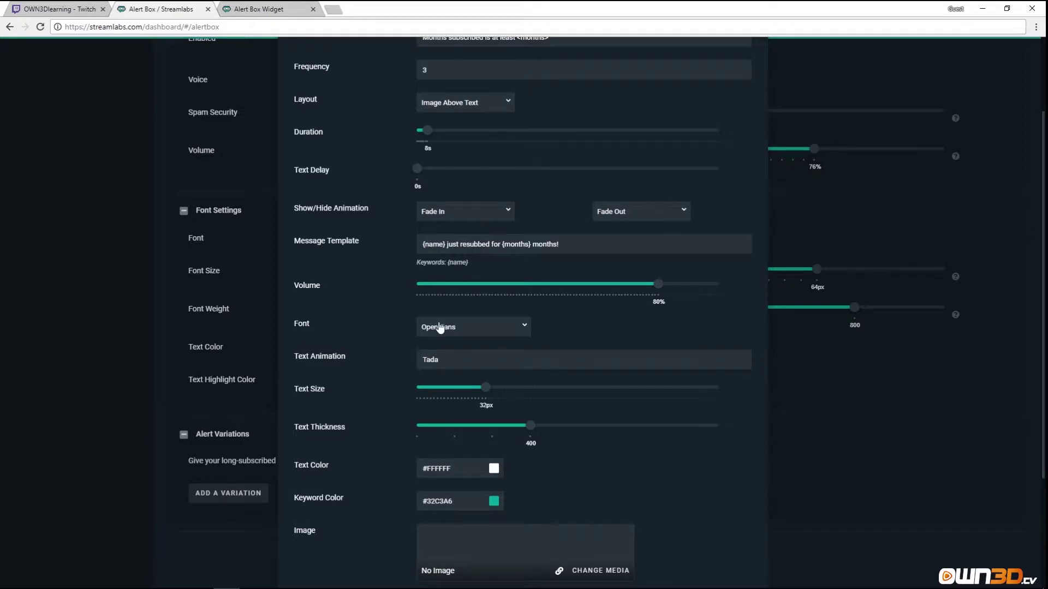
pyautogui.scroll(-2, 464, 321)
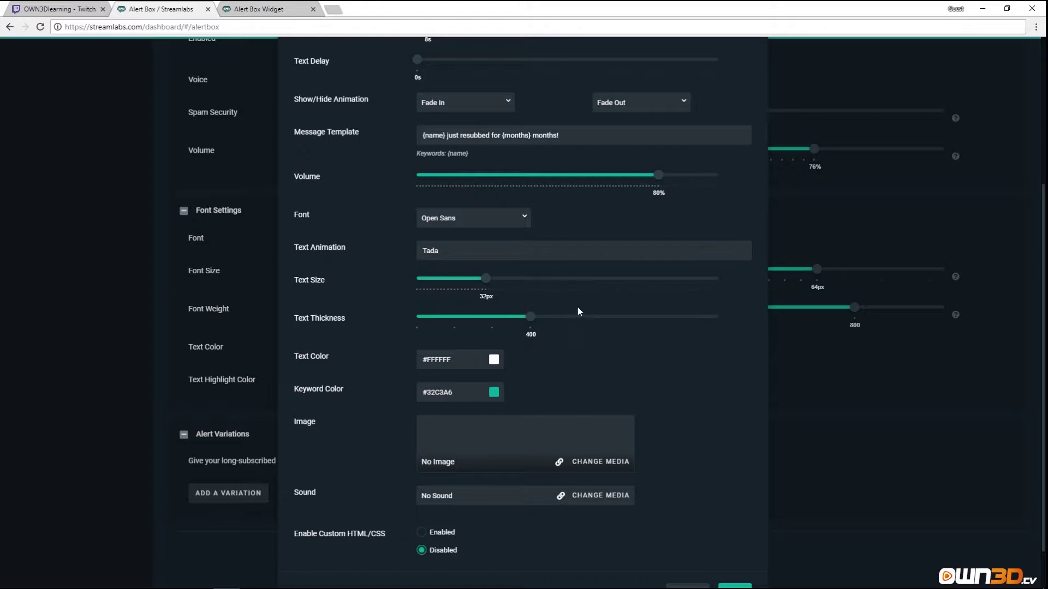
pyautogui.scroll(-1, 584, 312)
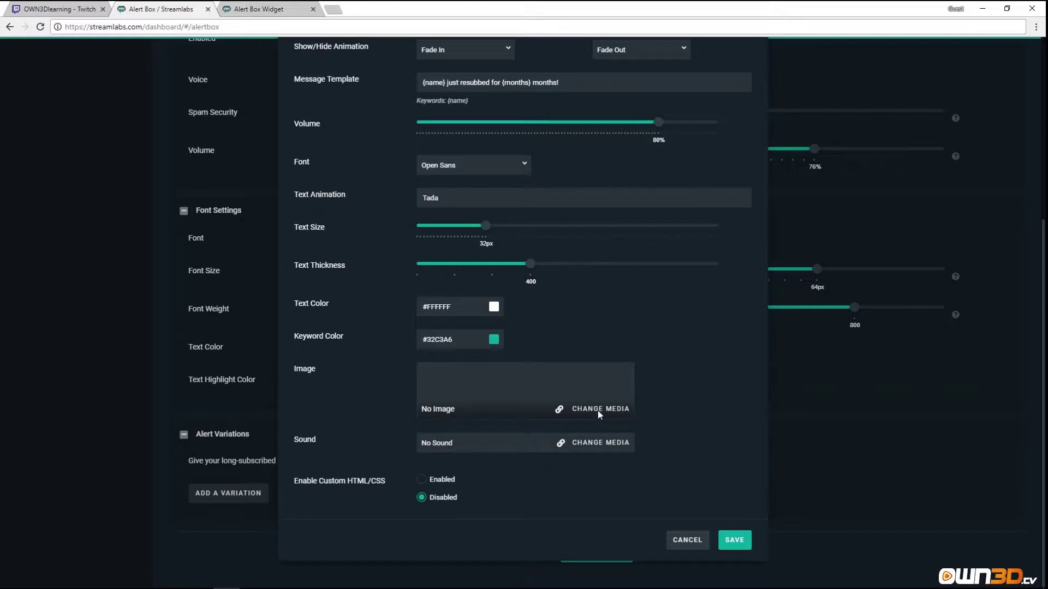
pyautogui.click(583, 411)
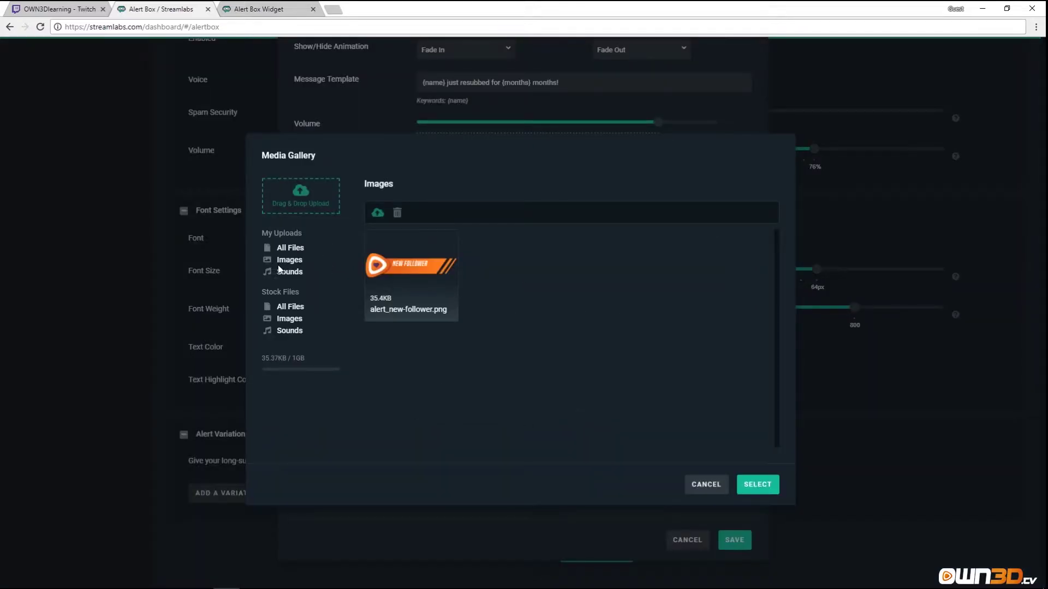
# Select the stock corgi image 2OB43dk.gif from Stock Files > Images for the variation.
pyautogui.click(292, 309)
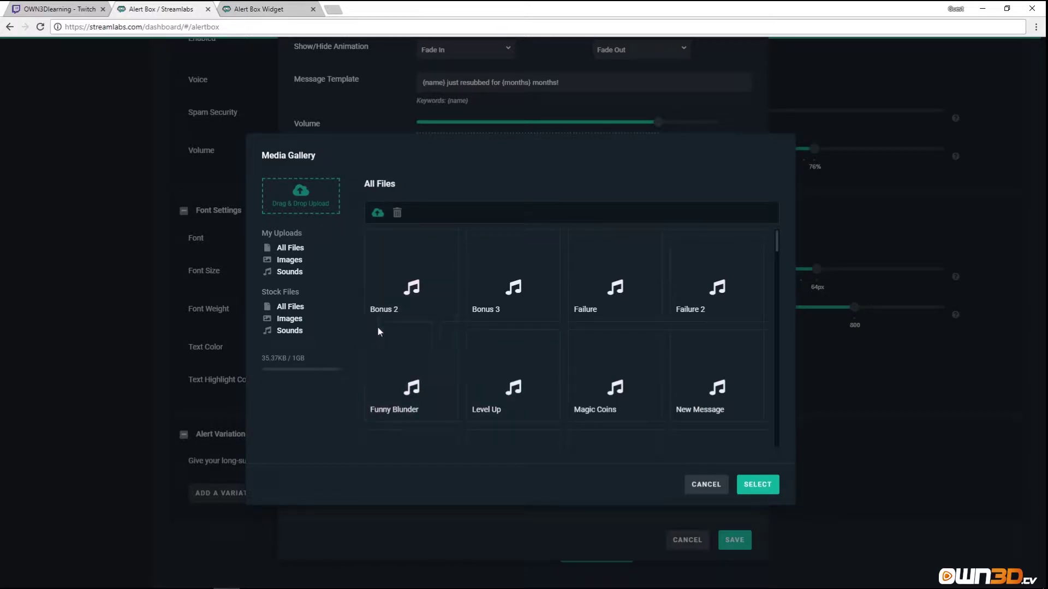
pyautogui.click(289, 319)
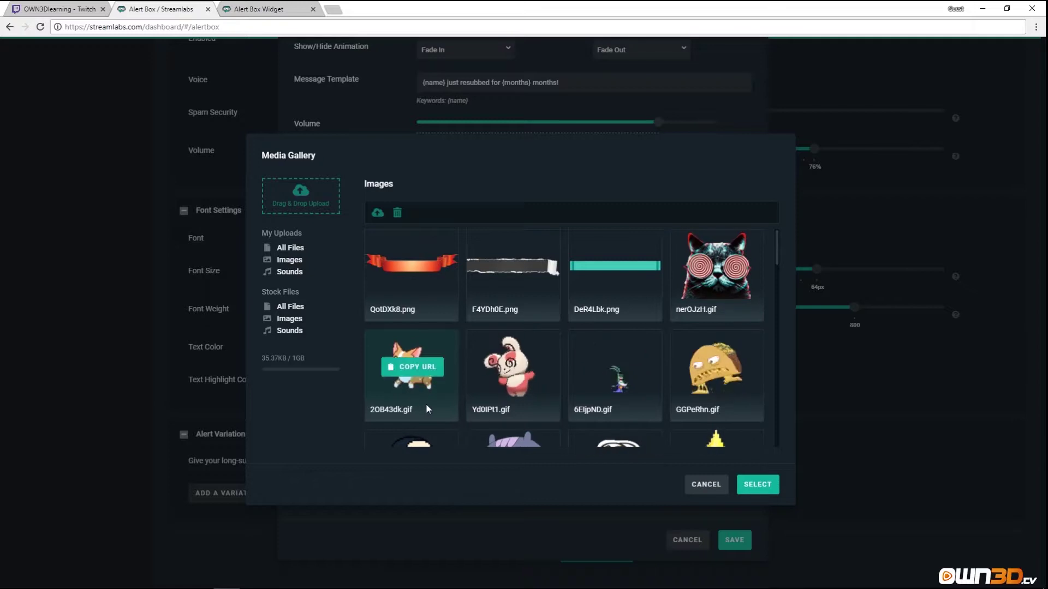
pyautogui.click(426, 404)
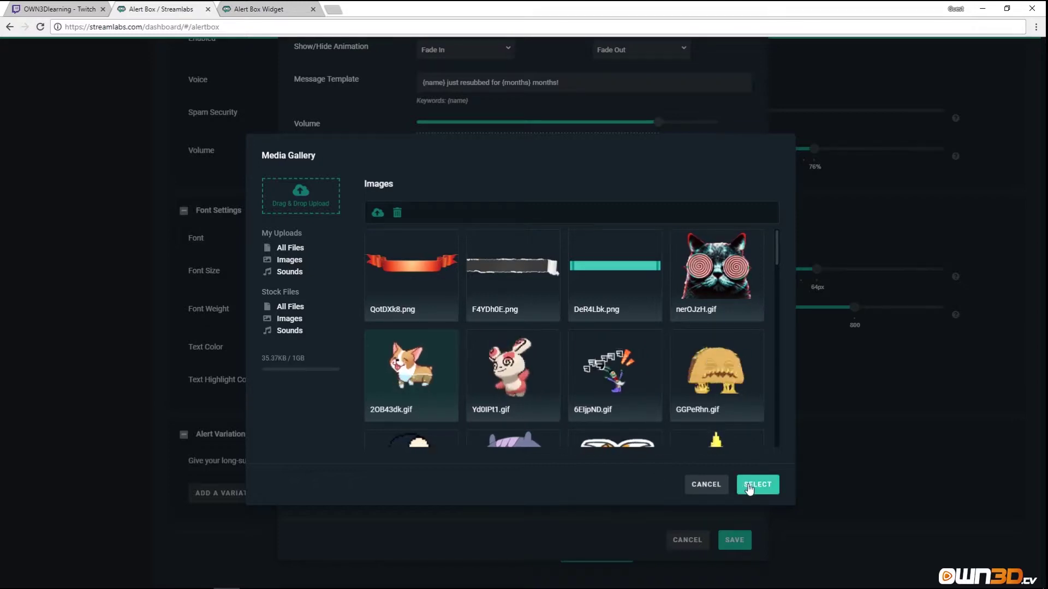
pyautogui.click(758, 484)
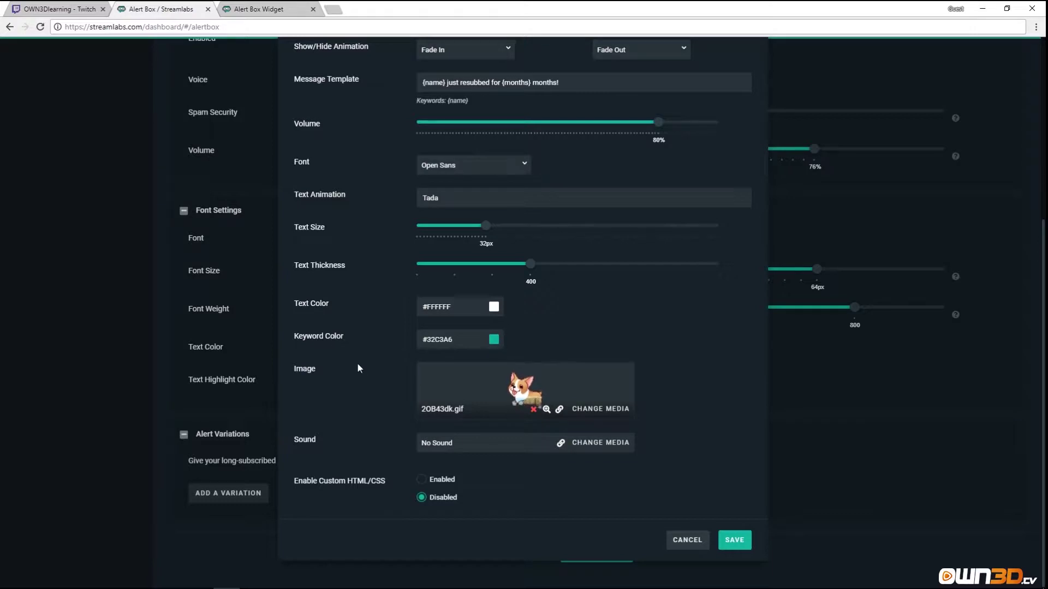
pyautogui.scroll(2, 357, 362)
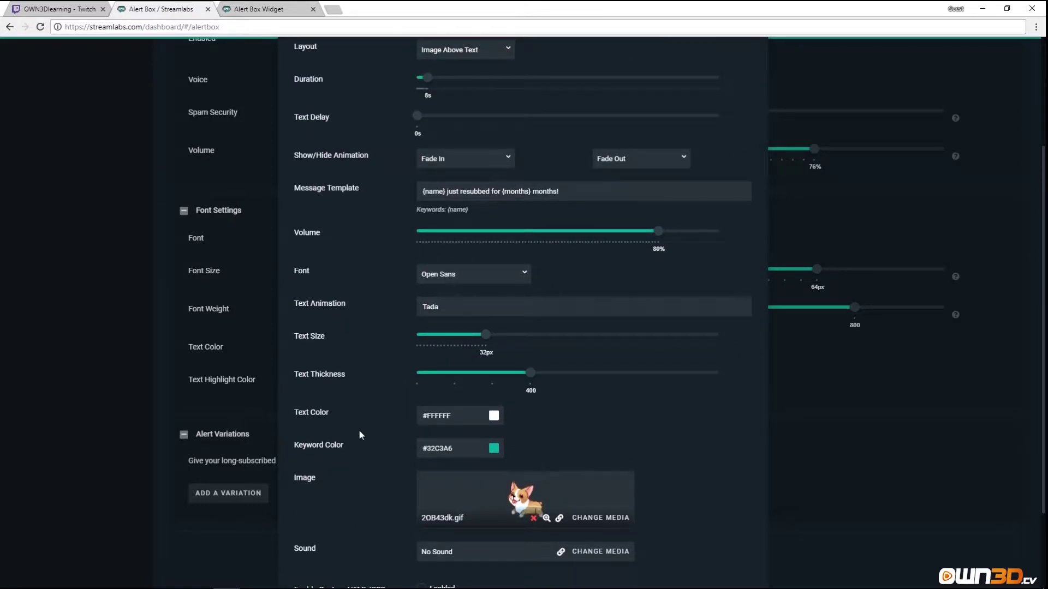
pyautogui.scroll(3, 358, 430)
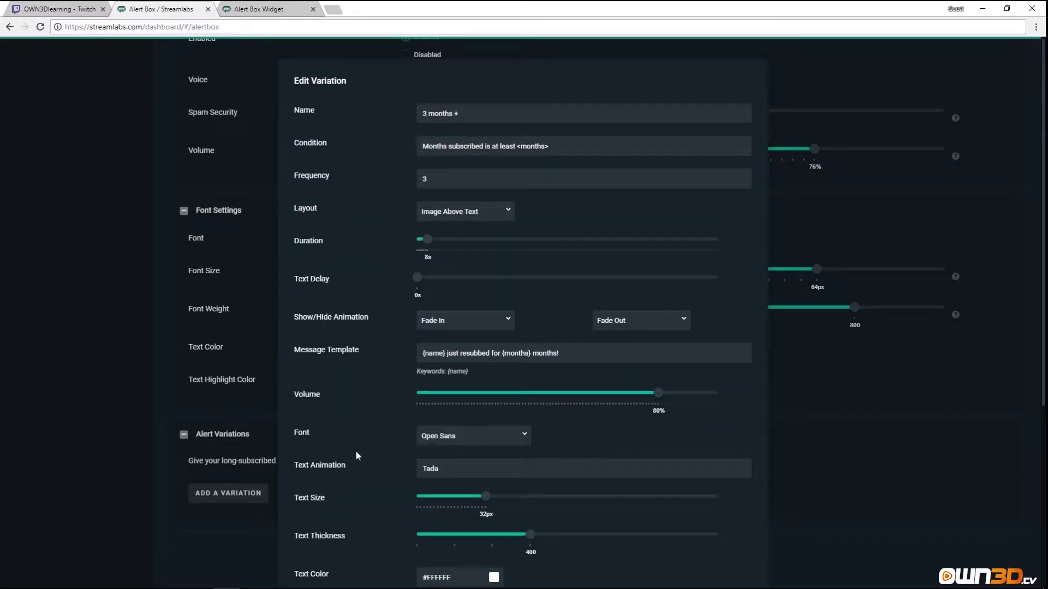
pyautogui.scroll(-5, 357, 452)
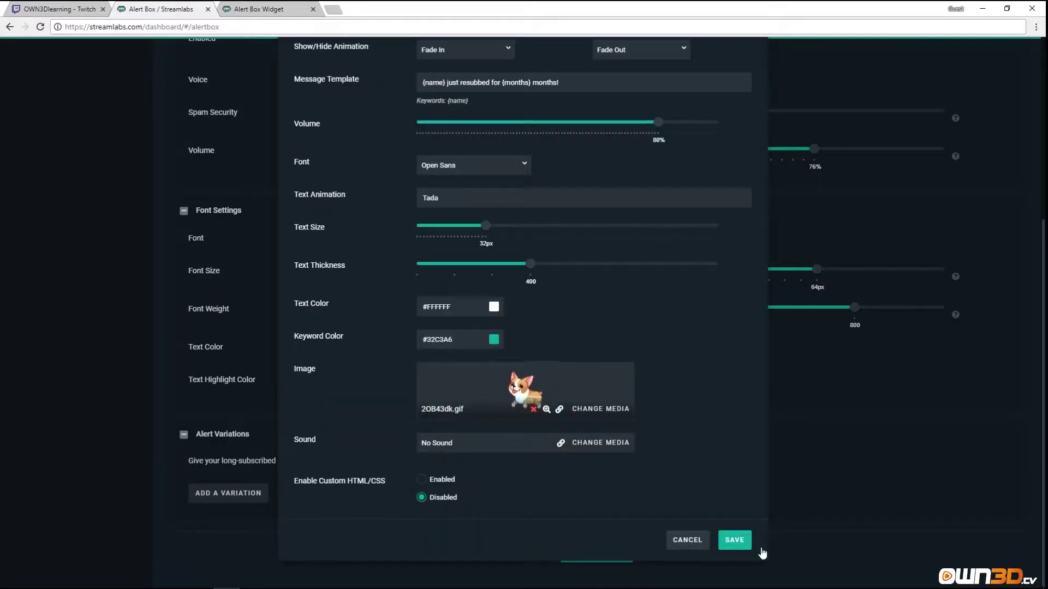
# Save the '3 months +' variation, fire a test, and reload the Alert Box widget page.
pyautogui.click(733, 542)
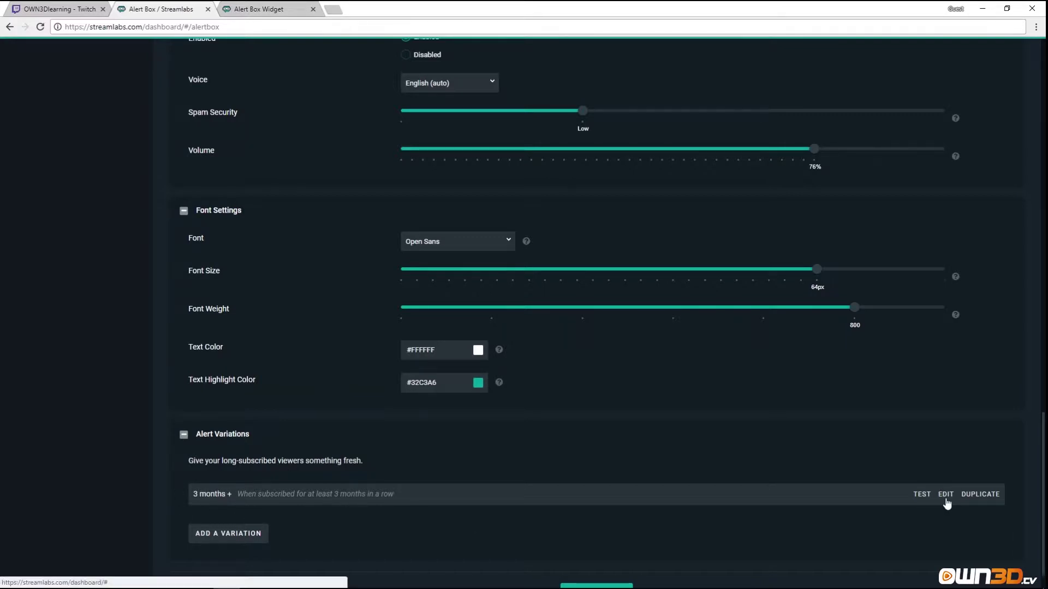
pyautogui.click(911, 494)
pyautogui.click(258, 9)
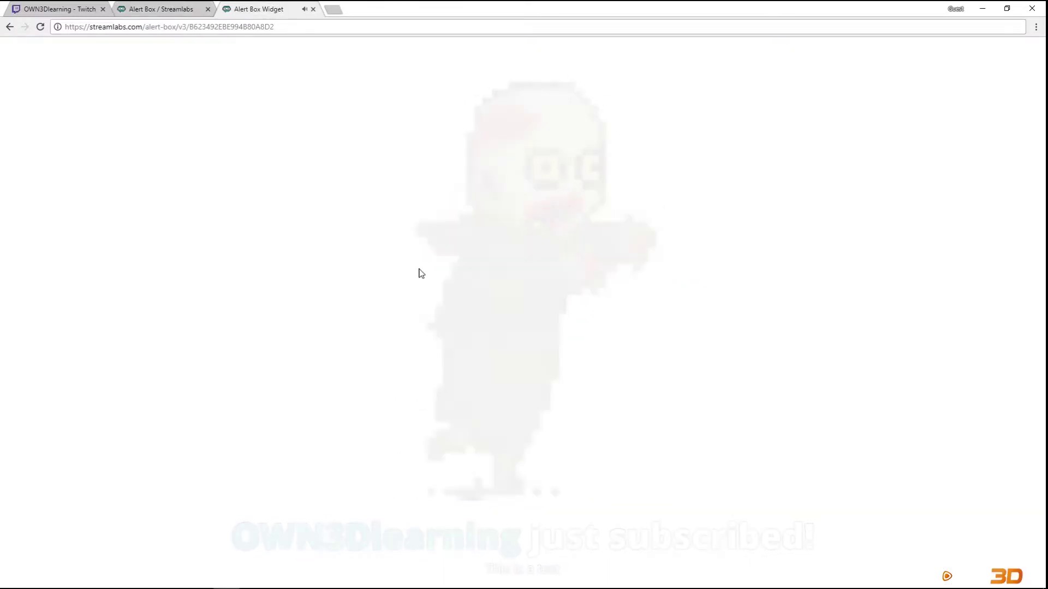
pyautogui.click(272, 26)
pyautogui.press('Return')
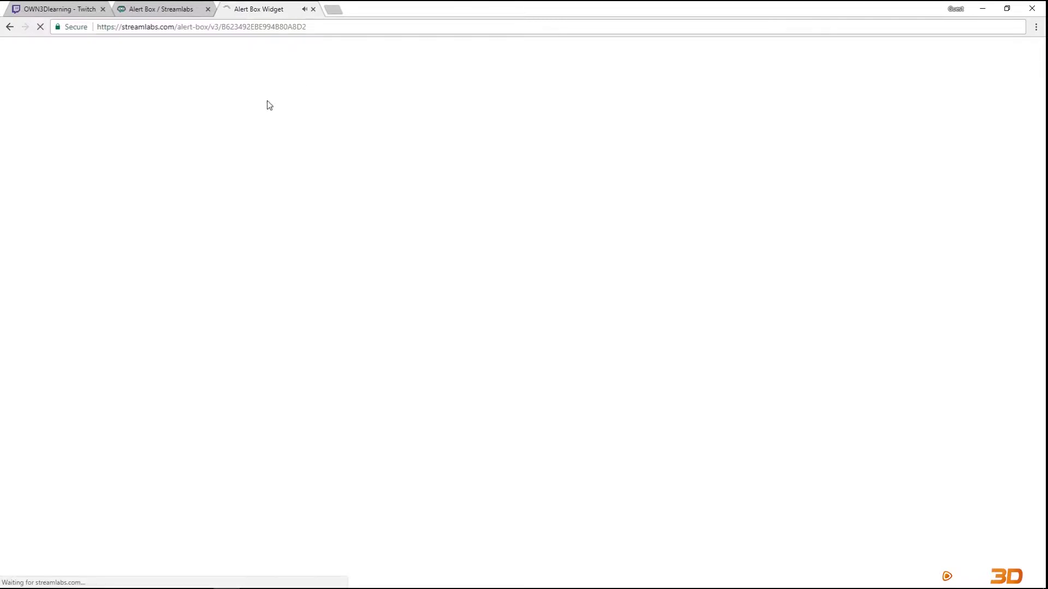
# Test the '3 months +' variation again and watch the corgi GIF resub alert in the widget tab.
pyautogui.click(167, 9)
pyautogui.click(922, 495)
pyautogui.scroll(-1, 922, 495)
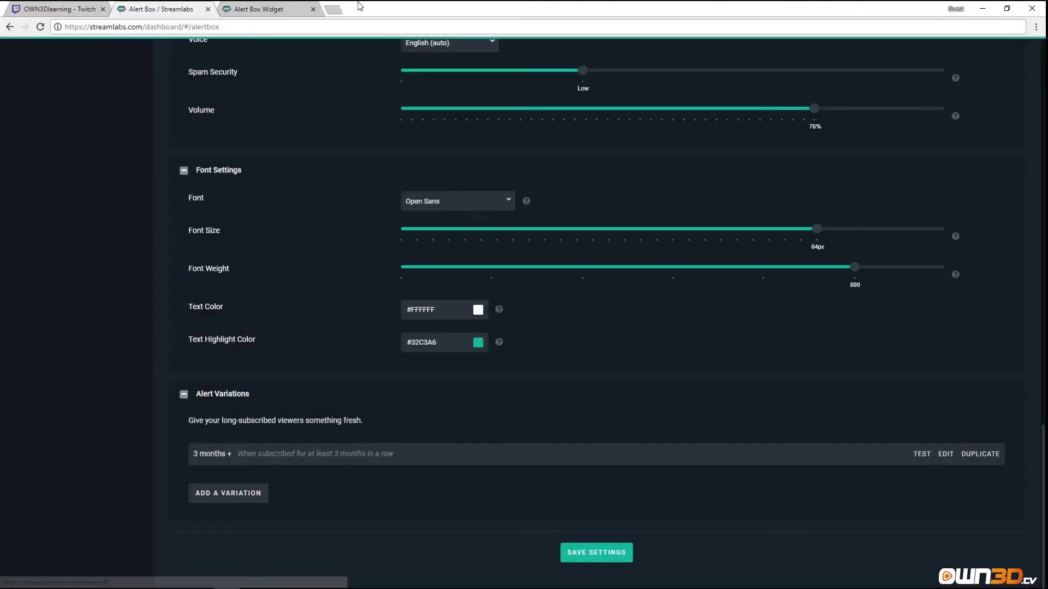
pyautogui.click(283, 9)
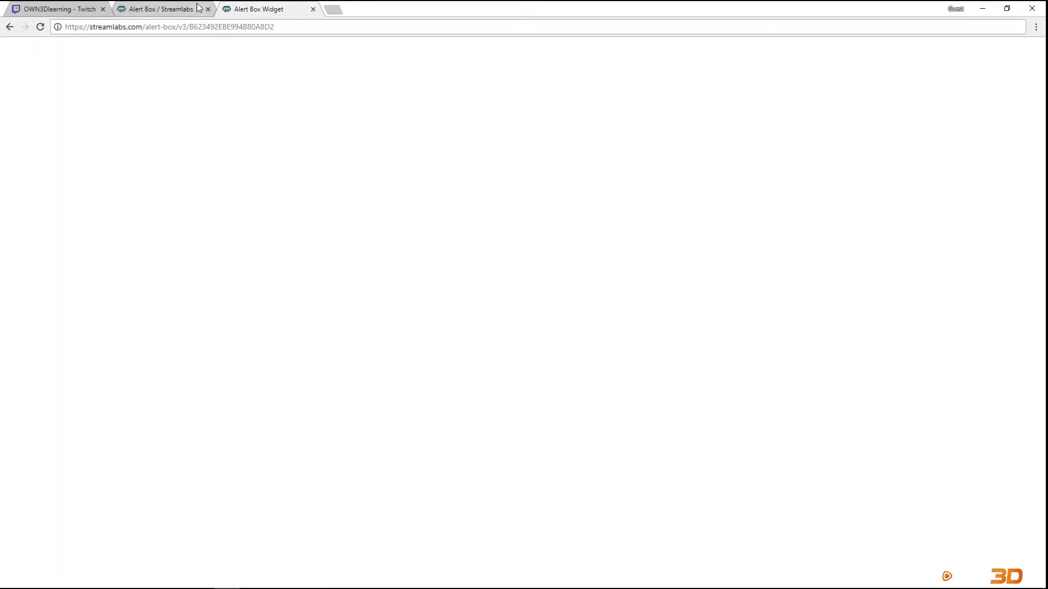
pyautogui.click(161, 9)
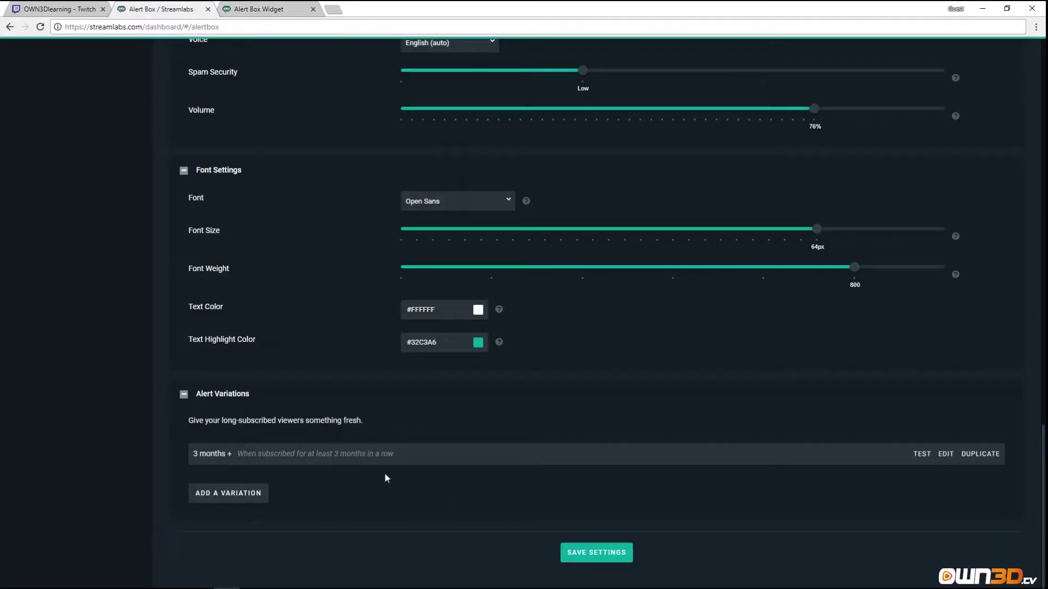
# Add and save a 'gifted' variation with the condition 'When subscription is a gift'.
pyautogui.click(244, 494)
pyautogui.click(437, 111)
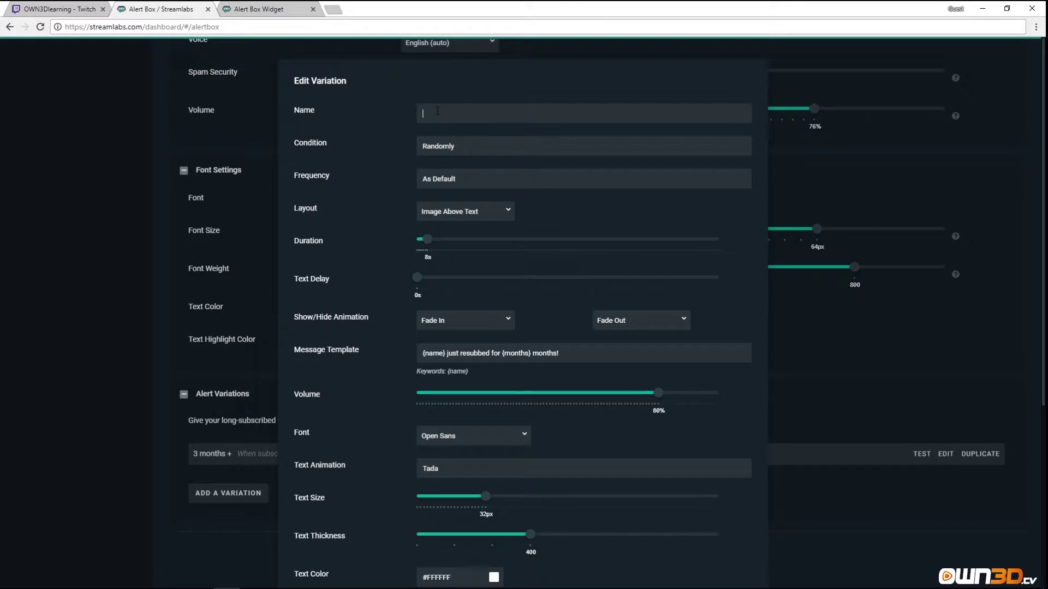
pyautogui.write('gifted')
pyautogui.click(482, 160)
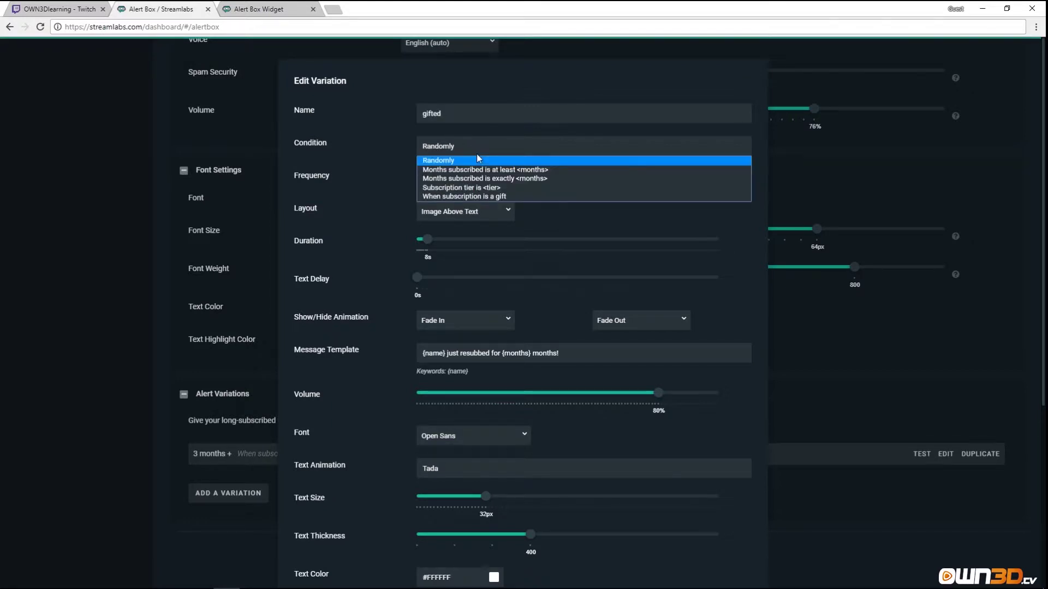
pyautogui.click(471, 195)
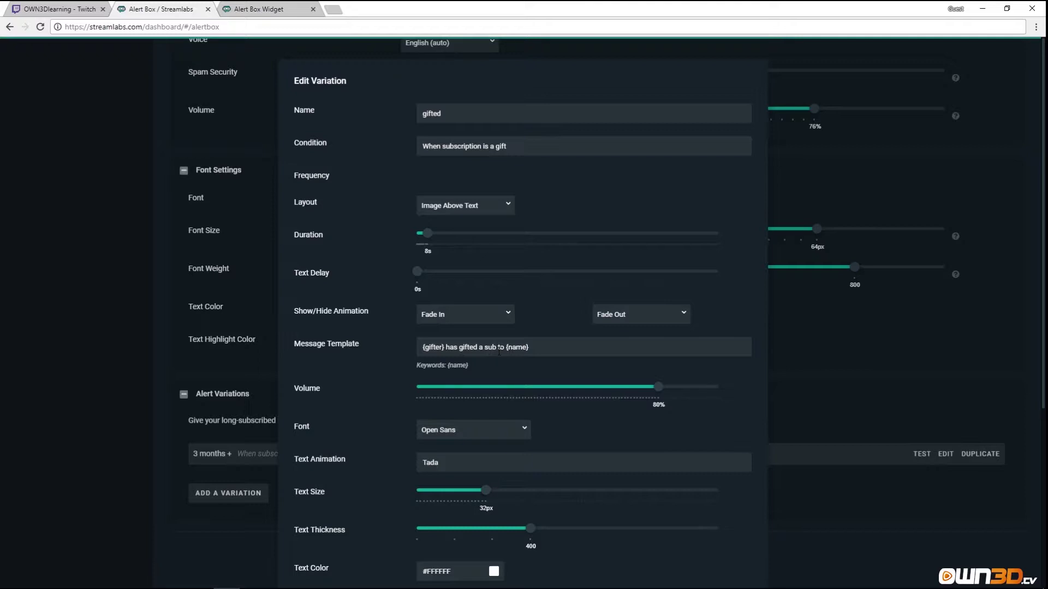
pyautogui.scroll(-5, 499, 426)
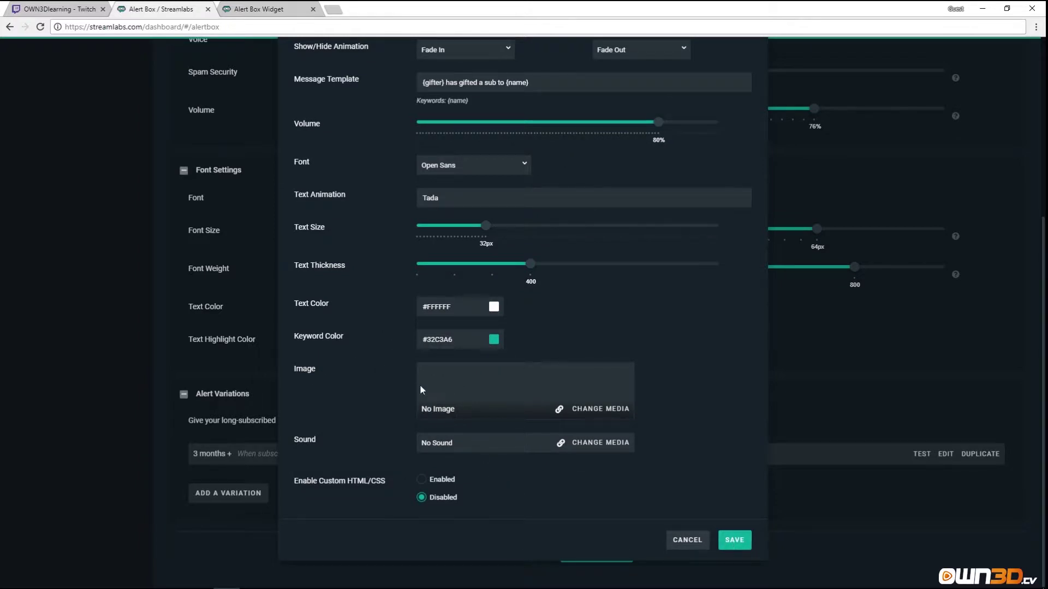
pyautogui.click(733, 541)
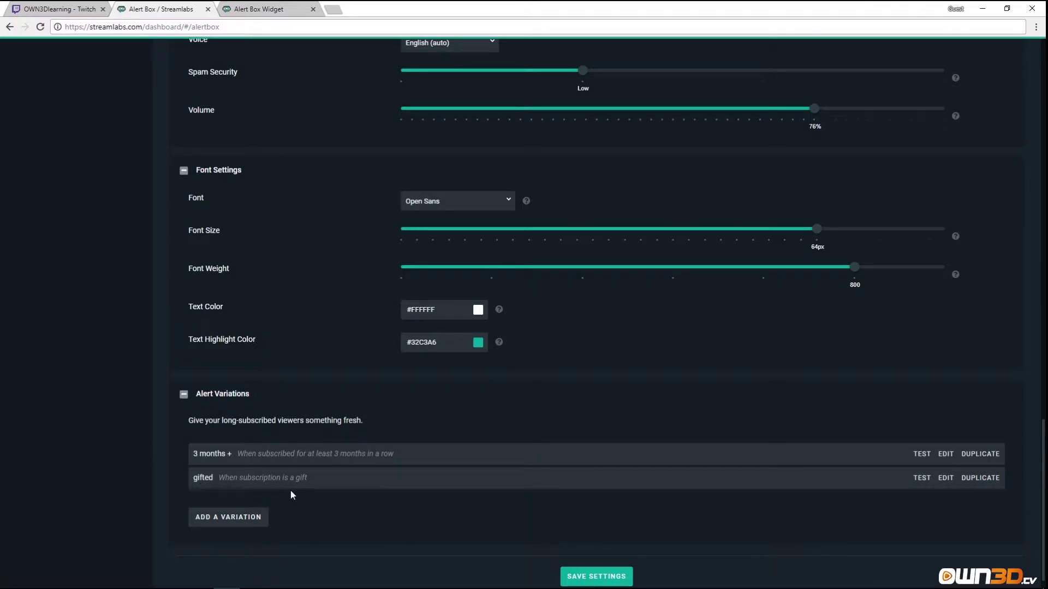
pyautogui.click(218, 519)
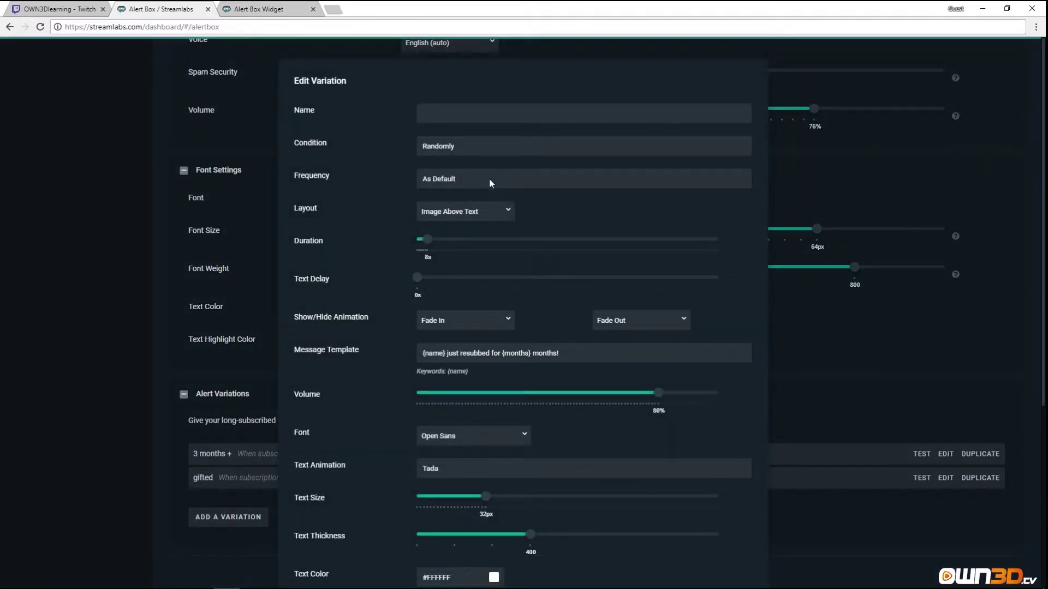
# Save a third variation triggered when the subscription tier is 3, keeping frequency 3.
pyautogui.click(494, 147)
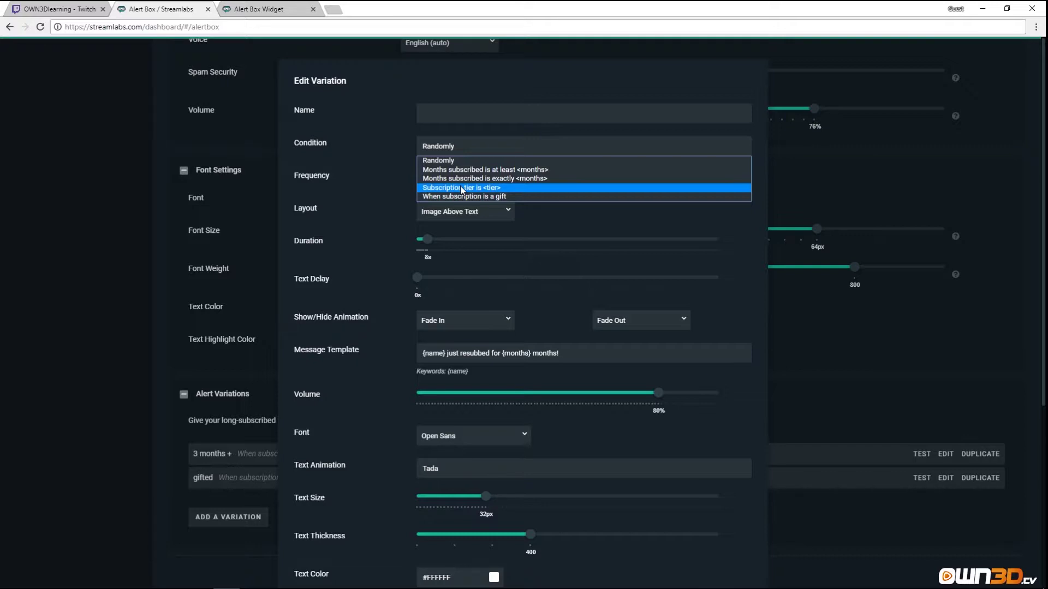
pyautogui.click(461, 188)
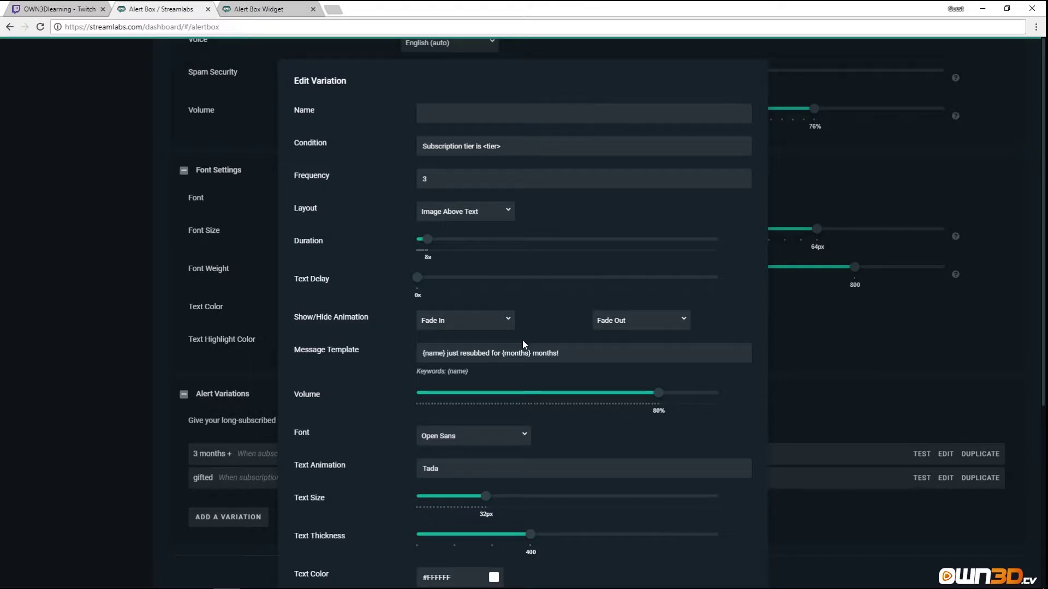
pyautogui.scroll(-5, 521, 344)
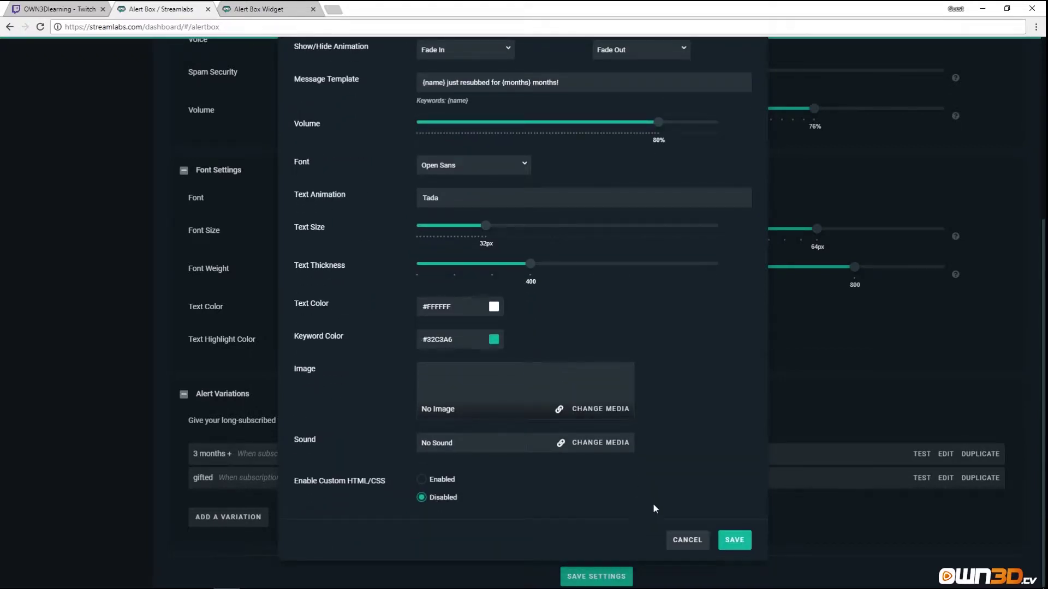
pyautogui.click(727, 543)
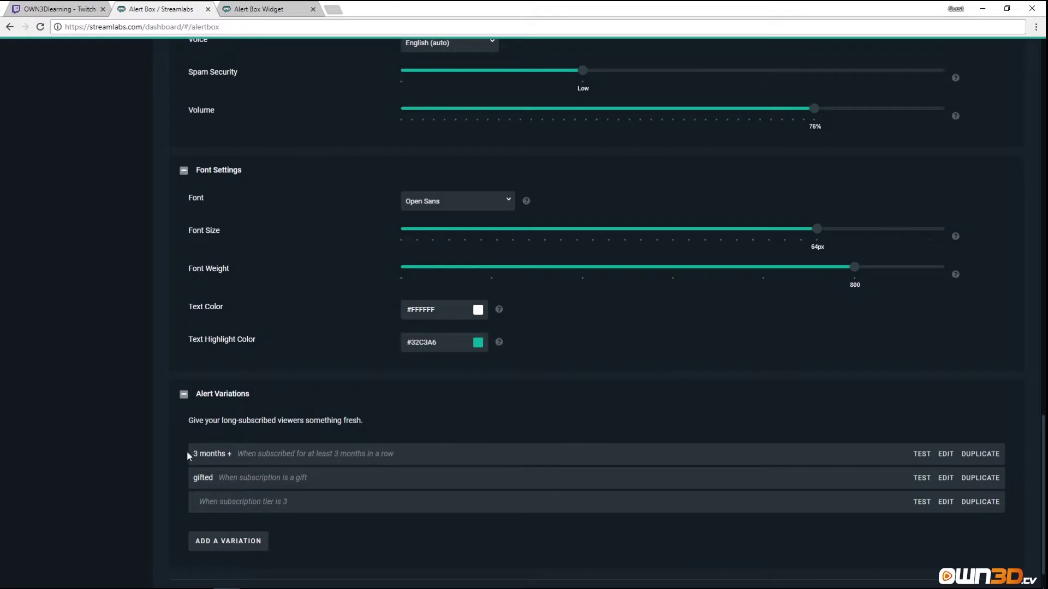
pyautogui.scroll(-1, 426, 480)
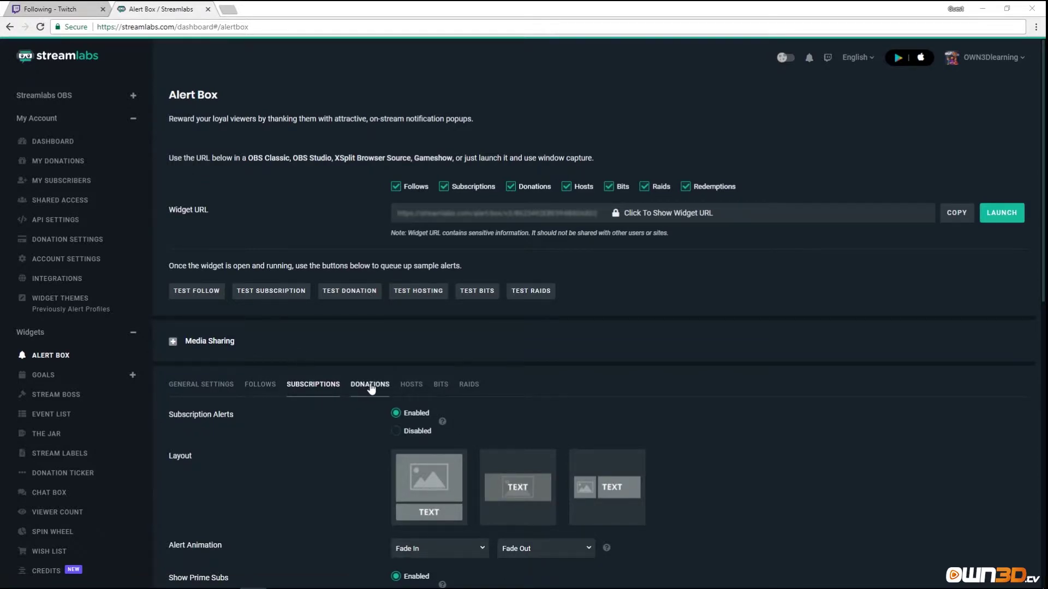
# Switch to the Donations alert tab and expand its Text to Speech section.
pyautogui.click(366, 386)
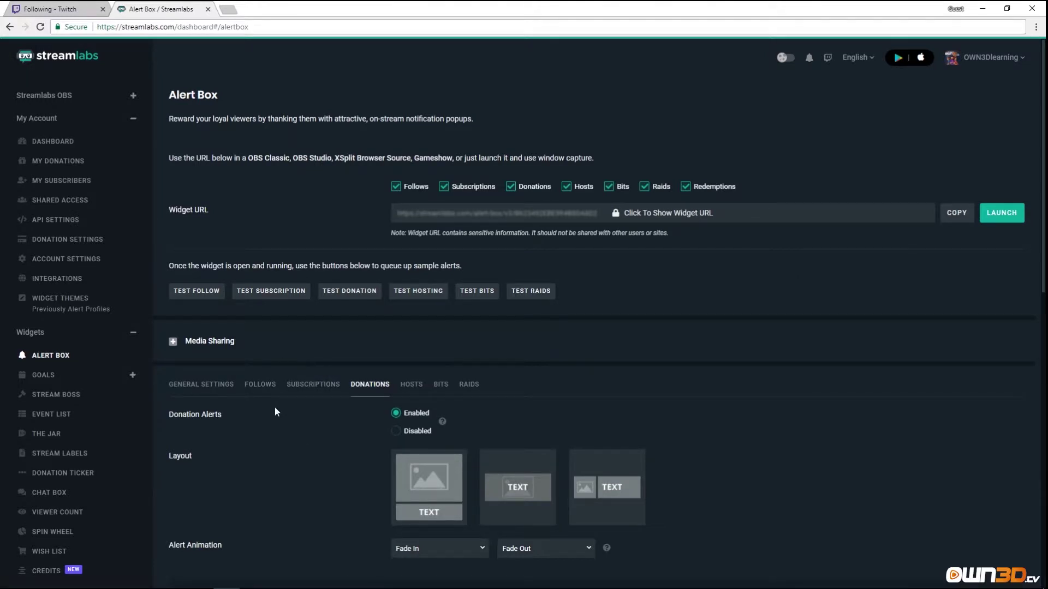
pyautogui.scroll(-2, 274, 407)
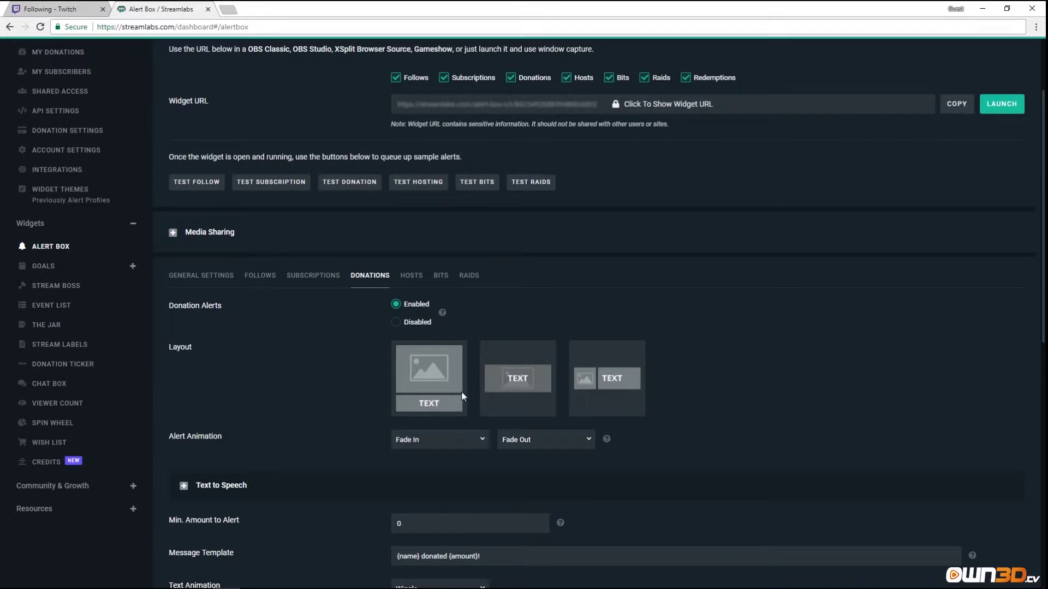
pyautogui.scroll(-2, 462, 396)
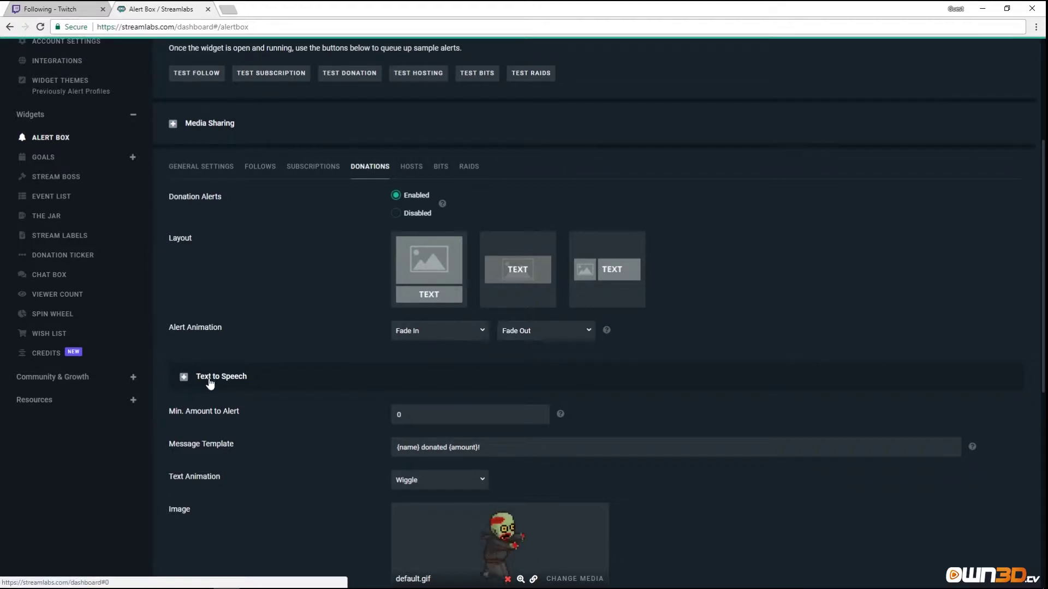
pyautogui.click(184, 377)
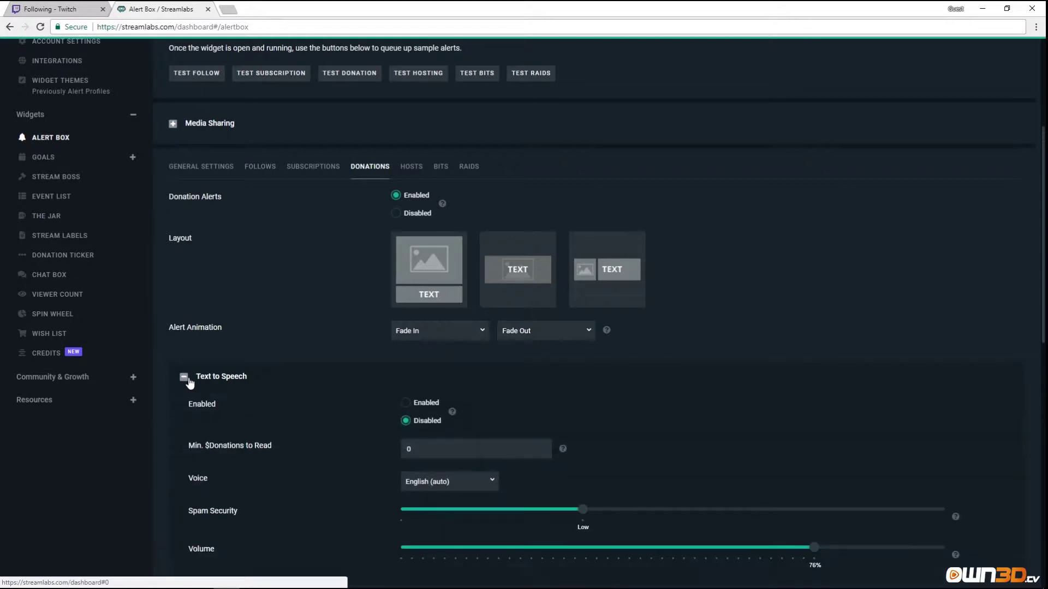
pyautogui.scroll(-4, 305, 386)
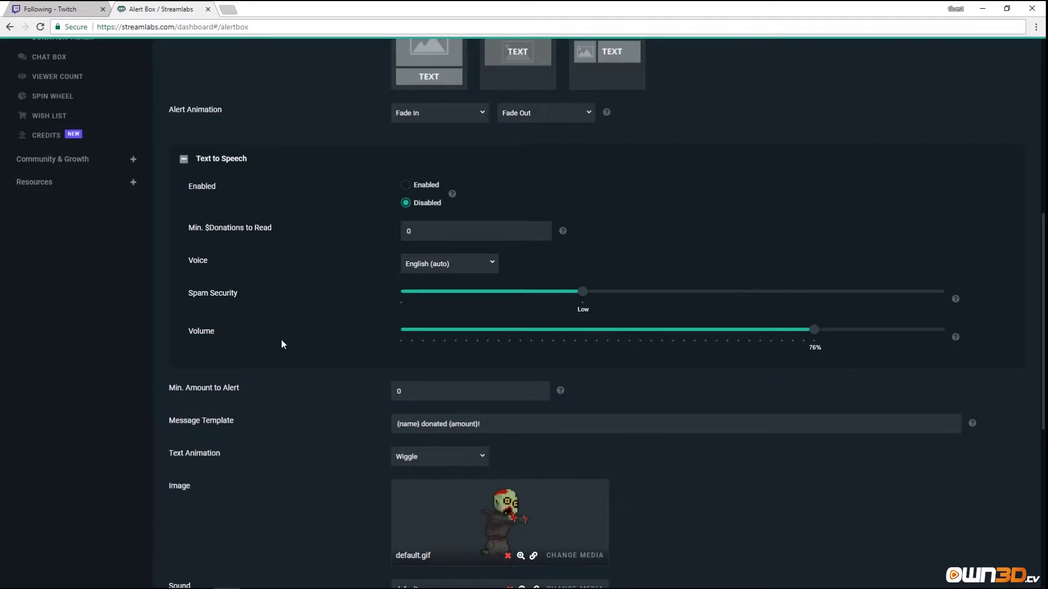
# Enable donation text-to-speech, leaving English (auto) voice, Spam Security Low and 76% volume.
pyautogui.click(407, 186)
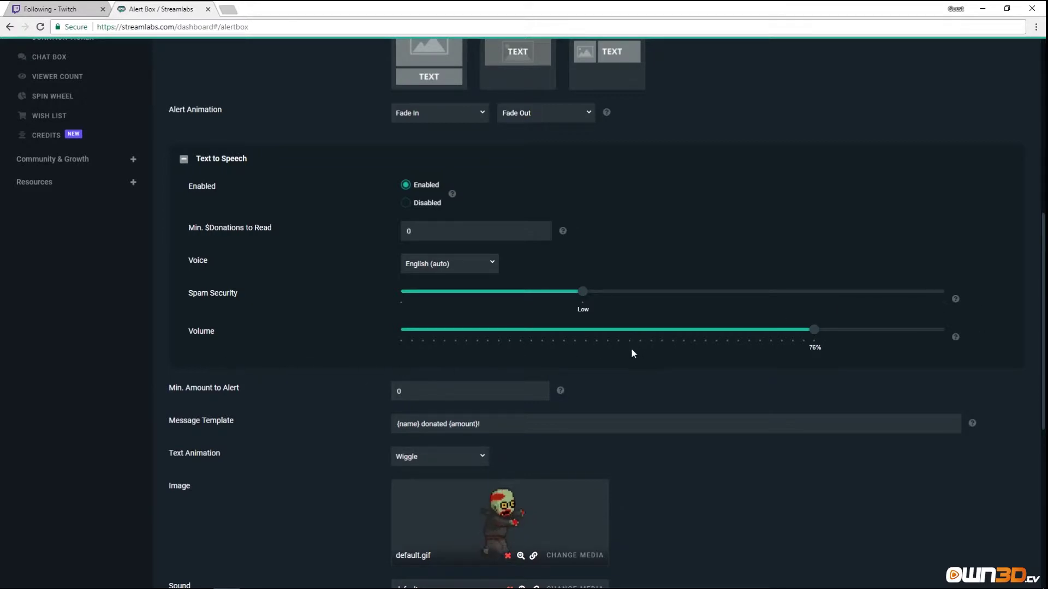
pyautogui.moveTo(956, 300)
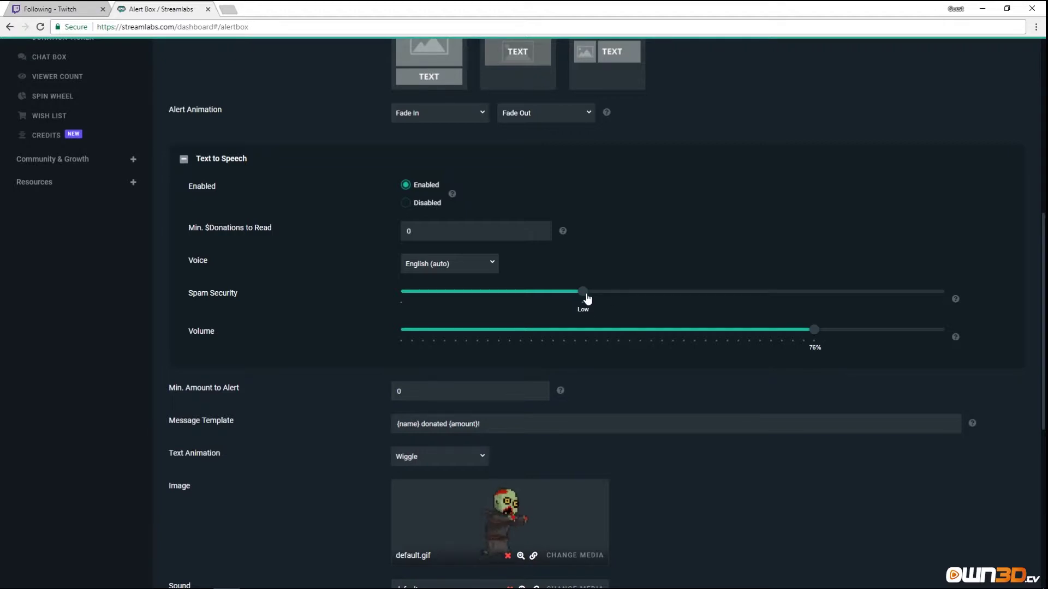
# Review the Donation GIFs options: enabled from 1 EUR, Gfycat and GIF Library on, 4s maximum.
pyautogui.scroll(-3, 322, 386)
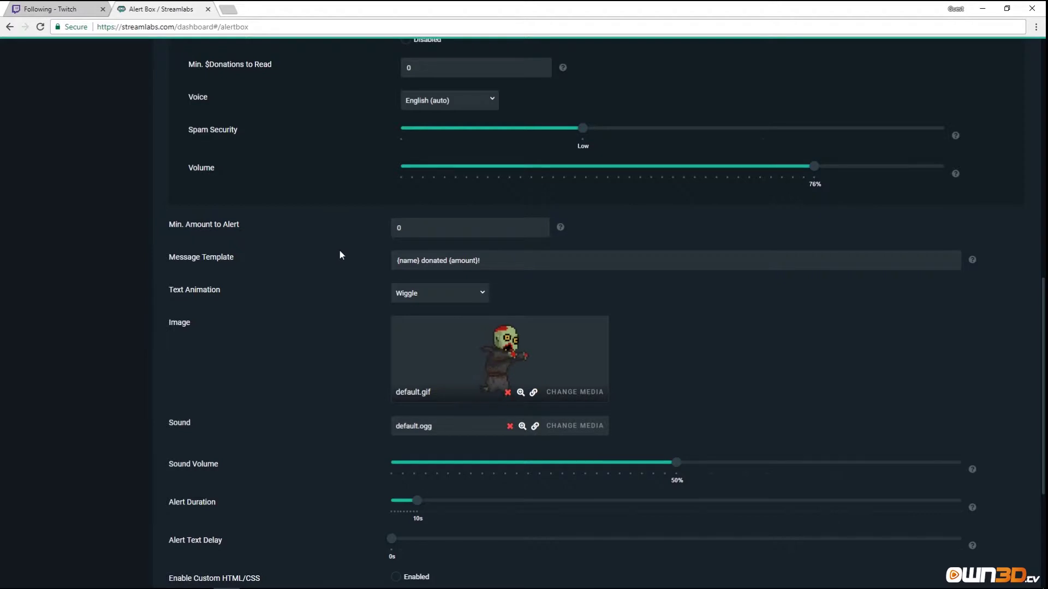
pyautogui.scroll(2, 339, 251)
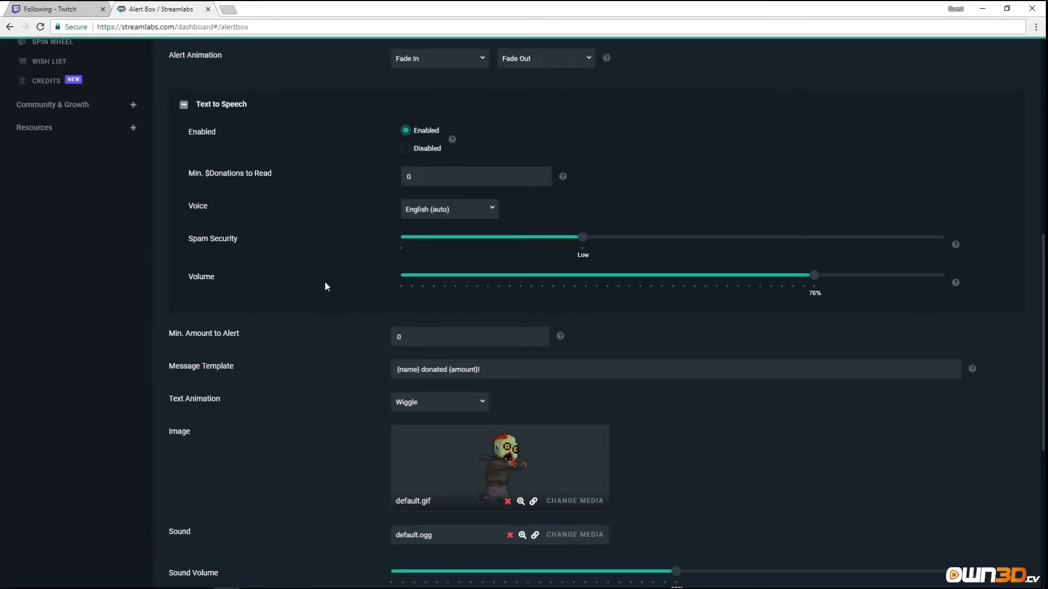
pyautogui.scroll(-3, 276, 327)
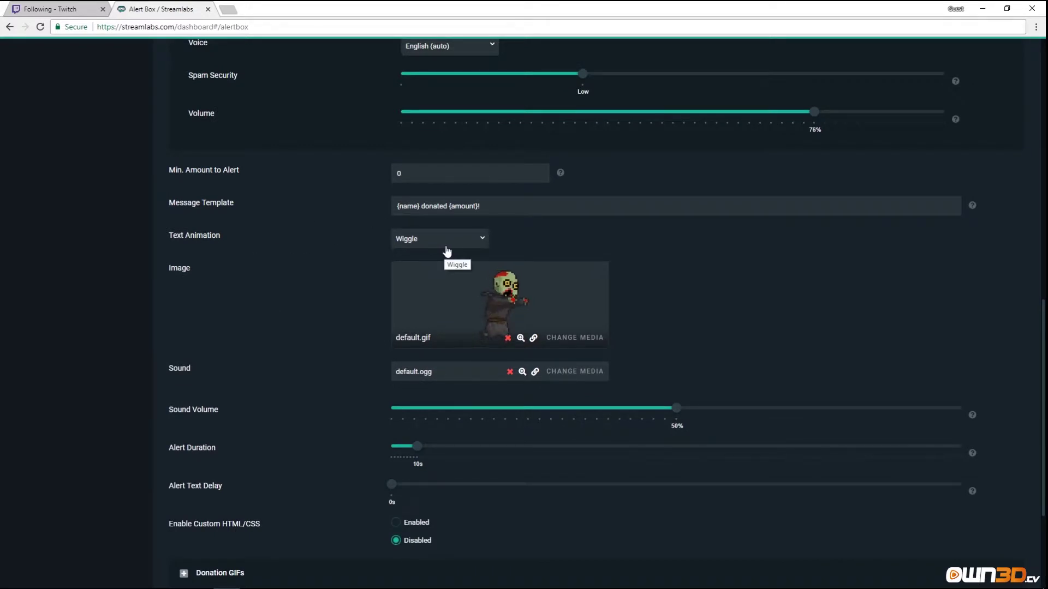
pyautogui.scroll(-2, 393, 322)
pyautogui.scroll(-1, 392, 321)
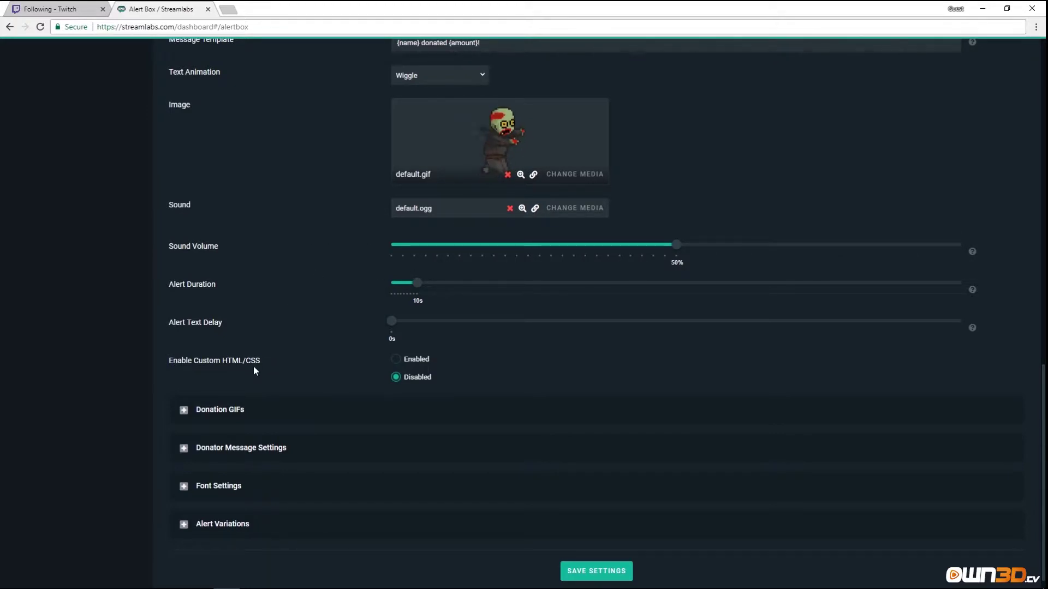
pyautogui.scroll(-1, 254, 366)
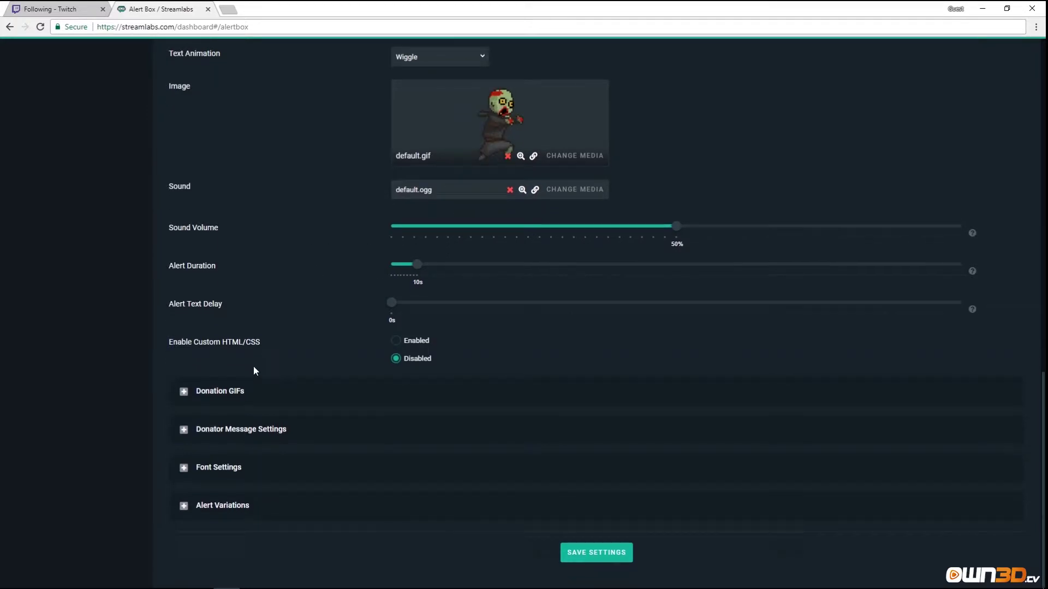
pyautogui.click(184, 393)
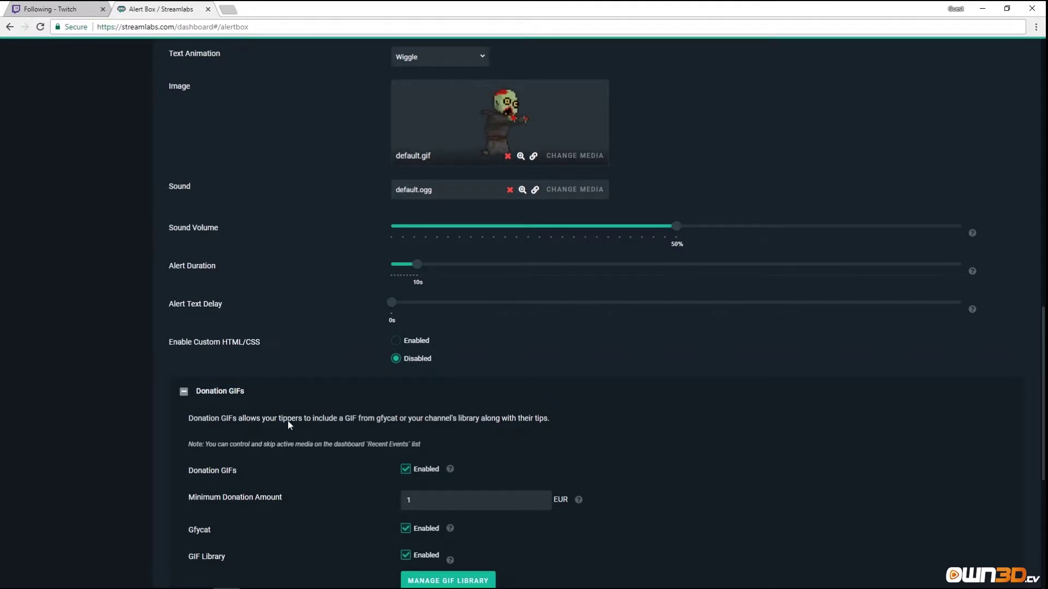
pyautogui.scroll(-1, 290, 431)
pyautogui.scroll(-3, 293, 433)
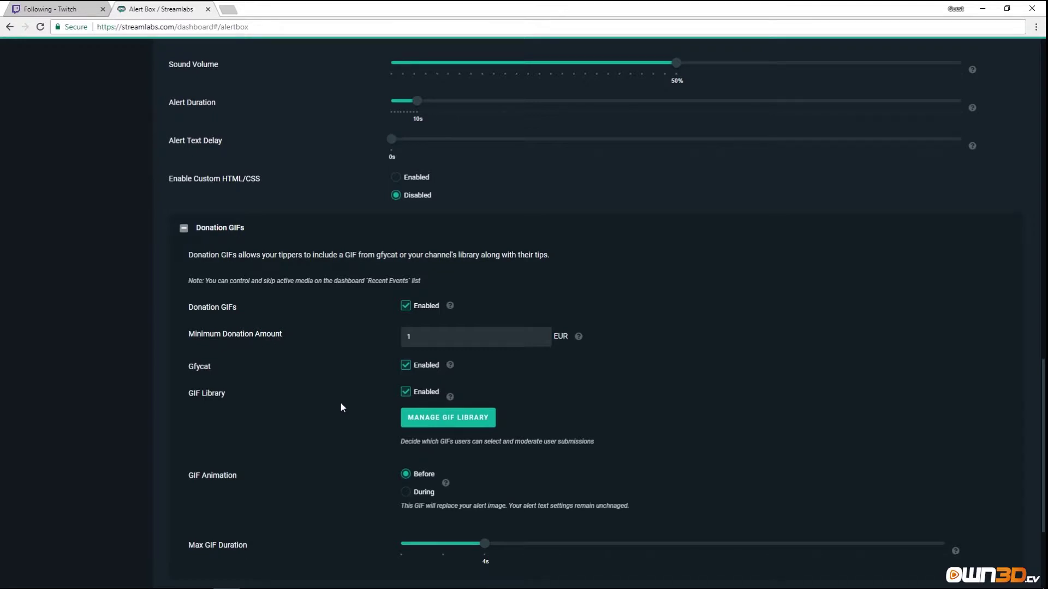
pyautogui.scroll(-3, 312, 401)
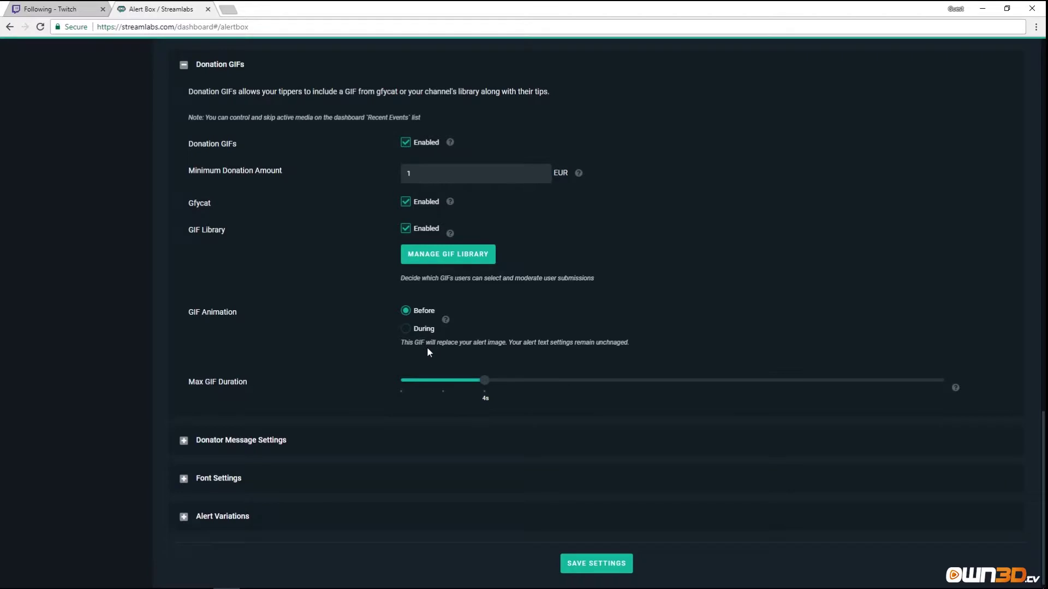
pyautogui.scroll(9, 444, 341)
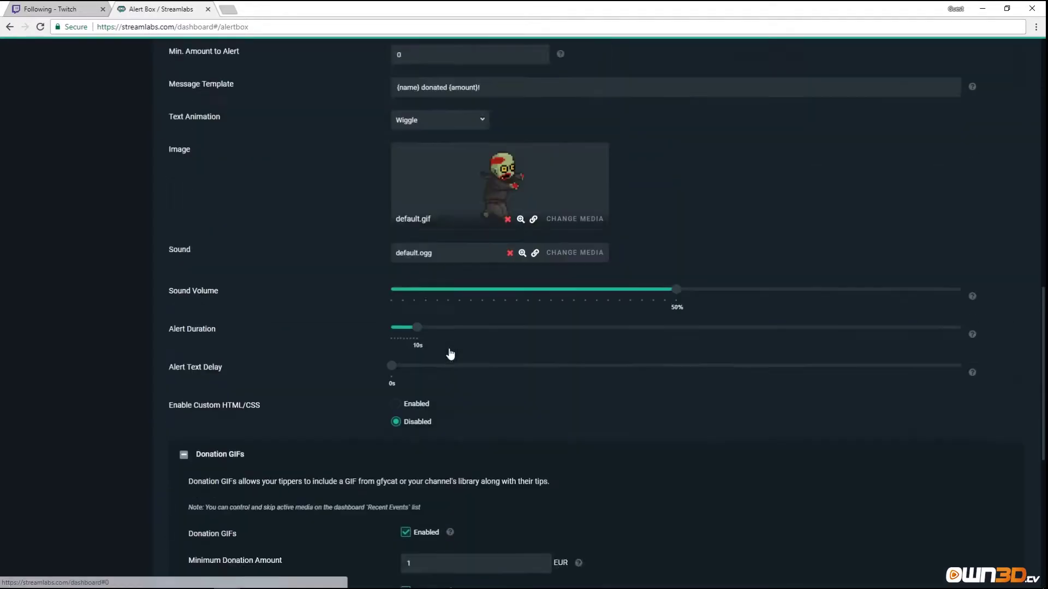
pyautogui.scroll(-9, 461, 289)
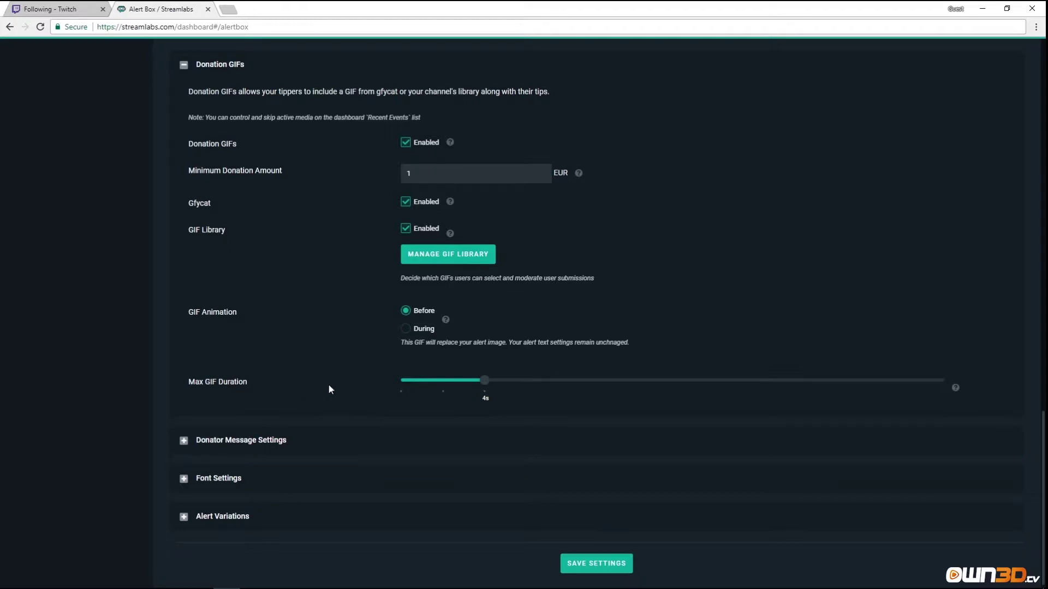
pyautogui.scroll(2, 330, 382)
pyautogui.scroll(-2, 336, 381)
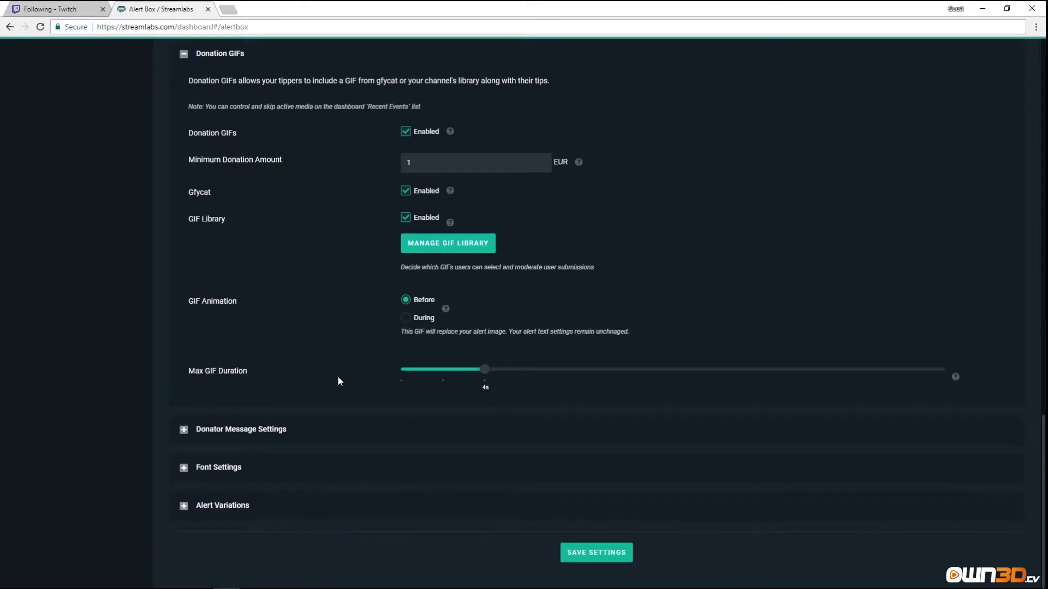
# Expand Donator Message, Font (Open Sans 64px, weight 800) and Alert Variations sections for donations.
pyautogui.click(184, 432)
pyautogui.scroll(-3, 349, 421)
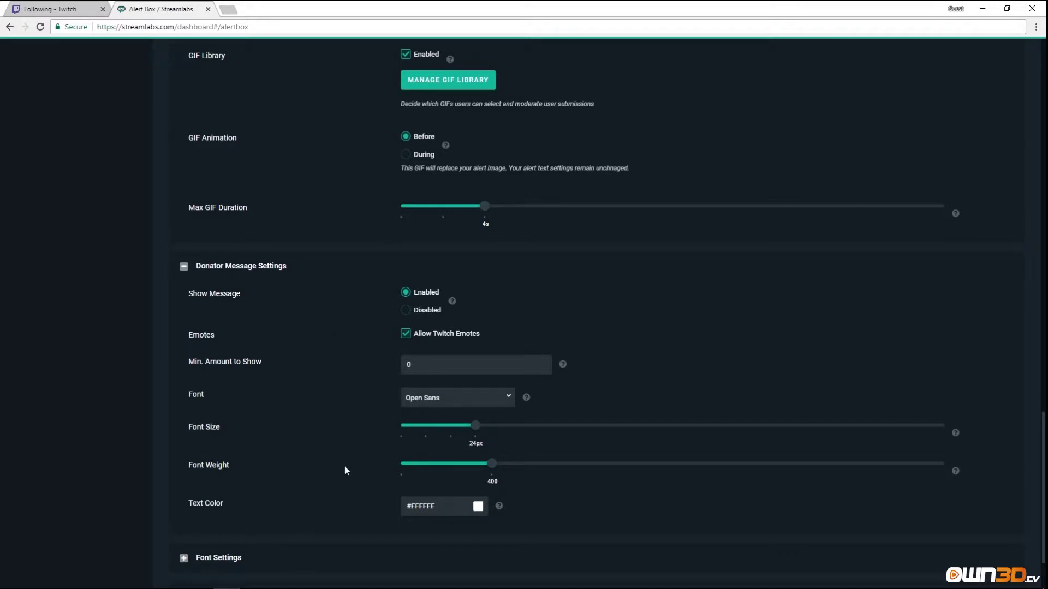
pyautogui.scroll(-2, 251, 488)
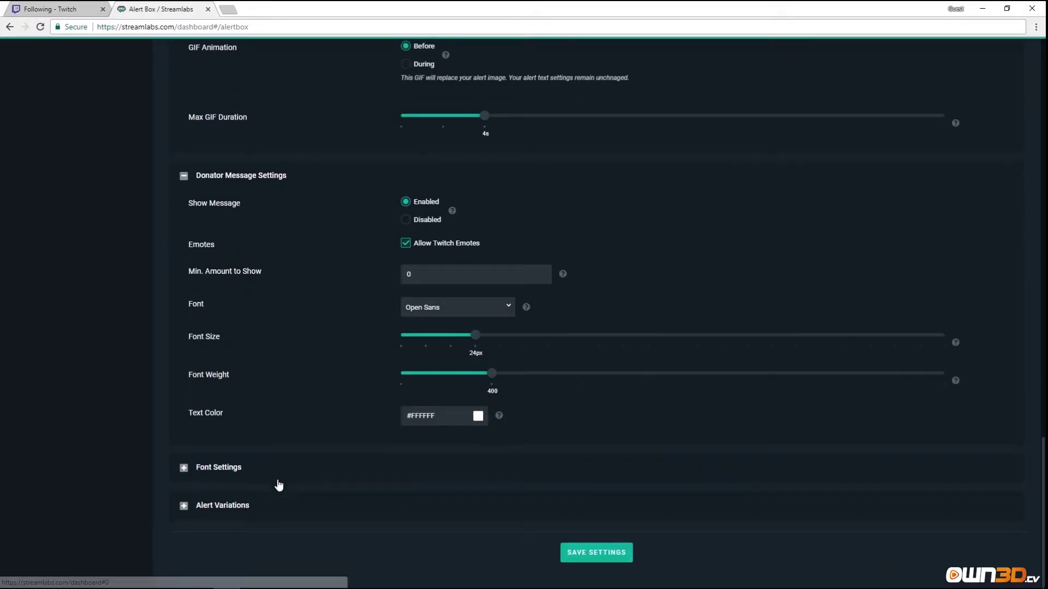
pyautogui.click(216, 469)
pyautogui.scroll(-4, 293, 441)
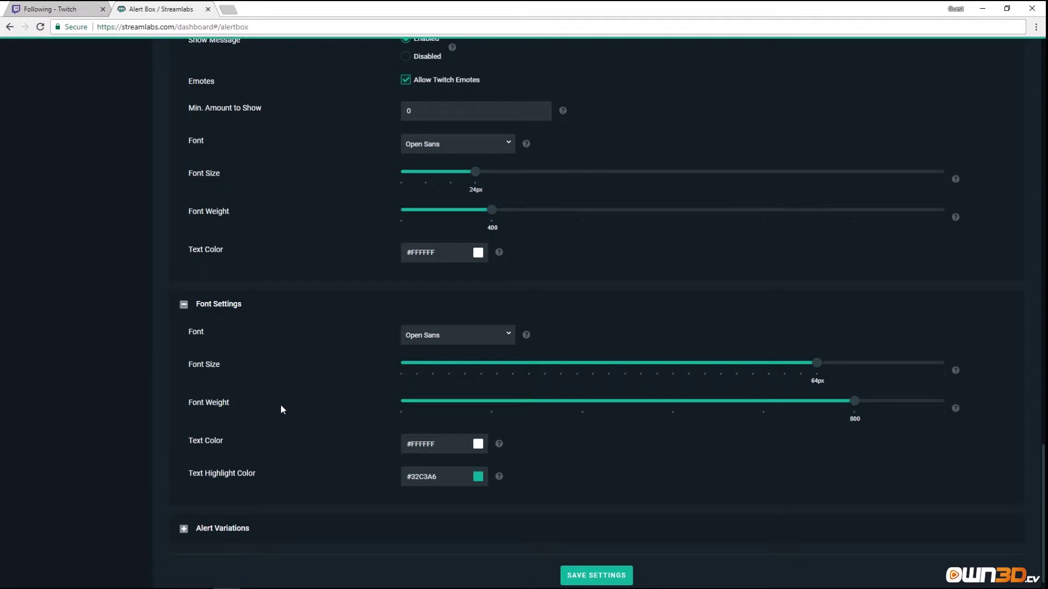
pyautogui.scroll(18, 333, 431)
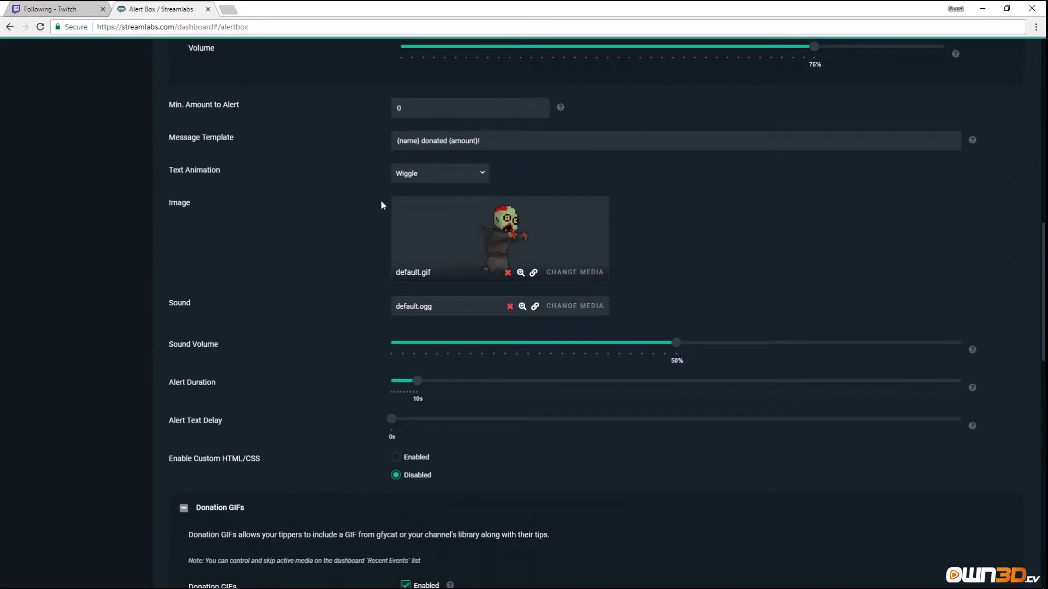
pyautogui.scroll(-5, 332, 314)
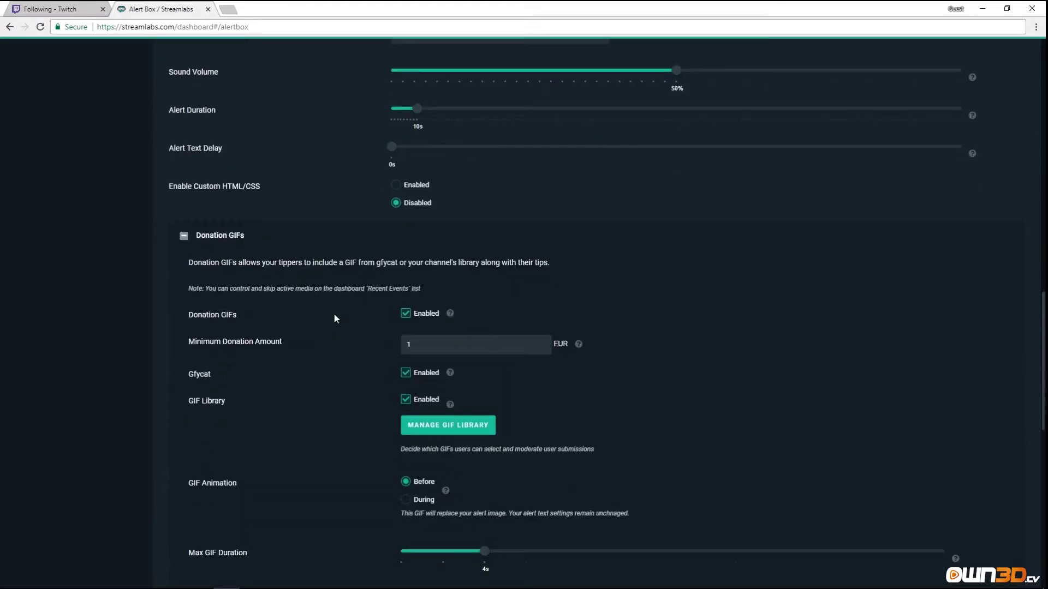
pyautogui.scroll(-12, 334, 318)
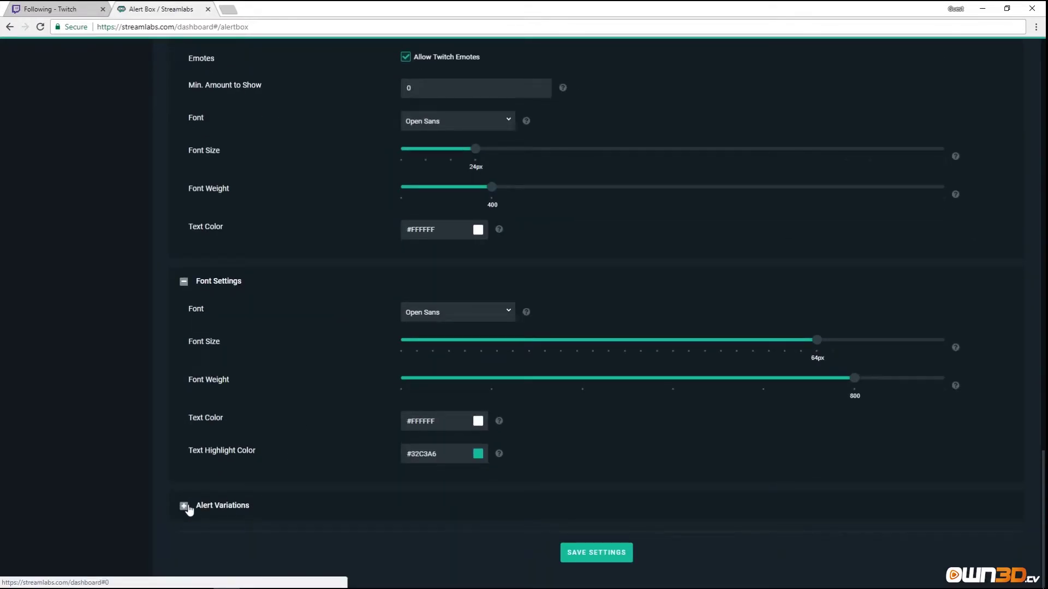
pyautogui.click(184, 507)
pyautogui.scroll(-1, 286, 466)
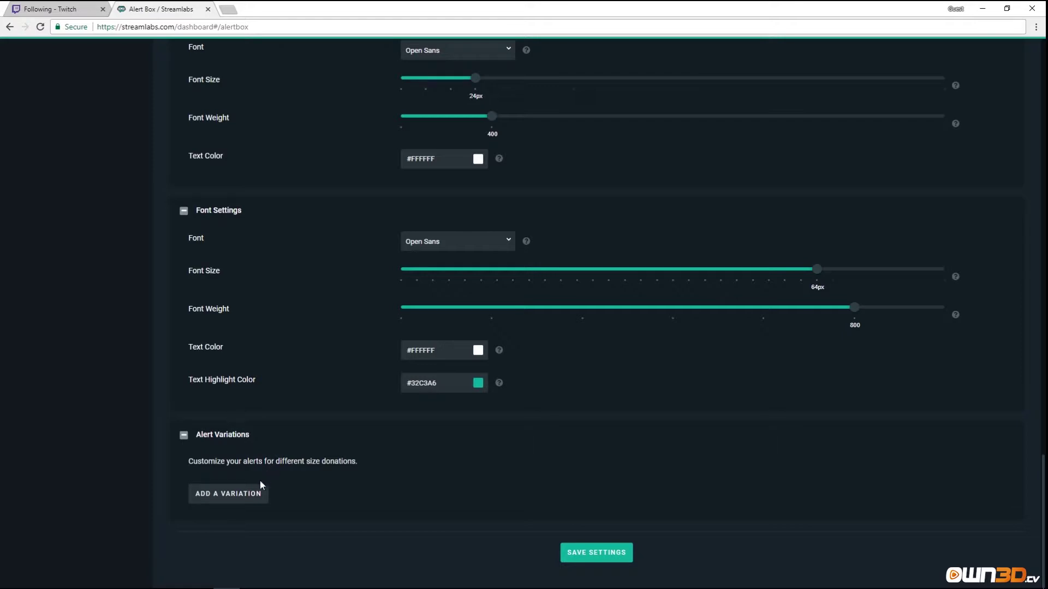
pyautogui.click(248, 496)
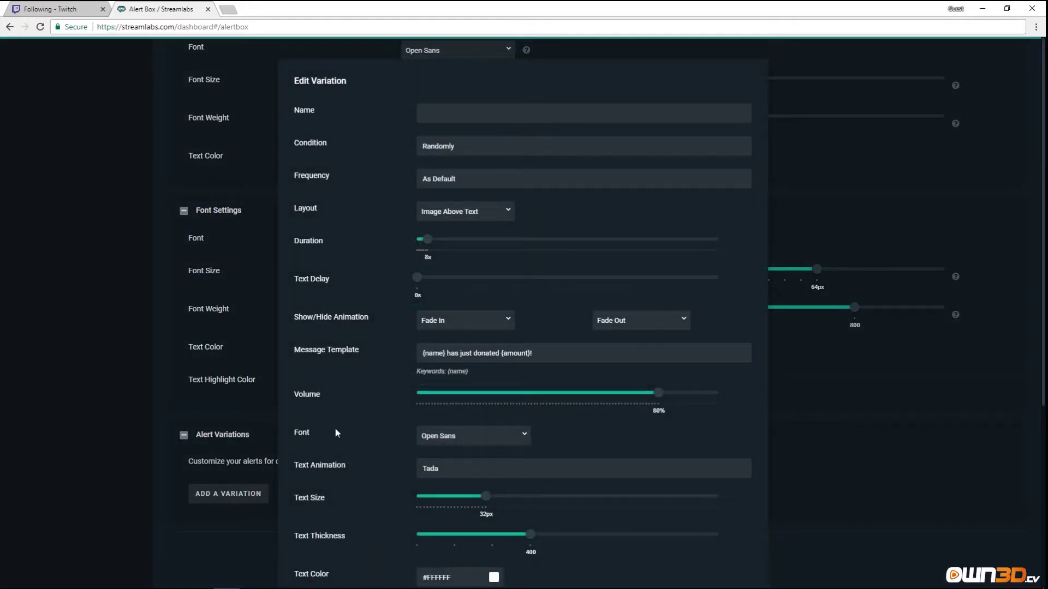
pyautogui.click(500, 149)
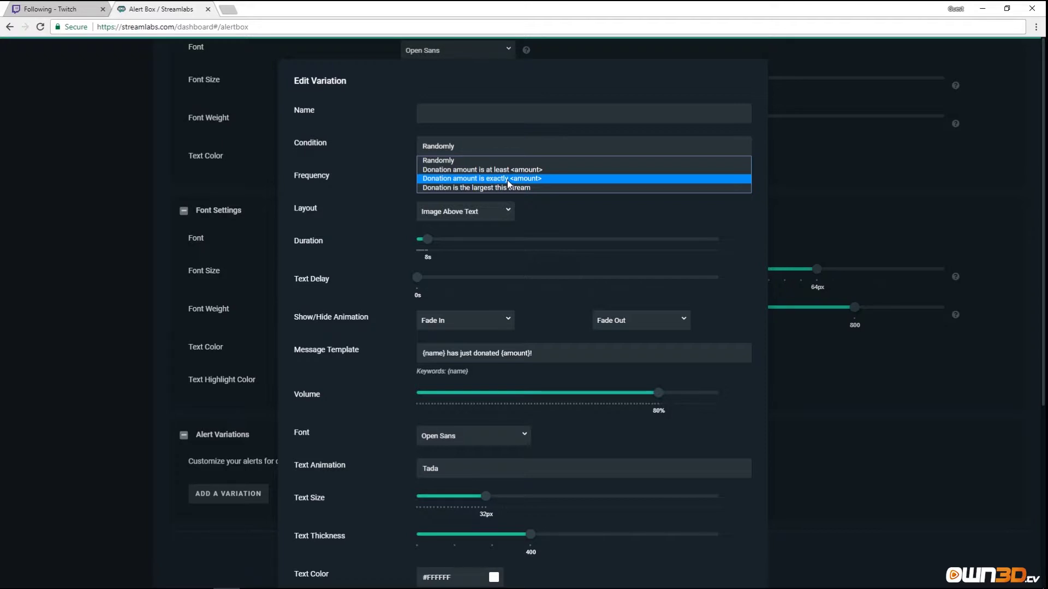
pyautogui.click(556, 217)
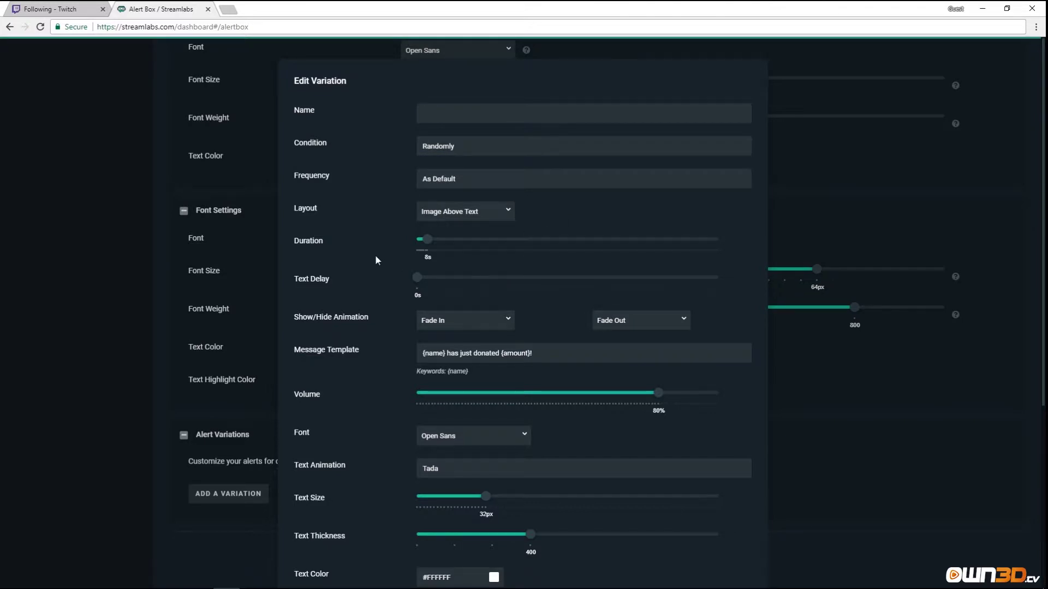
pyautogui.scroll(-5, 377, 256)
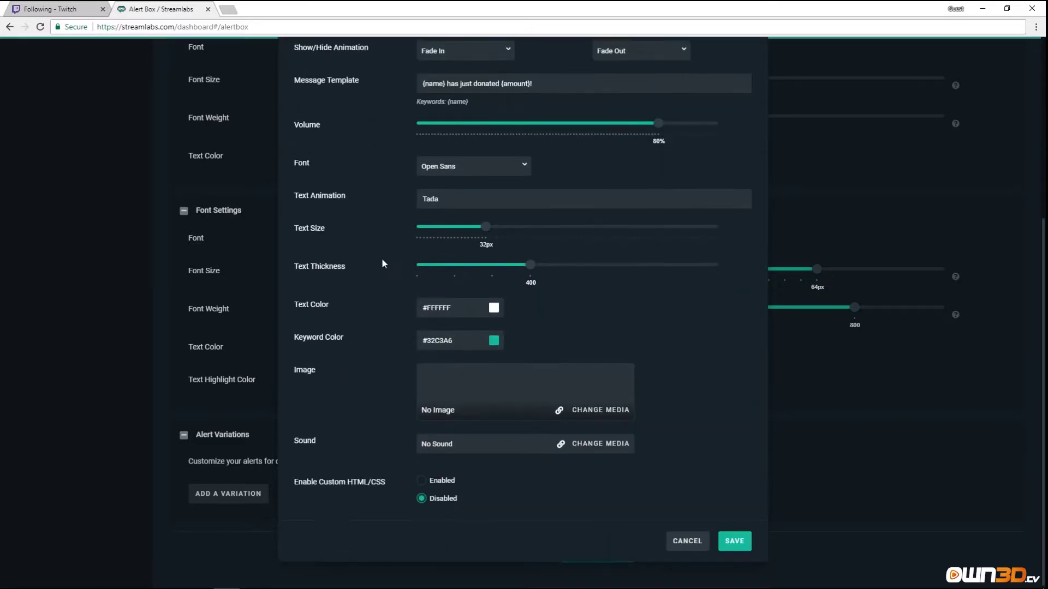
pyautogui.click(687, 540)
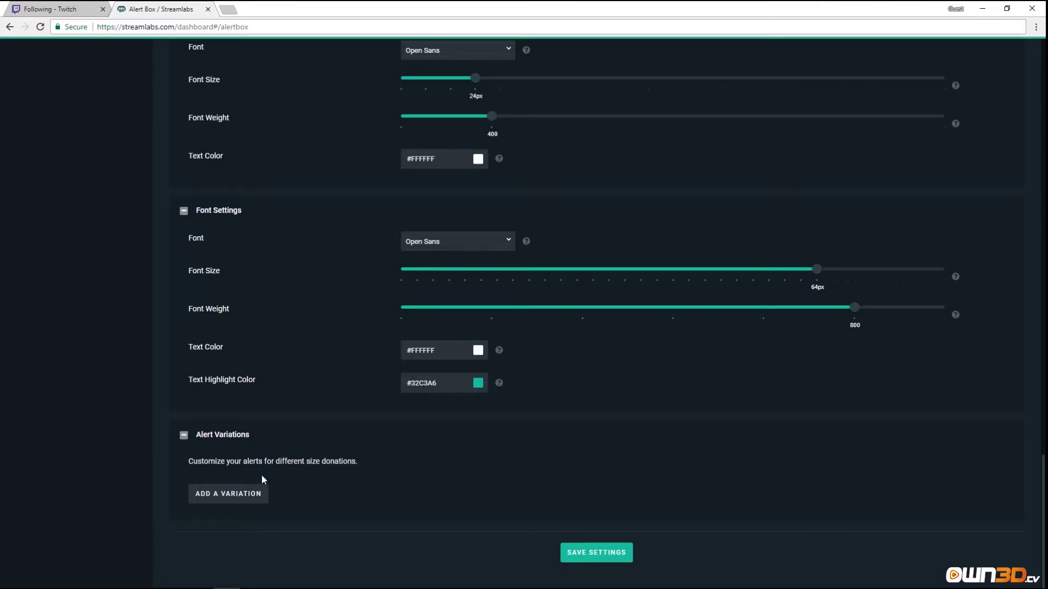
# Save the donation settings, then review the Hosts tab: alerts enabled, viewer minimum 0, default.gif.
pyautogui.click(592, 554)
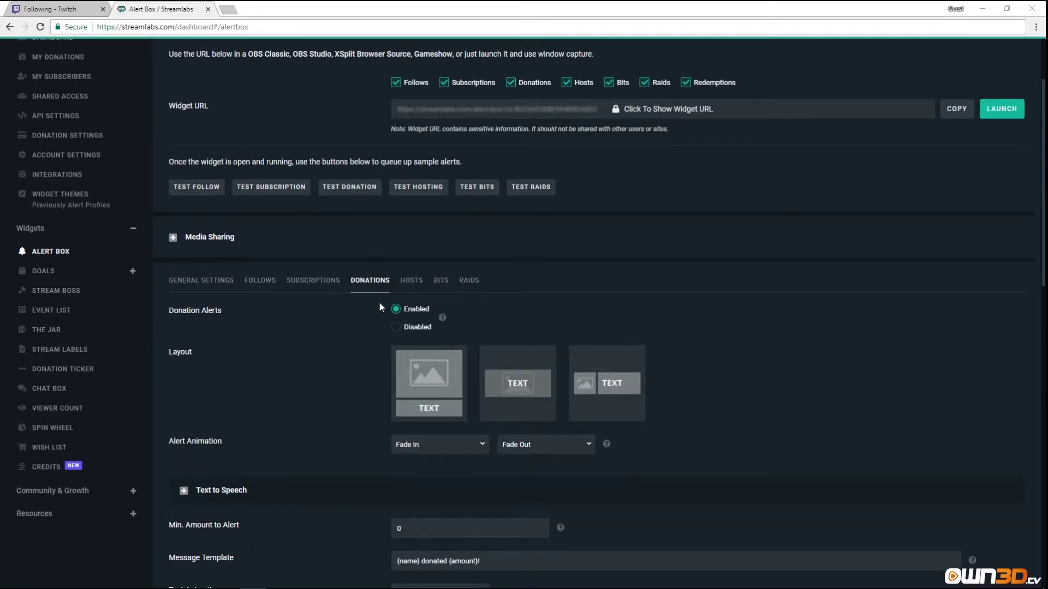
pyautogui.click(409, 288)
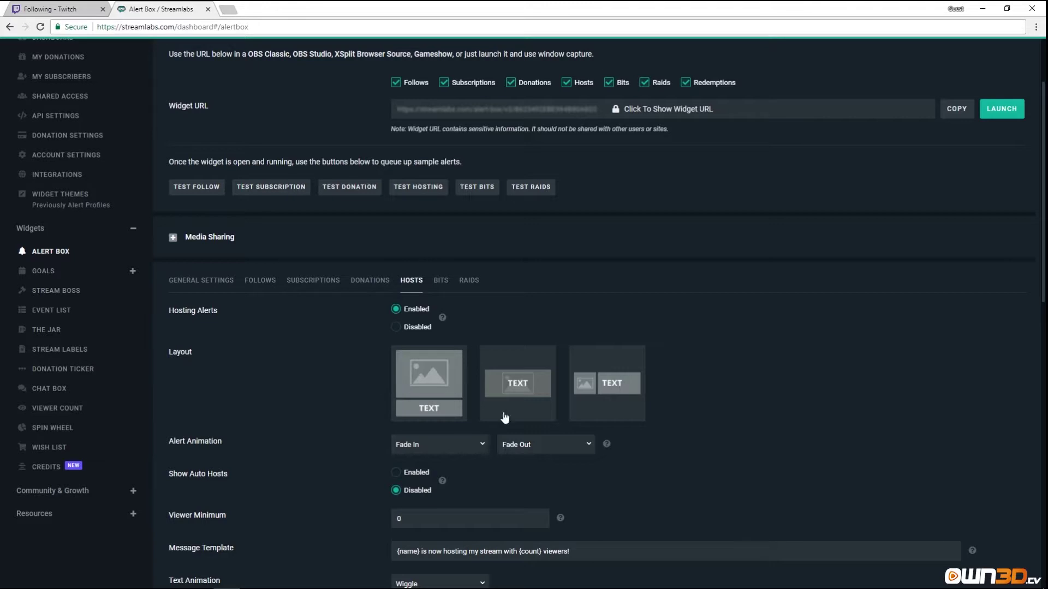
pyautogui.scroll(-2, 325, 436)
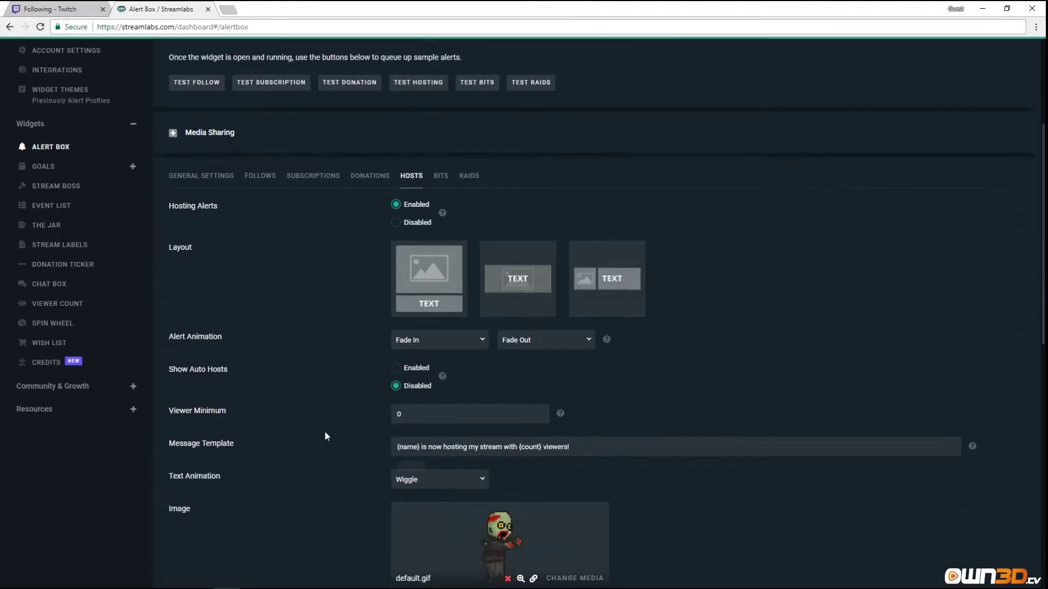
pyautogui.scroll(-1, 325, 433)
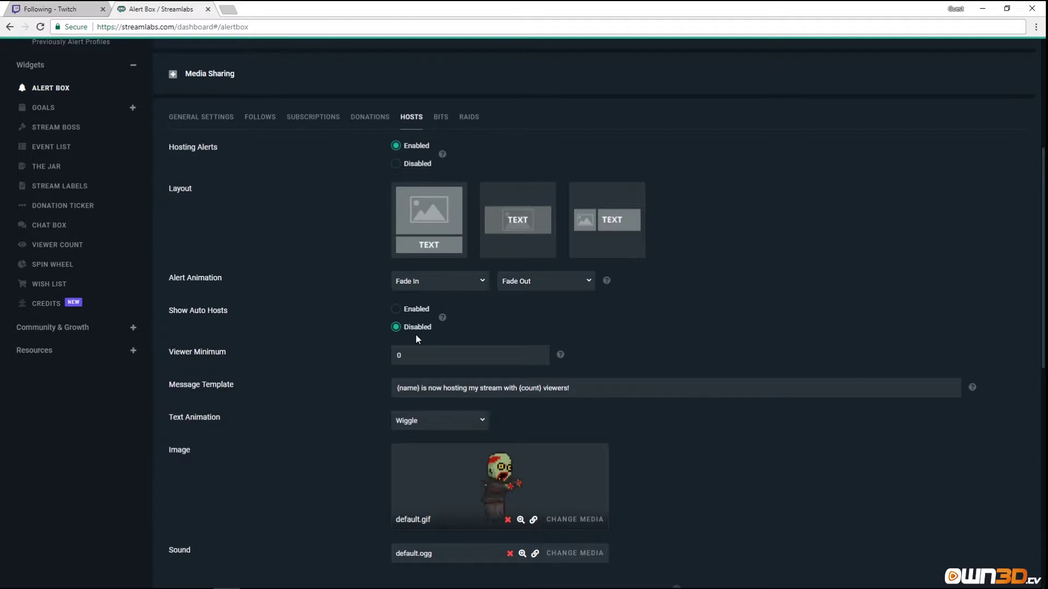
# Enable Show Auto Hosts and highlight the {count} and {name} keywords in the message template.
pyautogui.click(396, 309)
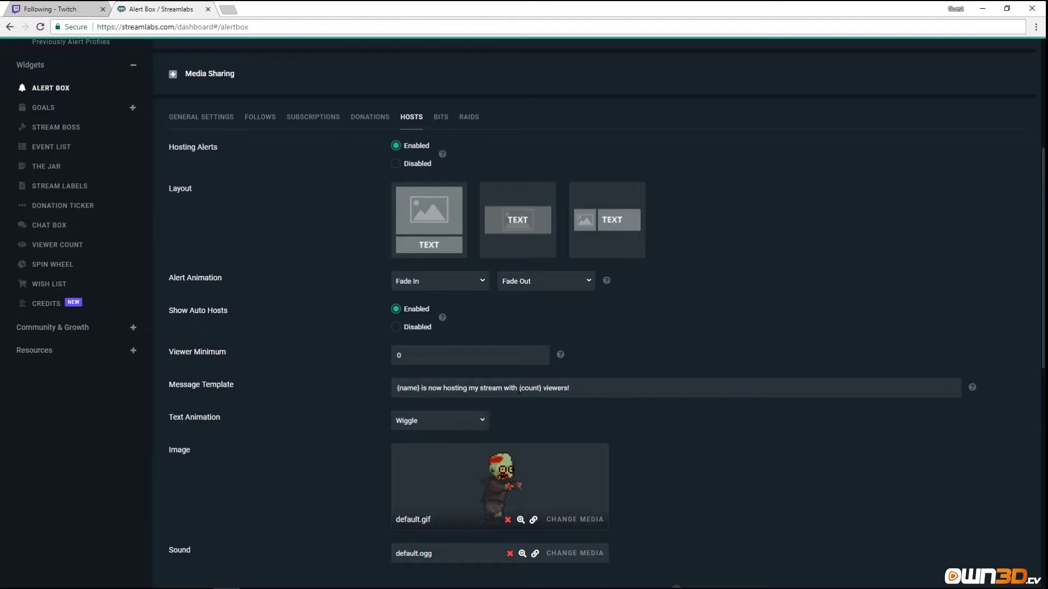
pyautogui.moveTo(521, 389); pyautogui.dragTo(539, 388)
pyautogui.moveTo(398, 389); pyautogui.dragTo(417, 388)
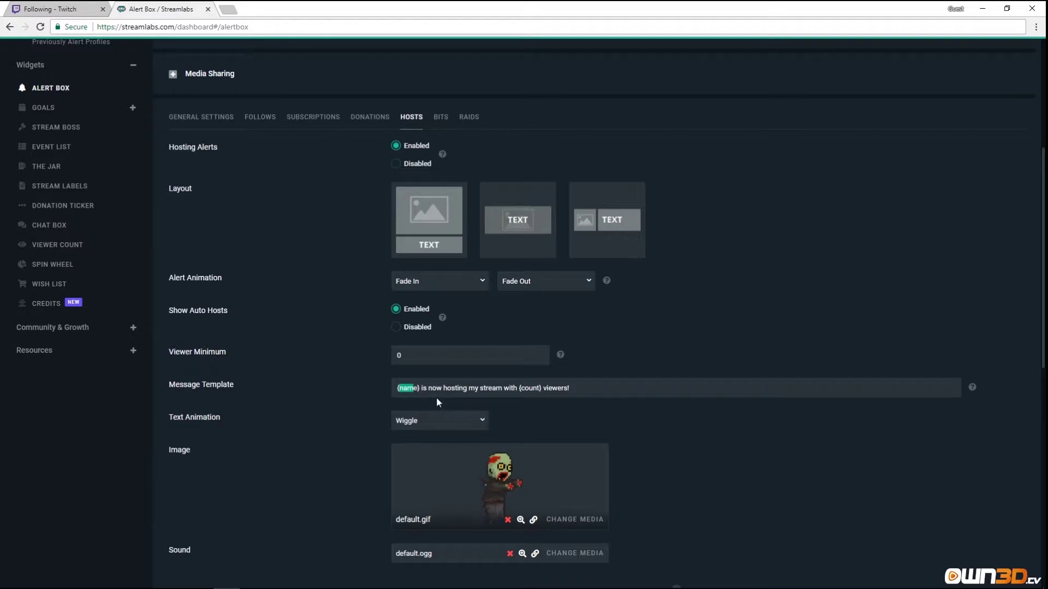
pyautogui.scroll(-3, 289, 432)
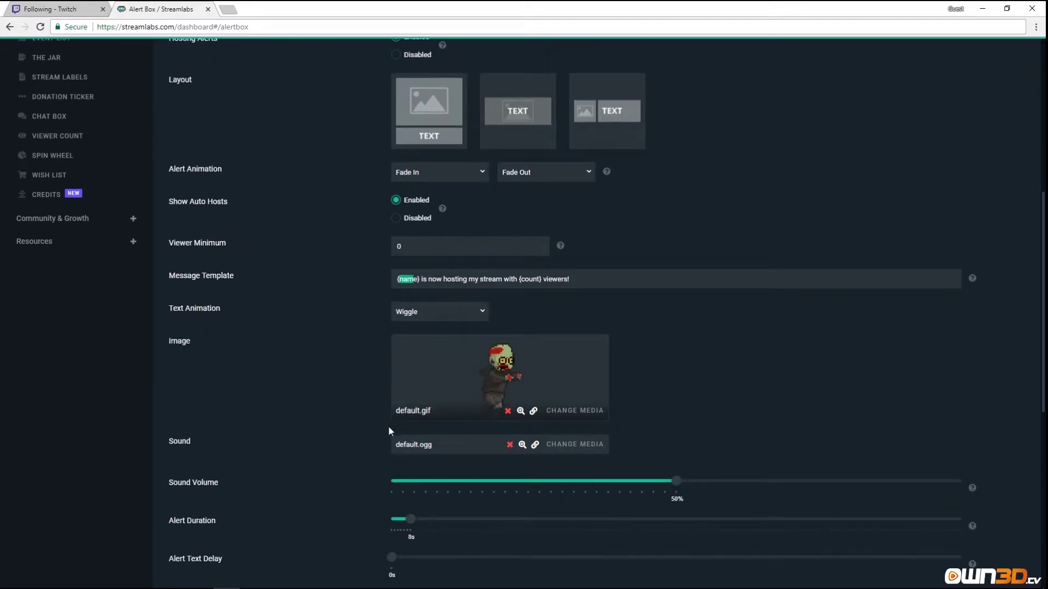
pyautogui.scroll(-1, 302, 424)
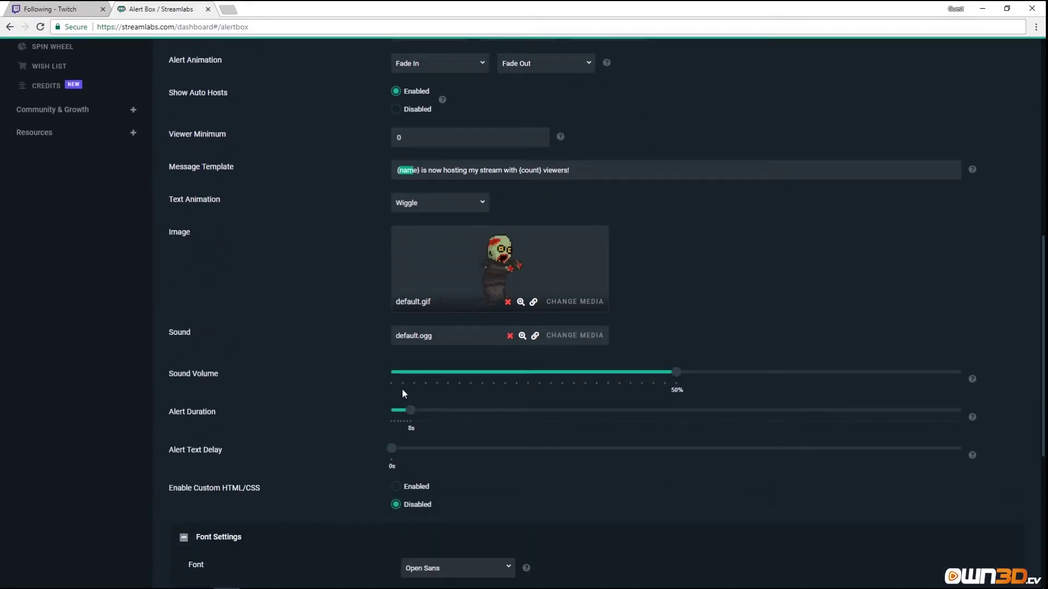
pyautogui.scroll(-2, 257, 459)
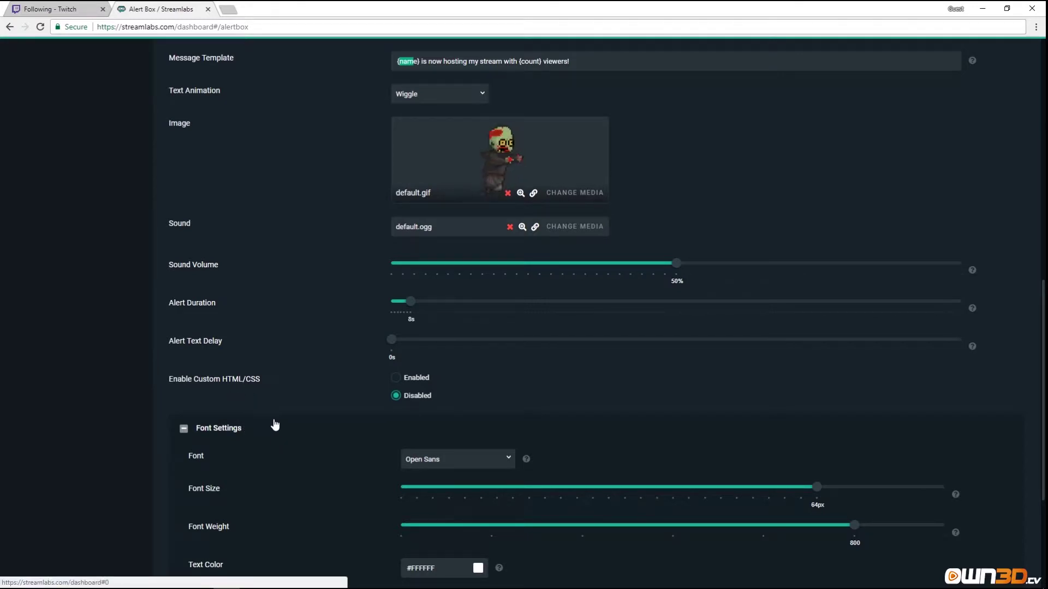
pyautogui.scroll(-3, 286, 415)
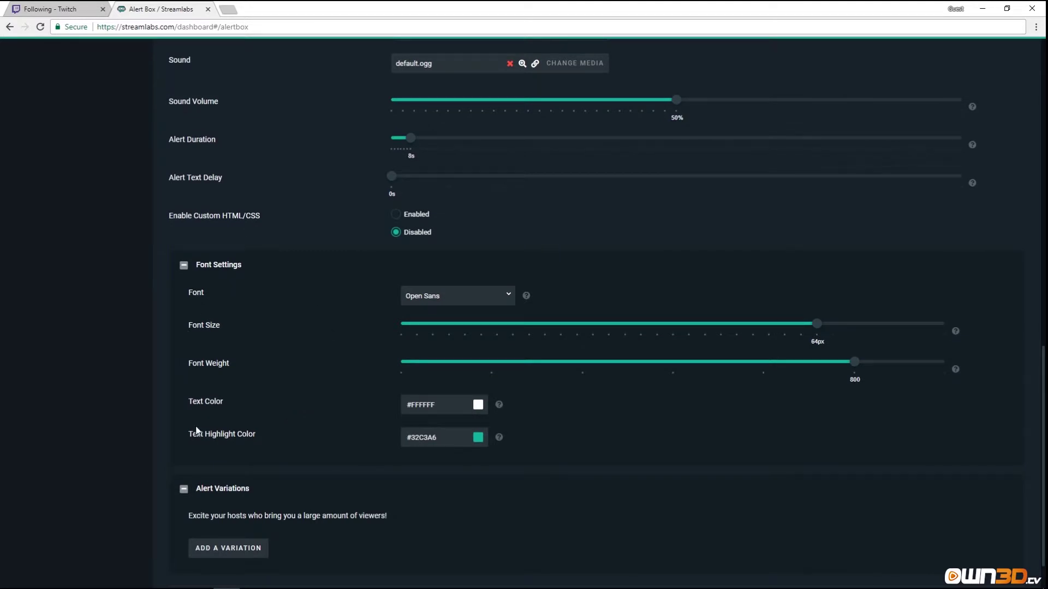
pyautogui.scroll(-1, 297, 402)
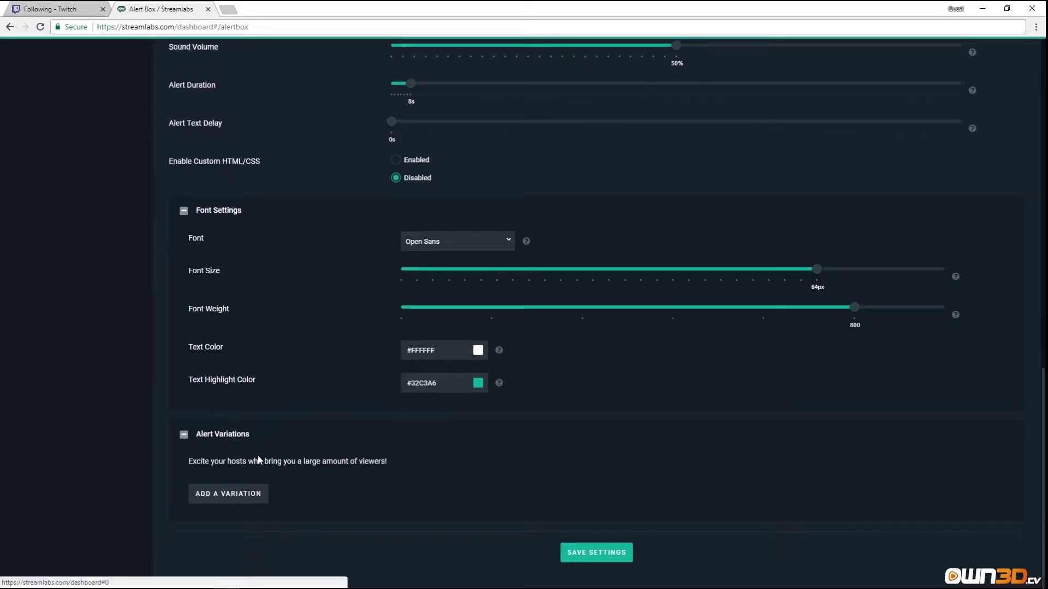
pyautogui.click(231, 497)
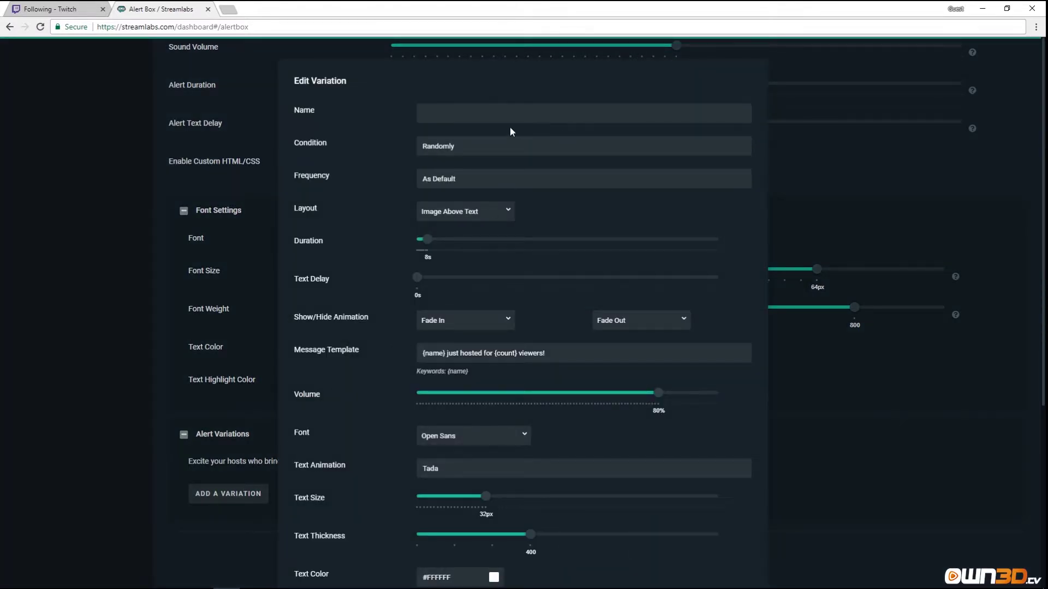
pyautogui.click(465, 150)
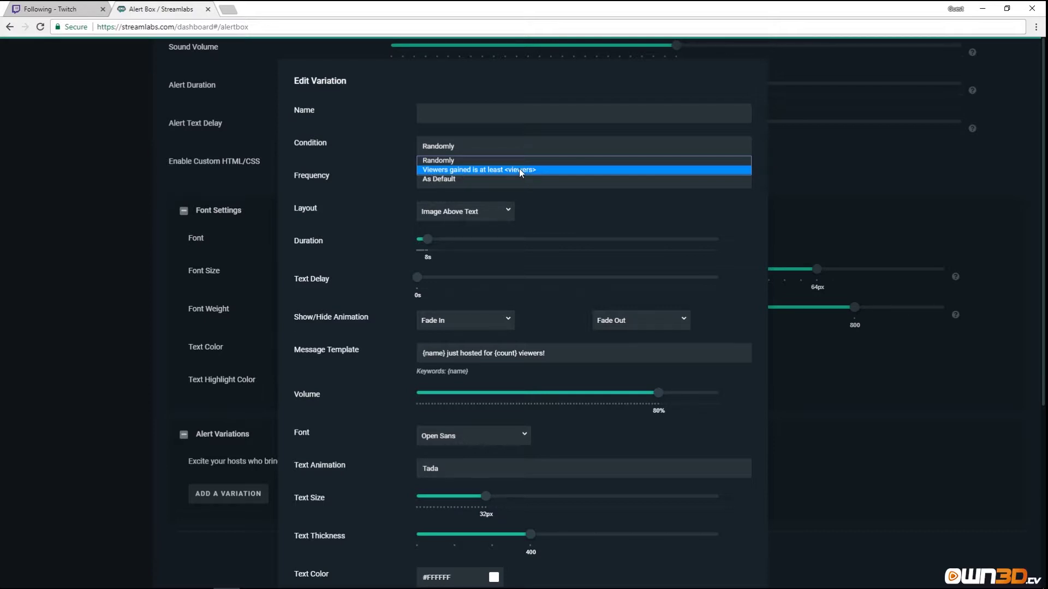
pyautogui.scroll(-5, 487, 411)
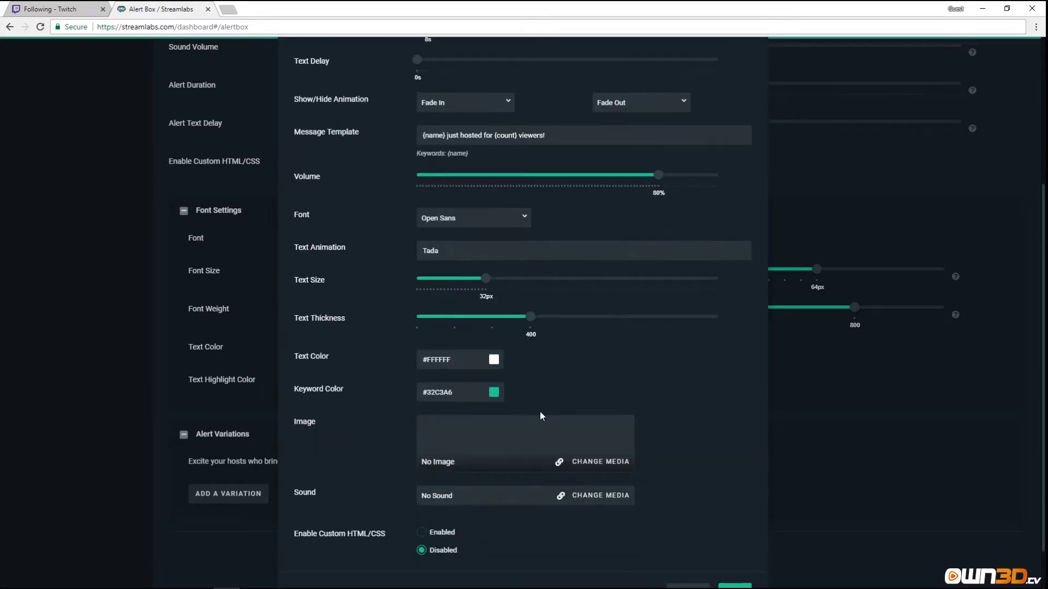
pyautogui.click(685, 542)
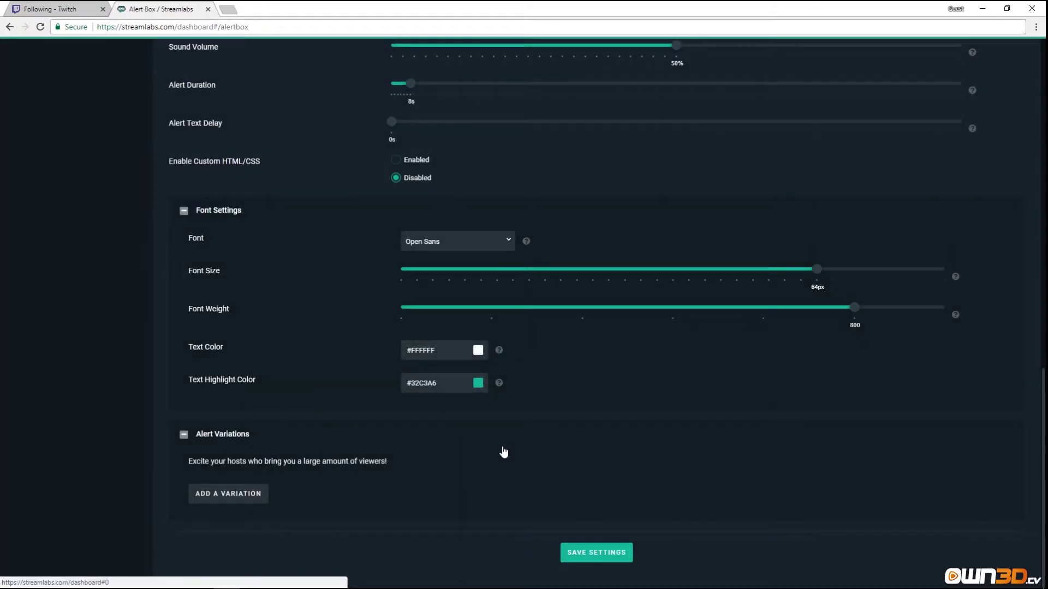
# Copy the Alert Box Widget URL and load it in a new browser tab.
pyautogui.scroll(12, 509, 465)
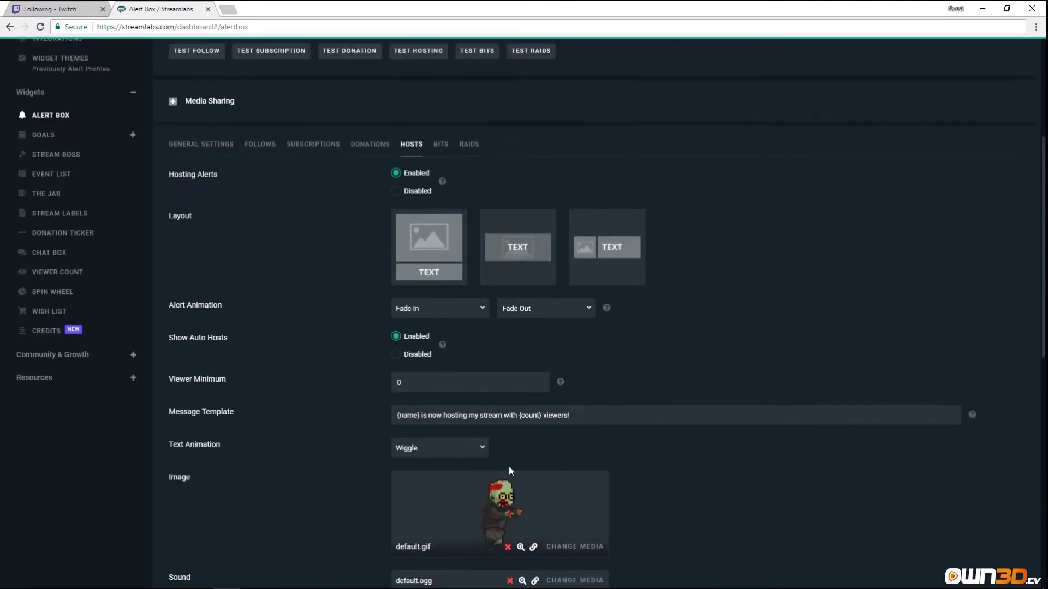
pyautogui.scroll(2, 548, 344)
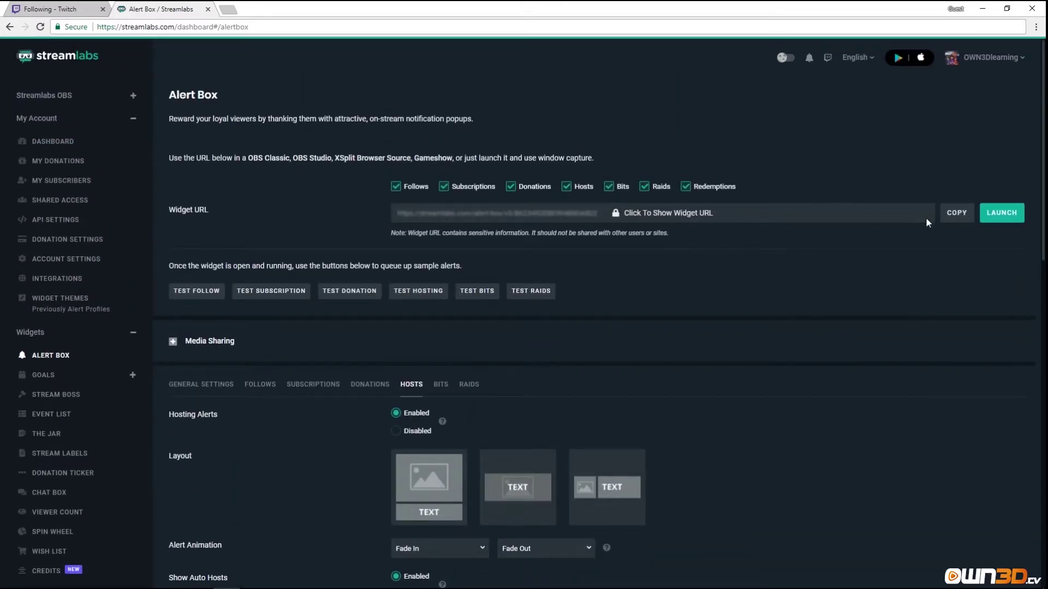
pyautogui.click(955, 213)
pyautogui.click(227, 10)
pyautogui.hotkey('ctrl', 'v')
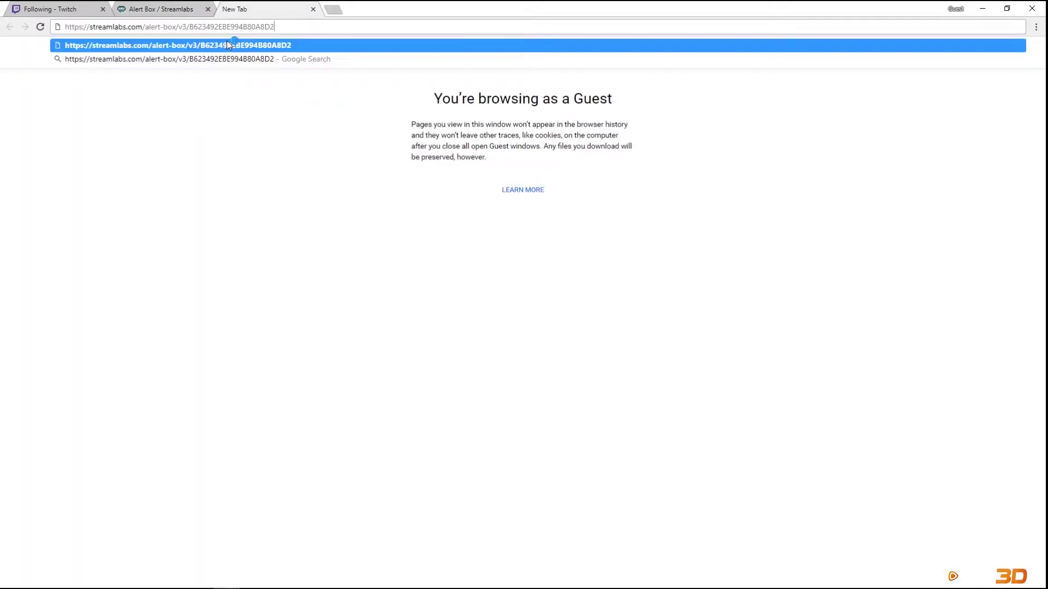
pyautogui.press('Return')
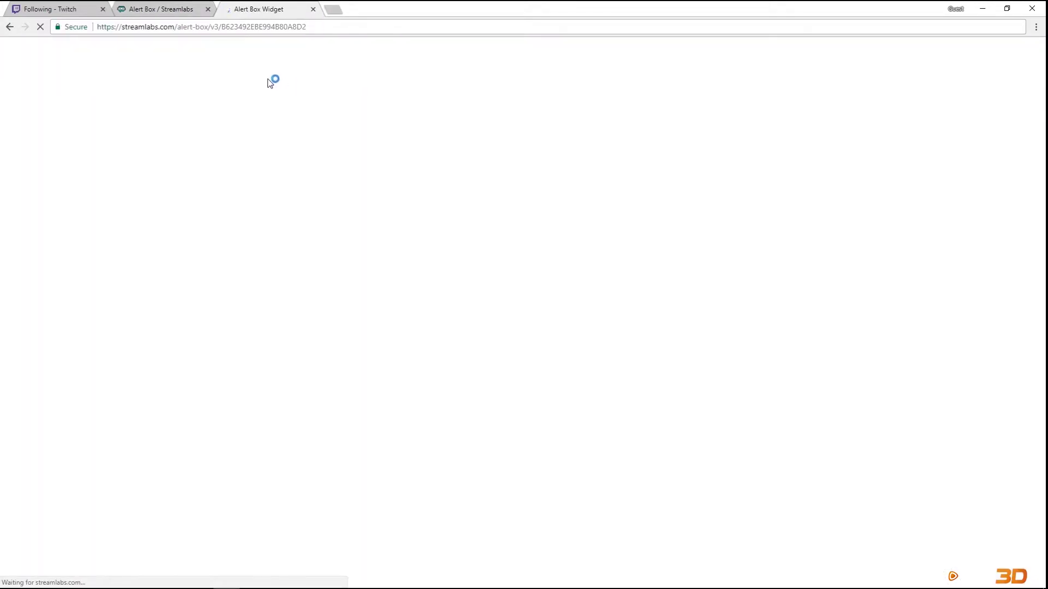
# Fire a test hosting alert and watch the zombie GIF with viewer count in the widget tab.
pyautogui.click(174, 9)
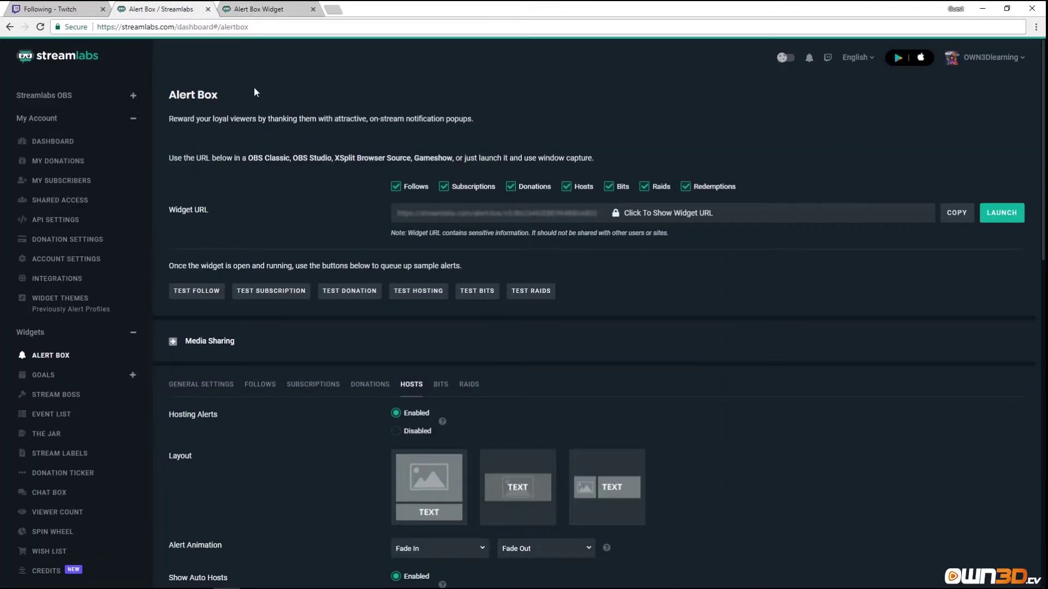
pyautogui.click(430, 295)
pyautogui.click(280, 11)
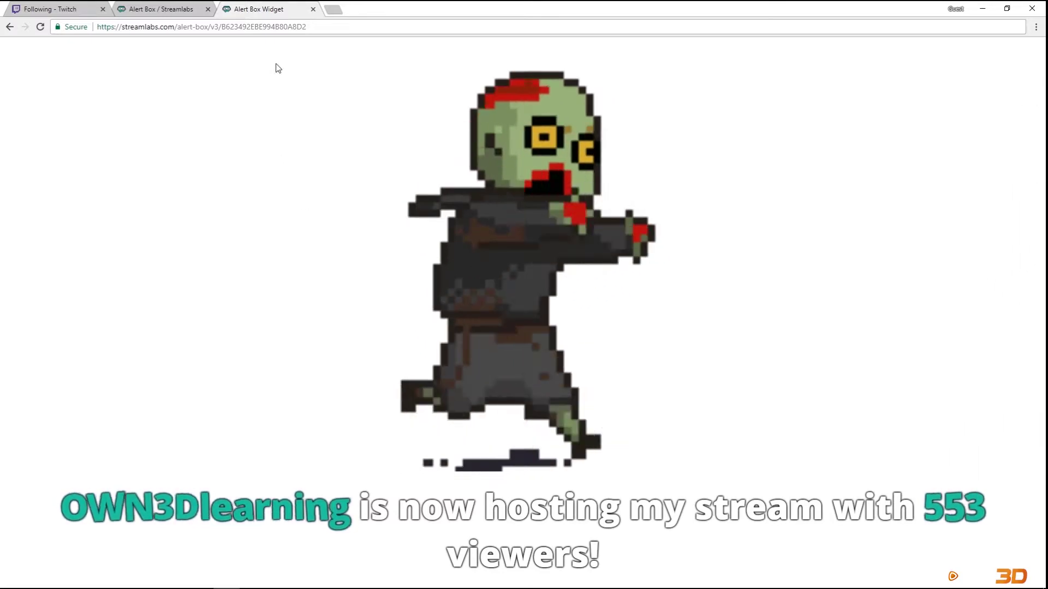
pyautogui.click(312, 9)
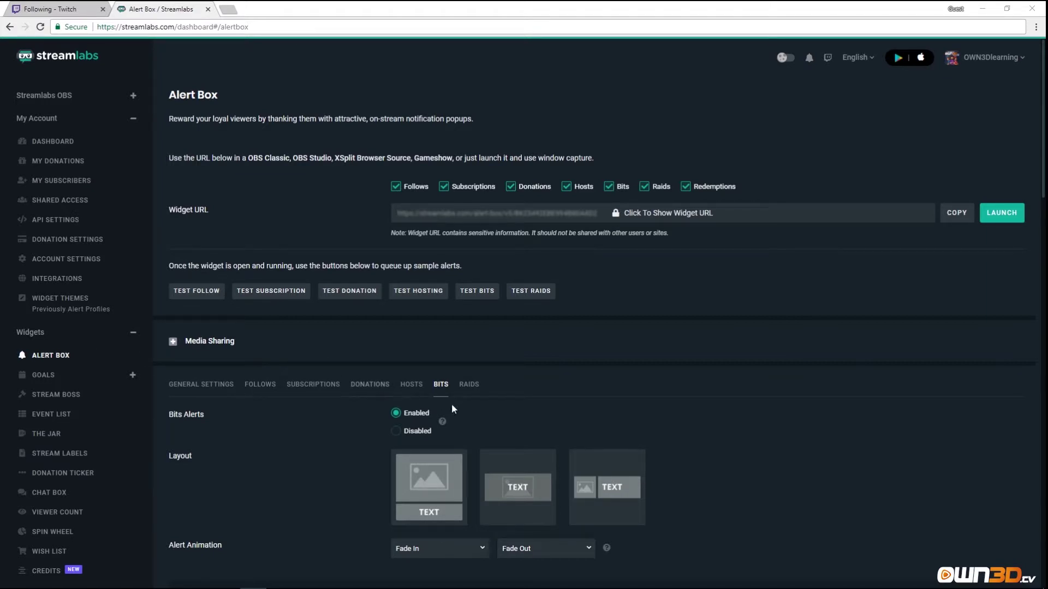
# Show the Raids alert settings: raid alerts disabled, Fade In/Fade Out animation, raider minimum 0.
pyautogui.click(467, 390)
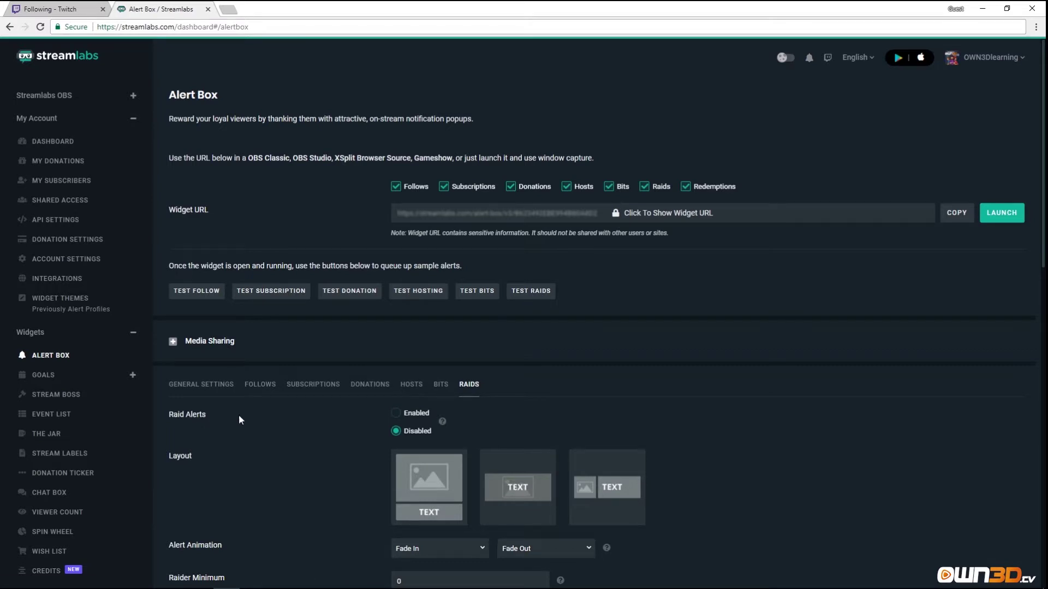
# Set Raid Alerts to Enabled, then add a new raid alert variation.
pyautogui.click(396, 413)
pyautogui.scroll(-4, 397, 408)
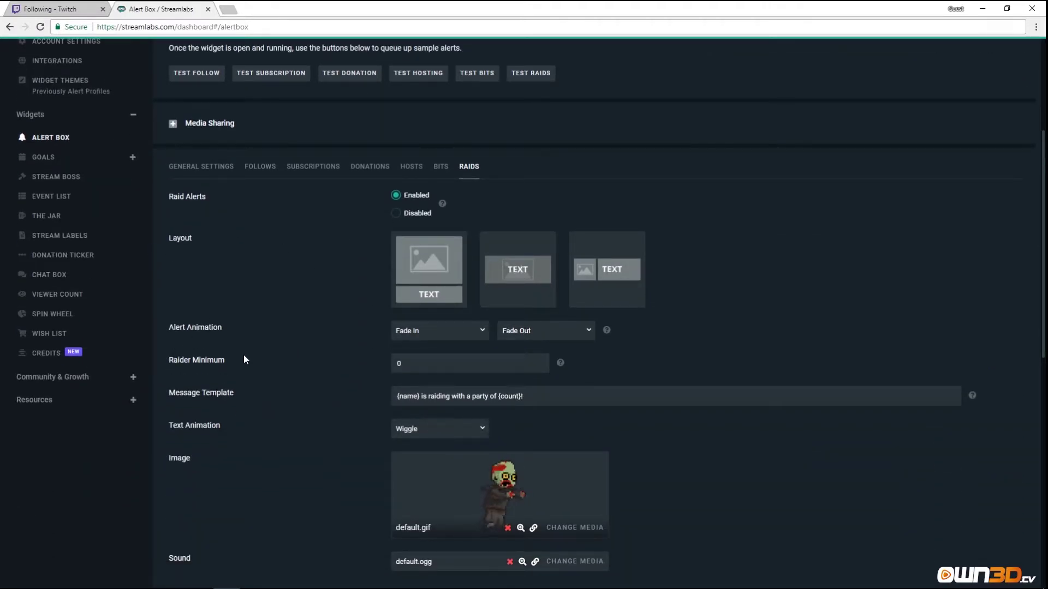
pyautogui.scroll(-3, 243, 354)
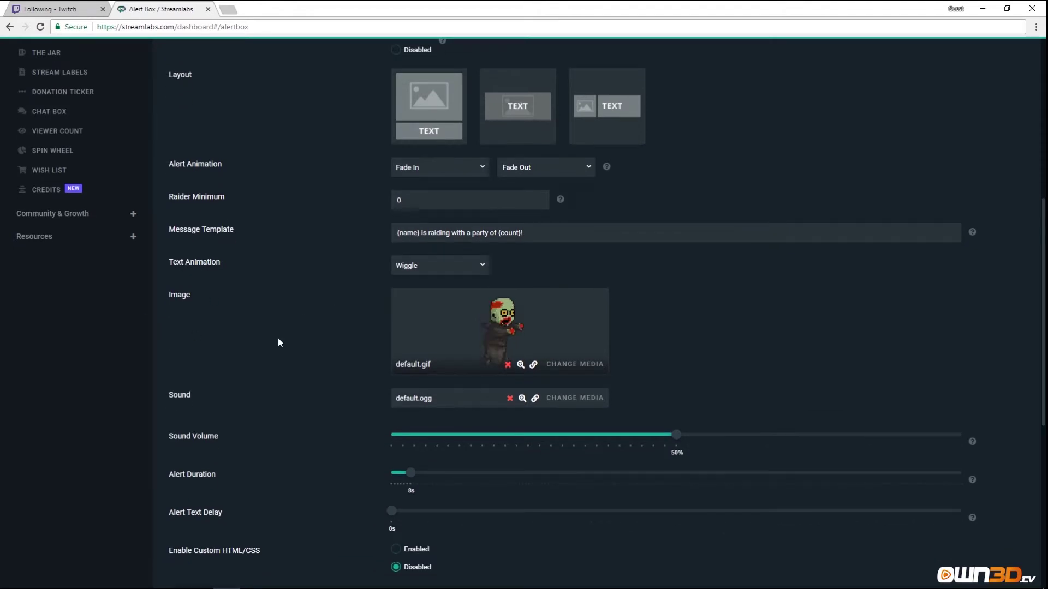
pyautogui.scroll(-3, 278, 336)
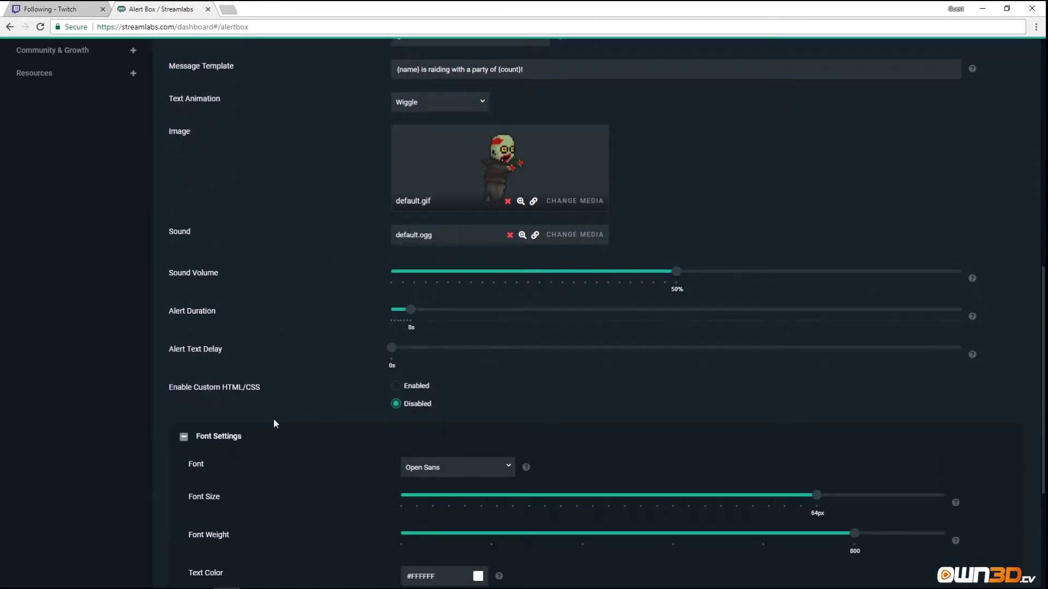
pyautogui.scroll(-4, 273, 419)
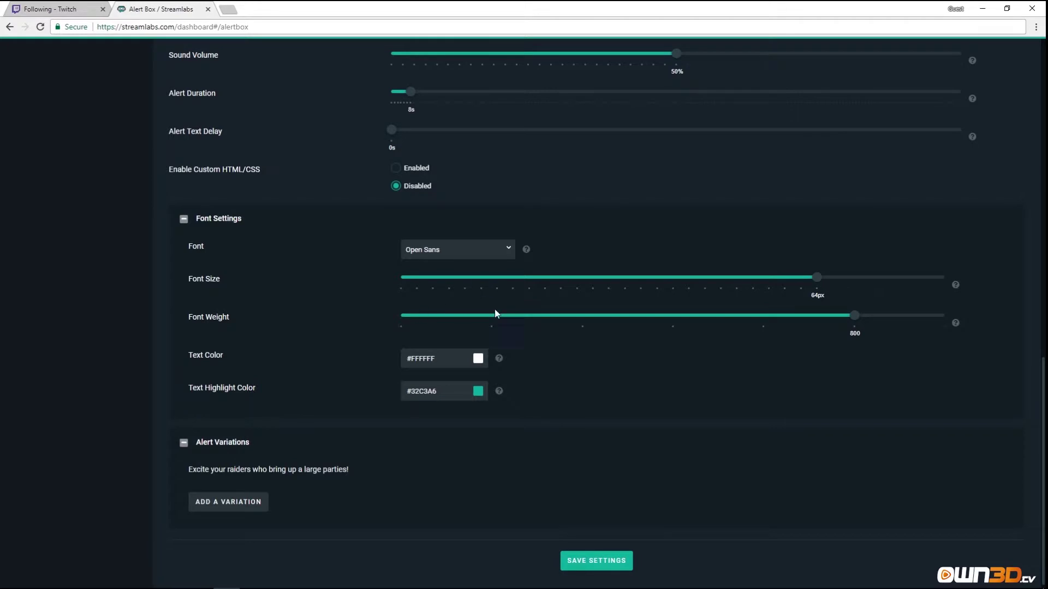
pyautogui.click(227, 508)
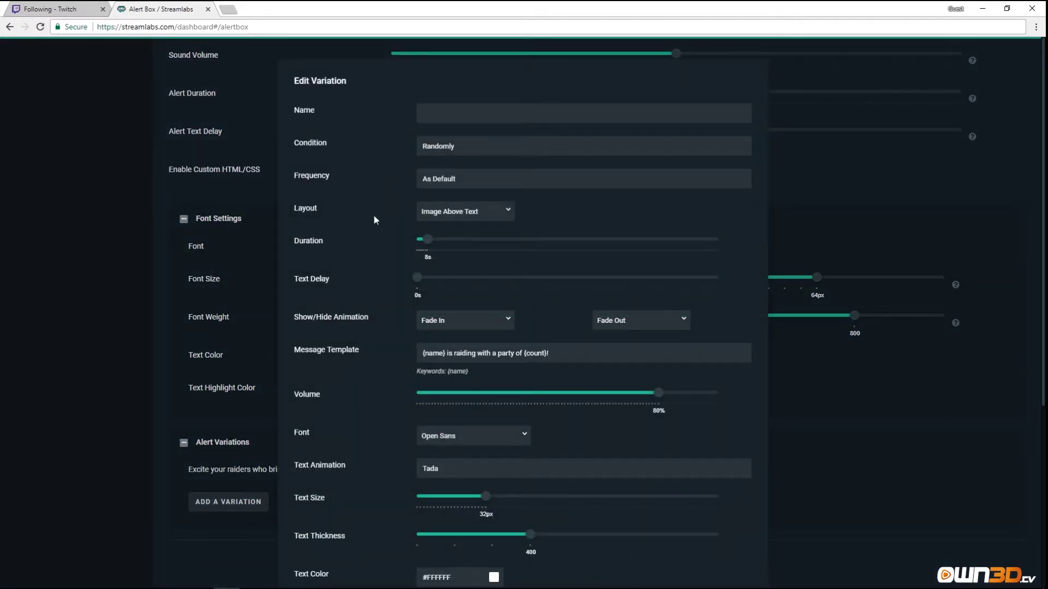
# Keep the variation condition as Randomly, then cancel the new raid variation.
pyautogui.click(475, 153)
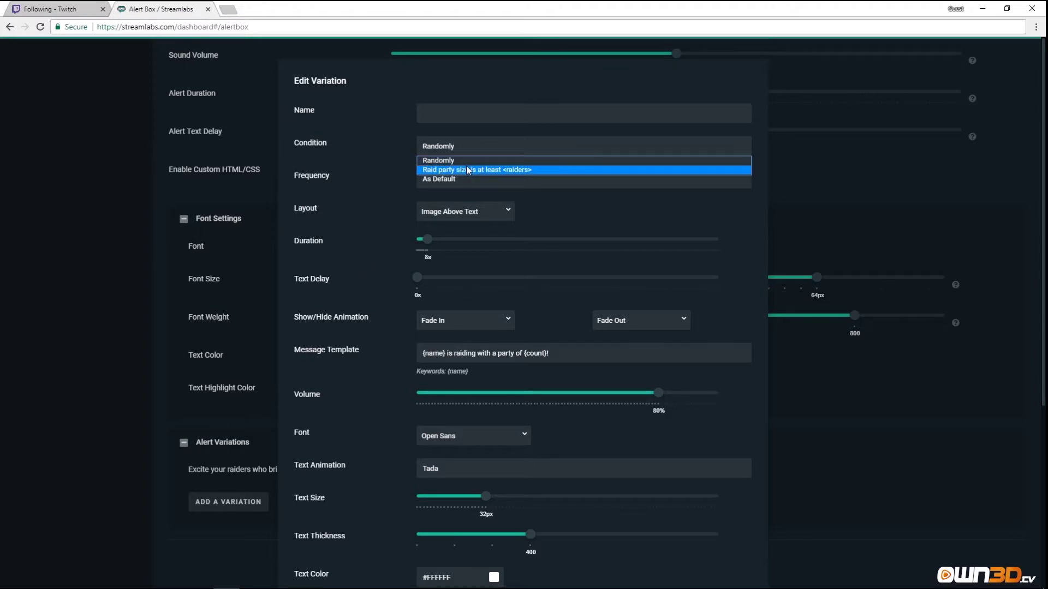
pyautogui.click(436, 160)
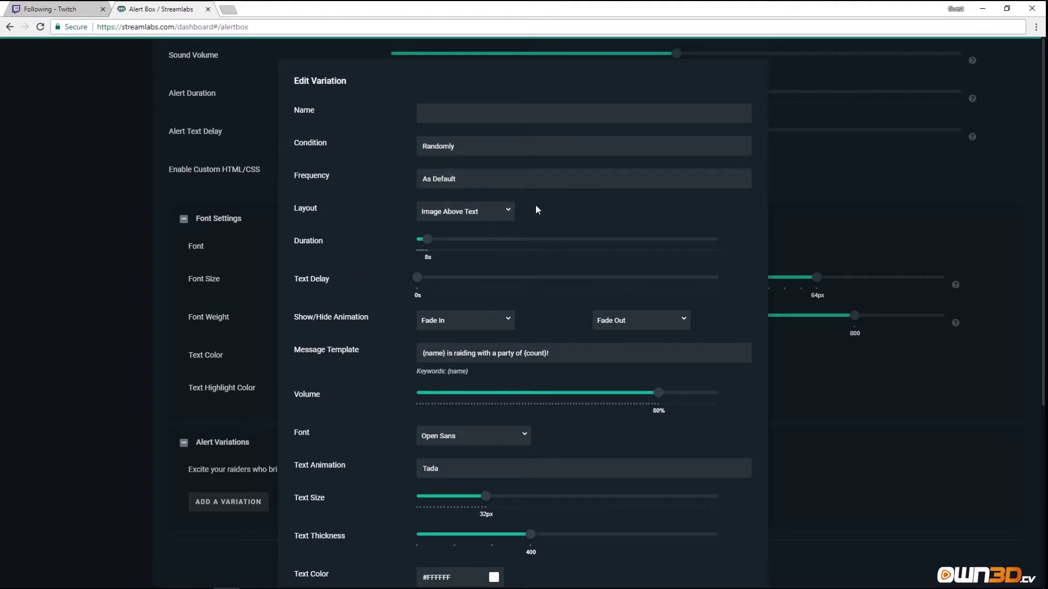
pyautogui.scroll(-5, 530, 462)
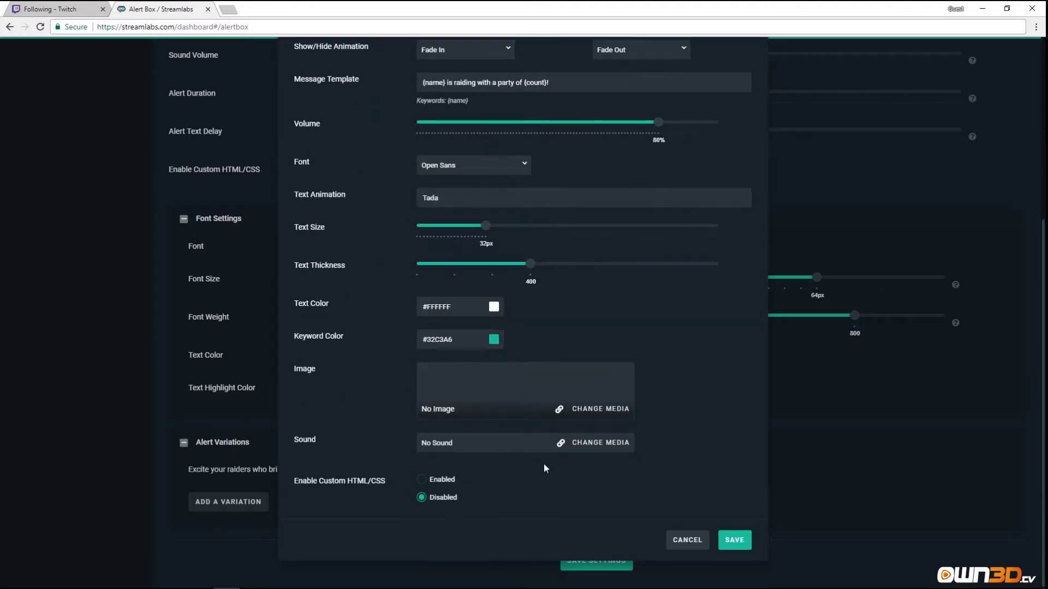
pyautogui.click(681, 538)
pyautogui.scroll(1, 461, 397)
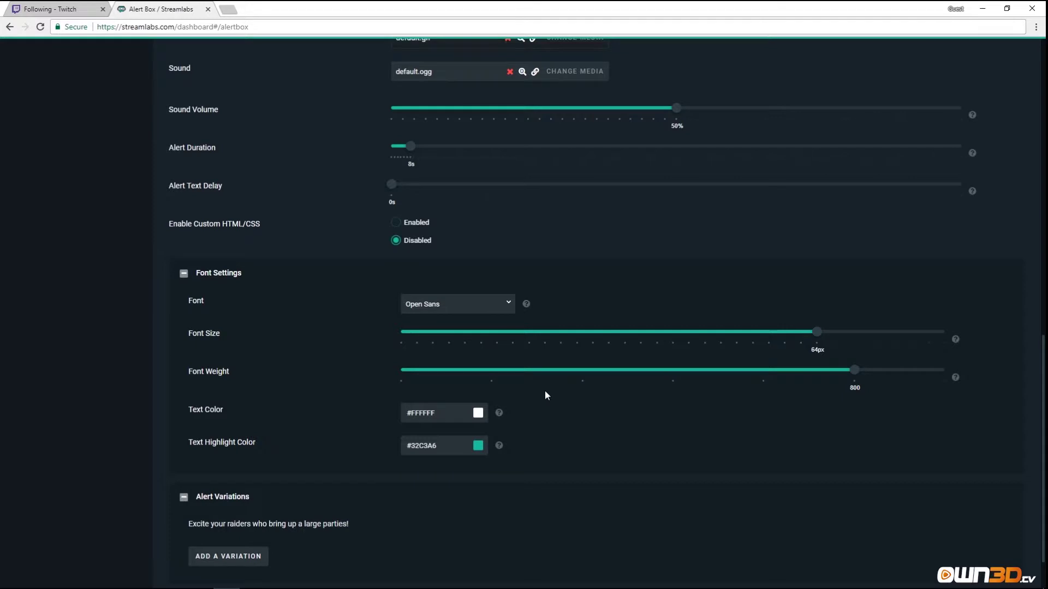
# Scroll back up to the top of the Alert Box settings page.
pyautogui.scroll(4, 567, 387)
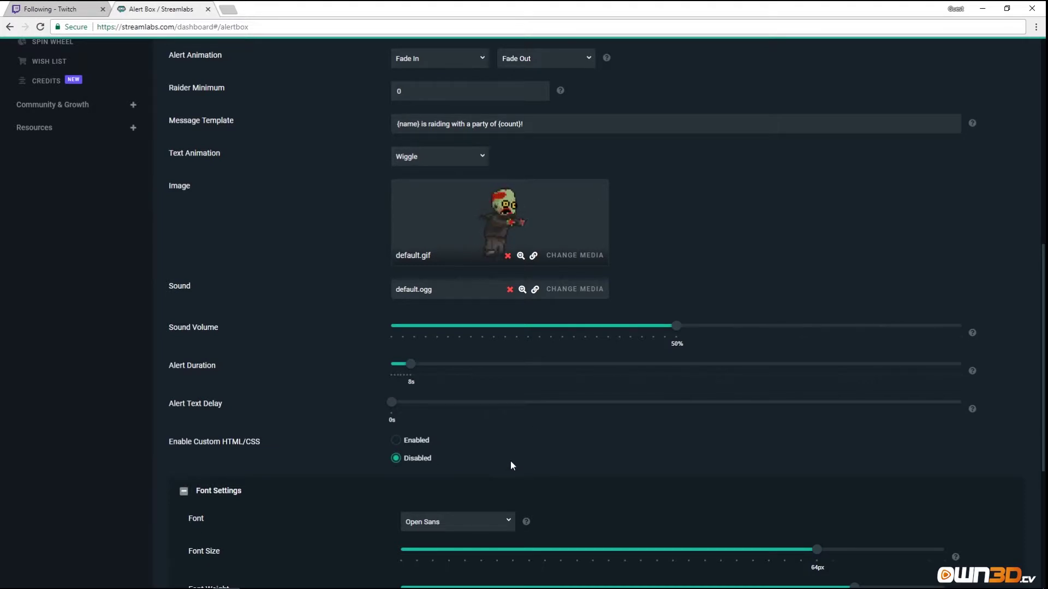
pyautogui.scroll(1, 536, 457)
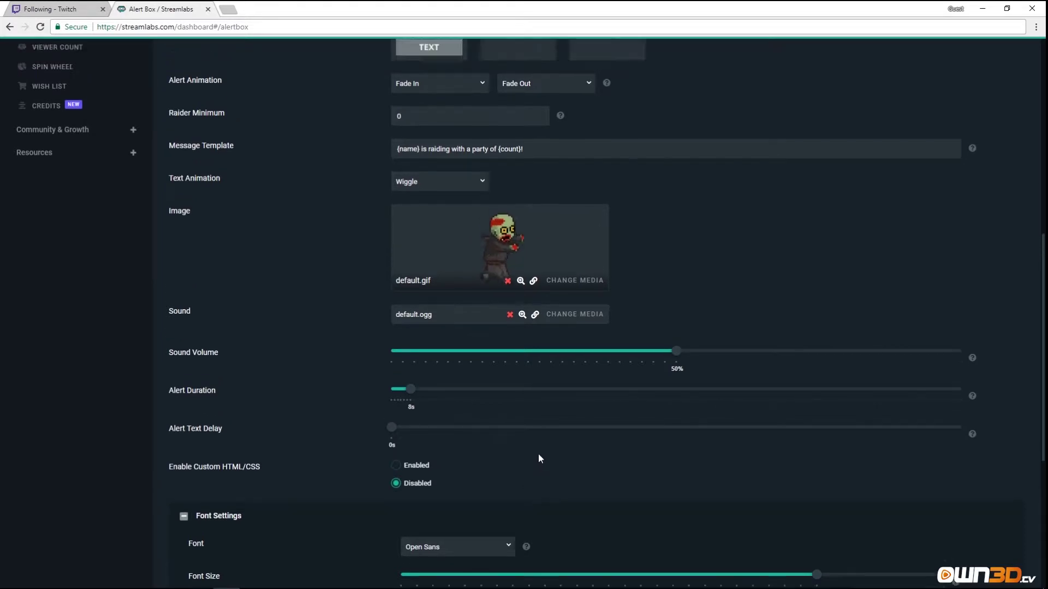
pyautogui.scroll(5, 538, 454)
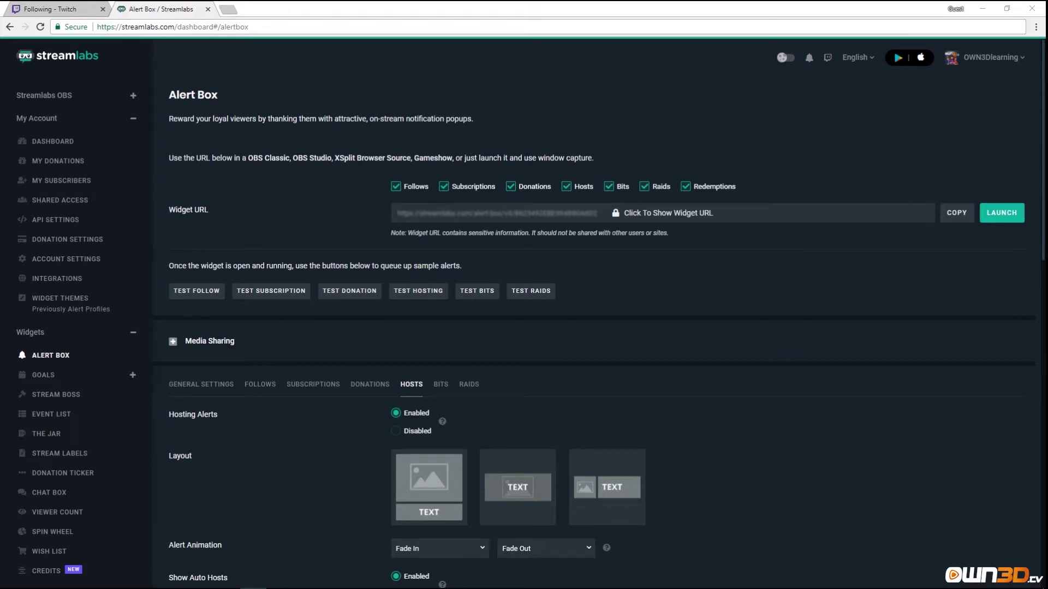
# Review the Bits alert options: minimum 0 bits, '{name} cheered! x{amount}' template, Wiggle, bits.ogg.
pyautogui.click(442, 391)
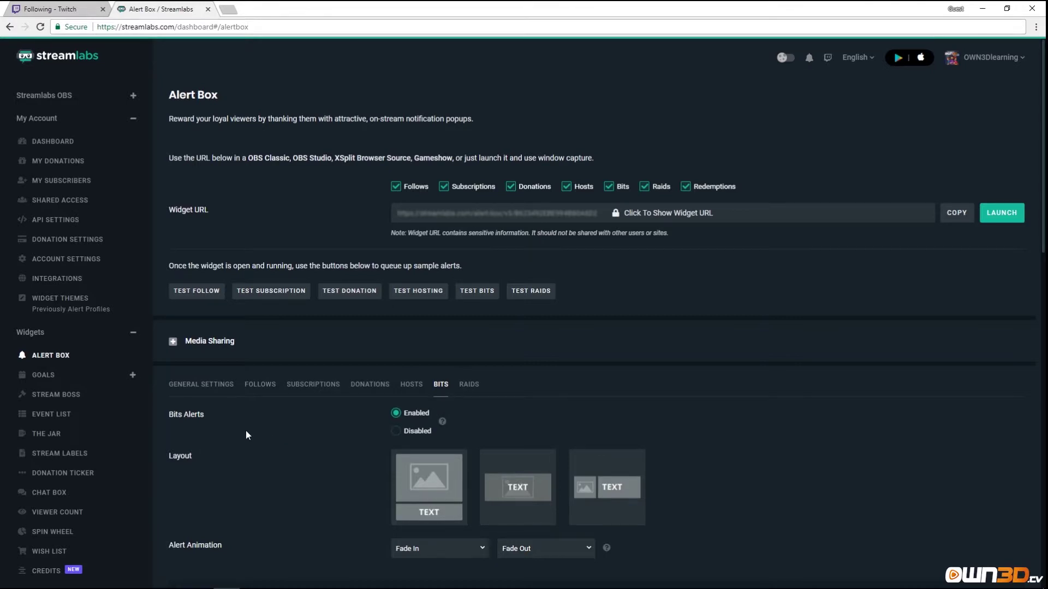
pyautogui.scroll(-3, 246, 430)
pyautogui.scroll(-1, 268, 389)
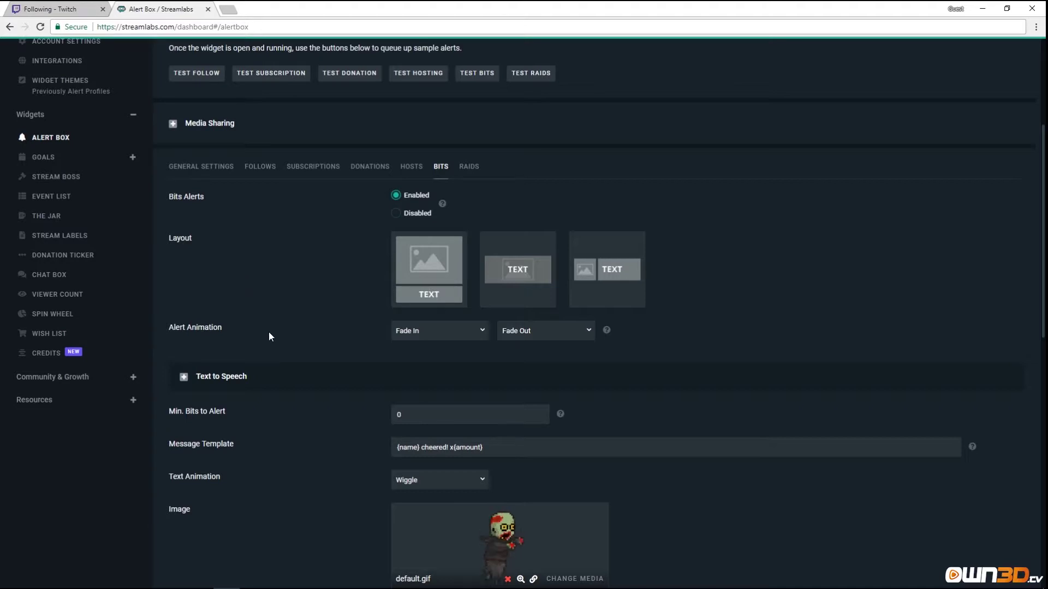
pyautogui.scroll(-3, 294, 358)
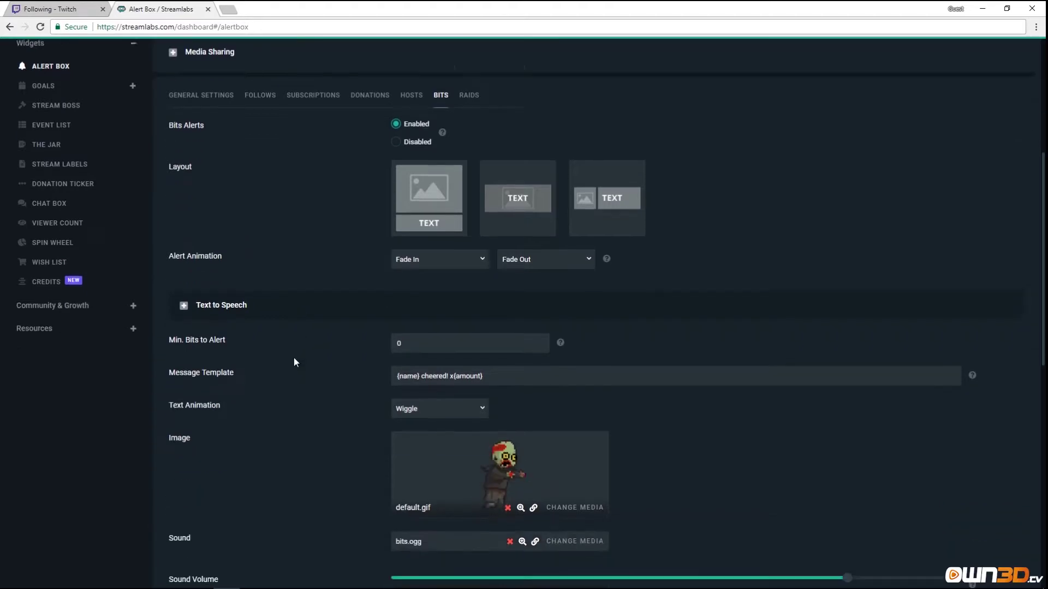
# Enable English (auto) text-to-speech for Bits alerts and review settings down to Font Settings.
pyautogui.click(184, 214)
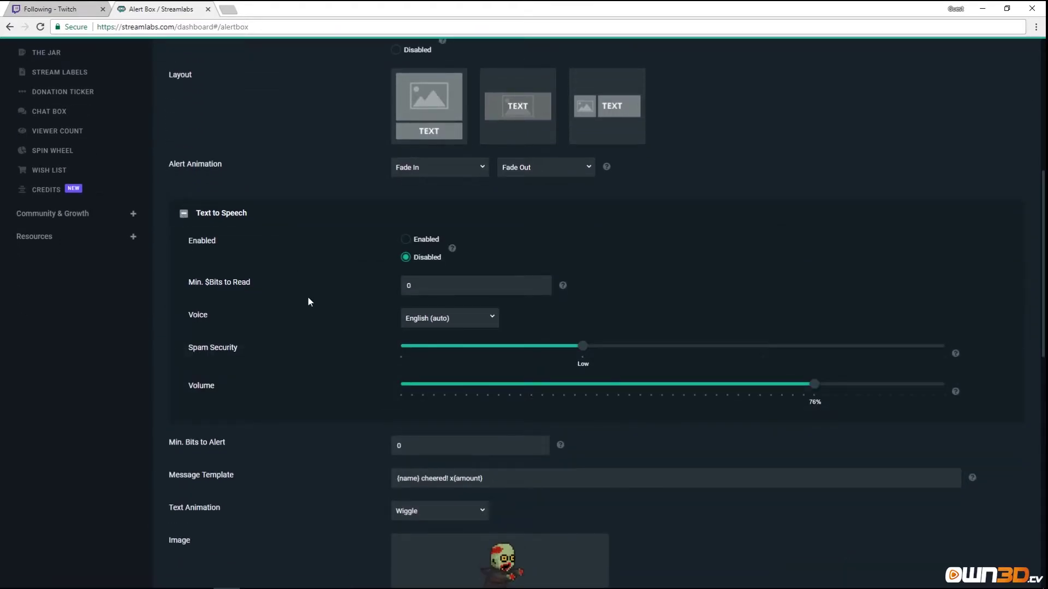
pyautogui.click(407, 240)
pyautogui.moveTo(955, 355)
pyautogui.scroll(-3, 302, 385)
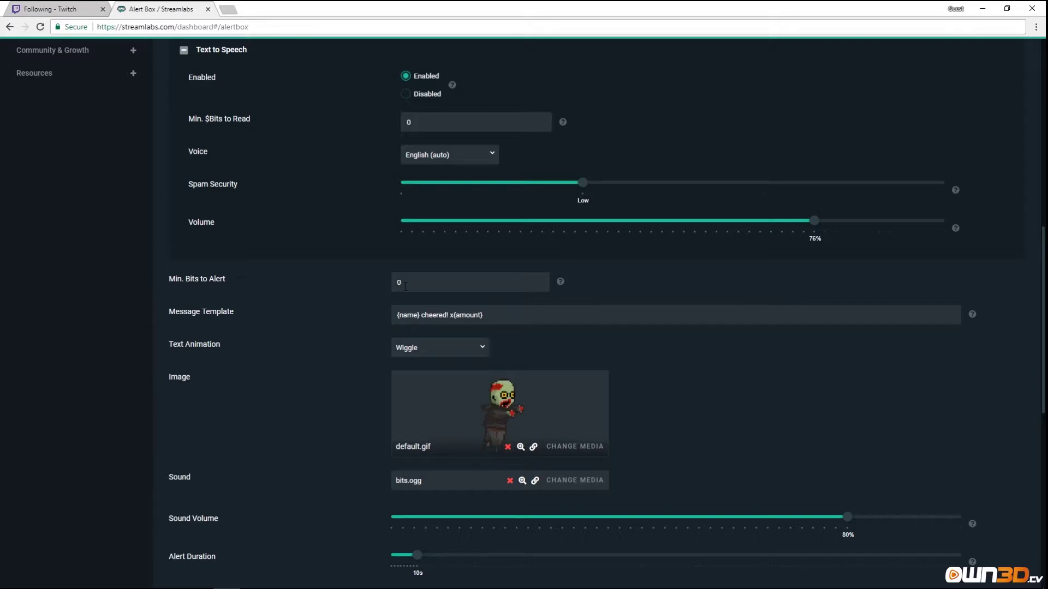
pyautogui.scroll(2, 352, 282)
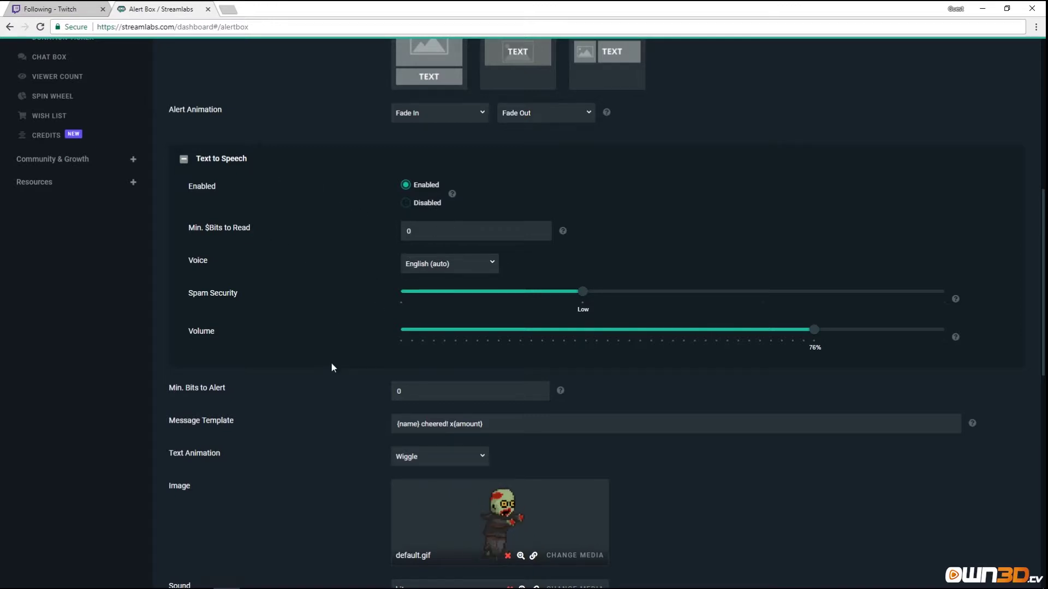
pyautogui.scroll(-3, 332, 362)
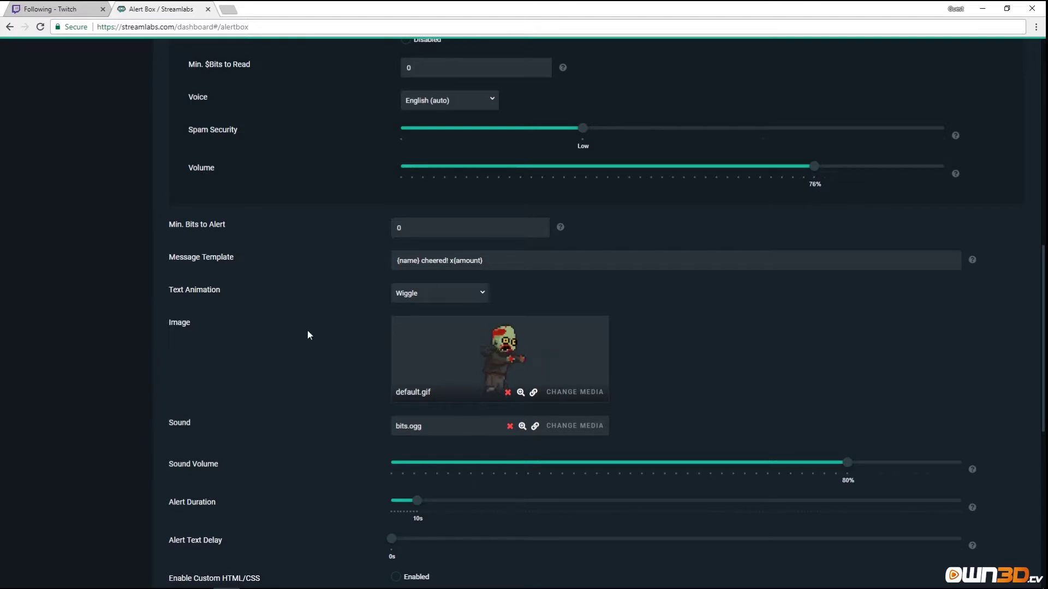
pyautogui.scroll(-2, 310, 331)
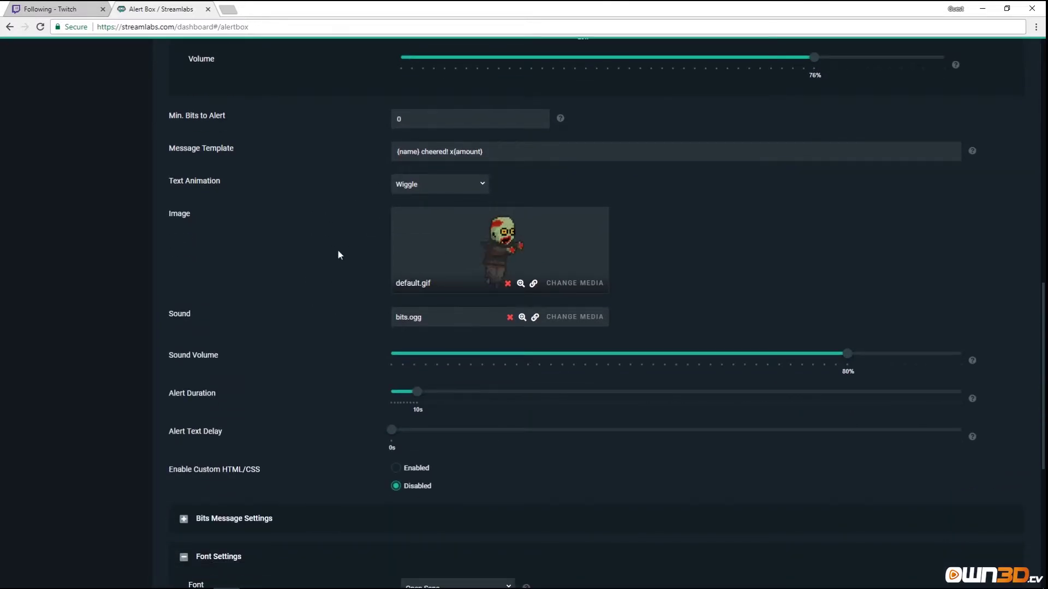
pyautogui.scroll(-3, 309, 319)
pyautogui.scroll(-1, 307, 322)
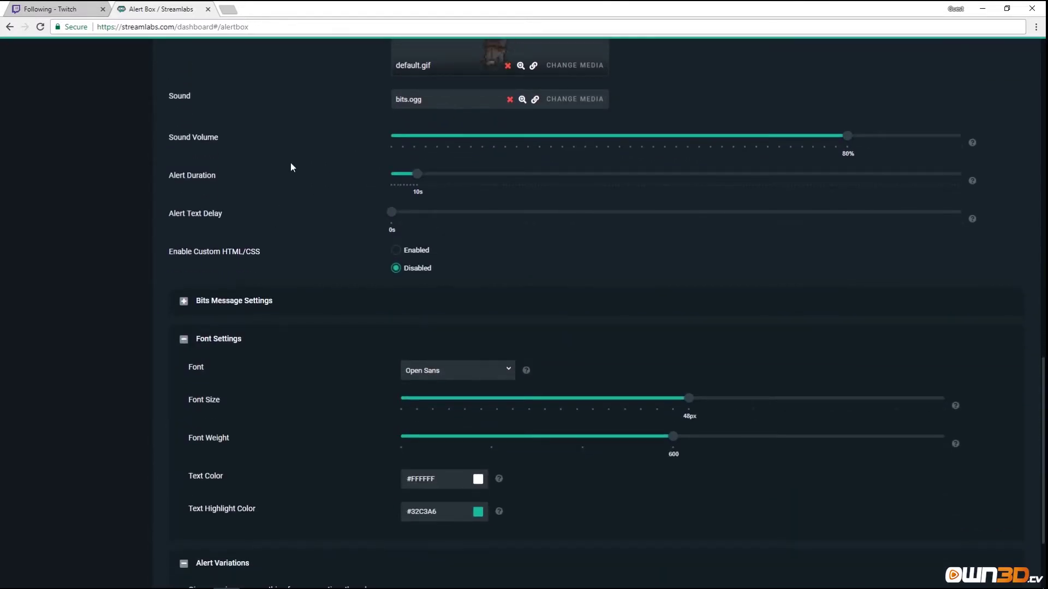
# Expand Bits Message Settings and check the Min. Amount to Show value of 0.
pyautogui.click(185, 301)
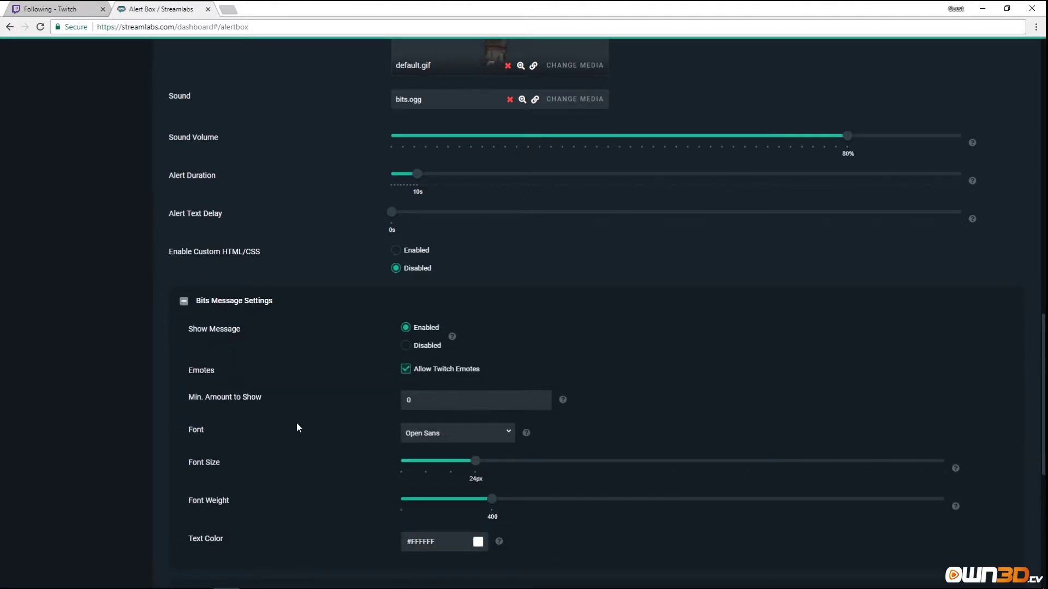
pyautogui.scroll(-3, 296, 423)
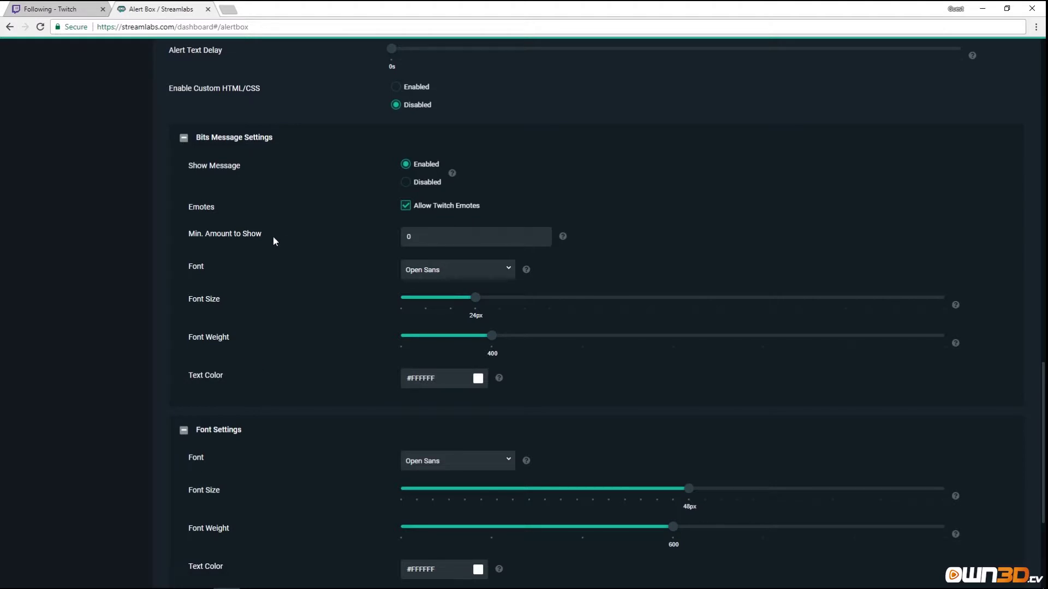
pyautogui.doubleClick(425, 235)
pyautogui.scroll(-3, 321, 296)
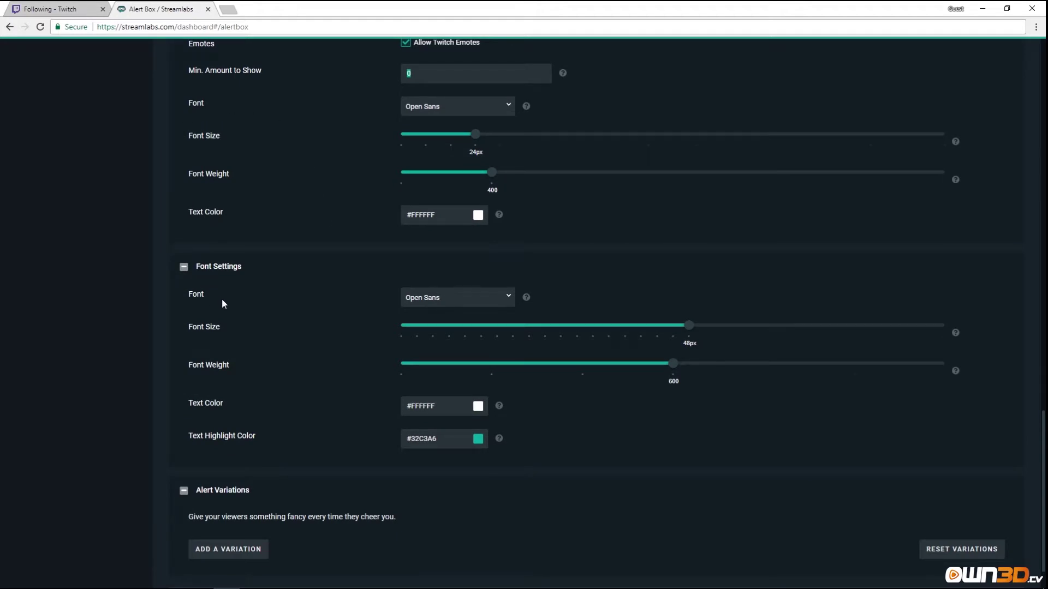
pyautogui.scroll(1, 260, 338)
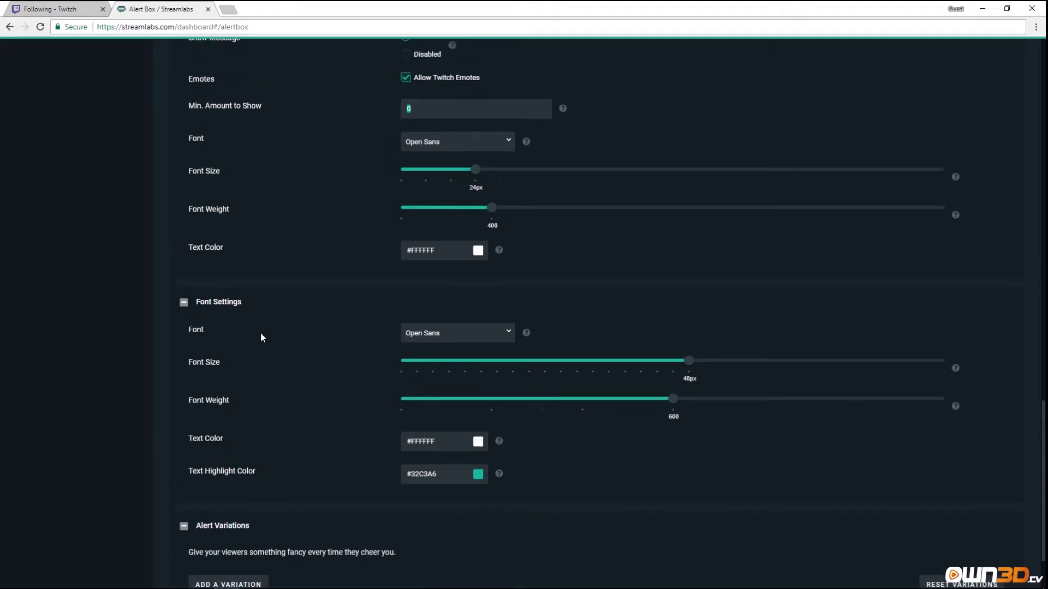
pyautogui.scroll(9, 260, 333)
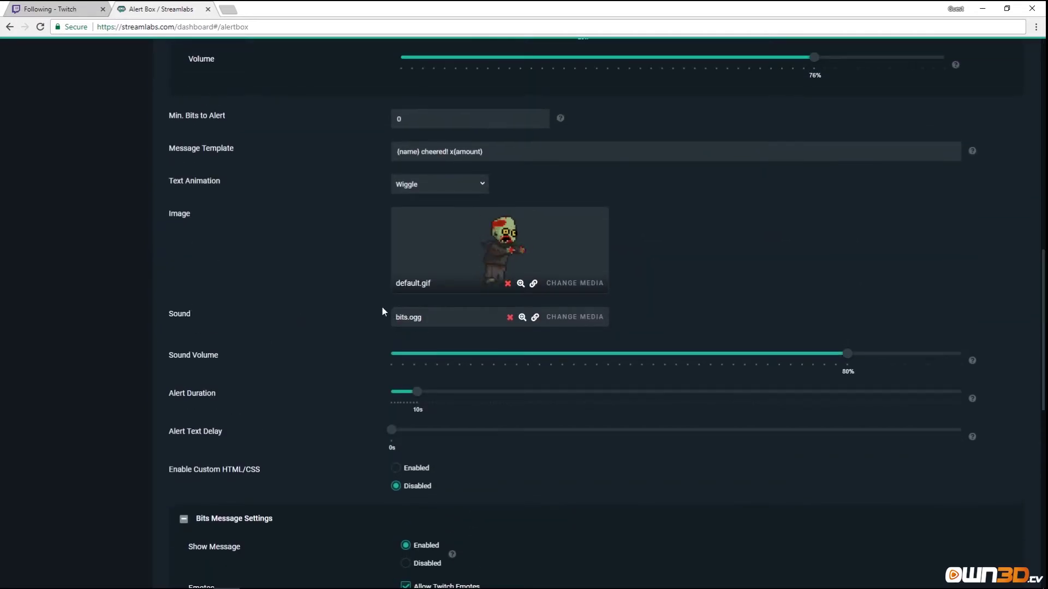
pyautogui.scroll(2, 377, 297)
pyautogui.scroll(-1, 306, 360)
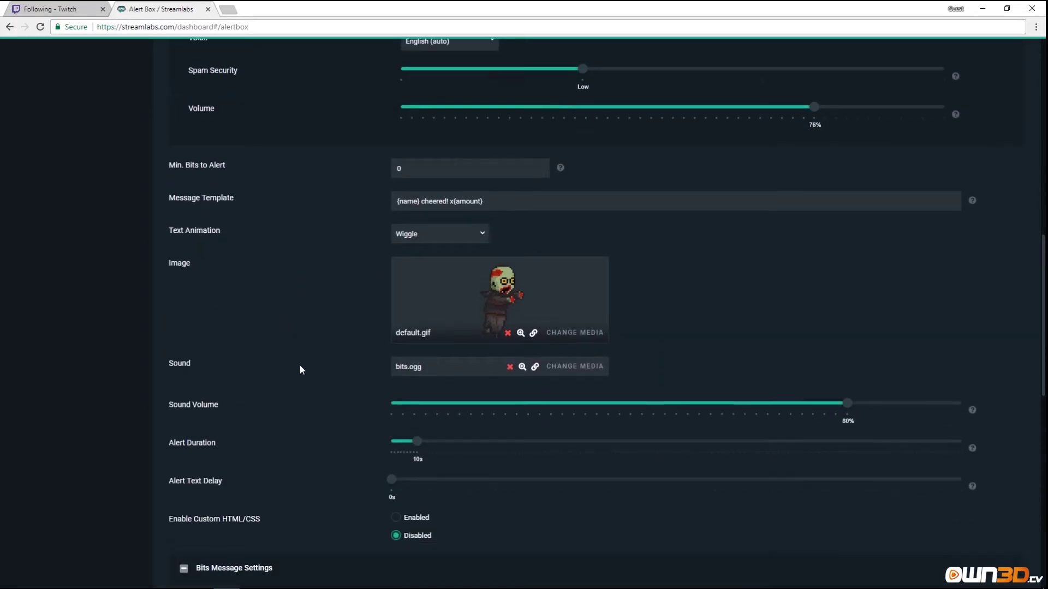
pyautogui.scroll(-12, 302, 367)
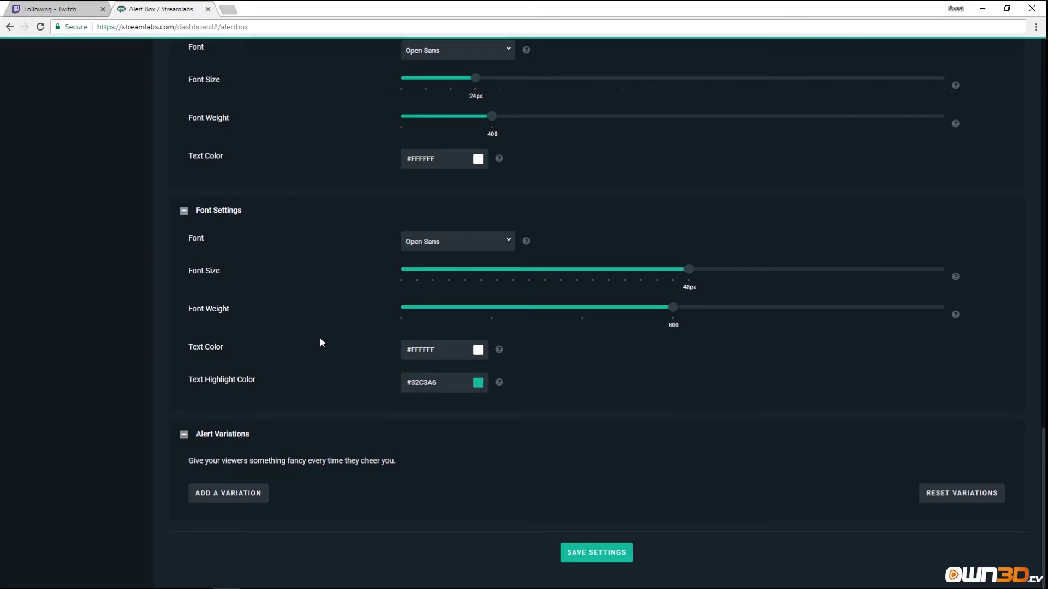
# Save a new Randomly-triggered Bits alert variation, then save the Alert Box settings.
pyautogui.click(244, 494)
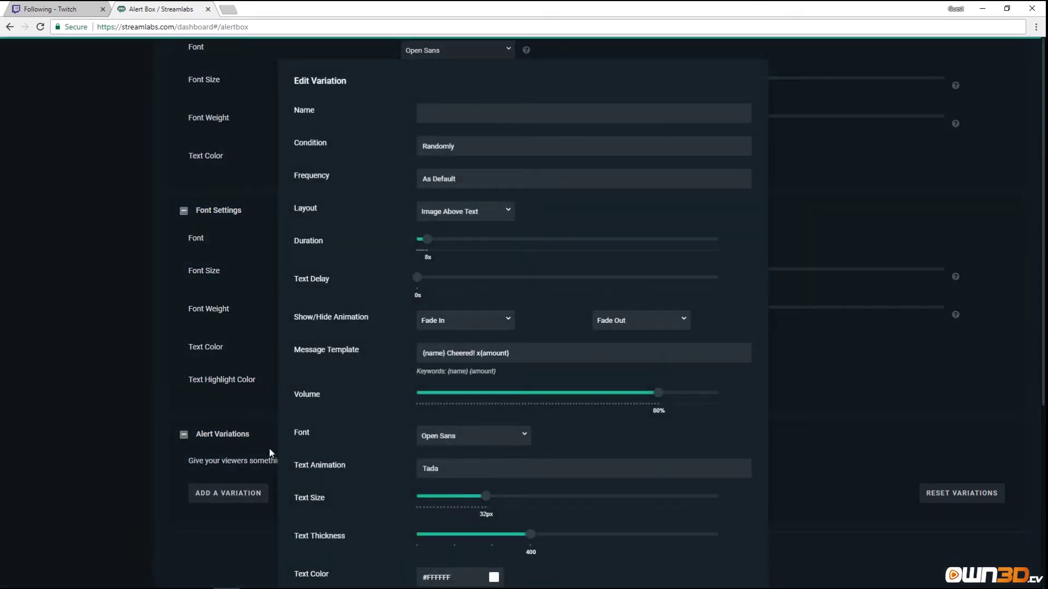
pyautogui.click(476, 148)
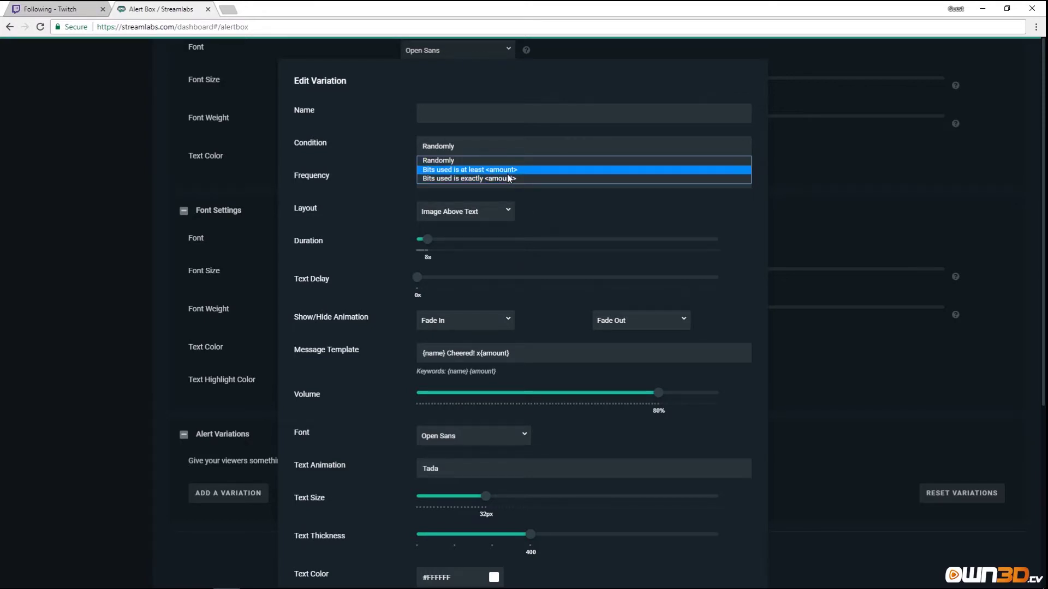
pyautogui.click(565, 217)
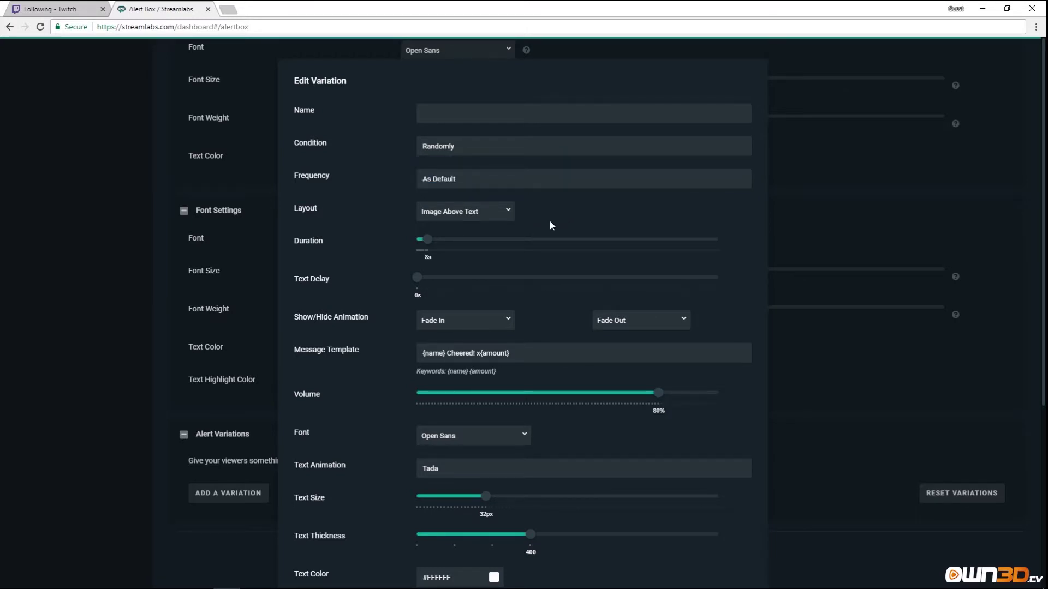
pyautogui.scroll(-5, 549, 225)
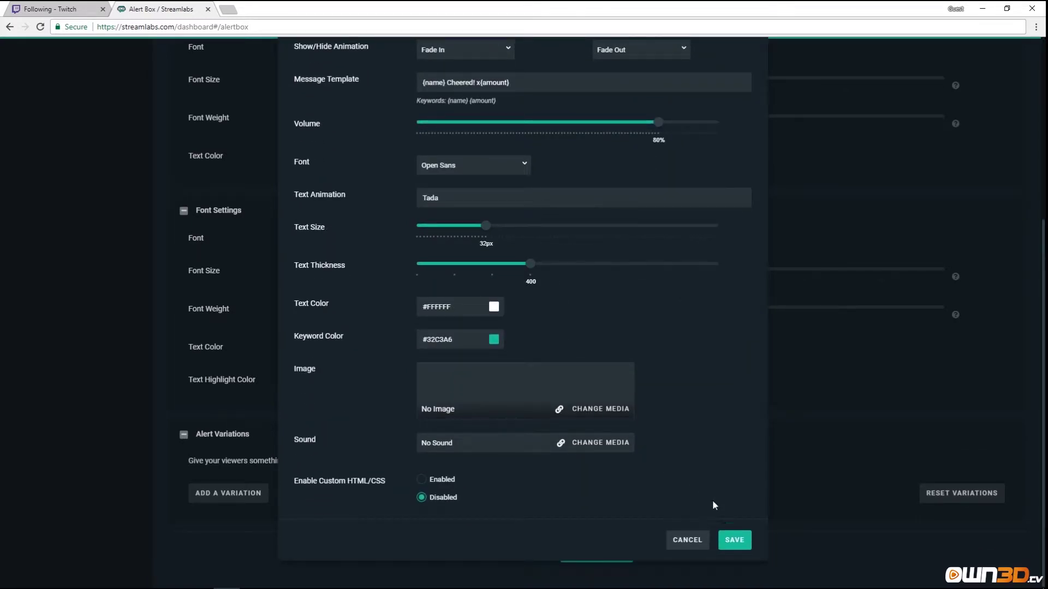
pyautogui.click(734, 541)
pyautogui.scroll(-1, 676, 489)
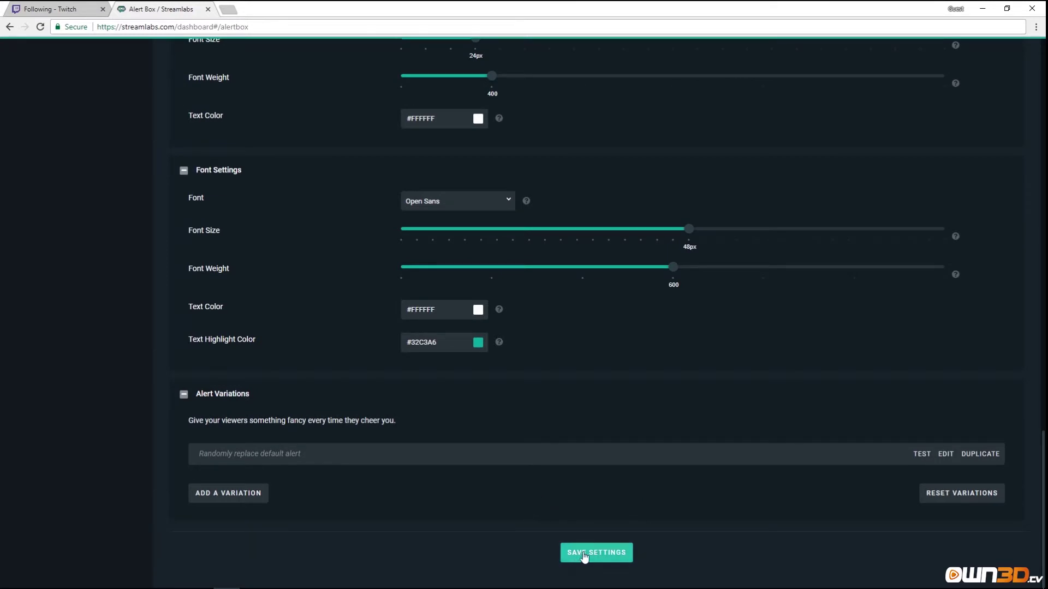
pyautogui.click(605, 553)
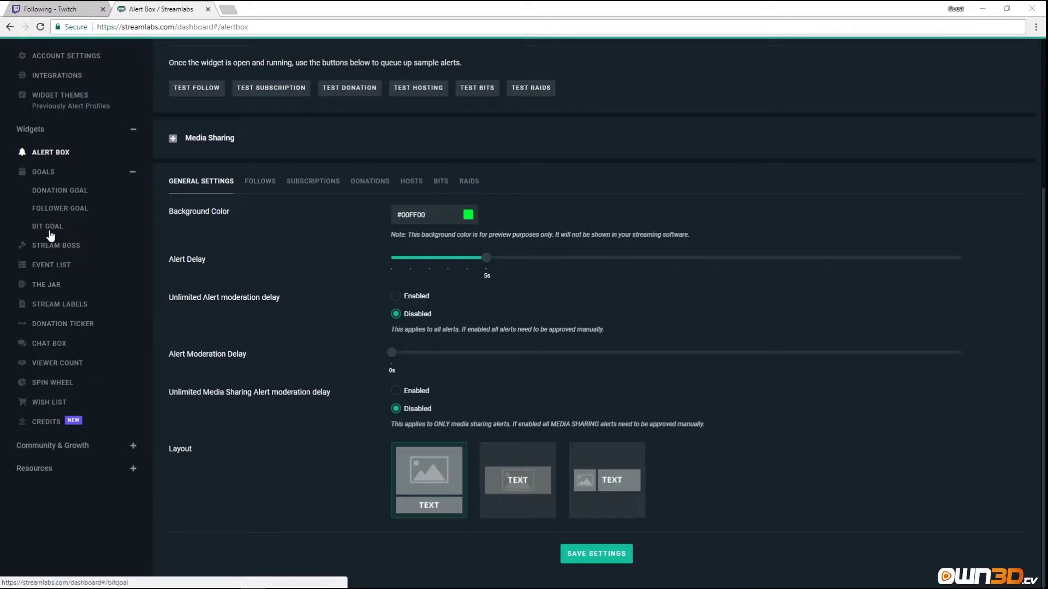
# Open the Donation Goal page and inspect the preview's title, days-to-go and amount labels.
pyautogui.click(66, 198)
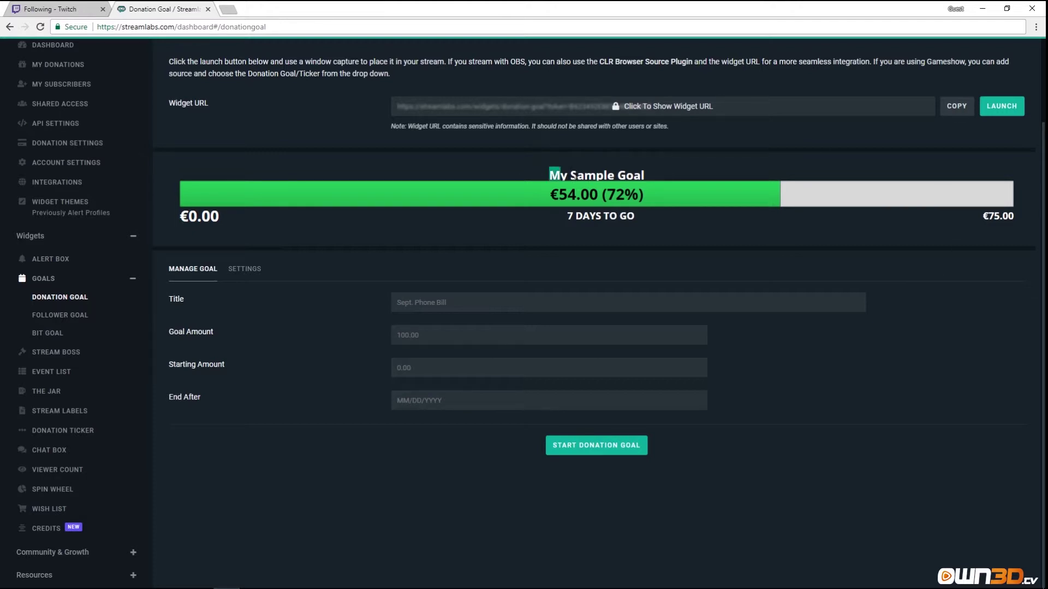
pyautogui.moveTo(541, 173); pyautogui.dragTo(665, 177)
pyautogui.moveTo(561, 214); pyautogui.dragTo(676, 218)
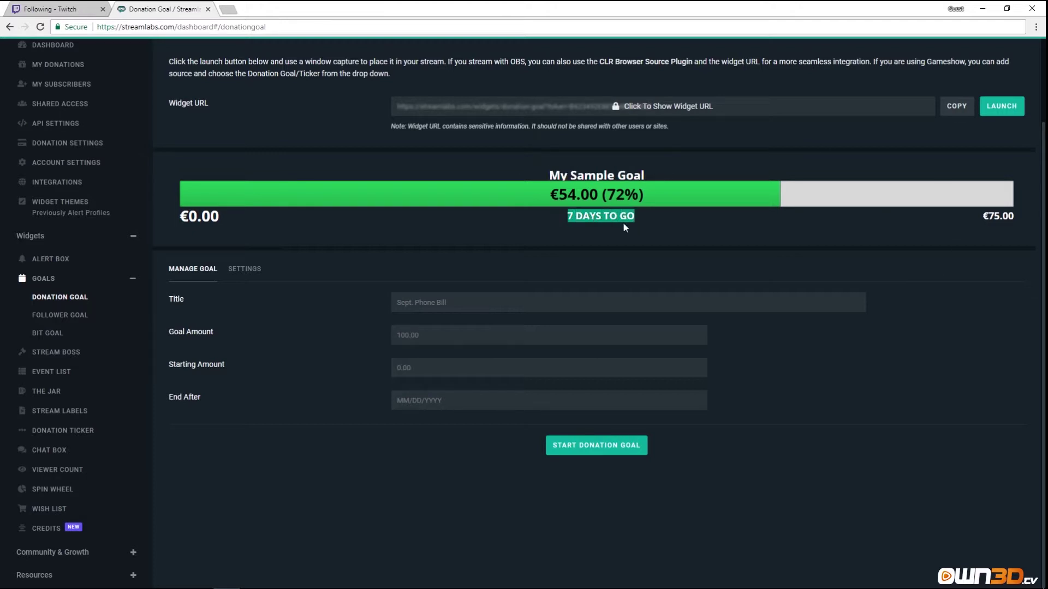
pyautogui.moveTo(546, 195); pyautogui.dragTo(684, 205)
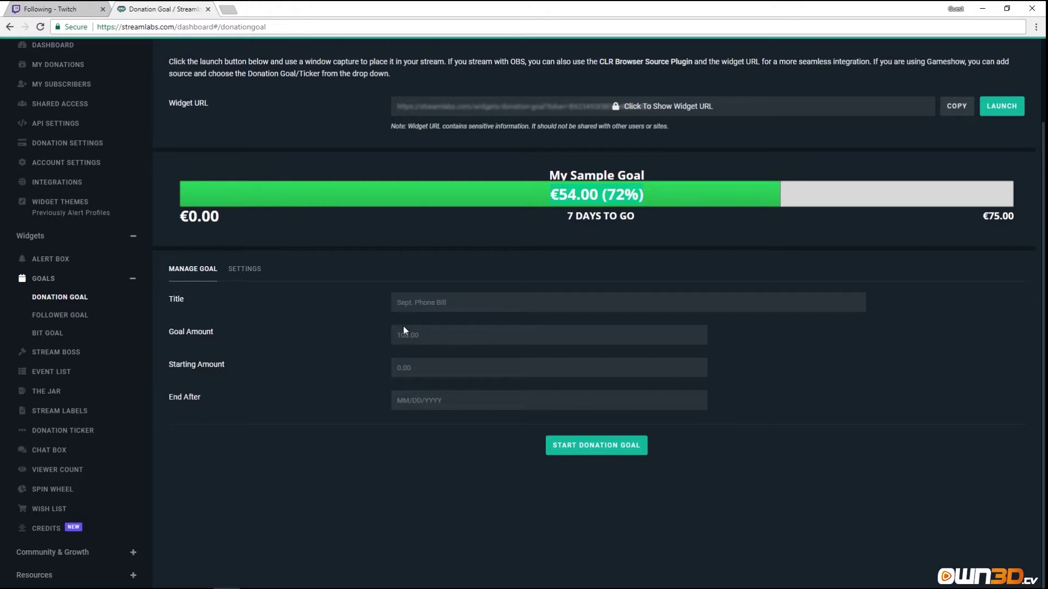
# Enter goal title 'Rent May', goal amount 30.00, starting amount 5.00, end date 05/31/2018.
pyautogui.click(461, 301)
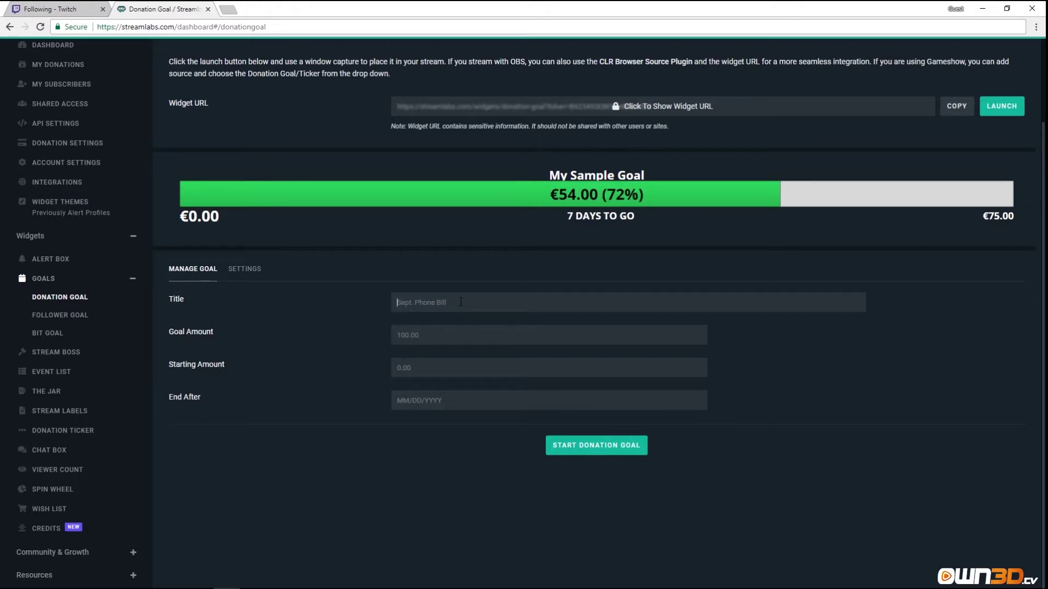
pyautogui.write('Rent May')
pyautogui.click(472, 331)
pyautogui.write('30.00')
pyautogui.write('5')
pyautogui.write('.00')
pyautogui.write('3')
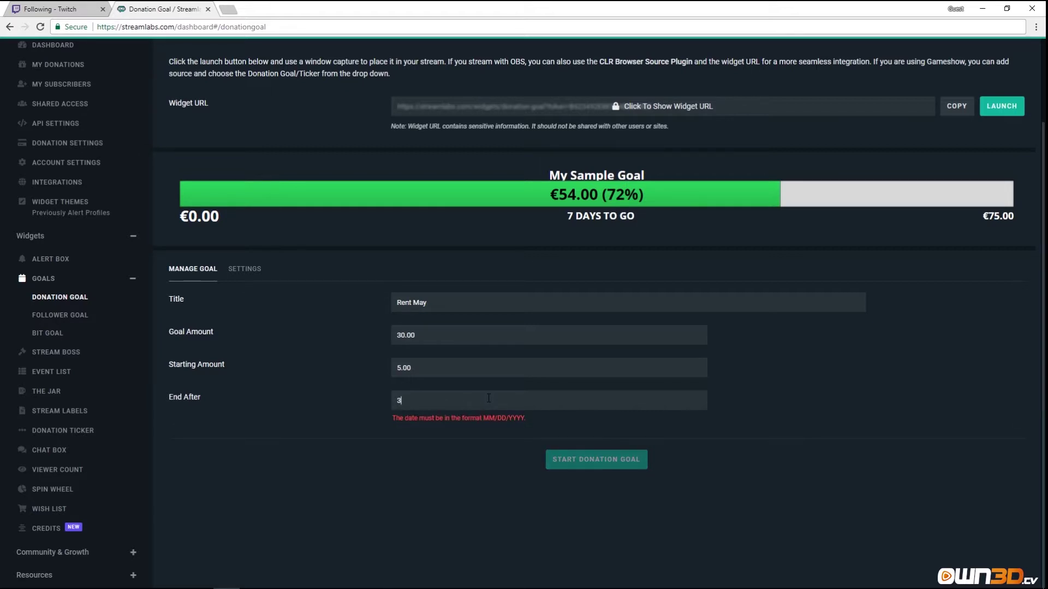
pyautogui.press('BackSpace')
pyautogui.write('05/31/2018')
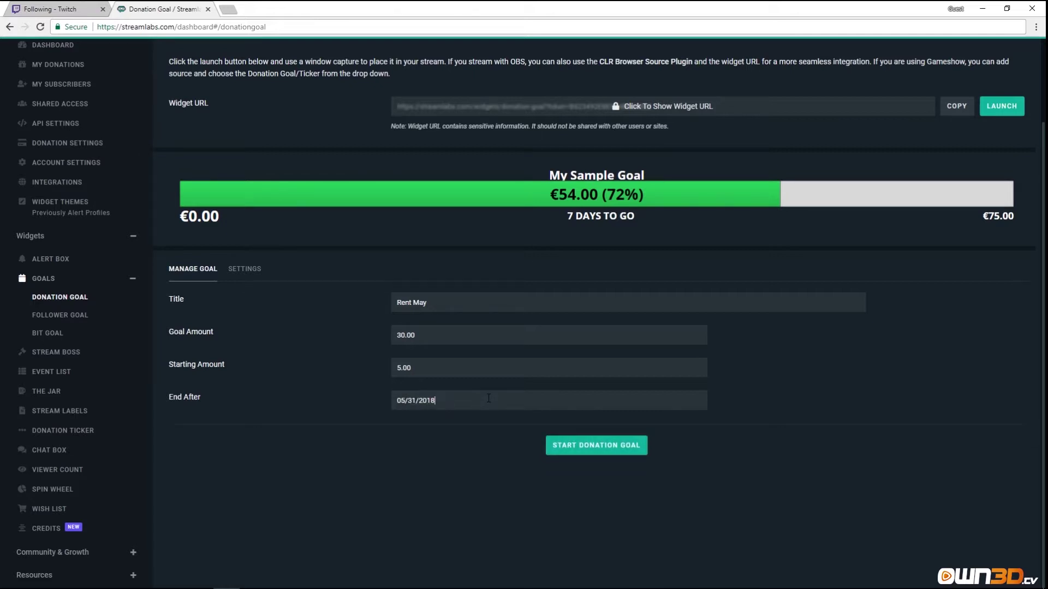
# On the goal Settings tab, try the Condensed layout, then return to Standard.
pyautogui.click(244, 269)
pyautogui.click(476, 232)
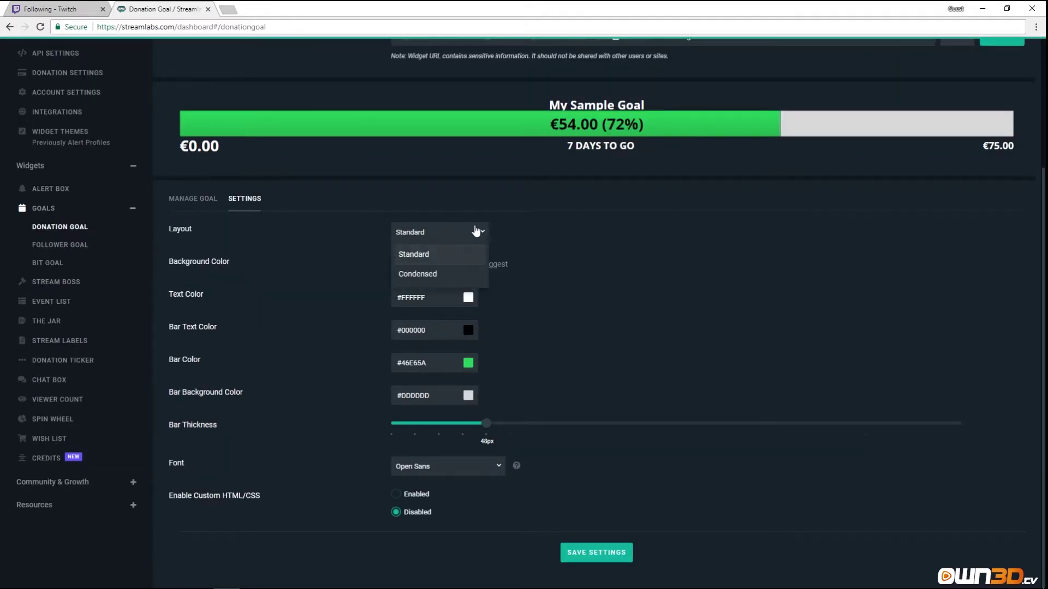
pyautogui.click(443, 273)
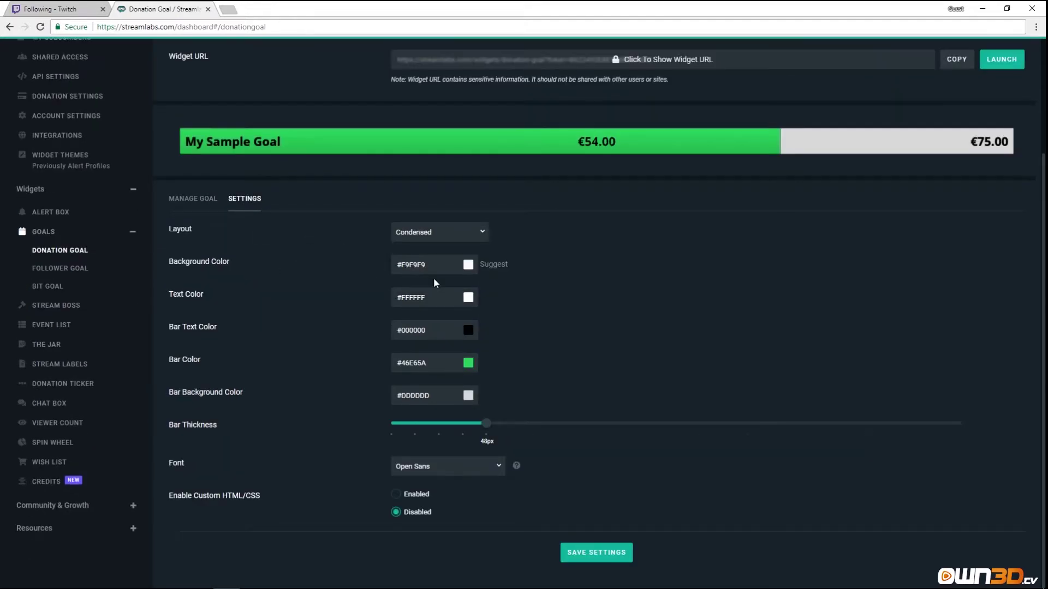
pyautogui.click(461, 231)
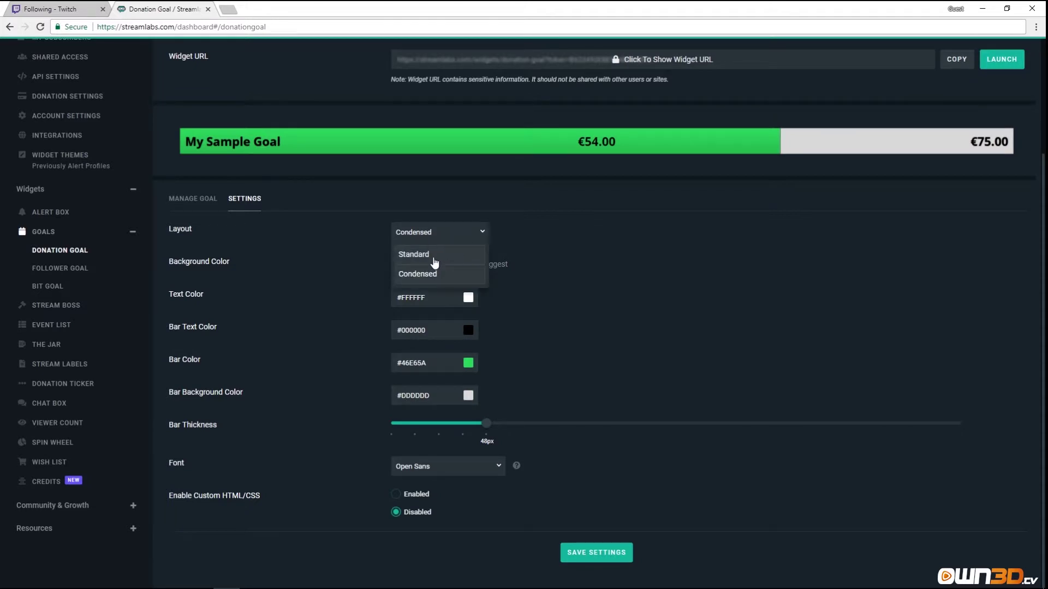
pyautogui.click(434, 256)
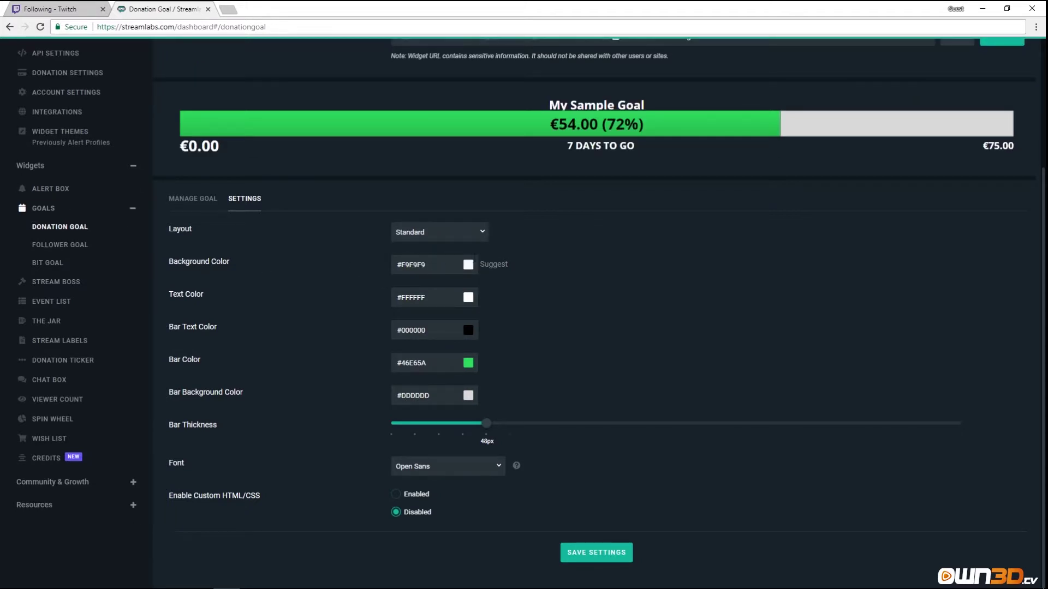
# Set the goal background to dark red and keep the goal text white.
pyautogui.click(468, 265)
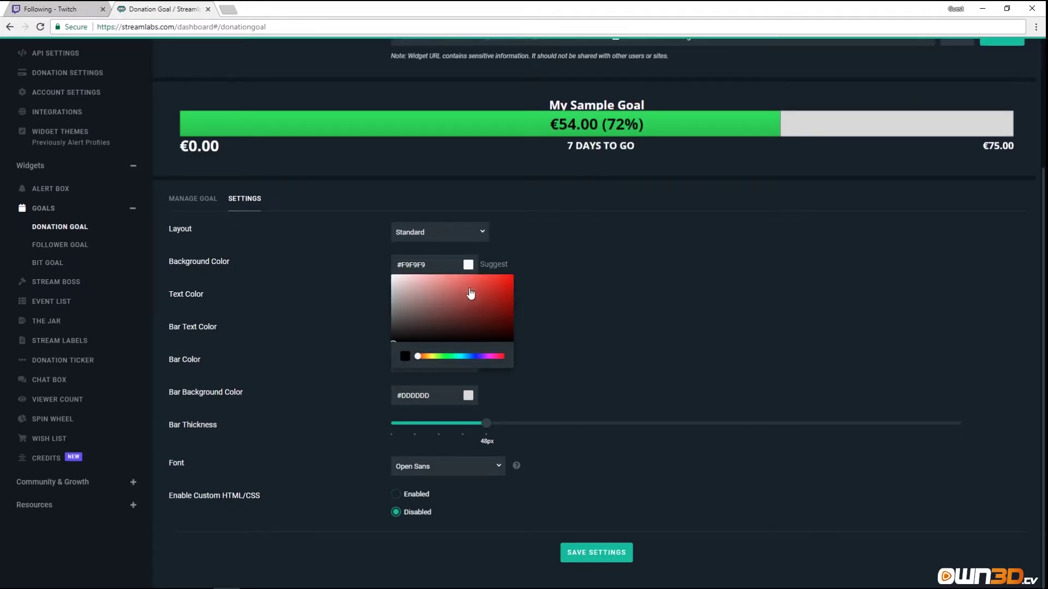
pyautogui.click(507, 306)
pyautogui.click(507, 307)
pyautogui.click(551, 268)
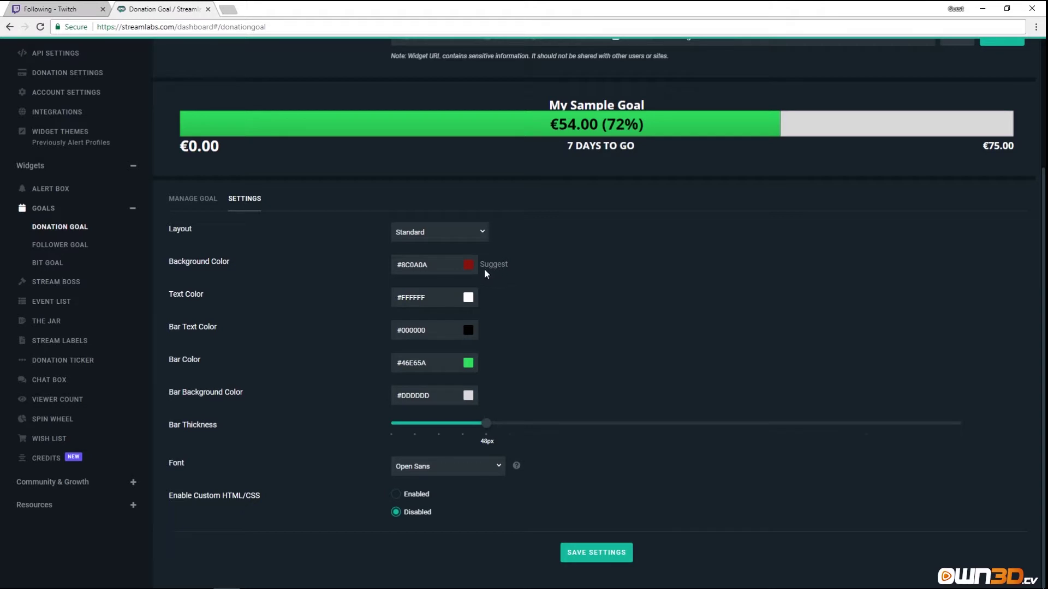
pyautogui.click(469, 266)
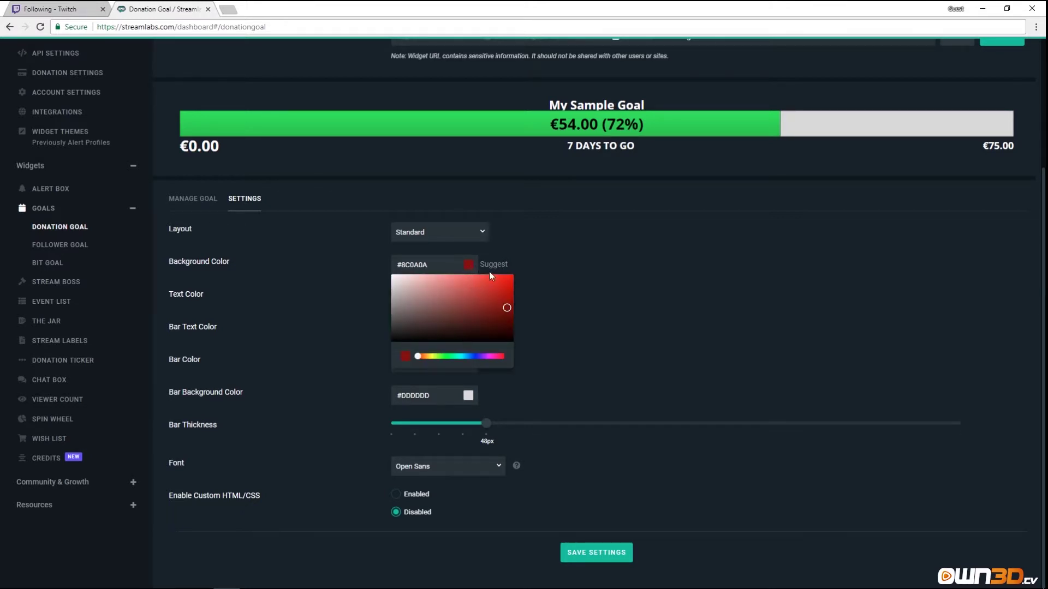
pyautogui.click(600, 264)
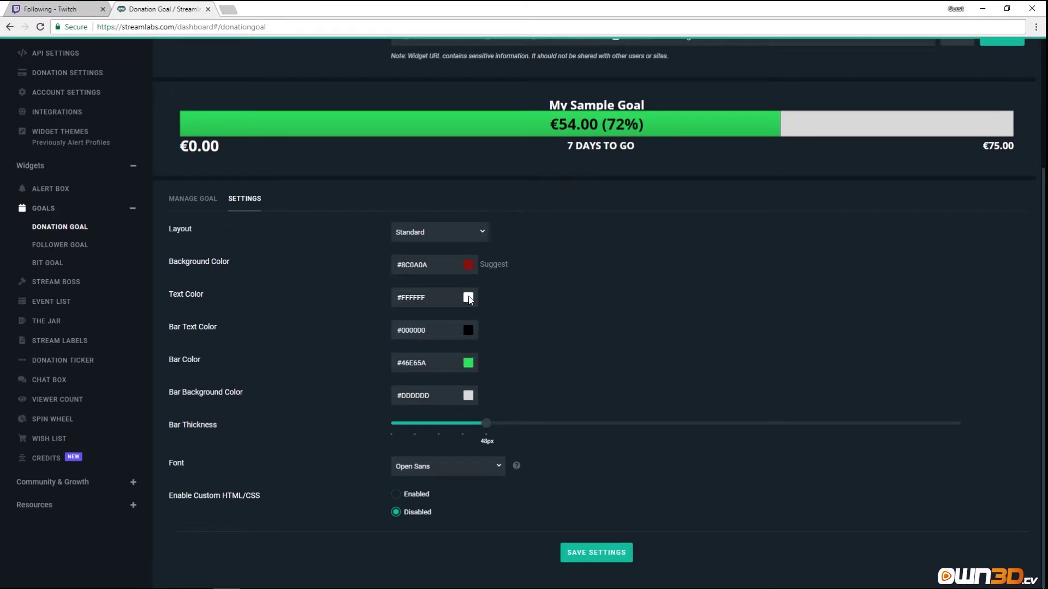
pyautogui.click(470, 297)
pyautogui.moveTo(444, 321); pyautogui.dragTo(361, 305)
pyautogui.click(513, 292)
# Make the bar text dark red and the bar fill near-black.
pyautogui.click(469, 330)
pyautogui.moveTo(420, 374); pyautogui.dragTo(499, 373)
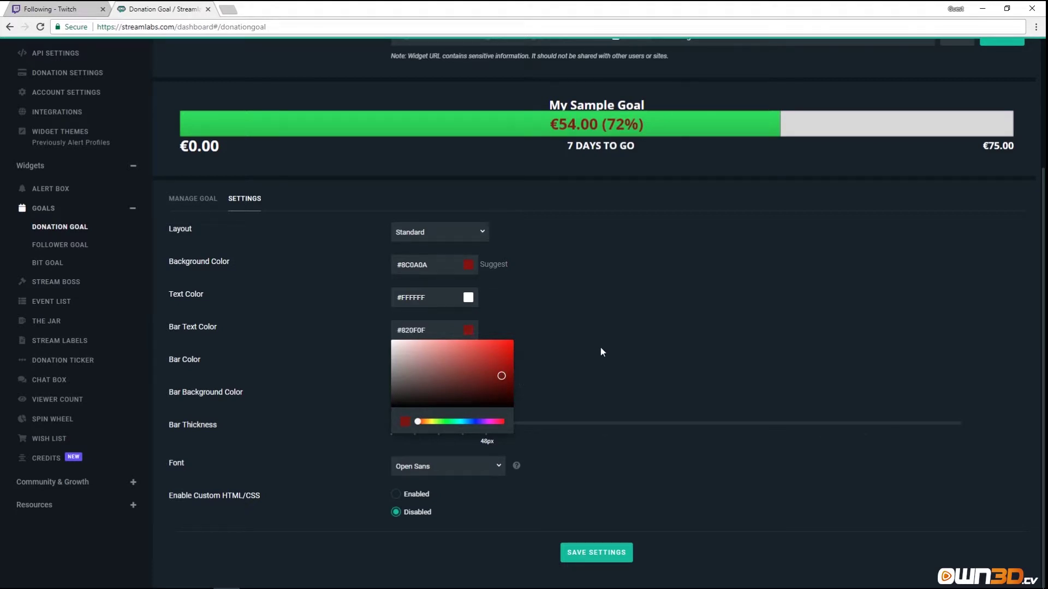
pyautogui.click(601, 347)
pyautogui.click(468, 363)
pyautogui.moveTo(425, 391); pyautogui.dragTo(466, 451)
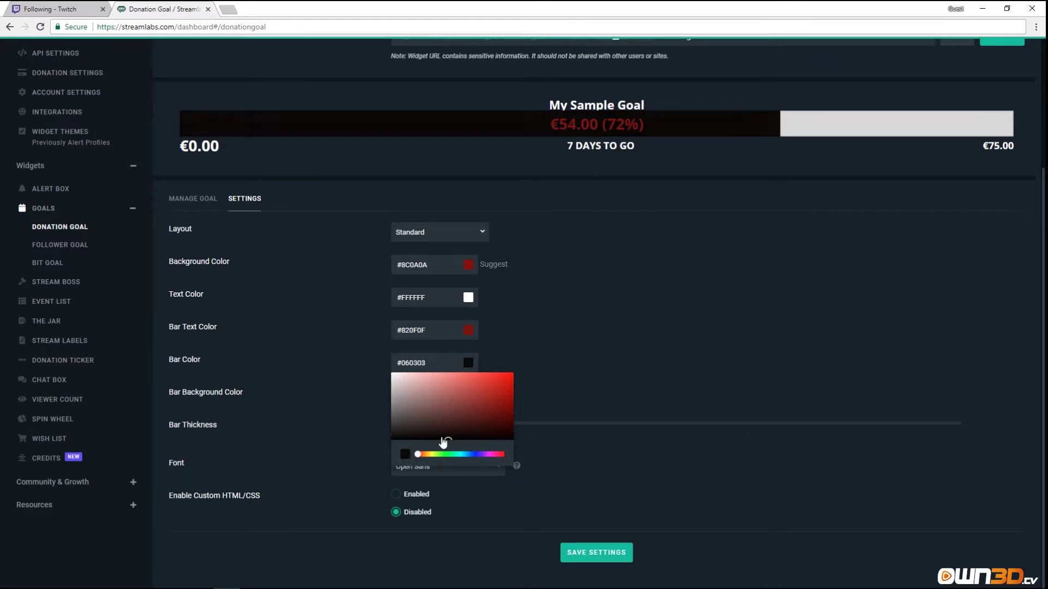
pyautogui.click(460, 440)
pyautogui.moveTo(421, 456)
pyautogui.mouseDown()
pyautogui.moveTo(445, 459)
pyautogui.moveTo(407, 454)
pyautogui.mouseUp()
pyautogui.click(557, 378)
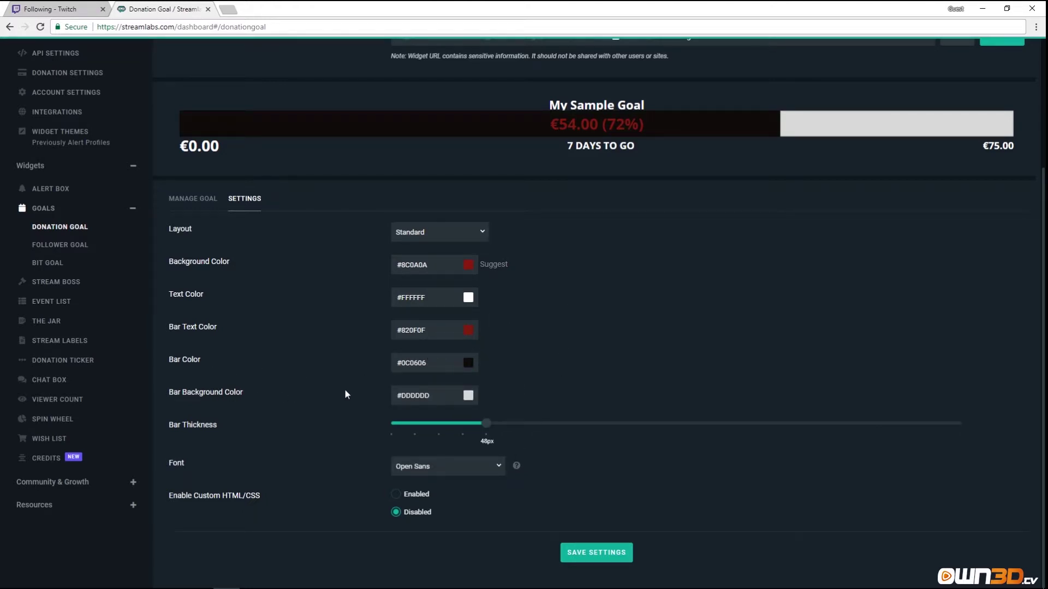
# Set the bar background to dark red and reduce bar thickness to 44px.
pyautogui.click(468, 395)
pyautogui.click(455, 427)
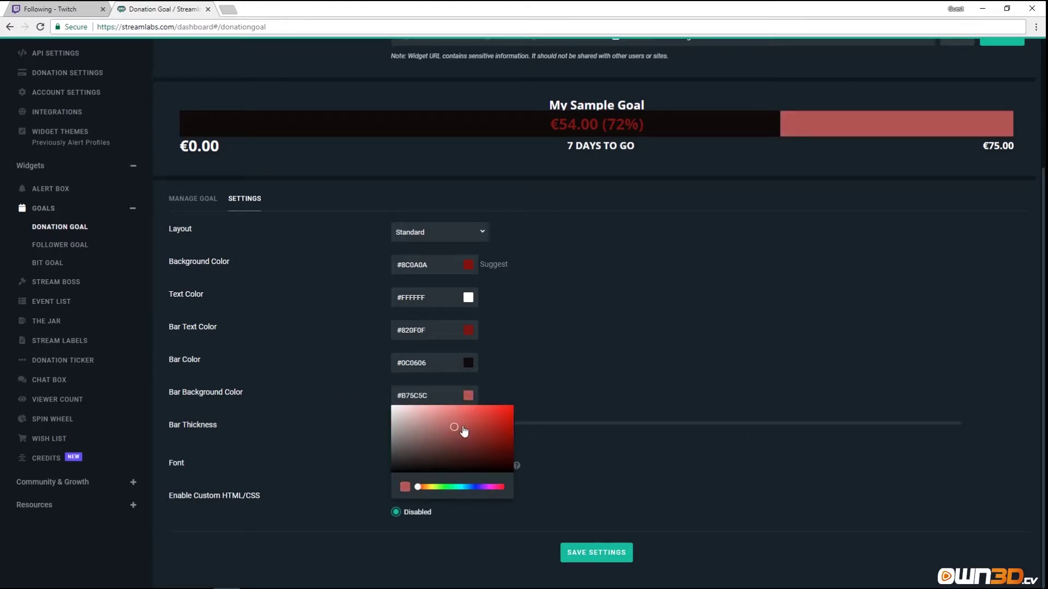
pyautogui.moveTo(464, 431); pyautogui.dragTo(493, 432)
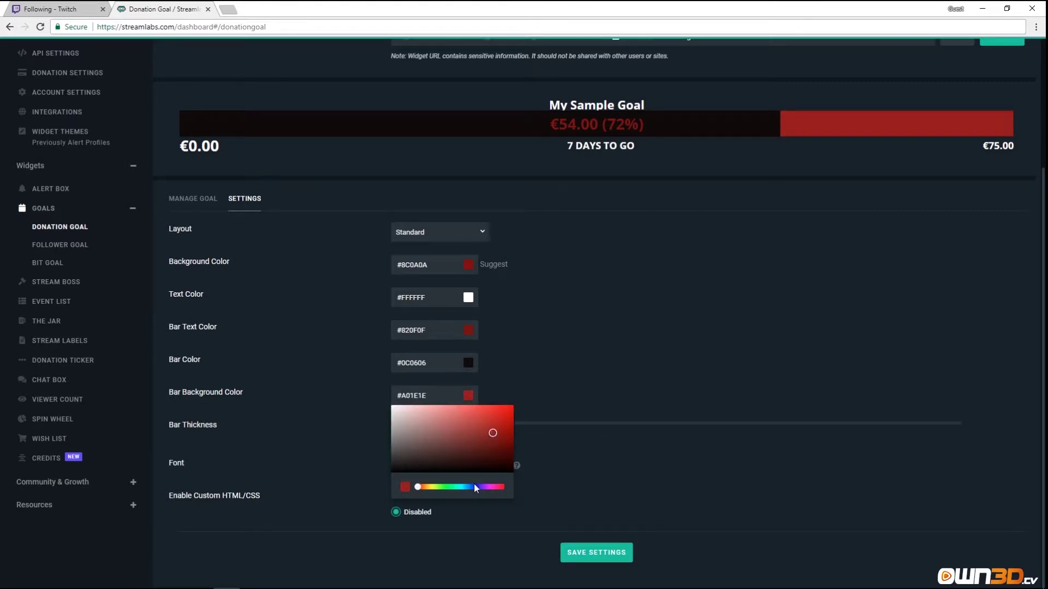
pyautogui.click(594, 324)
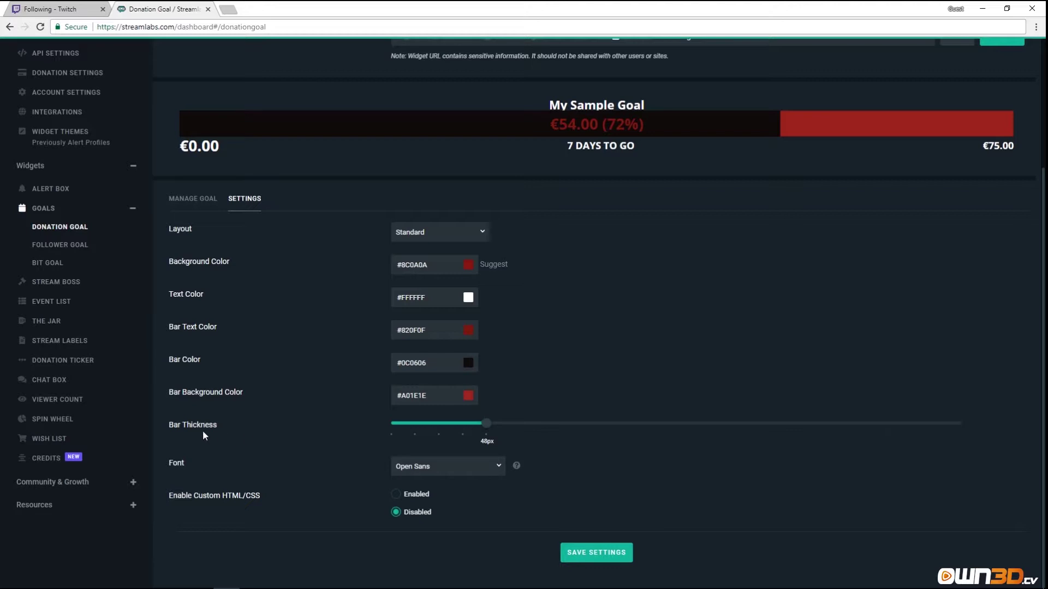
pyautogui.moveTo(485, 423); pyautogui.dragTo(463, 426)
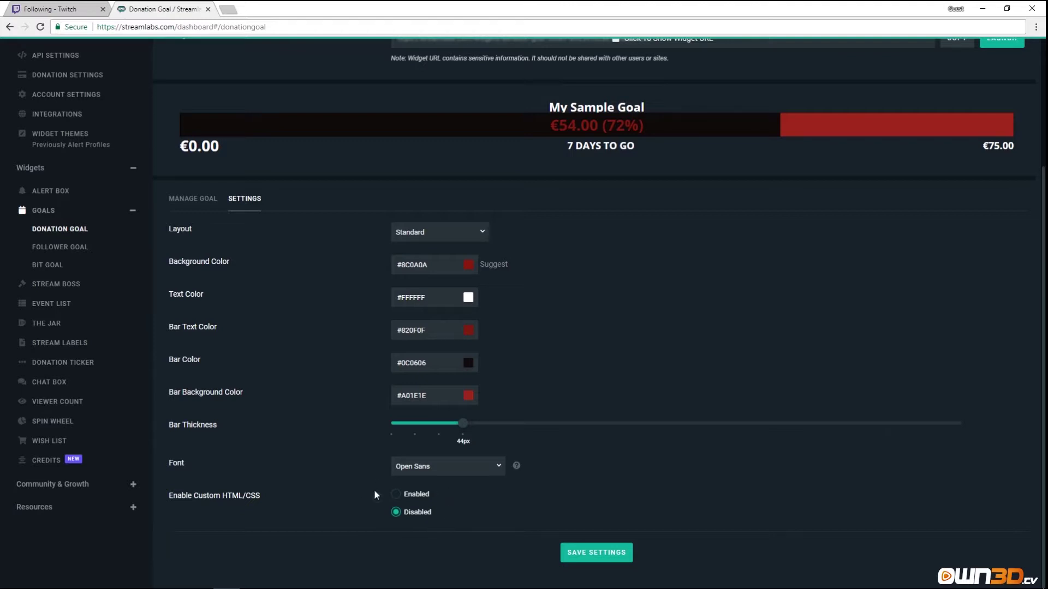
pyautogui.click(197, 200)
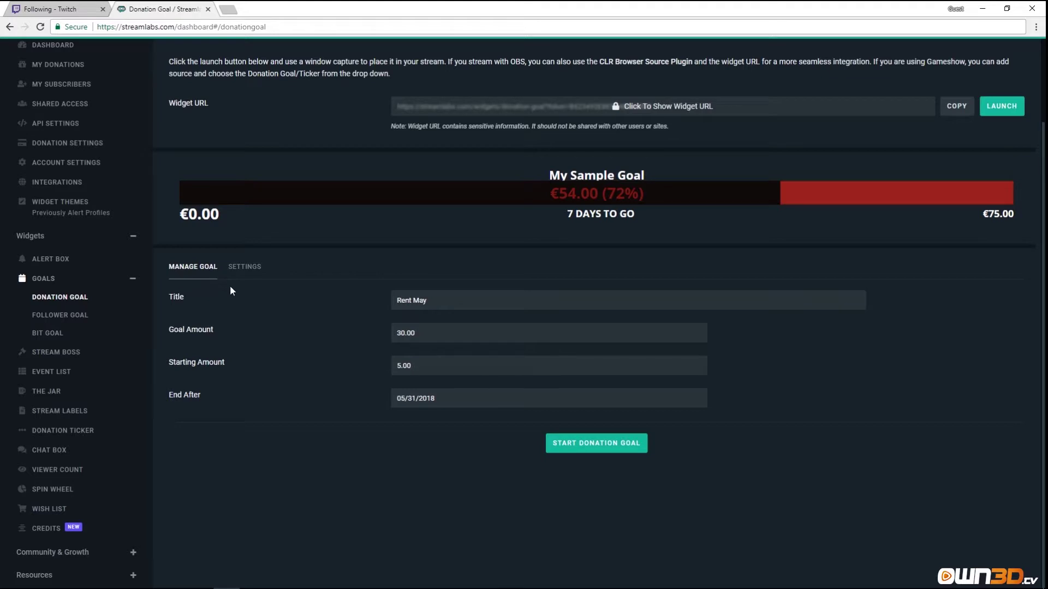
# Start the Rent May goal and check its €5.00 (16.67%) progress and days remaining.
pyautogui.click(599, 444)
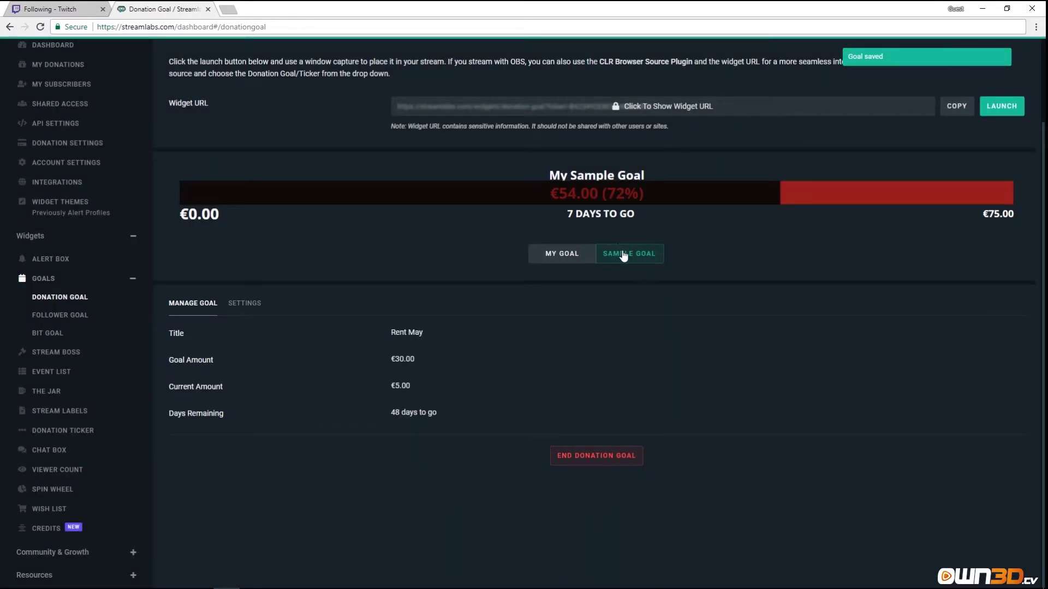
pyautogui.click(550, 255)
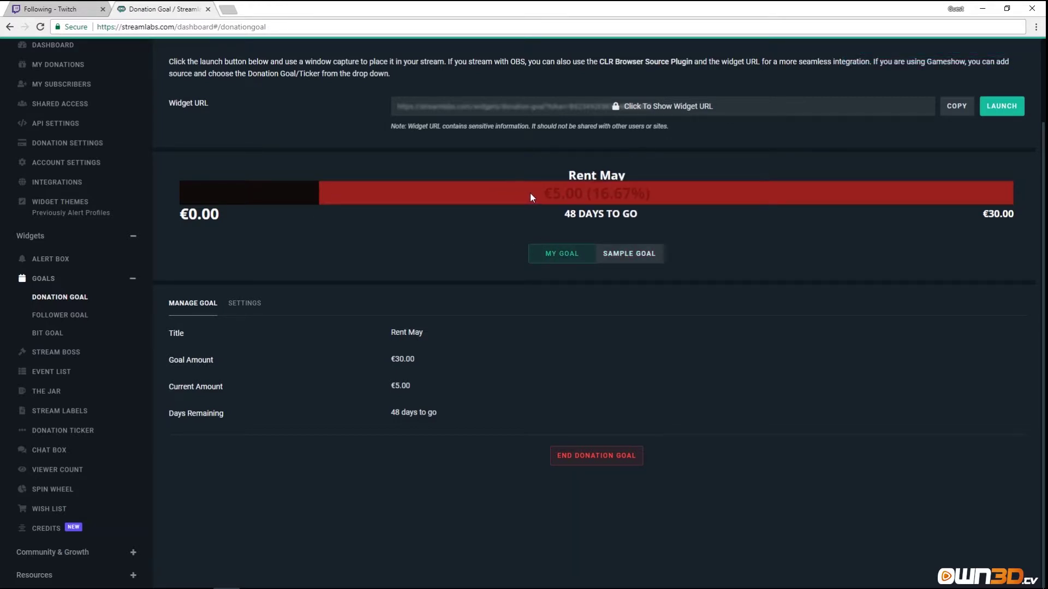
pyautogui.moveTo(531, 196); pyautogui.dragTo(645, 194)
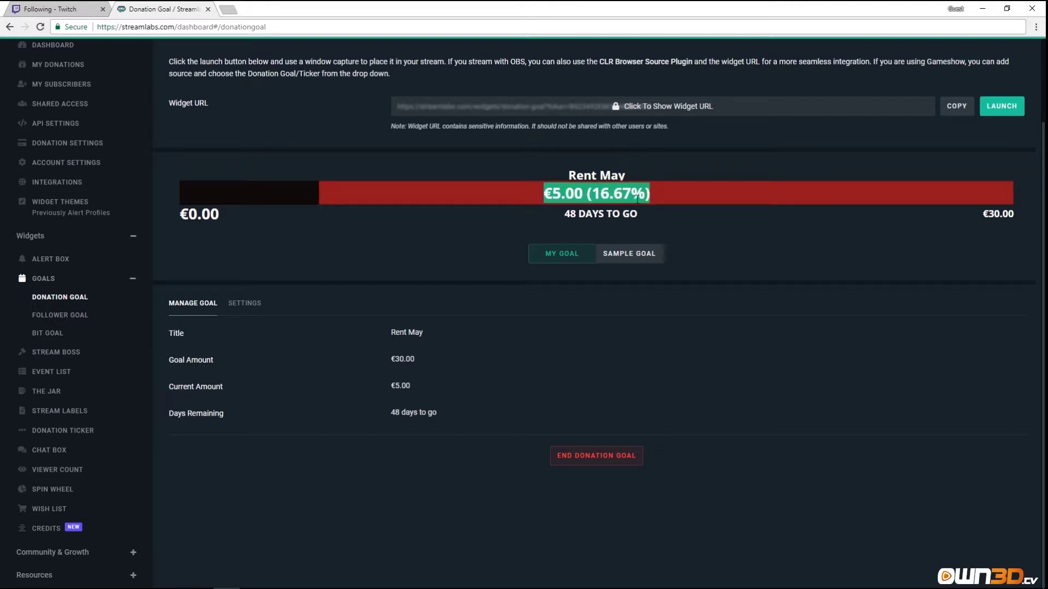
pyautogui.click(566, 196)
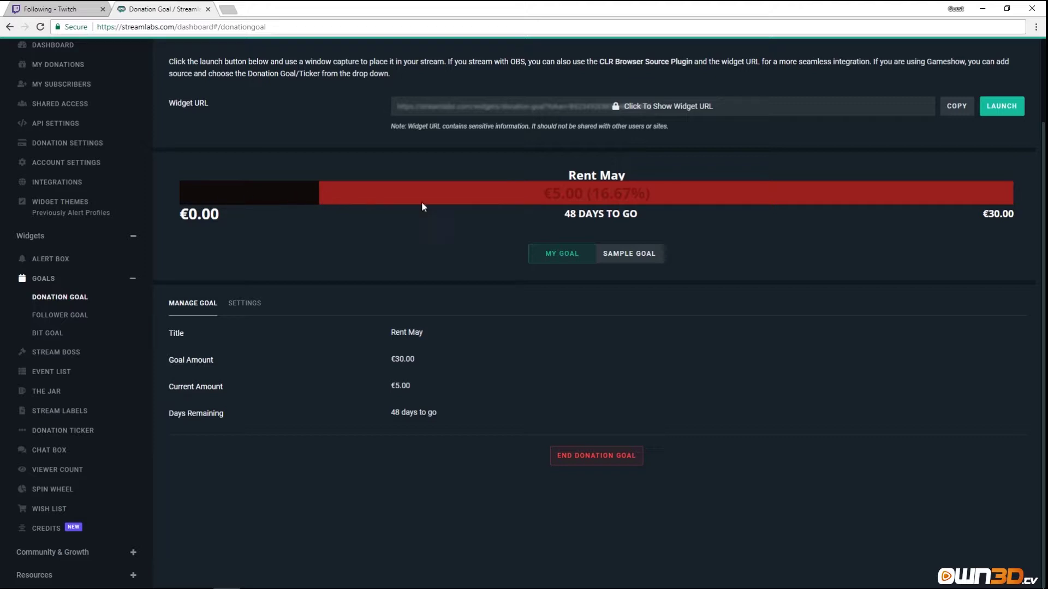
pyautogui.moveTo(545, 197); pyautogui.dragTo(645, 196)
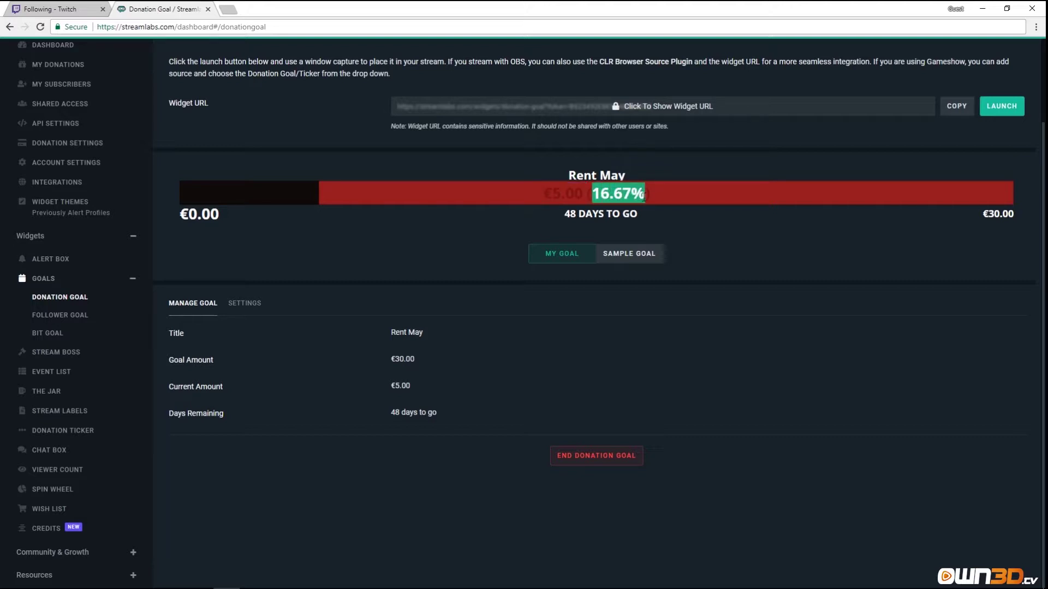
pyautogui.moveTo(570, 213); pyautogui.dragTo(595, 267)
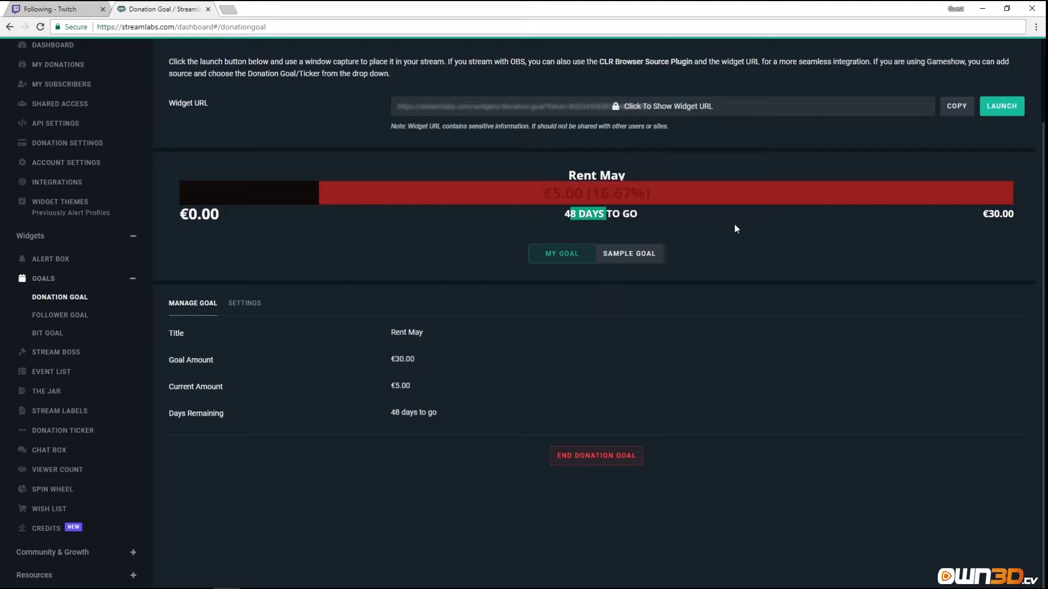
pyautogui.click(753, 249)
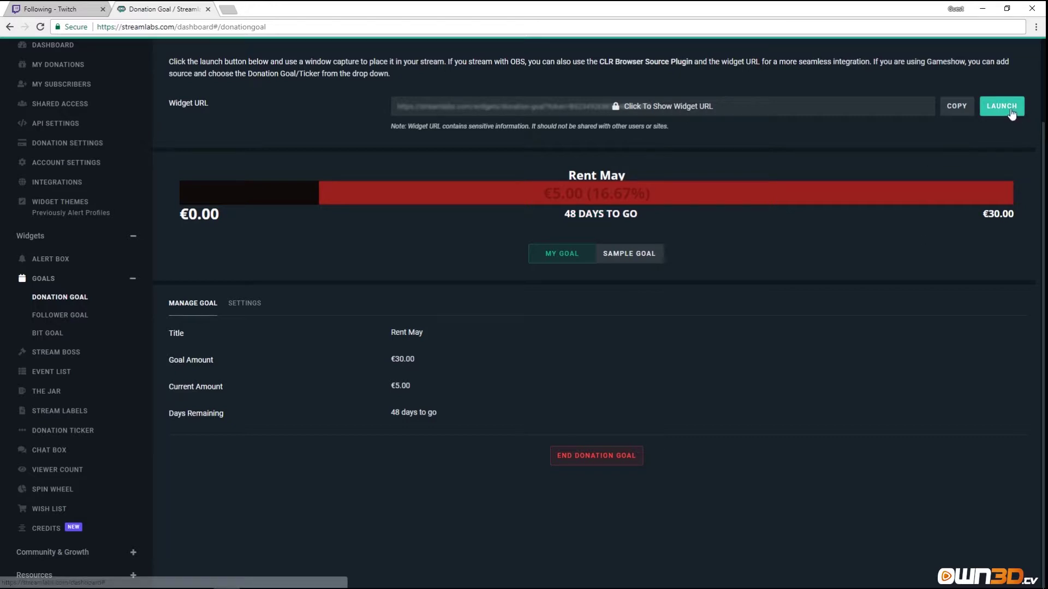
# Load the donation goal widget URL in a new browser tab, close it, and go to Follower Goal.
pyautogui.click(956, 112)
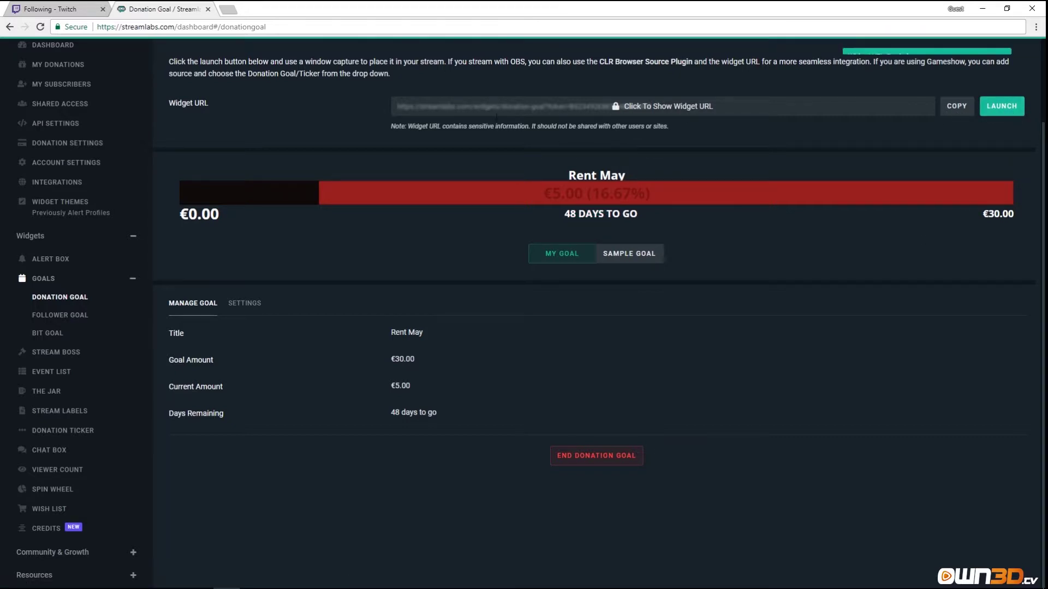
pyautogui.click(228, 10)
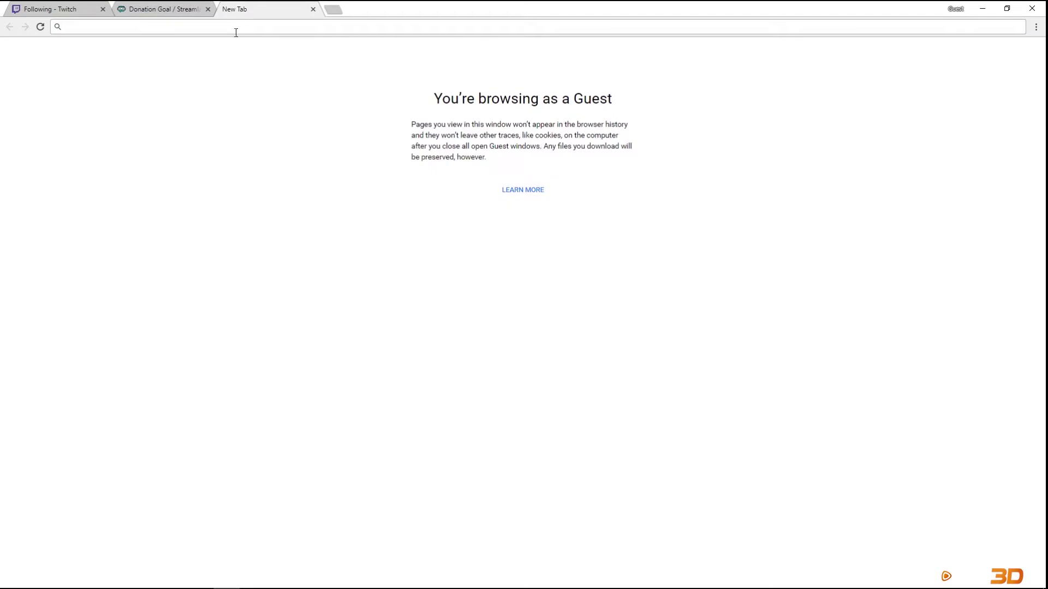
pyautogui.hotkey('ctrl', 'v')
pyautogui.press('Return')
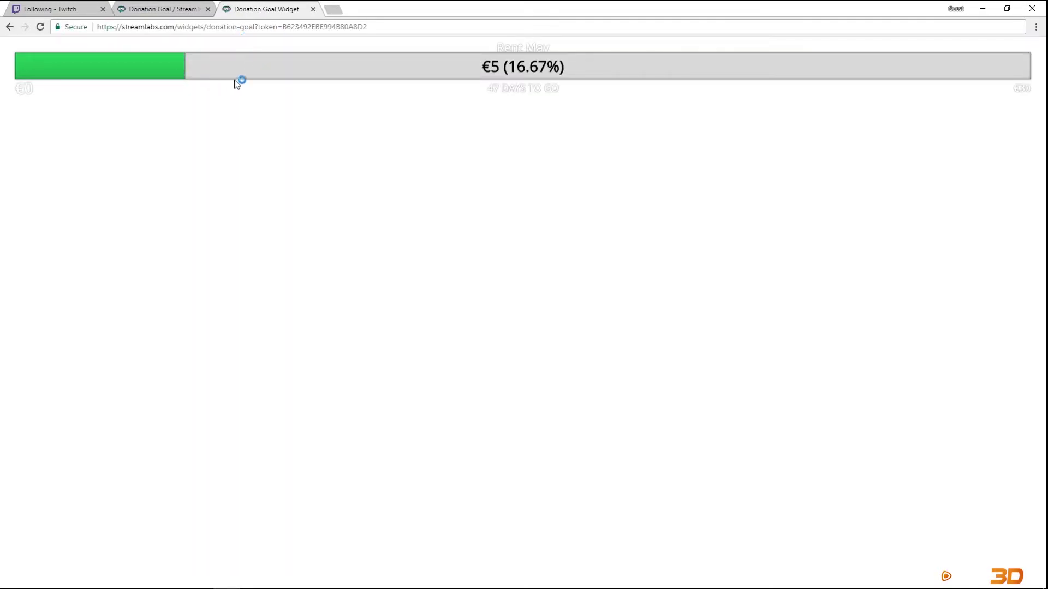
pyautogui.click(313, 10)
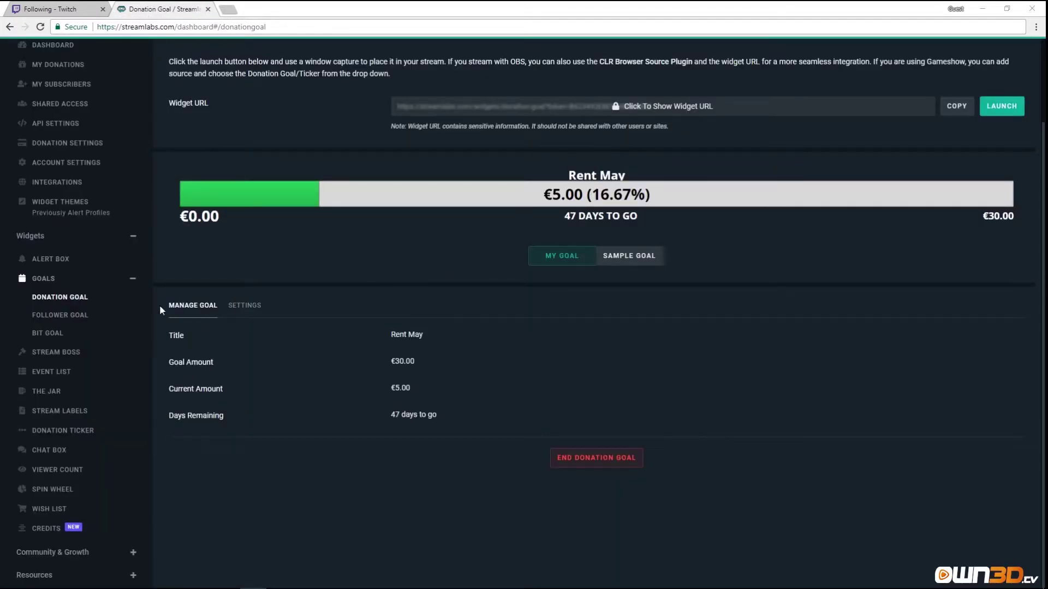
pyautogui.click(64, 318)
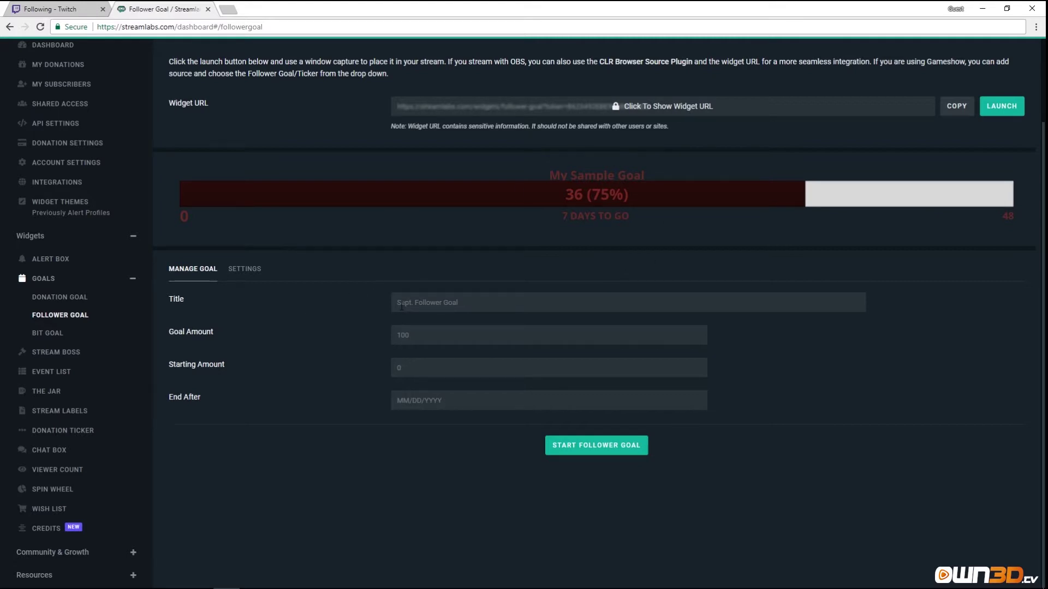
# Enter 'Follower Goal May' with goal 50, starting at 30, ending 05/31/2018, and show its appearance settings.
pyautogui.click(440, 303)
pyautogui.write('Follower Goal May')
pyautogui.click(411, 334)
pyautogui.write('50')
pyautogui.write('30')
pyautogui.write('31/')
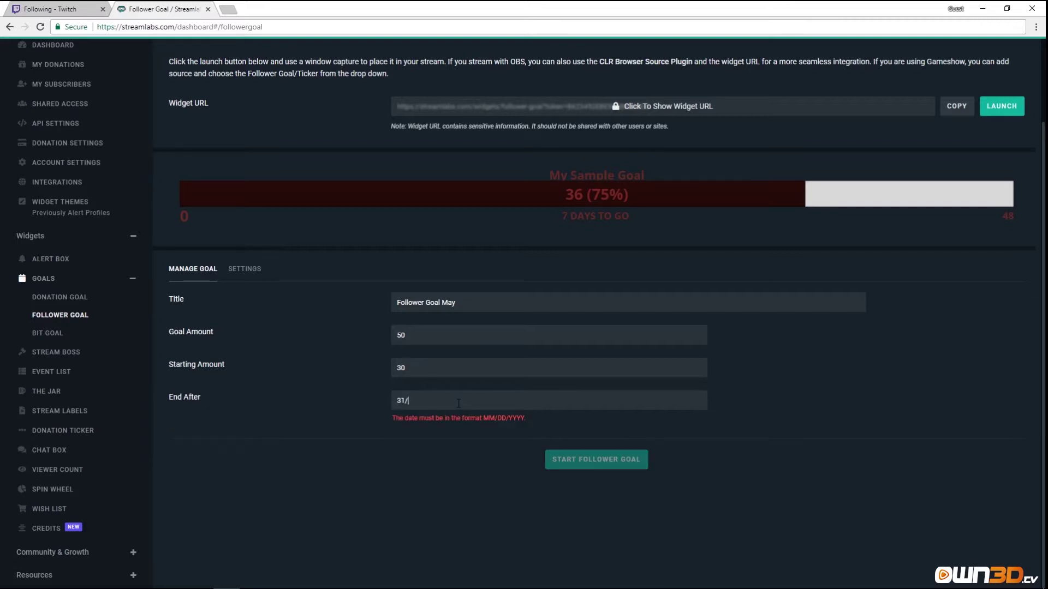
pyautogui.press('BackSpace')
pyautogui.press('BackSpace')
pyautogui.press('BackSpace')
pyautogui.write('05/31/2018')
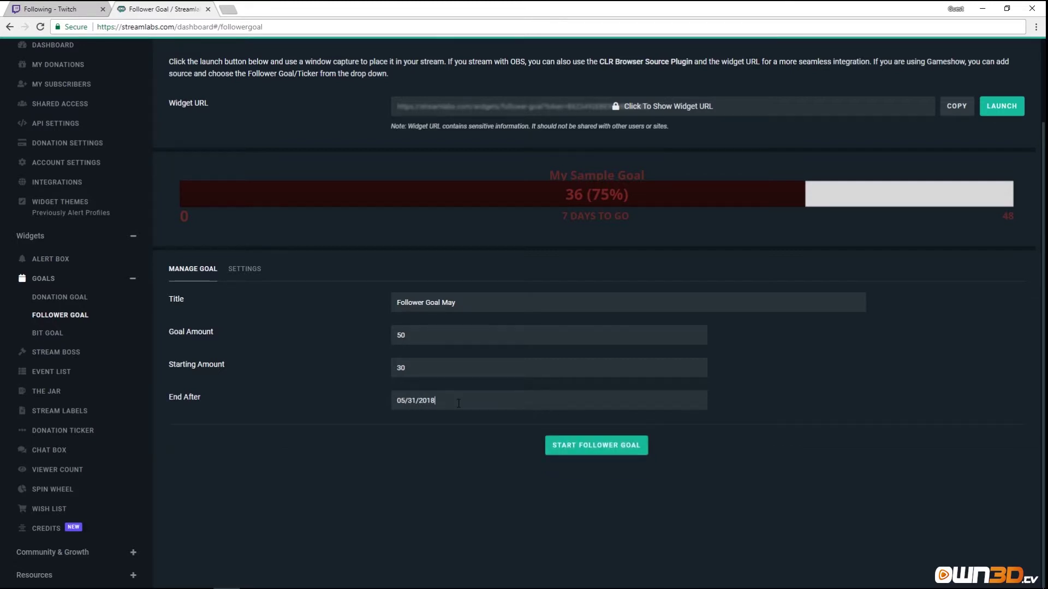
pyautogui.click(244, 269)
pyautogui.scroll(-1, 240, 271)
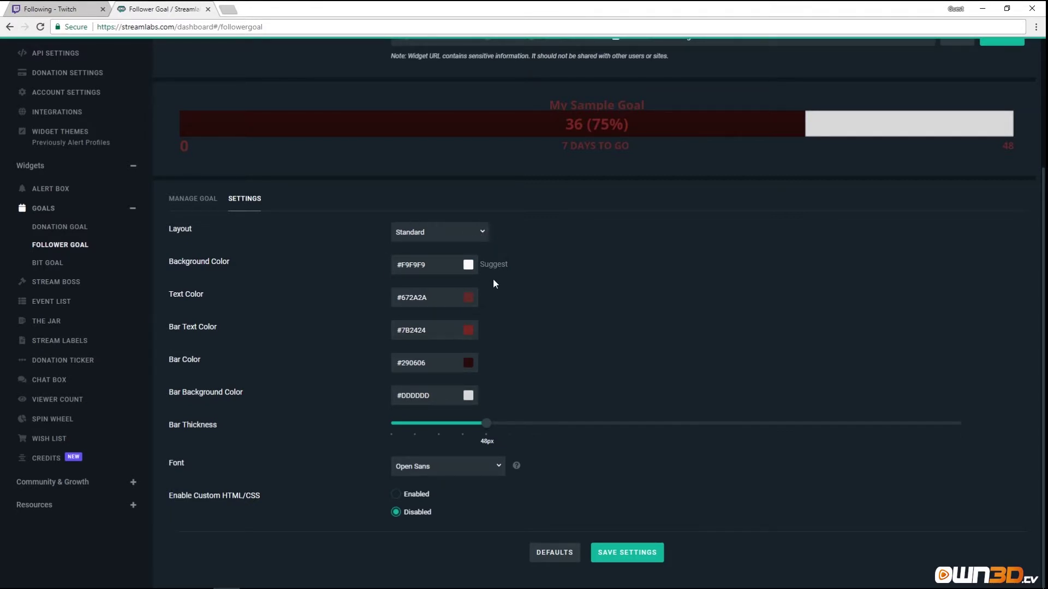
# Make the goal text and bar text colours white (#FFFFFF).
pyautogui.click(468, 297)
pyautogui.moveTo(454, 320); pyautogui.dragTo(379, 295)
pyautogui.click(526, 333)
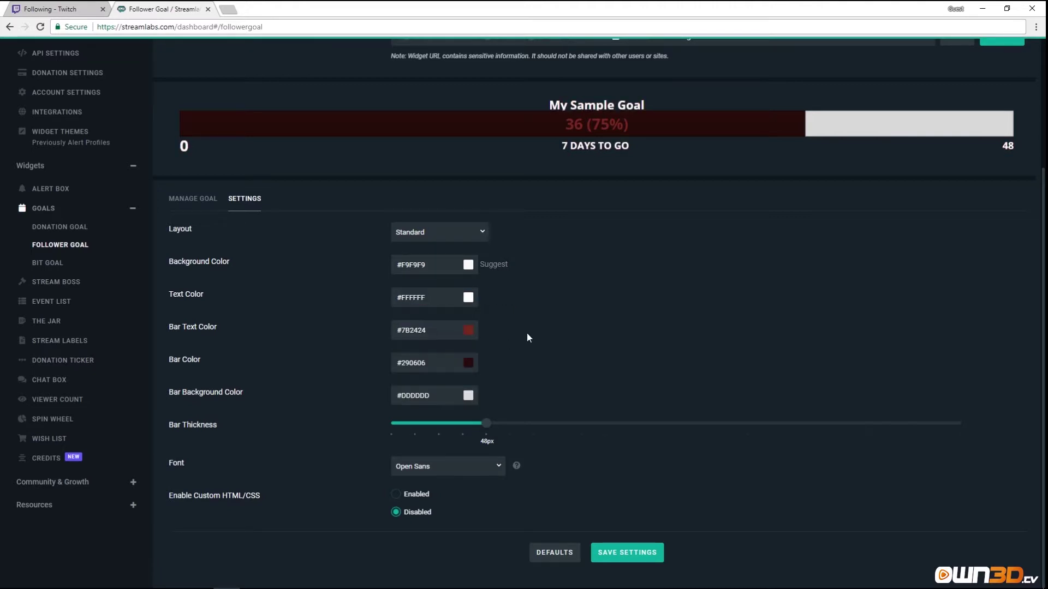
pyautogui.click(469, 329)
pyautogui.moveTo(414, 369); pyautogui.dragTo(350, 322)
pyautogui.click(478, 384)
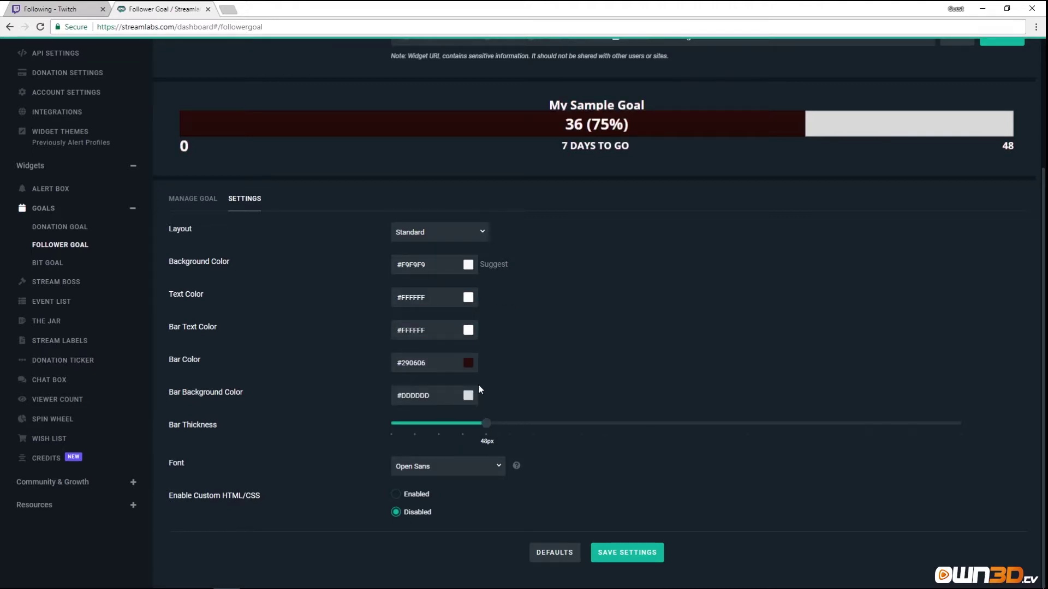
# Set the bar colour to green #147D00 and the bar background to red #FF0000.
pyautogui.click(470, 366)
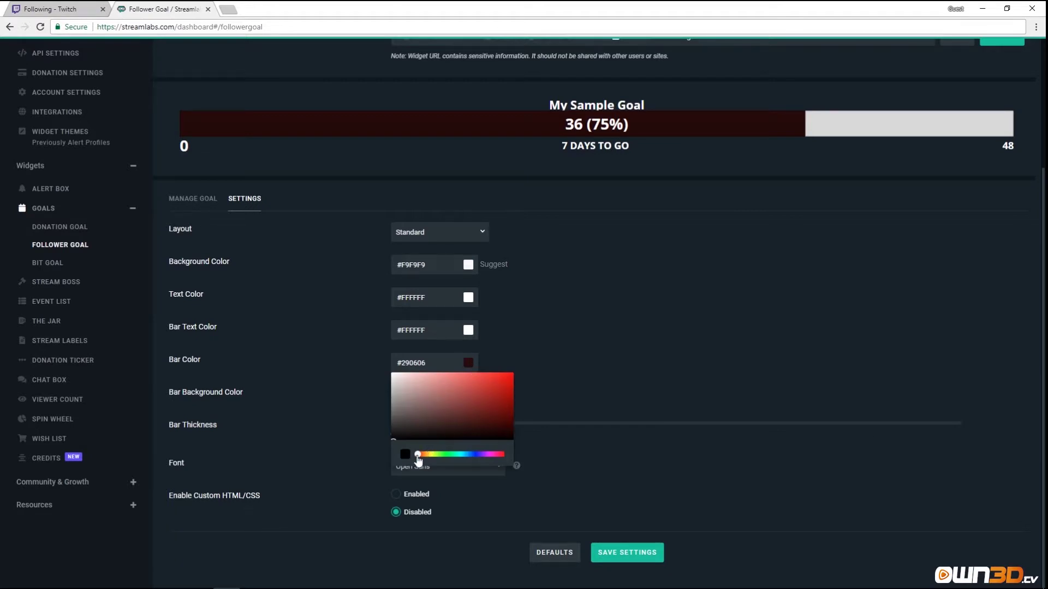
pyautogui.moveTo(419, 455); pyautogui.dragTo(444, 455)
pyautogui.moveTo(489, 405); pyautogui.dragTo(537, 407)
pyautogui.click(536, 407)
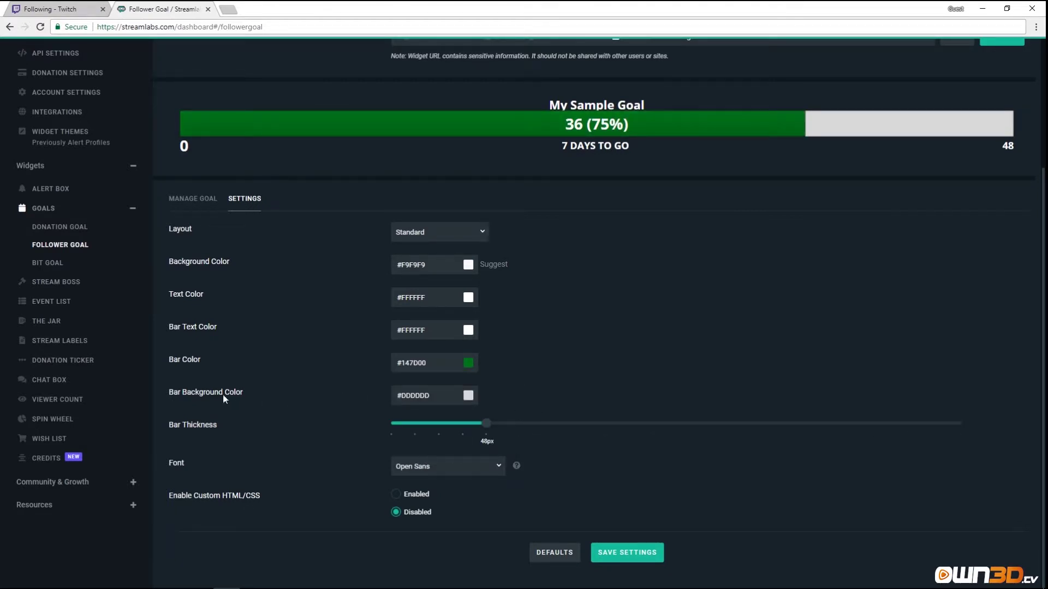
pyautogui.click(467, 397)
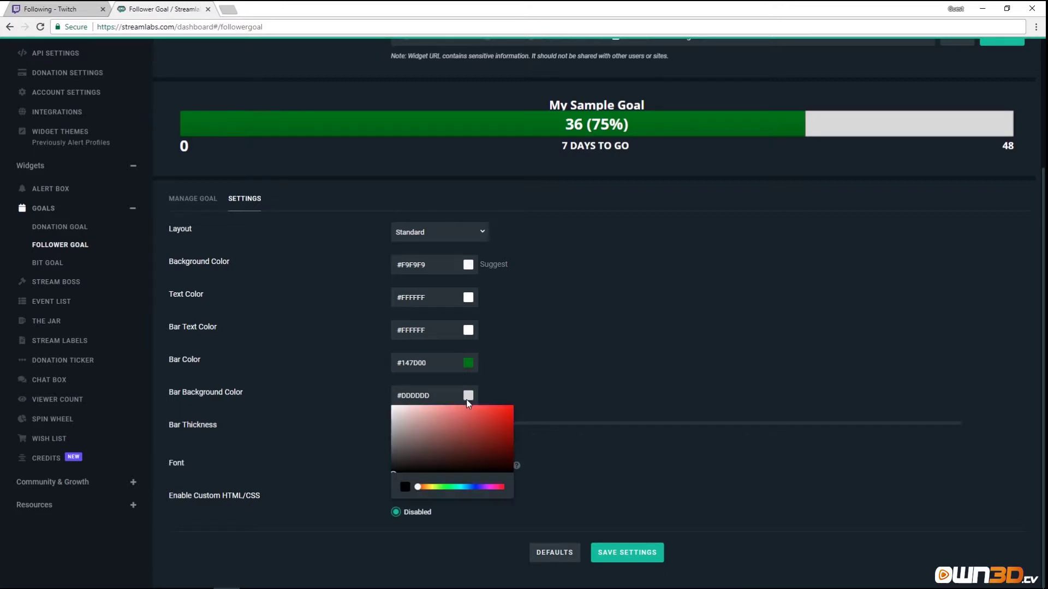
pyautogui.moveTo(493, 416); pyautogui.dragTo(515, 404)
pyautogui.click(425, 491)
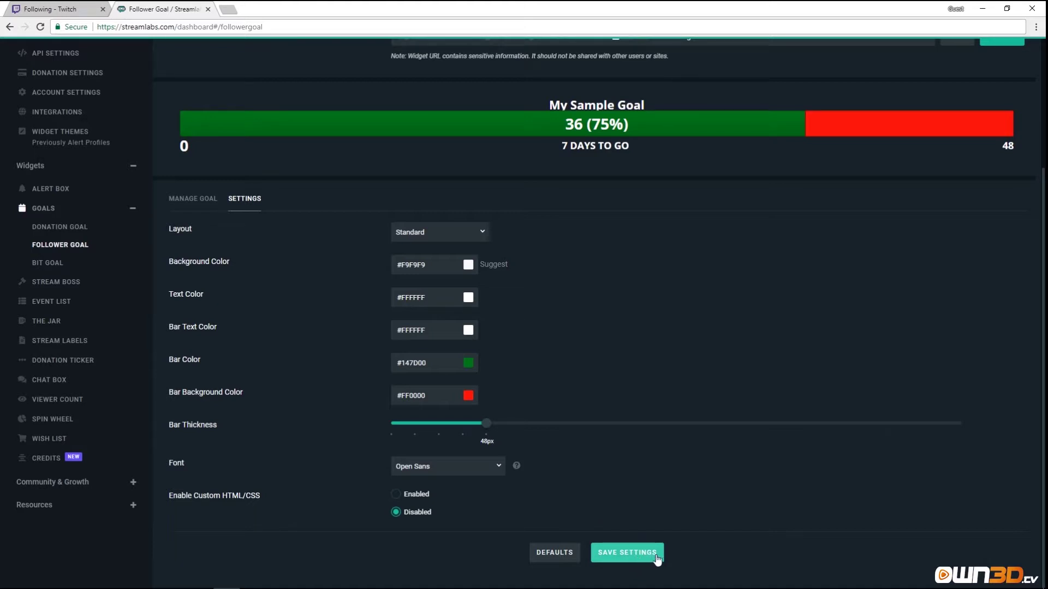
# Save the style settings, start the follower goal and open its live widget in a new window.
pyautogui.click(615, 562)
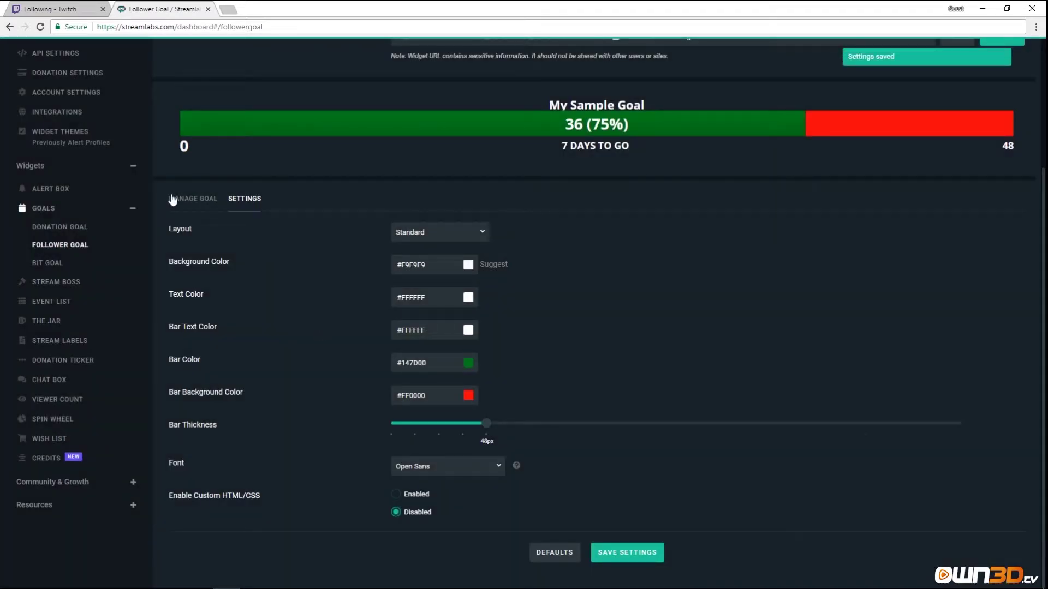
pyautogui.click(173, 200)
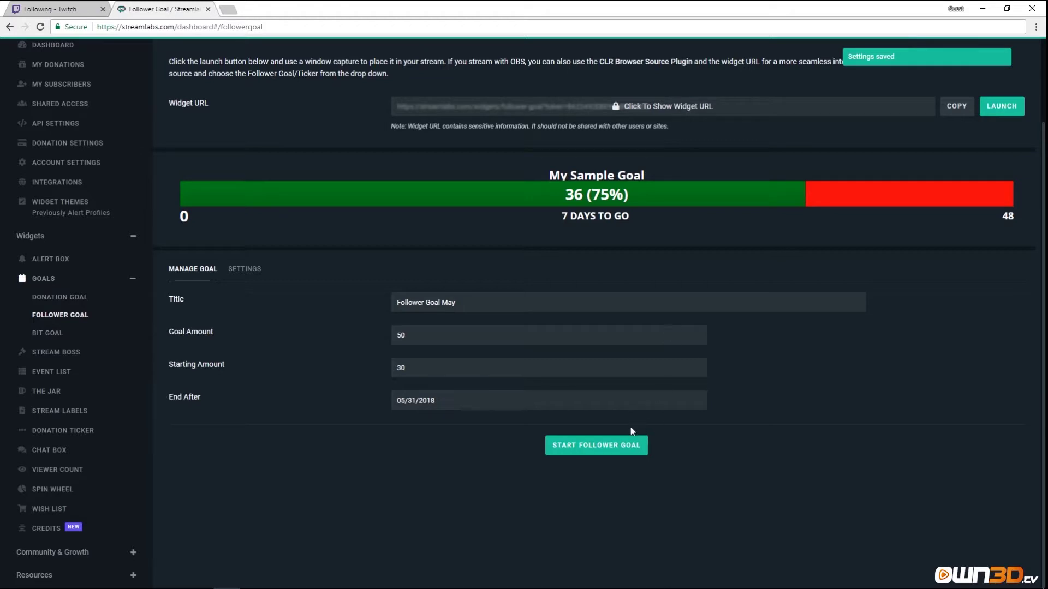
pyautogui.click(589, 448)
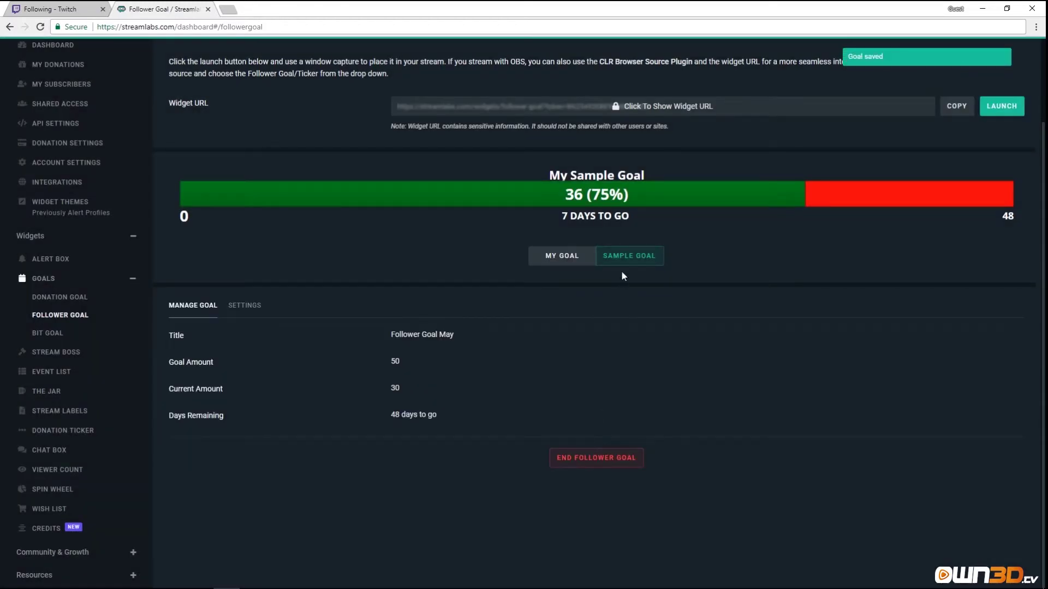
pyautogui.click(574, 260)
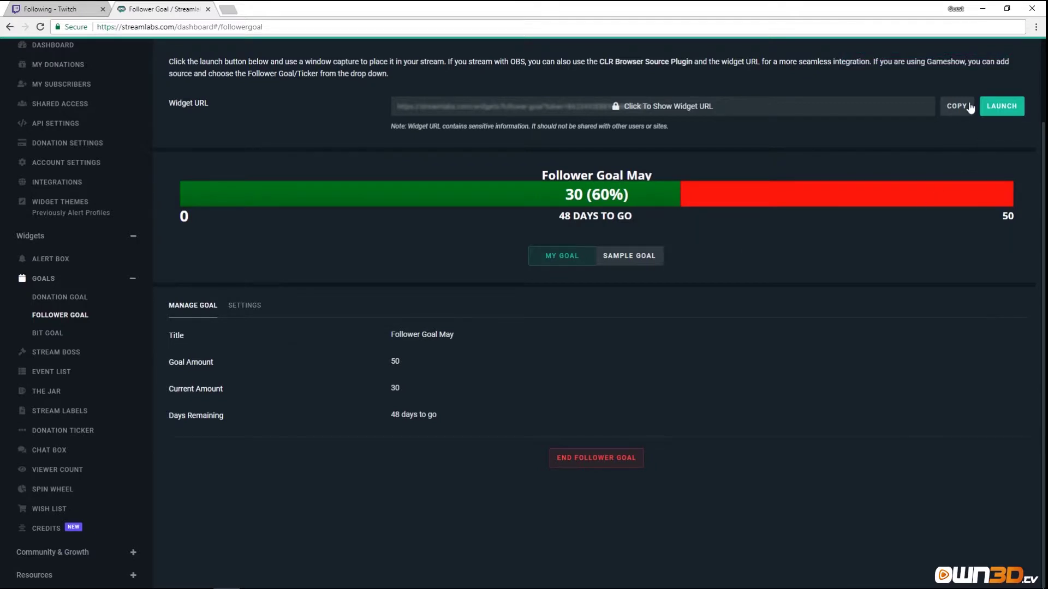
pyautogui.click(1000, 112)
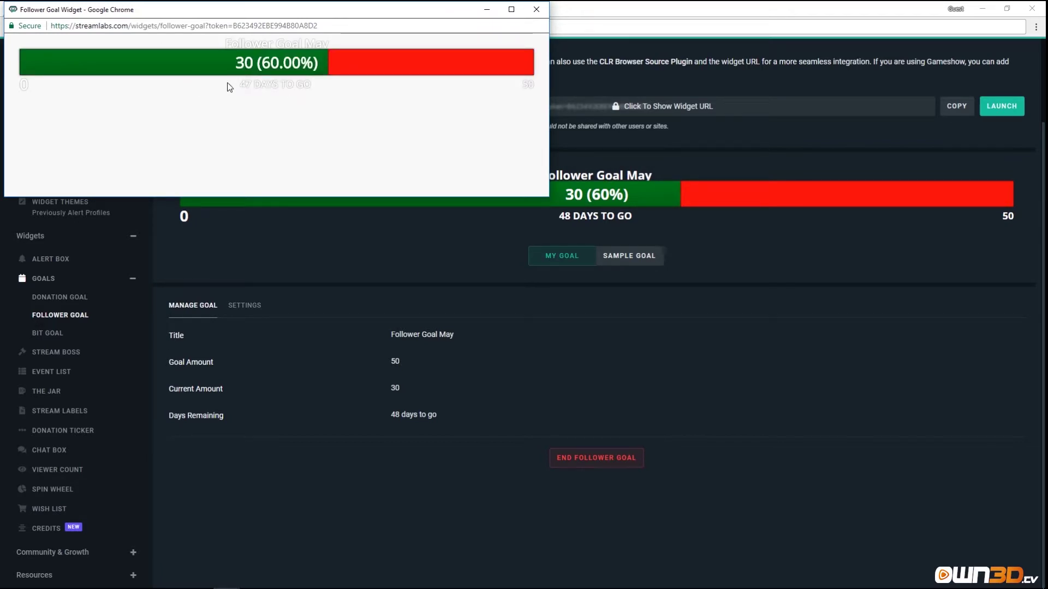
# Look over the Follower Goal May widget's title and days-to-go line, then go to Bit Goal.
pyautogui.moveTo(247, 85); pyautogui.dragTo(234, 128)
pyautogui.click(222, 123)
pyautogui.moveTo(203, 46); pyautogui.dragTo(347, 46)
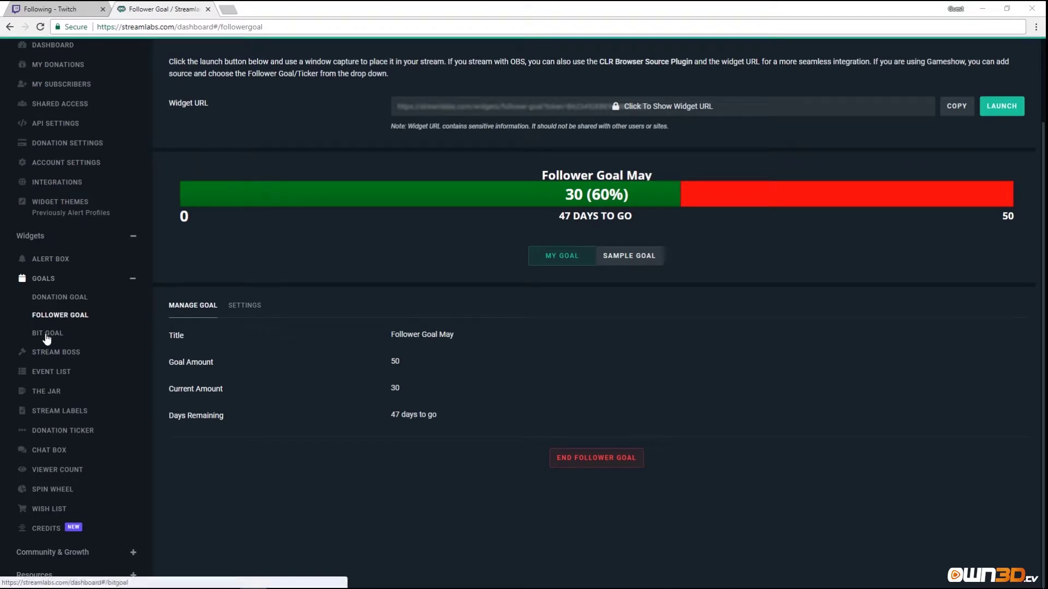
pyautogui.click(48, 334)
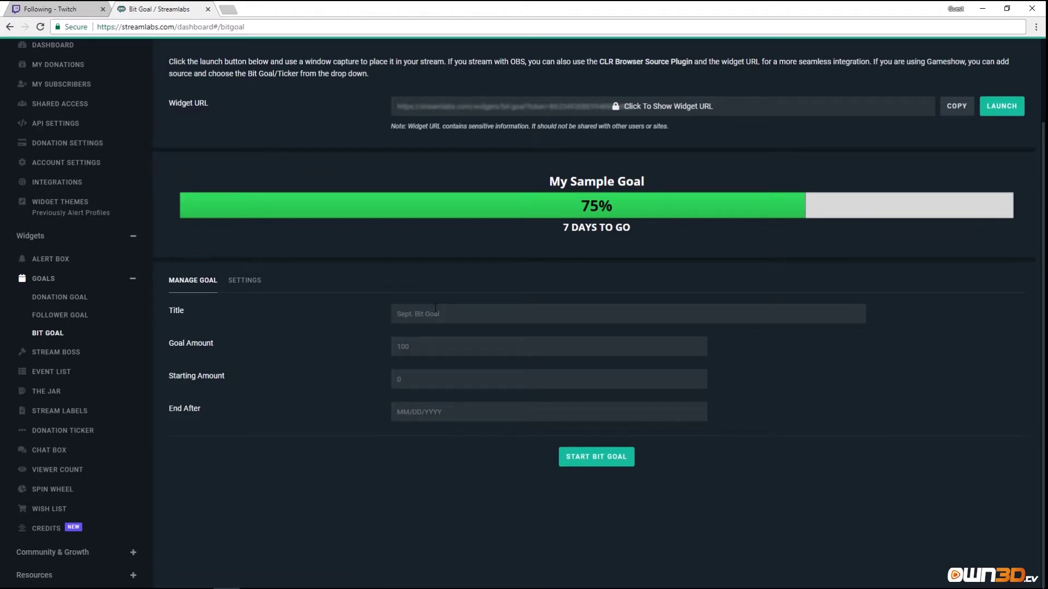
# Enter a bit goal titled 'May Bit Goal' with amount 100, ending 05/31/2018.
pyautogui.write('May bit')
pyautogui.press('BackSpace')
pyautogui.press('BackSpace')
pyautogui.press('BackSpace')
pyautogui.press('BackSpace')
pyautogui.write('Bit ')
pyautogui.write('Goal')
pyautogui.write('100')
pyautogui.click(377, 438)
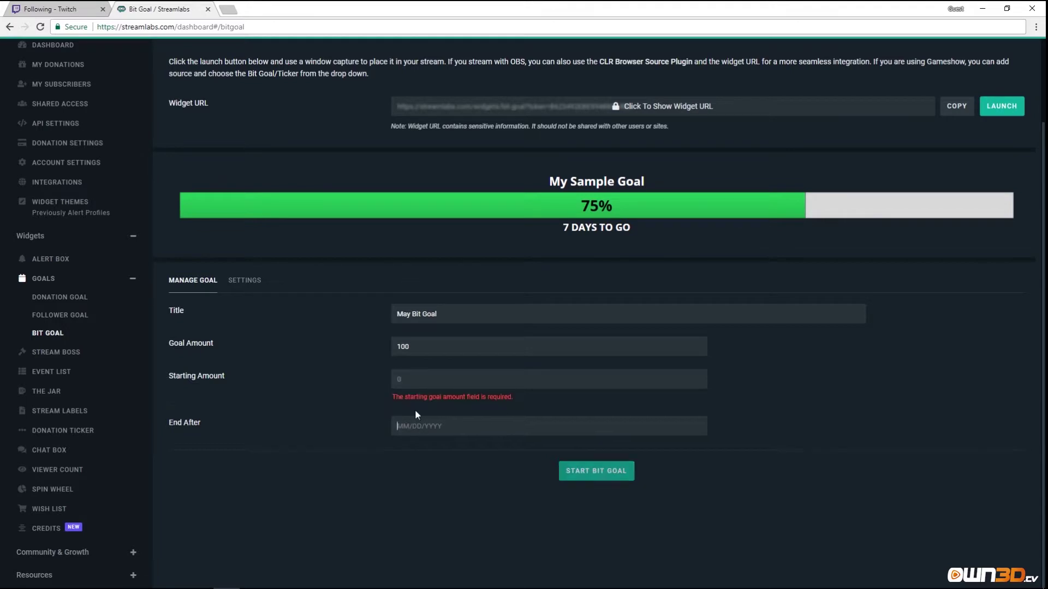
pyautogui.write('05')
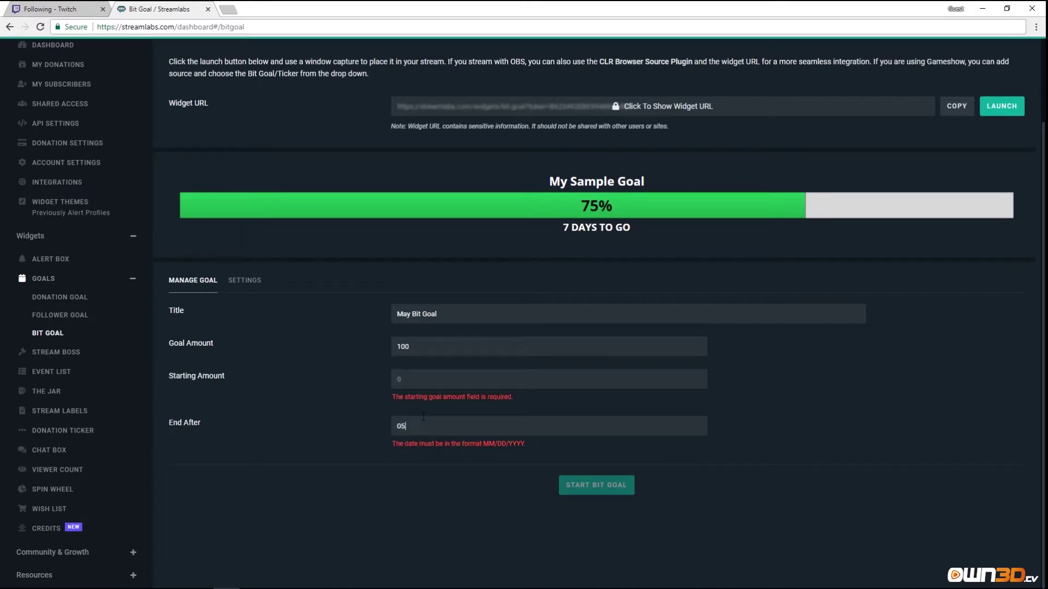
pyautogui.write('/31/2018')
# Save the bit goal's style settings, start it and open its widget preview at 0%.
pyautogui.click(265, 291)
pyautogui.scroll(-1, 306, 327)
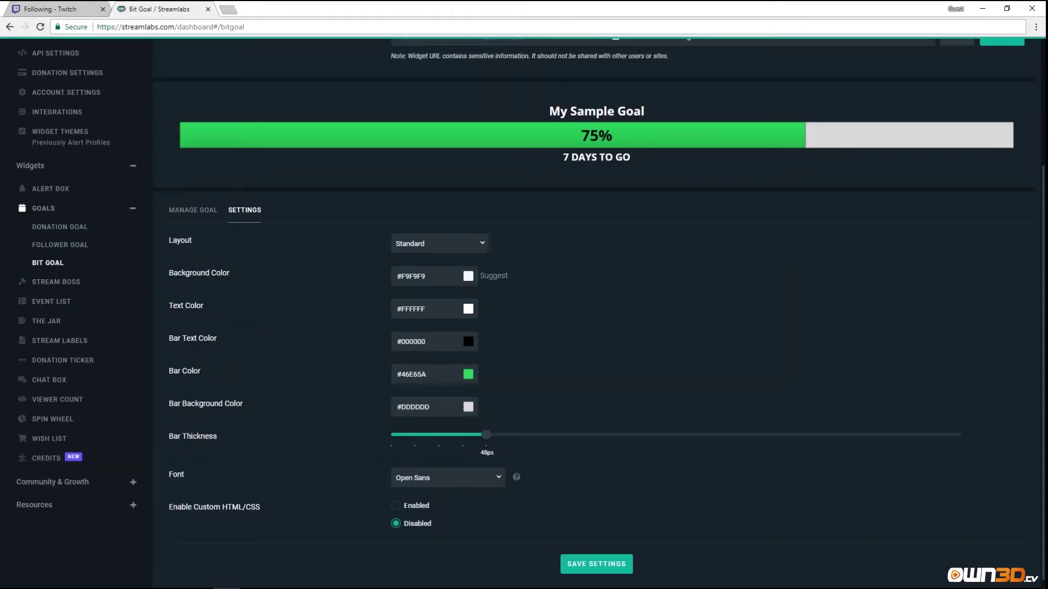
pyautogui.click(596, 564)
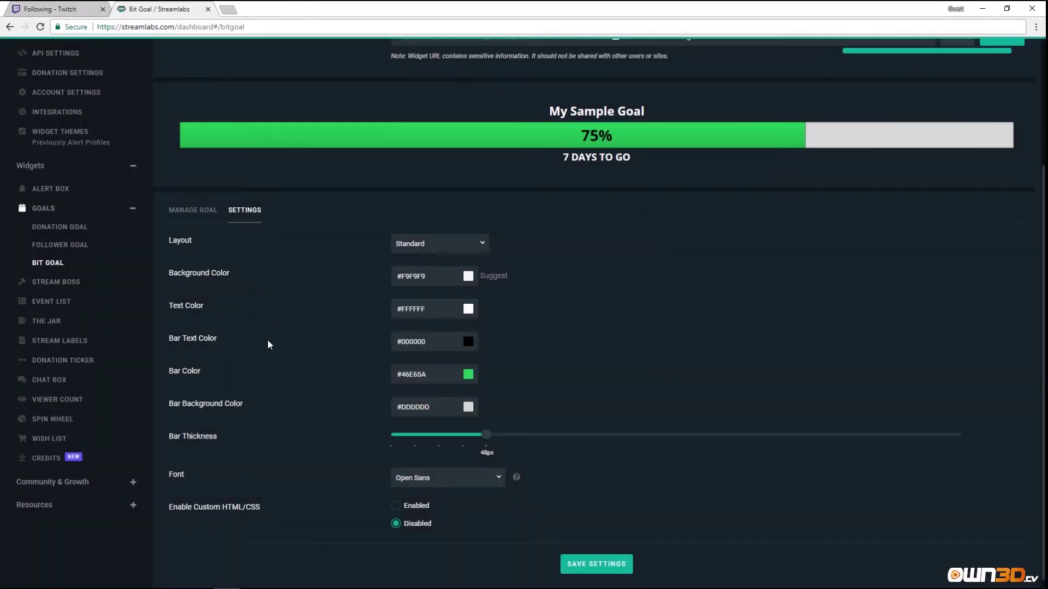
pyautogui.click(195, 210)
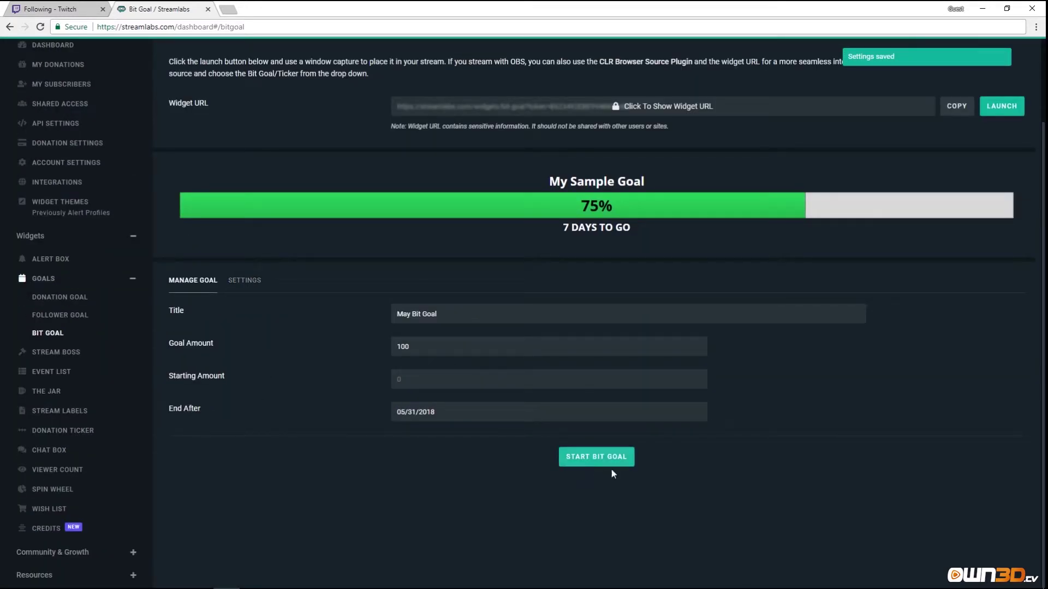
pyautogui.click(593, 466)
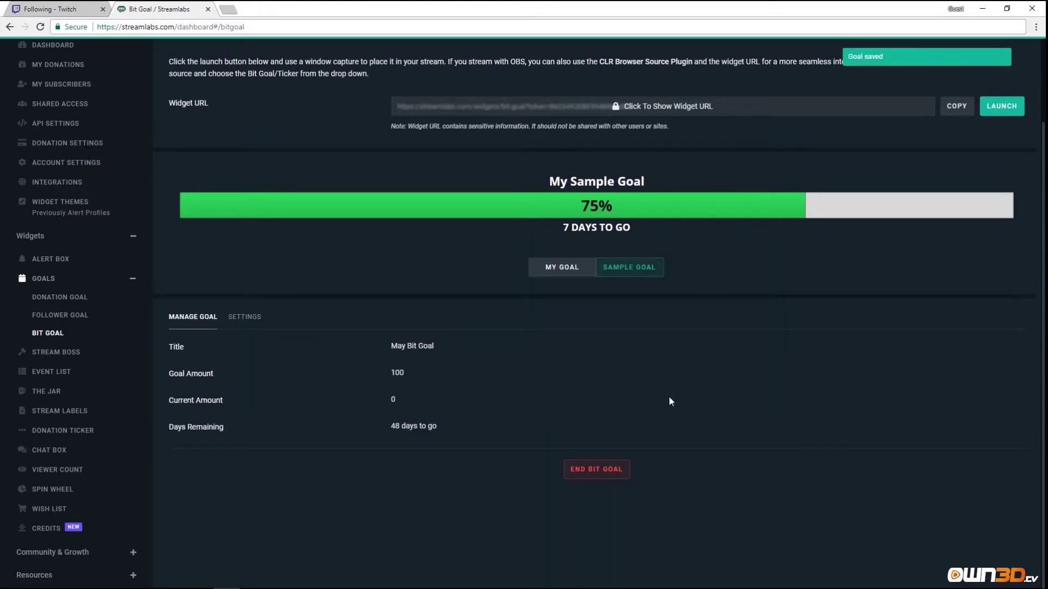
pyautogui.click(539, 273)
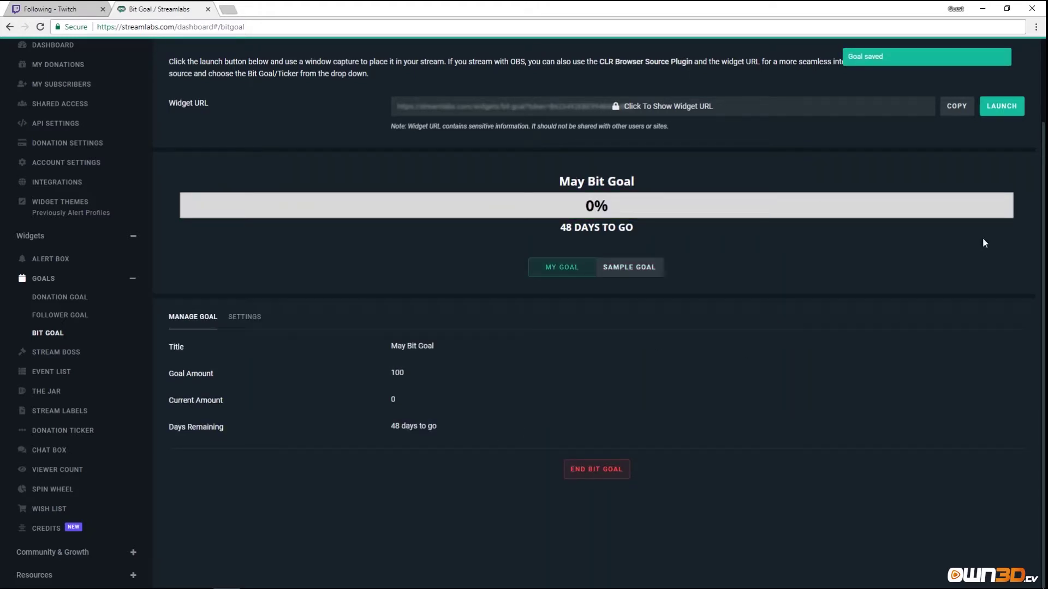
pyautogui.click(1001, 106)
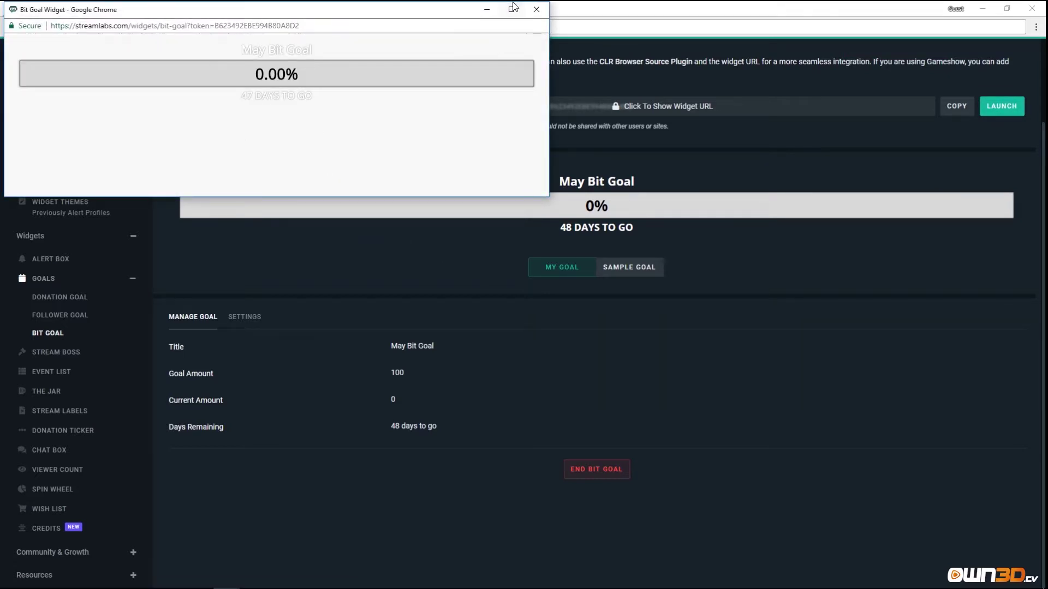
pyautogui.click(534, 10)
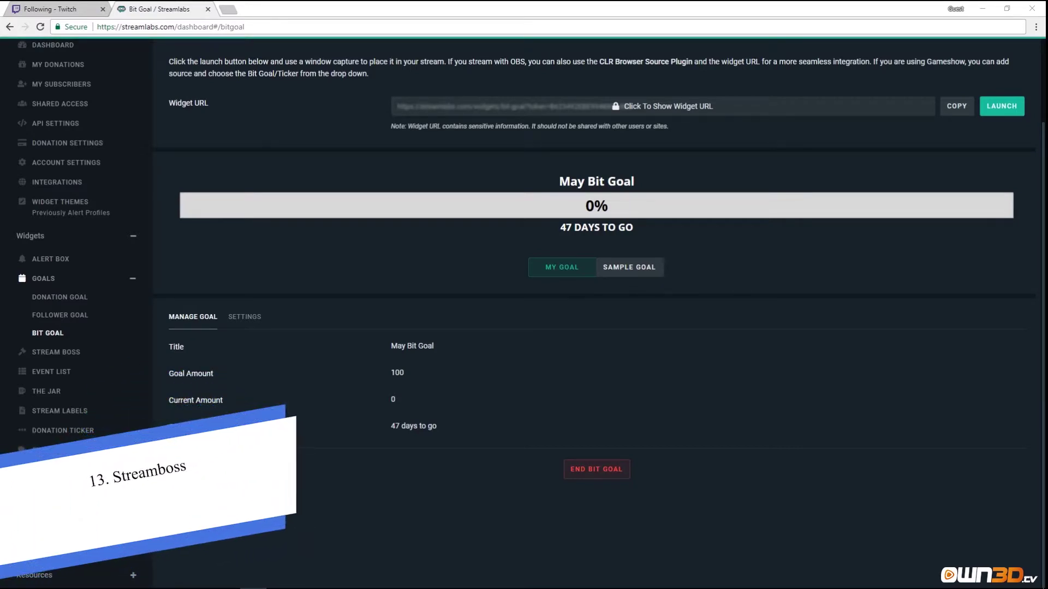
# Show the Stream Boss settings: damage 5 per follower, 1 per bit, 300 per subscriber, 200 per dollar.
pyautogui.click(40, 353)
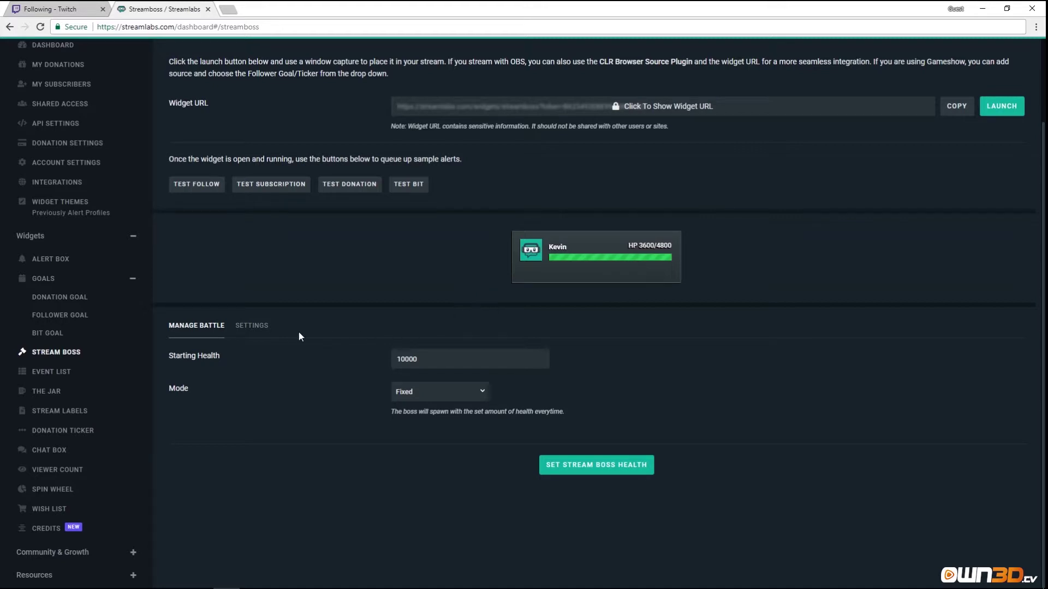
pyautogui.click(252, 326)
pyautogui.scroll(-1, 253, 332)
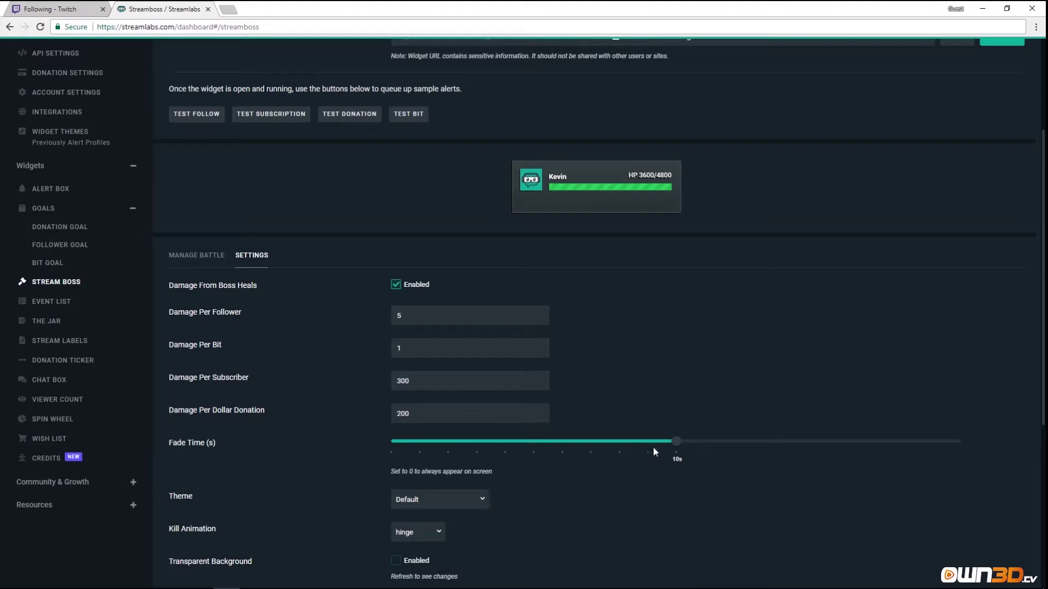
# Review the fade time hint and set the Stream Boss theme to Future.
pyautogui.scroll(-5, 365, 450)
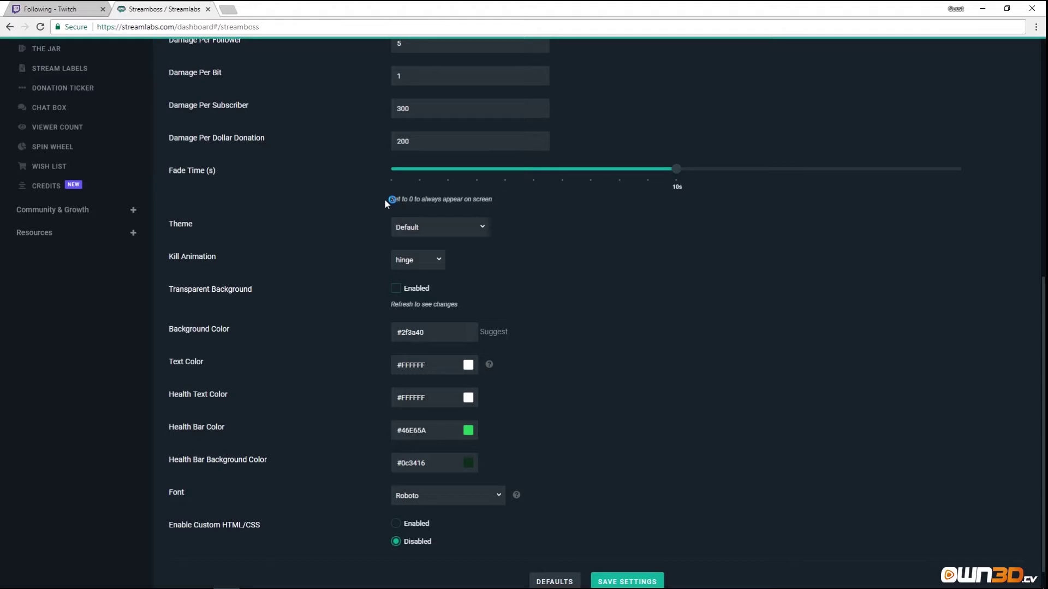
pyautogui.moveTo(385, 200); pyautogui.dragTo(500, 203)
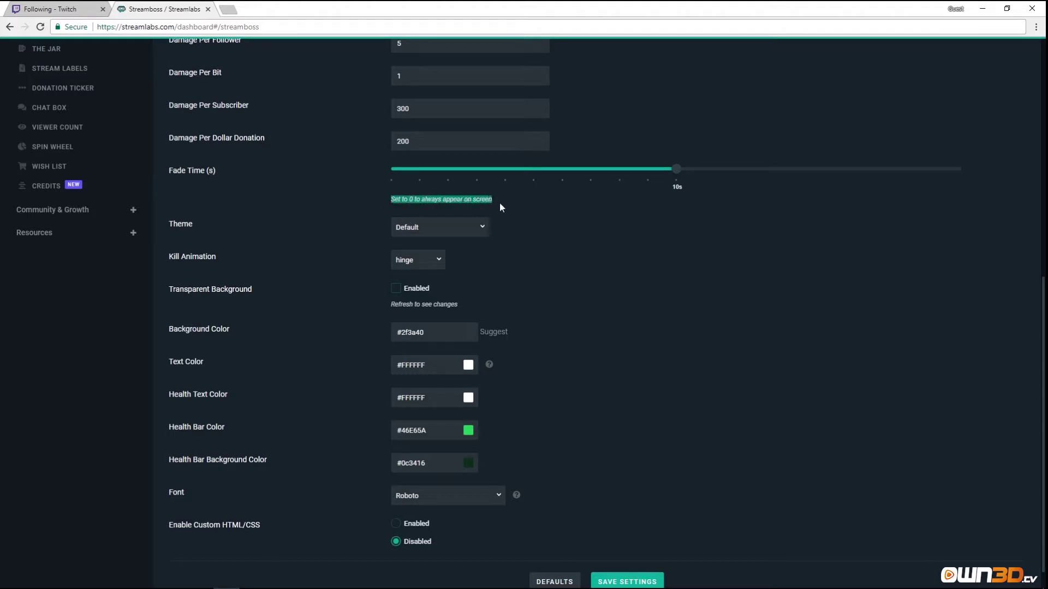
pyautogui.scroll(4, 529, 269)
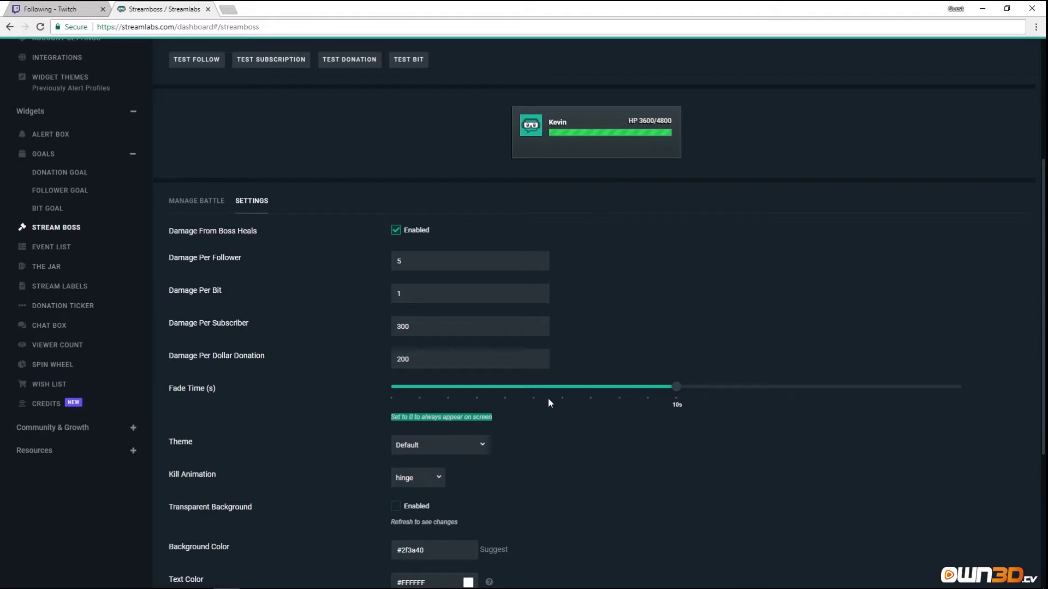
pyautogui.scroll(-2, 550, 402)
pyautogui.click(480, 336)
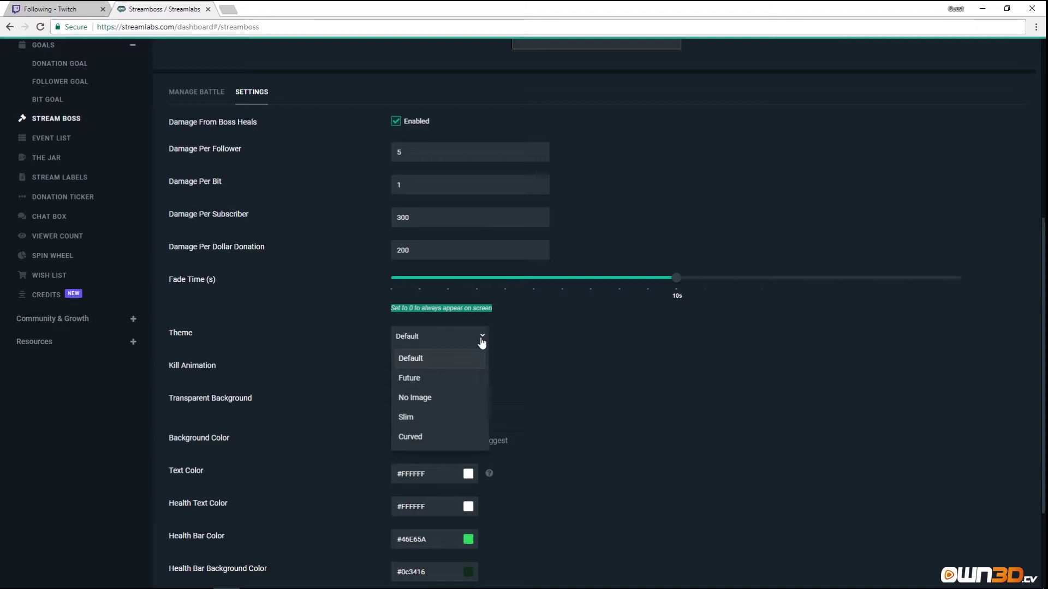
pyautogui.click(442, 384)
# Choose jackInTheBox as the Stream Boss kill animation.
pyautogui.scroll(5, 584, 371)
pyautogui.scroll(-3, 584, 371)
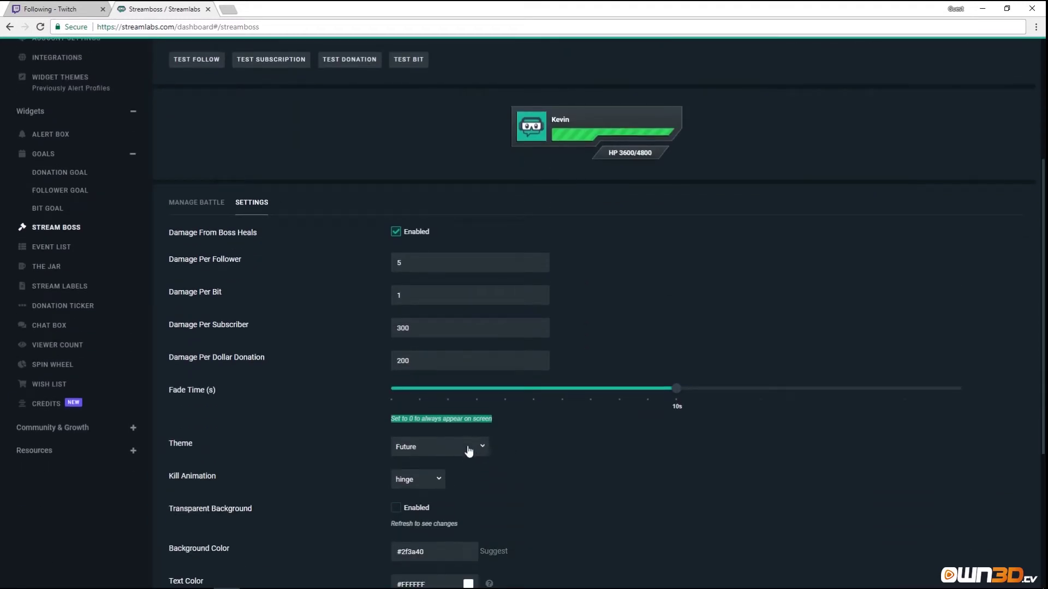
pyautogui.click(436, 482)
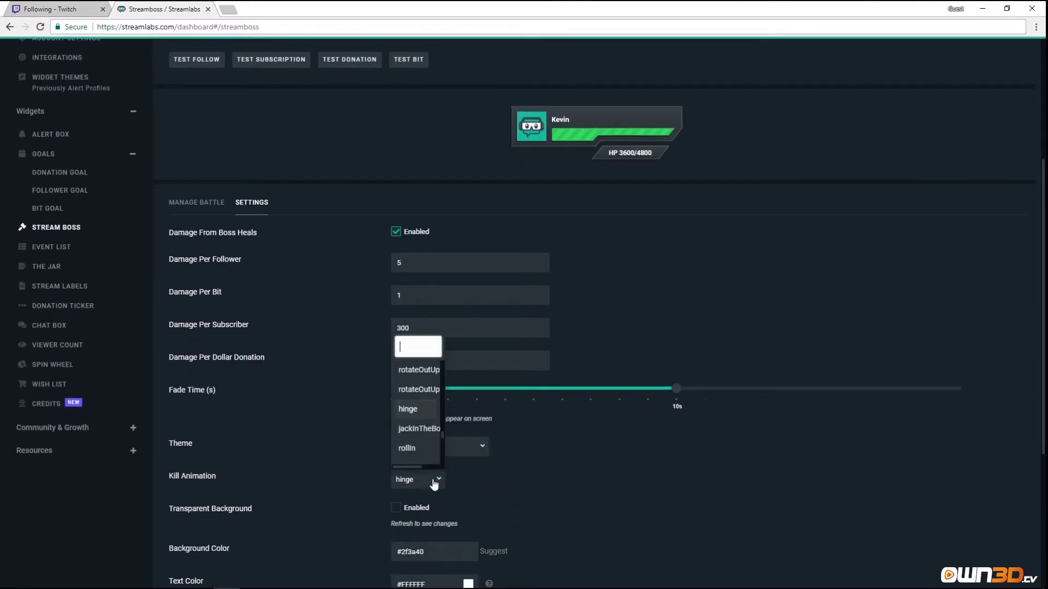
pyautogui.click(417, 429)
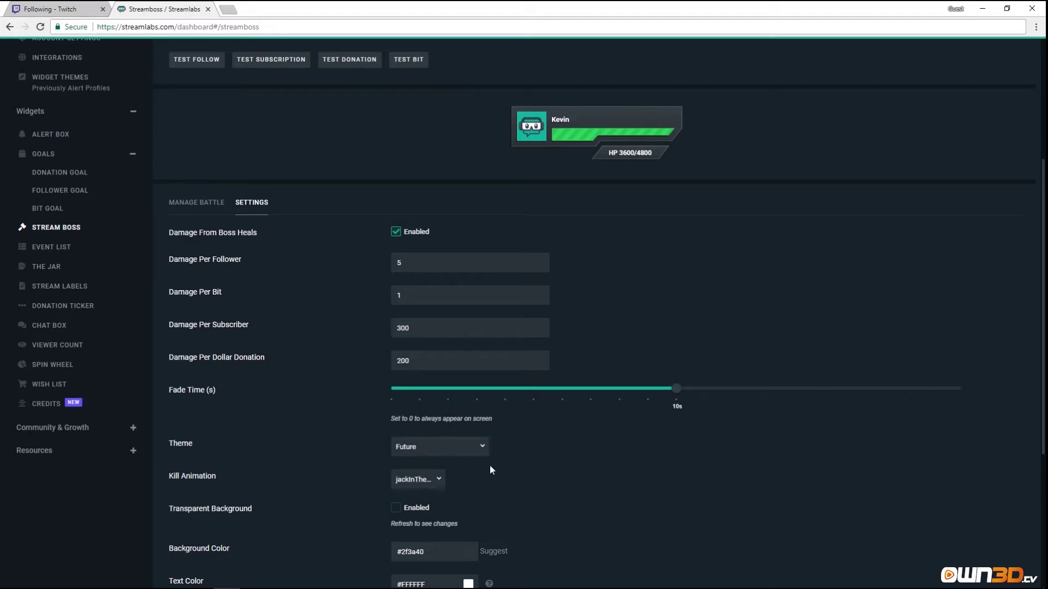
# Enable Transparent Background and save the Stream Boss settings.
pyautogui.scroll(-2, 384, 467)
pyautogui.click(395, 399)
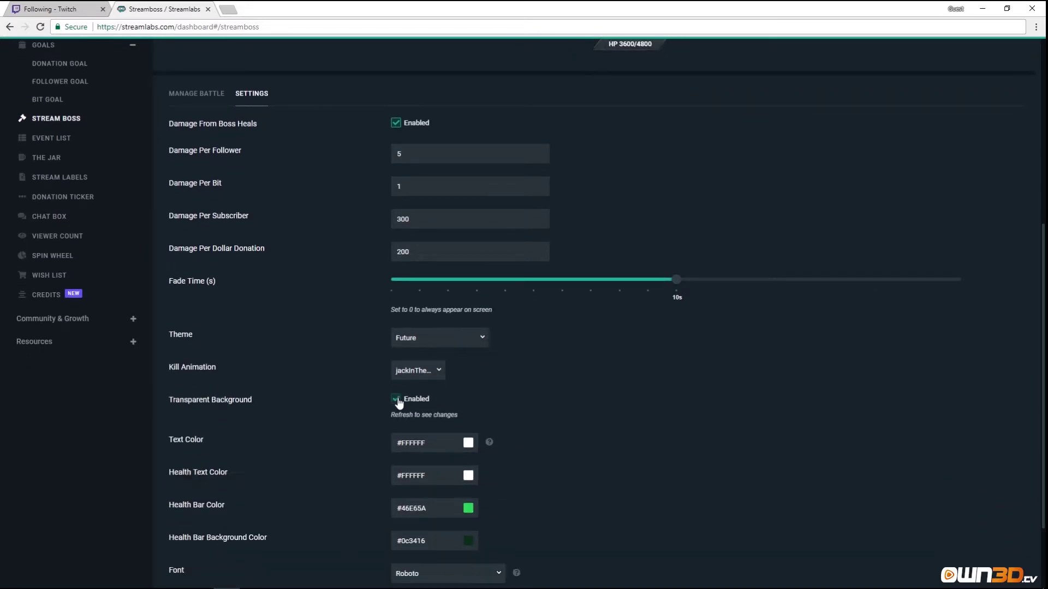
pyautogui.scroll(5, 562, 413)
pyautogui.scroll(-5, 510, 427)
pyautogui.scroll(2, 510, 428)
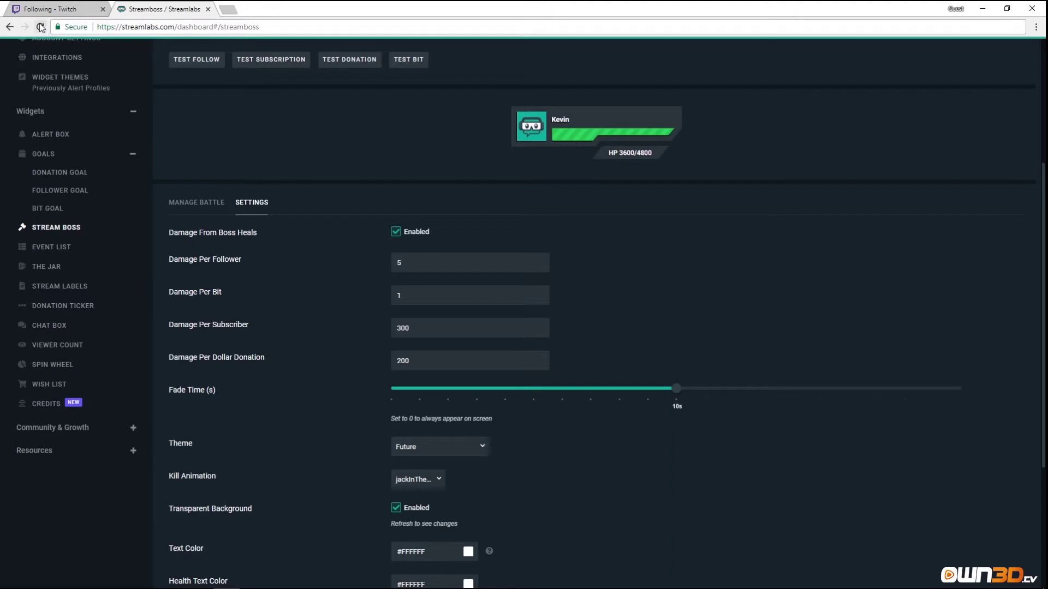
pyautogui.scroll(-4, 595, 447)
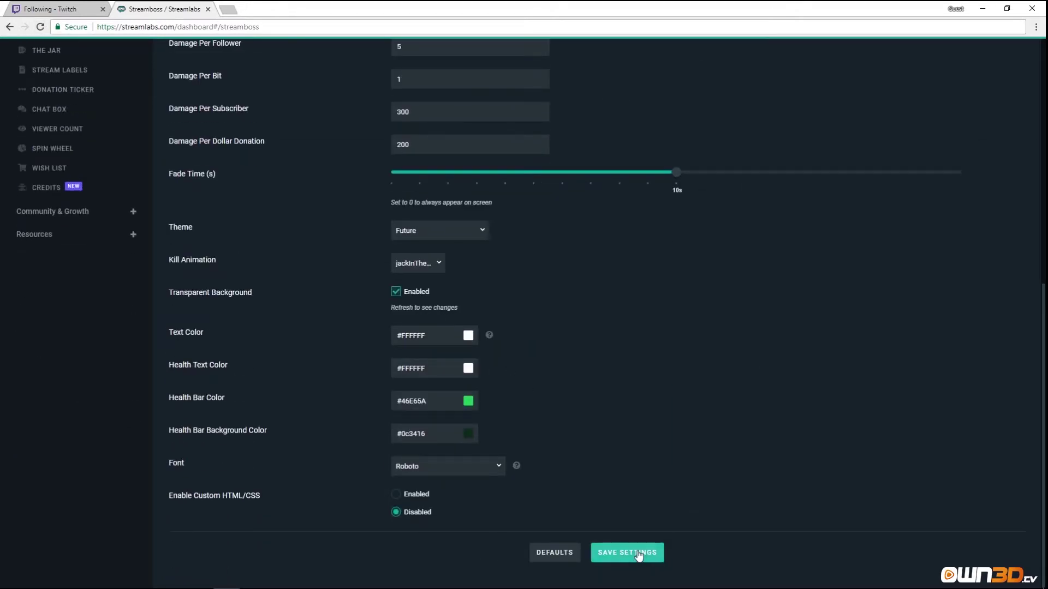
pyautogui.click(627, 552)
pyautogui.scroll(5, 606, 382)
pyautogui.scroll(2, 612, 404)
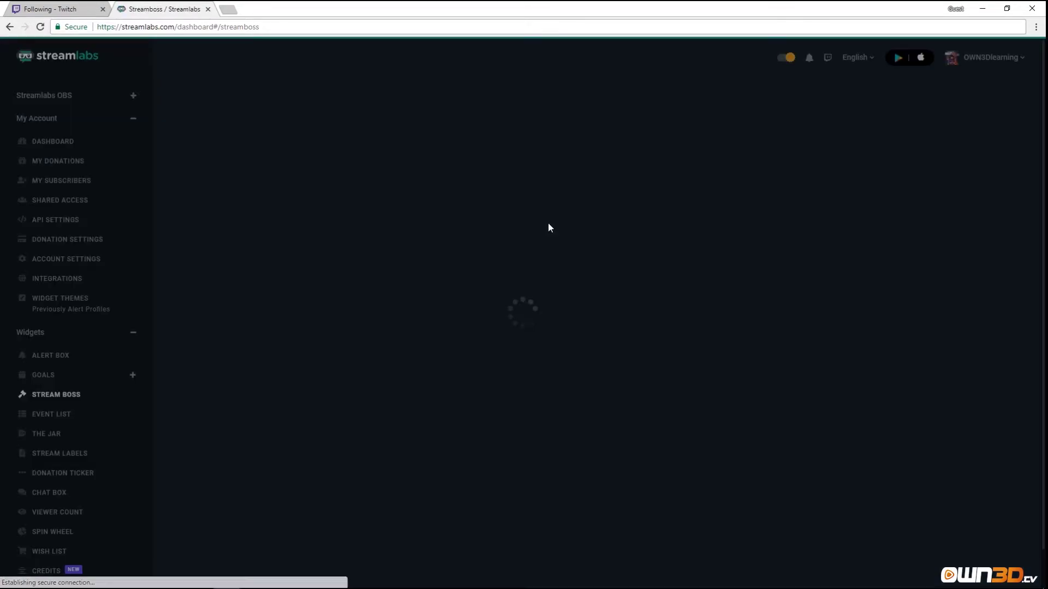
pyautogui.click(999, 202)
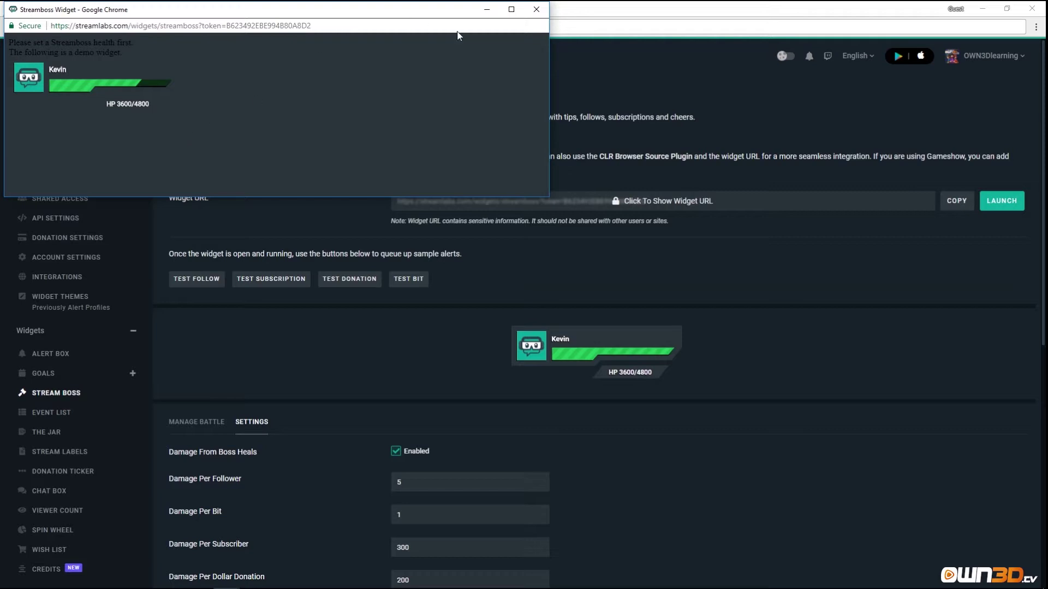
pyautogui.click(535, 10)
pyautogui.scroll(-7, 559, 273)
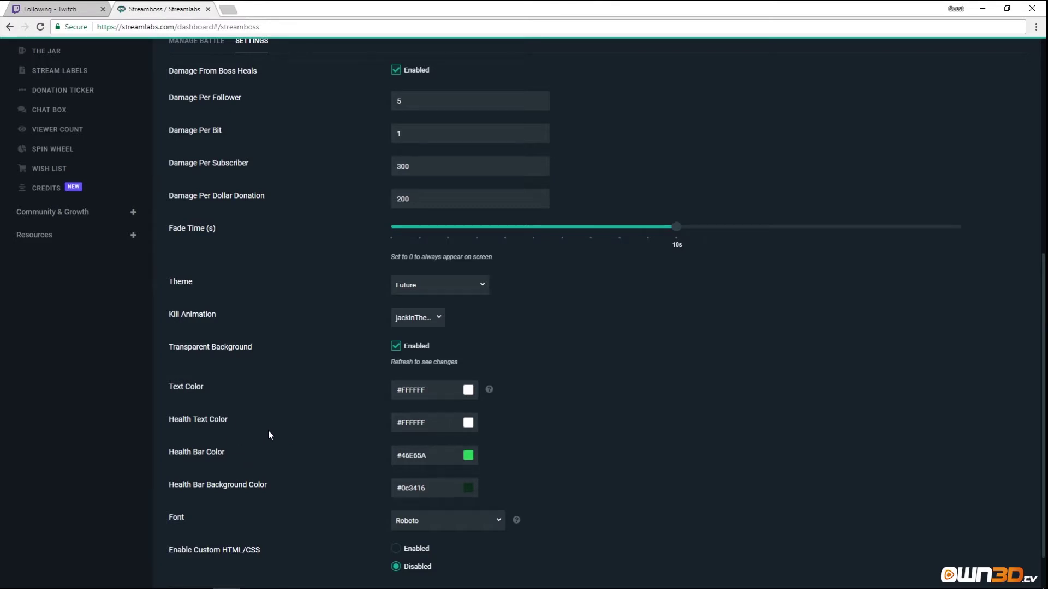
pyautogui.scroll(-1, 264, 555)
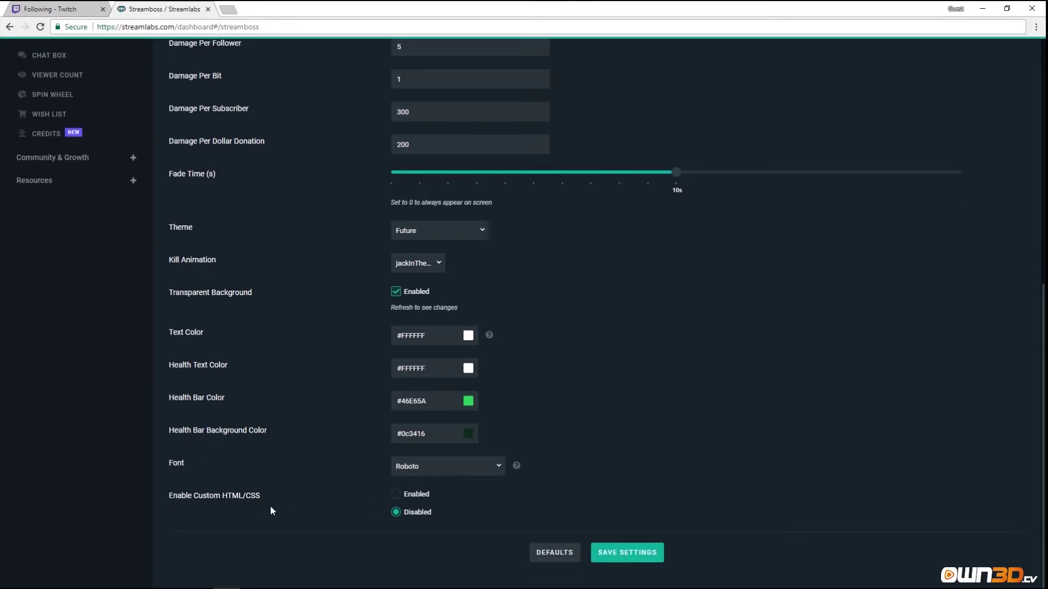
pyautogui.scroll(5, 388, 496)
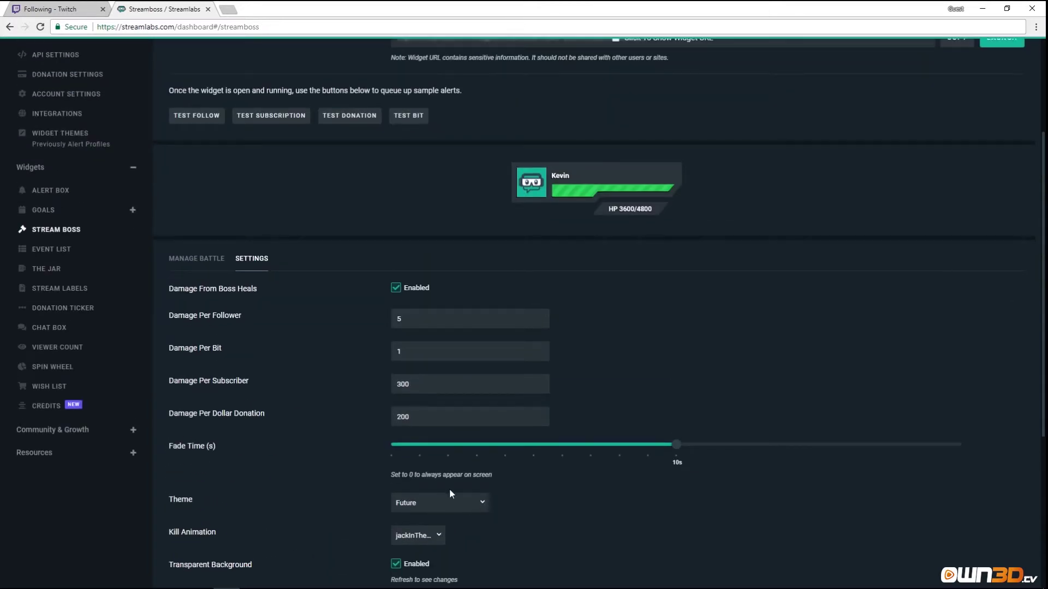
pyautogui.scroll(3, 450, 489)
# In Manage Battle, change the boss's starting health from 10000 to 300.
pyautogui.click(196, 423)
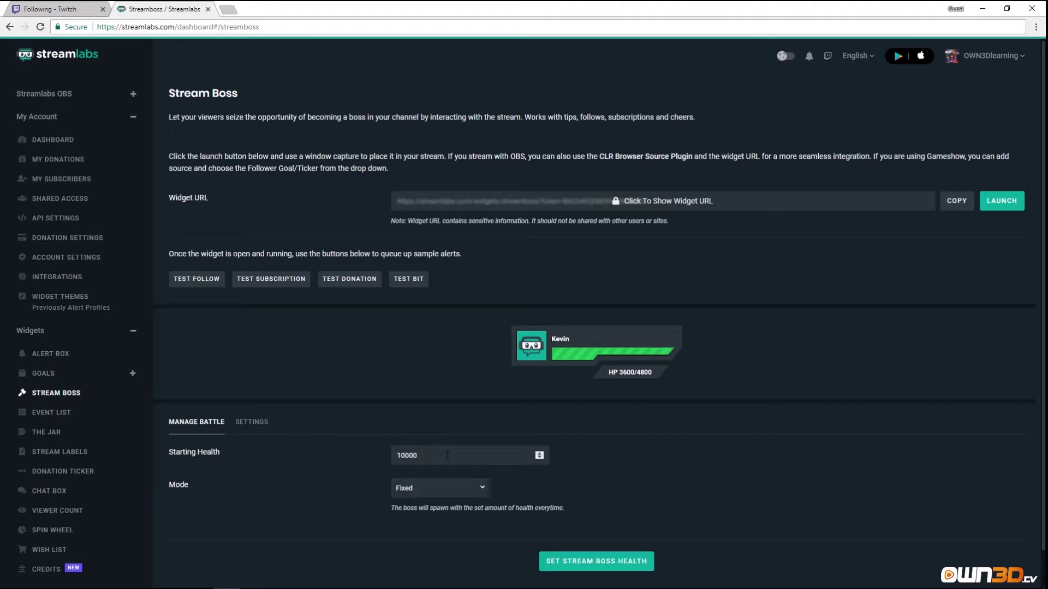
pyautogui.doubleClick(430, 459)
pyautogui.write('300')
pyautogui.moveTo(390, 508); pyautogui.dragTo(573, 517)
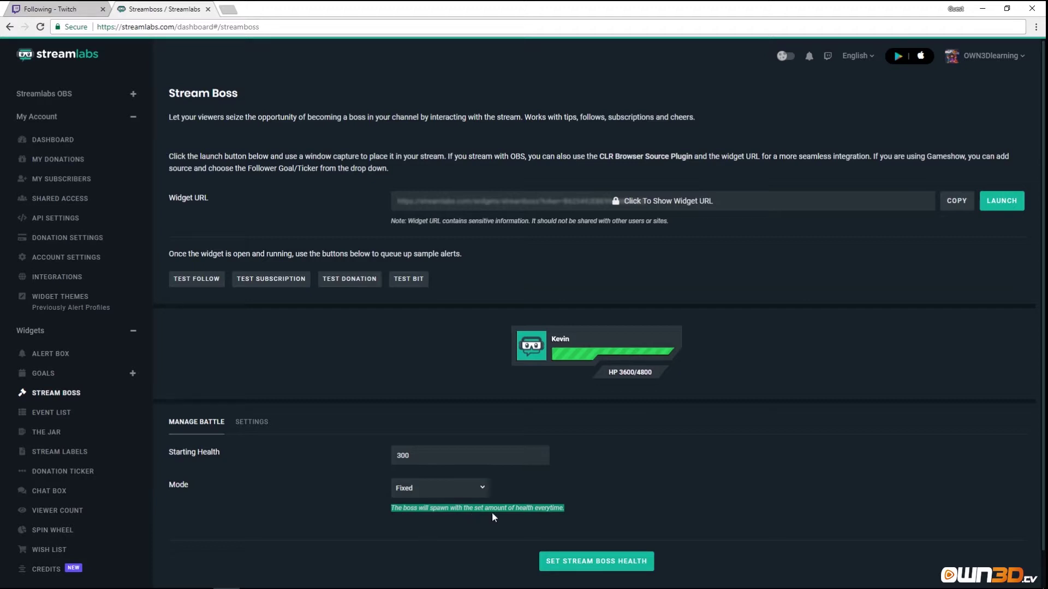
# Try the Incremental and Overkill boss modes and read their explanations.
pyautogui.click(459, 491)
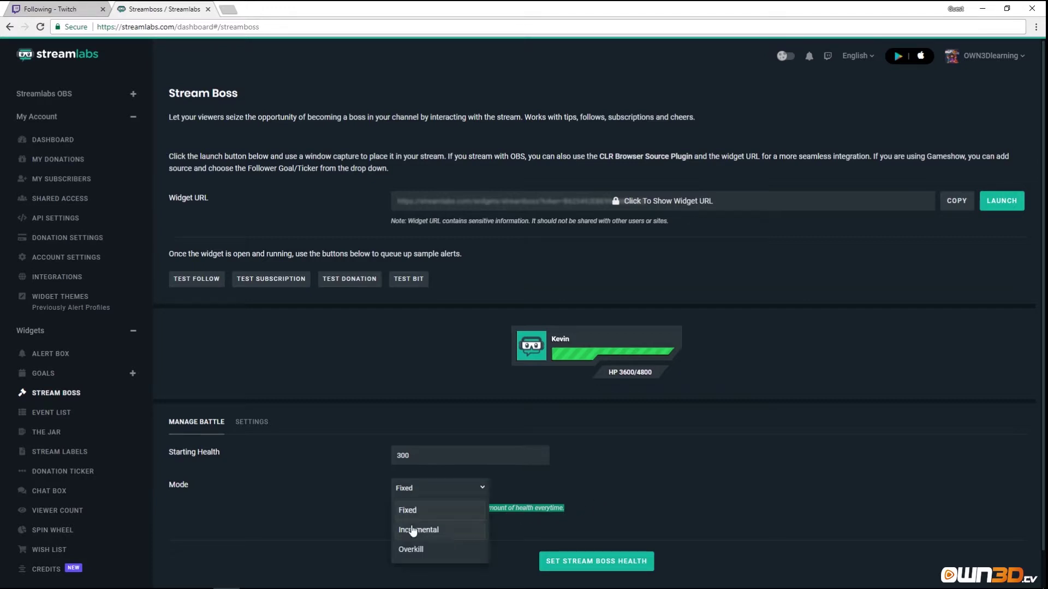
pyautogui.click(431, 532)
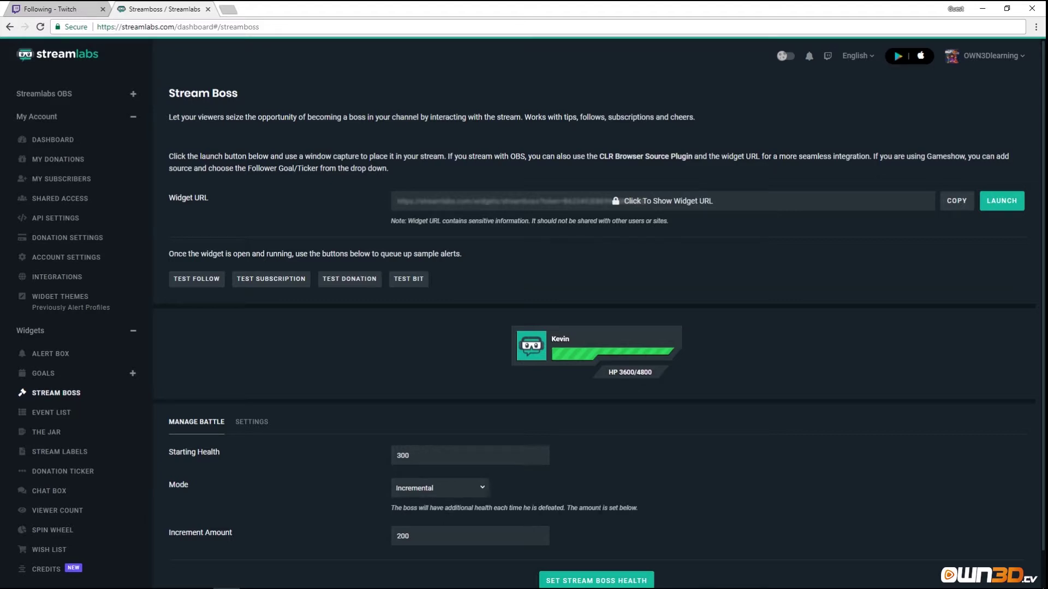
pyautogui.click(482, 491)
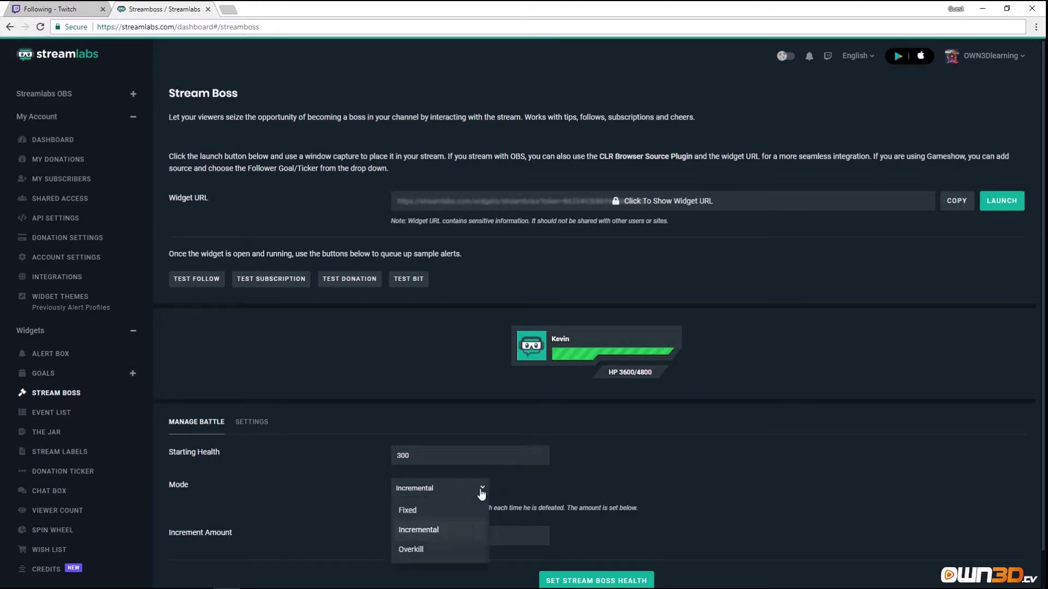
pyautogui.click(416, 552)
pyautogui.moveTo(391, 508); pyautogui.dragTo(647, 510)
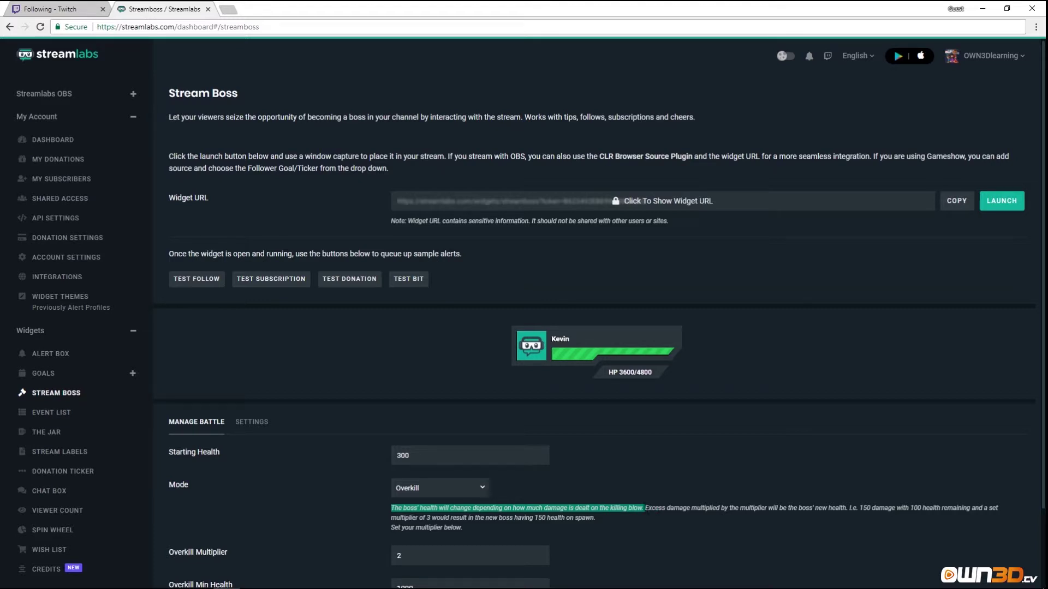
pyautogui.click(608, 472)
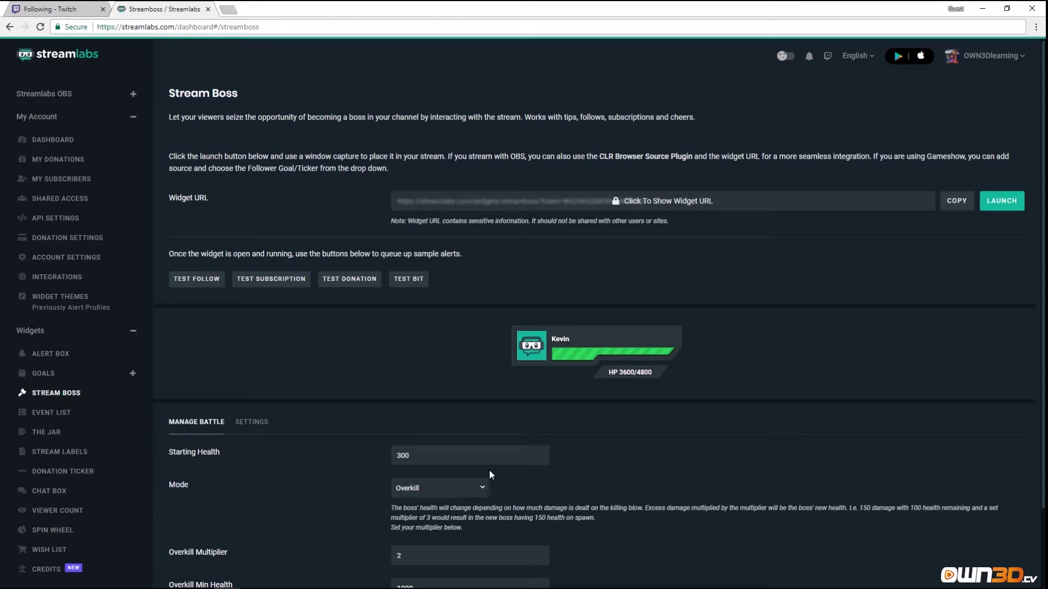
# Set the boss mode back to Fixed.
pyautogui.scroll(-2, 538, 480)
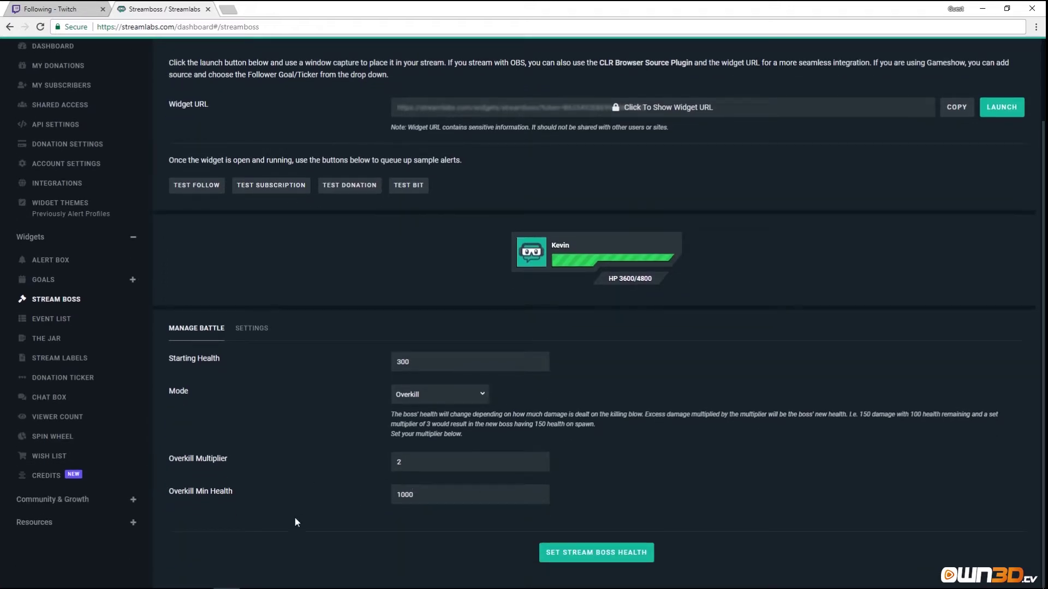
pyautogui.click(458, 393)
pyautogui.click(414, 416)
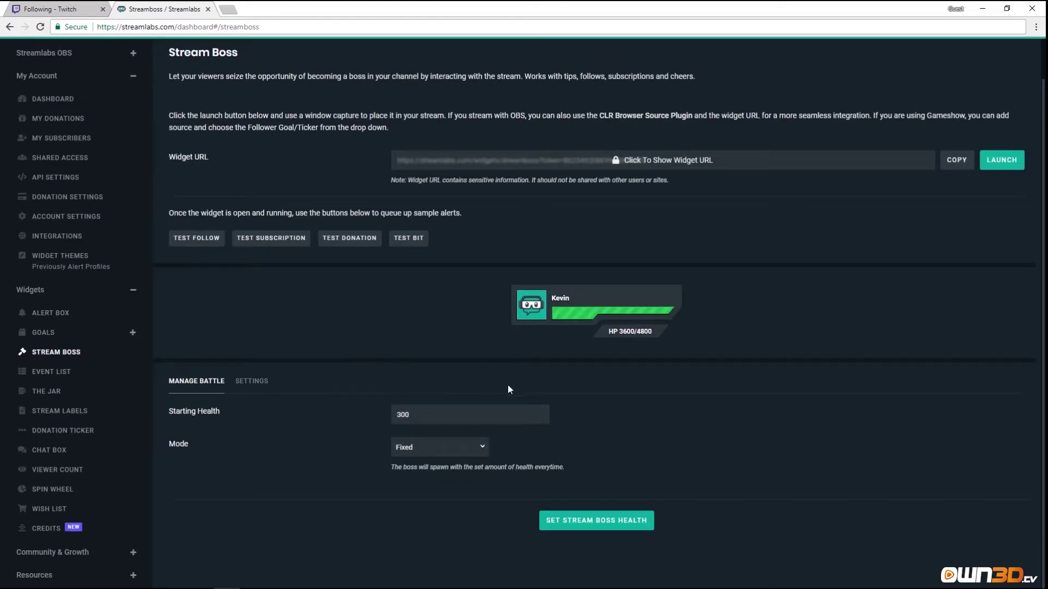
pyautogui.click(586, 522)
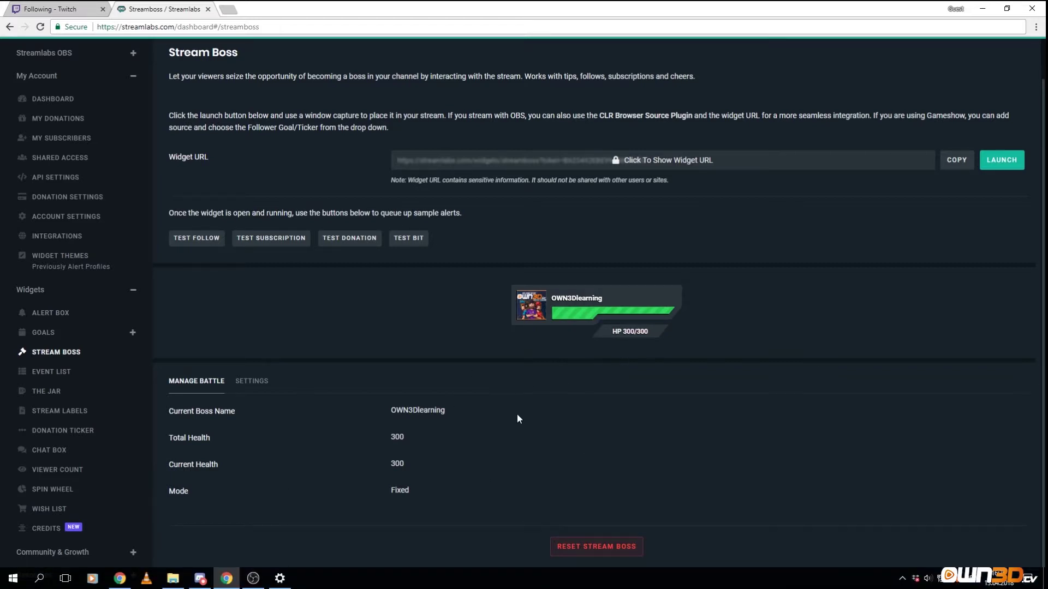
pyautogui.click(956, 163)
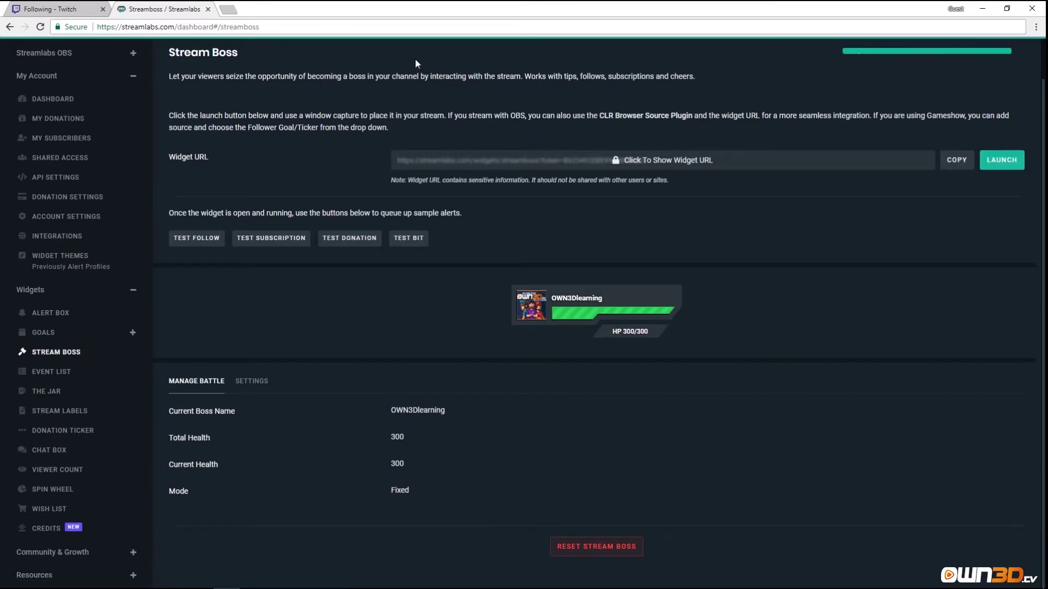
pyautogui.click(223, 12)
pyautogui.hotkey('ctrl', 'v')
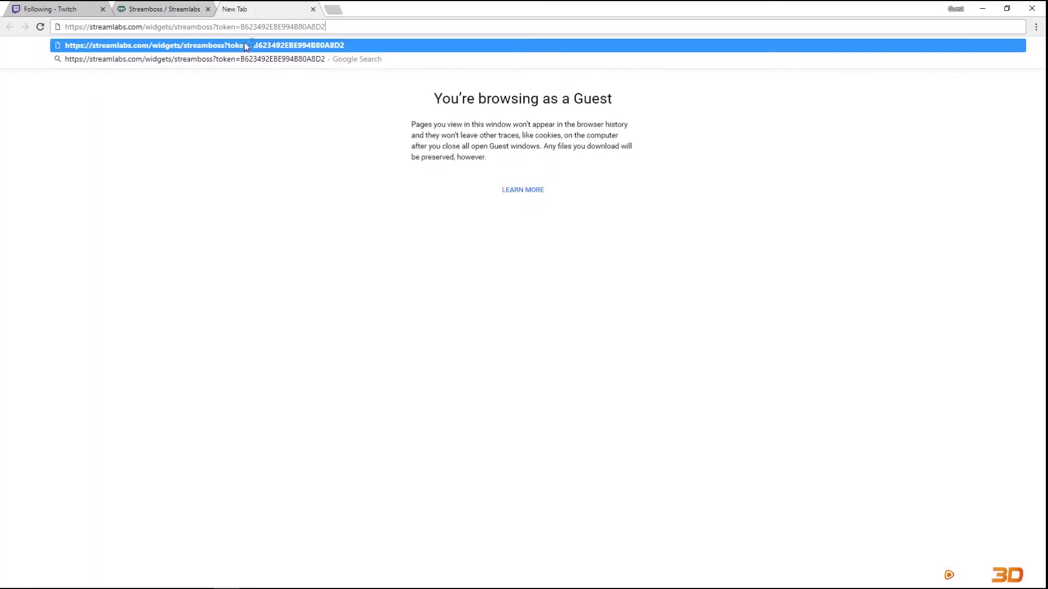
pyautogui.press('Return')
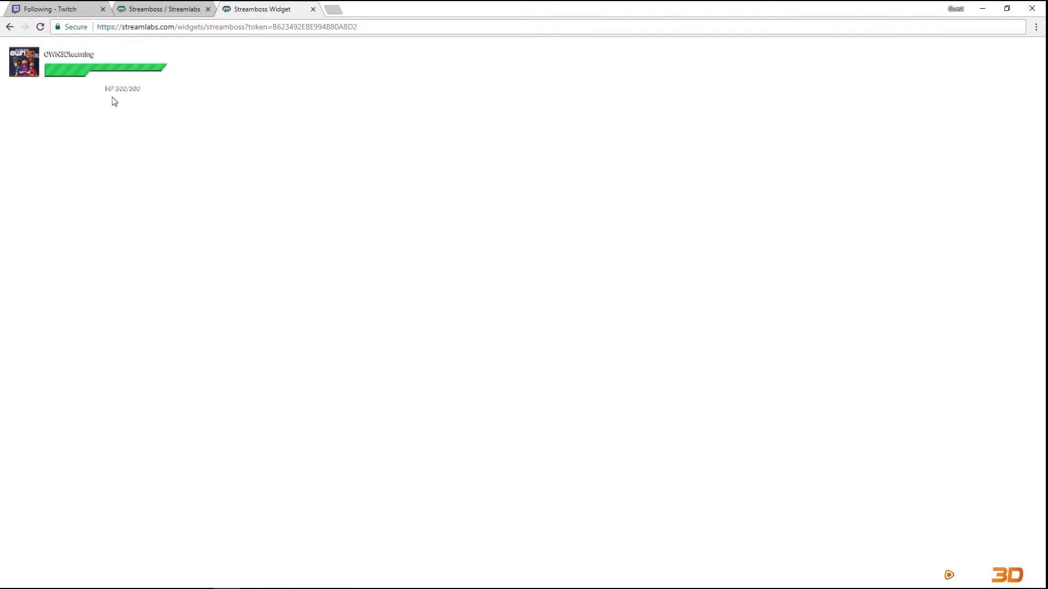
pyautogui.click(181, 12)
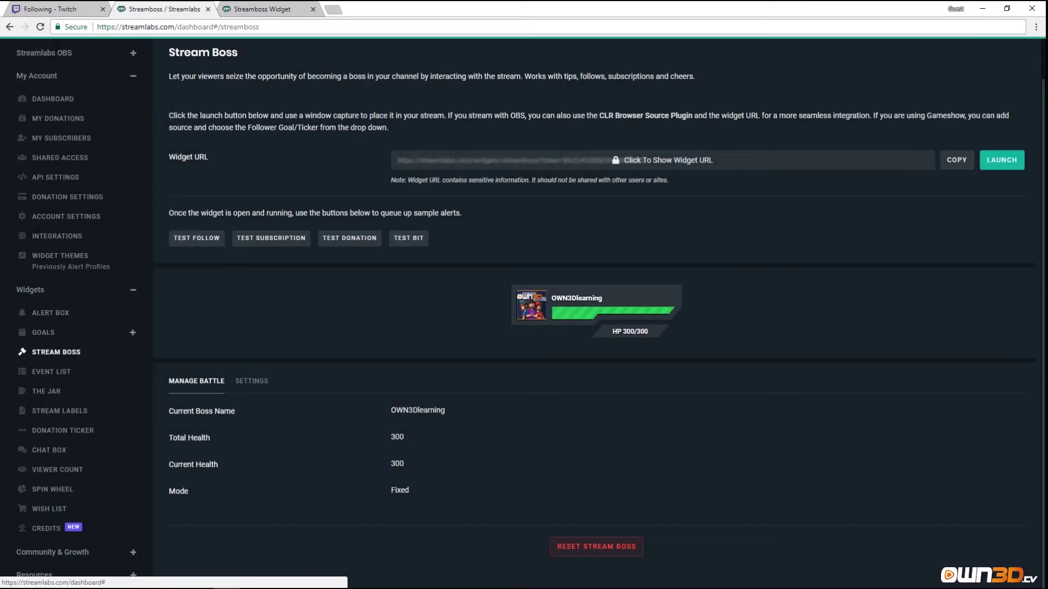
pyautogui.click(277, 11)
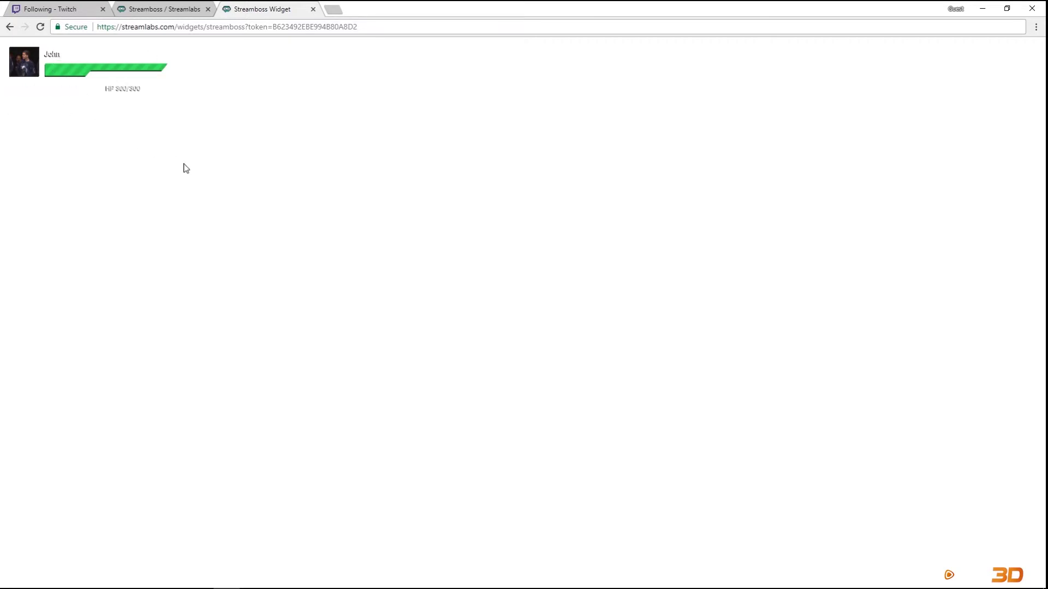
pyautogui.click(163, 9)
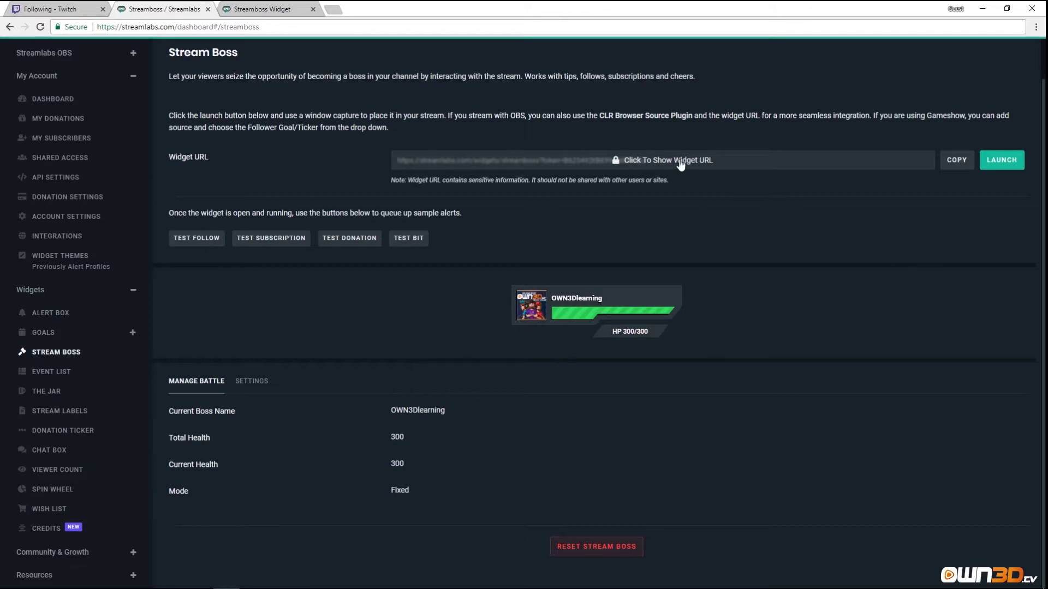
# Reload the standalone Stream Boss widget page to show HP 300/300, then return to the dashboard.
pyautogui.click(697, 165)
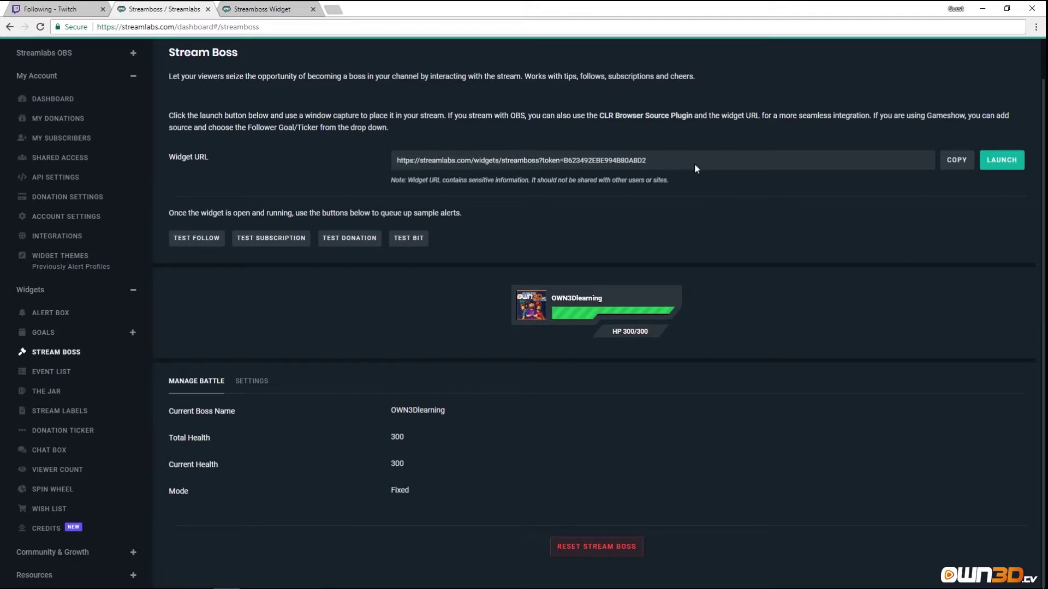
pyautogui.moveTo(694, 162); pyautogui.dragTo(414, 160)
pyautogui.click(238, 5)
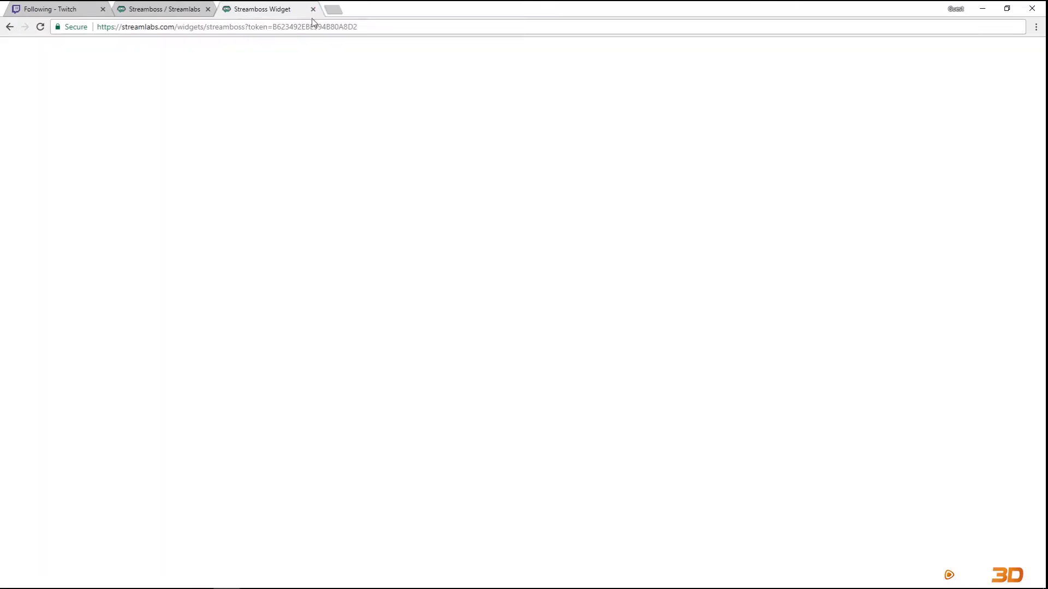
pyautogui.click(297, 29)
pyautogui.press('Return')
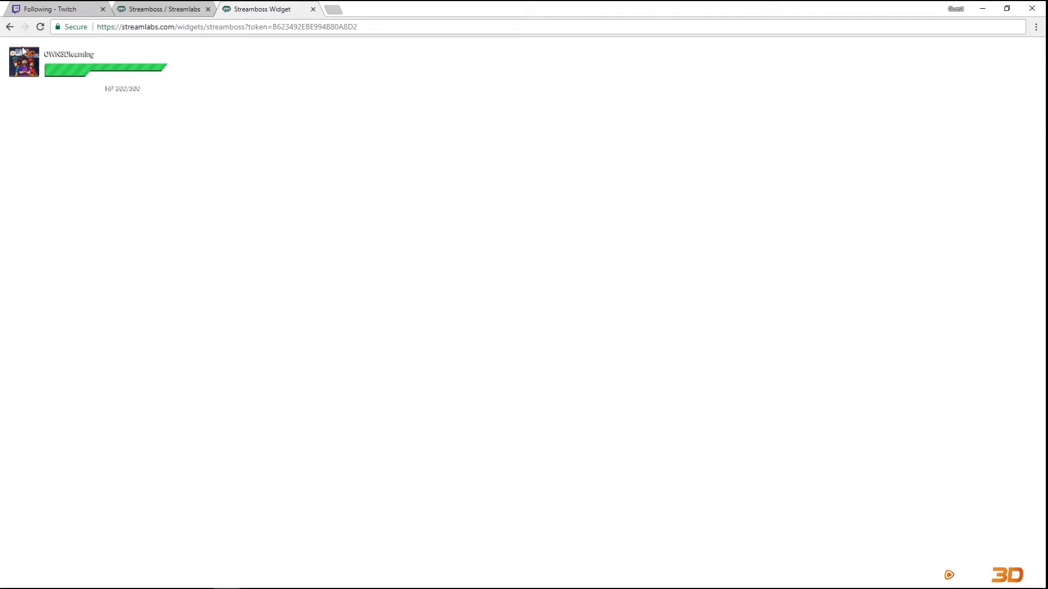
pyautogui.click(194, 8)
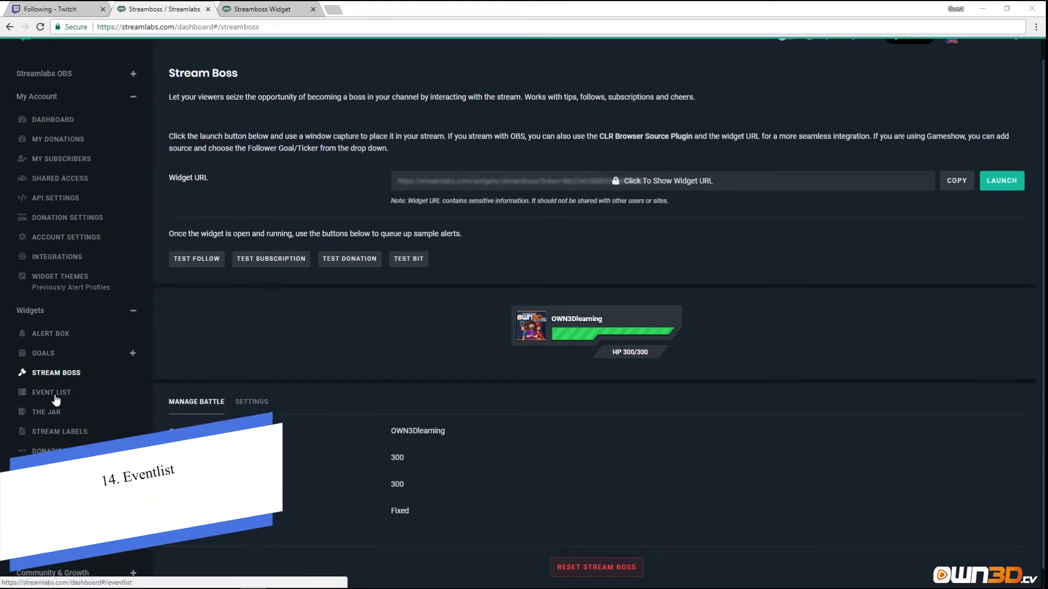
# Show the Event List widget's Crisscross theme (#777777) and its enabled event options.
pyautogui.click(55, 394)
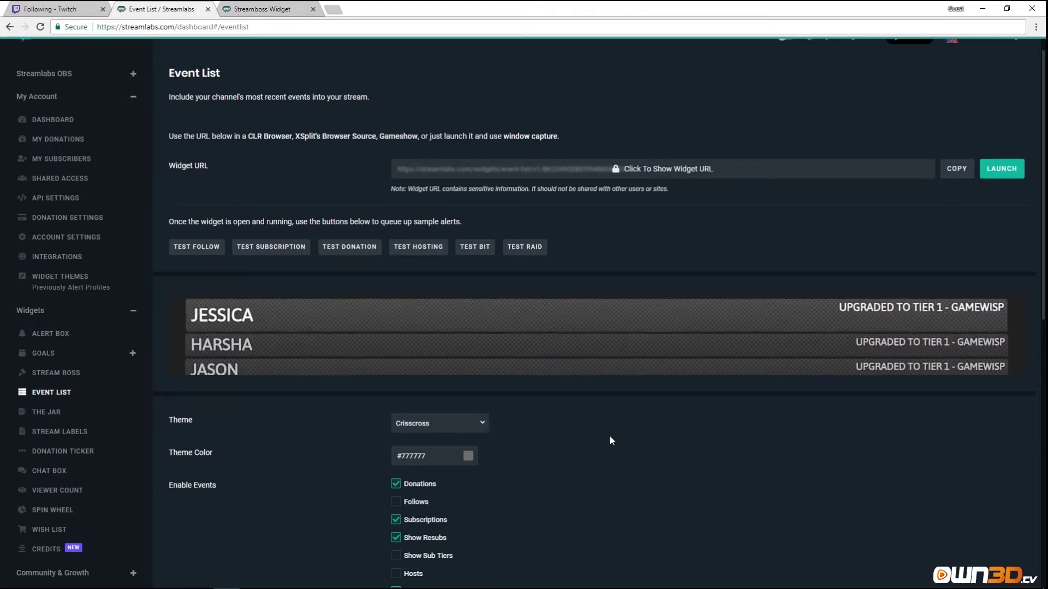
pyautogui.scroll(-2, 522, 428)
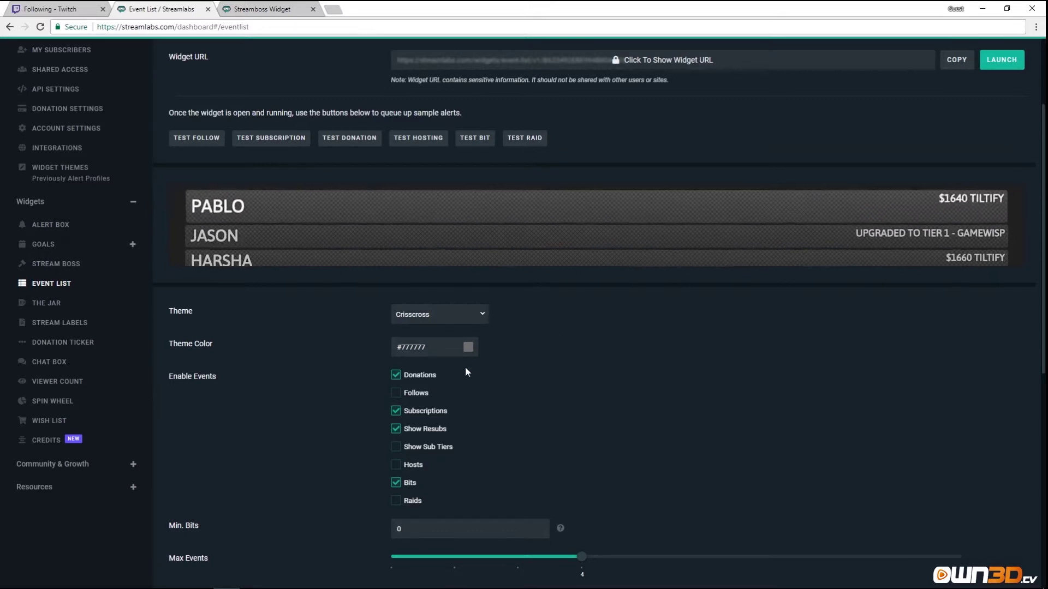
# Set the Event List theme to Retro with theme colour white #FFFFFF.
pyautogui.click(430, 318)
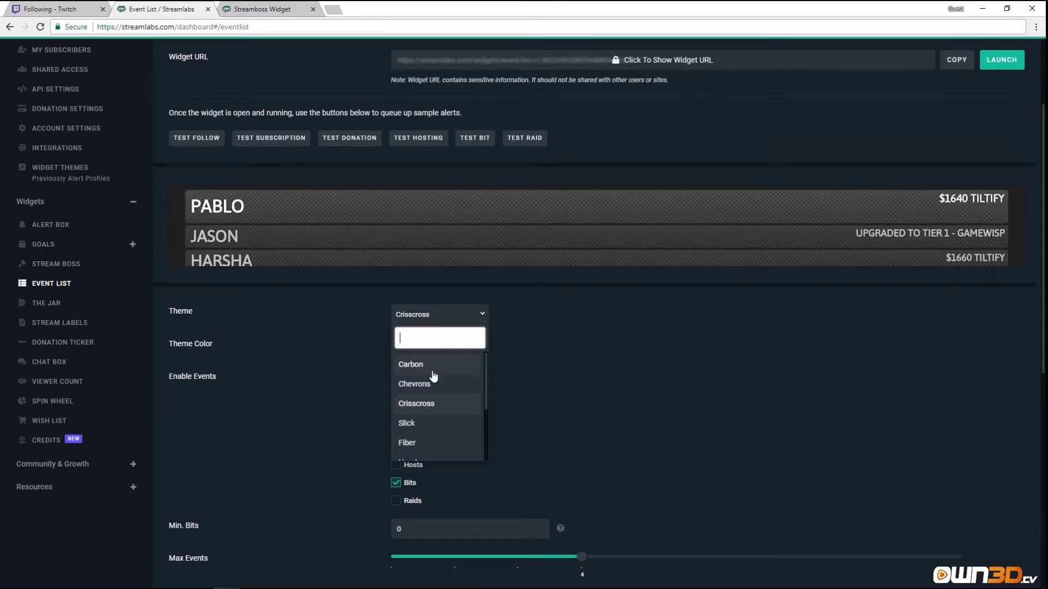
pyautogui.click(434, 384)
pyautogui.click(458, 316)
pyautogui.scroll(-3, 437, 393)
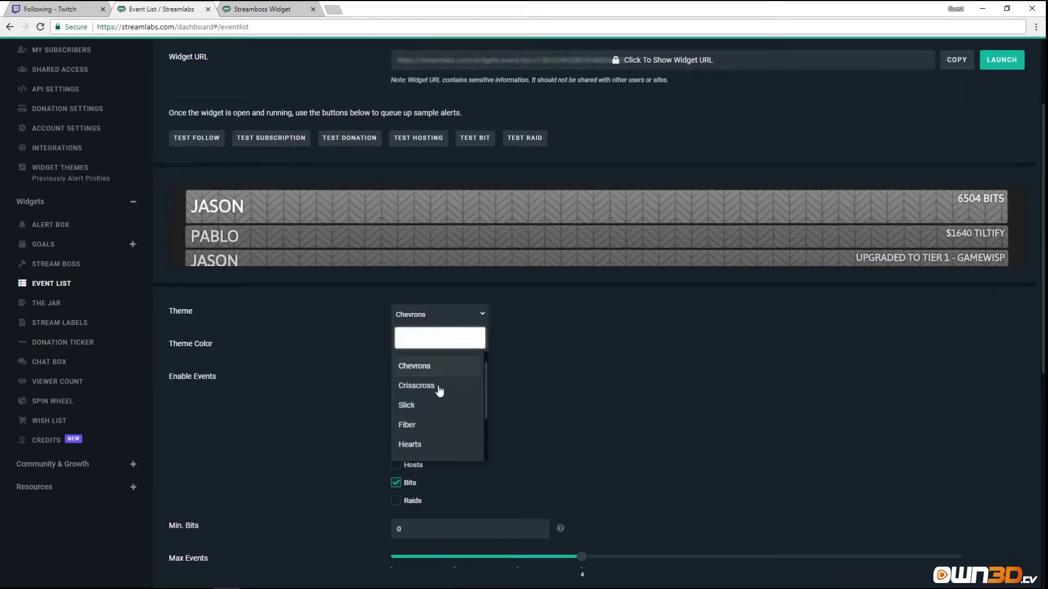
pyautogui.click(413, 411)
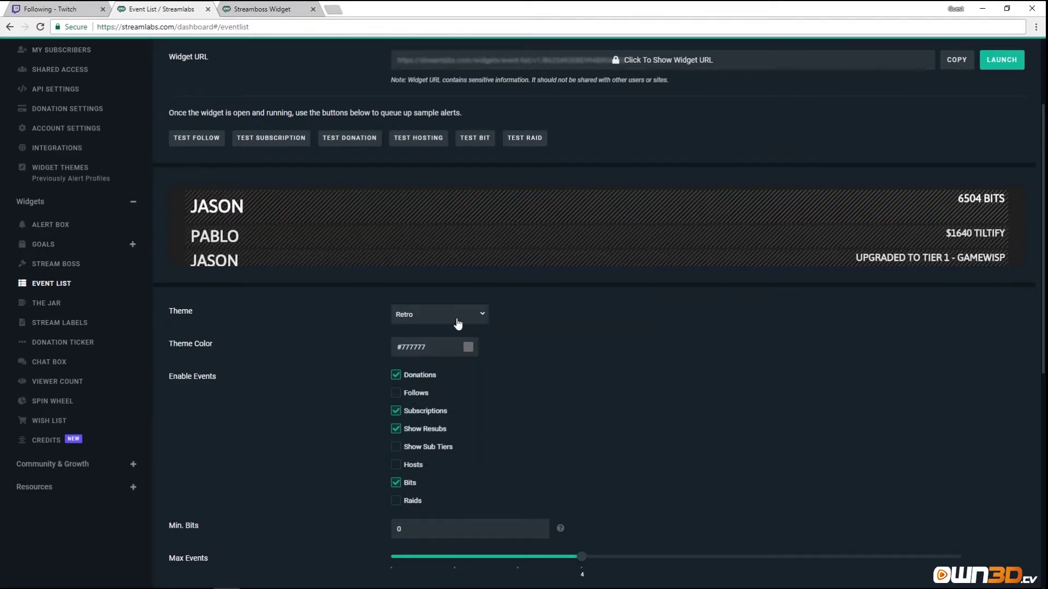
pyautogui.click(468, 347)
pyautogui.moveTo(410, 381); pyautogui.dragTo(394, 360)
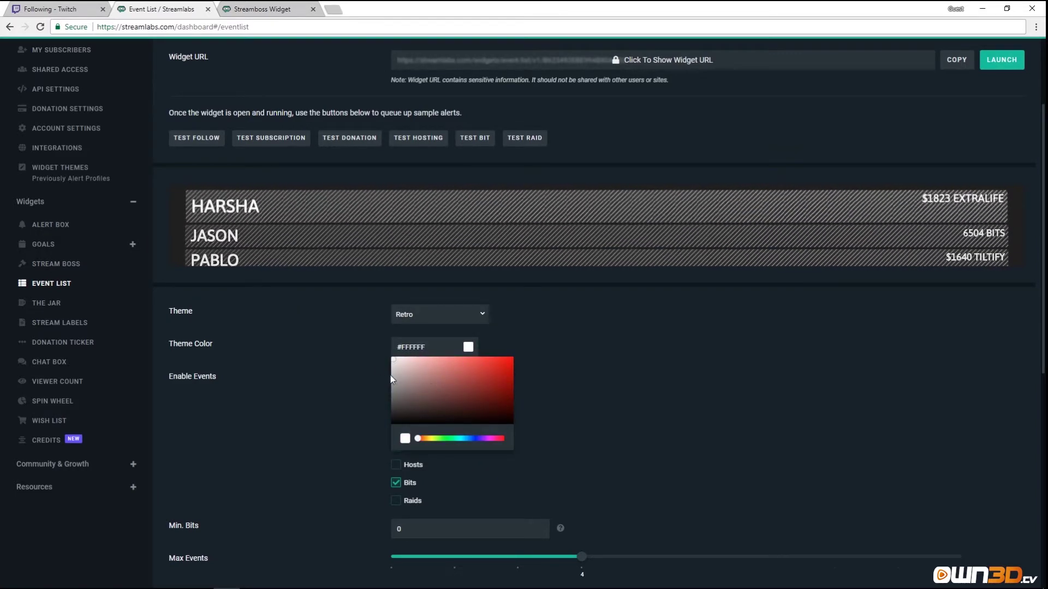
pyautogui.click(376, 355)
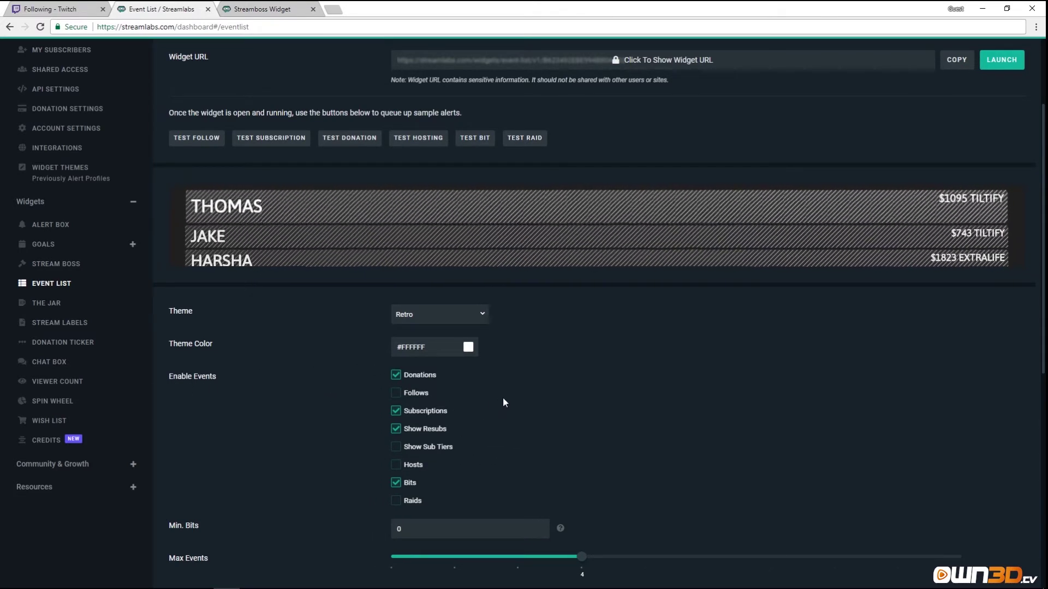
# Enable the Follows, Show Sub Tiers, Hosts and Raids events.
pyautogui.scroll(-2, 503, 397)
pyautogui.click(400, 288)
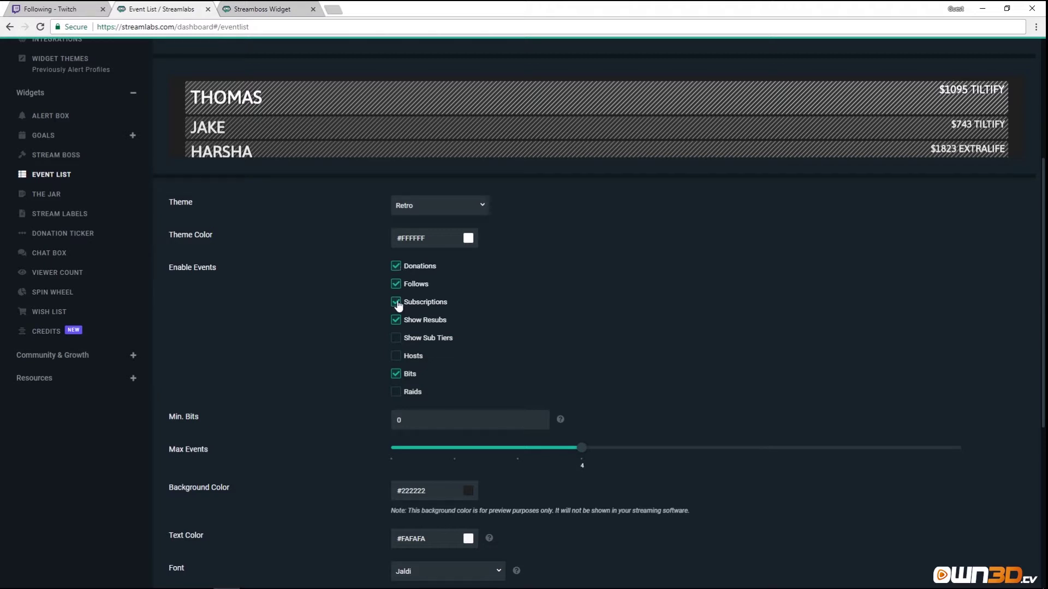
pyautogui.click(396, 340)
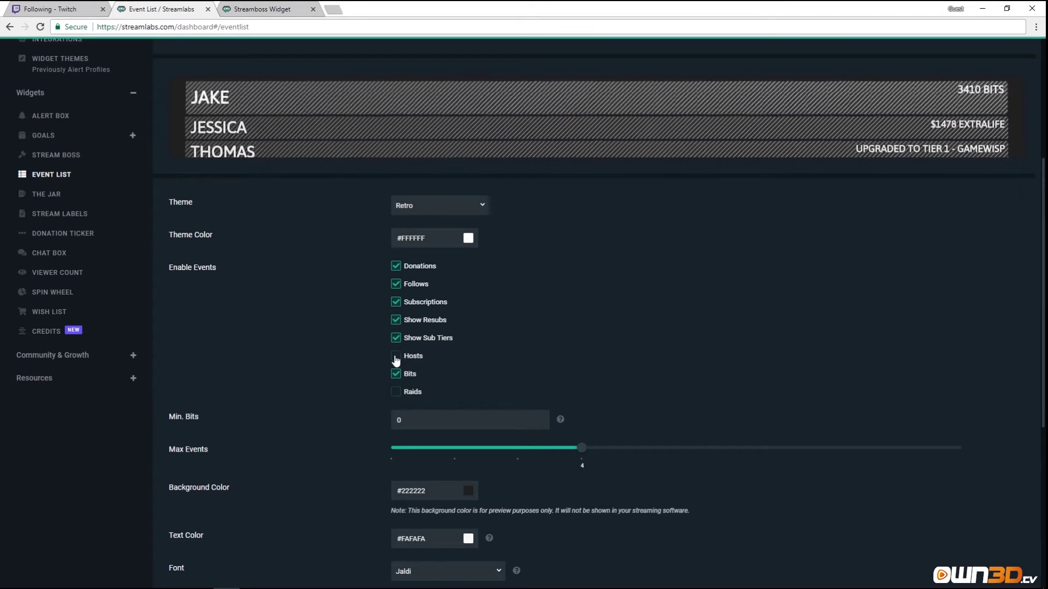
pyautogui.click(395, 358)
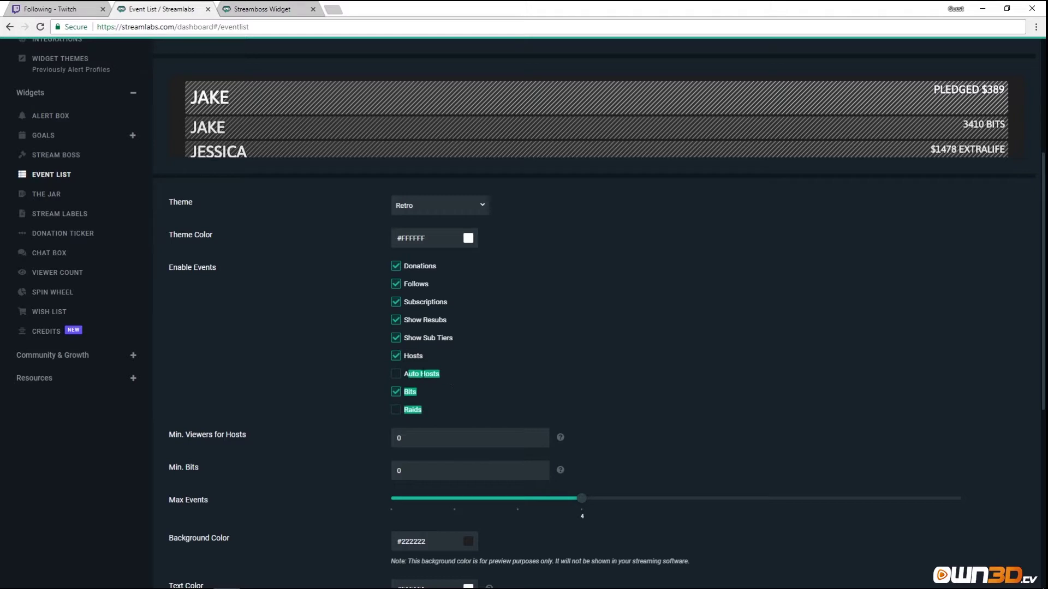
pyautogui.moveTo(402, 374); pyautogui.dragTo(450, 381)
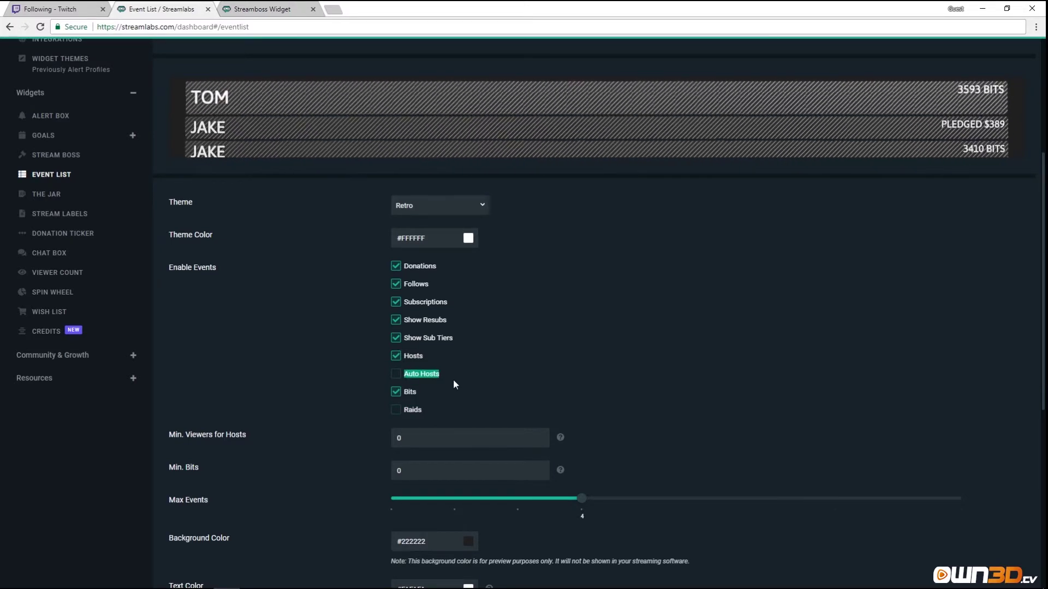
pyautogui.click(395, 410)
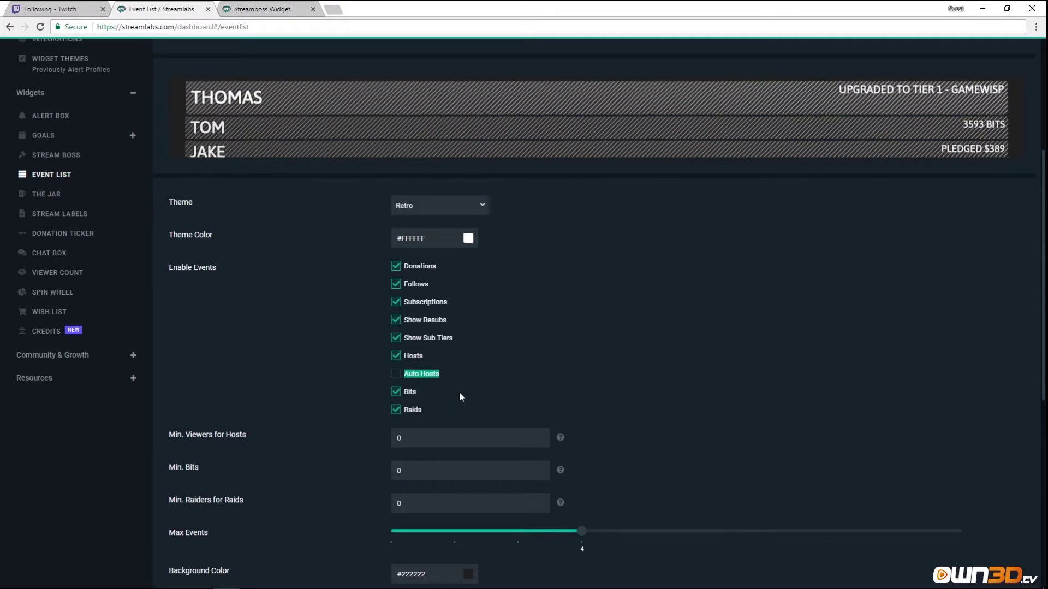
pyautogui.scroll(4, 764, 349)
pyautogui.scroll(-1, 832, 343)
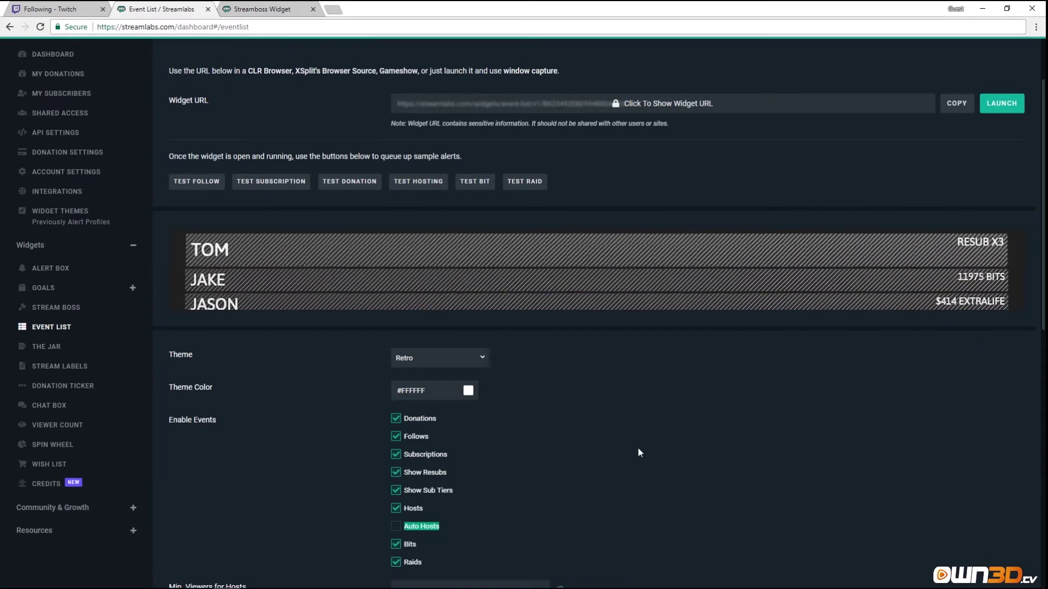
pyautogui.scroll(-3, 639, 442)
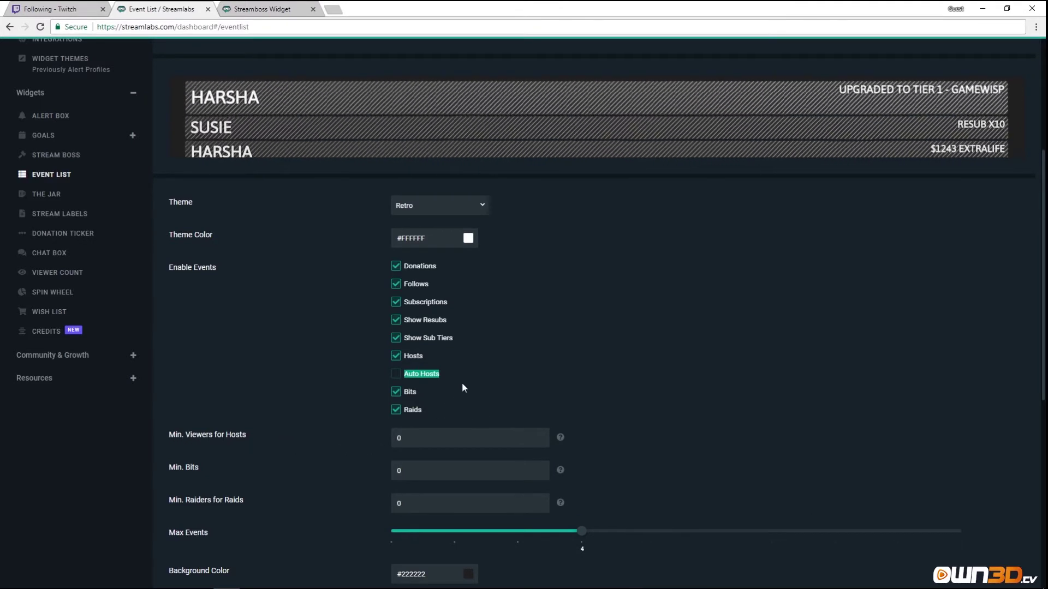
pyautogui.scroll(-2, 259, 456)
pyautogui.scroll(-1, 263, 403)
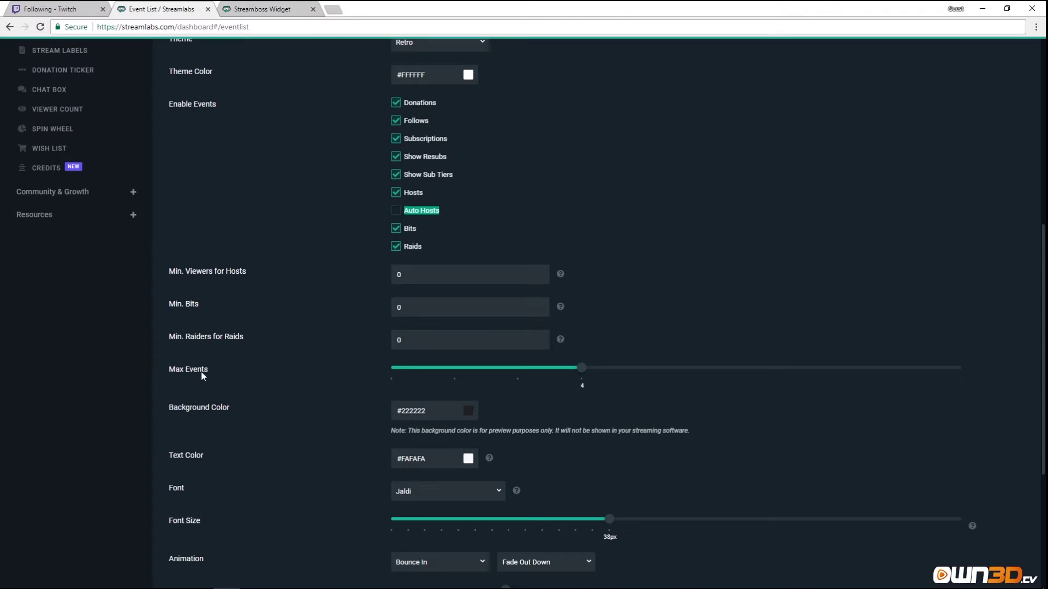
pyautogui.scroll(4, 582, 371)
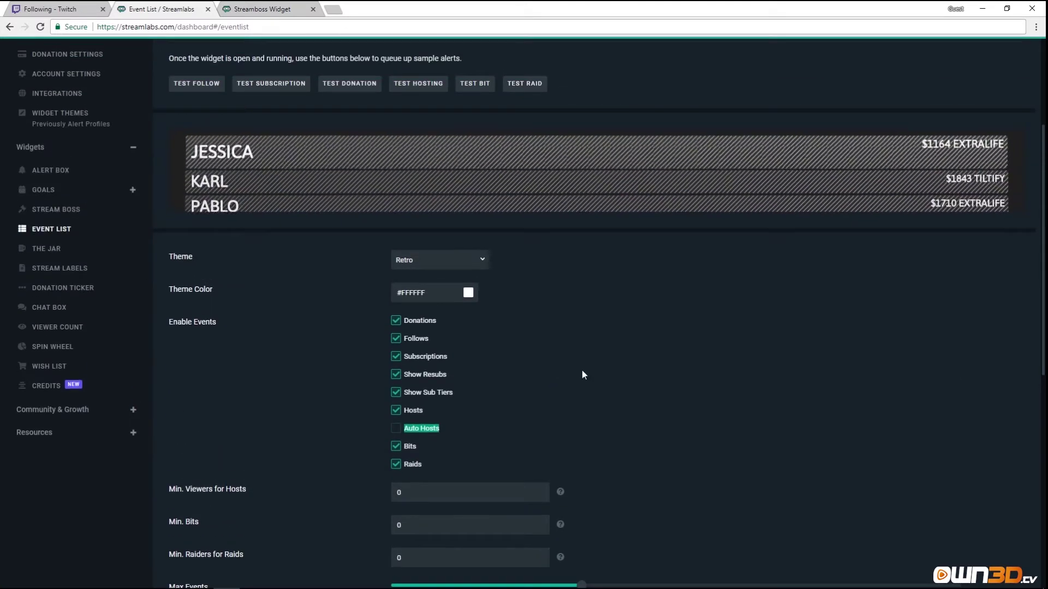
pyautogui.scroll(-2, 583, 372)
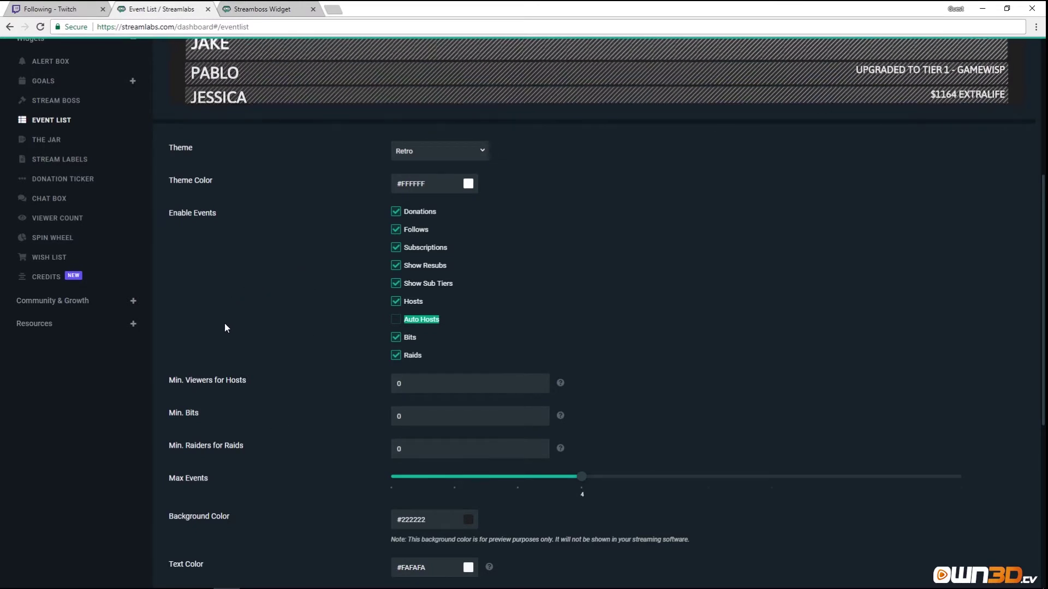
pyautogui.scroll(-4, 241, 384)
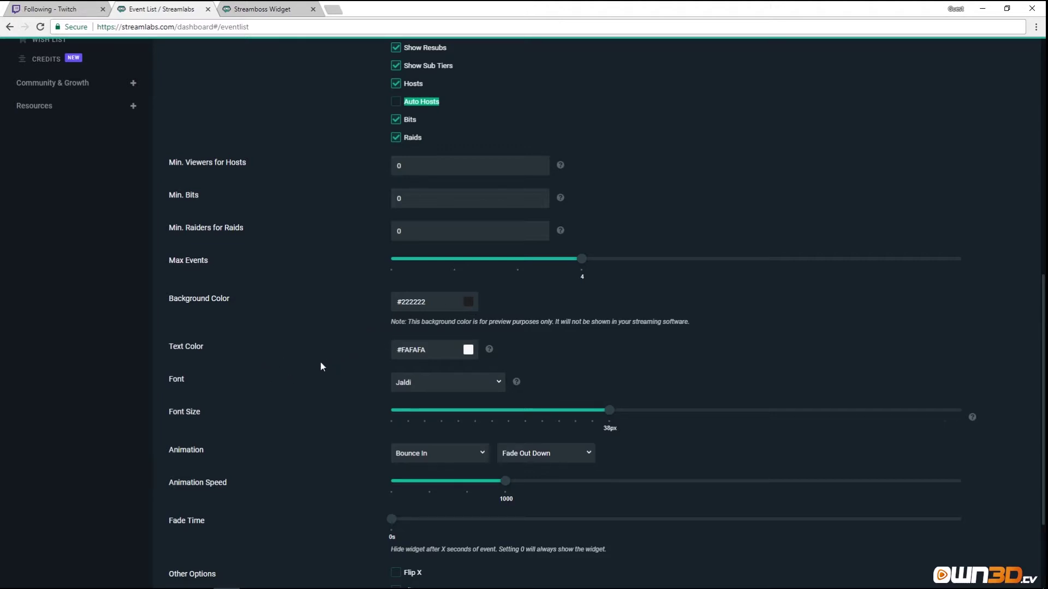
pyautogui.scroll(-2, 357, 380)
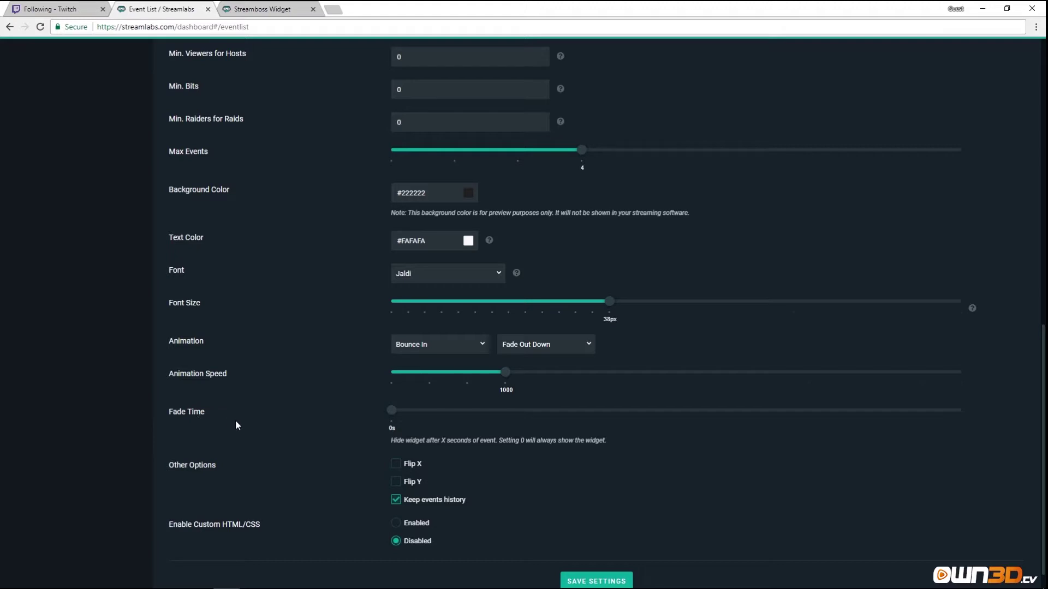
pyautogui.moveTo(390, 414); pyautogui.dragTo(513, 419)
pyautogui.moveTo(433, 417); pyautogui.dragTo(380, 418)
pyautogui.scroll(-1, 311, 485)
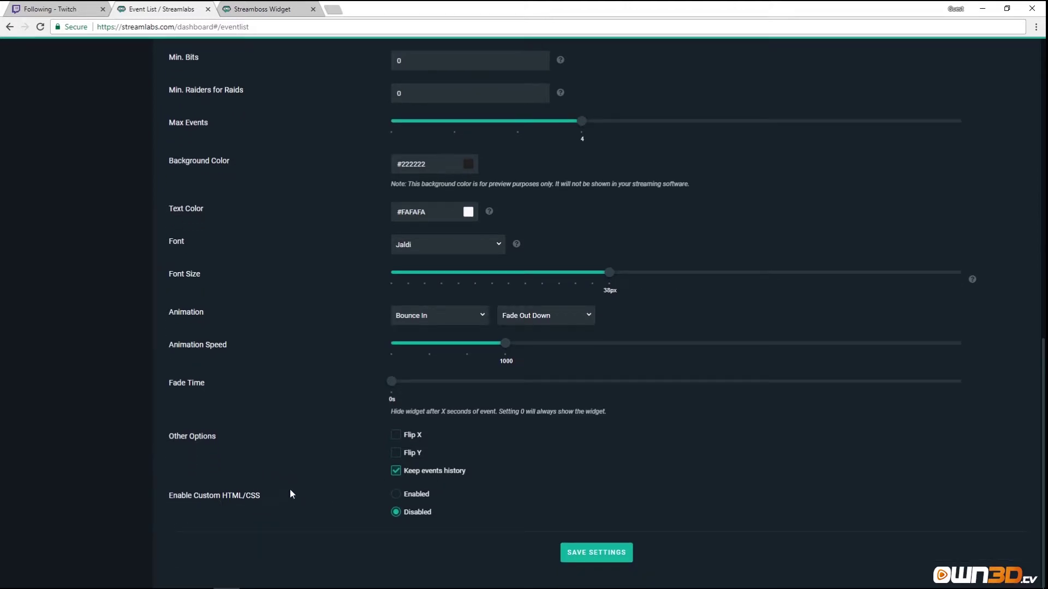
pyautogui.scroll(1, 290, 491)
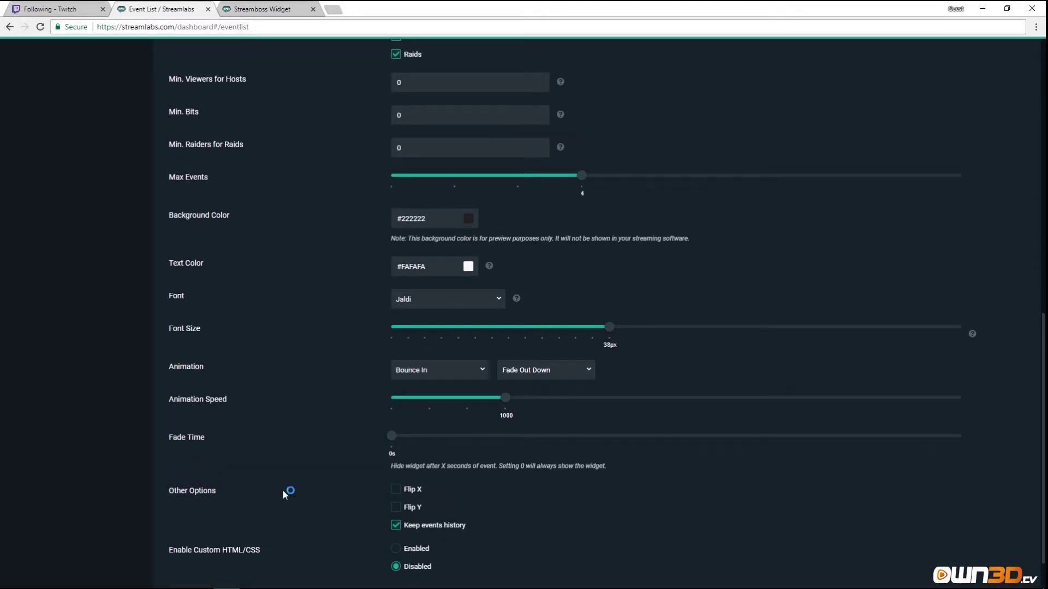
pyautogui.scroll(9, 286, 490)
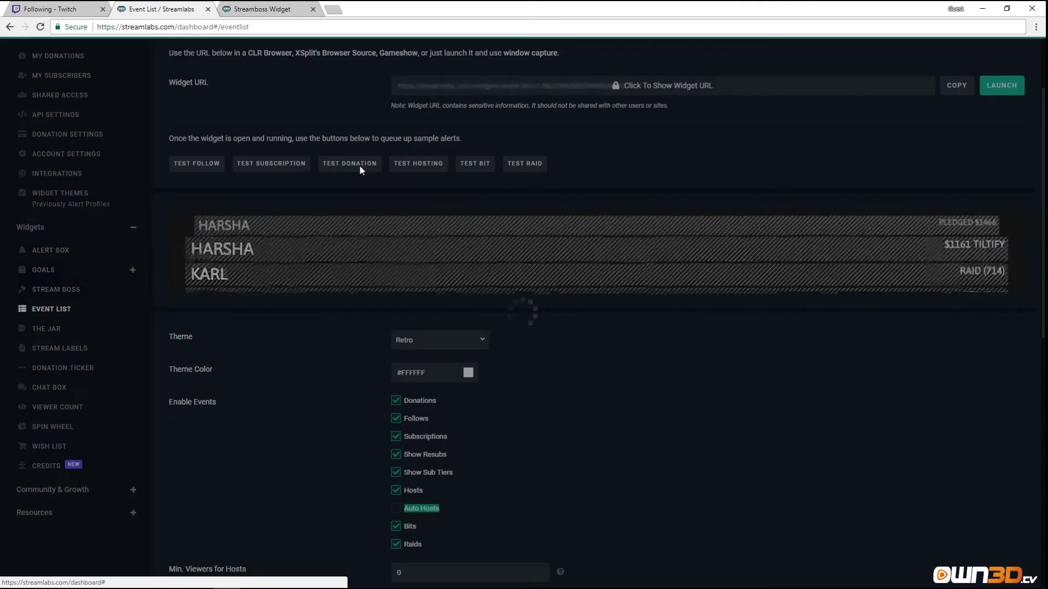
# Send a test donation, move the Event List widget into its own tab, and close the popup.
pyautogui.click(359, 166)
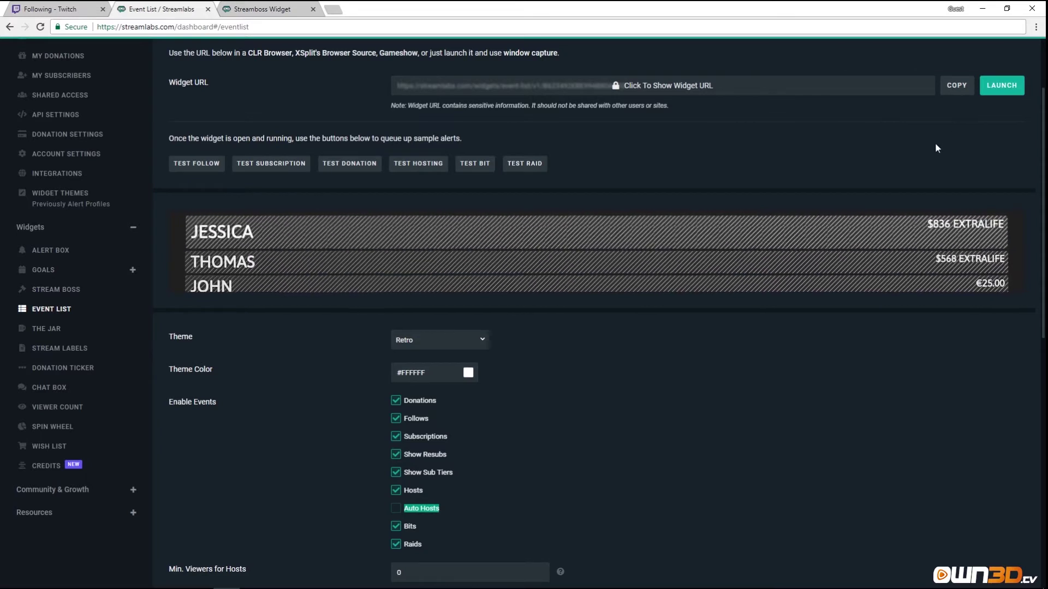
pyautogui.scroll(2, 935, 143)
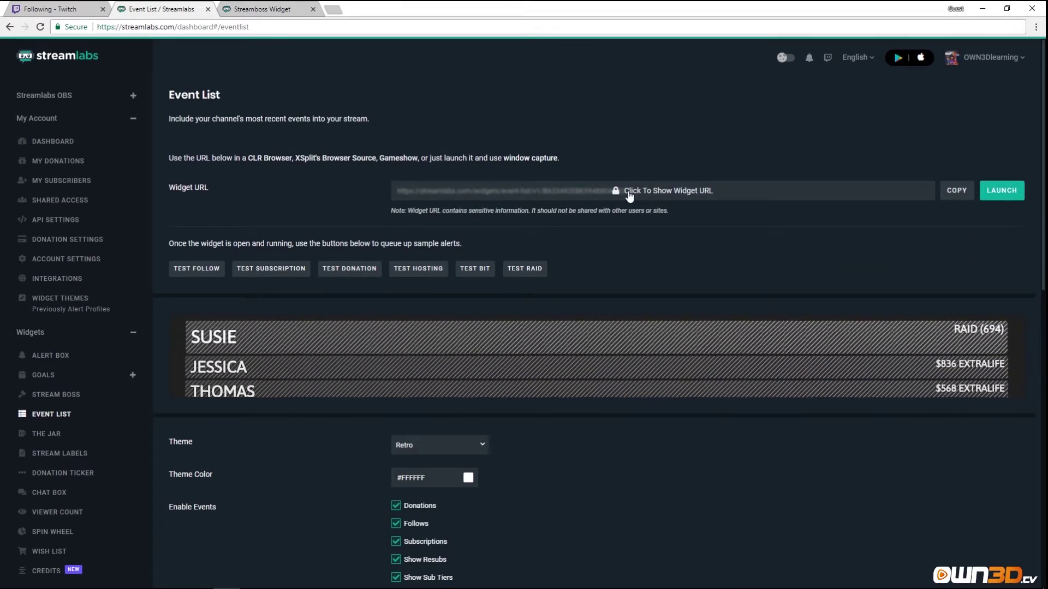
pyautogui.click(1002, 190)
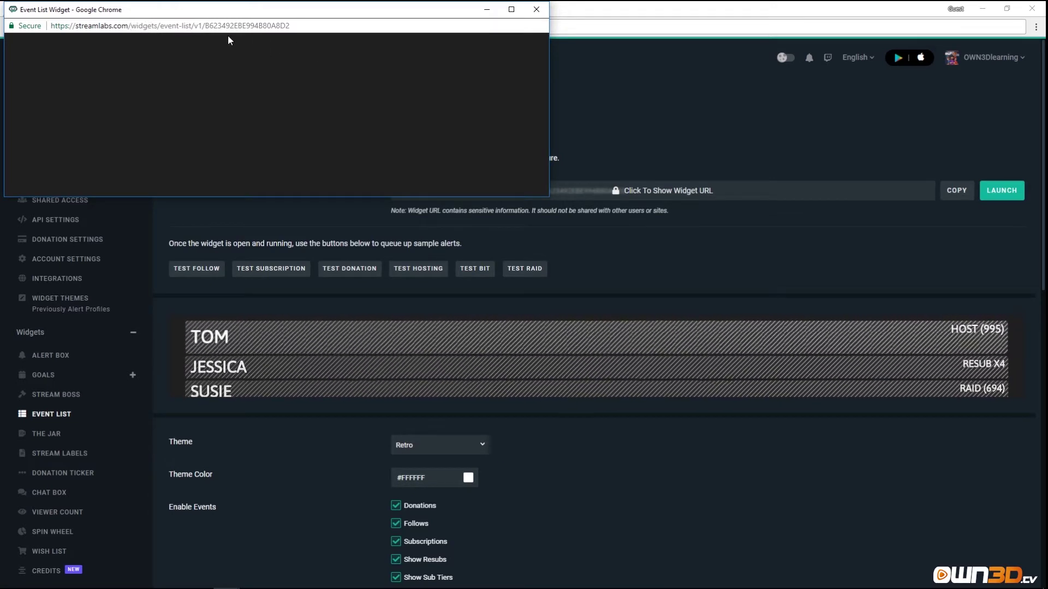
pyautogui.click(537, 9)
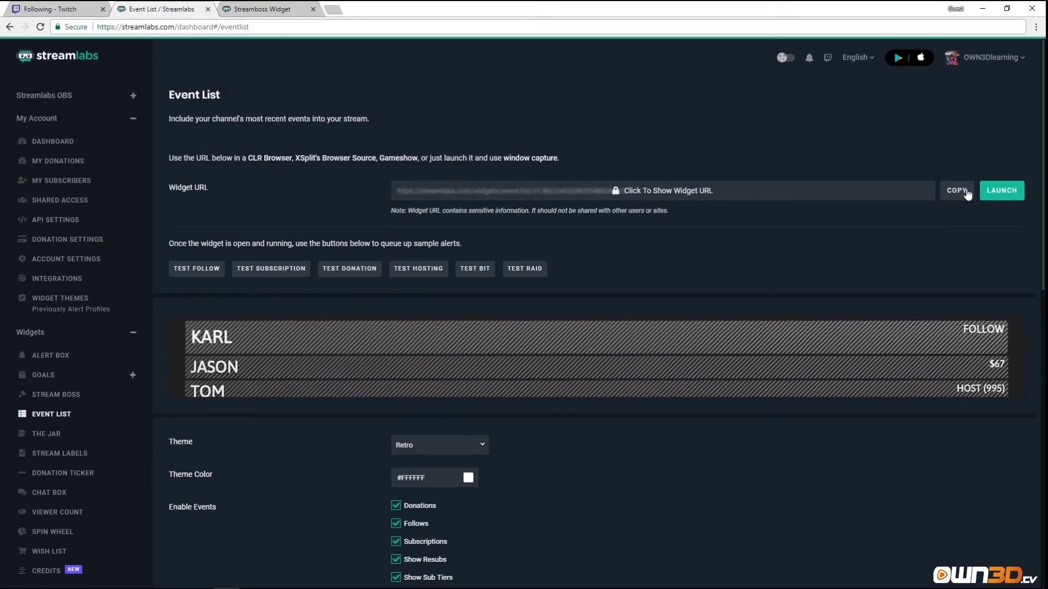
pyautogui.scroll(-10, 843, 198)
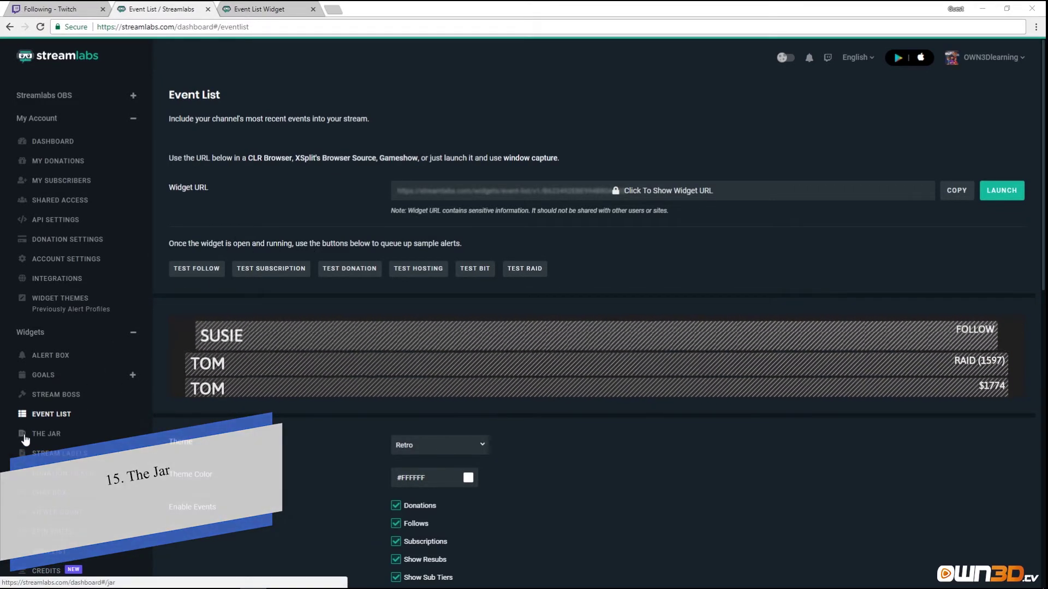
# Open the Jar widget settings, include Twitch Follows, and pick the faceted glass jar image.
pyautogui.click(34, 439)
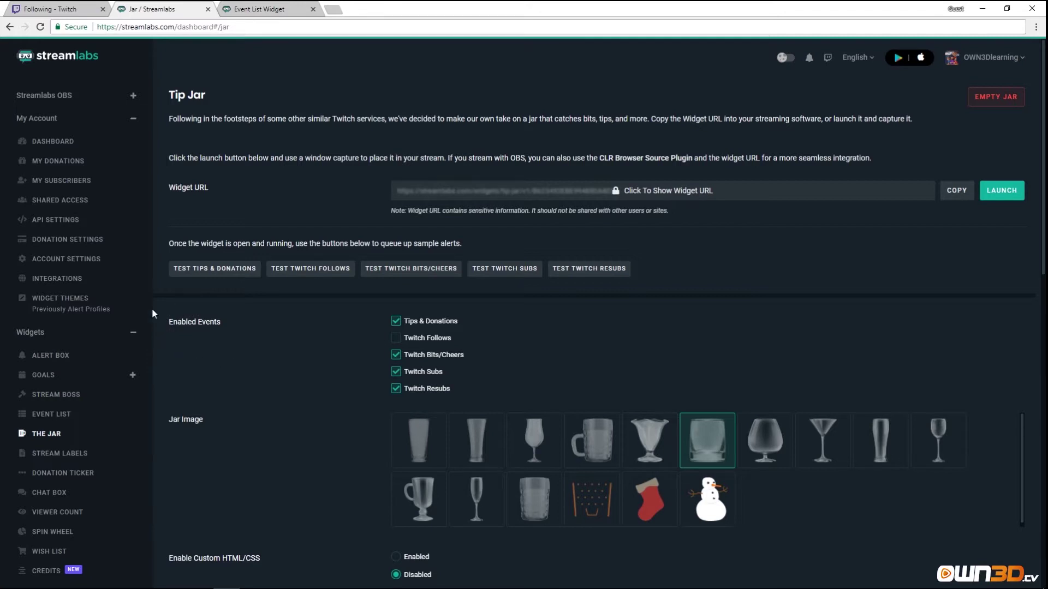
pyautogui.click(394, 340)
pyautogui.click(535, 502)
pyautogui.scroll(-3, 330, 462)
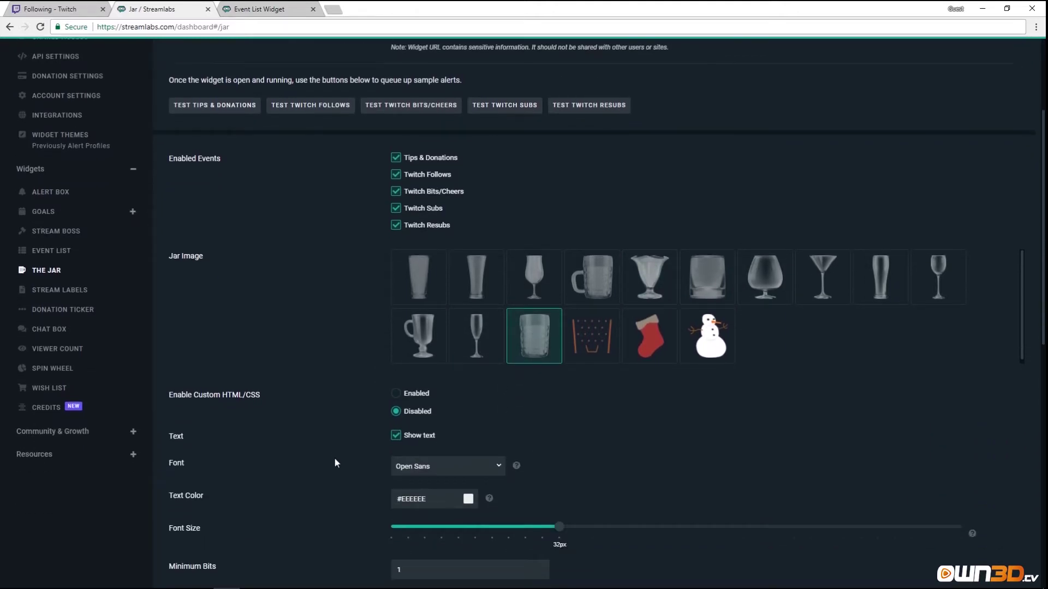
pyautogui.scroll(-1, 335, 463)
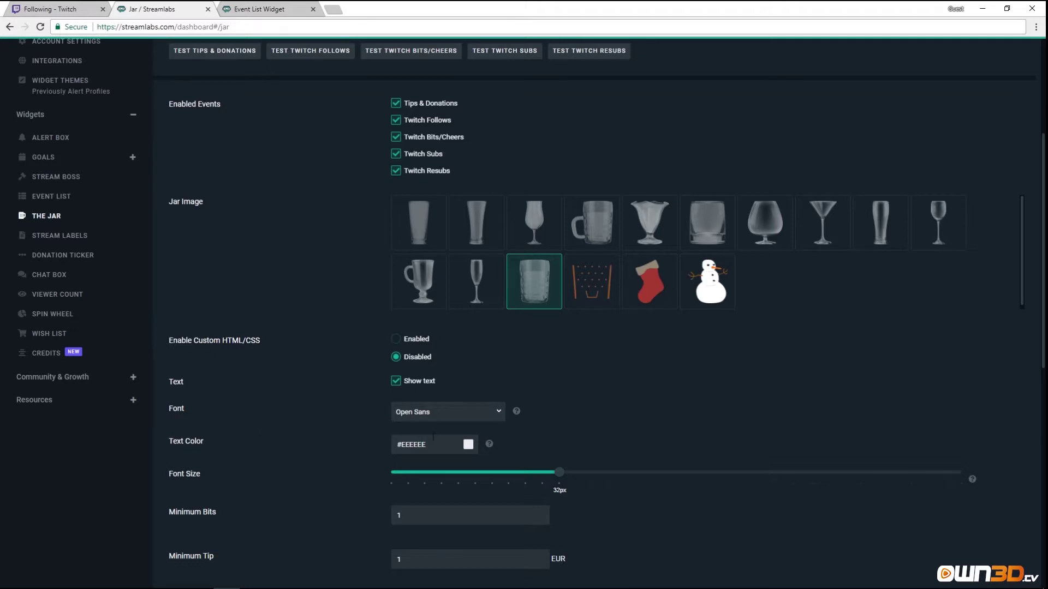
pyautogui.scroll(-2, 359, 474)
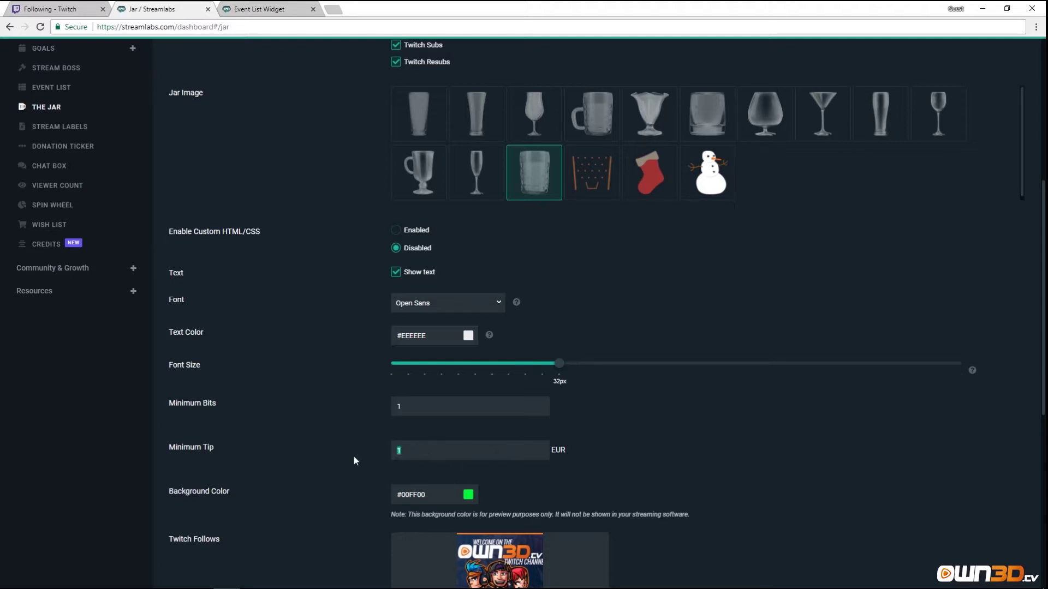
pyautogui.scroll(-3, 400, 467)
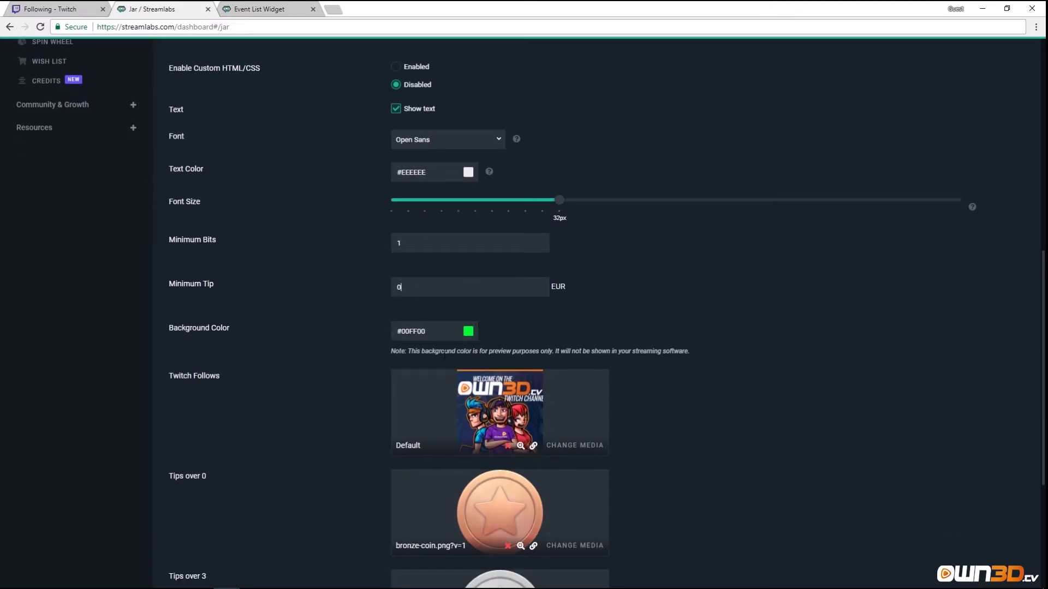
pyautogui.scroll(-2, 253, 384)
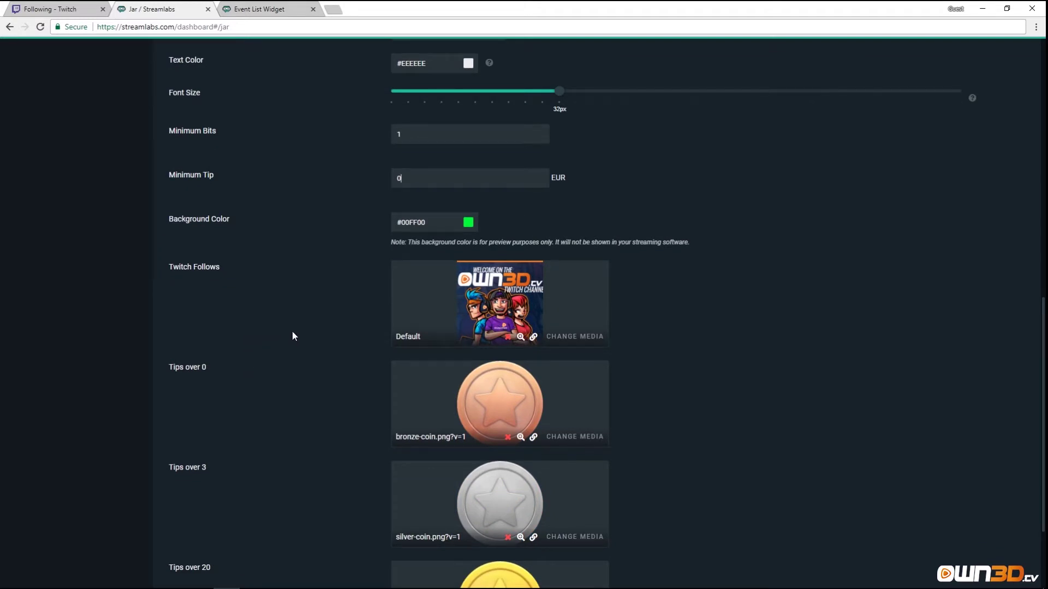
# Swap the Tips over 20 coin for the stock corgi 2OB43dk.gif from Images, then save settings.
pyautogui.scroll(-2, 335, 340)
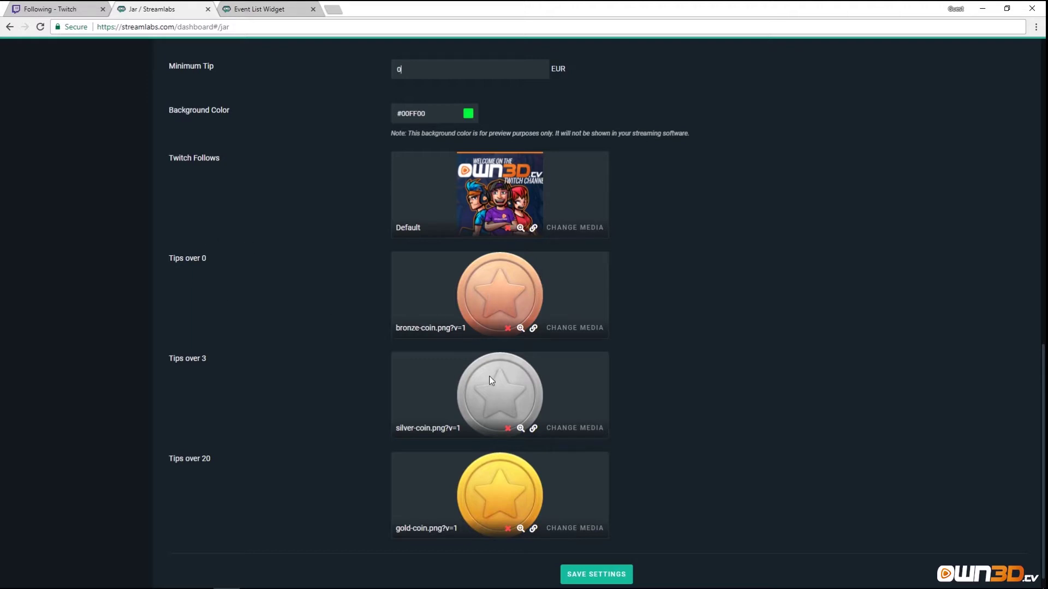
pyautogui.click(589, 534)
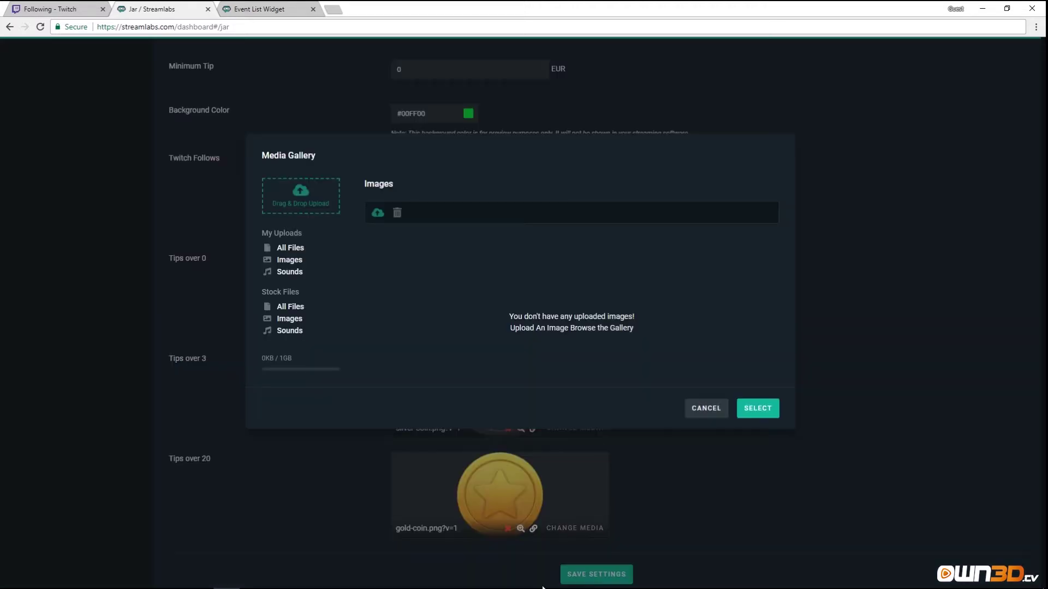
pyautogui.click(286, 318)
pyautogui.scroll(-2, 565, 355)
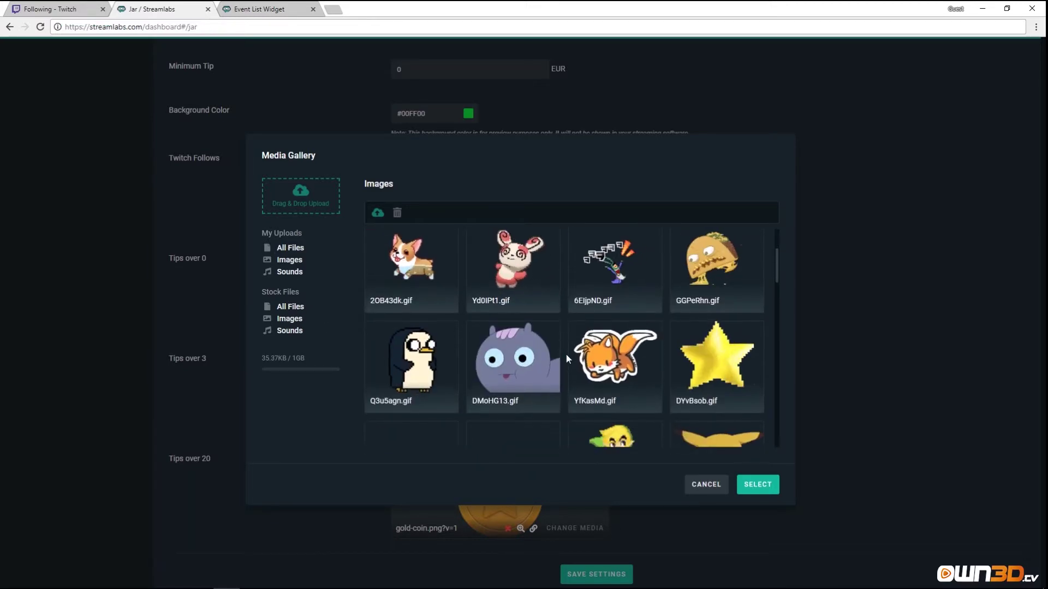
pyautogui.moveTo(523, 359)
pyautogui.scroll(-5, 524, 360)
pyautogui.scroll(4, 536, 390)
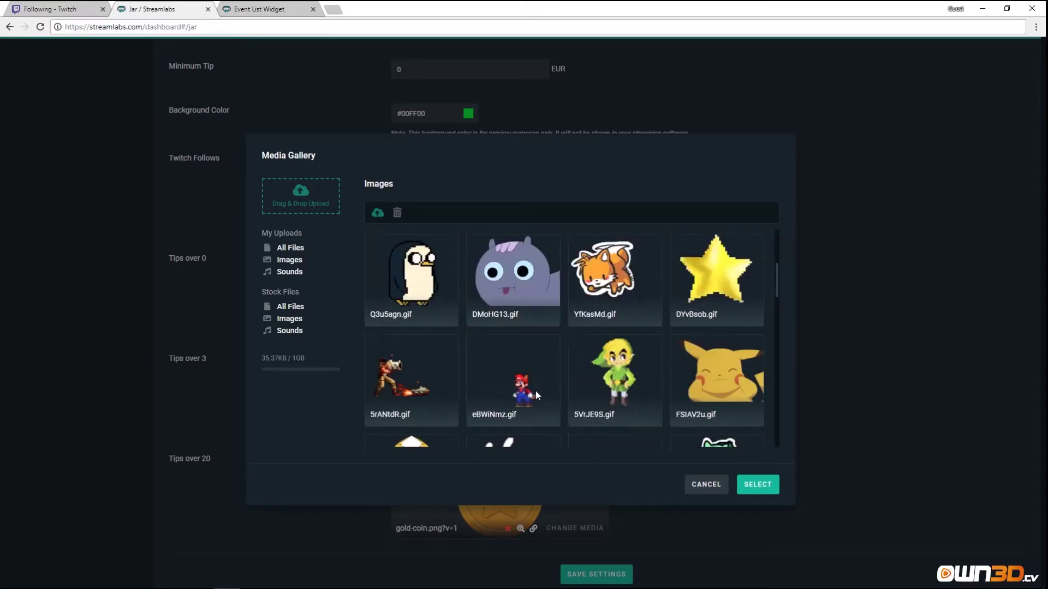
pyautogui.scroll(3, 540, 410)
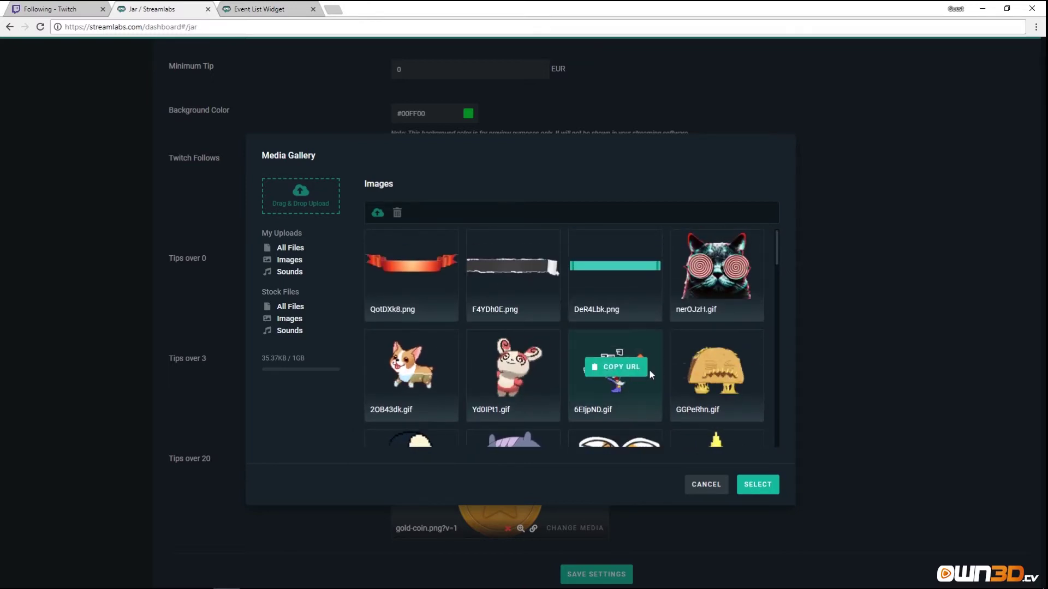
pyautogui.scroll(-2, 433, 404)
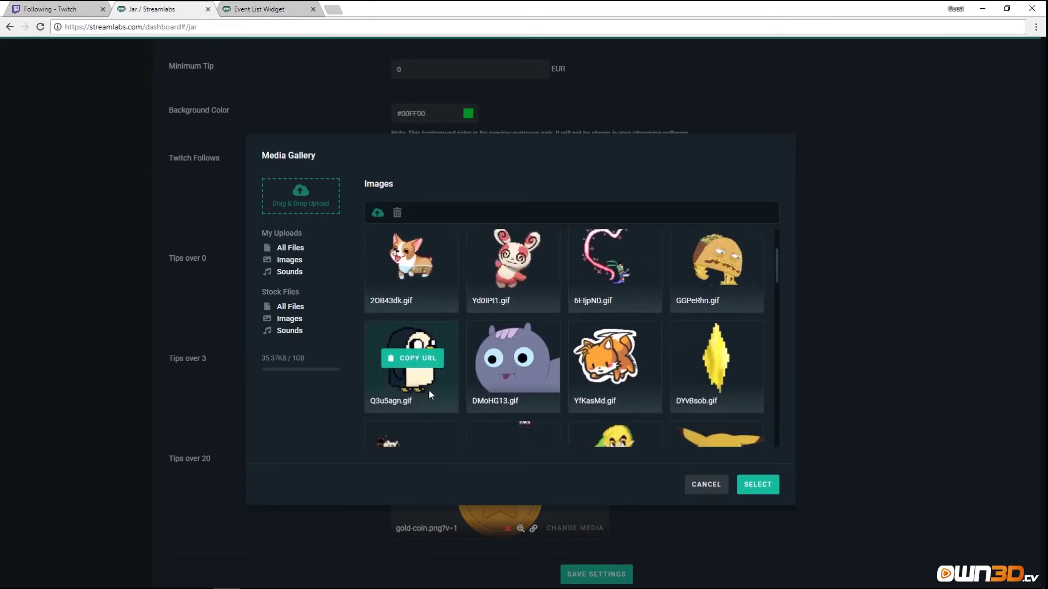
pyautogui.scroll(2, 425, 390)
pyautogui.doubleClick(422, 392)
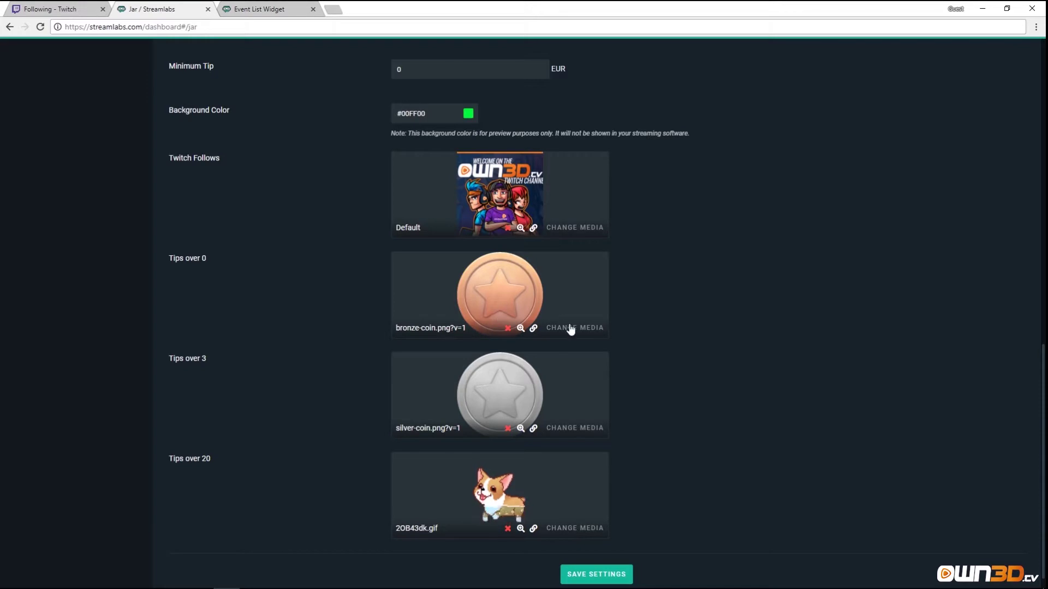
pyautogui.scroll(-1, 667, 481)
pyautogui.click(597, 553)
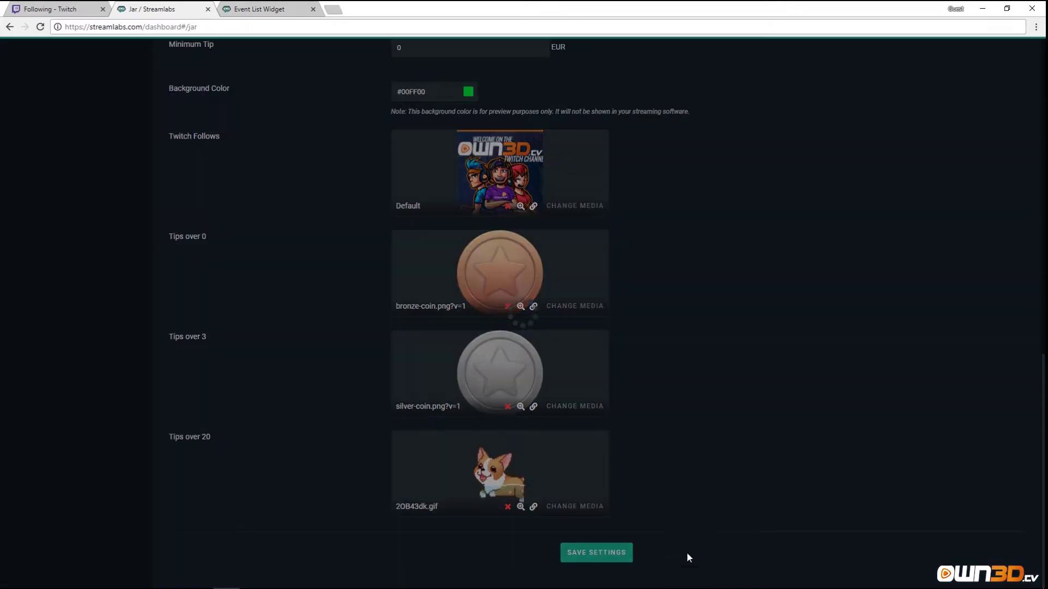
# Copy the Tip Jar widget URL and load it in the Event List Widget tab.
pyautogui.scroll(10, 660, 447)
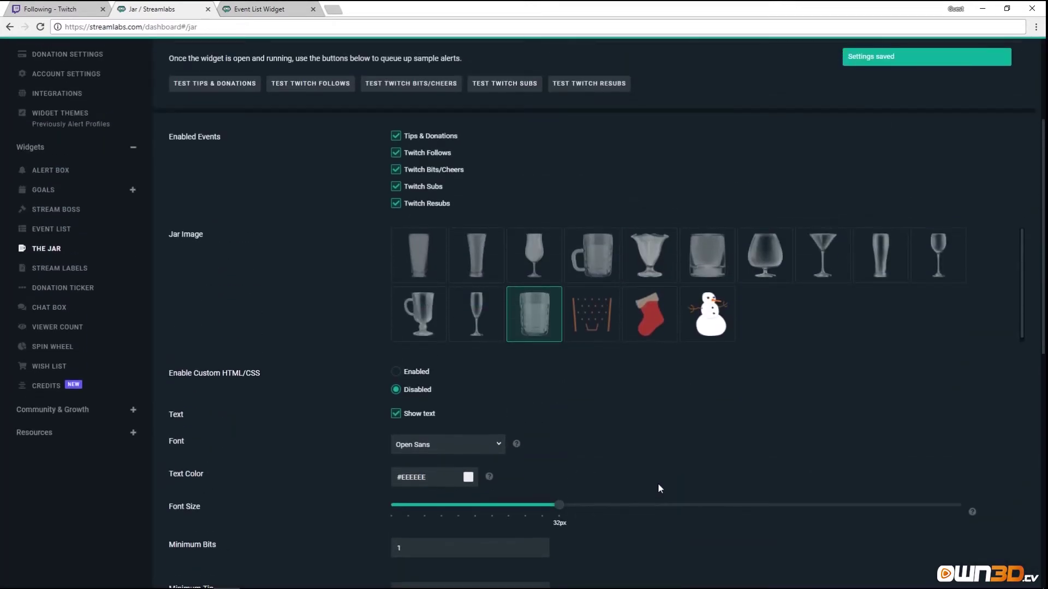
pyautogui.scroll(3, 598, 465)
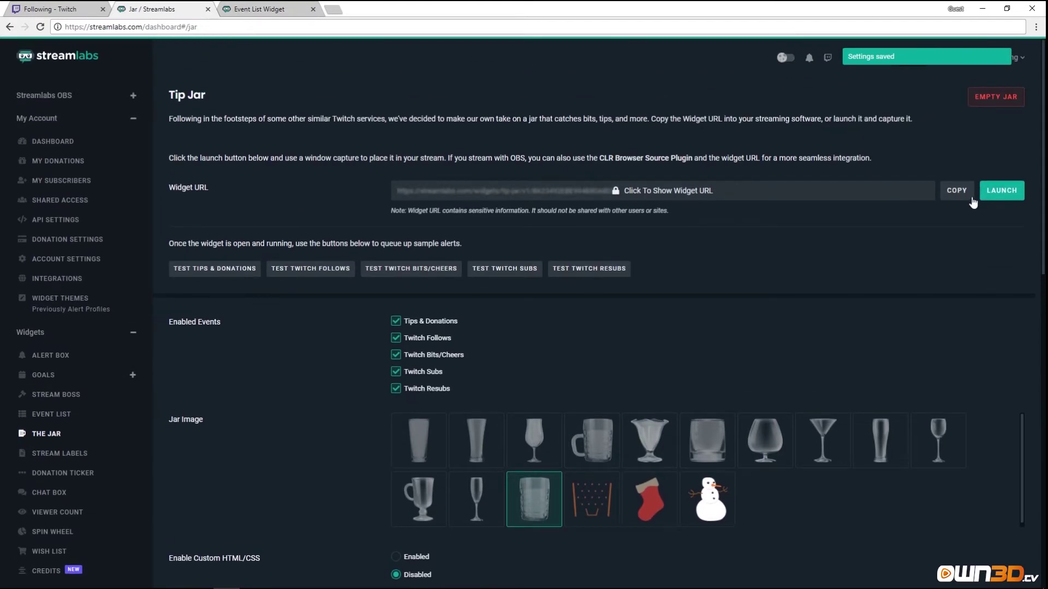
pyautogui.click(961, 195)
pyautogui.click(259, 9)
pyautogui.click(248, 30)
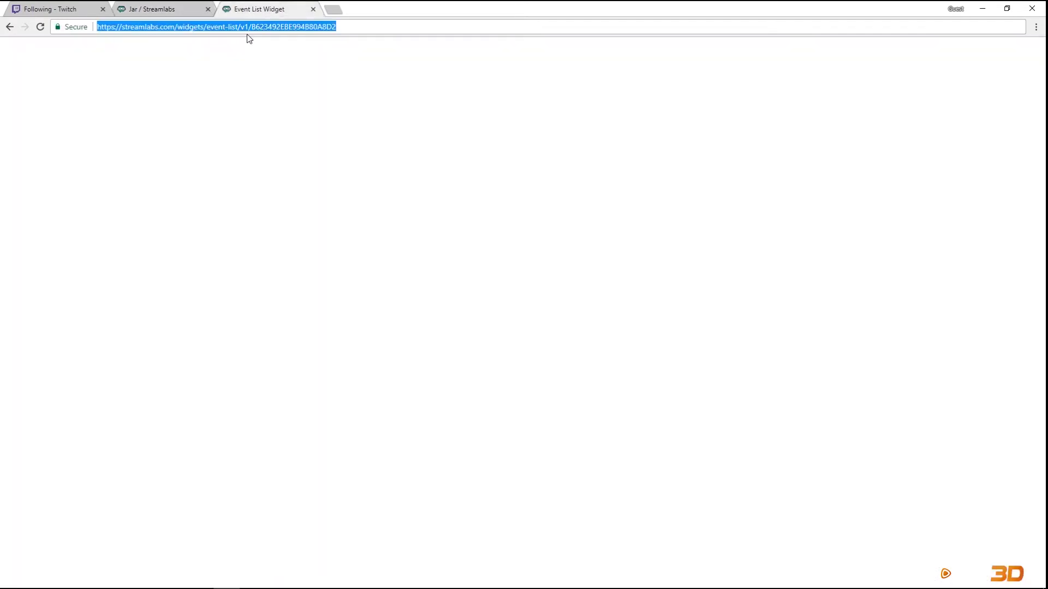
pyautogui.hotkey('ctrl', 'v')
pyautogui.press('Return')
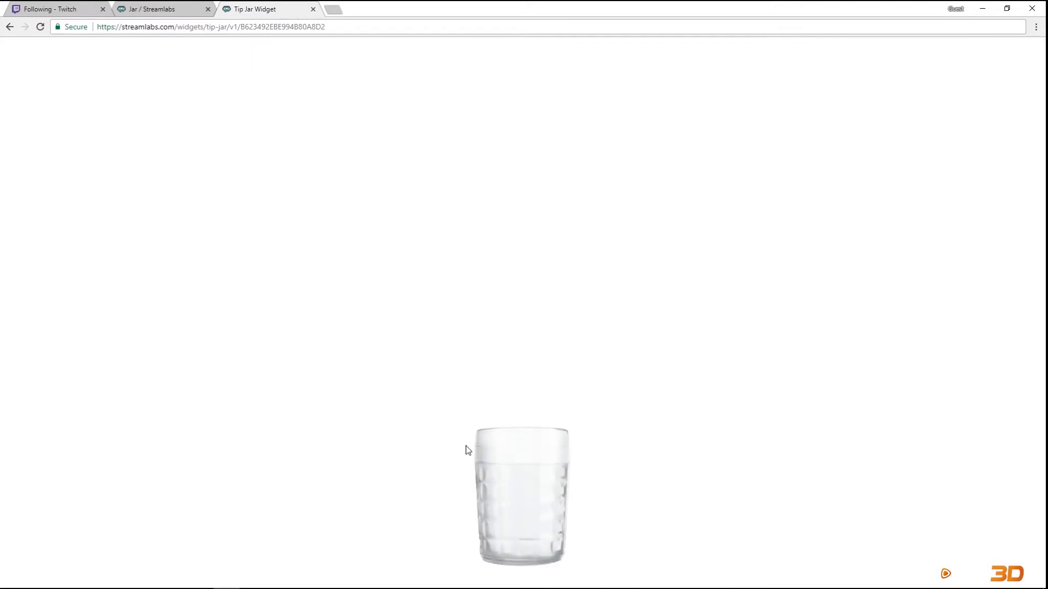
# Send a test tip and watch it drop into the jar widget.
pyautogui.click(167, 9)
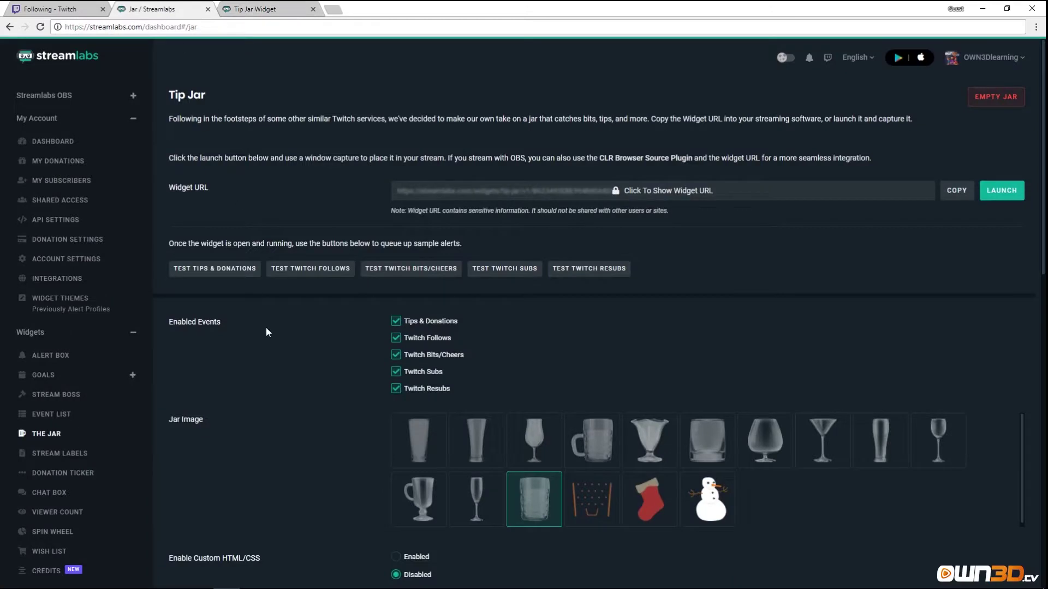
pyautogui.click(212, 269)
pyautogui.click(254, 9)
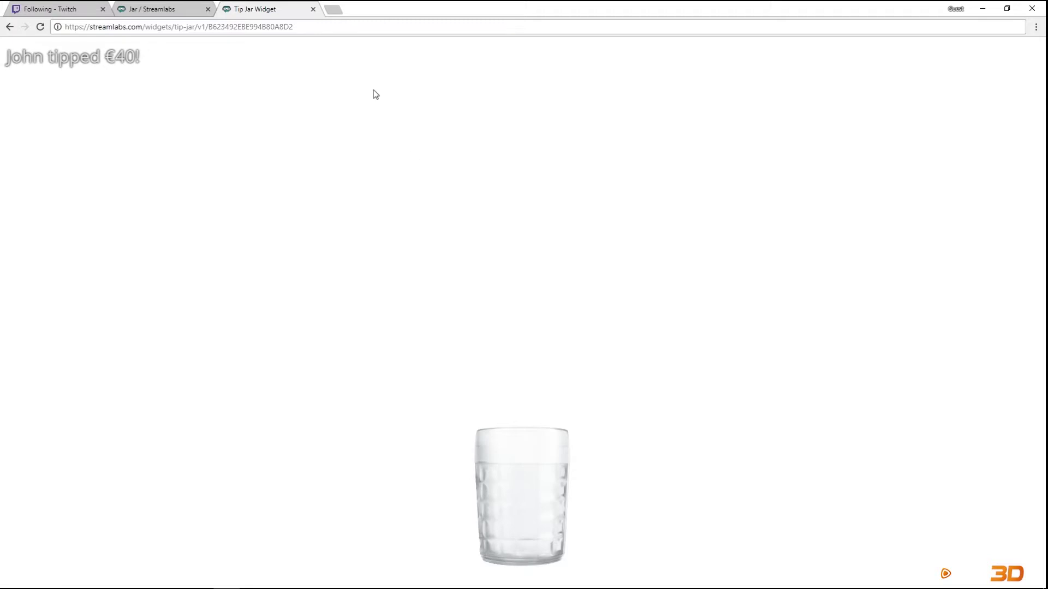
pyautogui.click(154, 11)
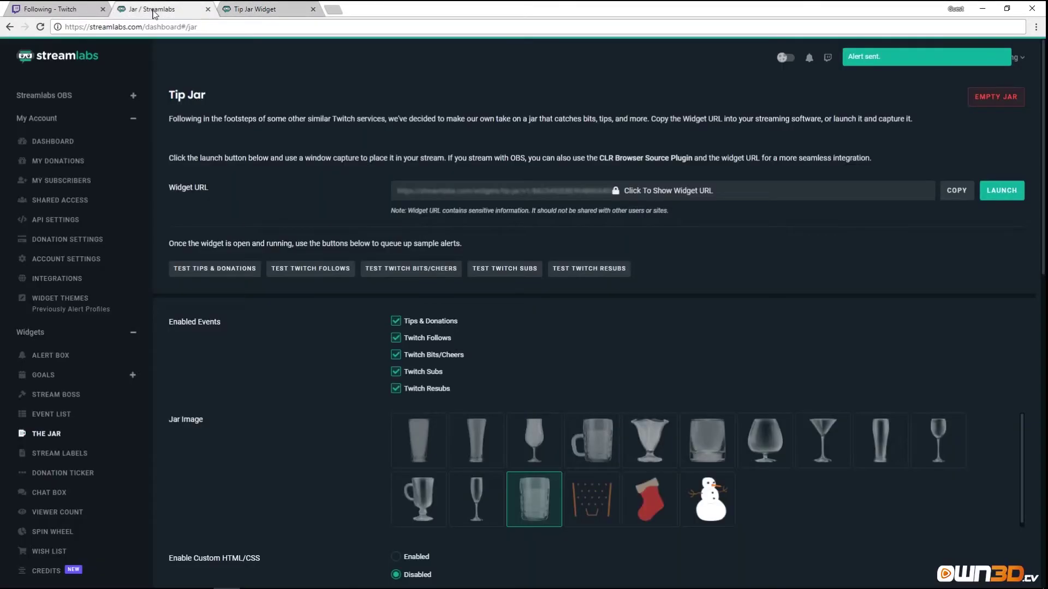
# Send test follow and bits cheer alerts, checking each in the Tip Jar widget tab.
pyautogui.click(286, 273)
pyautogui.click(253, 9)
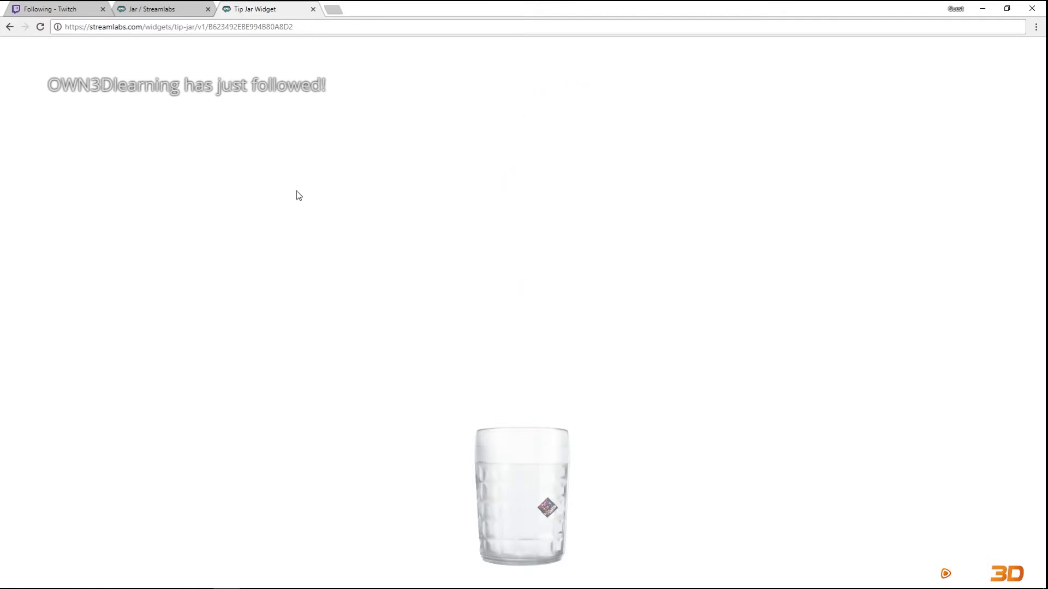
pyautogui.click(175, 10)
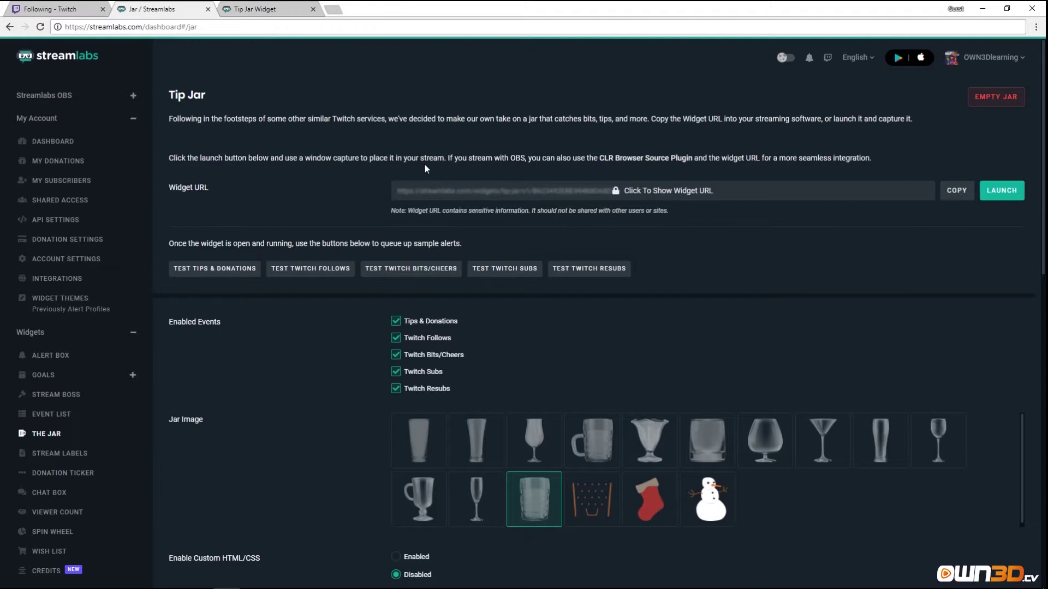
pyautogui.click(412, 269)
pyautogui.hotkey('ctrl', 'Tab')
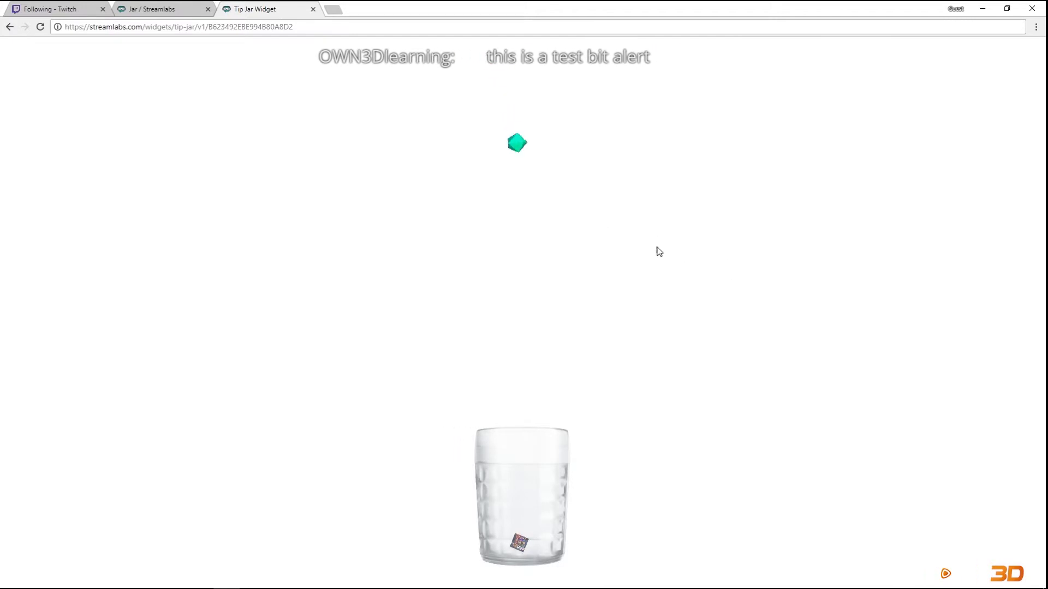
pyautogui.click(147, 8)
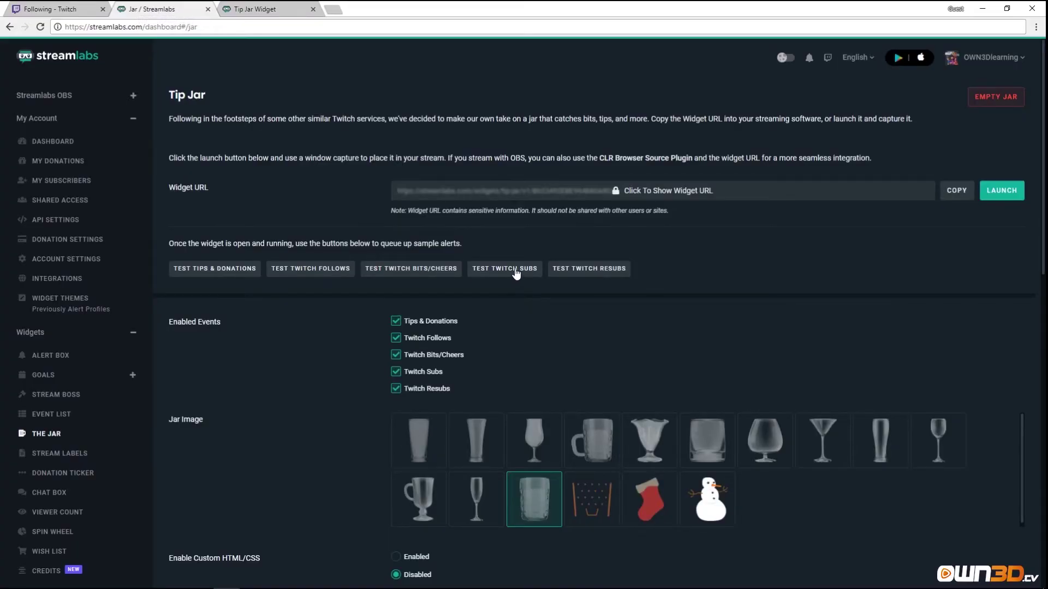
# Send a test subscription, view it in the jar widget, then fire a test Twitch resub.
pyautogui.click(516, 269)
pyautogui.click(270, 9)
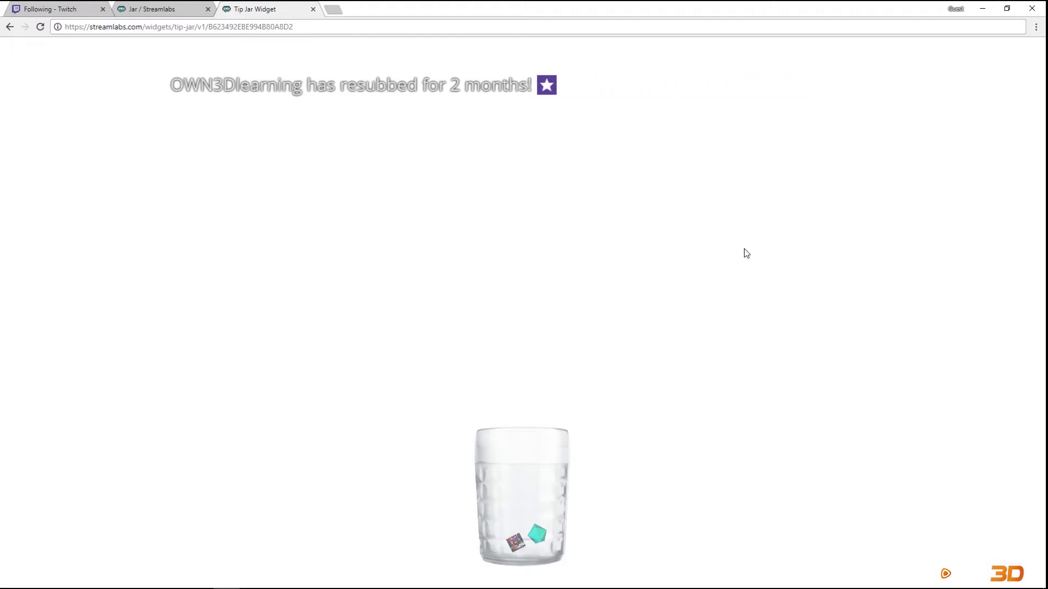
pyautogui.click(188, 12)
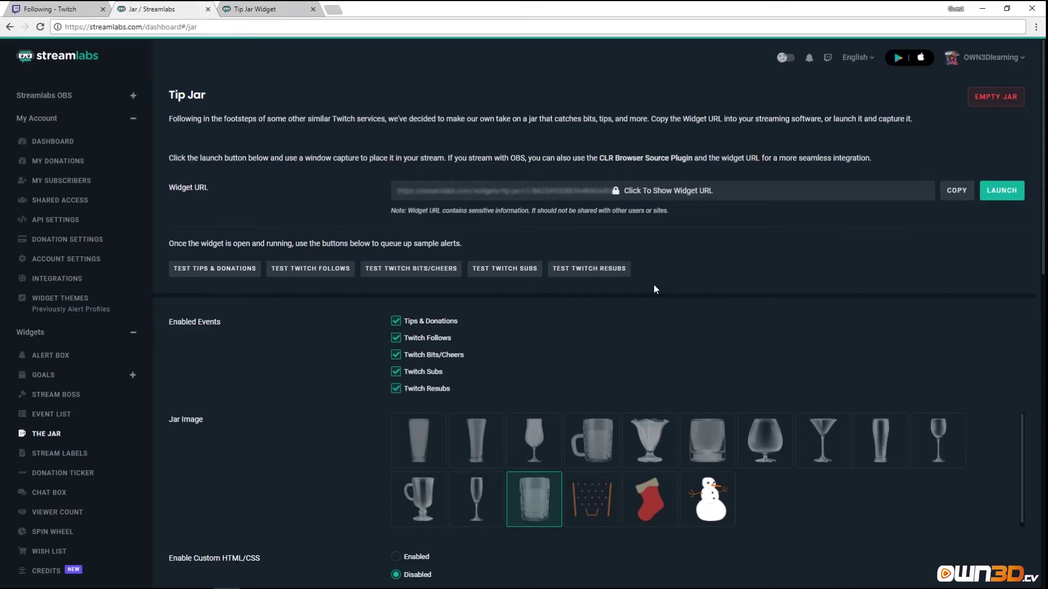
pyautogui.click(572, 273)
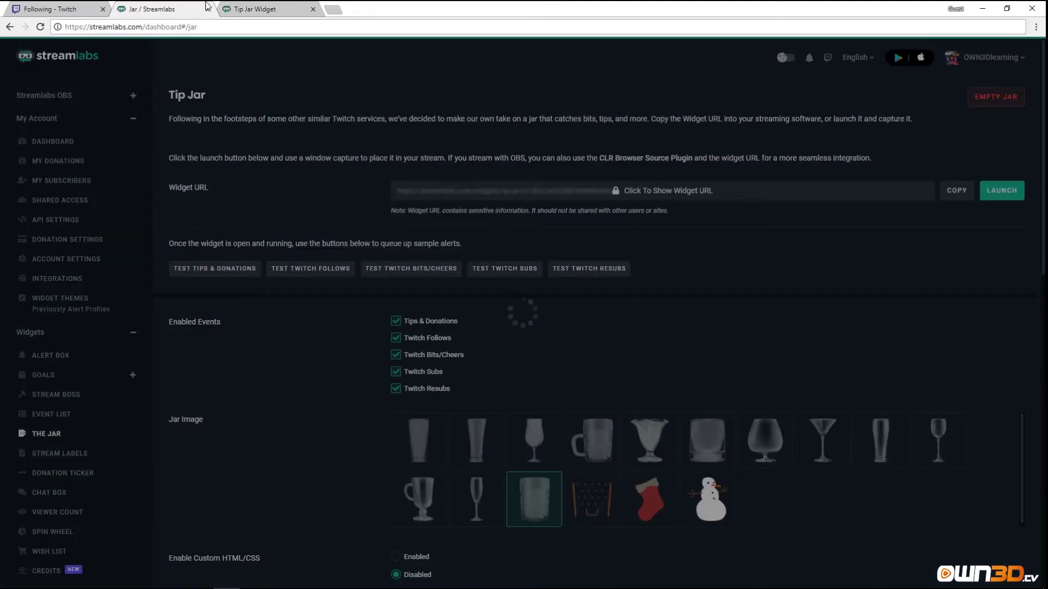
# Watch the test resub land in the jar widget, then return to Jar settings highlighting Twitch Follows.
pyautogui.click(256, 10)
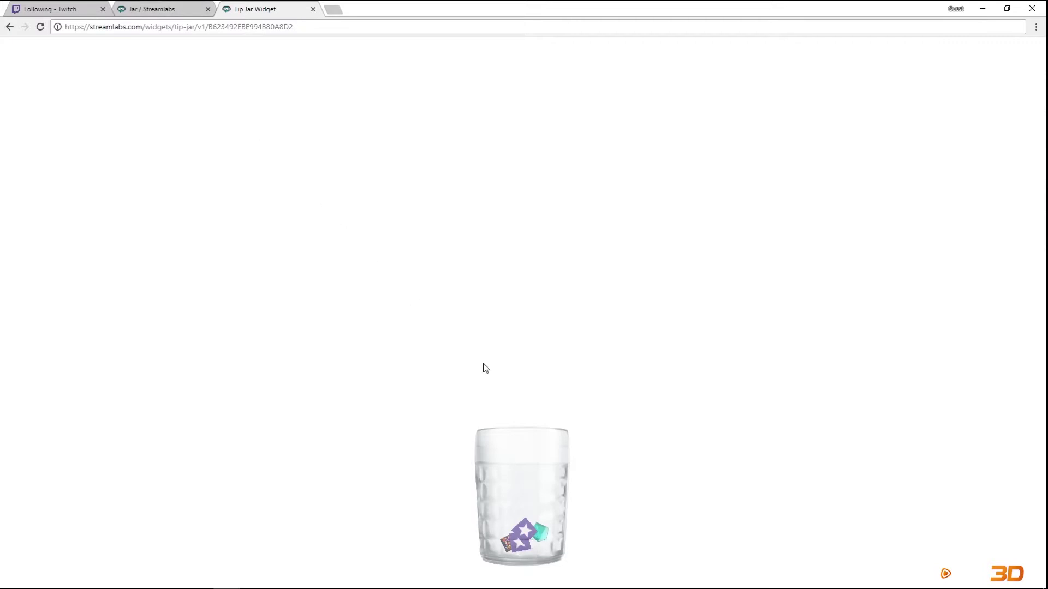
pyautogui.click(158, 12)
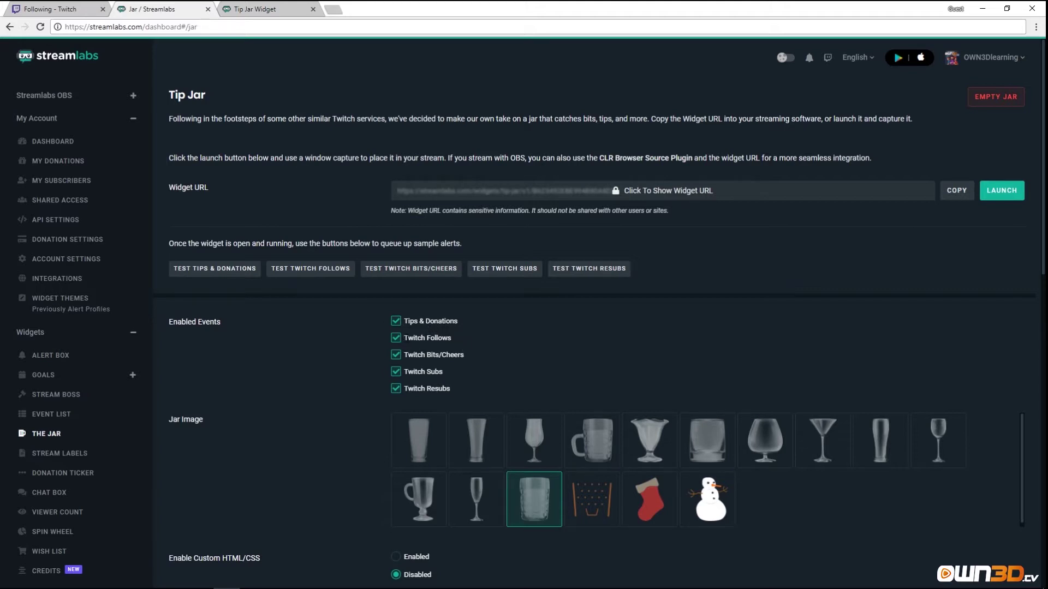
pyautogui.moveTo(408, 338); pyautogui.dragTo(460, 342)
pyautogui.scroll(-2, 502, 375)
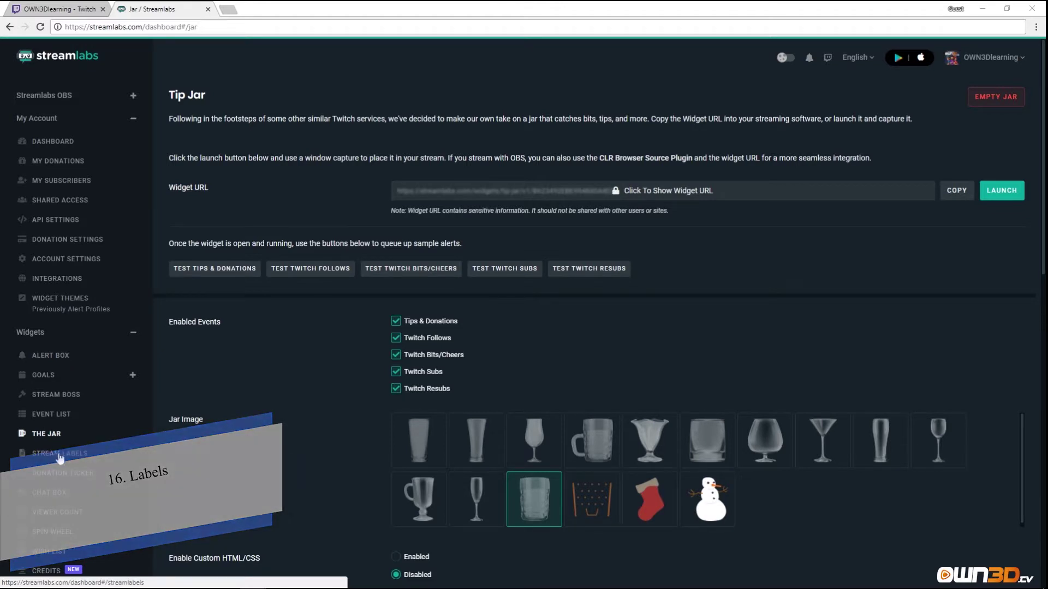
# Go to the Stream Labels page and open File Explorer on the online kurs folder.
pyautogui.click(61, 455)
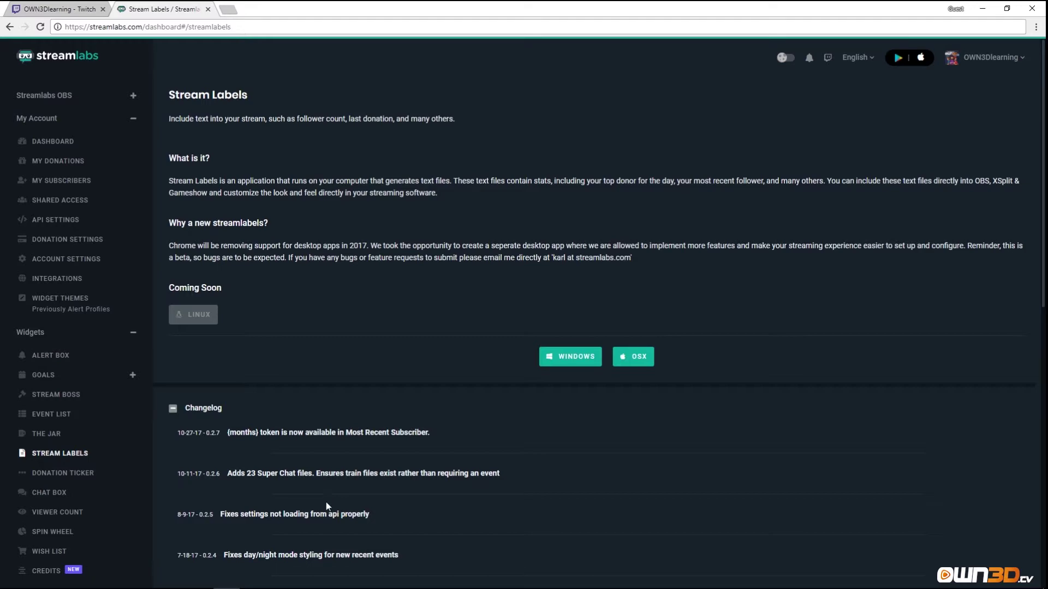
pyautogui.click(173, 581)
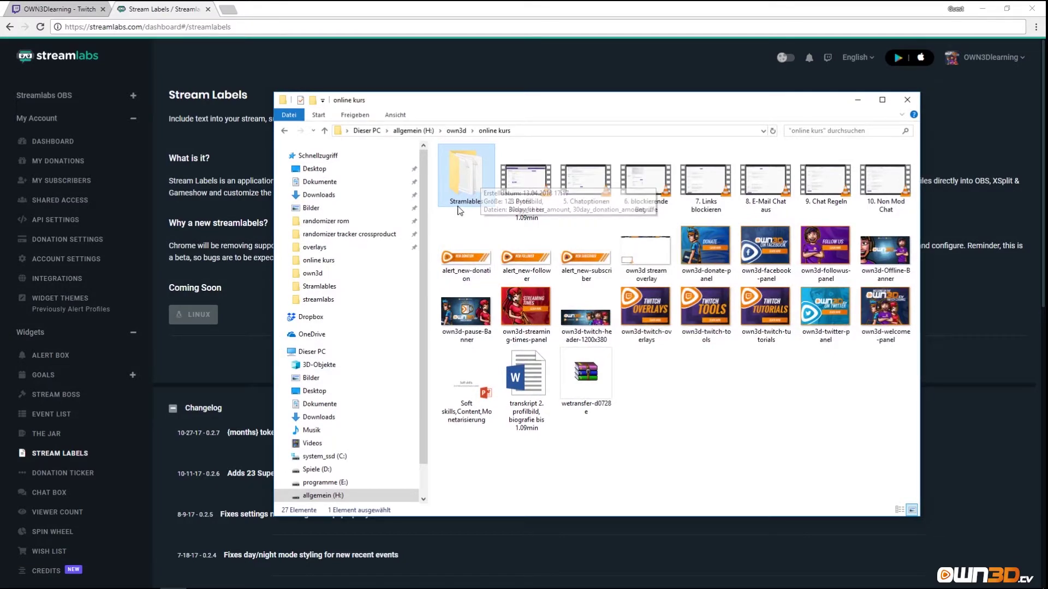
# Open the Stramlables folder, scroll through its 69 label text files, then minimize Explorer.
pyautogui.doubleClick(466, 190)
pyautogui.scroll(-5, 496, 246)
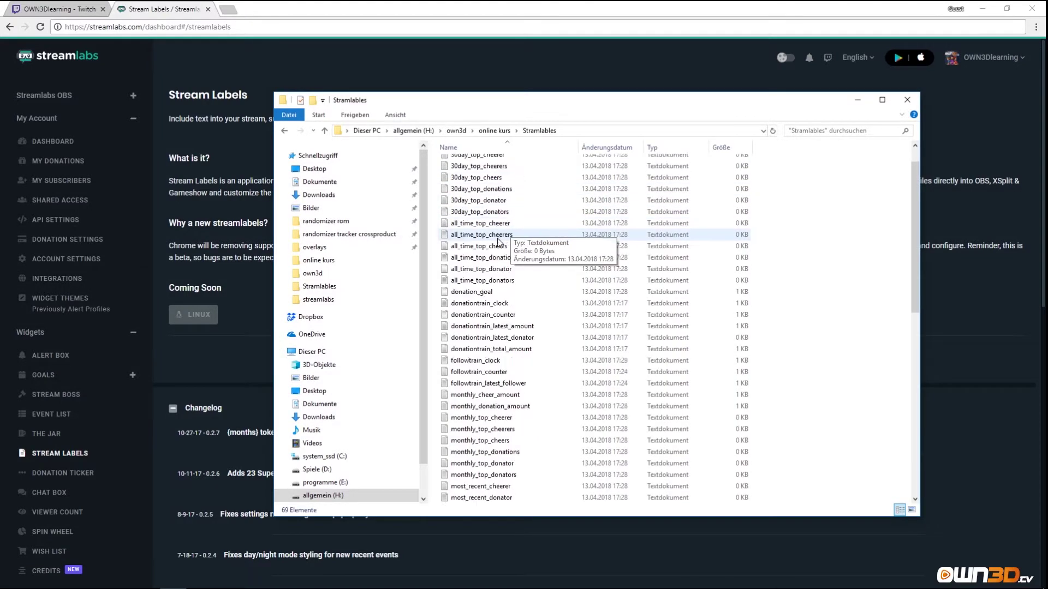
pyautogui.scroll(-10, 497, 247)
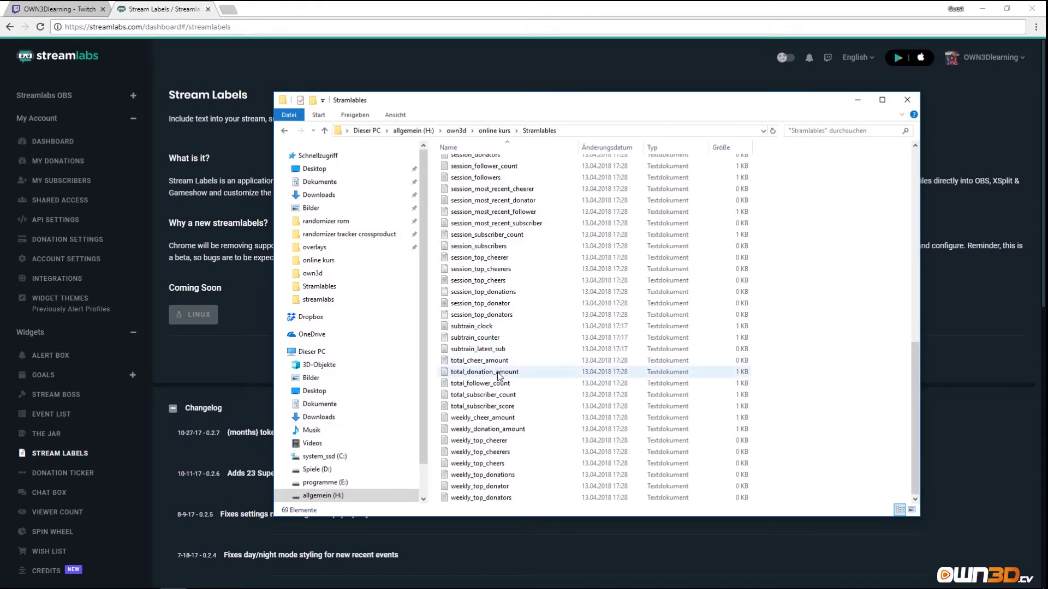
pyautogui.scroll(5, 499, 375)
pyautogui.scroll(6, 498, 375)
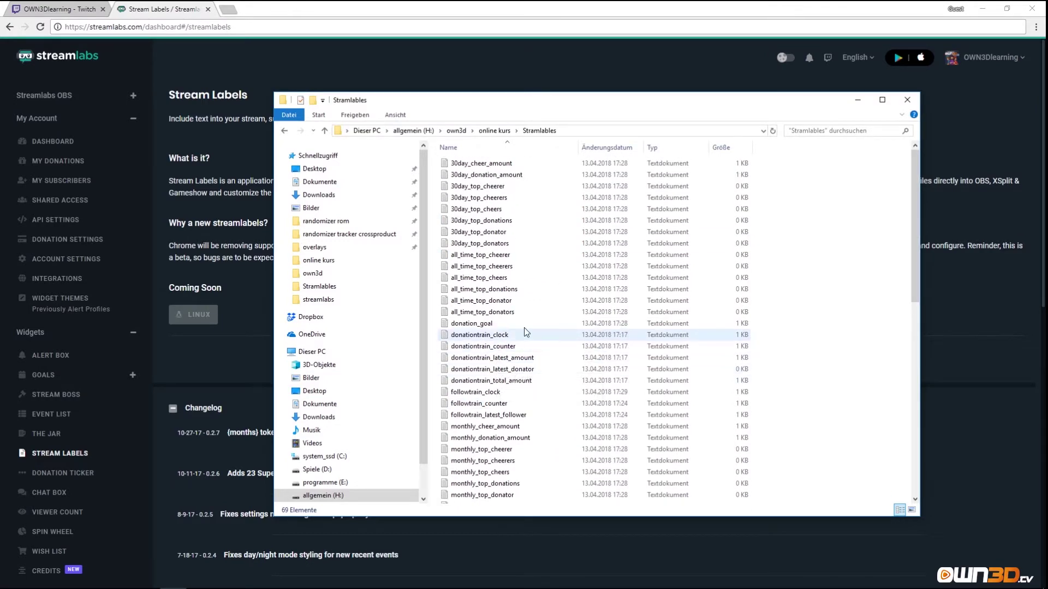
pyautogui.click(857, 101)
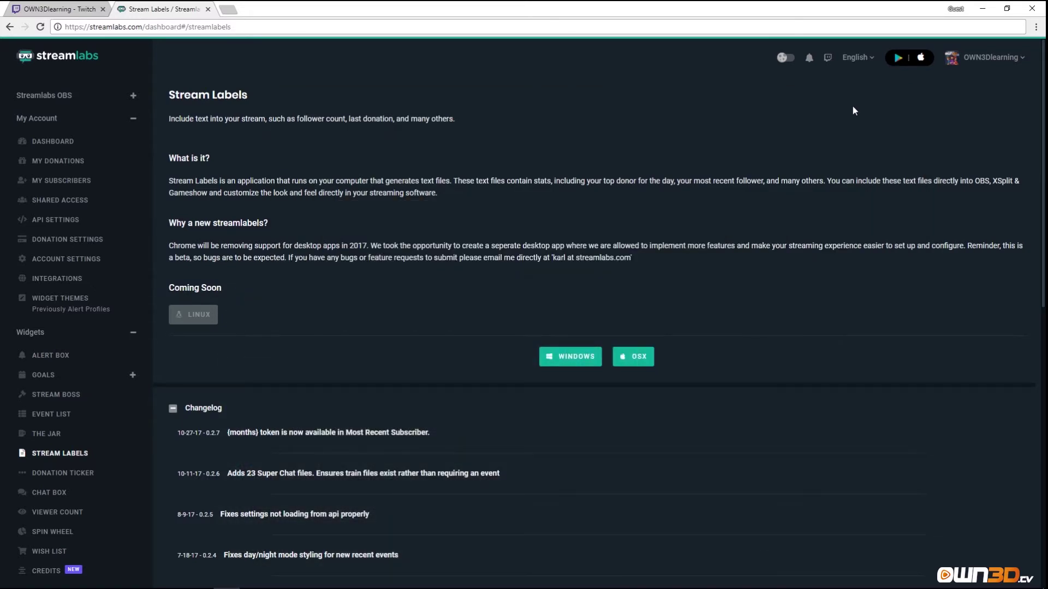
# Launch the Stream Labels app, view Live Actions and Recent Events, then open the Most Recent Donator label settings.
pyautogui.click(280, 577)
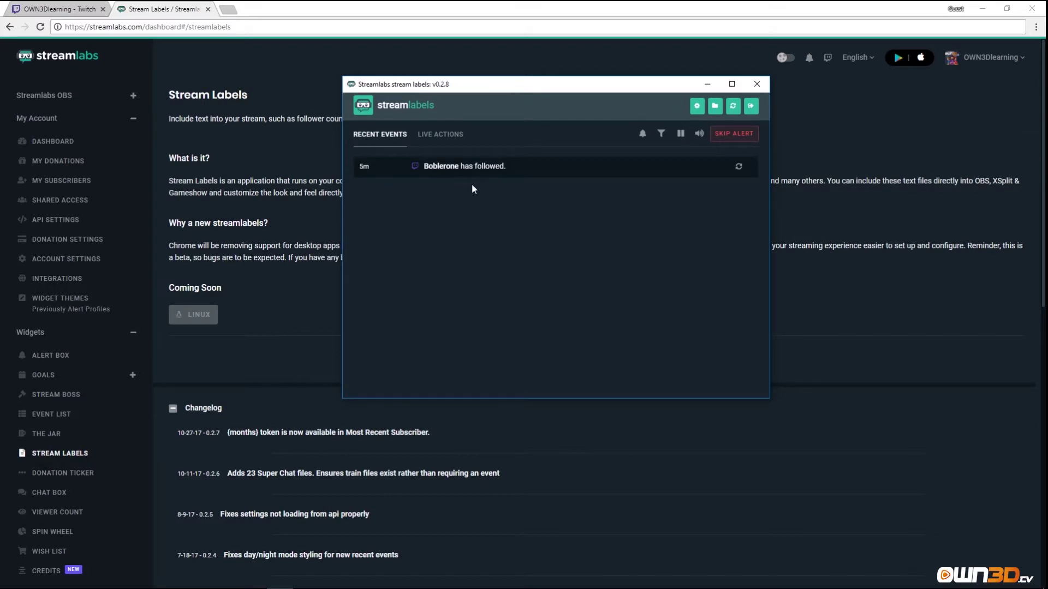
pyautogui.click(437, 134)
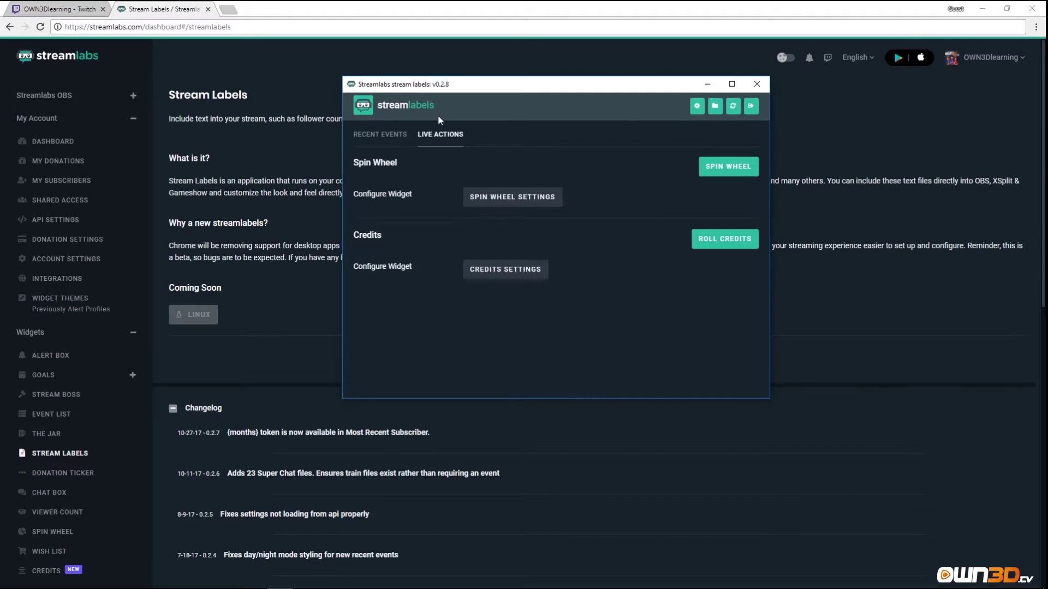
pyautogui.click(380, 135)
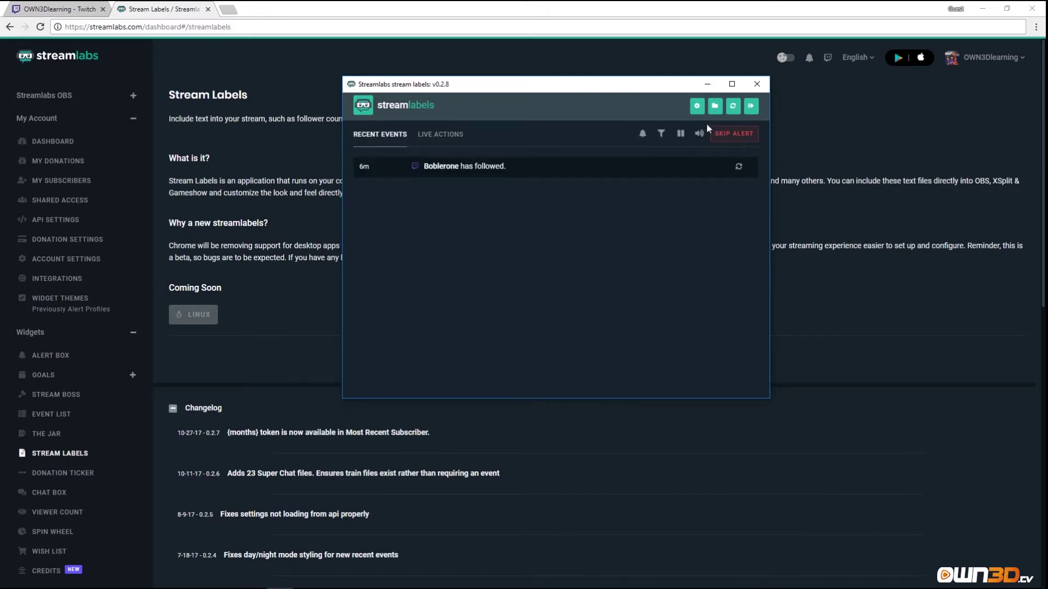
pyautogui.click(697, 107)
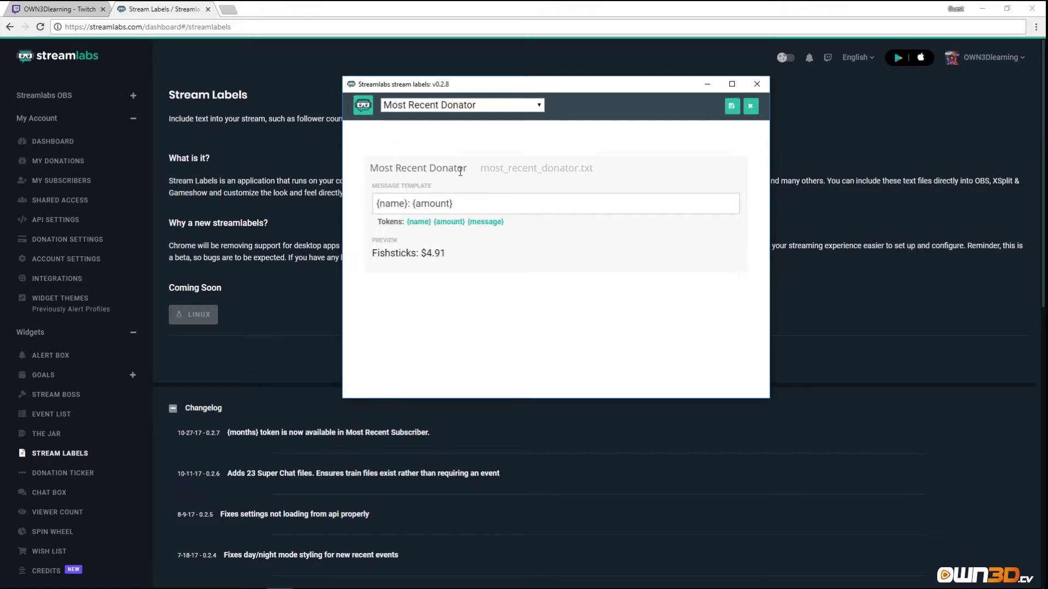
# Reopen the label settings and switch from Most Recent Donator to the All-Time Top Cheerers label.
pyautogui.click(750, 106)
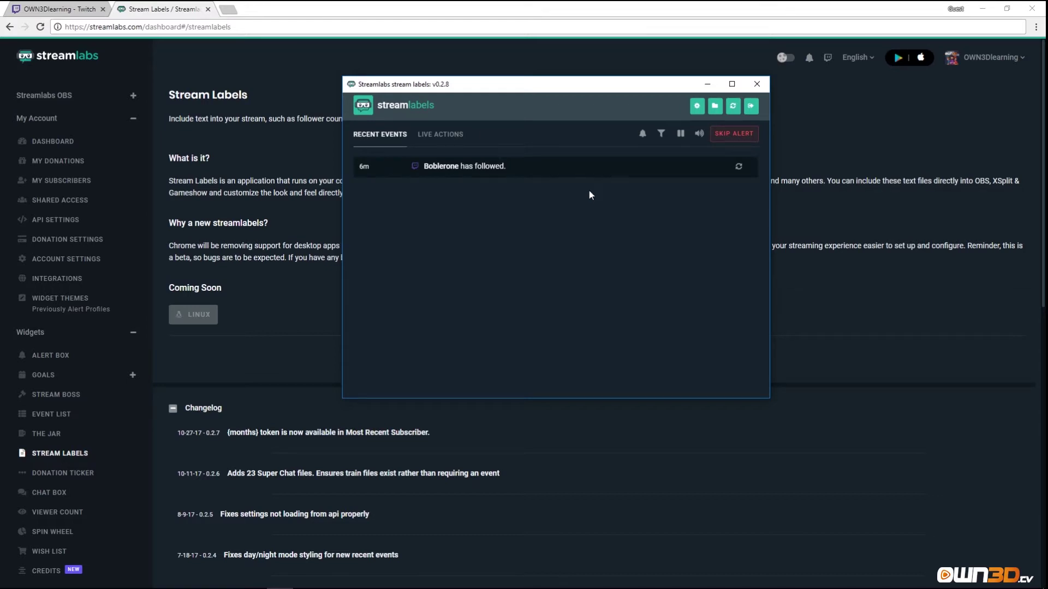
pyautogui.click(697, 108)
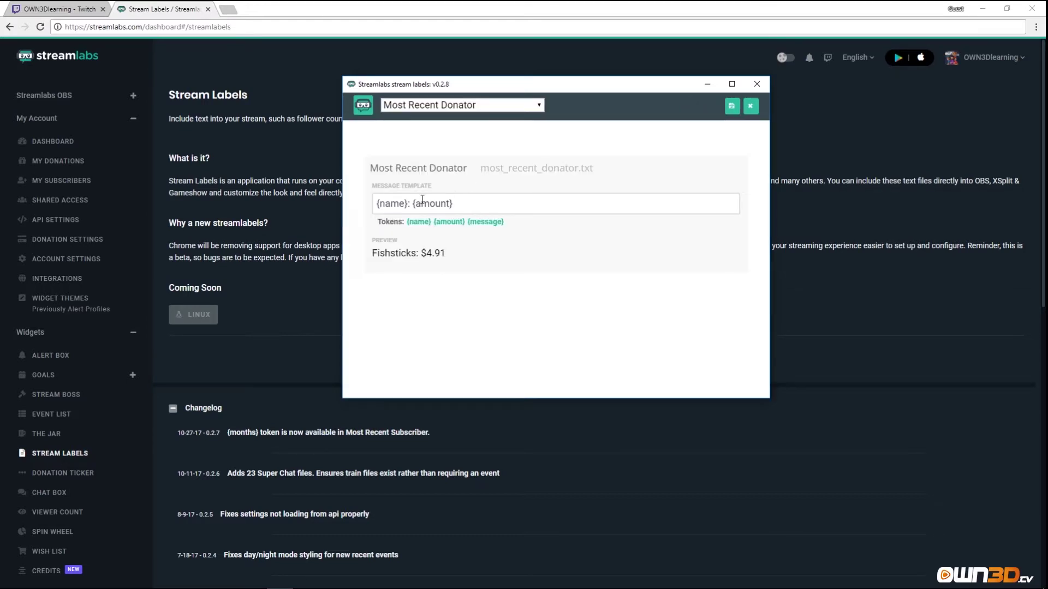
pyautogui.moveTo(369, 167); pyautogui.dragTo(479, 166)
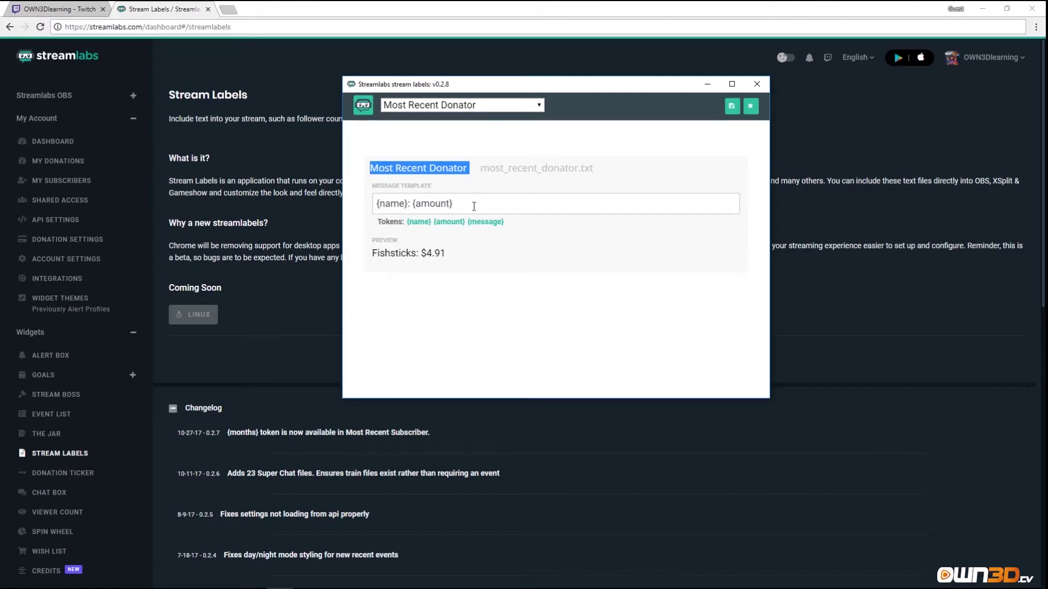
pyautogui.click(538, 105)
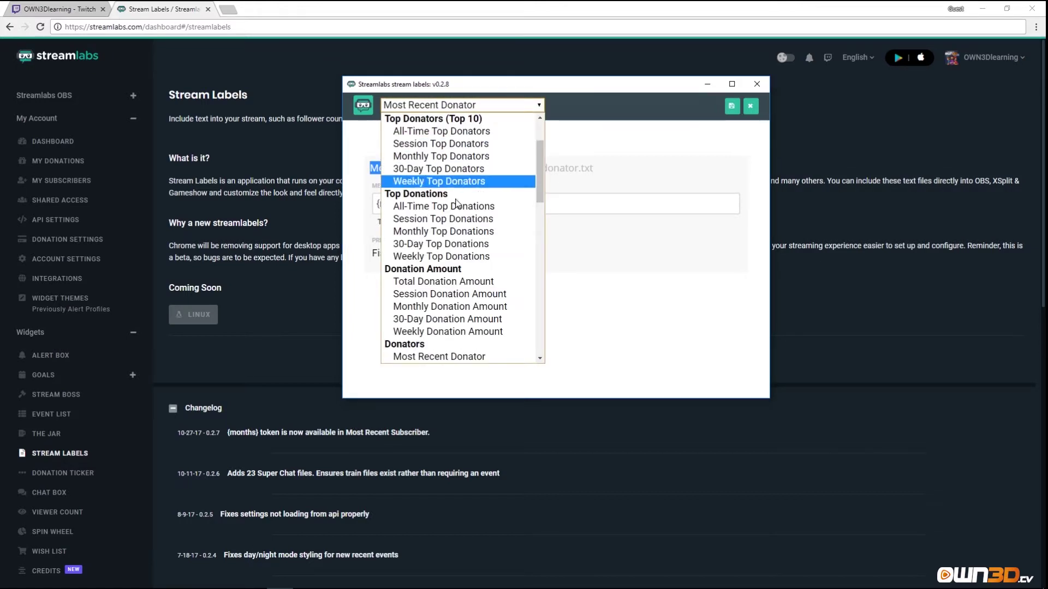
pyautogui.scroll(-9, 456, 228)
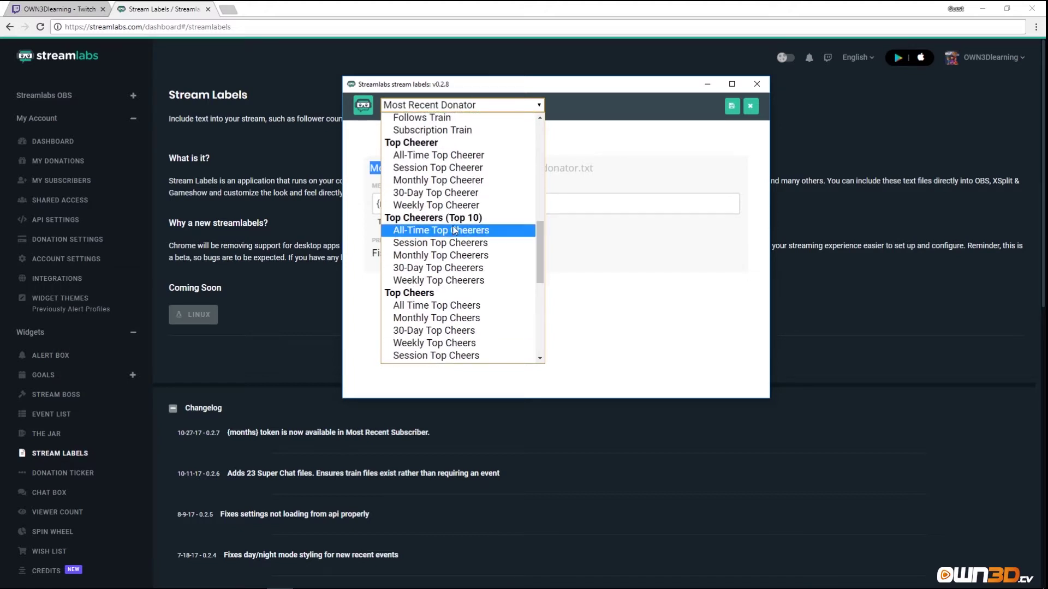
pyautogui.click(454, 229)
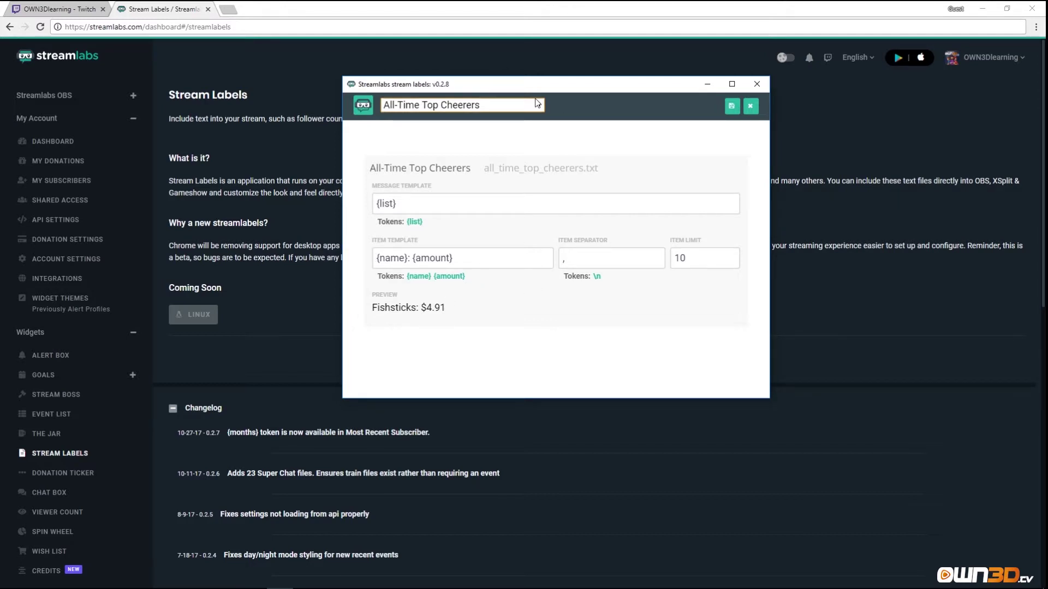
# Browse the available labels list several times, keeping All-Time Top Cheerers selected.
pyautogui.click(538, 106)
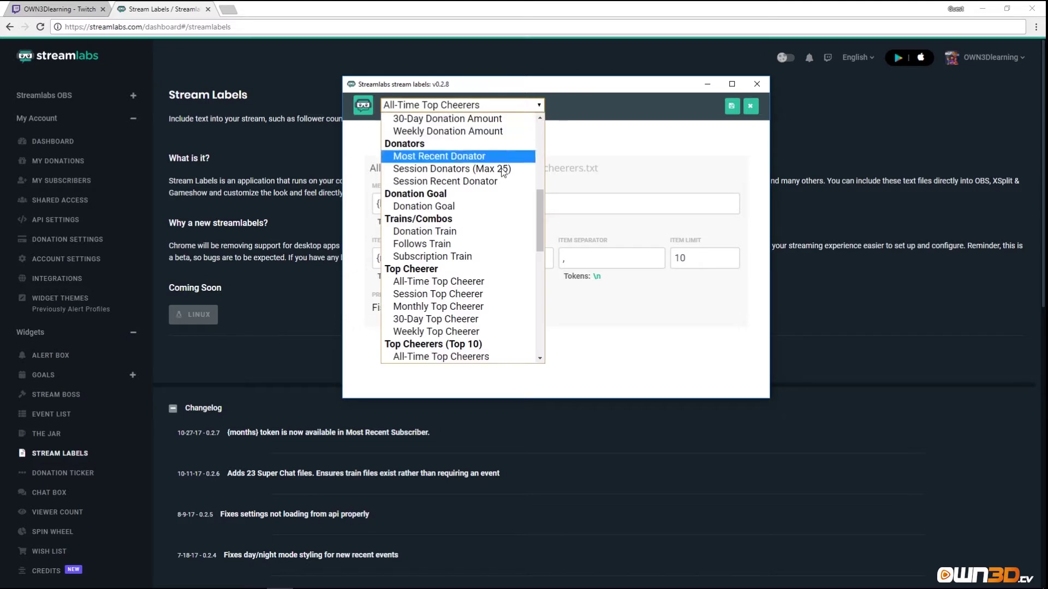
pyautogui.scroll(5, 468, 278)
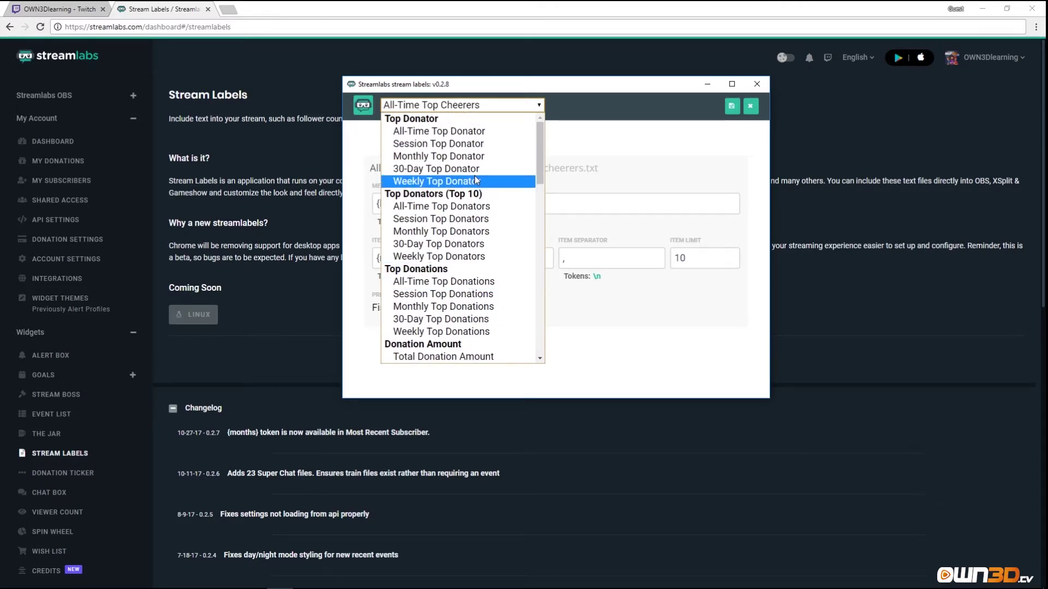
pyautogui.click(600, 159)
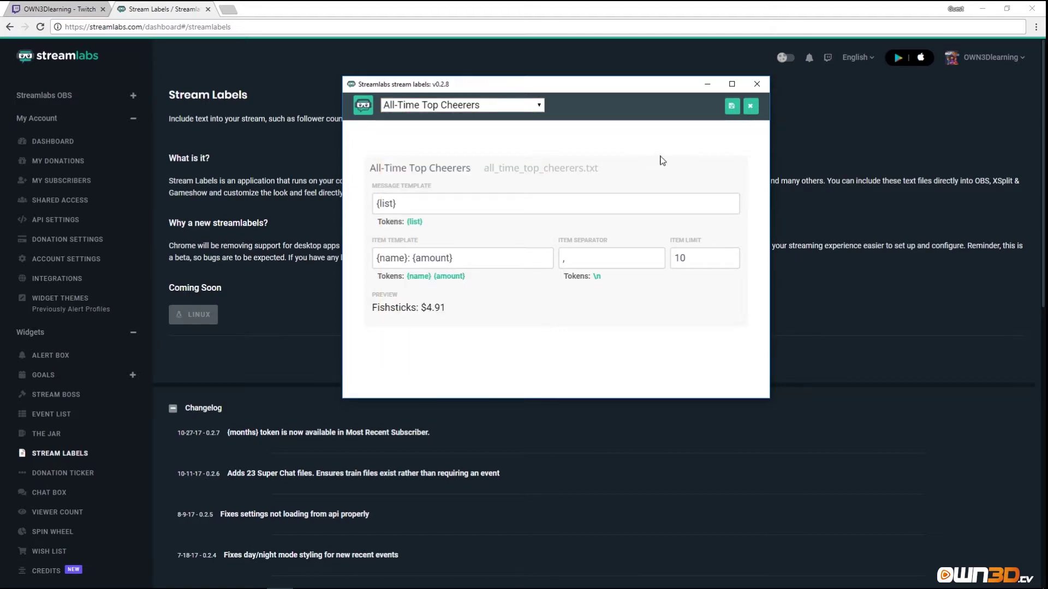
pyautogui.click(538, 104)
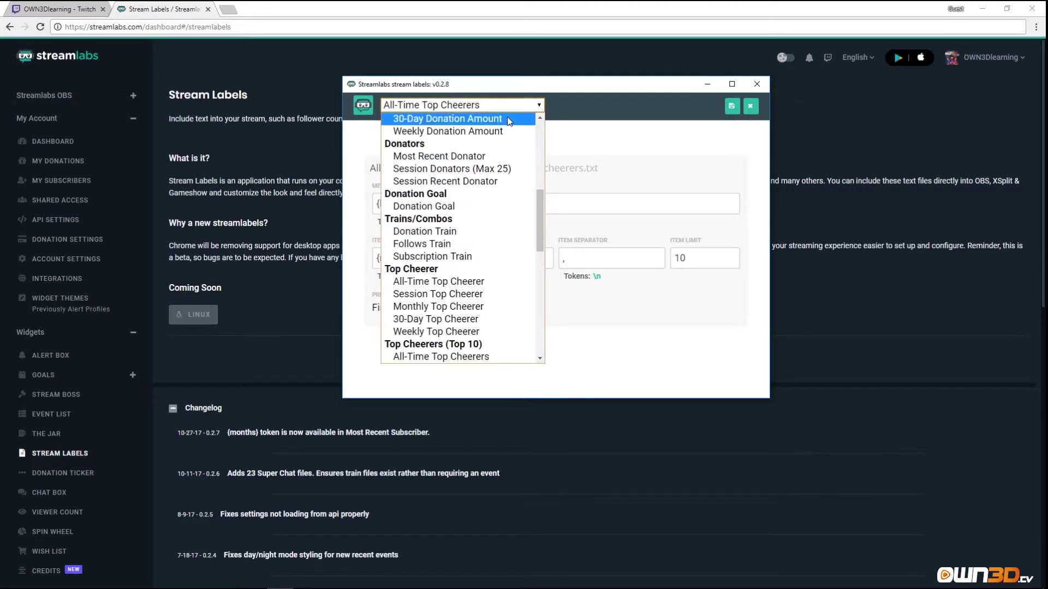
pyautogui.scroll(-6, 456, 191)
pyautogui.click(578, 280)
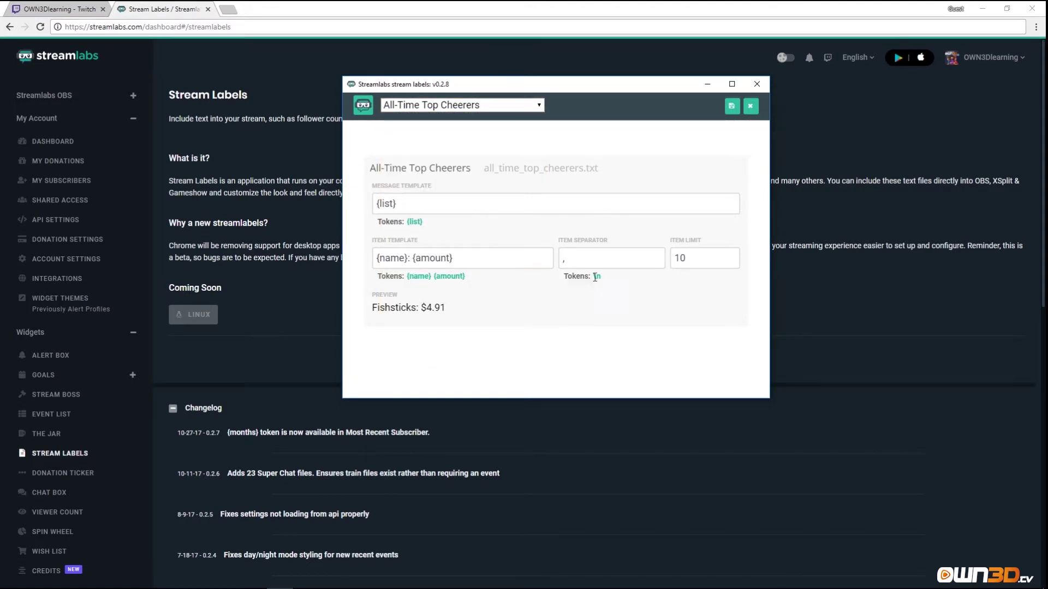
pyautogui.click(539, 105)
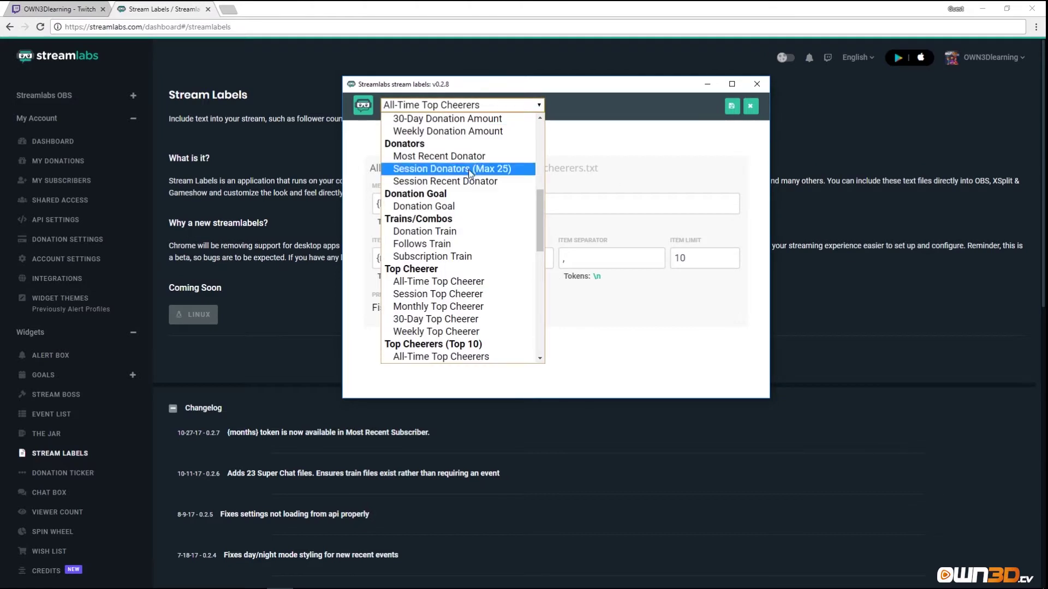
pyautogui.scroll(5, 434, 224)
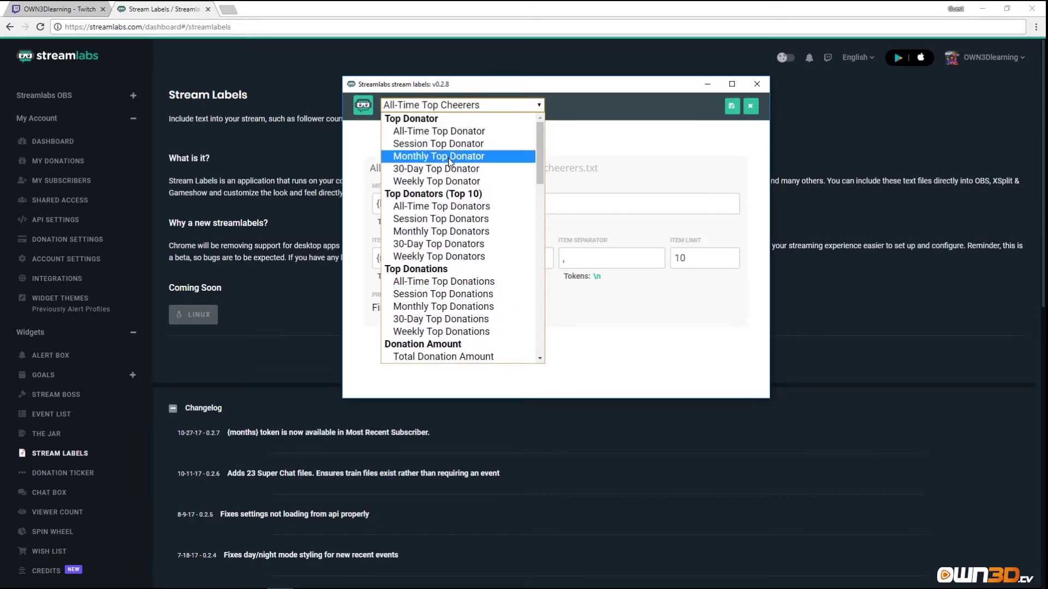
pyautogui.scroll(-6, 431, 224)
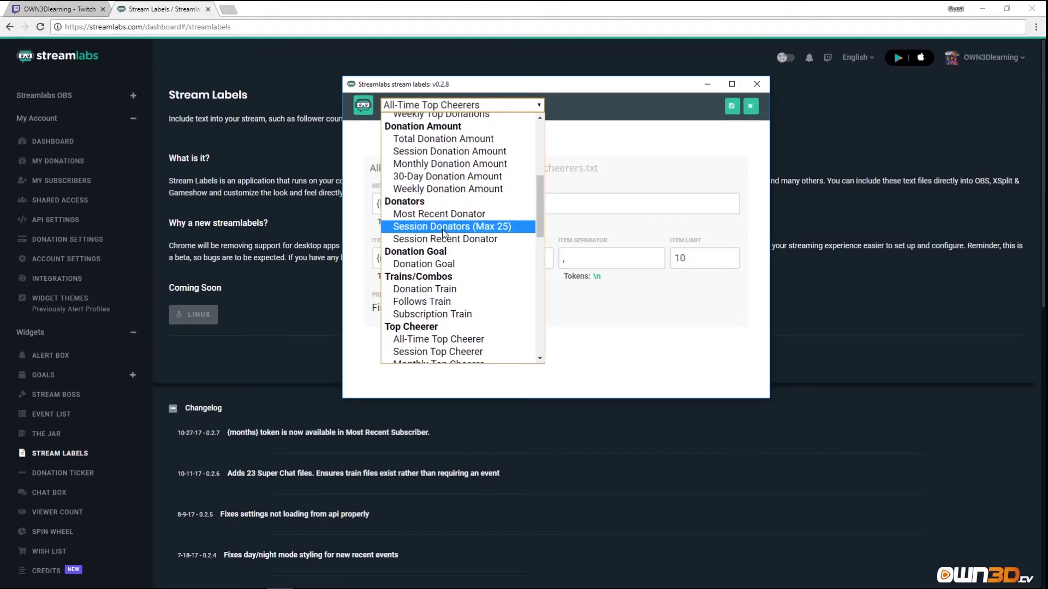
pyautogui.scroll(6, 447, 235)
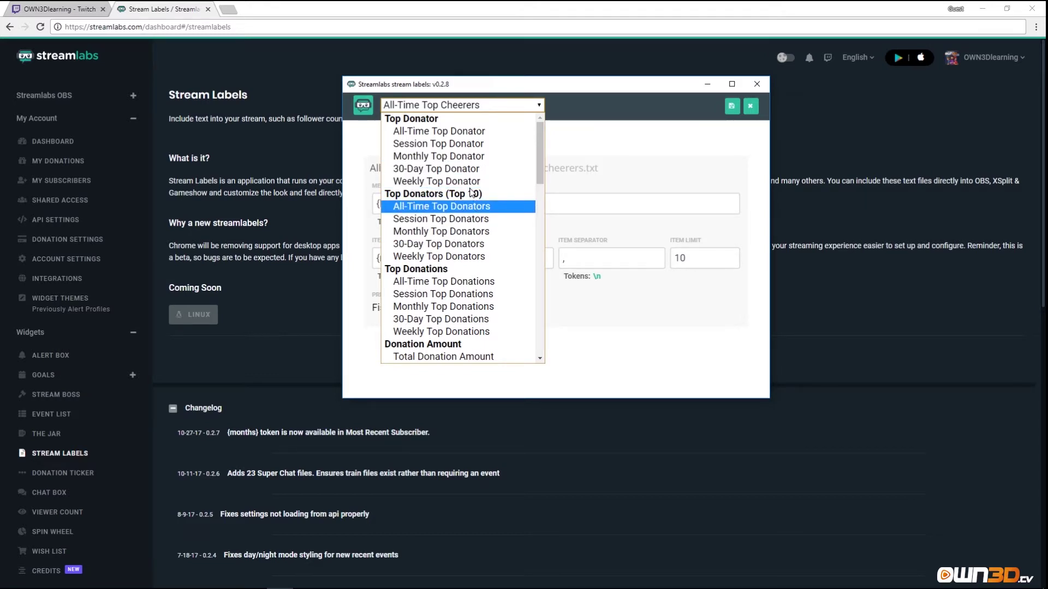
pyautogui.click(596, 143)
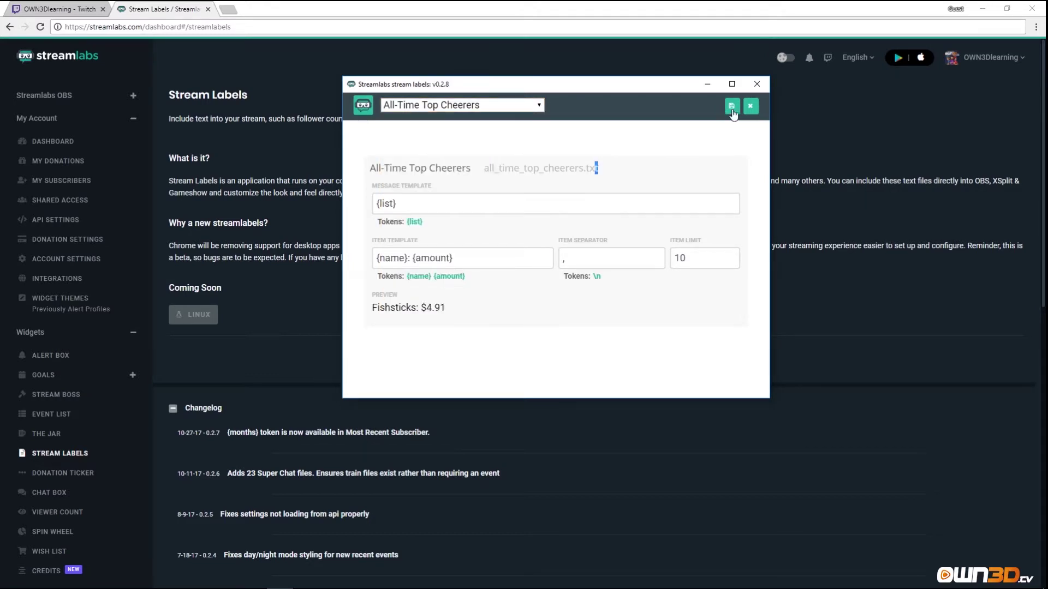
# Close the label settings editor, minimize Stream Labels, and bring OBS Studio to the front.
pyautogui.click(750, 106)
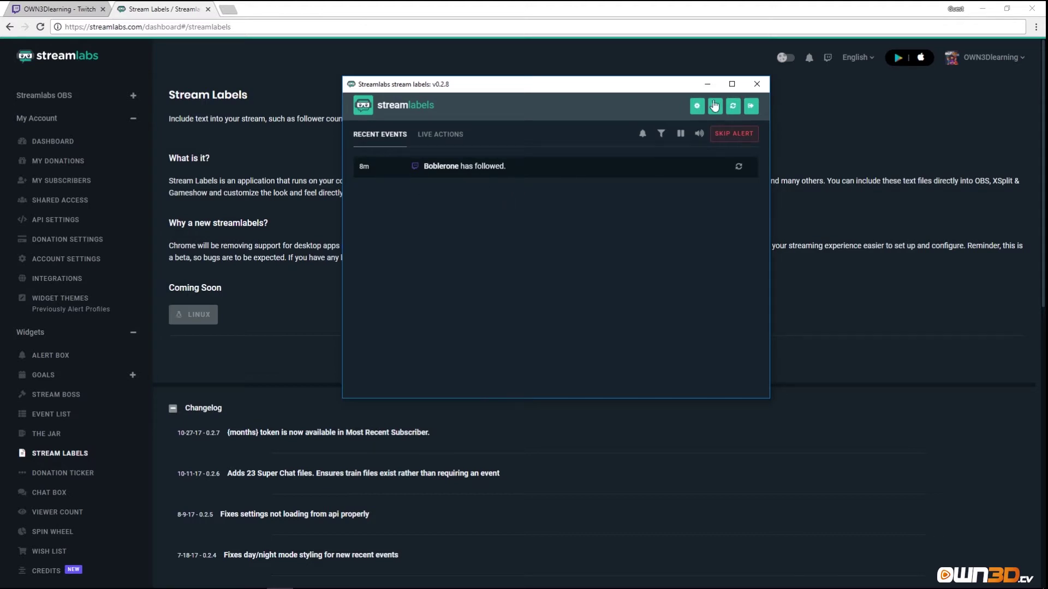
pyautogui.click(707, 84)
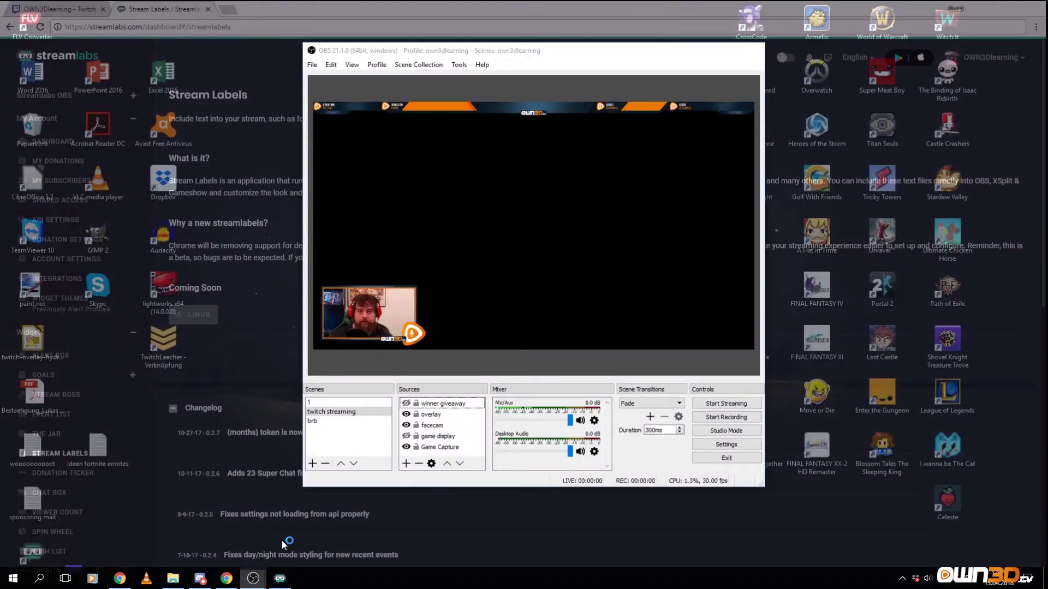
pyautogui.click(283, 545)
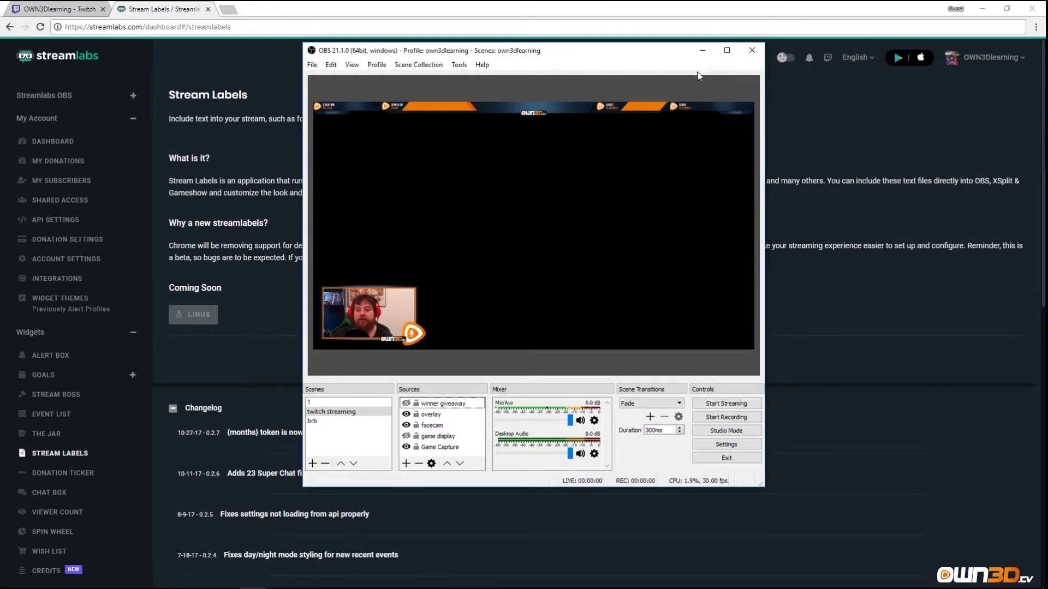
# Maximize OBS and add a Text (GDI+) source named 'Most Recent Foller' to the scene.
pyautogui.click(726, 50)
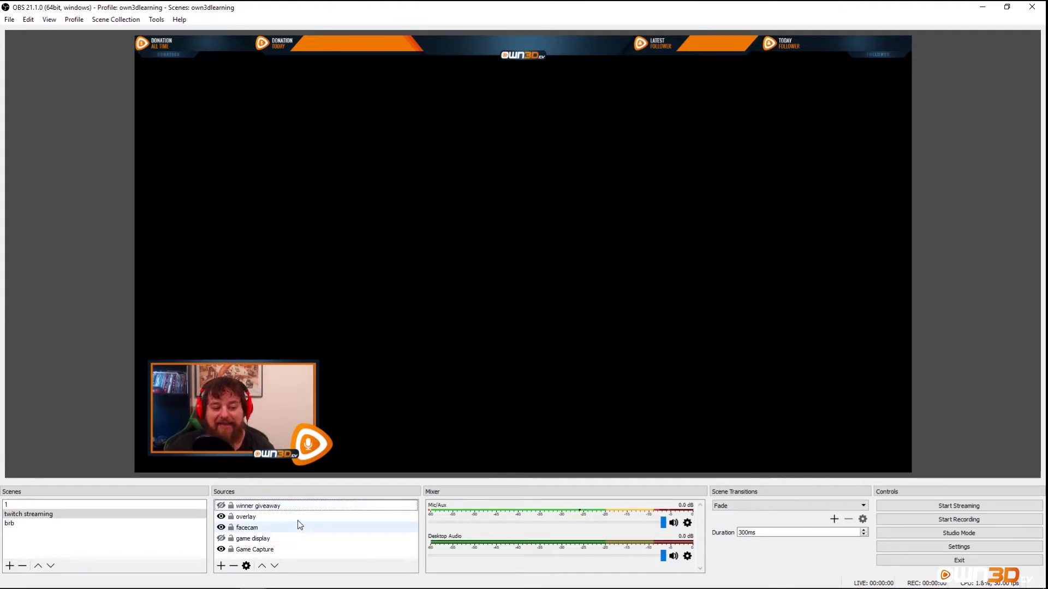
pyautogui.rightClick(309, 506)
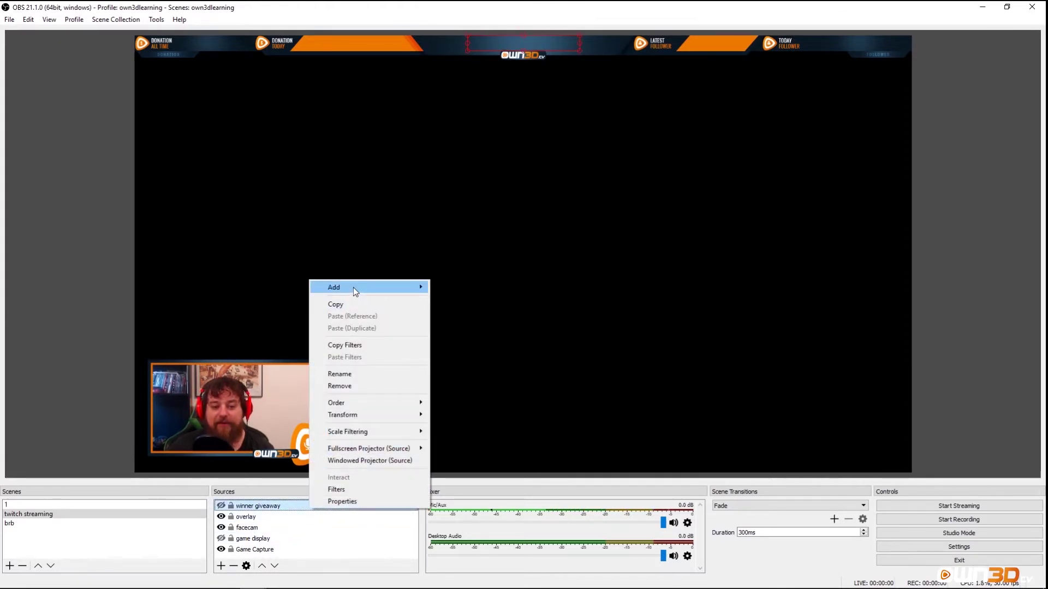
pyautogui.moveTo(352, 287)
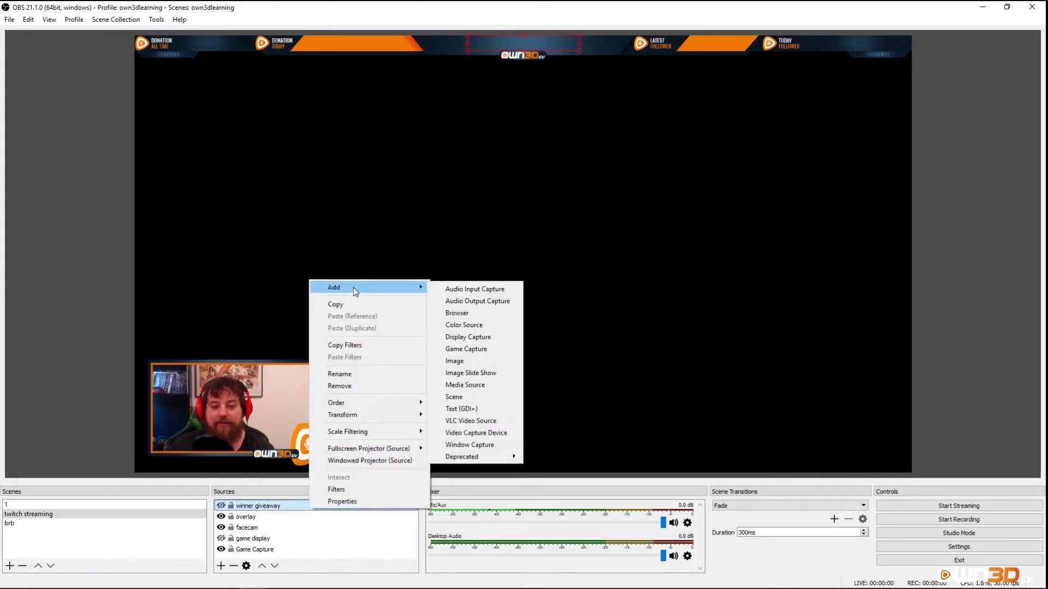
pyautogui.click(476, 411)
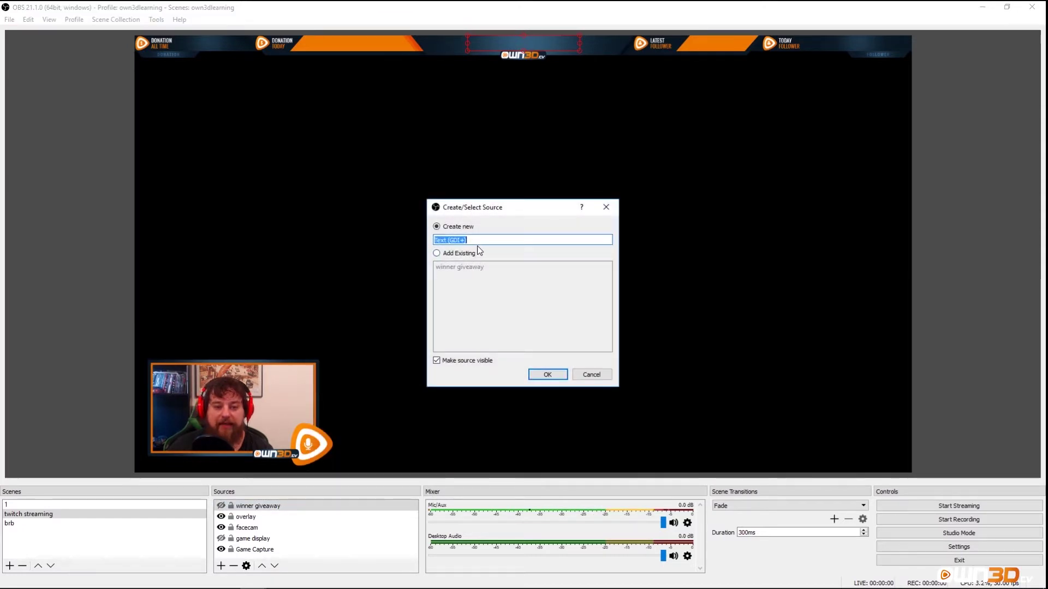
pyautogui.write('Most ')
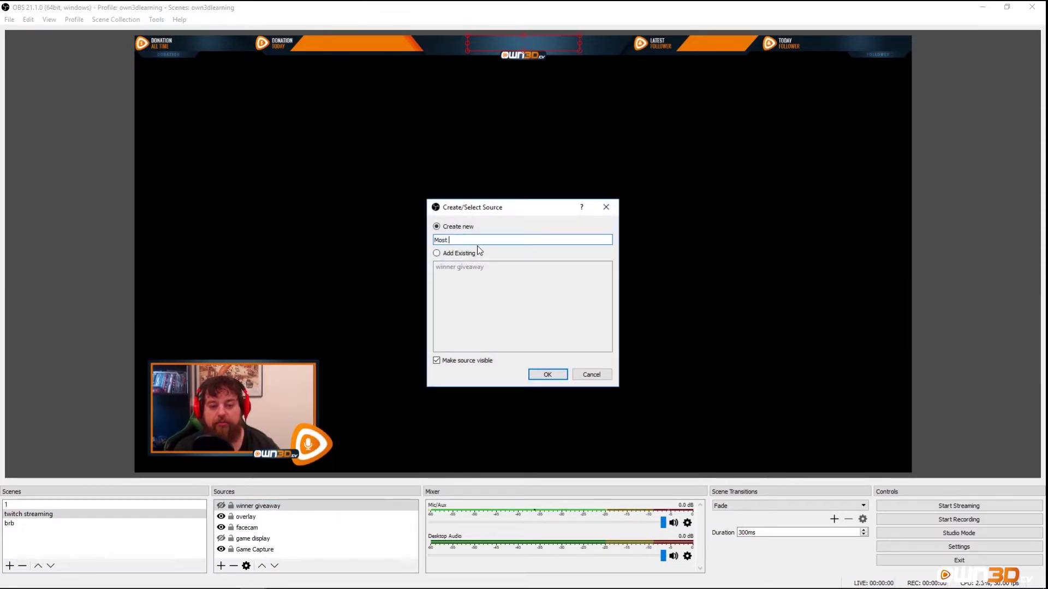
pyautogui.write('Recent Foller')
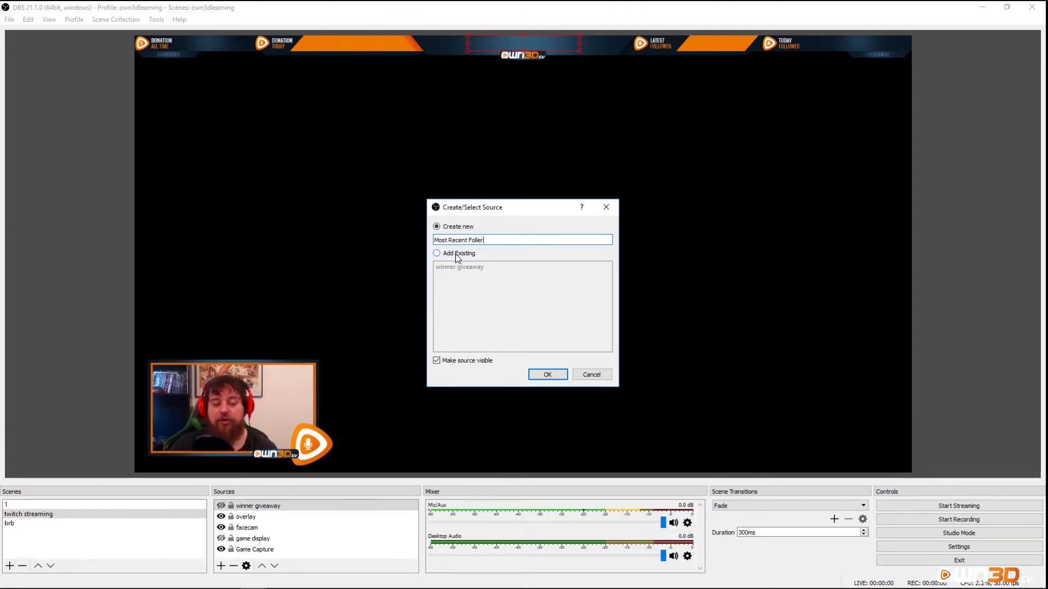
pyautogui.click(548, 375)
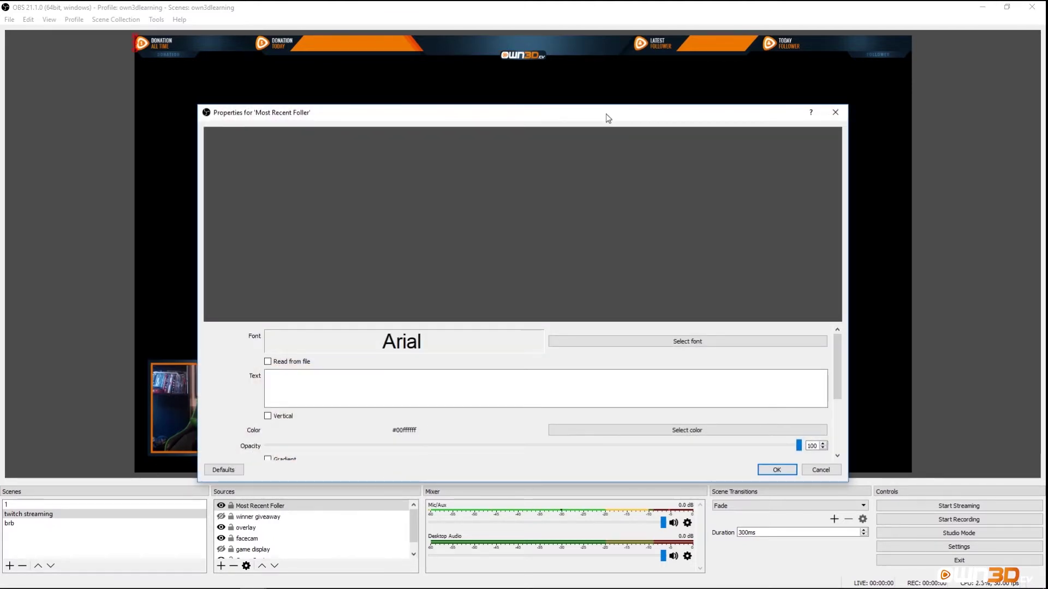
# Enable Read from file and load most_recent_follower.txt from the Stramlables folder as the text content.
pyautogui.moveTo(606, 114); pyautogui.dragTo(593, 79)
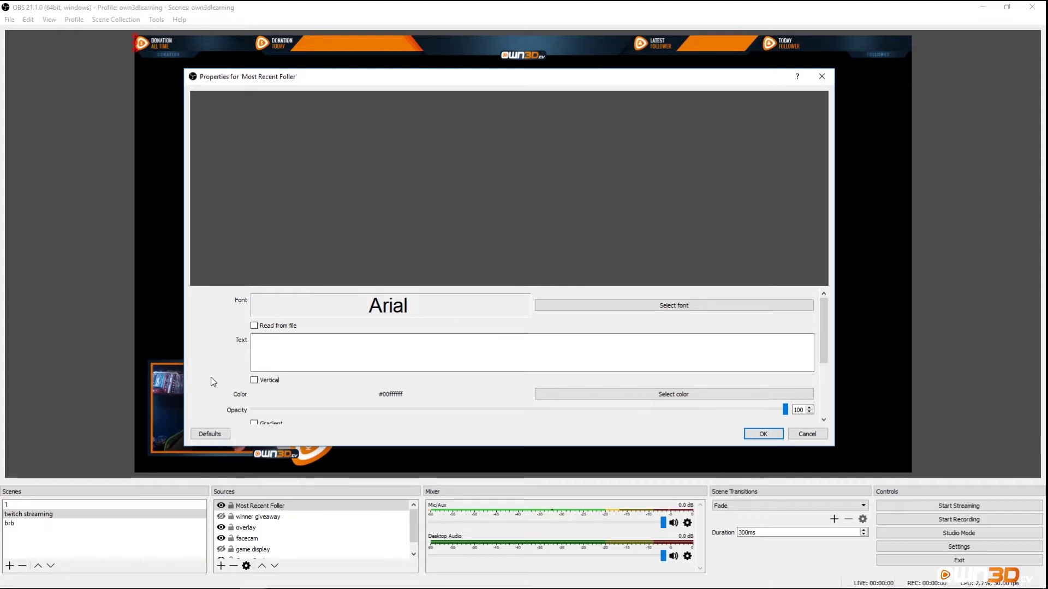
pyautogui.scroll(-1, 216, 382)
pyautogui.scroll(1, 221, 381)
pyautogui.click(253, 326)
pyautogui.click(796, 306)
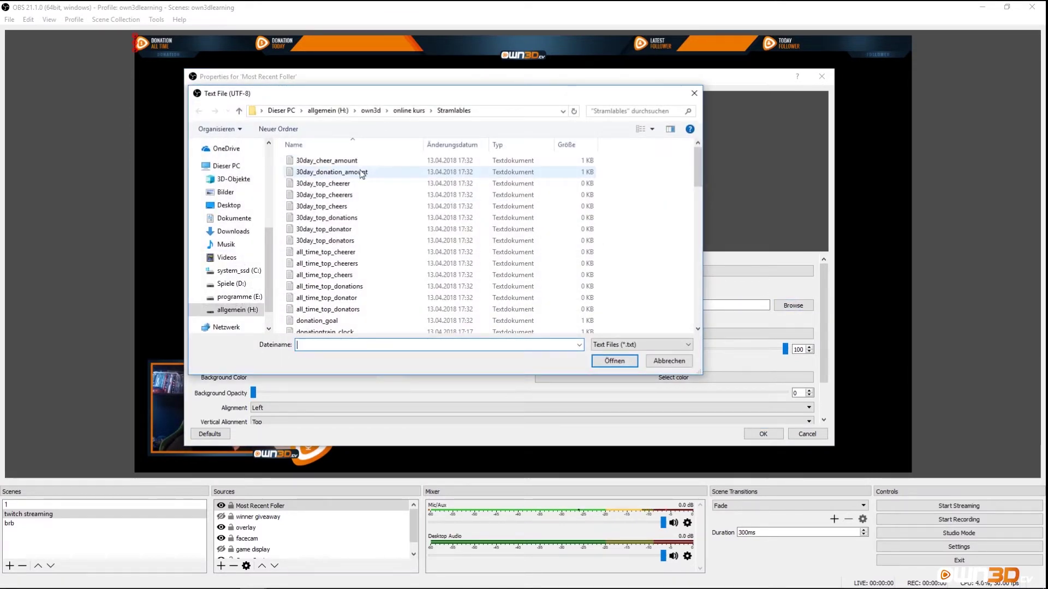
pyautogui.scroll(-4, 345, 229)
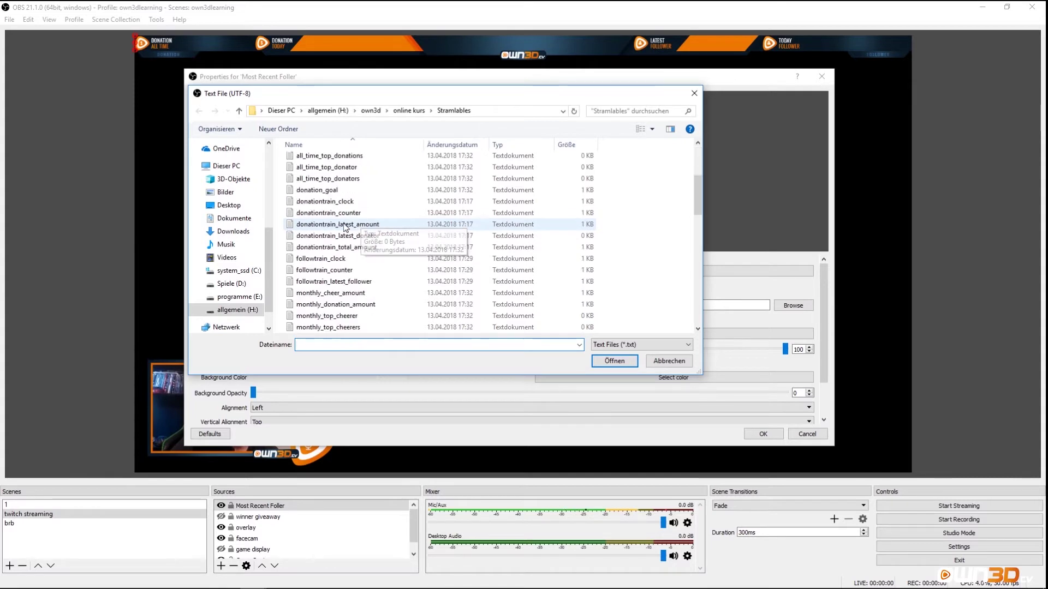
pyautogui.scroll(-4, 345, 228)
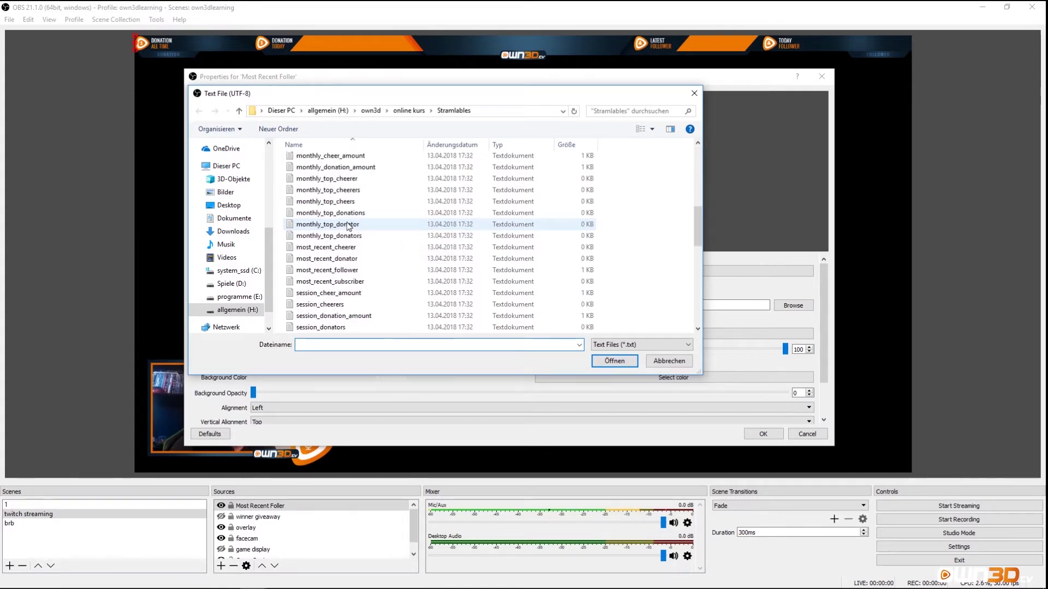
pyautogui.click(348, 271)
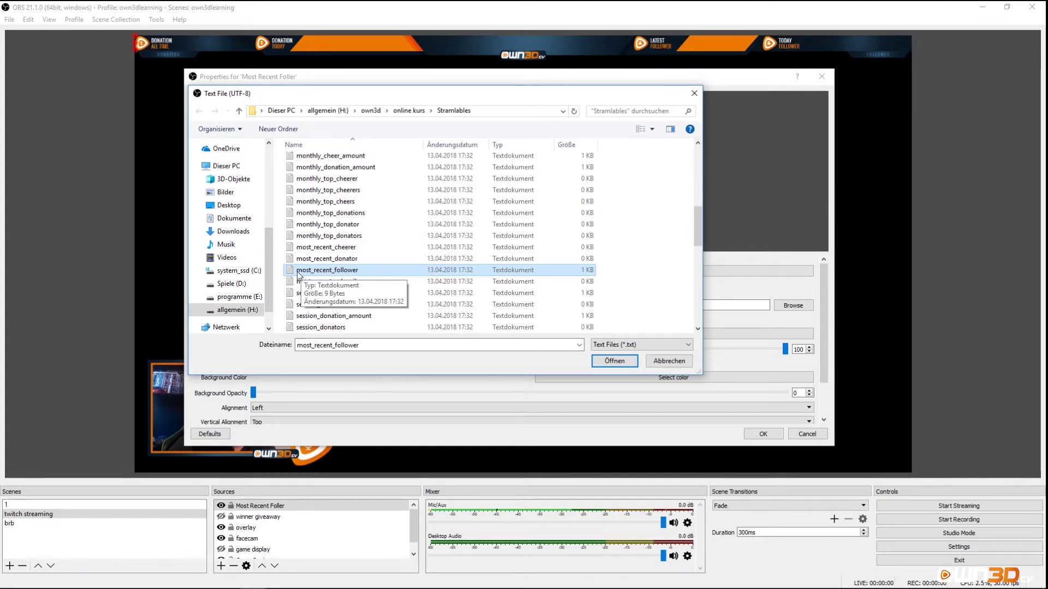
pyautogui.doubleClick(352, 272)
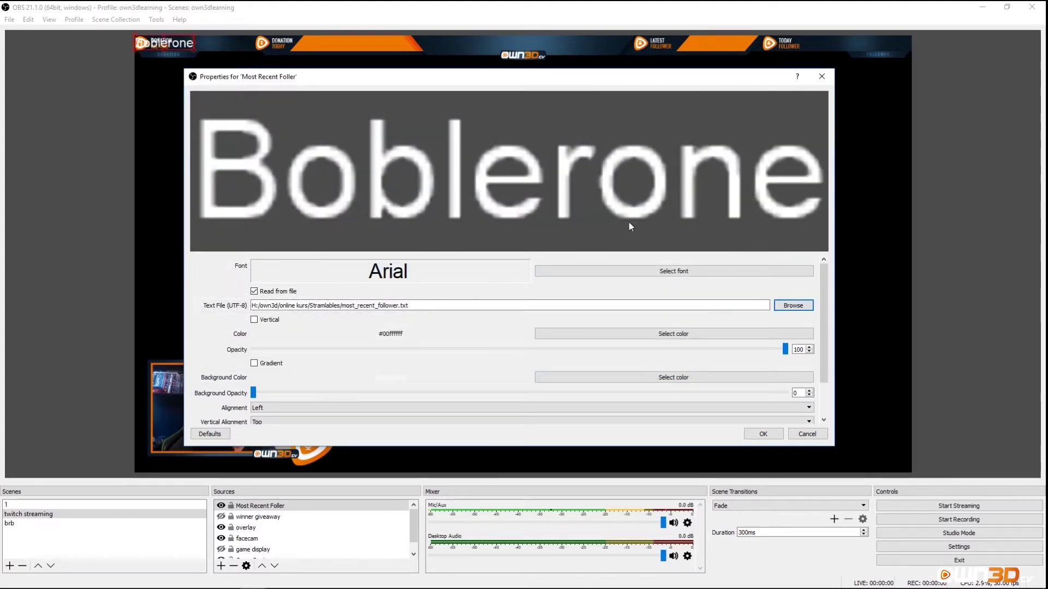
pyautogui.click(649, 271)
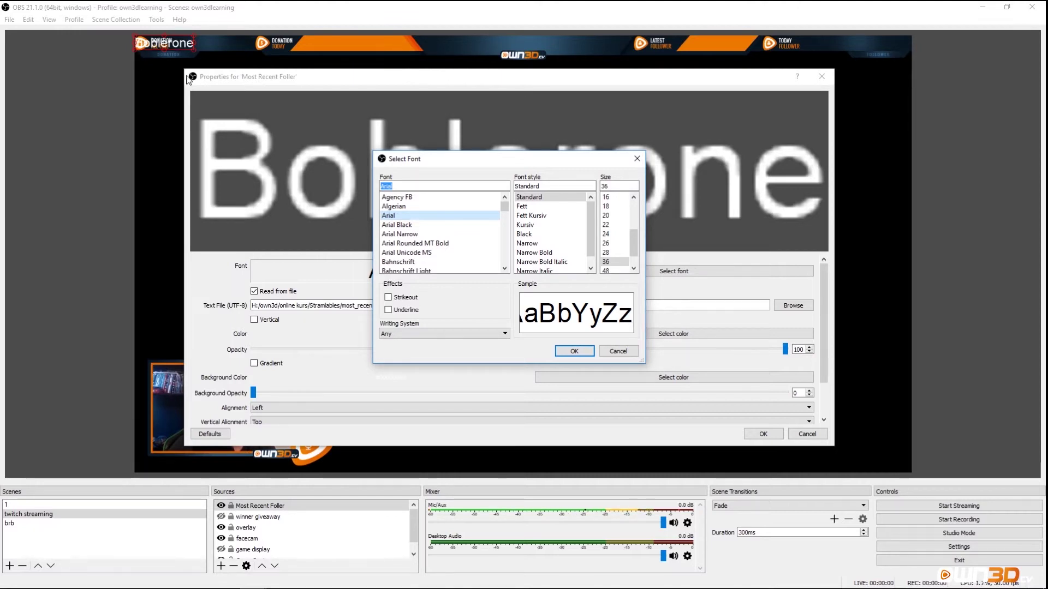
# Reduce the Arial font from 36 to size 20, then adjust it to size 26.
pyautogui.click(612, 197)
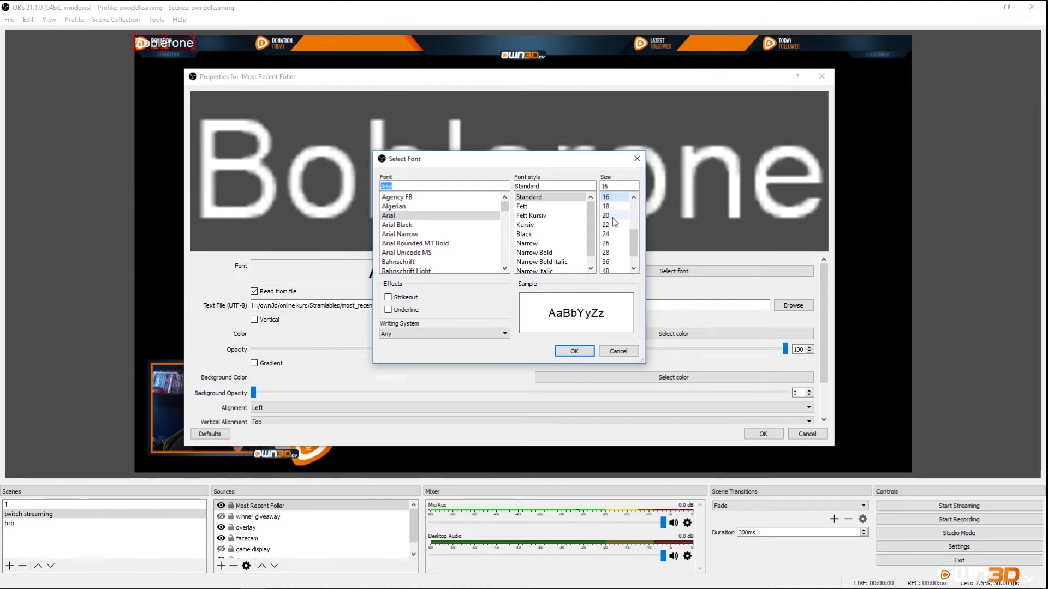
pyautogui.click(615, 216)
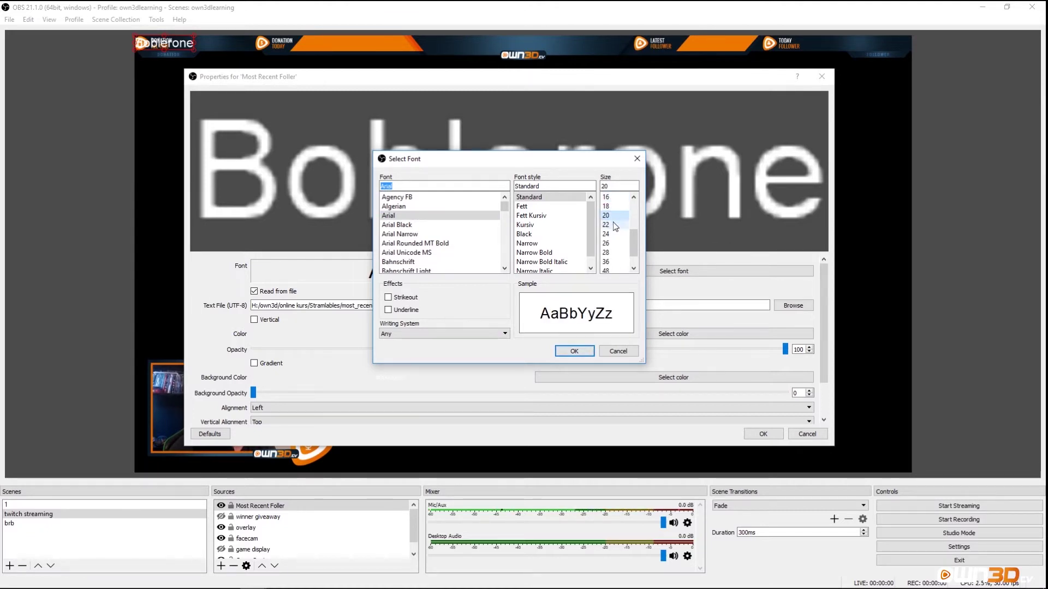
pyautogui.click(574, 351)
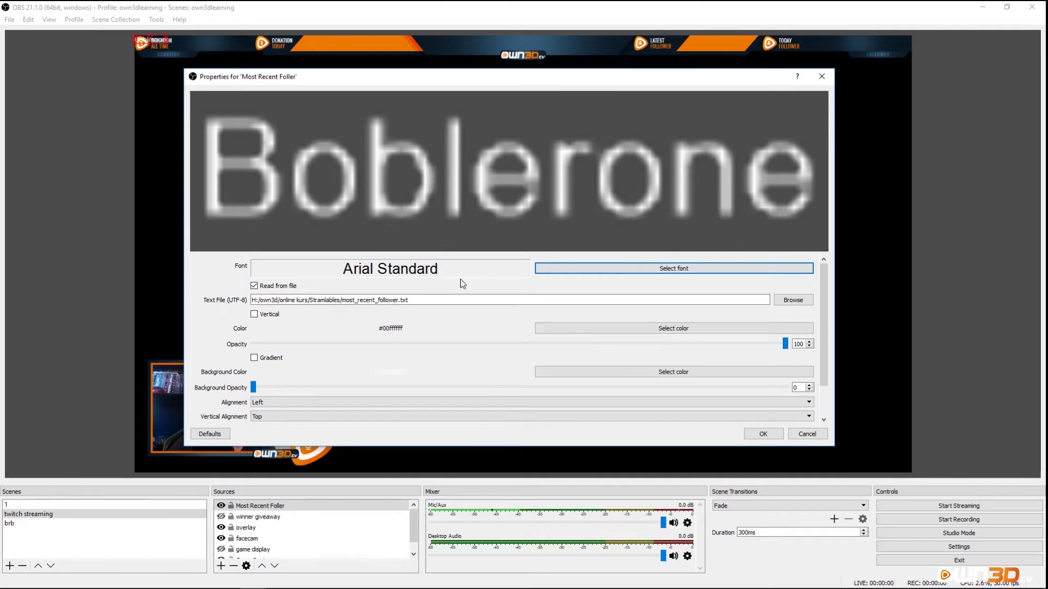
pyautogui.click(717, 273)
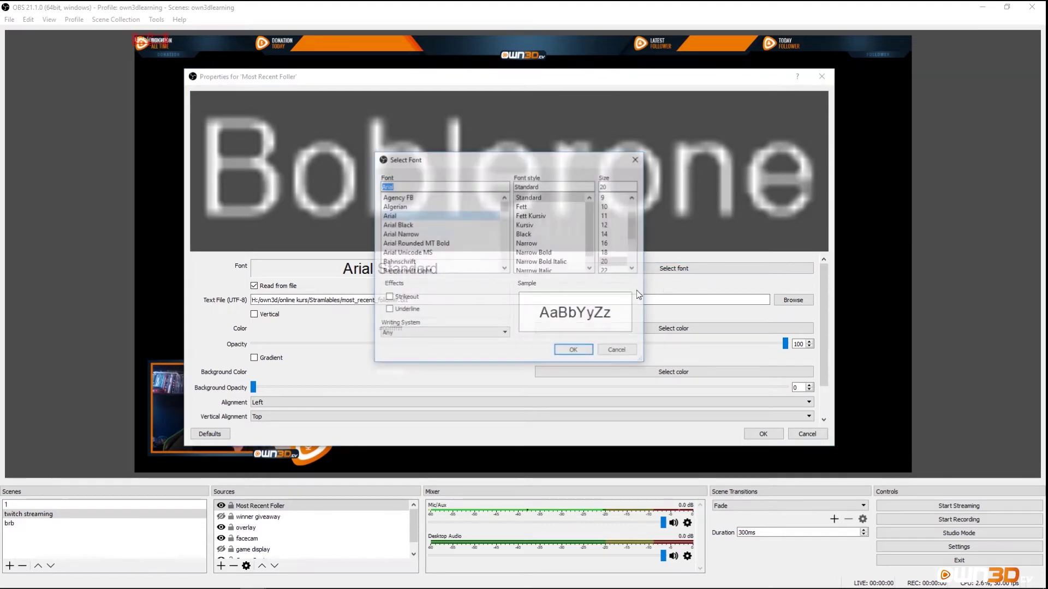
pyautogui.scroll(-1, 616, 257)
pyautogui.click(616, 263)
pyautogui.click(575, 351)
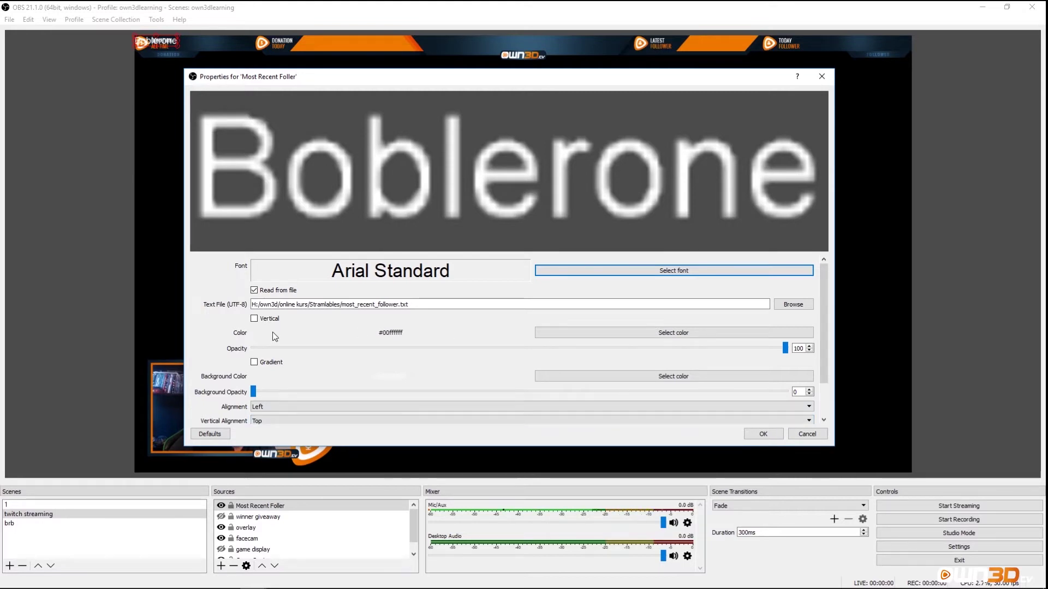
pyautogui.scroll(-1, 326, 339)
pyautogui.scroll(-1, 326, 340)
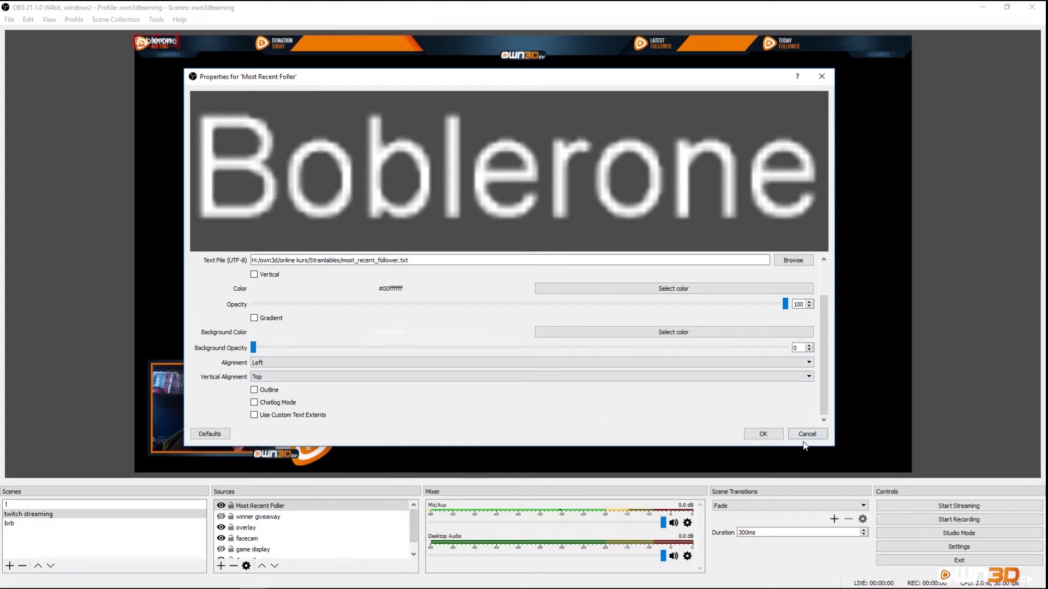
# Apply the text properties and drag the follower name into the orange Latest Follower bar.
pyautogui.click(763, 433)
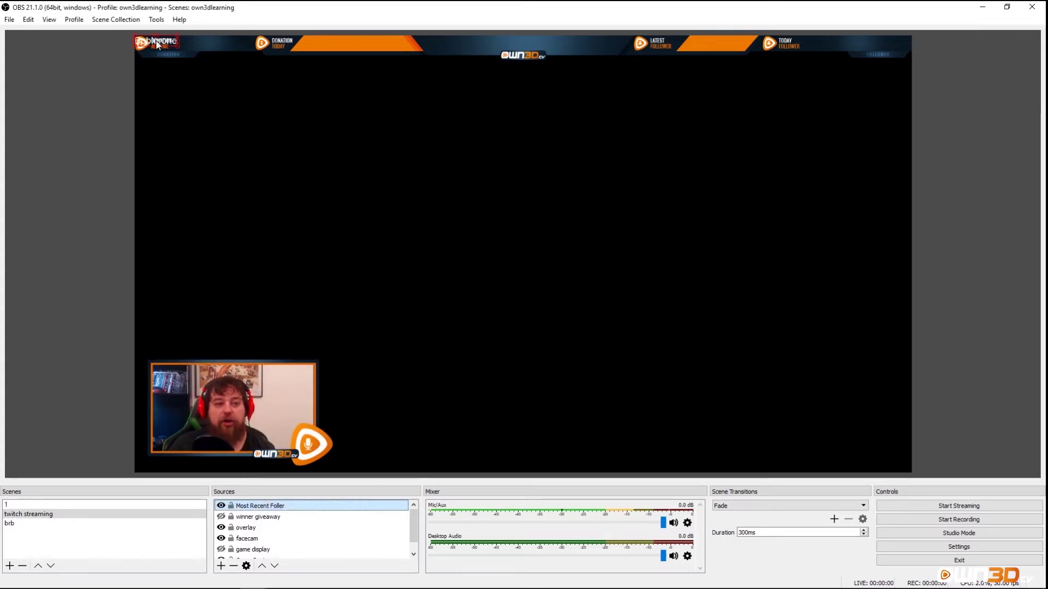
pyautogui.moveTo(157, 44); pyautogui.dragTo(566, 173)
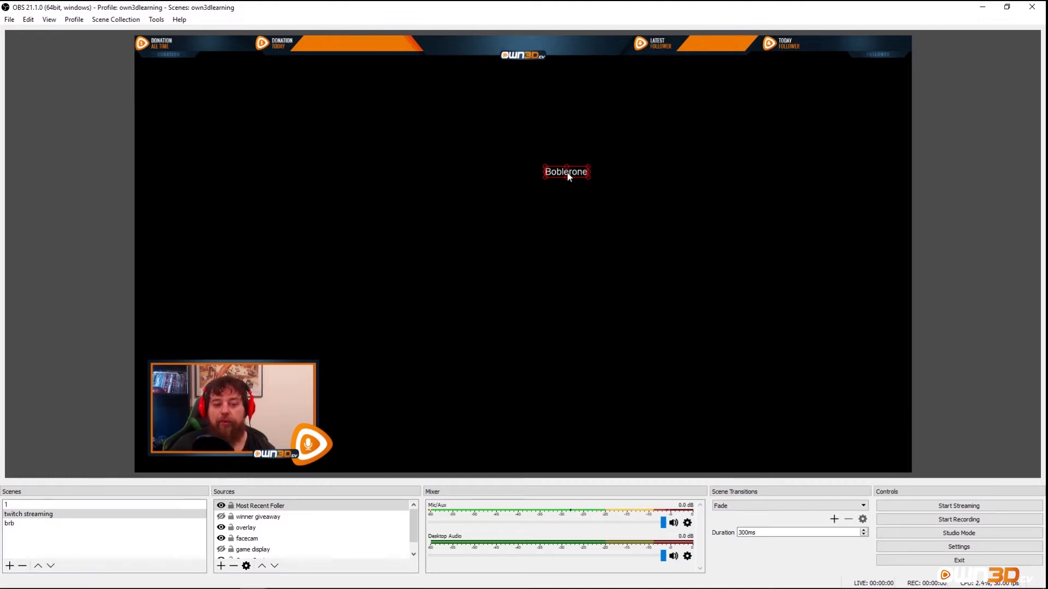
pyautogui.moveTo(567, 172); pyautogui.dragTo(704, 121)
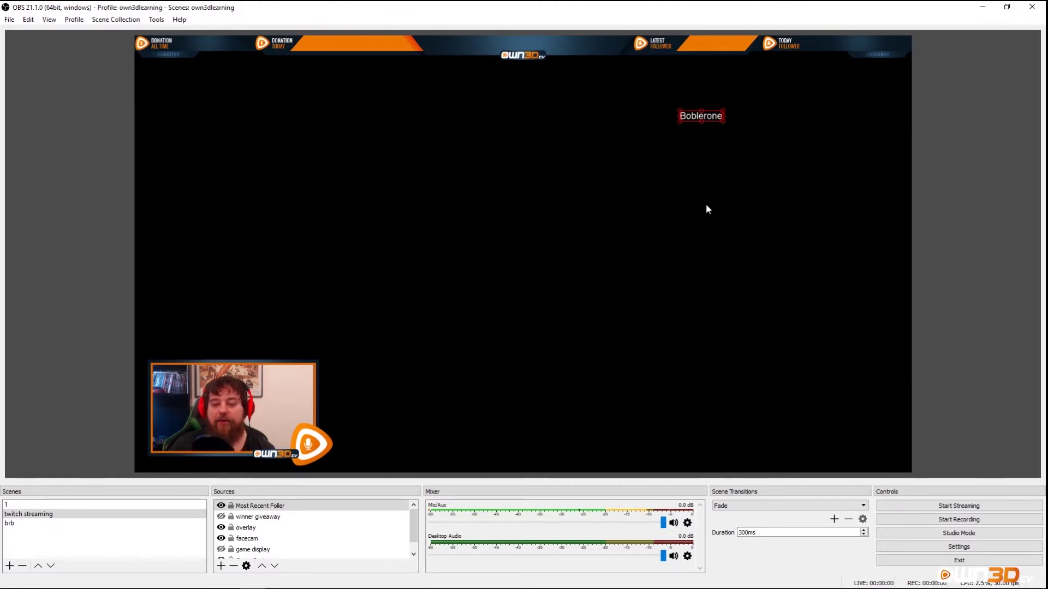
pyautogui.moveTo(713, 123); pyautogui.dragTo(746, 50)
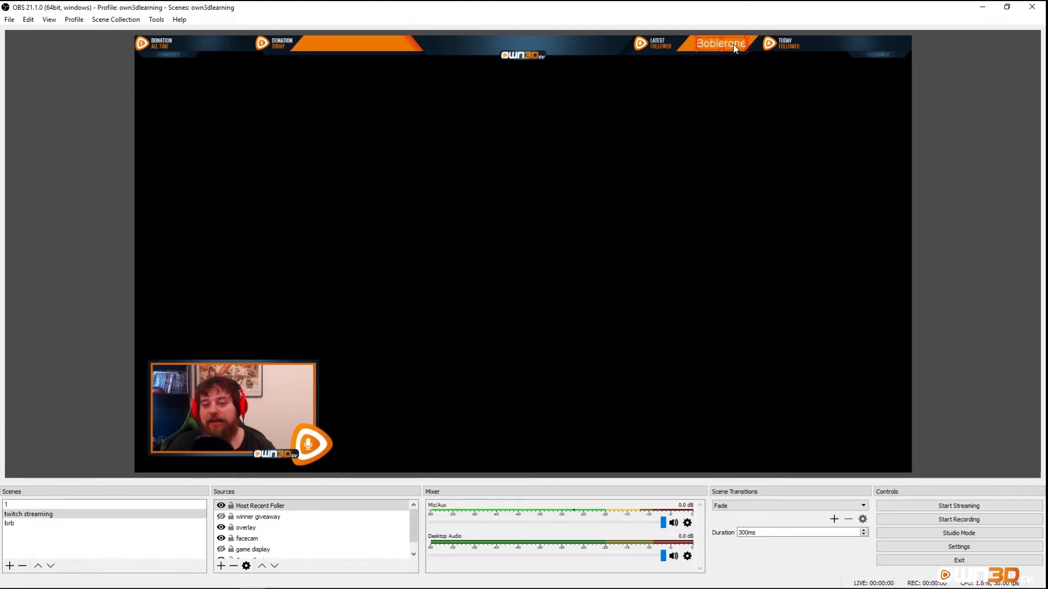
pyautogui.moveTo(734, 48); pyautogui.dragTo(733, 47)
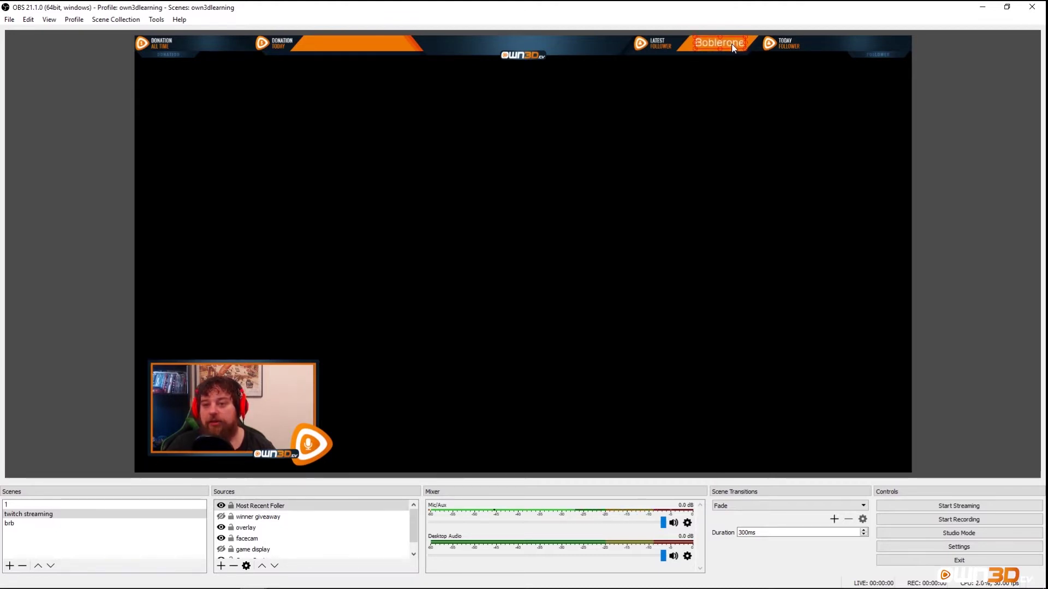
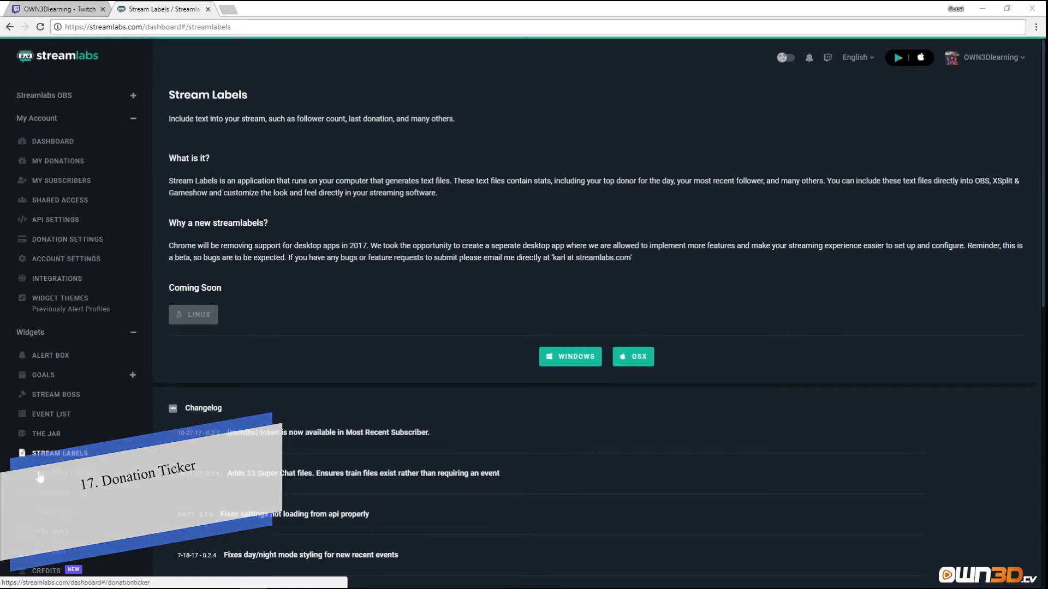
# Open the Donation Ticker widget from the sidebar and scroll down to its settings.
pyautogui.click(63, 473)
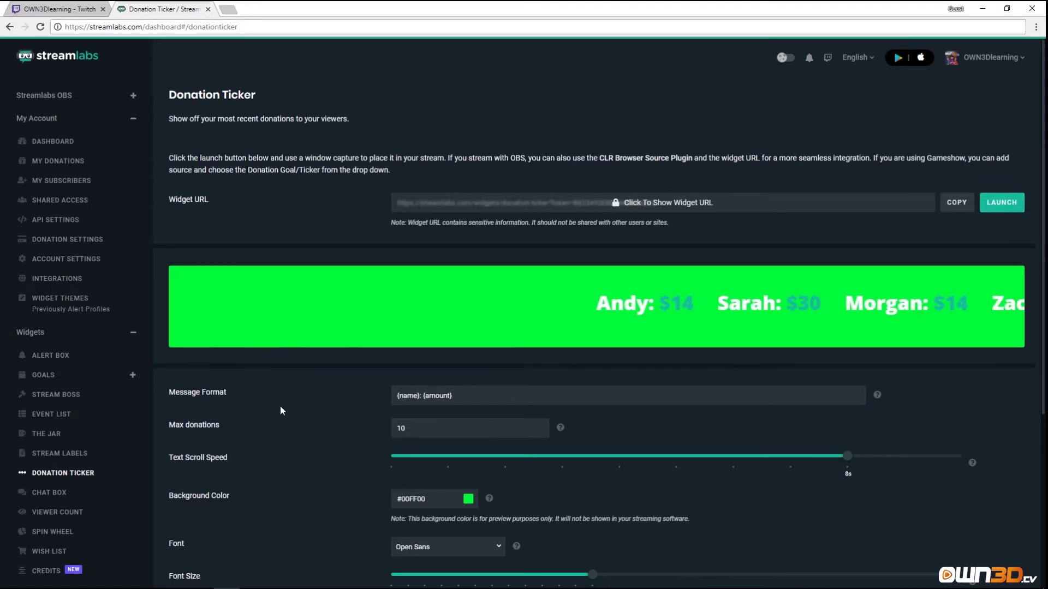
pyautogui.scroll(-2, 279, 405)
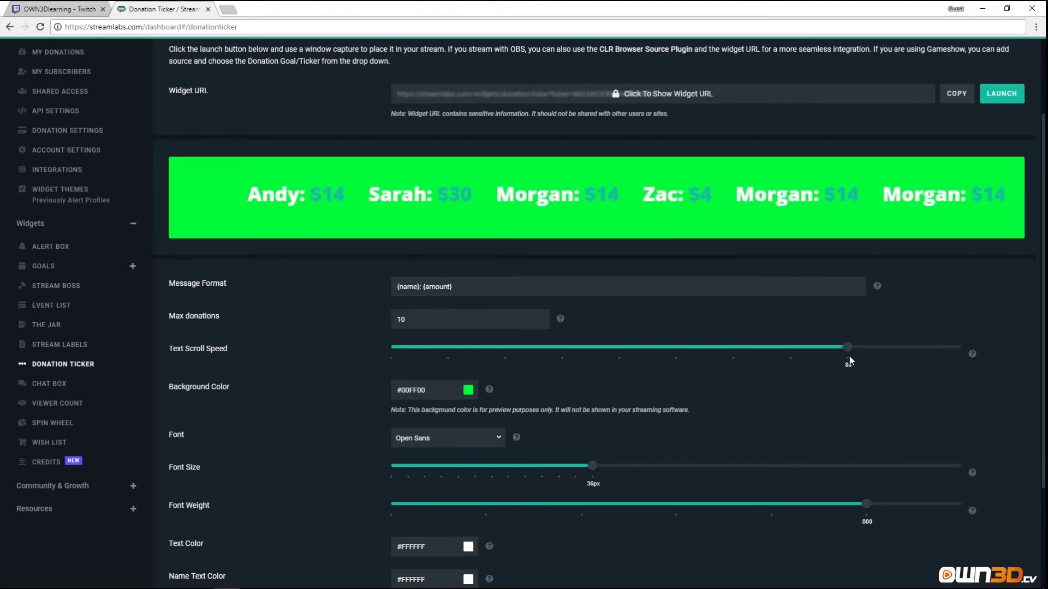
# Set Max donations to 5 and the Text Scroll Speed slider to 5s.
pyautogui.moveTo(409, 320); pyautogui.dragTo(385, 326)
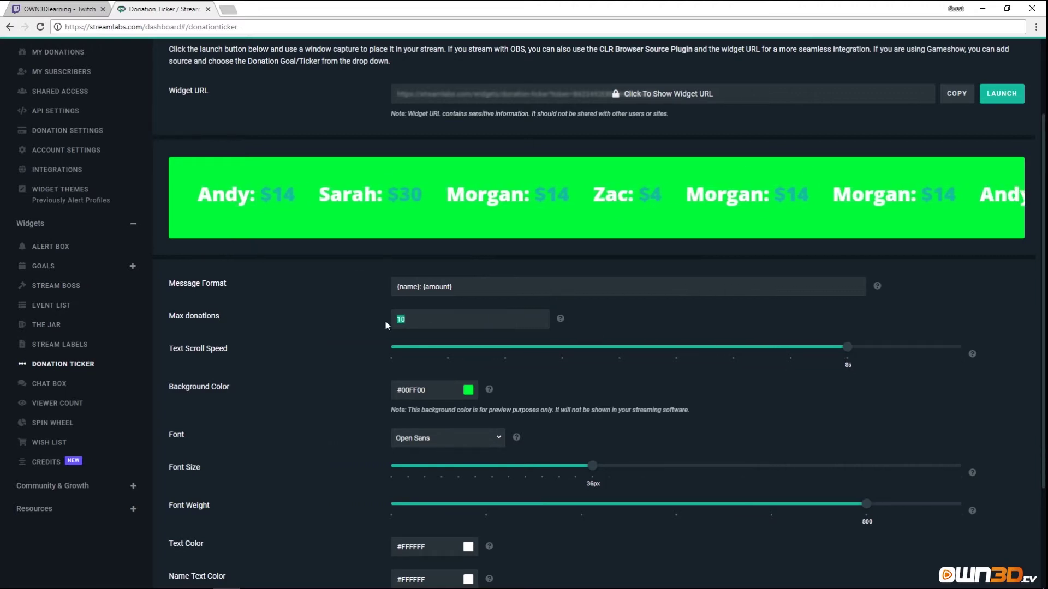
pyautogui.write('5')
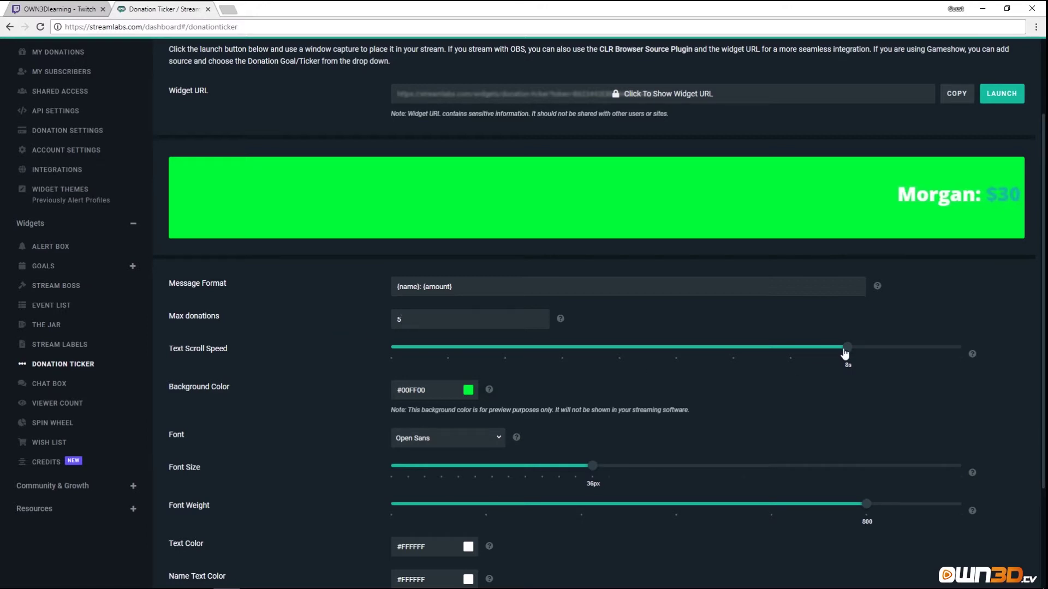
pyautogui.moveTo(799, 351); pyautogui.dragTo(907, 351)
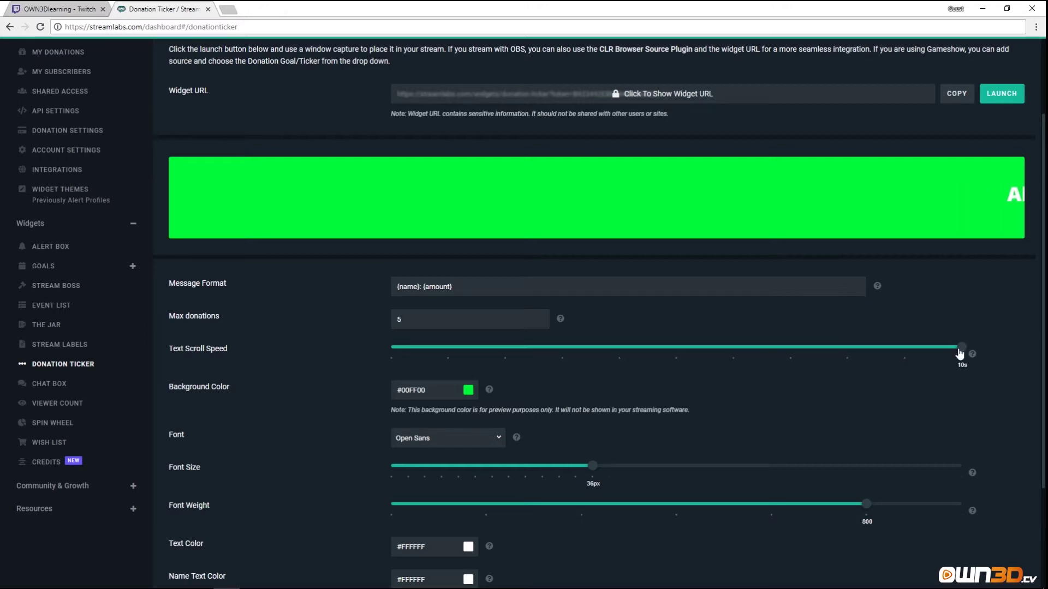
pyautogui.moveTo(961, 347); pyautogui.dragTo(594, 348)
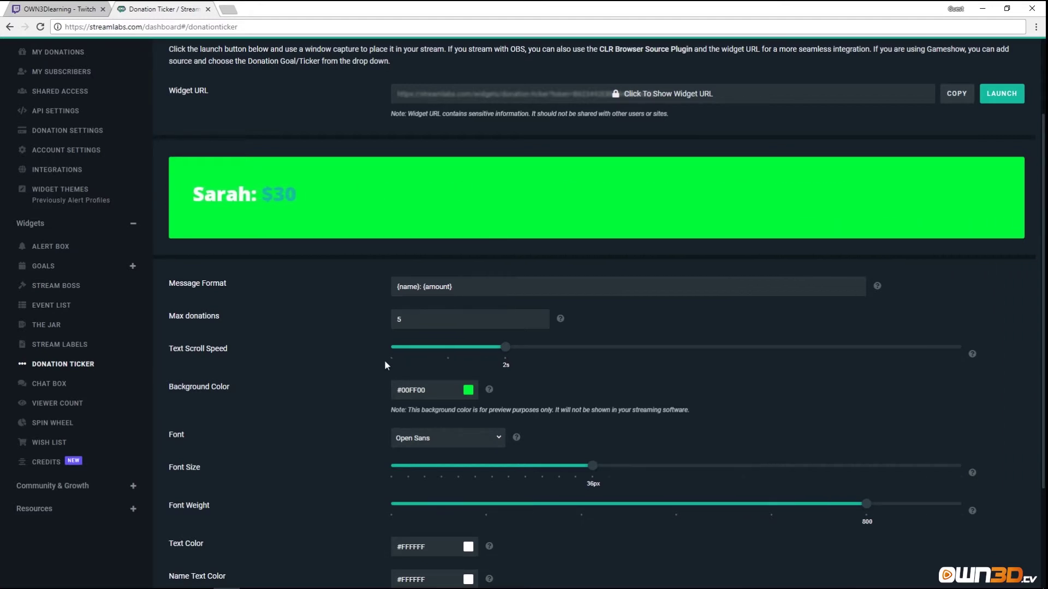
pyautogui.moveTo(547, 353); pyautogui.dragTo(650, 354)
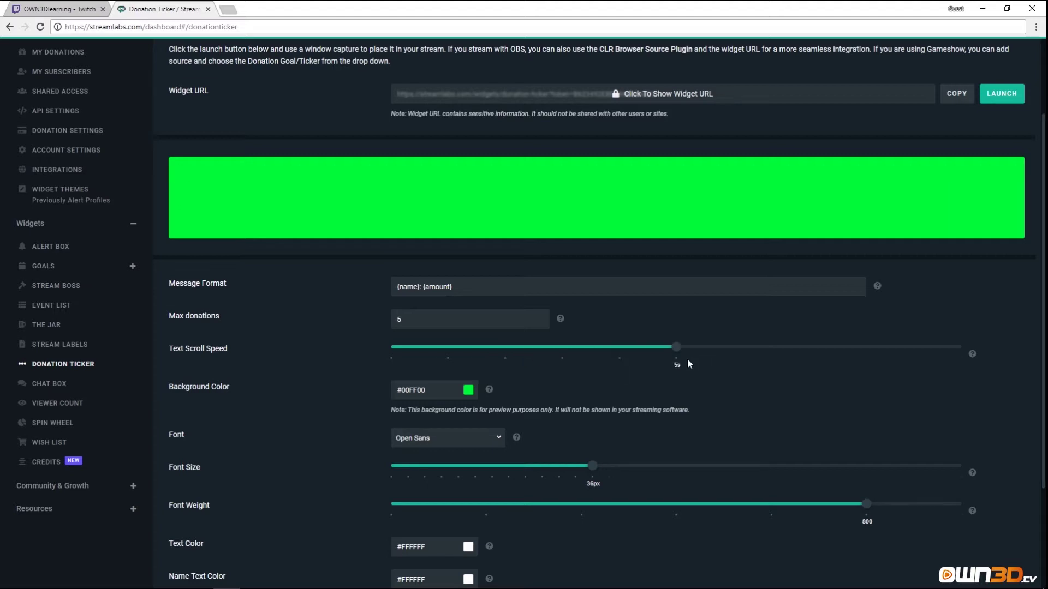
# Save the Donation Ticker settings.
pyautogui.scroll(-2, 341, 398)
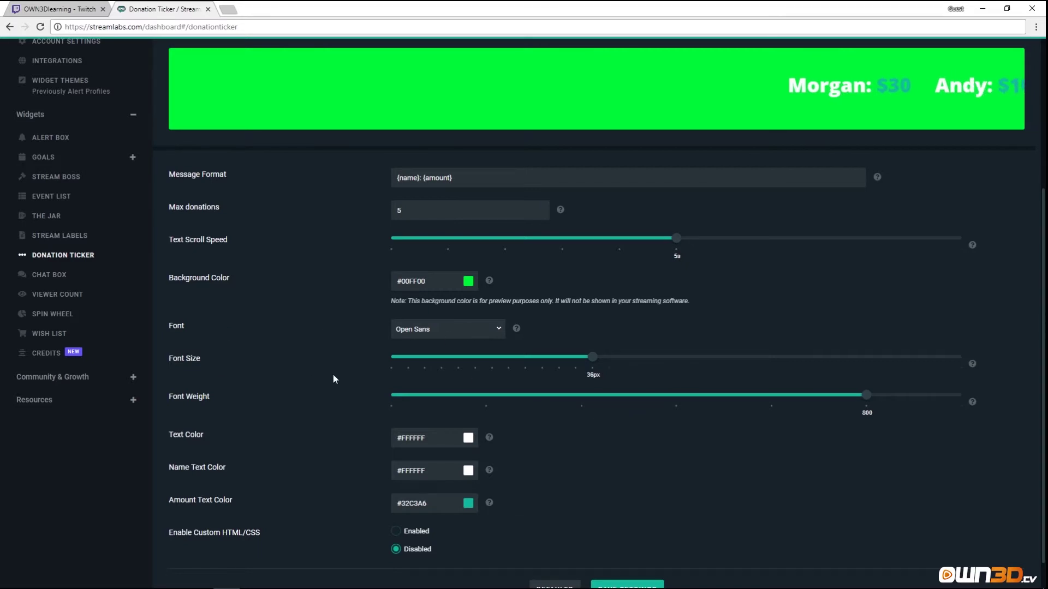
pyautogui.scroll(-1, 316, 444)
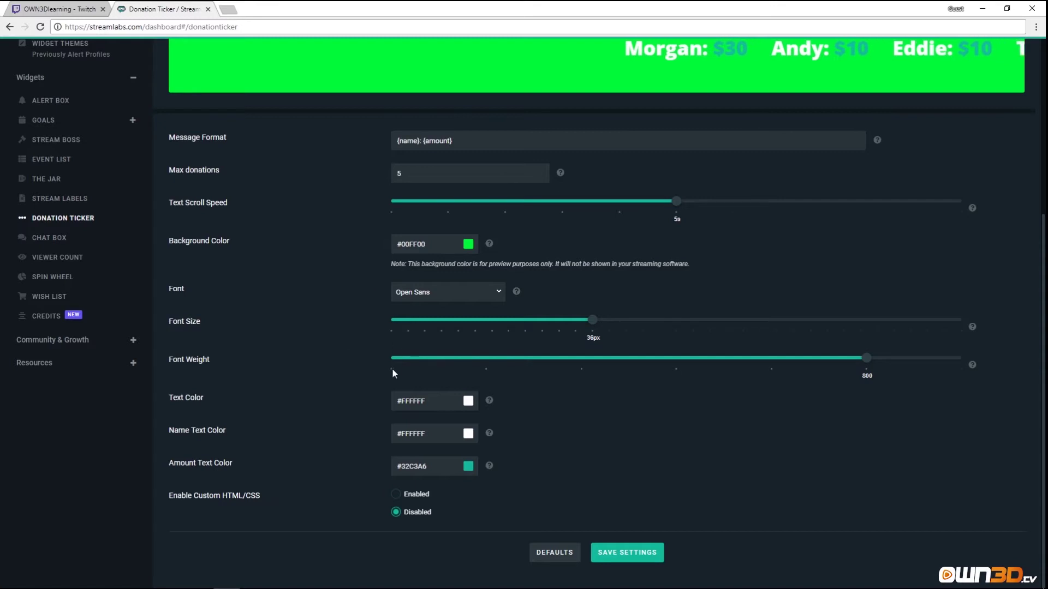
pyautogui.scroll(4, 392, 368)
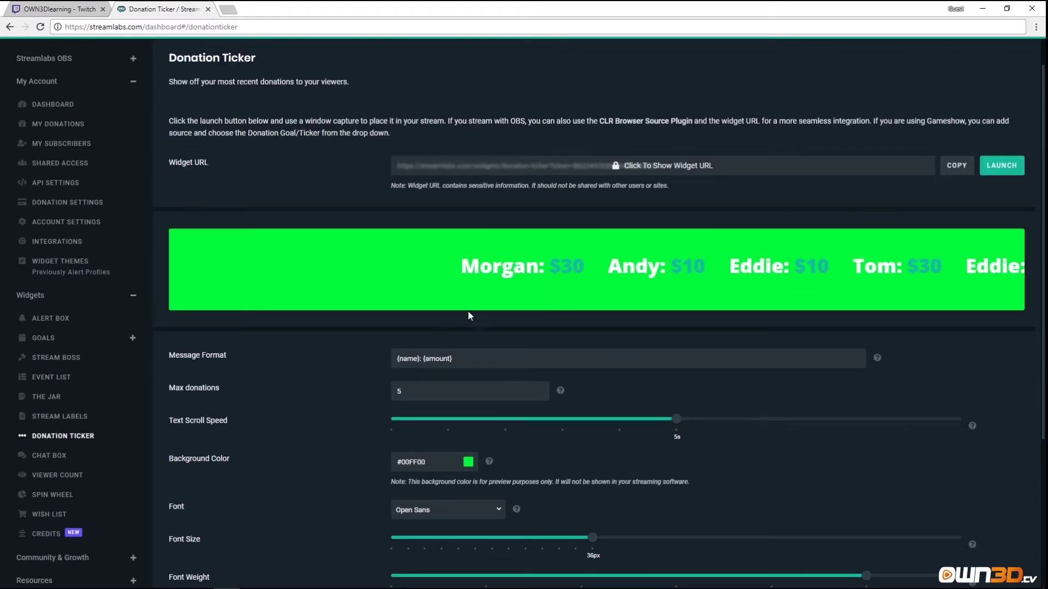
pyautogui.scroll(-2, 289, 410)
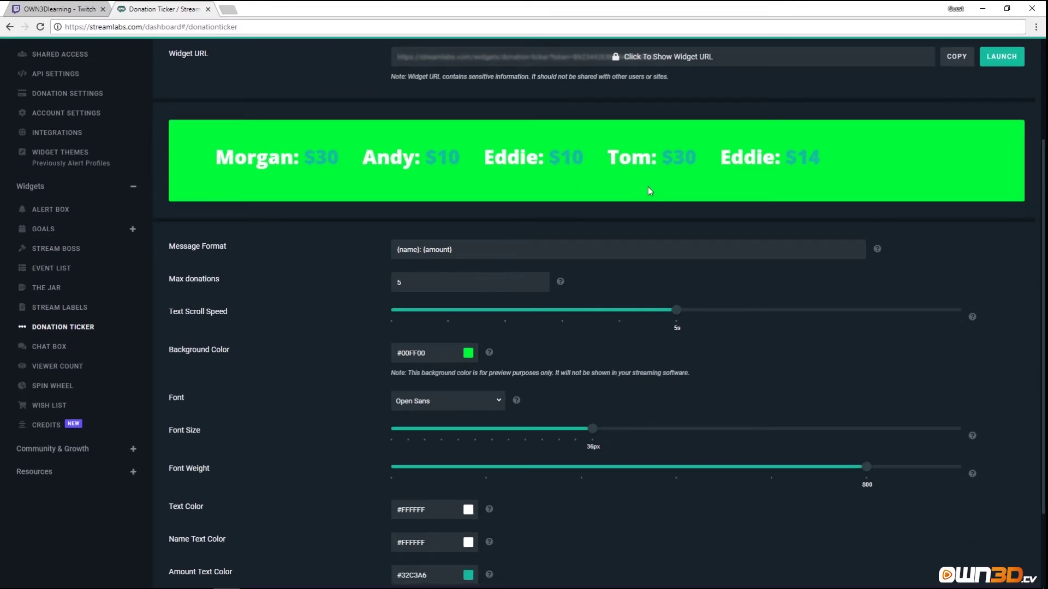
pyautogui.scroll(-2, 362, 493)
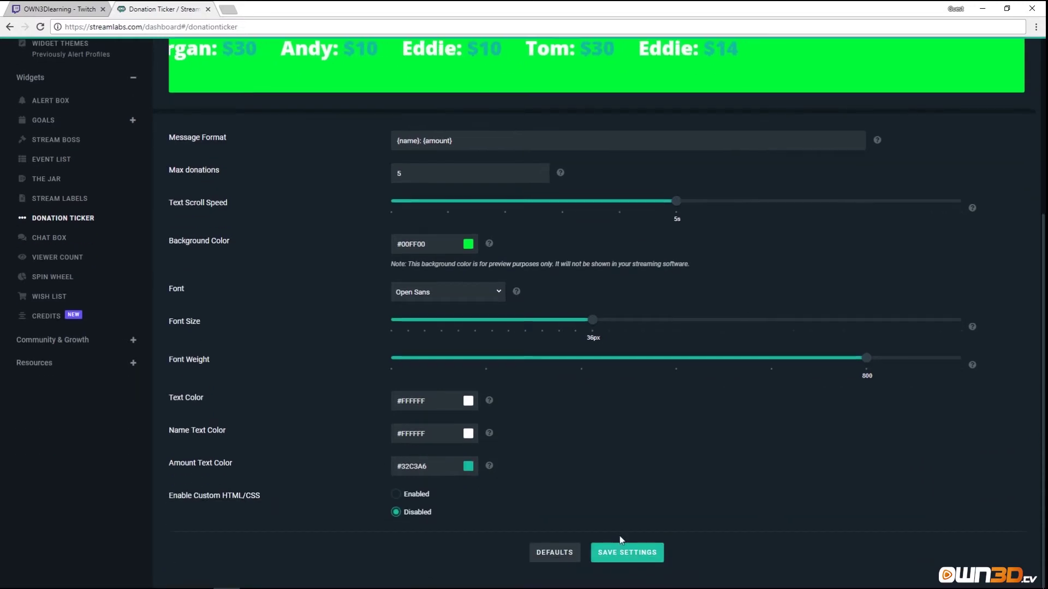
pyautogui.click(629, 553)
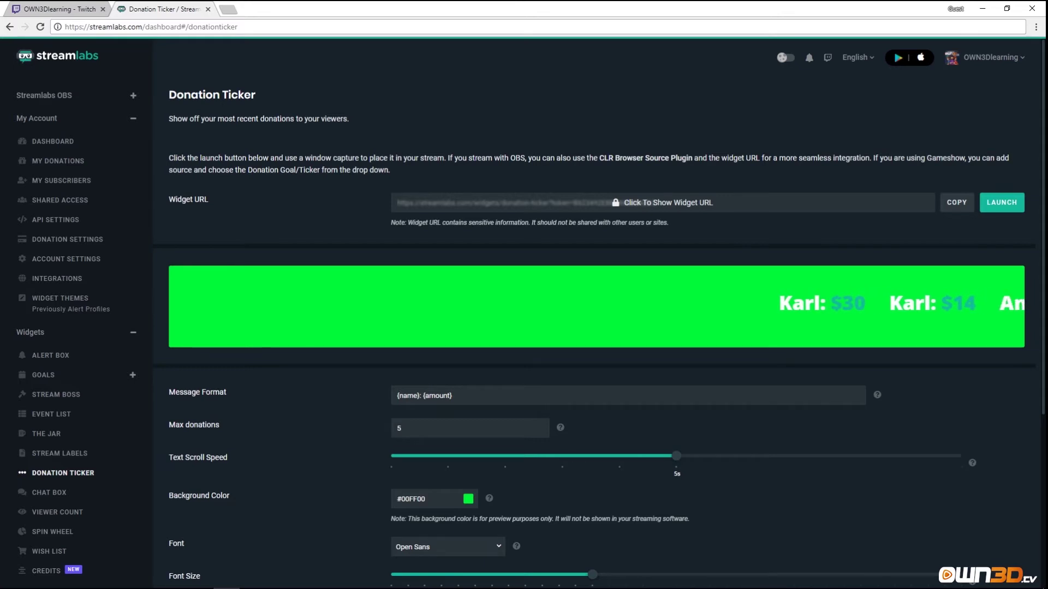
pyautogui.scroll(-5, 51, 428)
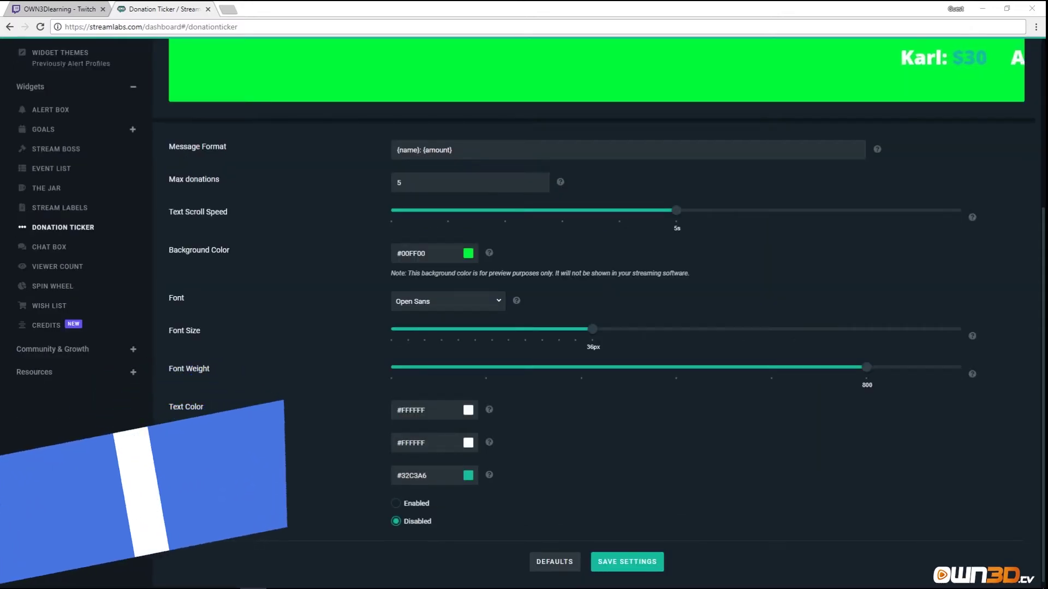
# Open the Chat Box widget and return to the top of its page.
pyautogui.click(62, 250)
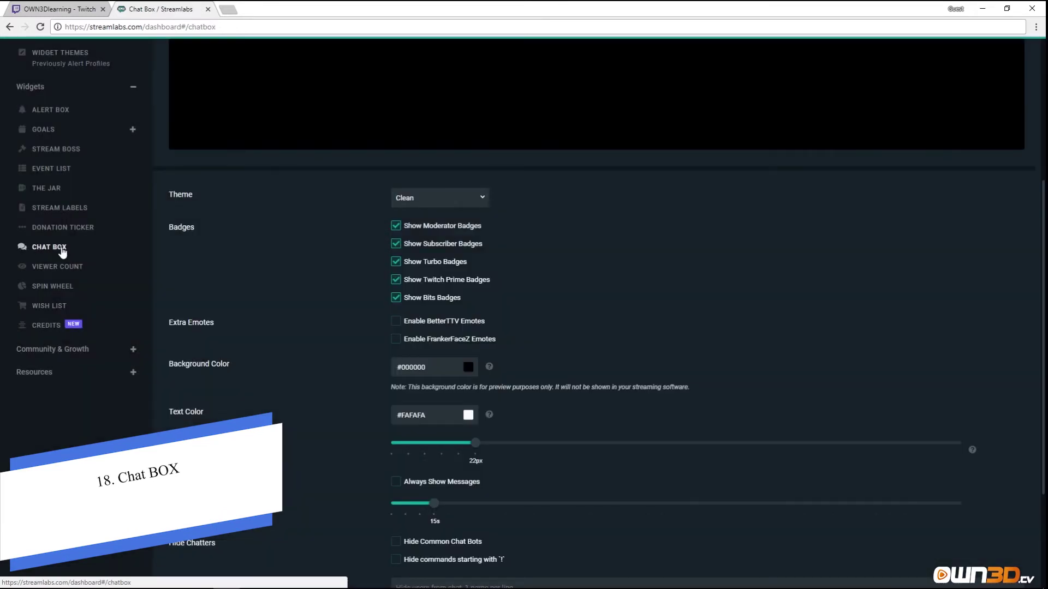
pyautogui.scroll(5, 294, 297)
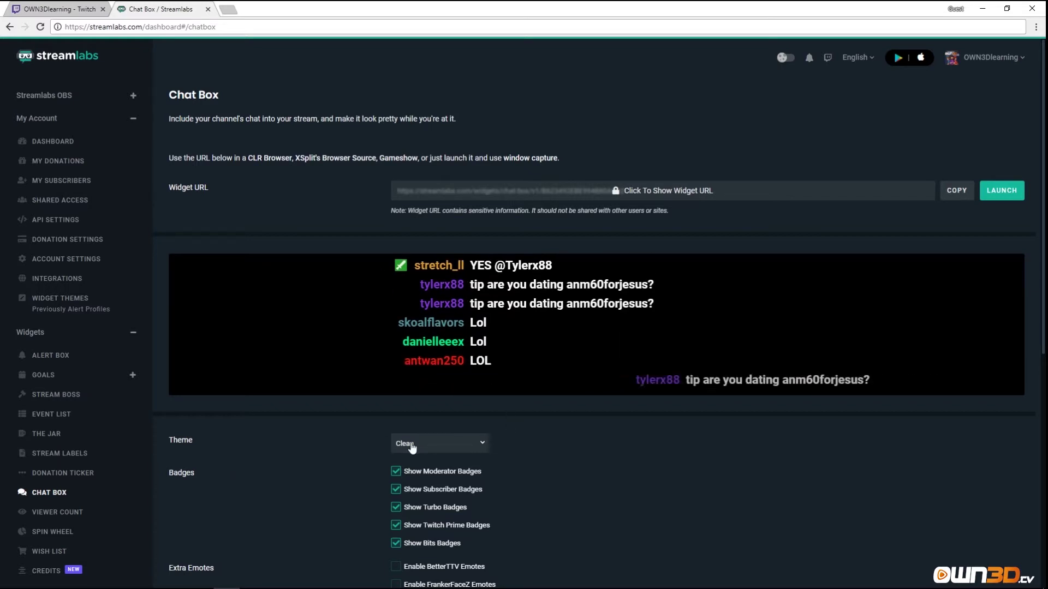
# Try the Boxed theme, settle on the Twitch theme, and turn off Show Moderator Badges.
pyautogui.click(458, 448)
pyautogui.click(424, 513)
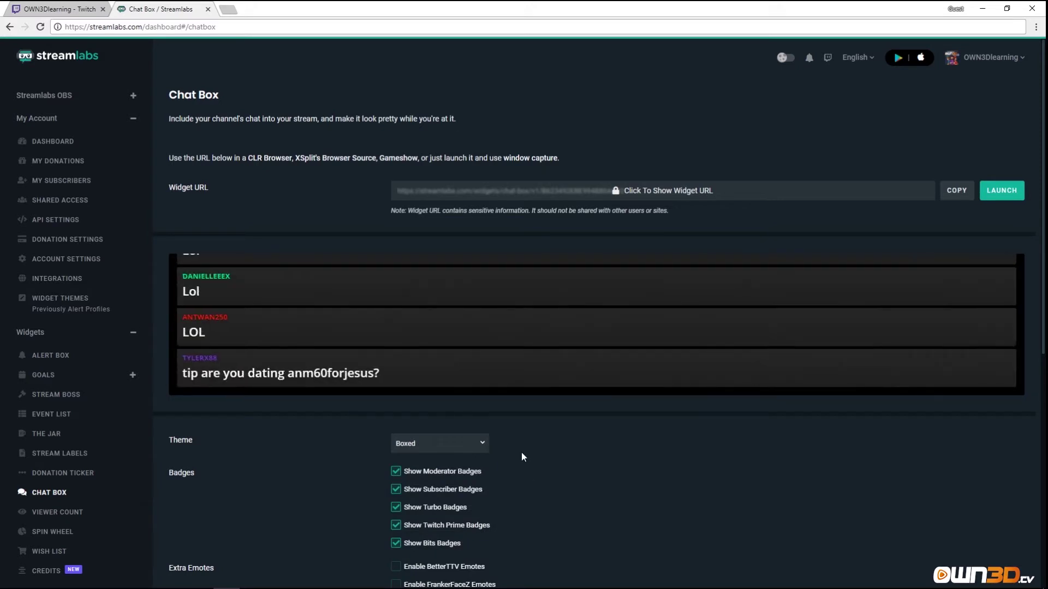
pyautogui.click(461, 455)
pyautogui.click(413, 381)
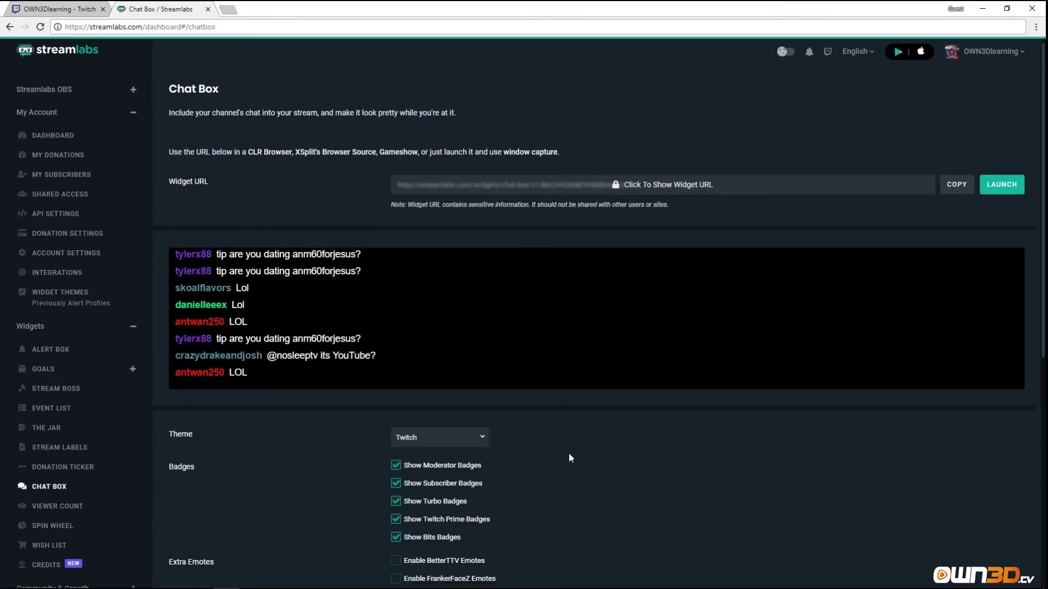
pyautogui.scroll(-3, 246, 411)
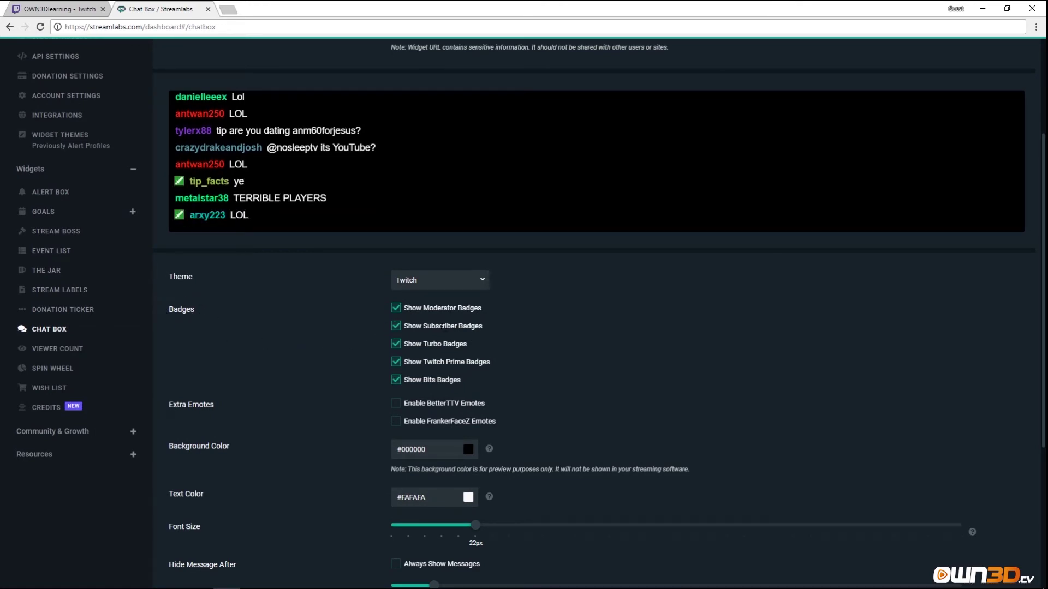
pyautogui.click(397, 309)
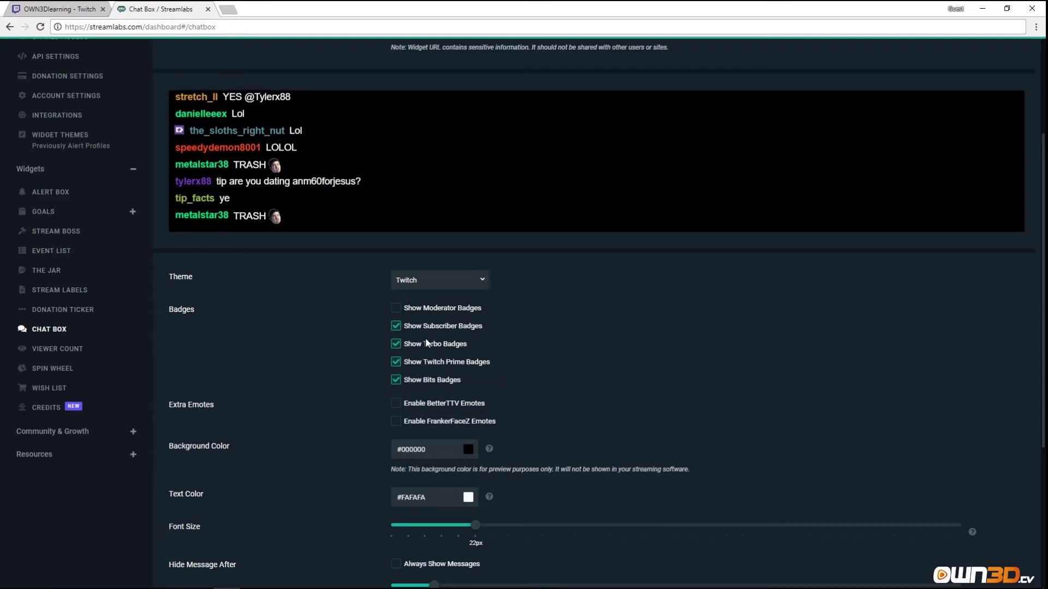
# Enable BetterTTV and FrankerFaceZ emotes in the chat box.
pyautogui.click(395, 404)
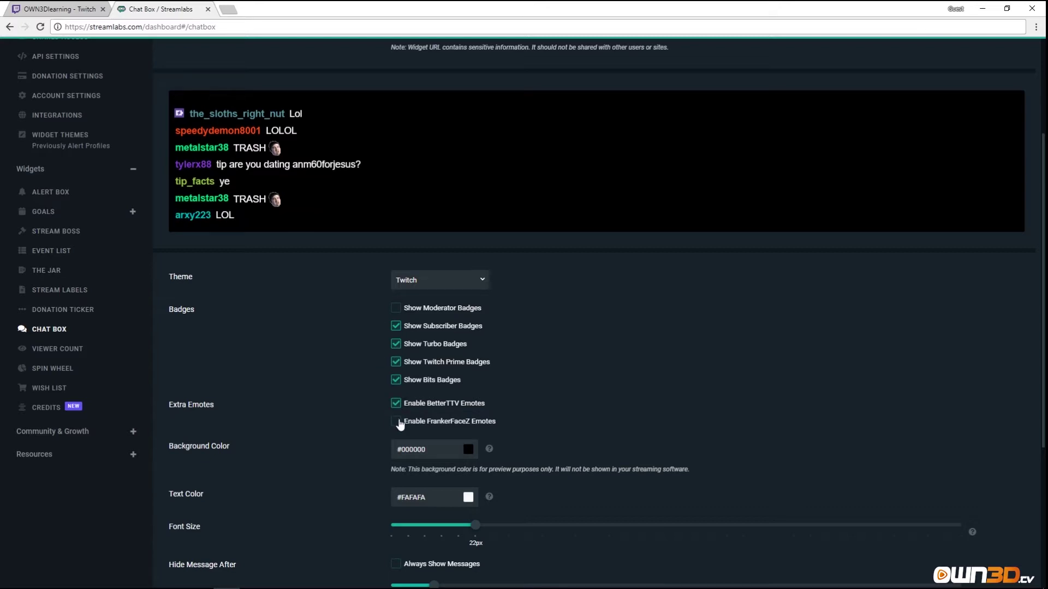
pyautogui.click(396, 421)
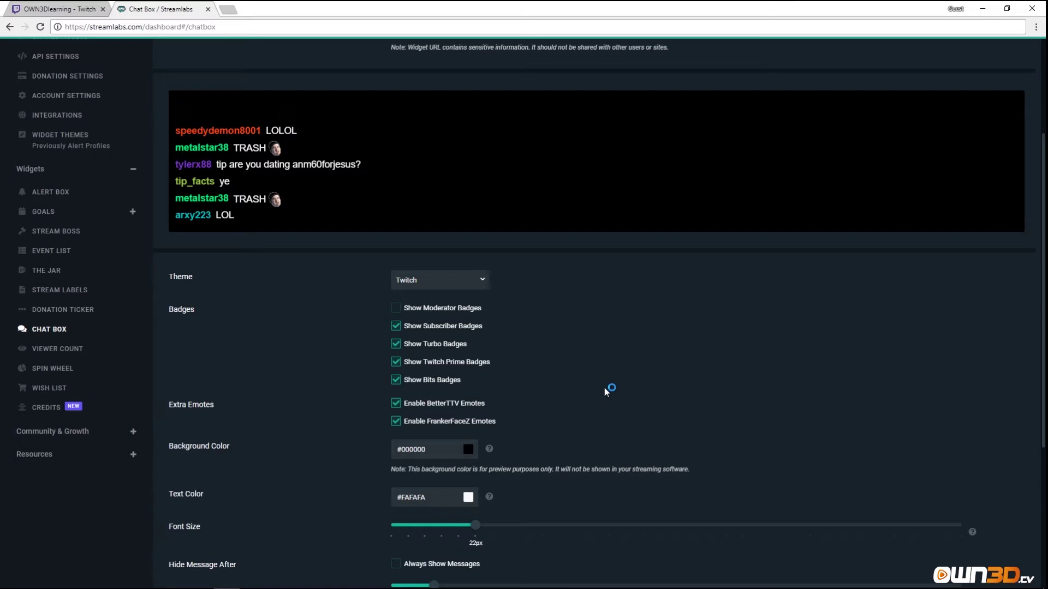
pyautogui.scroll(-2, 533, 397)
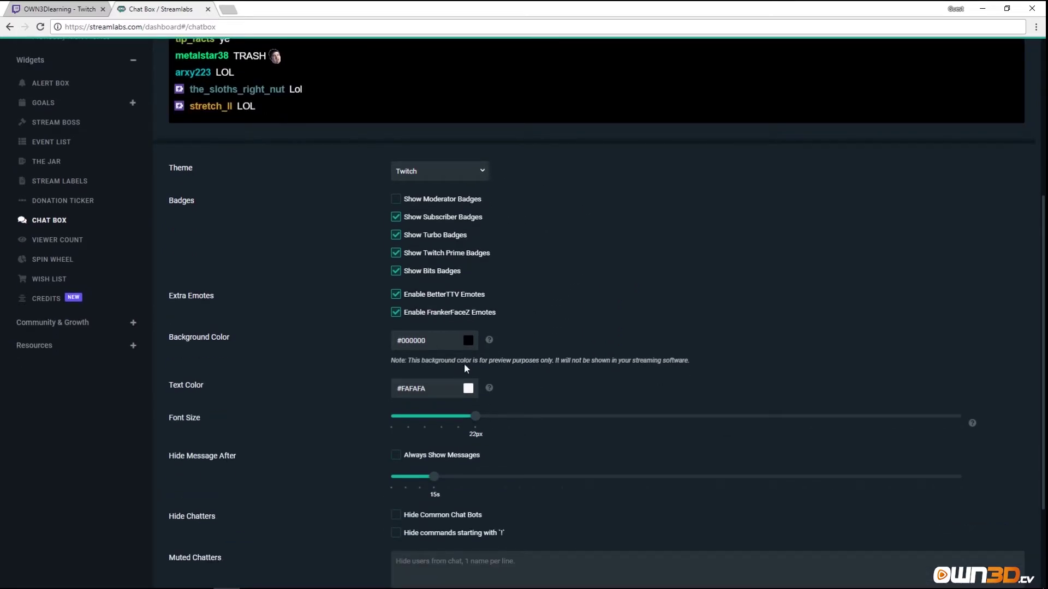
# Raise the chat box font size to 30px.
pyautogui.moveTo(451, 360); pyautogui.dragTo(666, 360)
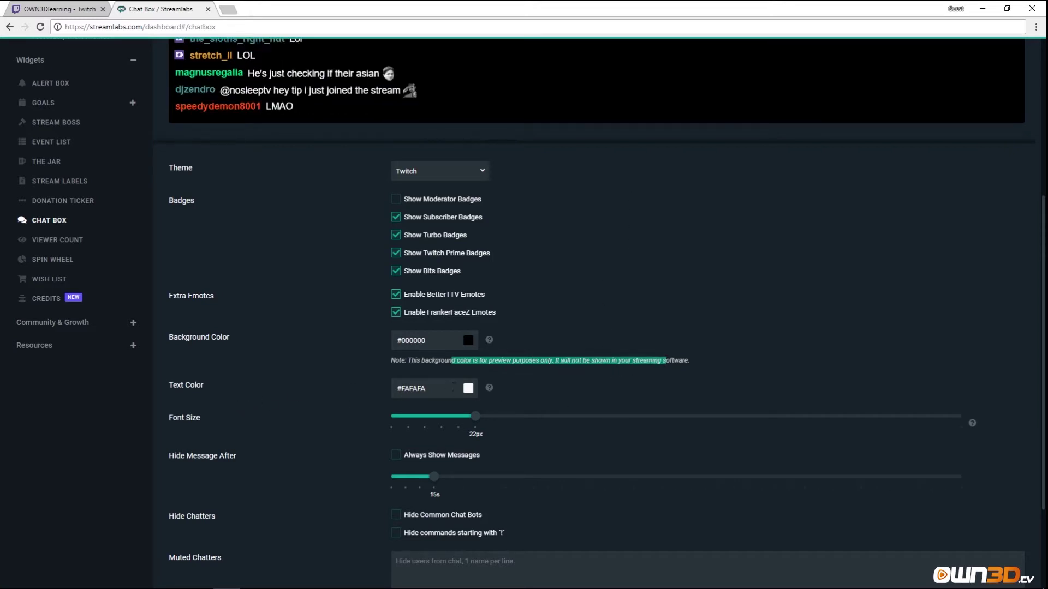
pyautogui.click(489, 422)
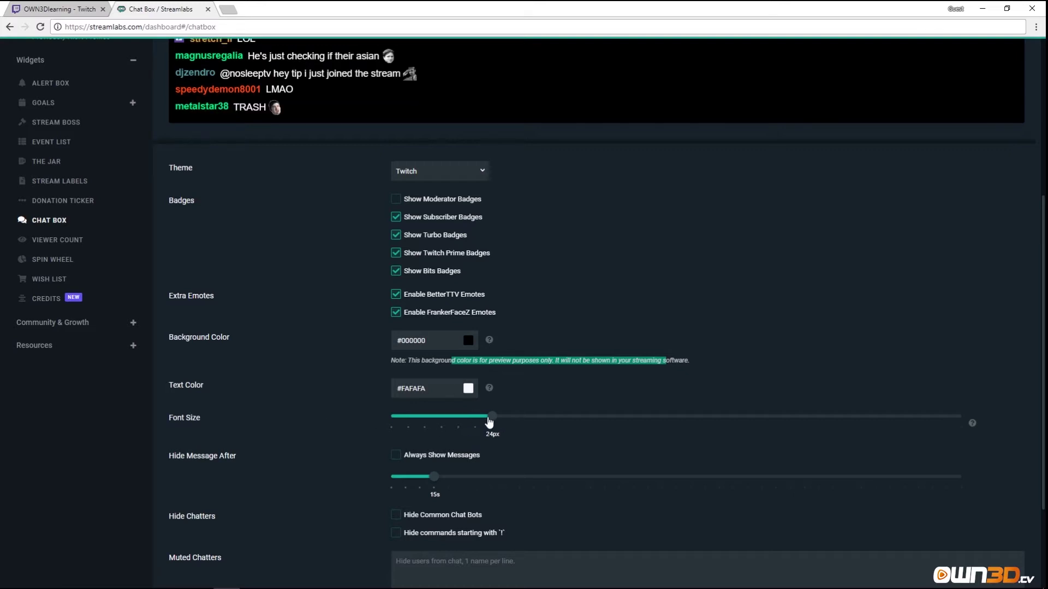
pyautogui.moveTo(489, 422); pyautogui.dragTo(537, 418)
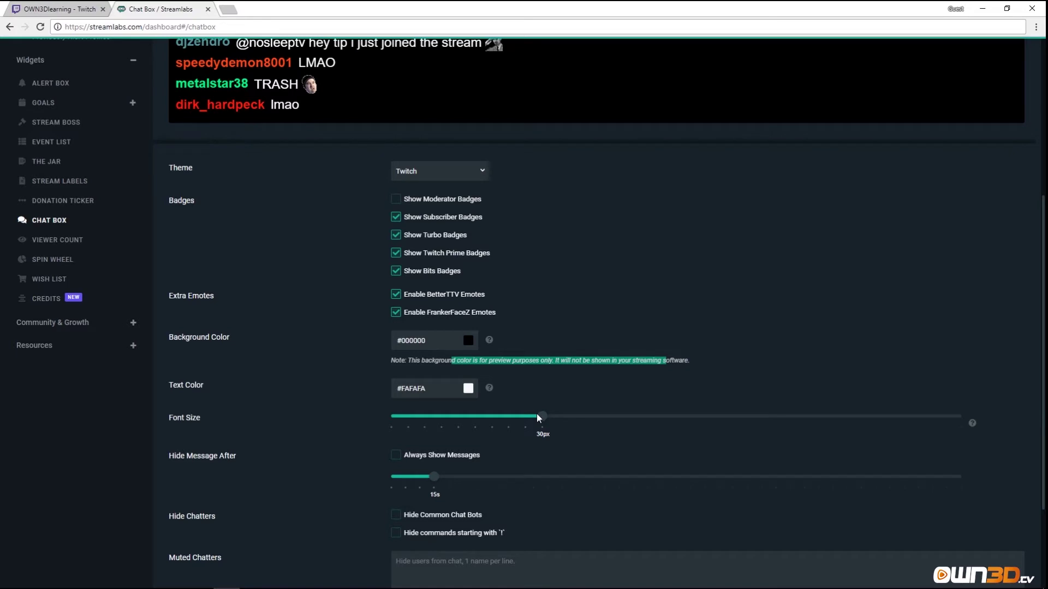
pyautogui.scroll(-2, 285, 425)
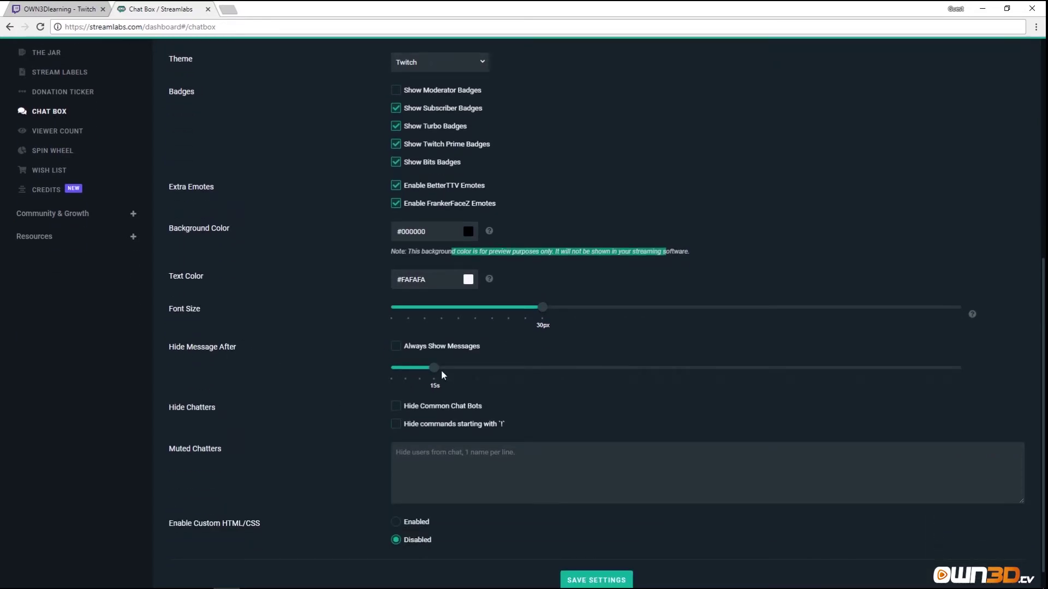
pyautogui.scroll(5, 295, 382)
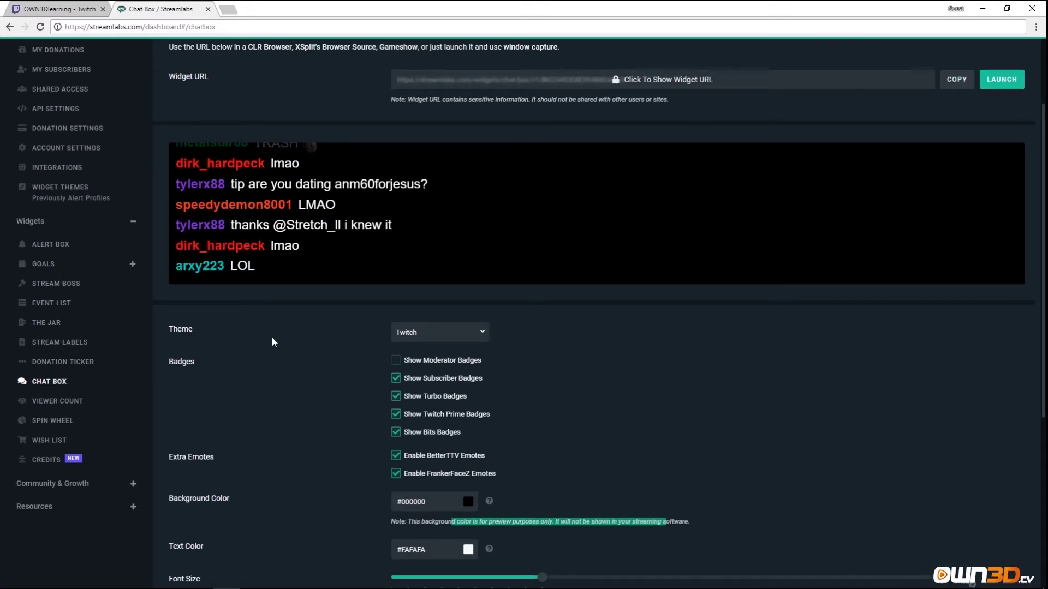
# Type a chatter's username into the Muted Chatters field to hide their messages.
pyautogui.scroll(-5, 349, 457)
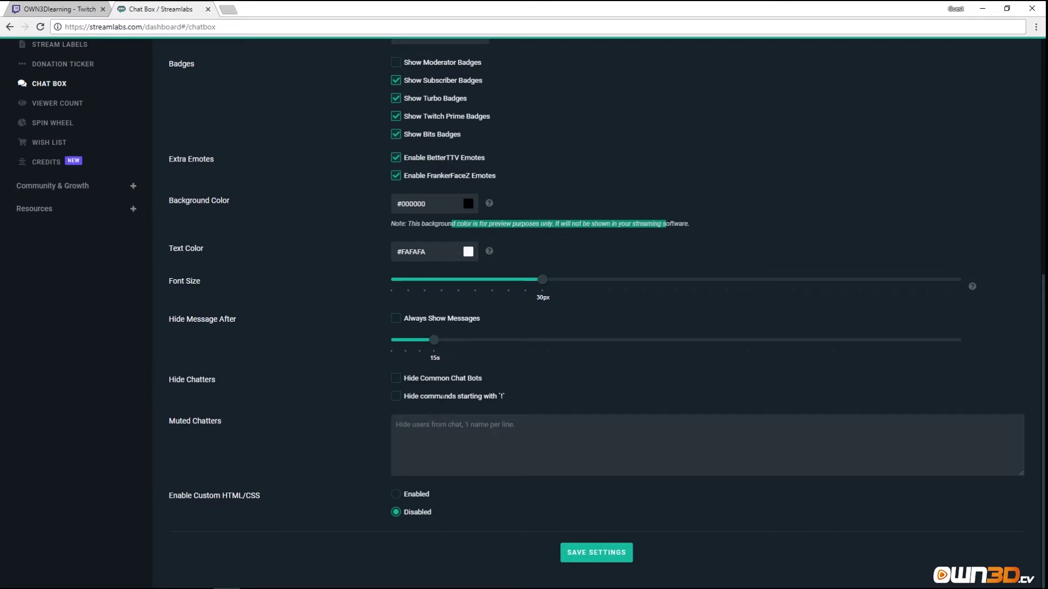
pyautogui.doubleClick(502, 397)
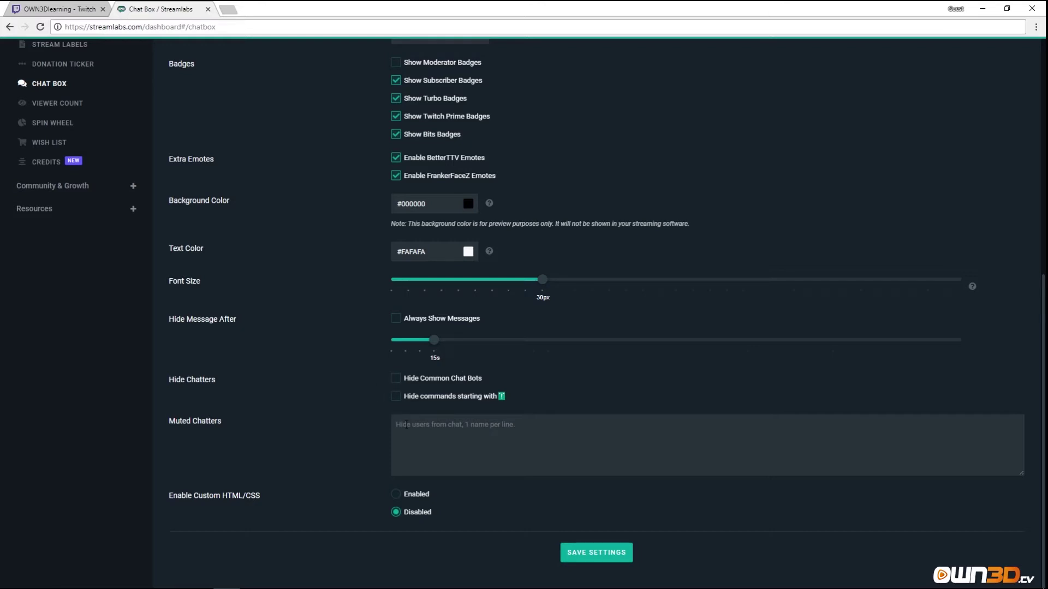
pyautogui.moveTo(175, 424); pyautogui.dragTo(247, 421)
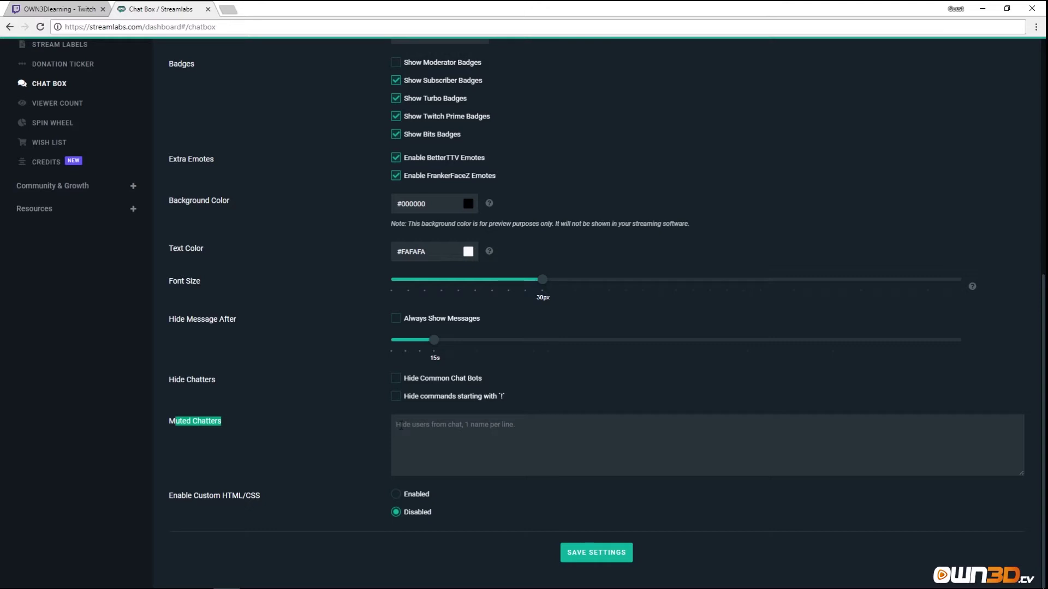
pyautogui.click(400, 425)
pyautogui.write('Memelord 1')
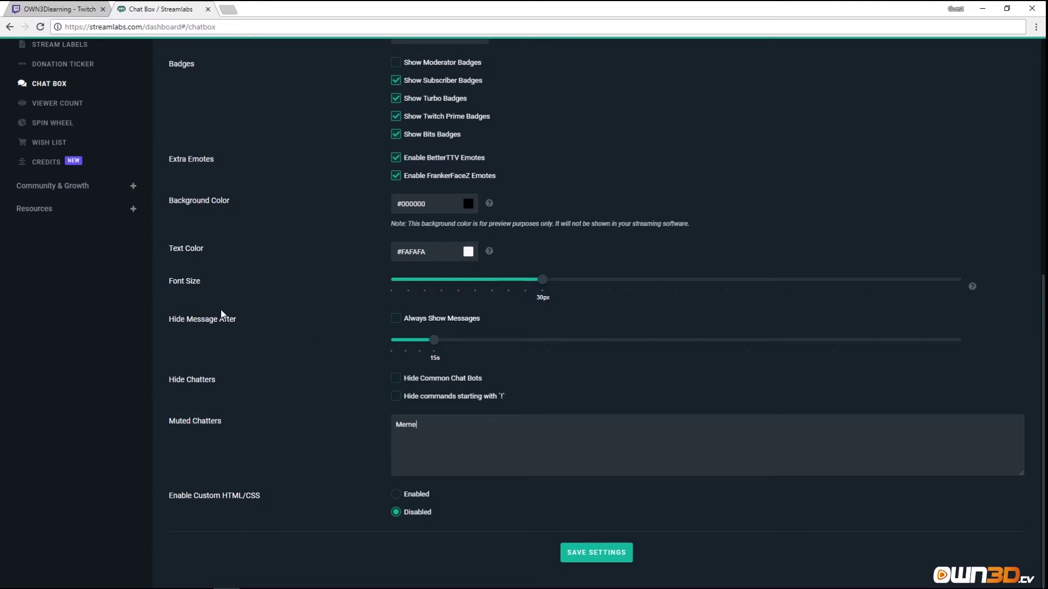
pyautogui.press('BackSpace')
pyautogui.write('123')
pyautogui.press('BackSpace')
pyautogui.press('BackSpace')
pyautogui.press('BackSpace')
pyautogui.press('BackSpace')
pyautogui.write('_1337')
pyautogui.scroll(6, 342, 463)
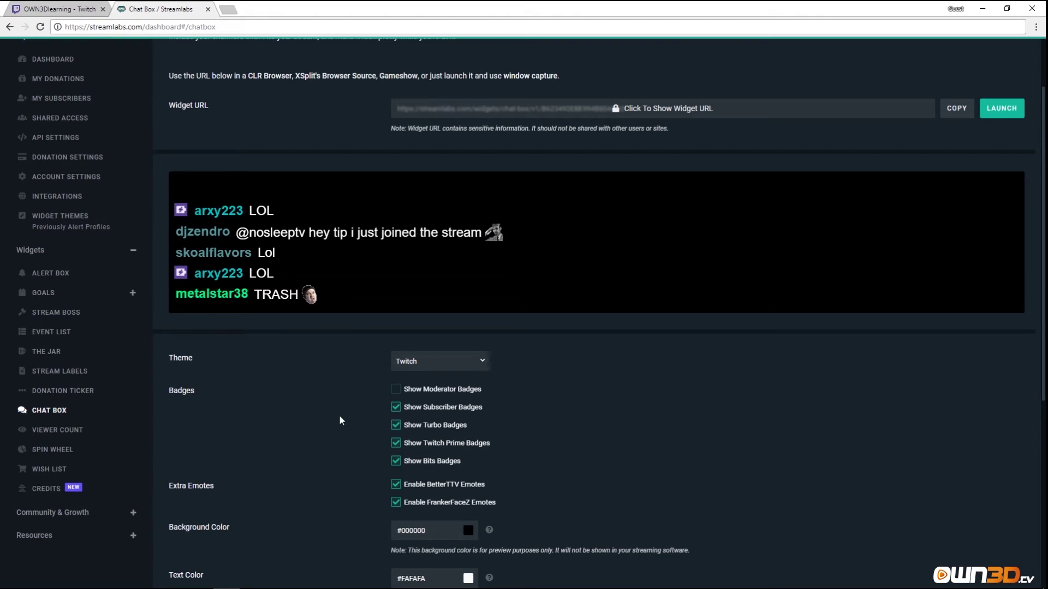
pyautogui.scroll(-6, 339, 421)
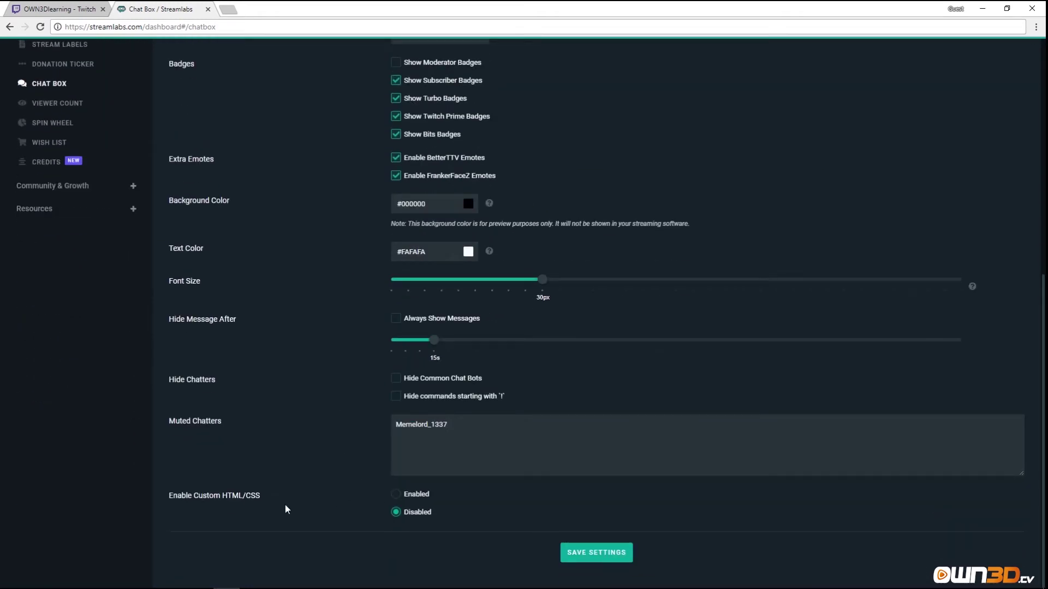
# Save the Chat Box settings and preview the widget in its Launch window.
pyautogui.click(605, 553)
pyautogui.scroll(8, 491, 491)
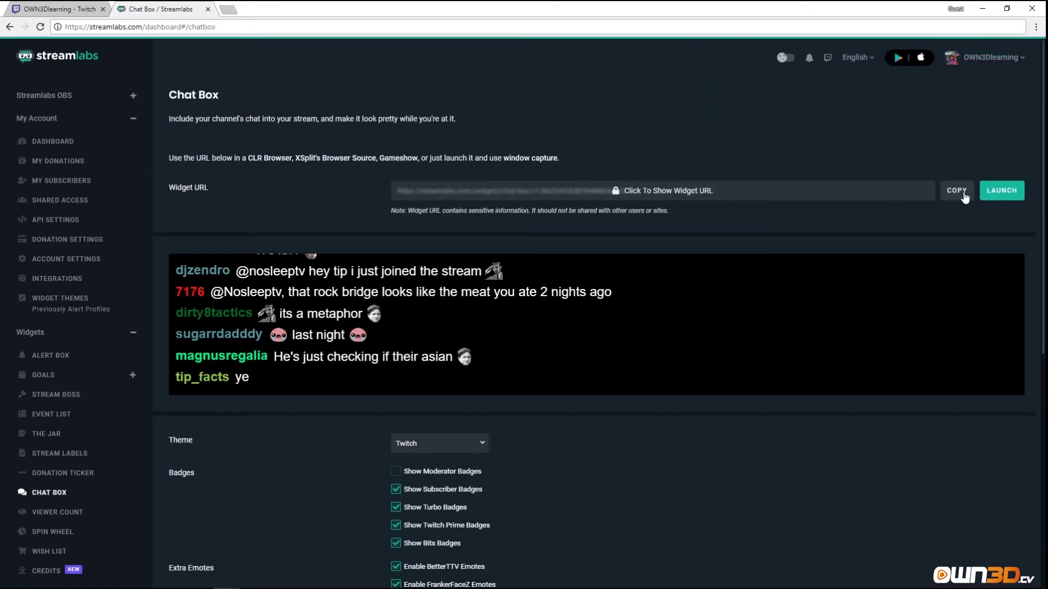
pyautogui.click(1002, 192)
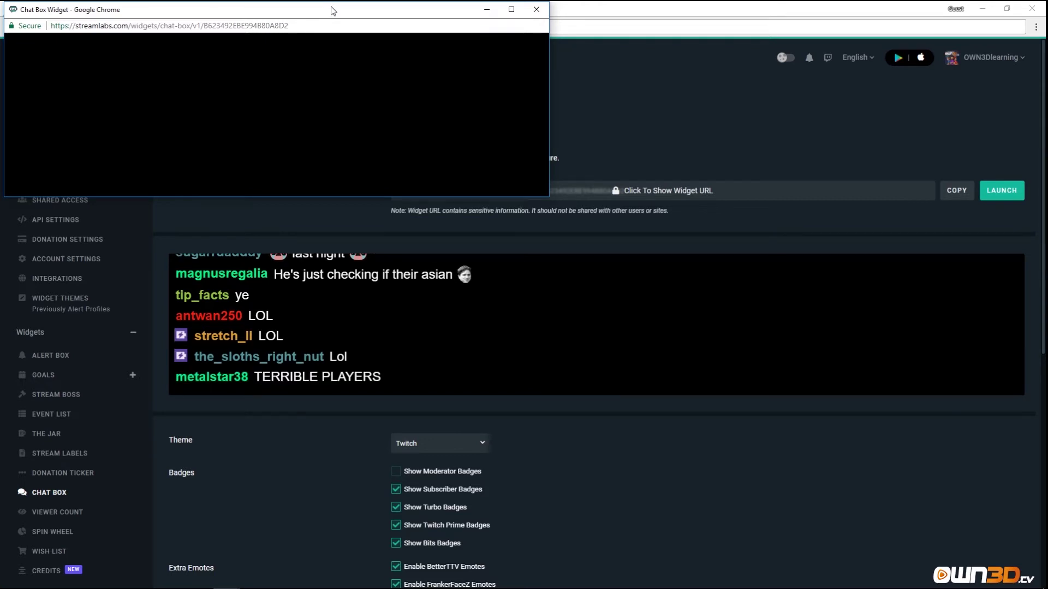
pyautogui.click(537, 9)
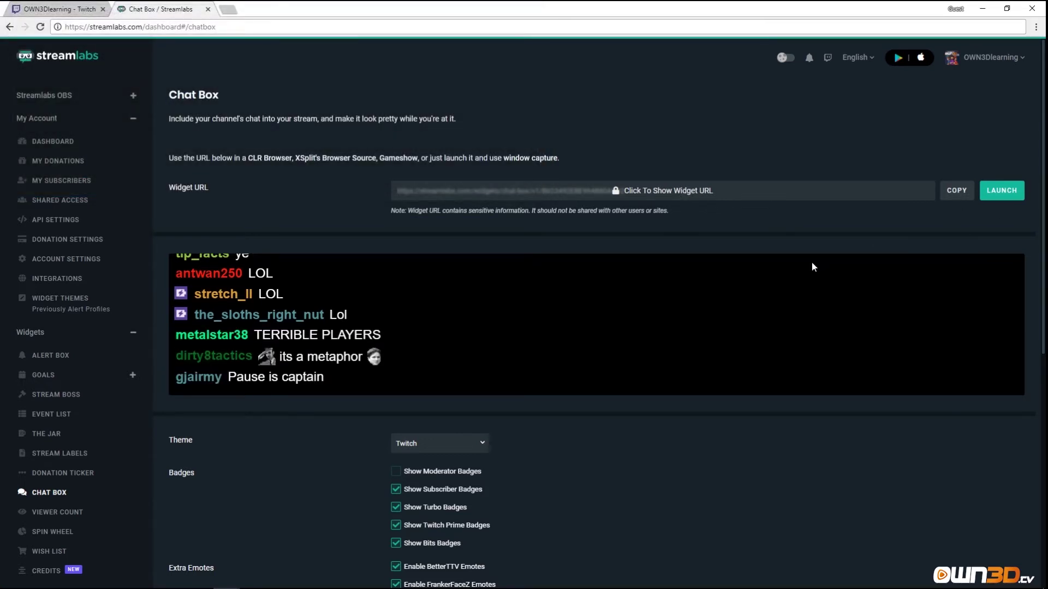
# Copy the chat widget URL and load it in a new browser tab.
pyautogui.scroll(-1, 924, 150)
pyautogui.scroll(1, 922, 146)
pyautogui.click(957, 191)
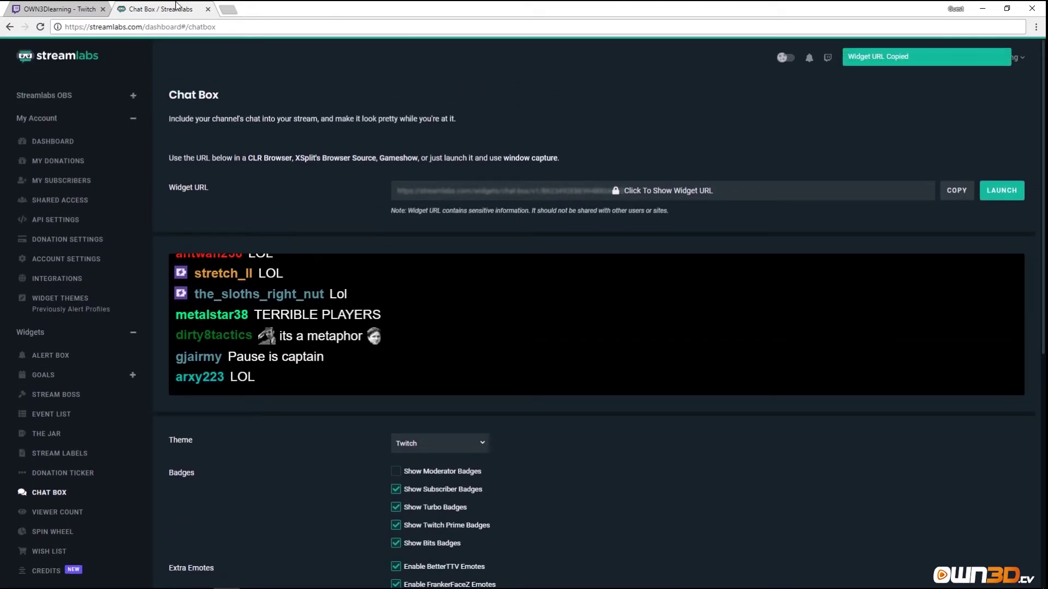
pyautogui.hotkey('ctrl', 't')
pyautogui.hotkey('ctrl', 'v')
pyautogui.press('Return')
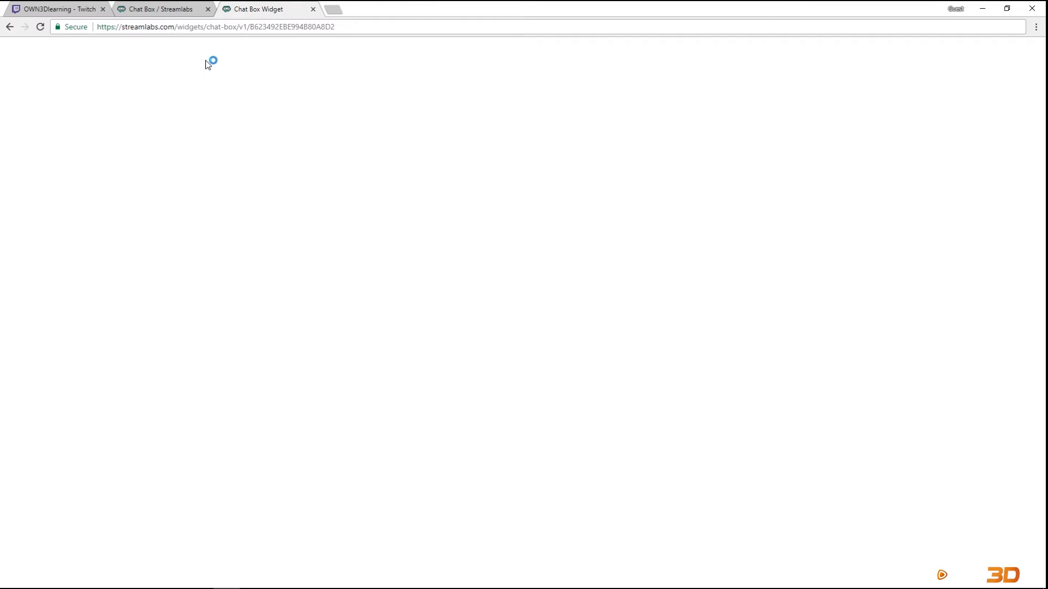
# On the Twitch channel page, show Stream Chat and dismiss the chat rules notice.
pyautogui.click(55, 9)
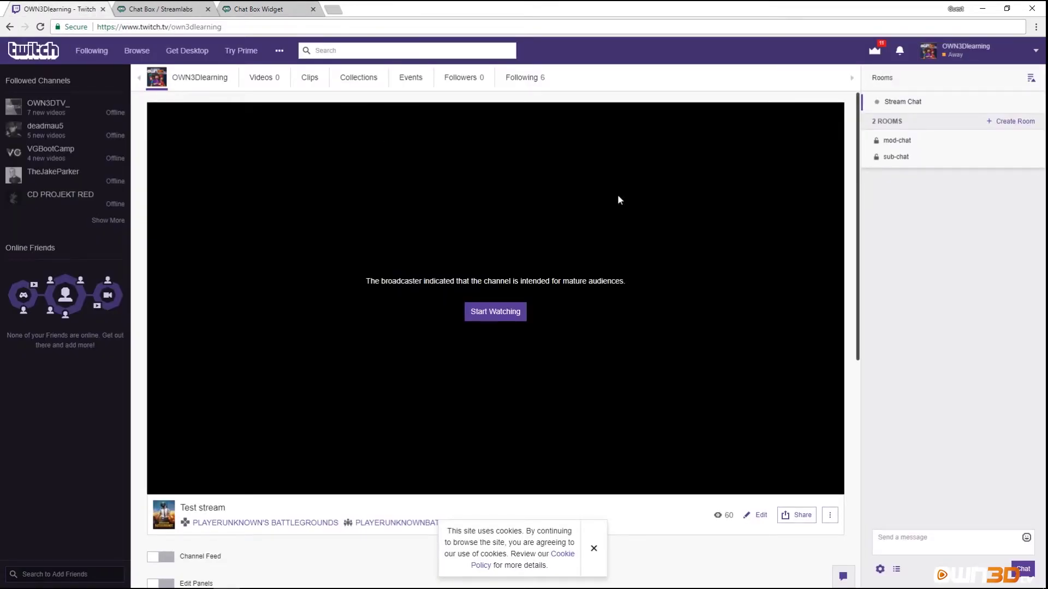
pyautogui.click(915, 537)
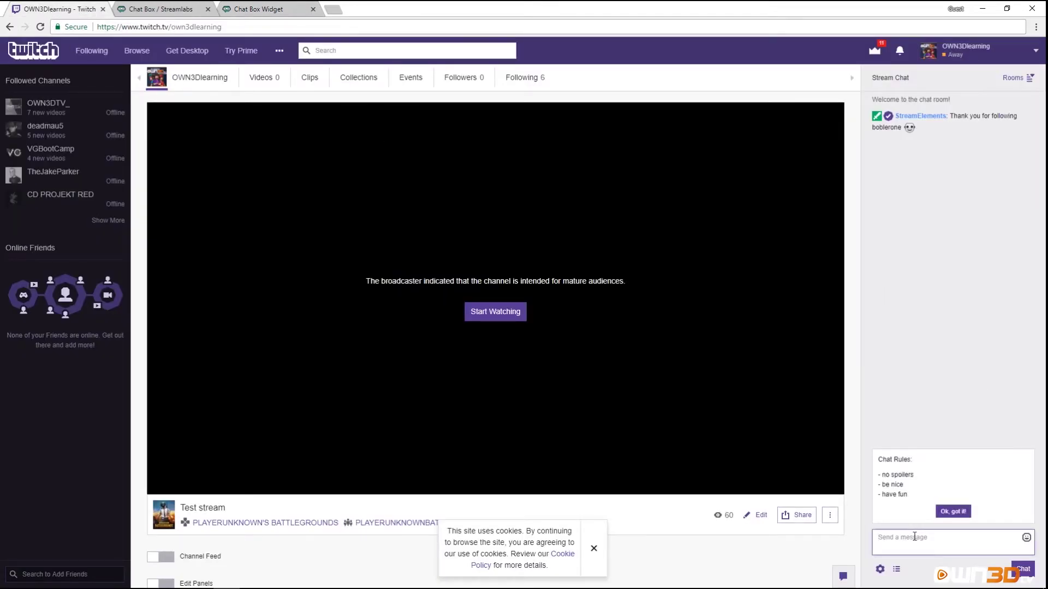
pyautogui.click(949, 510)
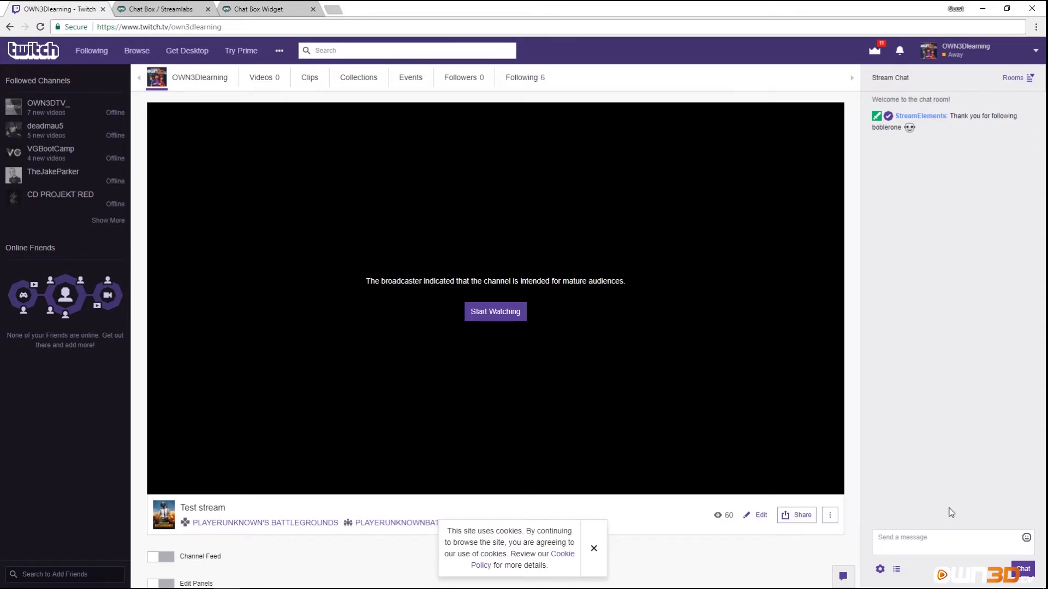
# Send 'Test' and 'and test again' in chat, then view them in the widget tab.
pyautogui.click(929, 550)
pyautogui.write('Test')
pyautogui.press('Return')
pyautogui.write('and t')
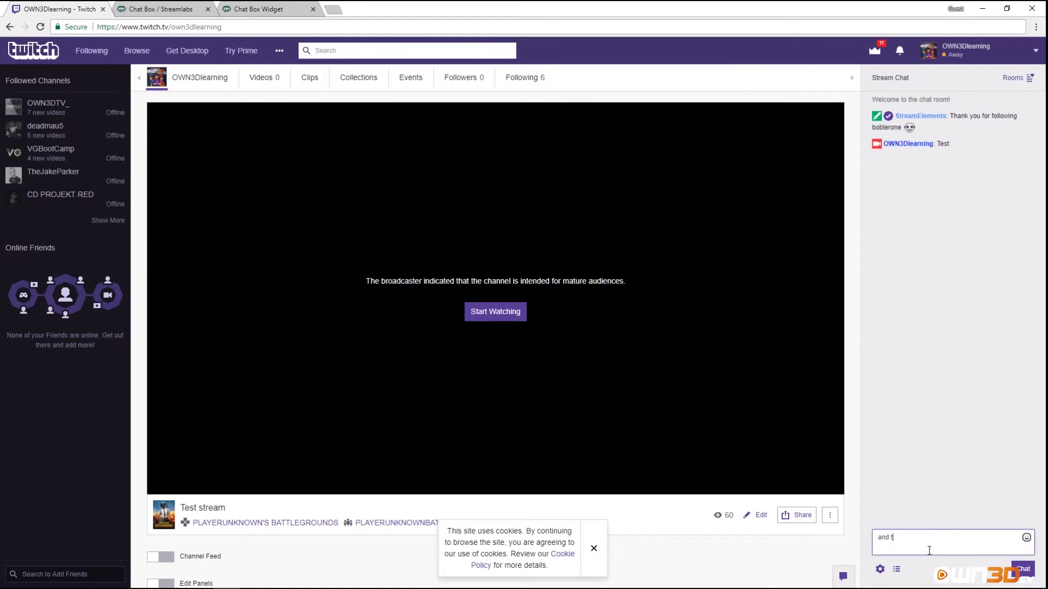
pyautogui.write('est again')
pyautogui.press('Return')
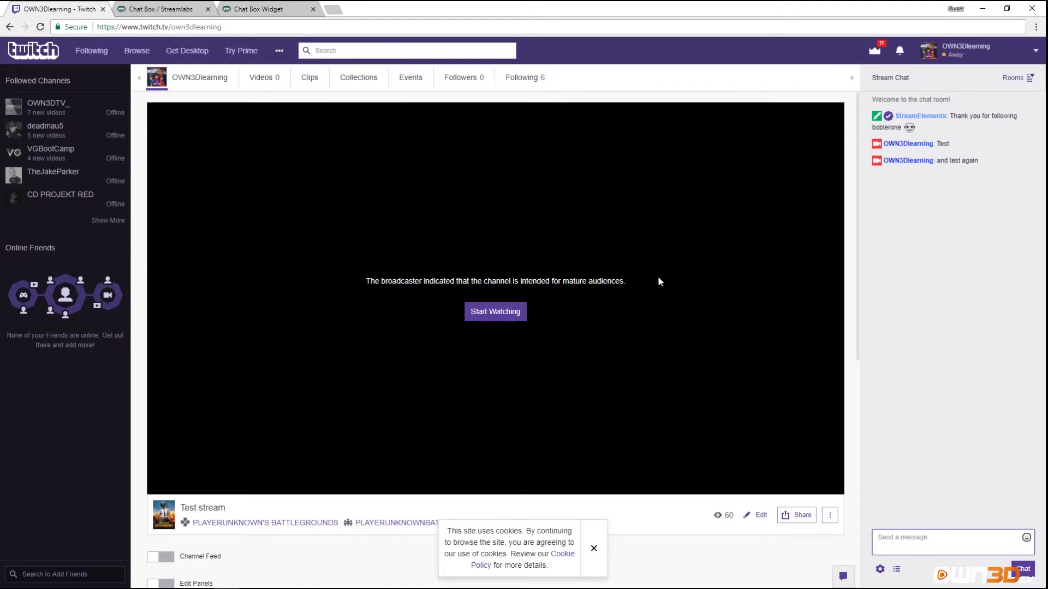
pyautogui.click(261, 8)
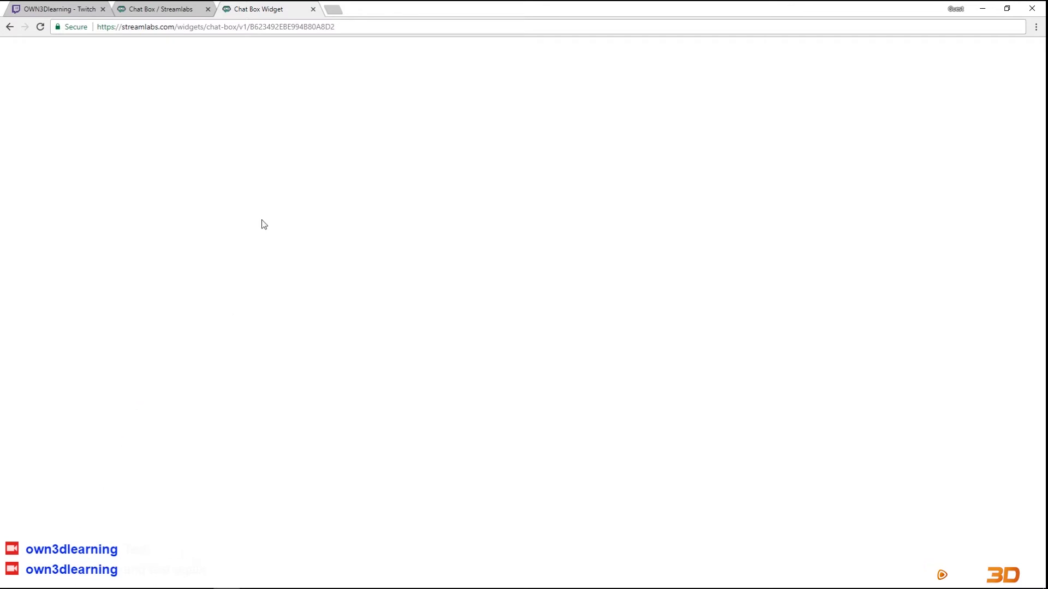
# Return to the Streamlabs dashboard tab and open the Viewer Count widget settings.
pyautogui.click(173, 9)
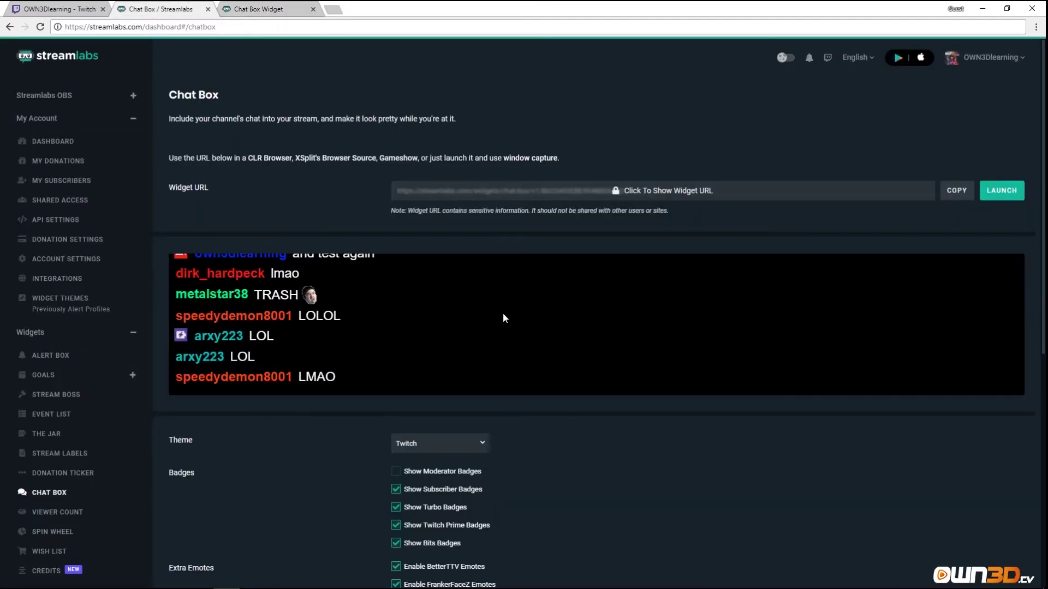
pyautogui.scroll(-3, 326, 421)
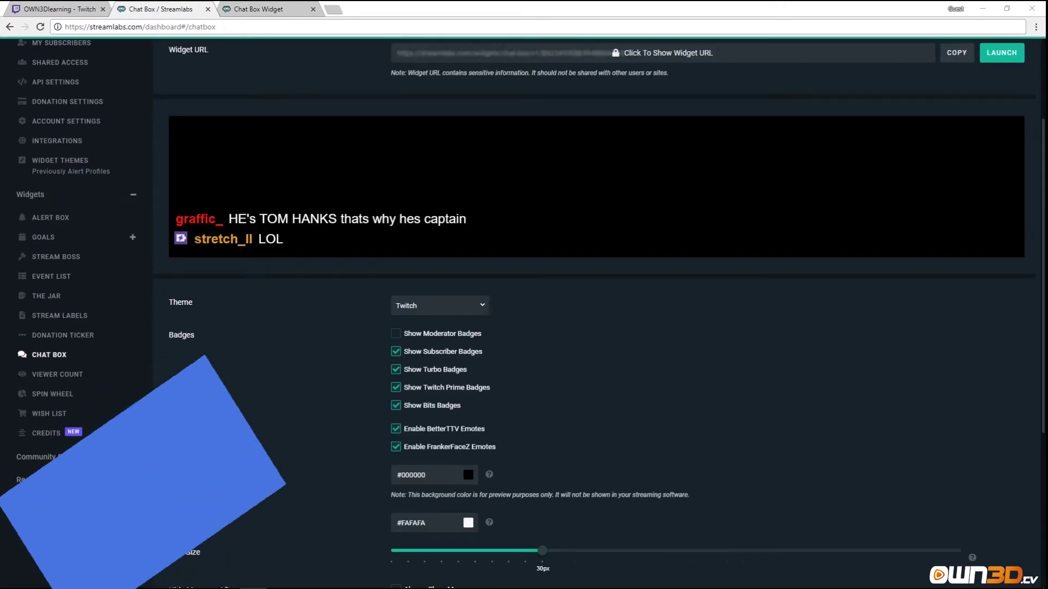
pyautogui.click(55, 375)
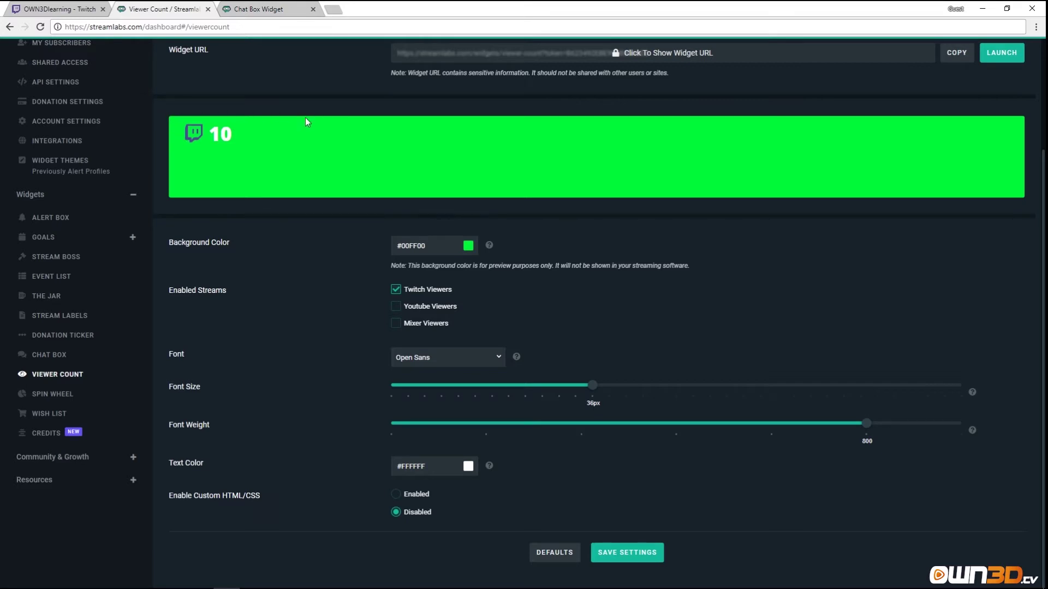
pyautogui.scroll(3, 318, 178)
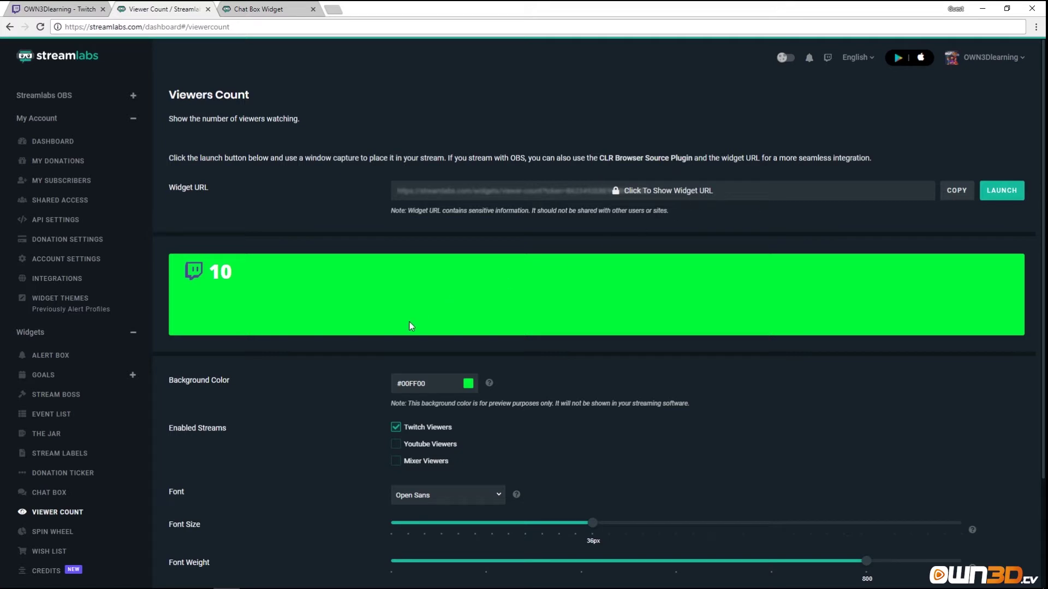
pyautogui.scroll(-2, 346, 369)
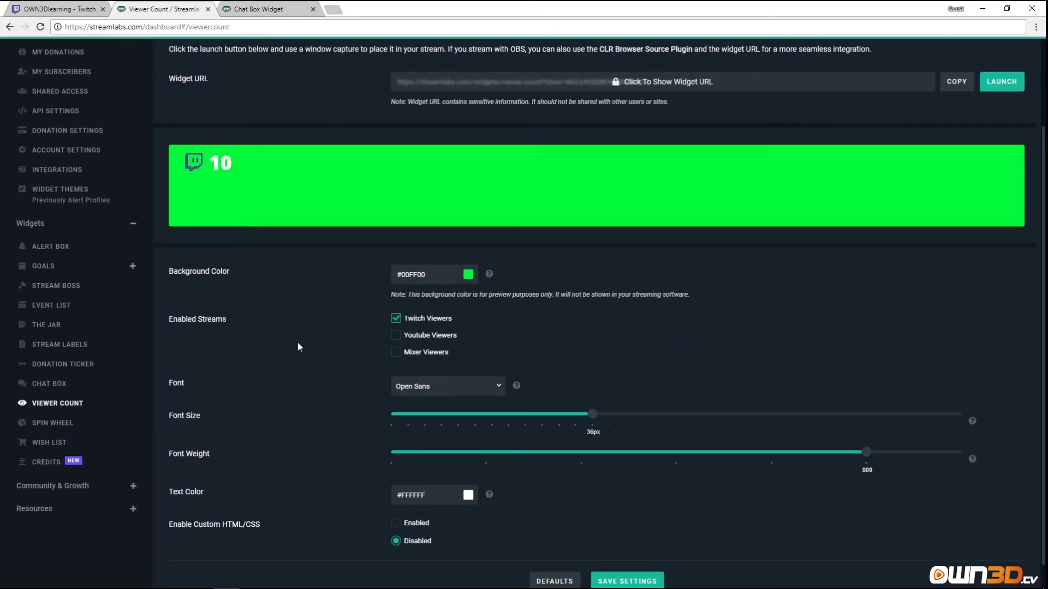
# Enable YouTube and Mixer viewers under Enabled Streams and save the Viewer Count settings.
pyautogui.click(394, 336)
pyautogui.click(396, 352)
pyautogui.scroll(-1, 315, 505)
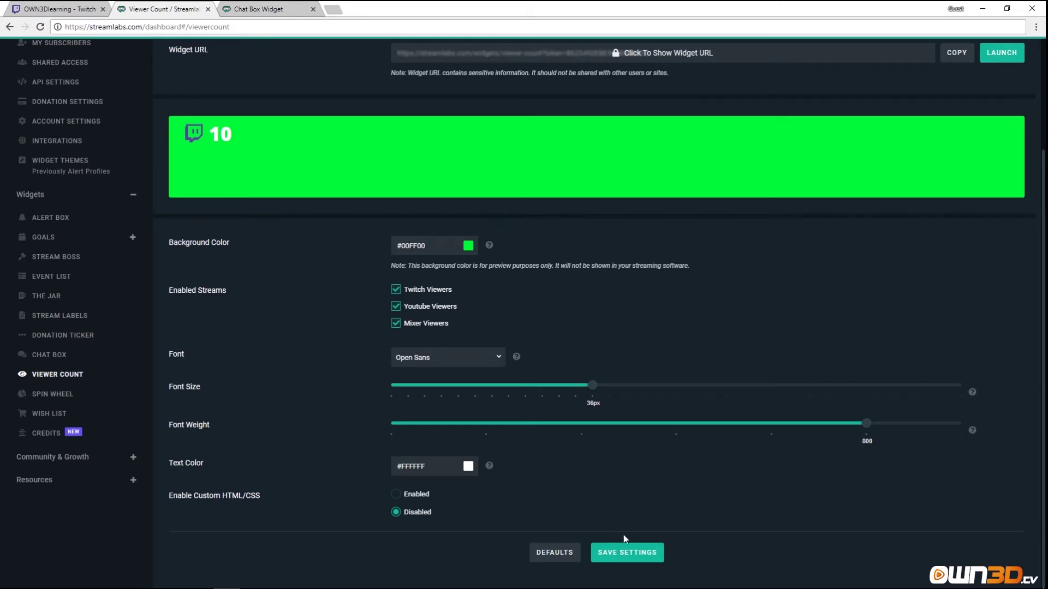
pyautogui.click(631, 554)
pyautogui.scroll(3, 780, 392)
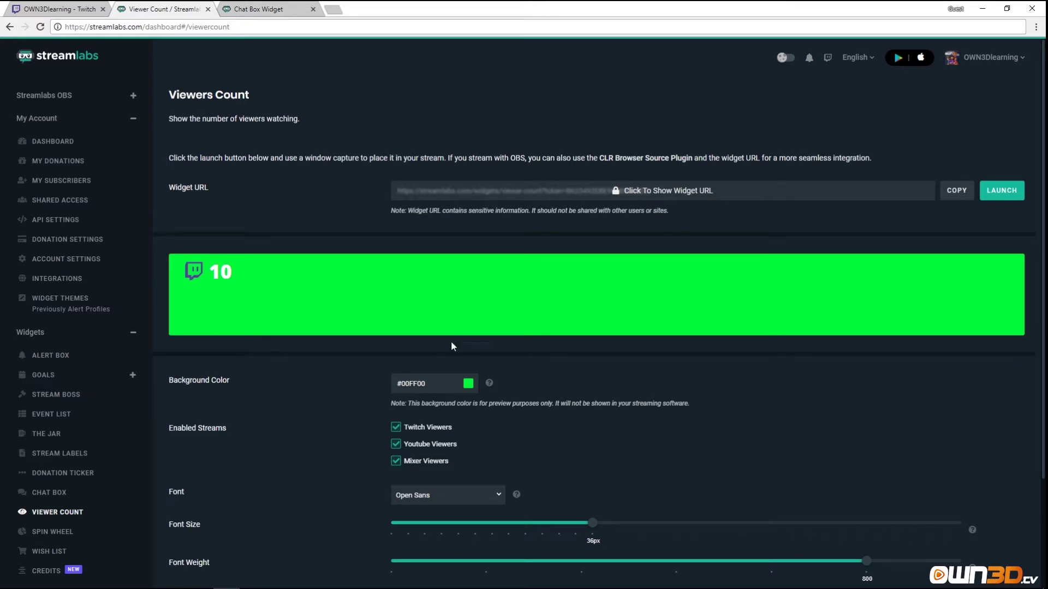
pyautogui.scroll(-3, 141, 492)
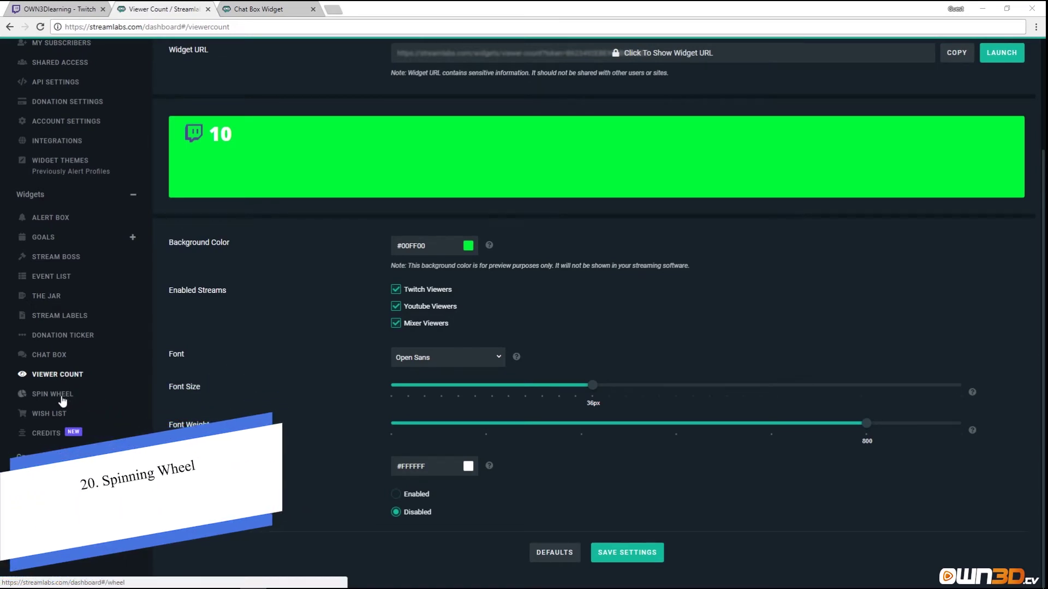
# Open the Spin Wheel widget and review its T-SHIRT, MOUSEPAD and WATER BOTTLE categories and section weights.
pyautogui.click(61, 395)
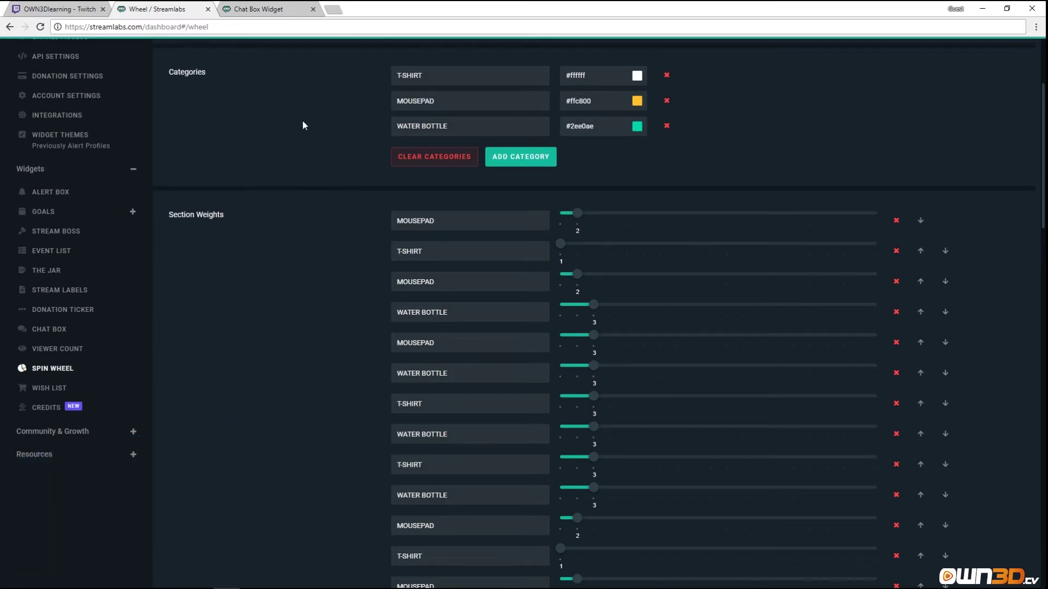
pyautogui.scroll(1, 312, 206)
pyautogui.scroll(2, 312, 206)
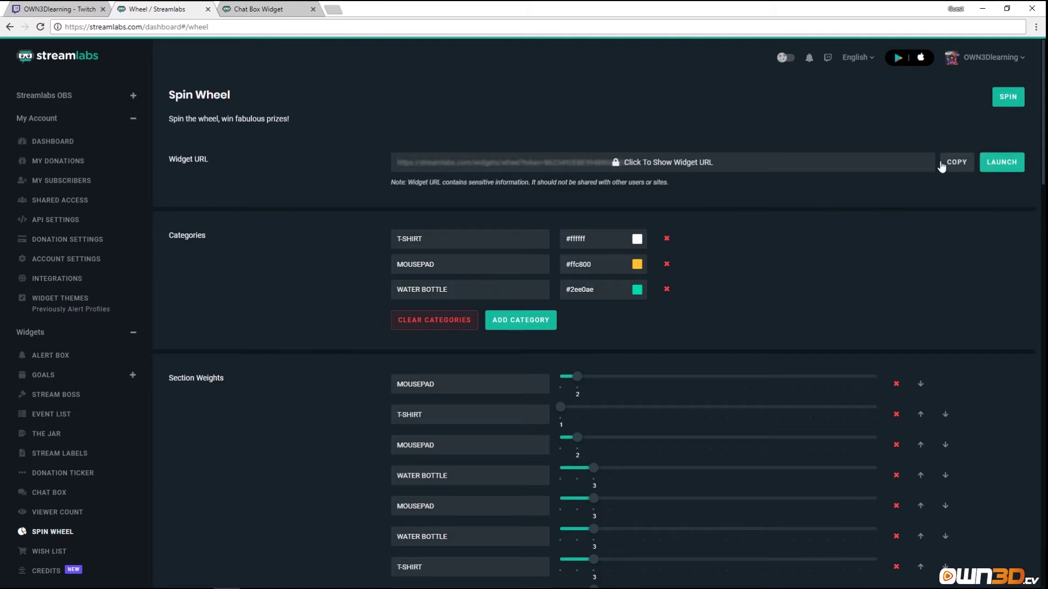
pyautogui.scroll(-4, 316, 306)
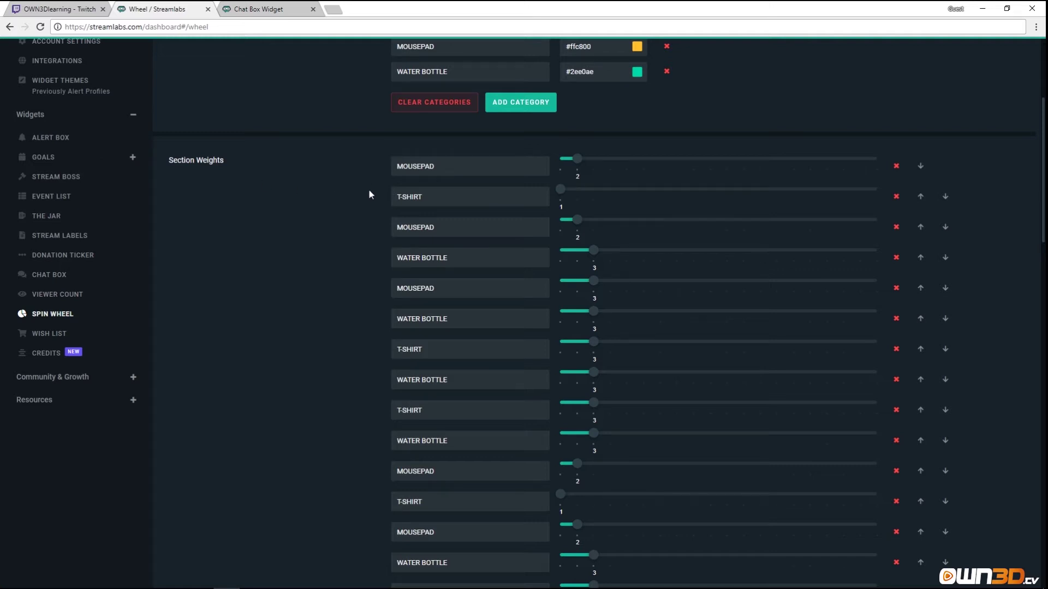
pyautogui.scroll(2, 369, 195)
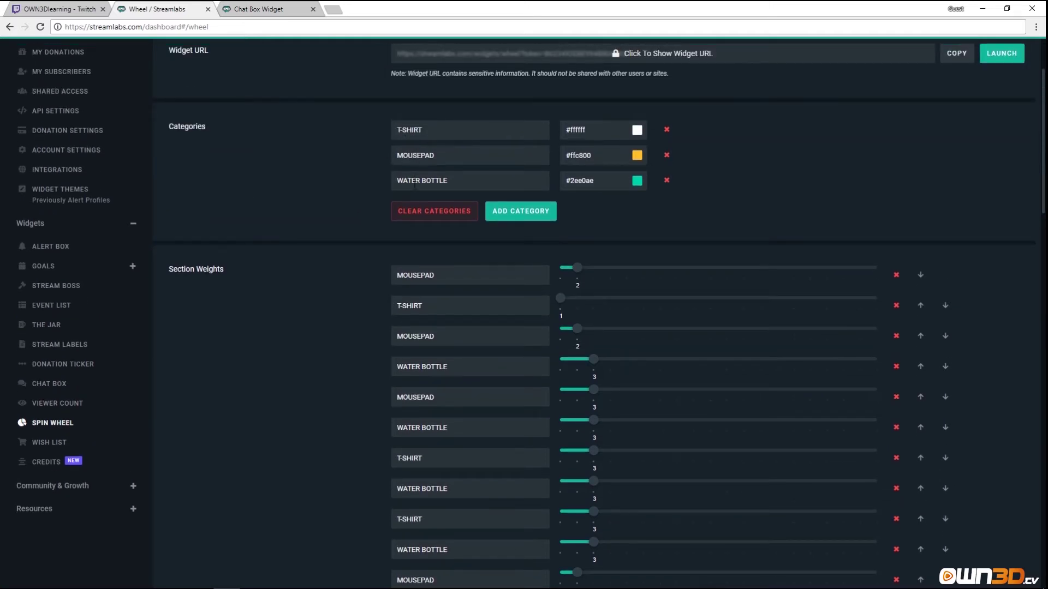
pyautogui.scroll(-2, 414, 184)
pyautogui.scroll(-7, 411, 324)
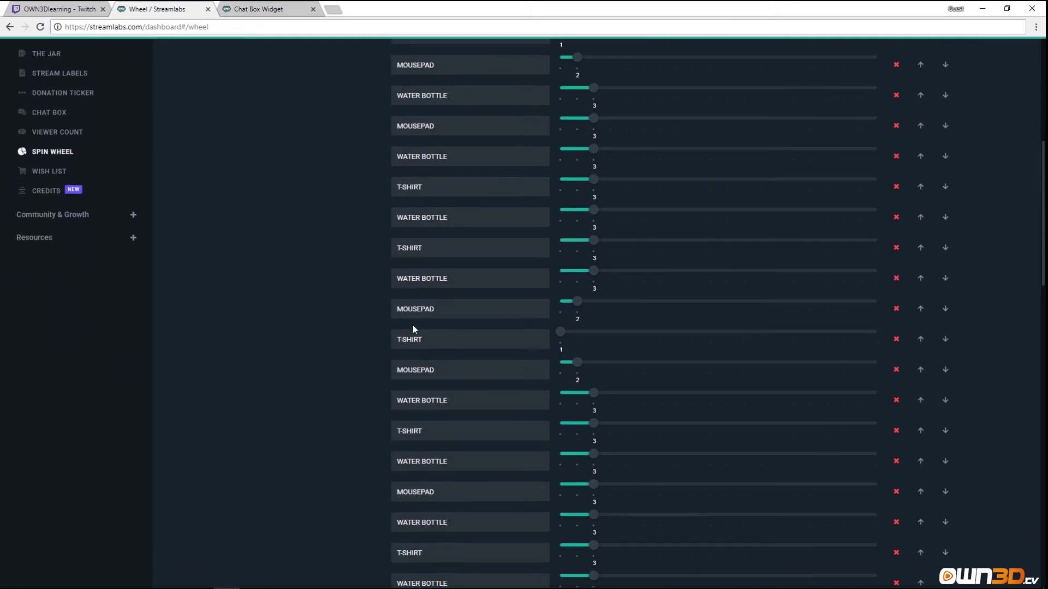
pyautogui.scroll(4, 419, 399)
pyautogui.scroll(3, 419, 381)
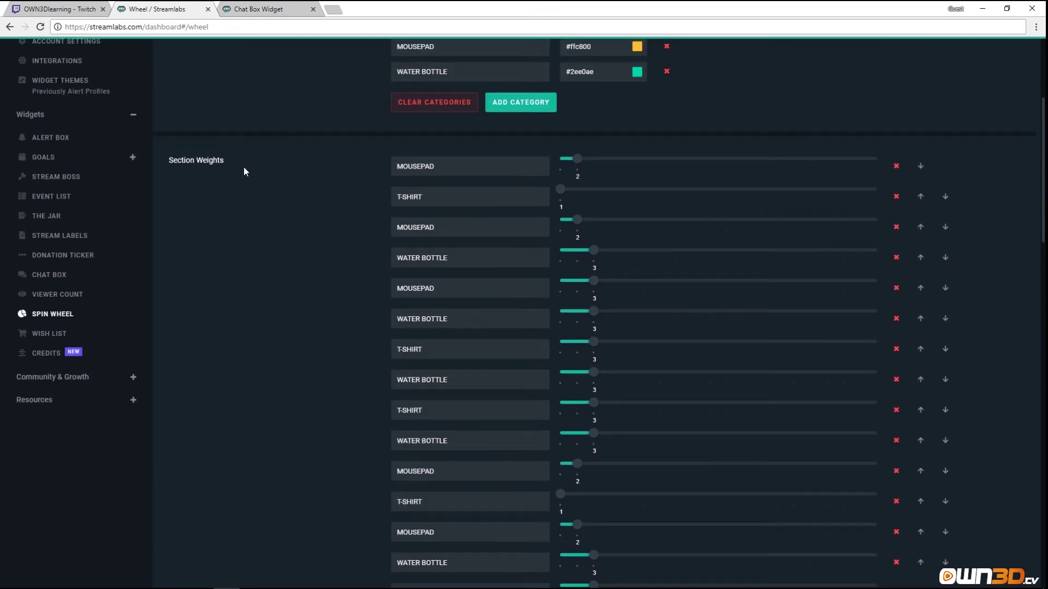
# Lower the first MOUSEPAD section's weight to 1.
pyautogui.click(594, 163)
pyautogui.moveTo(593, 162); pyautogui.dragTo(566, 164)
pyautogui.scroll(-2, 316, 259)
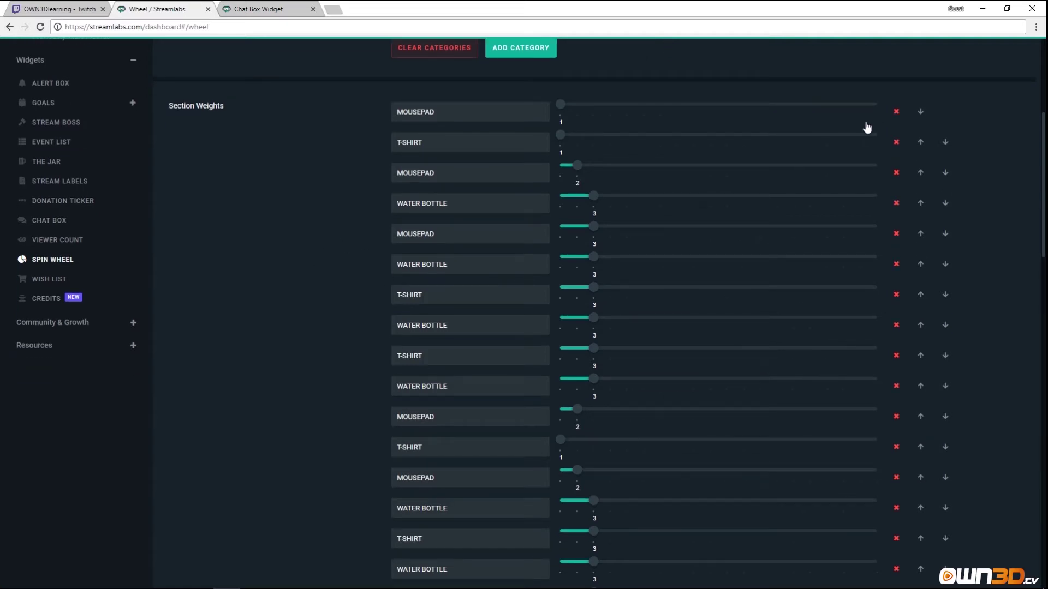
pyautogui.scroll(-3, 749, 327)
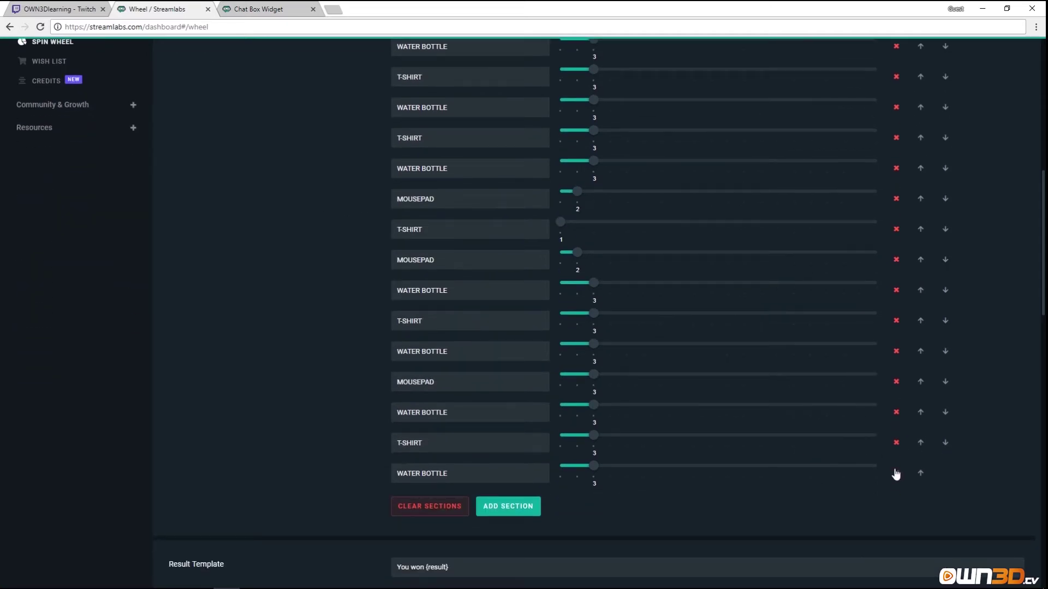
# Delete the surplus wheel sections, including the WATER BOTTLE section.
pyautogui.click(896, 473)
pyautogui.click(896, 442)
pyautogui.click(897, 412)
pyautogui.click(896, 382)
pyautogui.click(896, 351)
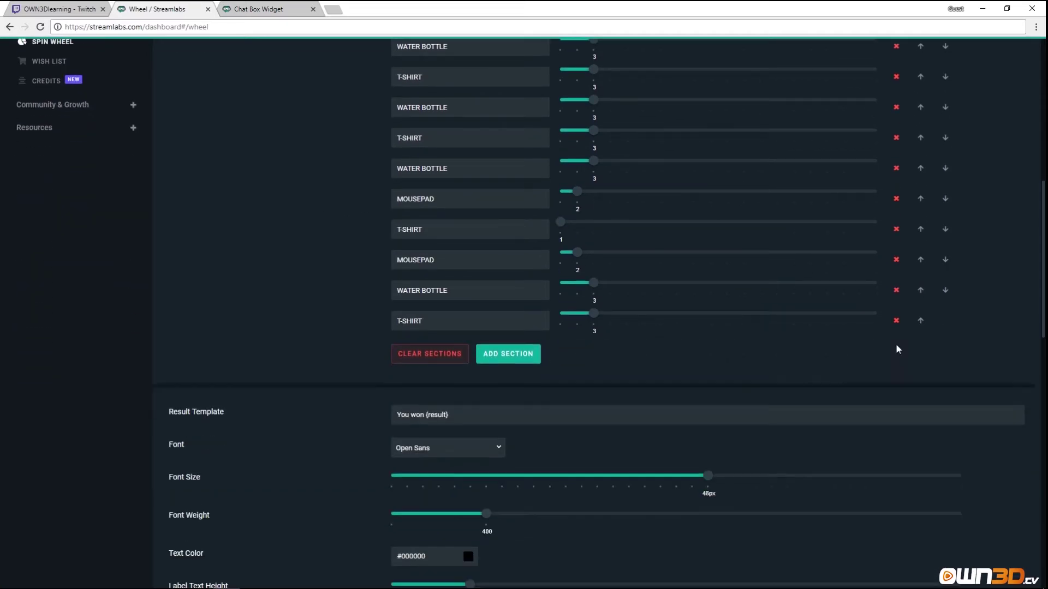
pyautogui.click(896, 321)
pyautogui.click(896, 290)
pyautogui.click(896, 259)
pyautogui.click(896, 229)
pyautogui.click(896, 199)
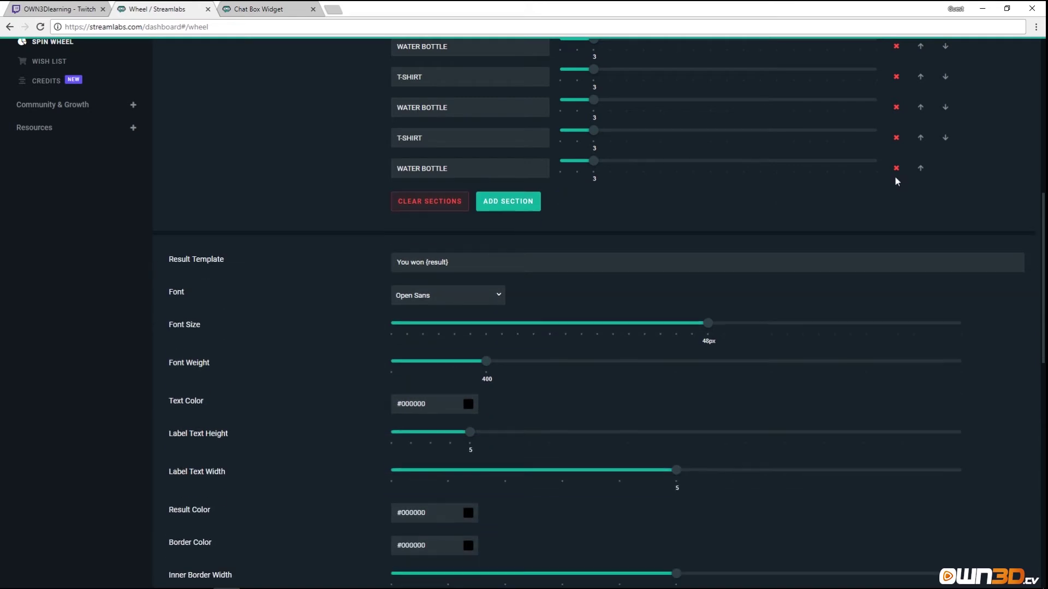
pyautogui.click(896, 168)
pyautogui.click(896, 137)
pyautogui.click(896, 107)
pyautogui.scroll(3, 898, 107)
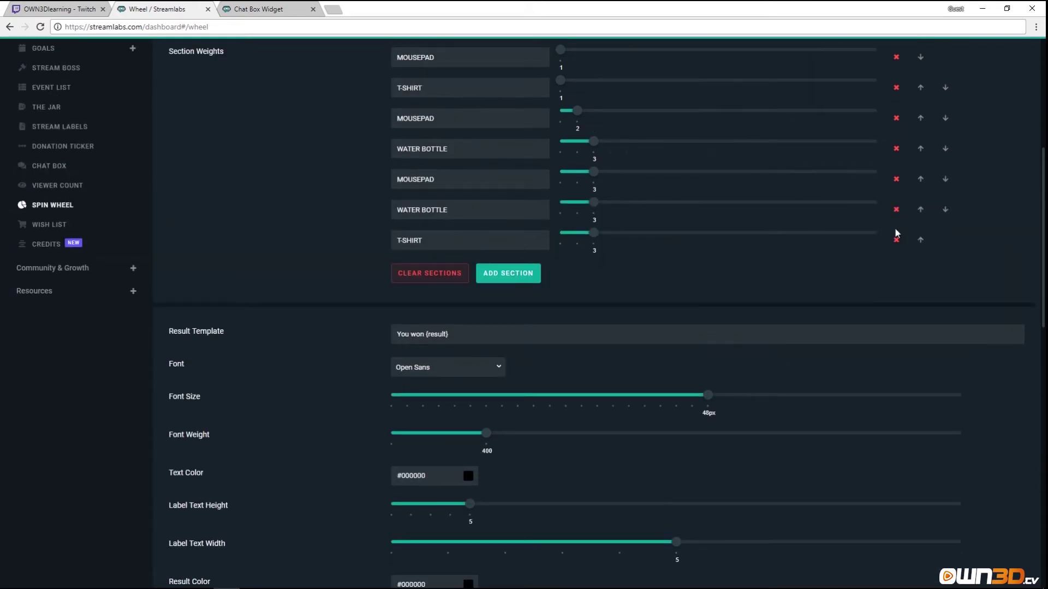
pyautogui.click(896, 240)
pyautogui.click(896, 209)
pyautogui.click(896, 179)
pyautogui.scroll(4, 802, 207)
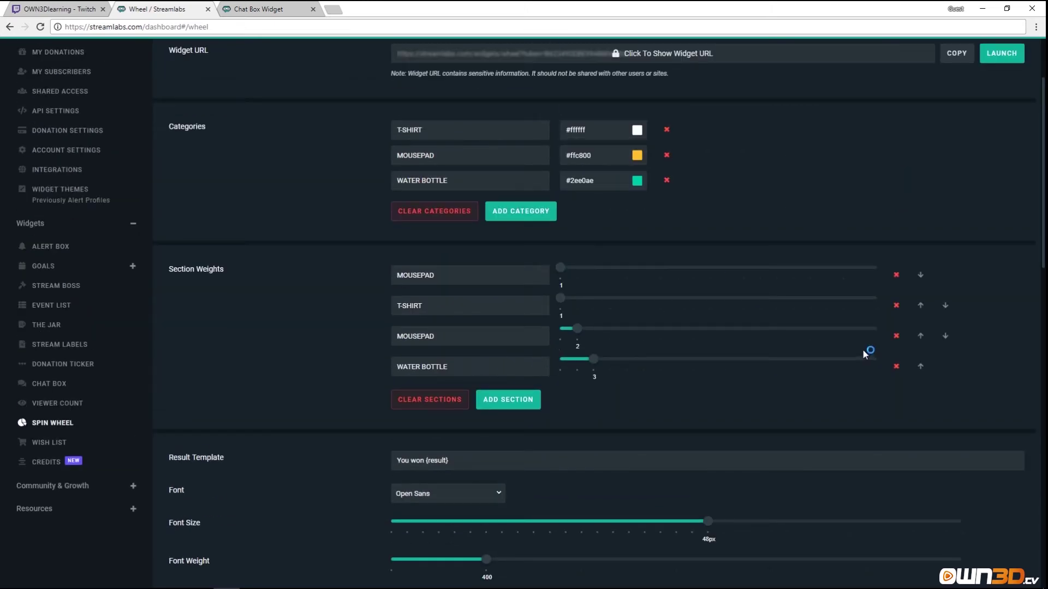
pyautogui.click(896, 366)
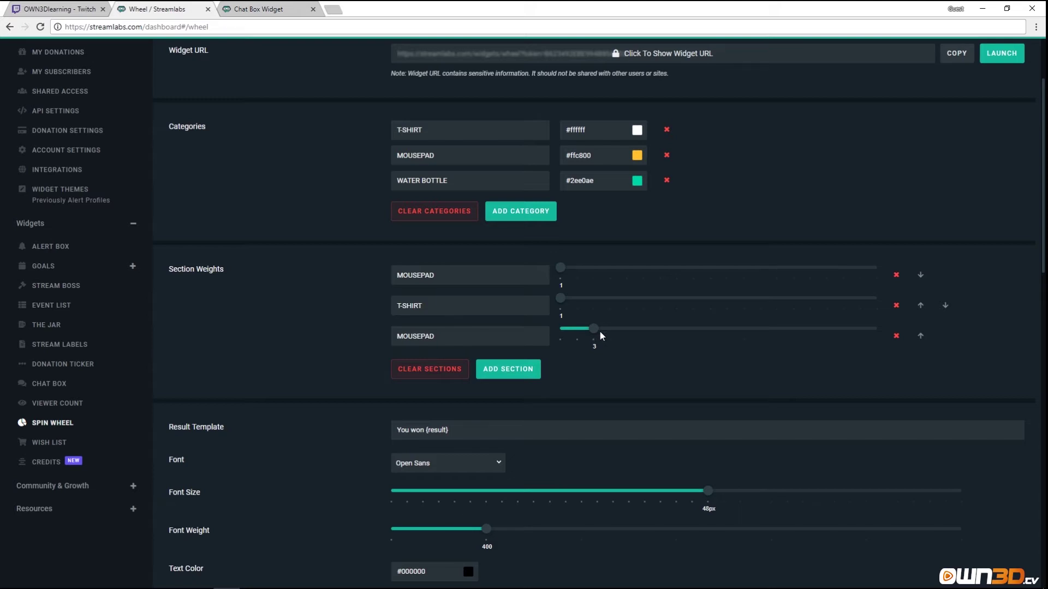
# Adjust the third section's weight, make the second section T-SHIRT, and add a fourth section.
pyautogui.moveTo(578, 337); pyautogui.dragTo(595, 337)
pyautogui.click(428, 276)
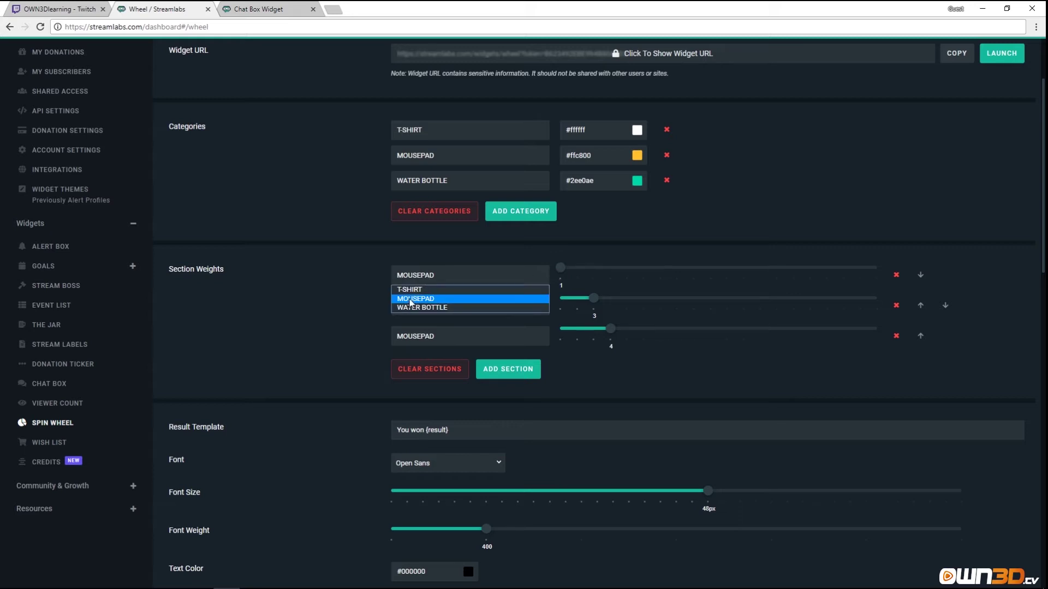
pyautogui.click(410, 290)
pyautogui.click(503, 369)
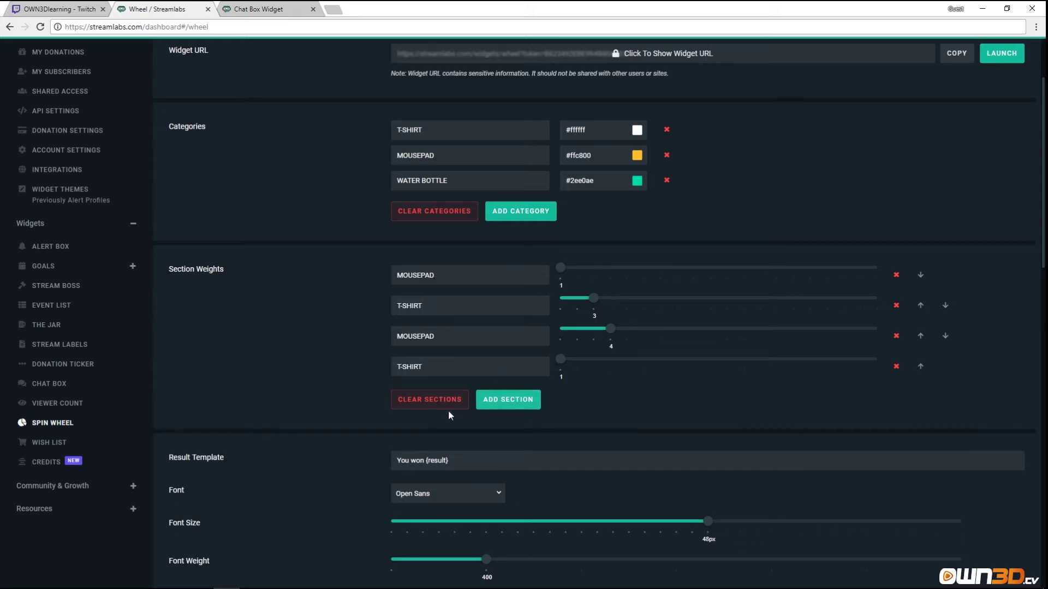
# Add a new prize category and rename it from Donut to Mouse.
pyautogui.click(520, 211)
pyautogui.doubleClick(434, 206)
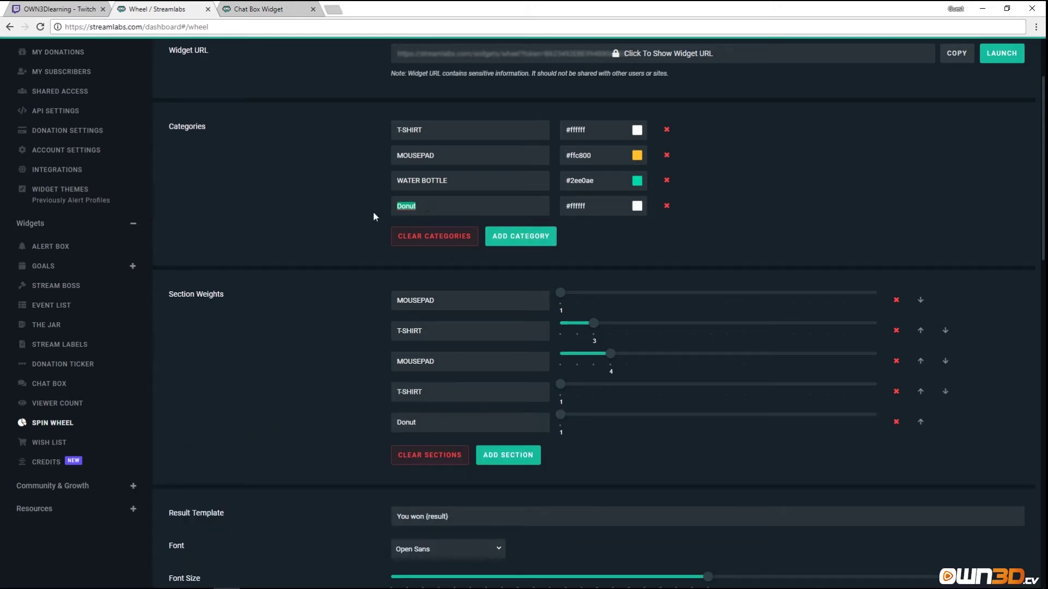
pyautogui.write('Mouse')
pyautogui.press('BackSpace')
pyautogui.press('BackSpace')
pyautogui.press('BackSpace')
pyautogui.press('BackSpace')
pyautogui.press('BackSpace')
pyautogui.write('Mouse')
# Remove two surplus sections and an extra Donut category, then add a WATER BOTTLE section.
pyautogui.click(896, 360)
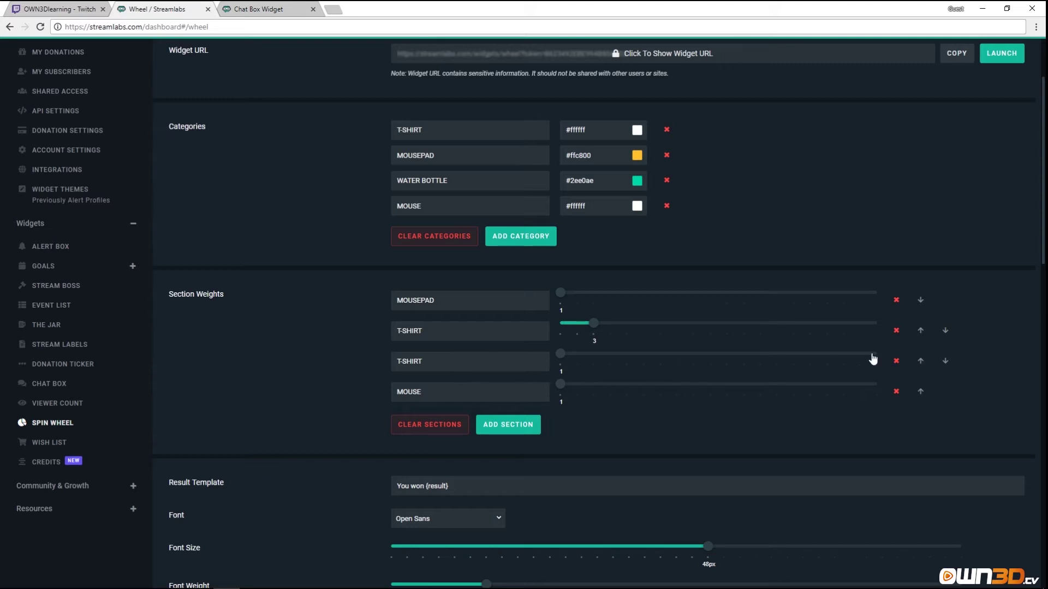
pyautogui.click(896, 361)
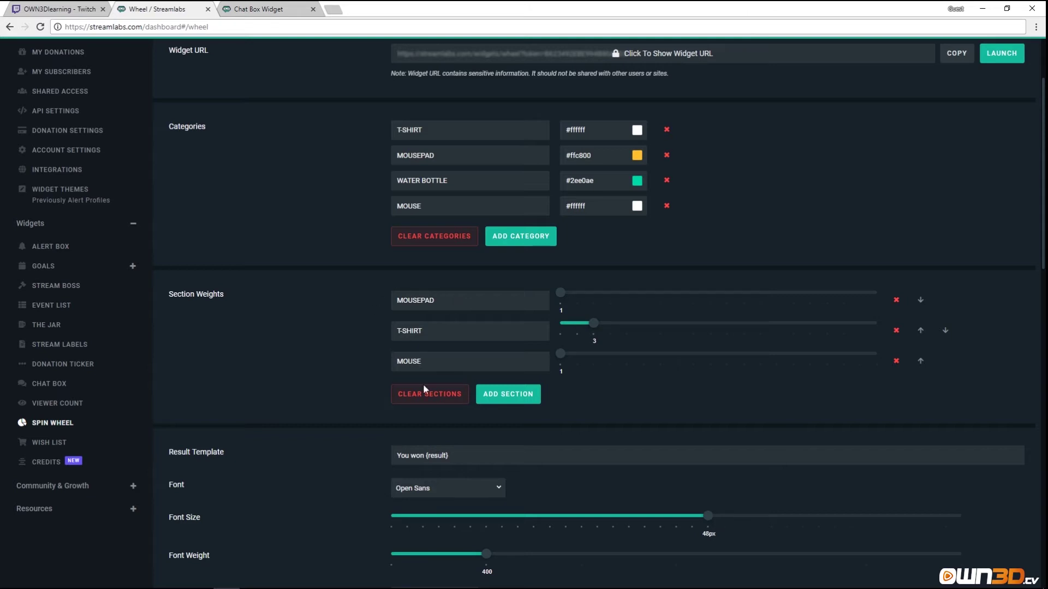
pyautogui.click(522, 236)
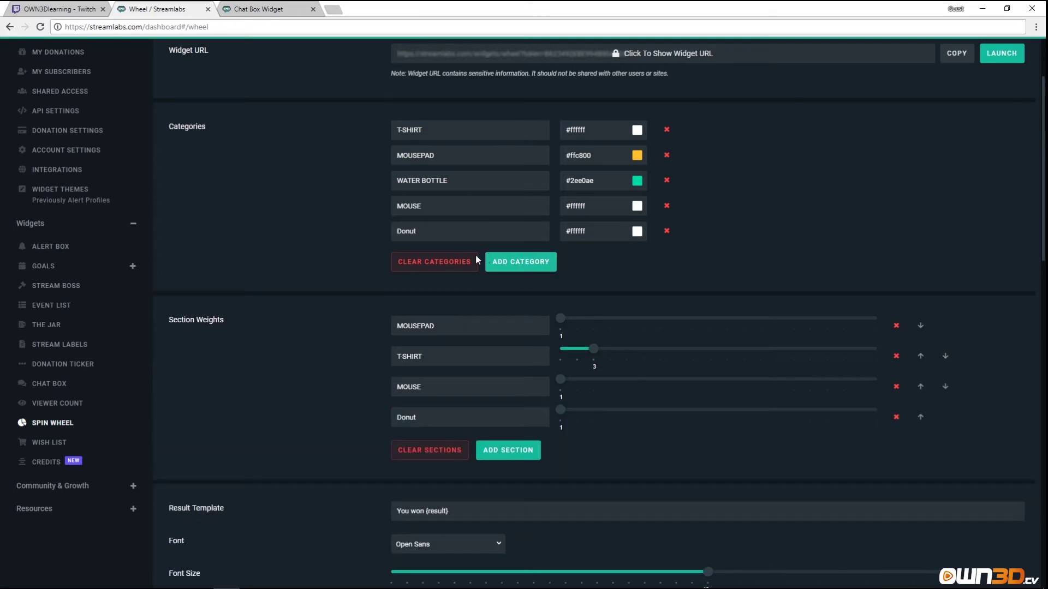
pyautogui.click(666, 231)
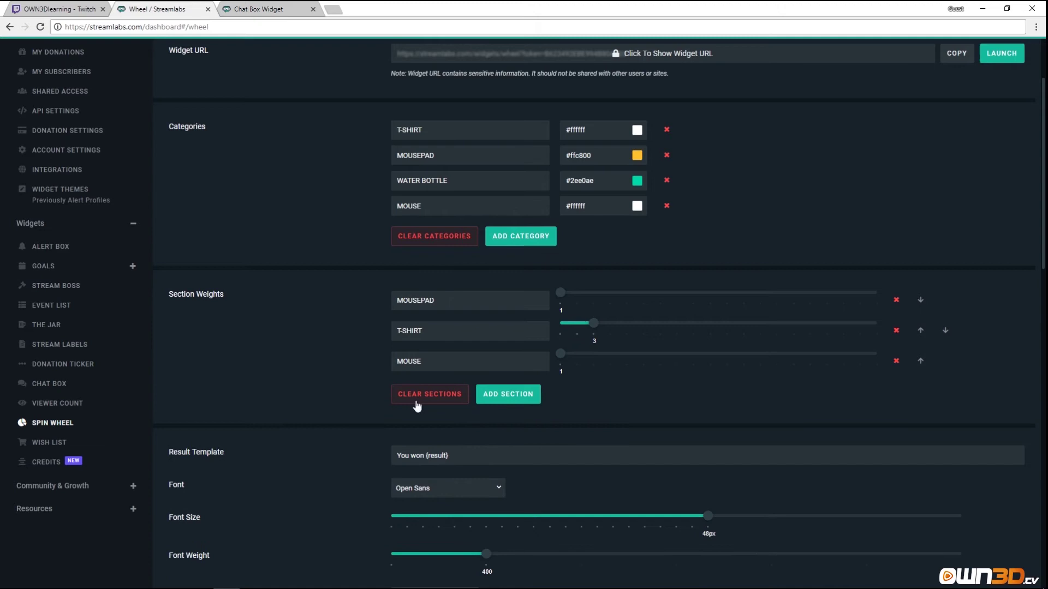
pyautogui.click(505, 396)
pyautogui.click(450, 391)
pyautogui.click(480, 423)
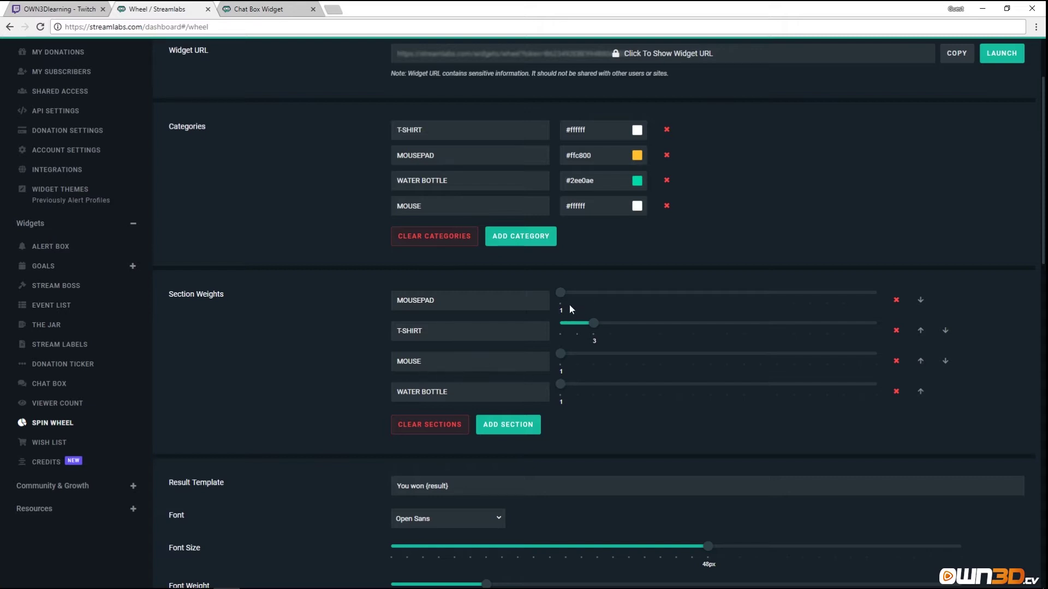
# Set the section weights to MOUSEPAD 4, WATER BOTTLE 3 and T-SHIRT 2.
pyautogui.moveTo(560, 293); pyautogui.dragTo(611, 299)
pyautogui.moveTo(566, 389); pyautogui.dragTo(596, 389)
pyautogui.moveTo(593, 324); pyautogui.dragTo(578, 325)
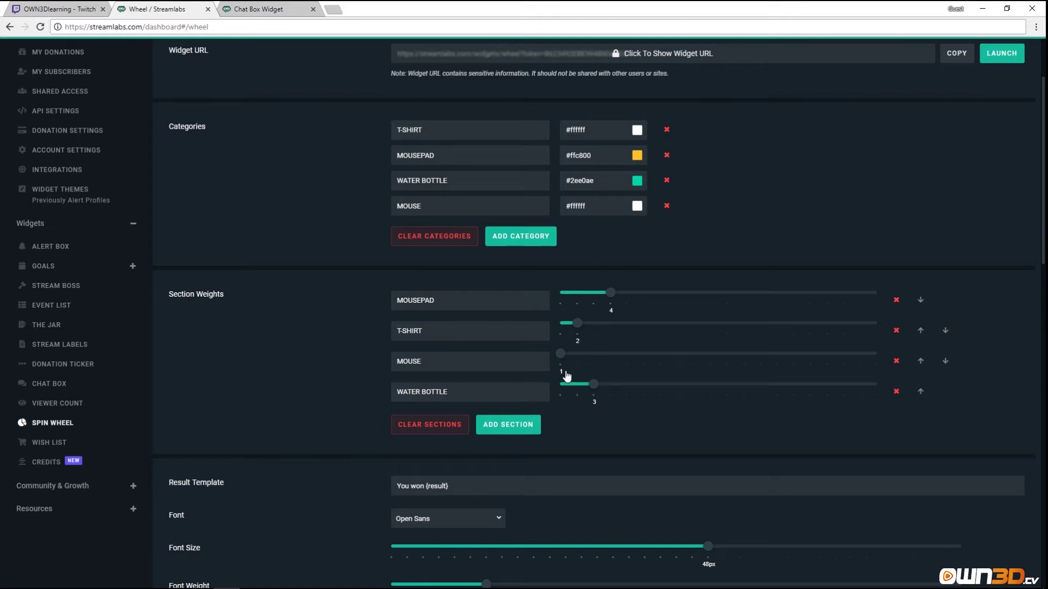
pyautogui.scroll(-3, 574, 382)
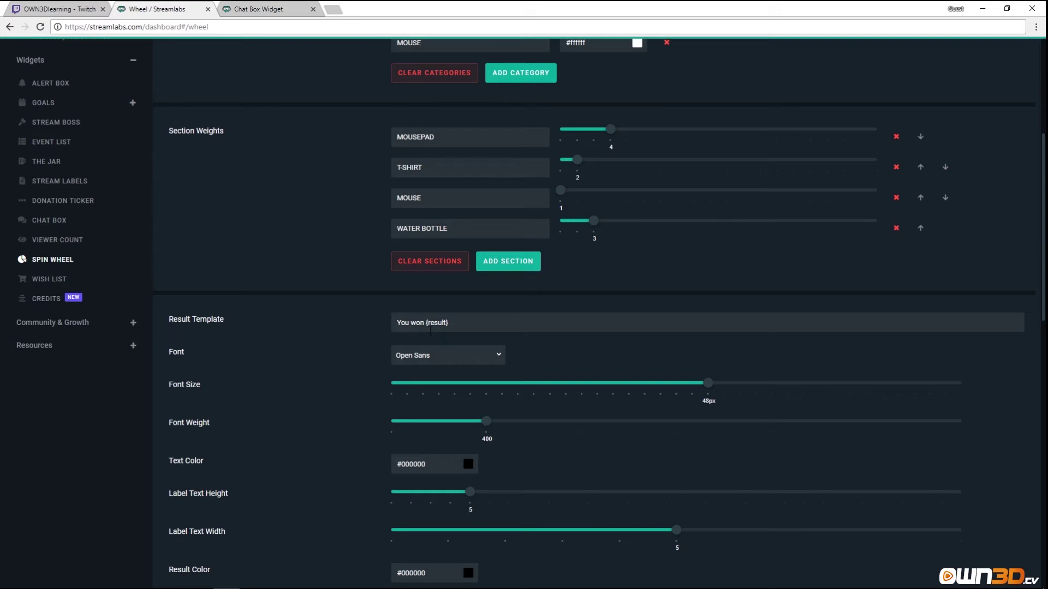
pyautogui.moveTo(398, 320); pyautogui.dragTo(454, 324)
pyautogui.scroll(-2, 324, 366)
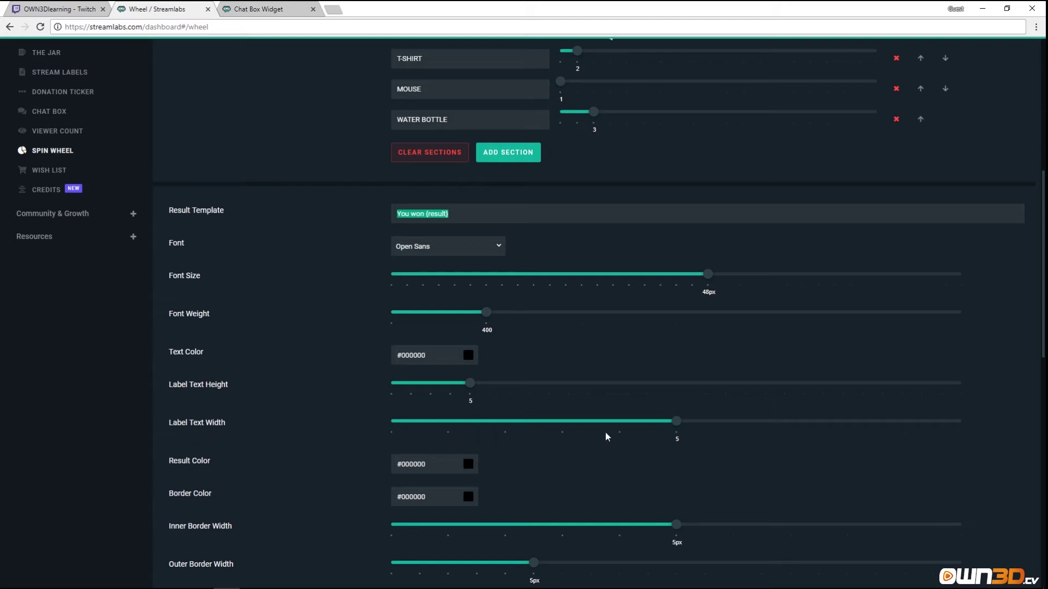
pyautogui.scroll(-2, 234, 463)
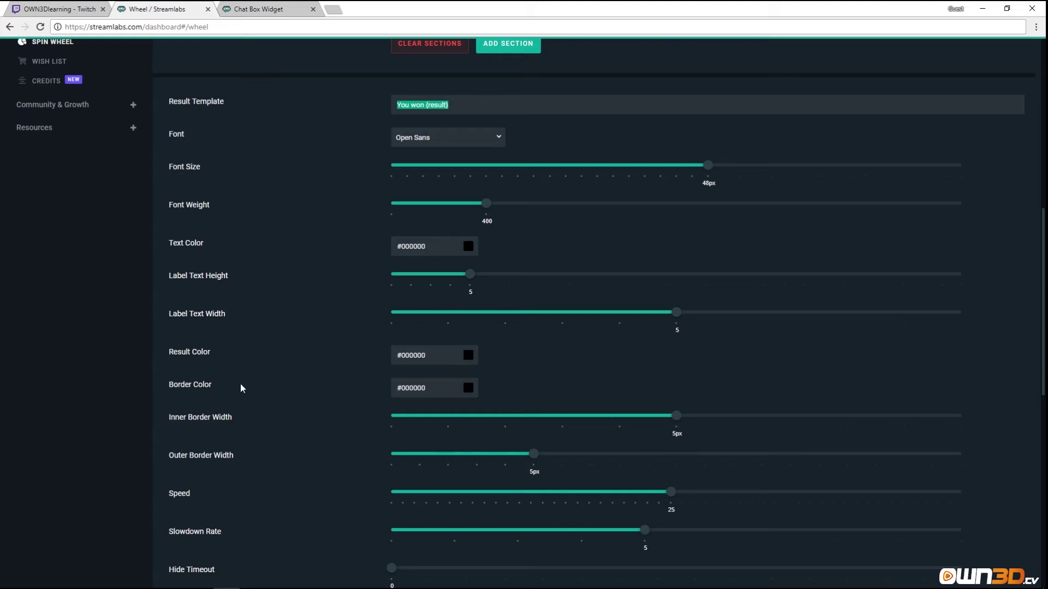
pyautogui.scroll(-2, 289, 401)
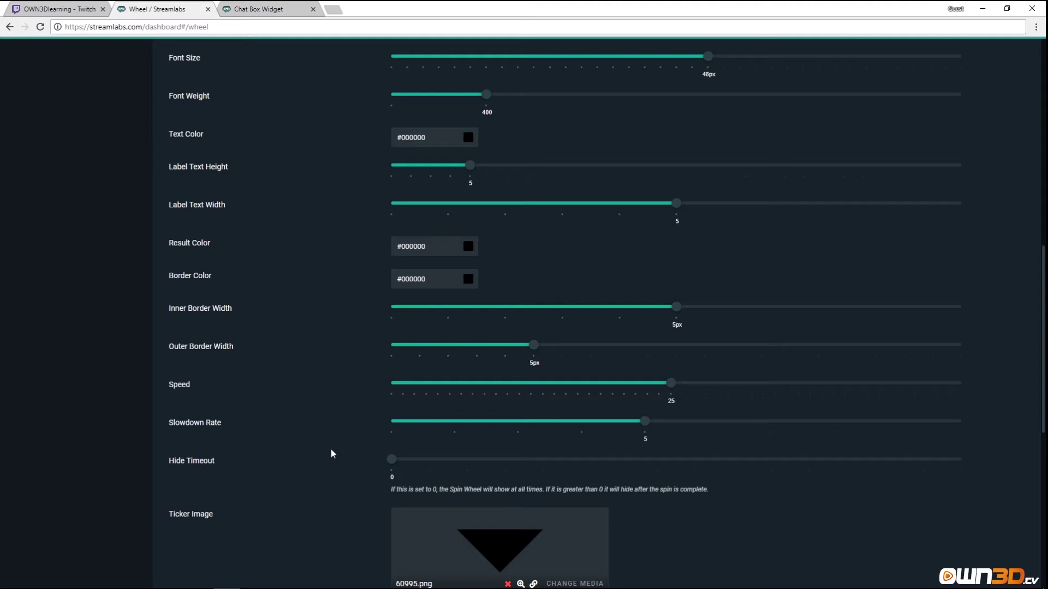
pyautogui.scroll(-2, 300, 471)
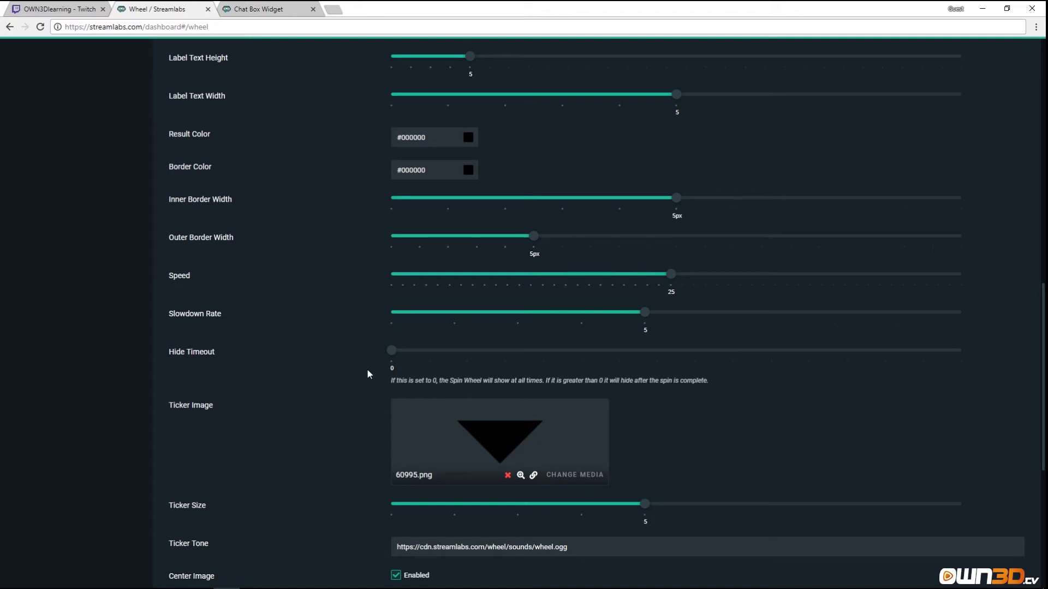
# Set Hide Timeout to 6 seconds and save the Spin Wheel settings.
pyautogui.moveTo(390, 353); pyautogui.dragTo(364, 355)
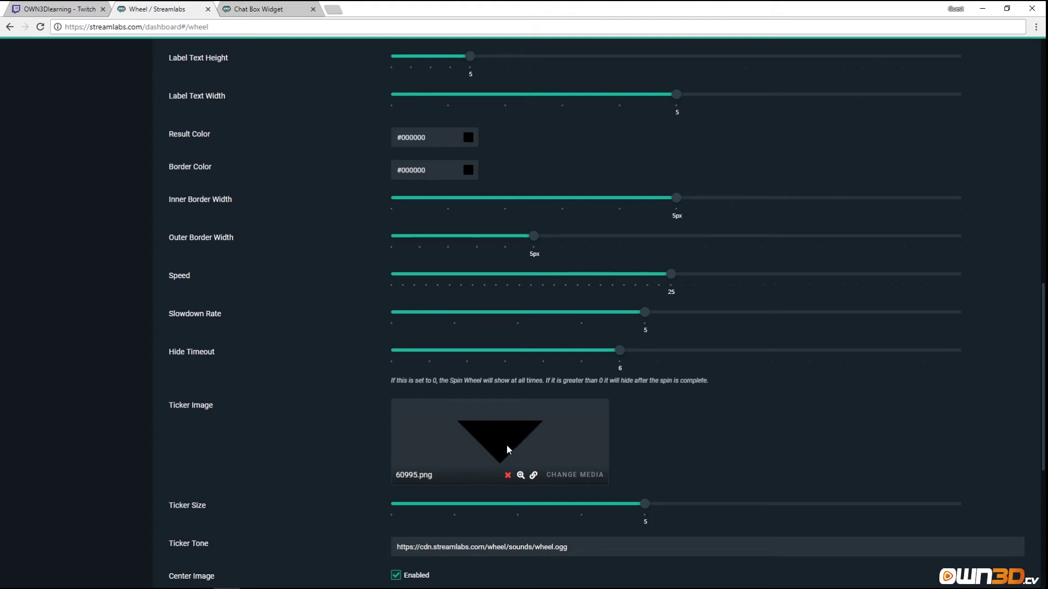
pyautogui.scroll(-3, 509, 449)
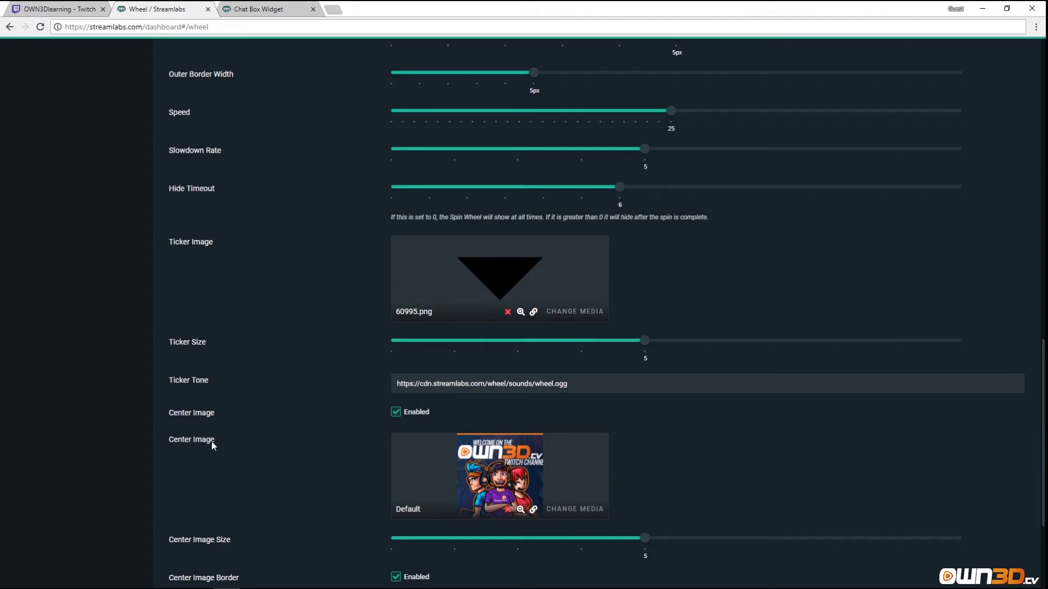
pyautogui.scroll(-3, 377, 465)
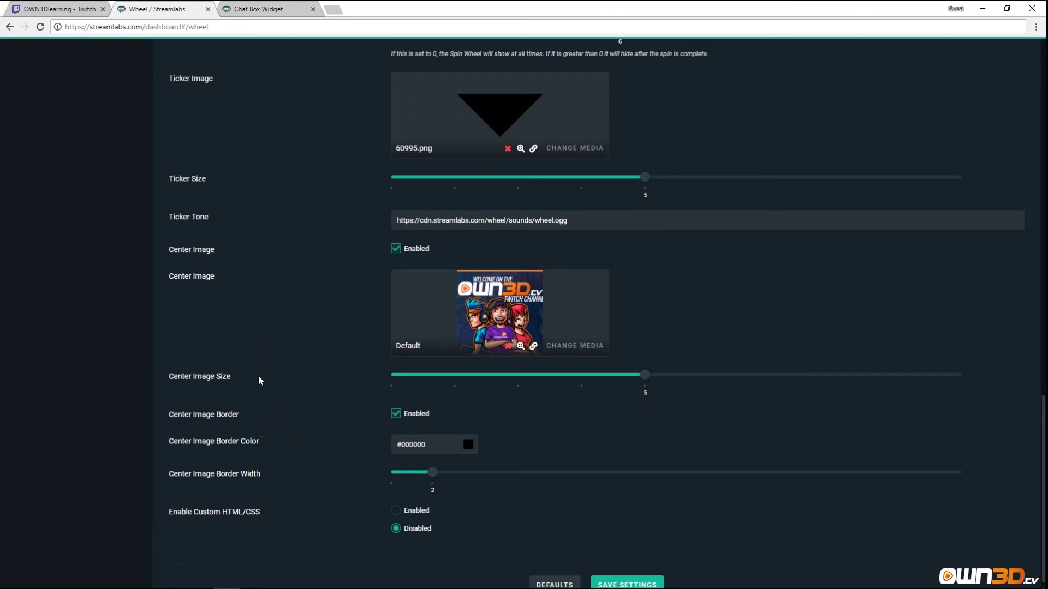
pyautogui.scroll(-1, 210, 481)
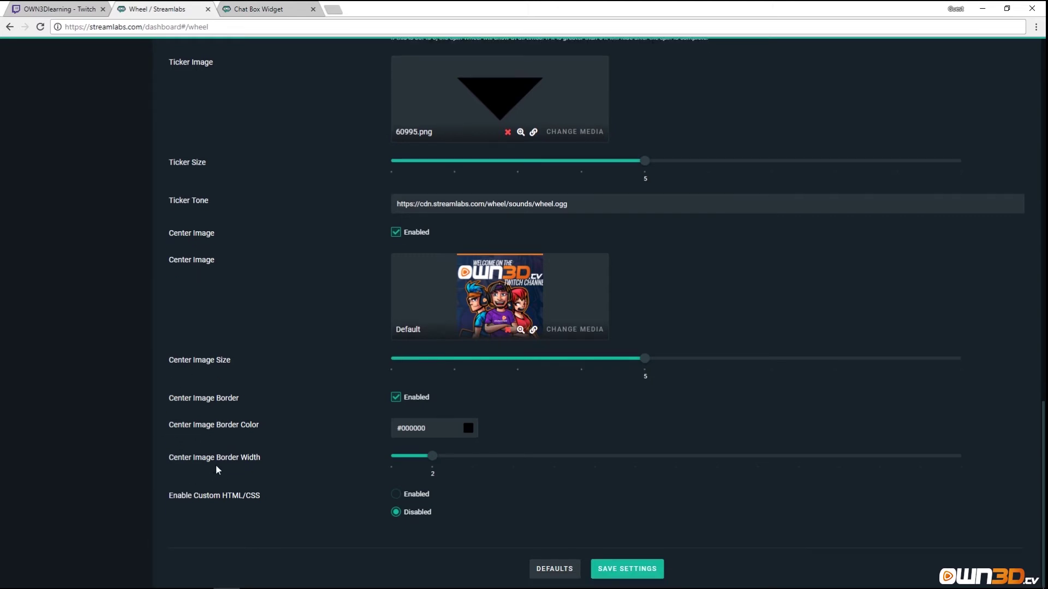
pyautogui.click(644, 574)
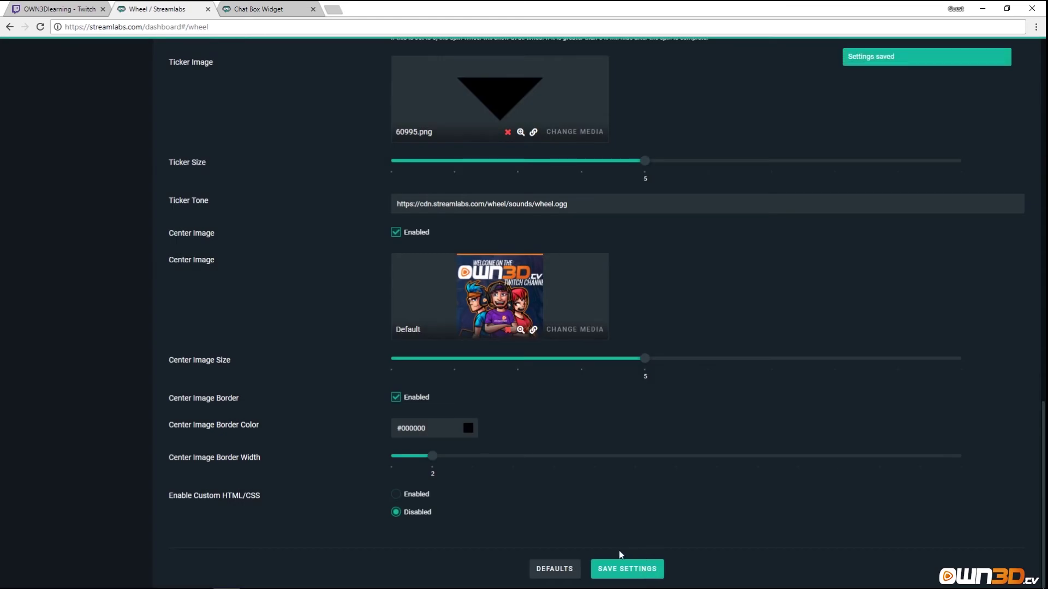
pyautogui.scroll(10, 657, 417)
pyautogui.scroll(10, 711, 388)
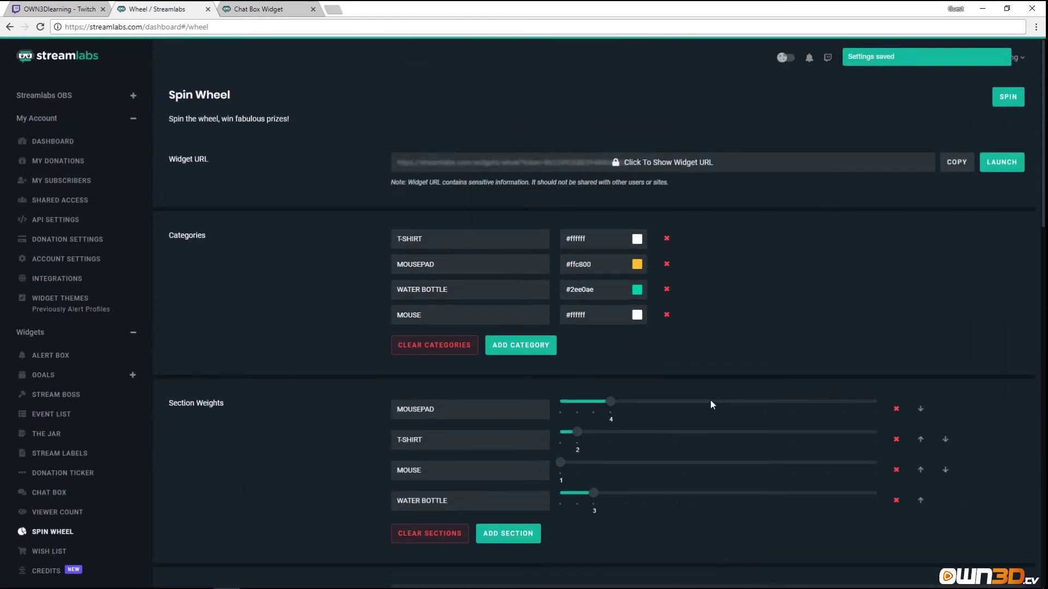
# Load the copied widget URL in the other browser tab and try a spin.
pyautogui.click(956, 162)
pyautogui.click(268, 9)
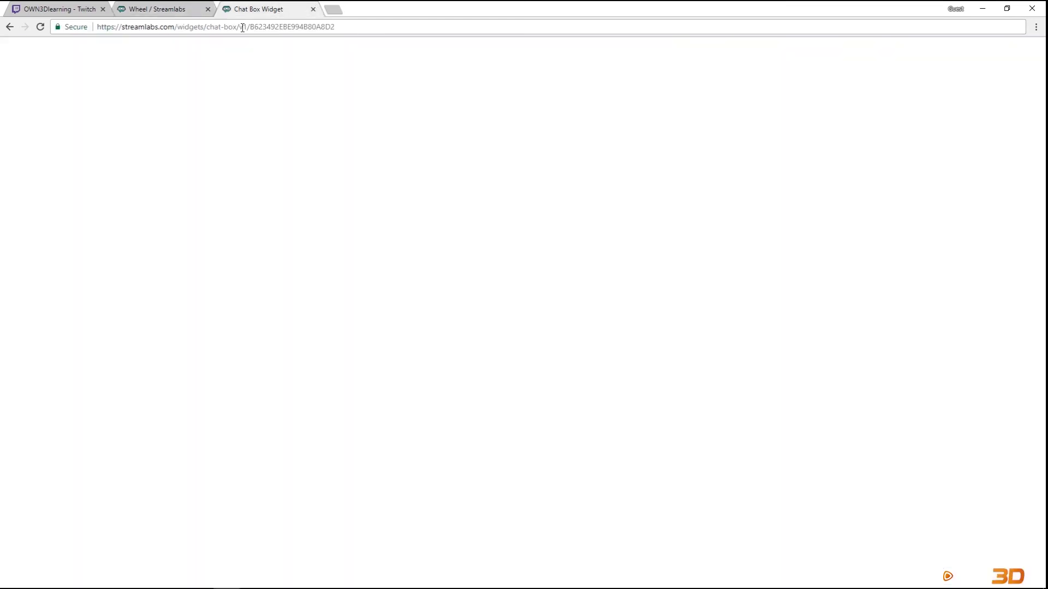
pyautogui.click(242, 27)
pyautogui.hotkey('ctrl', 'v')
pyautogui.press('Return')
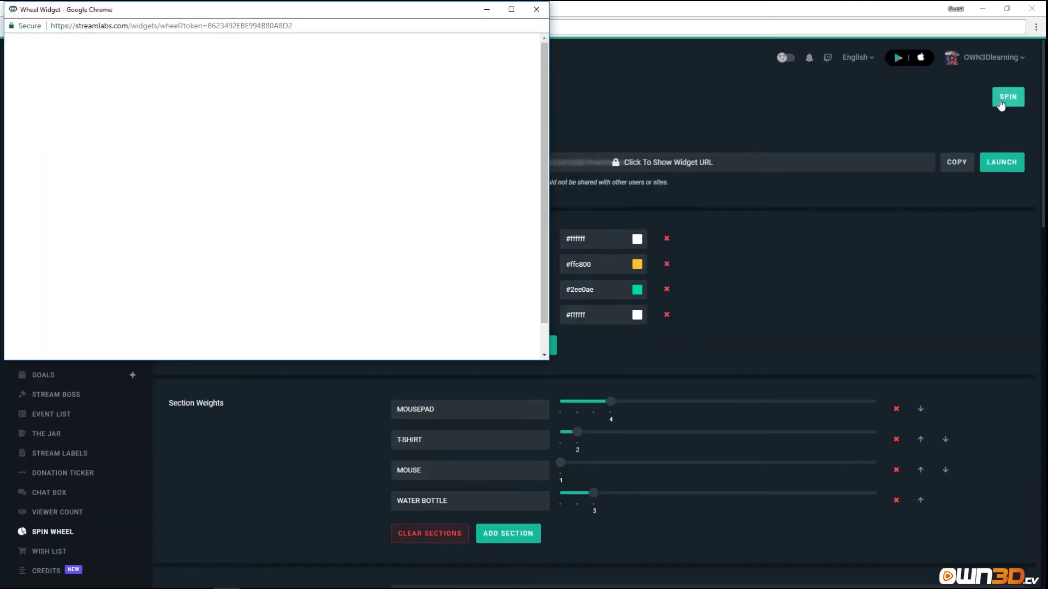
pyautogui.click(1008, 97)
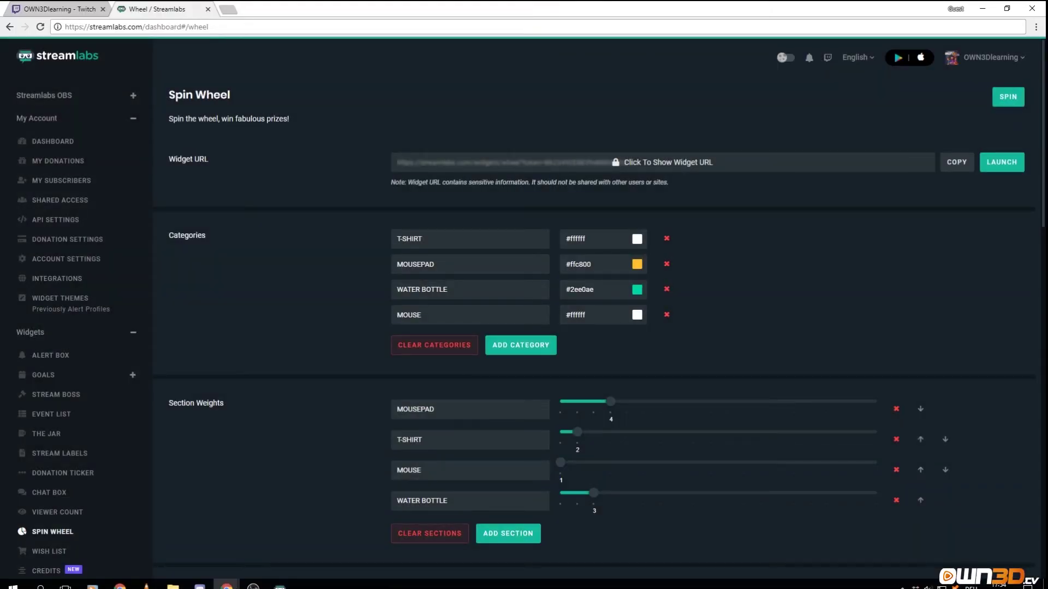
pyautogui.moveTo(242, 584)
pyautogui.click(278, 538)
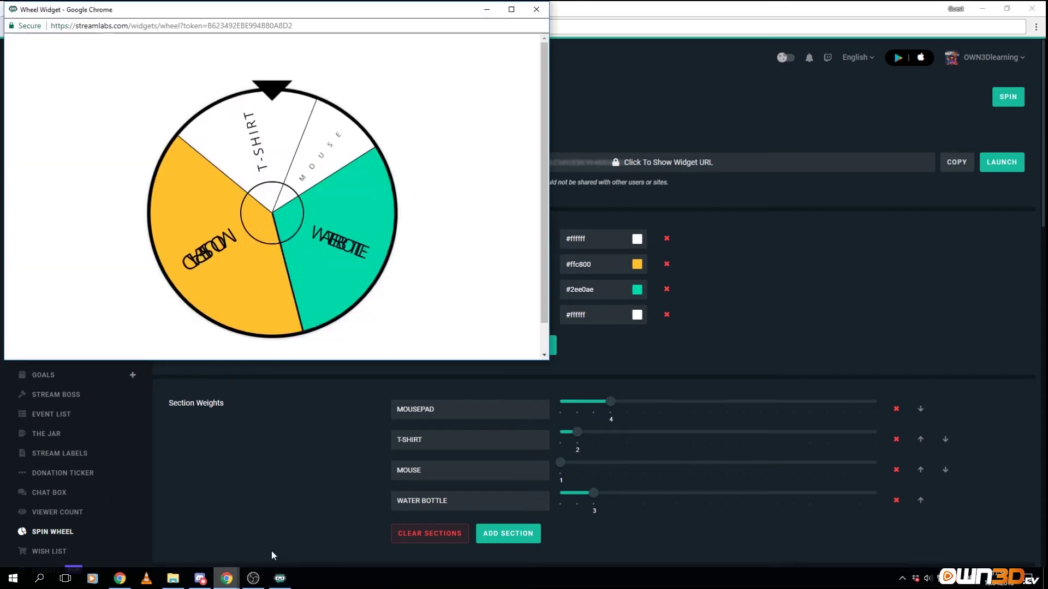
pyautogui.click(536, 10)
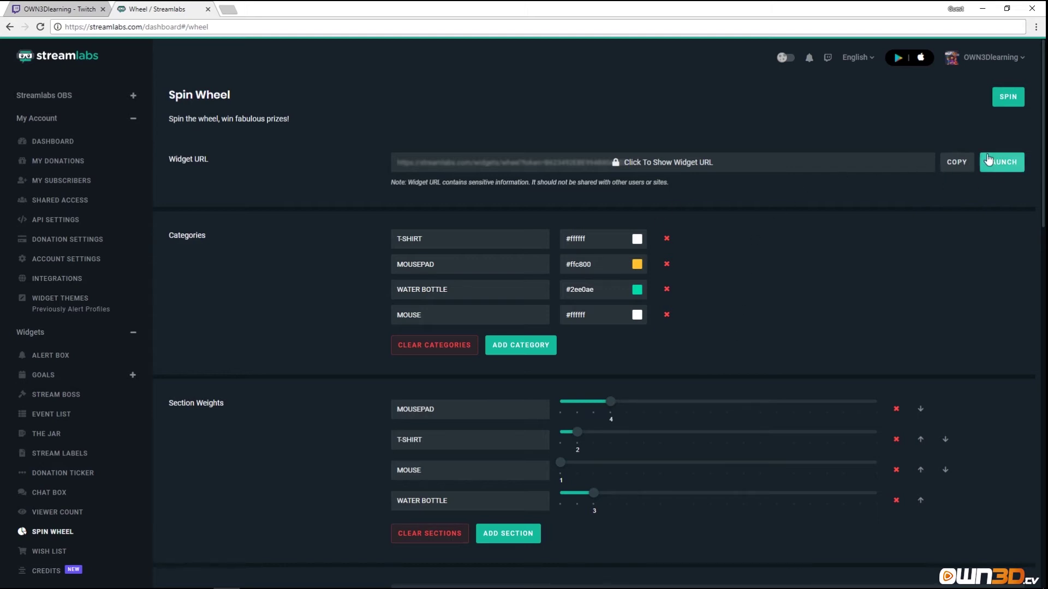
# Open the widget URL in a new tab, spin the wheel to watch it land, then close that tab.
pyautogui.click(959, 170)
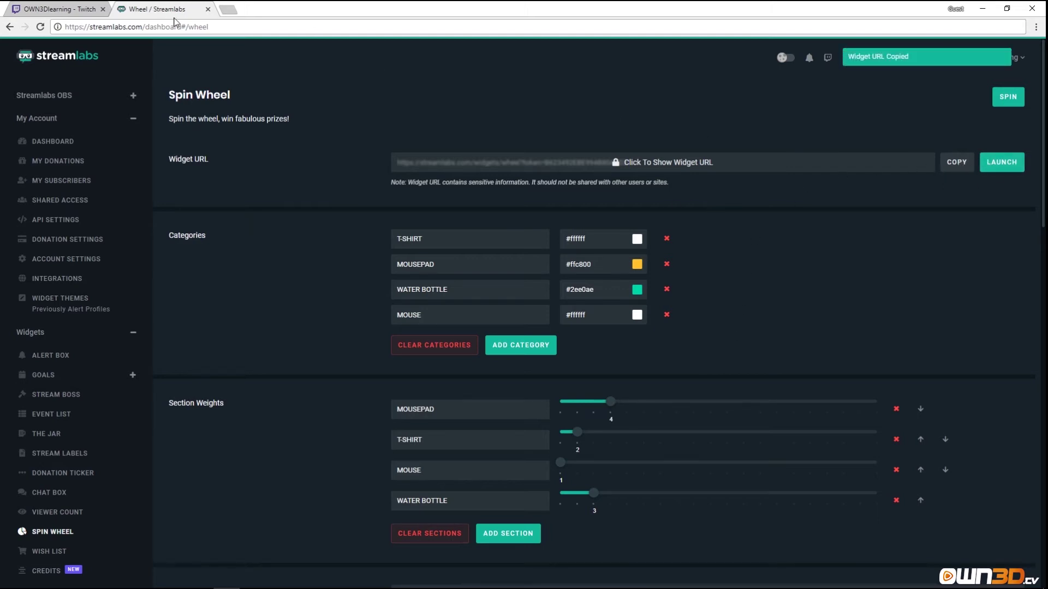
pyautogui.hotkey('ctrl', 't')
pyautogui.hotkey('ctrl', 'v')
pyautogui.press('Return')
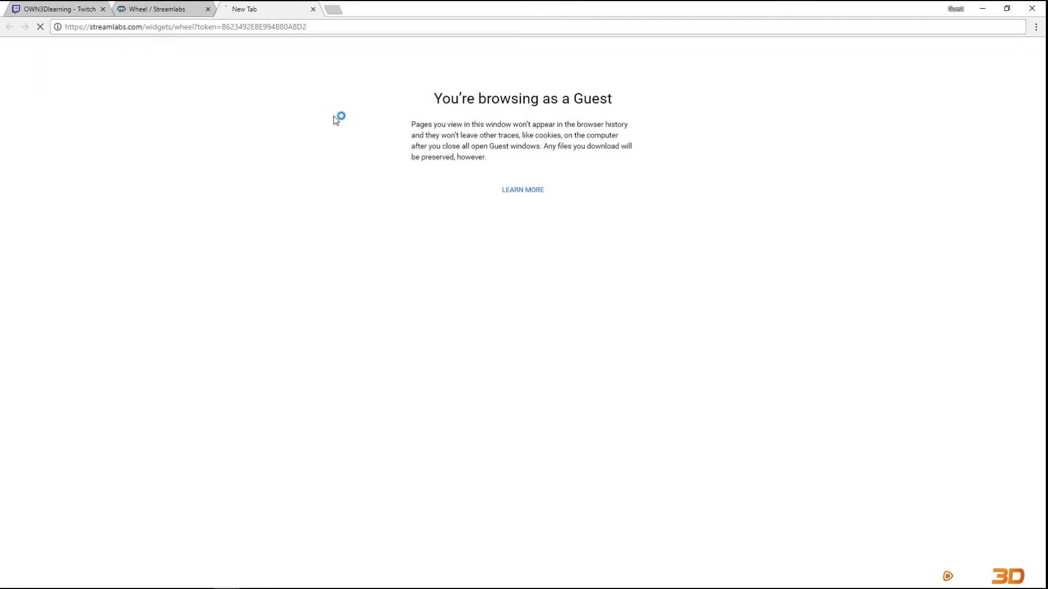
pyautogui.click(175, 9)
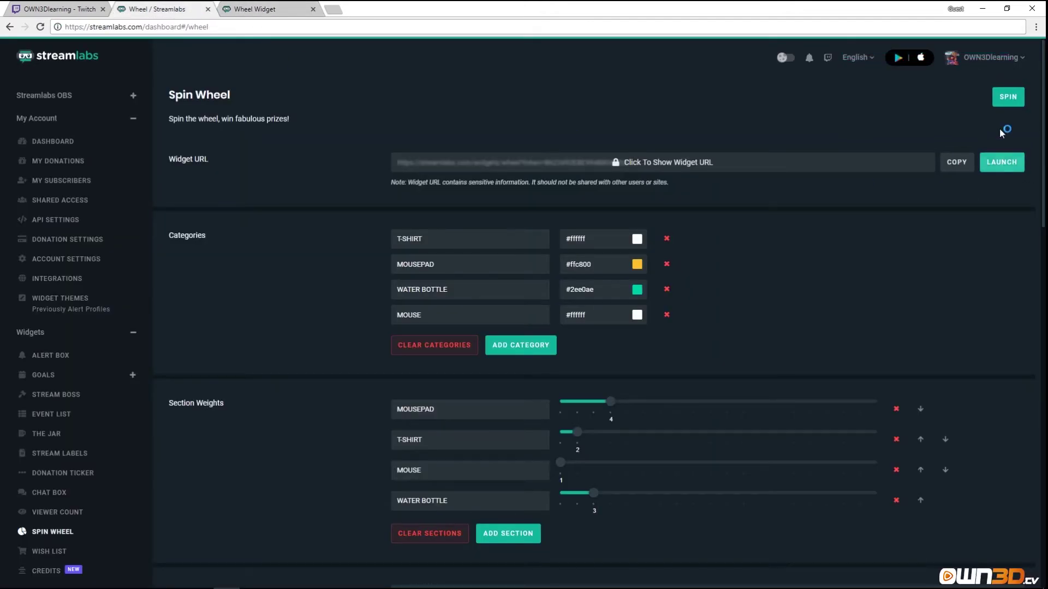
pyautogui.click(1008, 97)
pyautogui.click(272, 9)
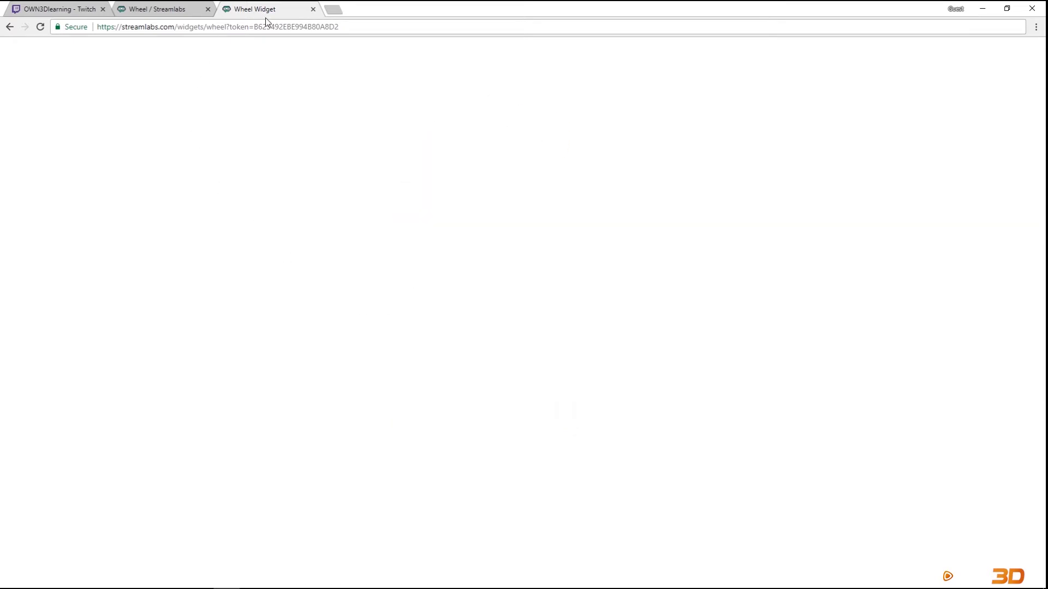
pyautogui.click(314, 9)
pyautogui.scroll(-10, 349, 286)
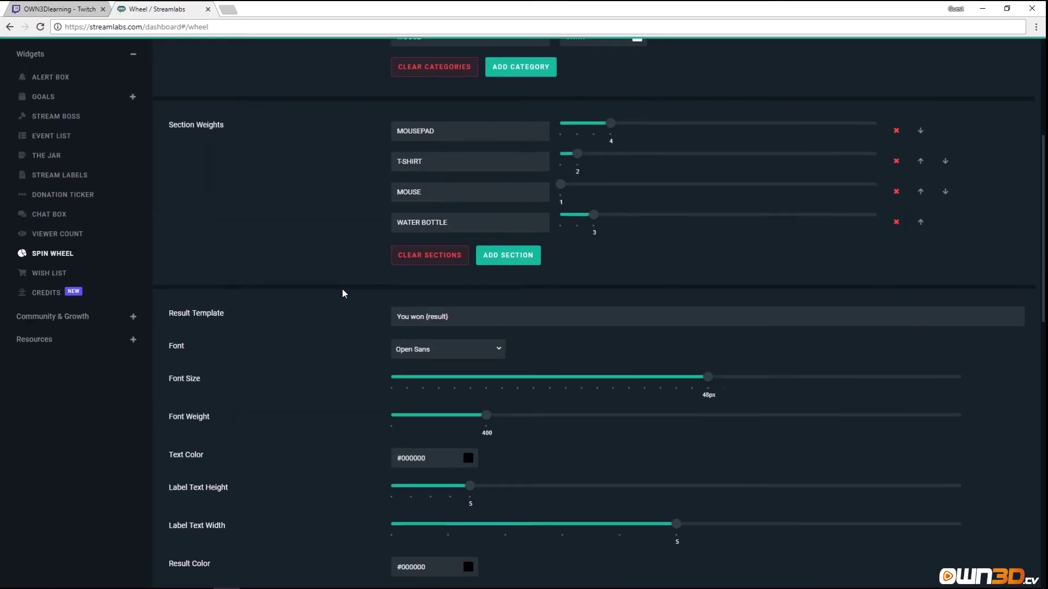
pyautogui.scroll(-5, 342, 293)
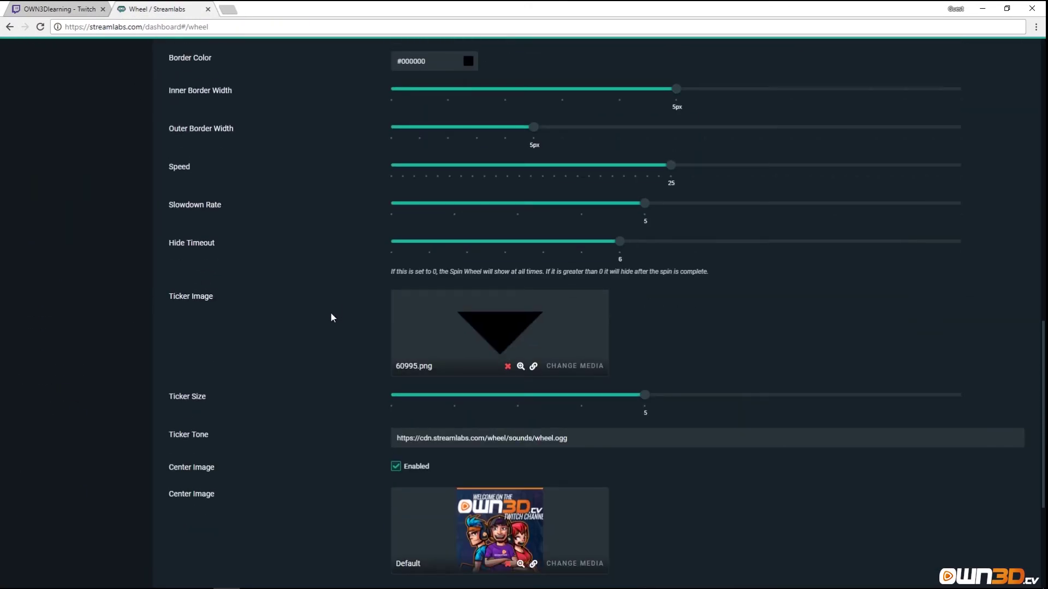
pyautogui.scroll(-5, 331, 318)
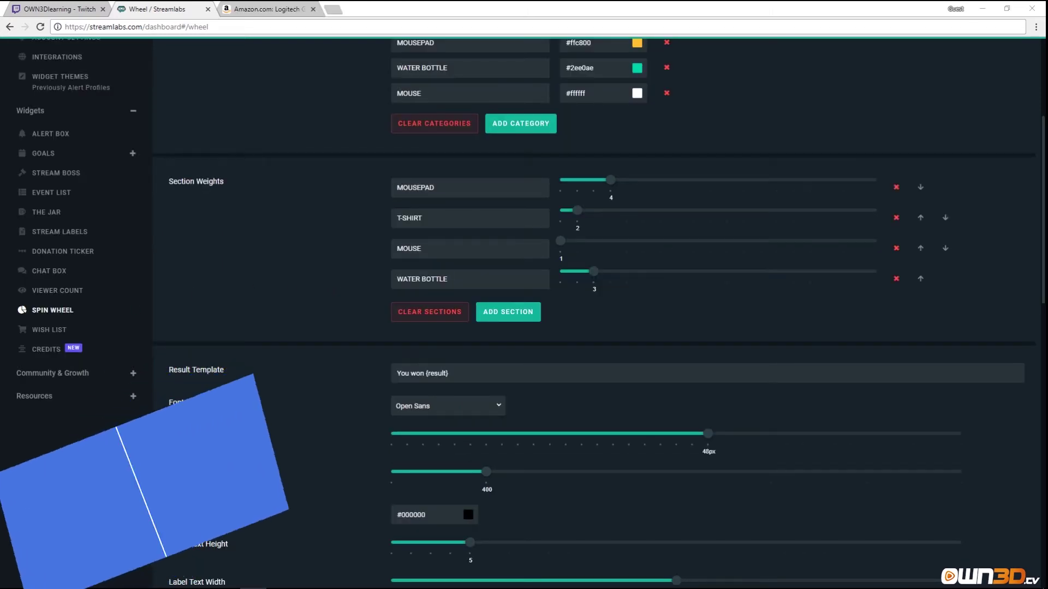
# Start a new Wish List item and import it from the copied Amazon product link.
pyautogui.click(47, 331)
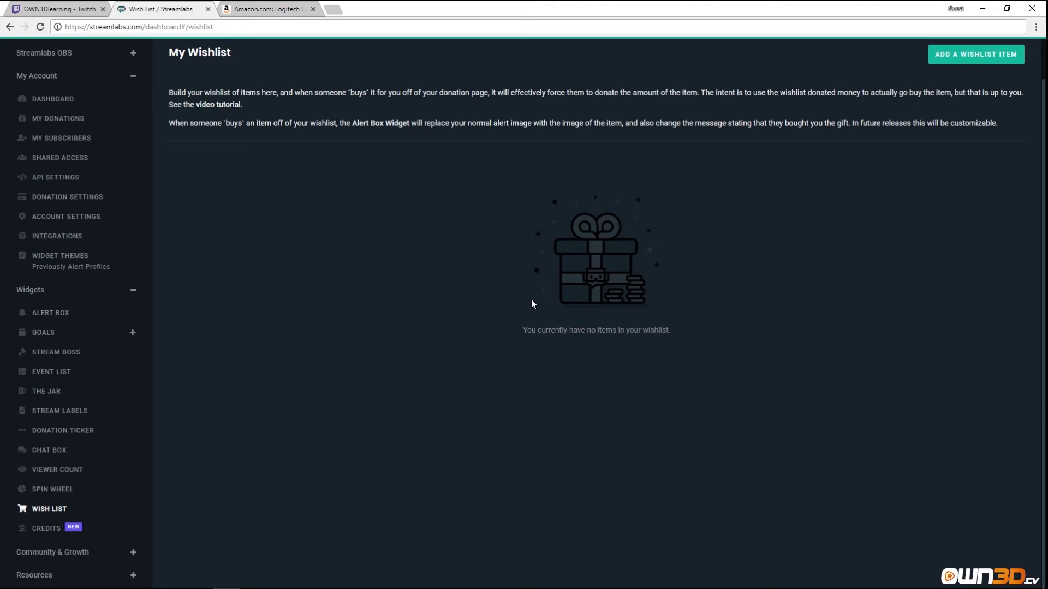
pyautogui.click(969, 56)
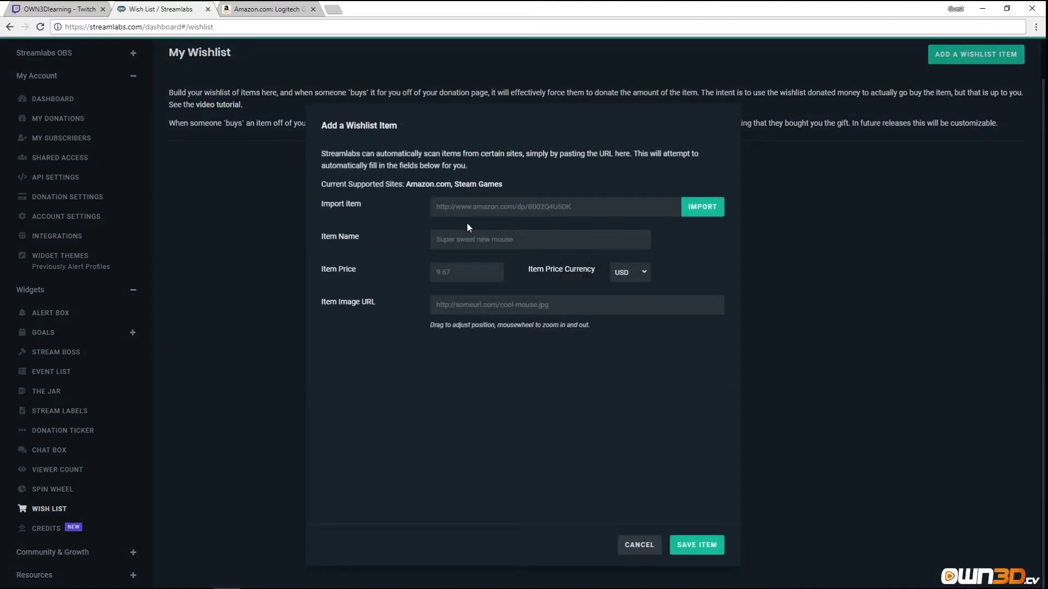
pyautogui.click(267, 9)
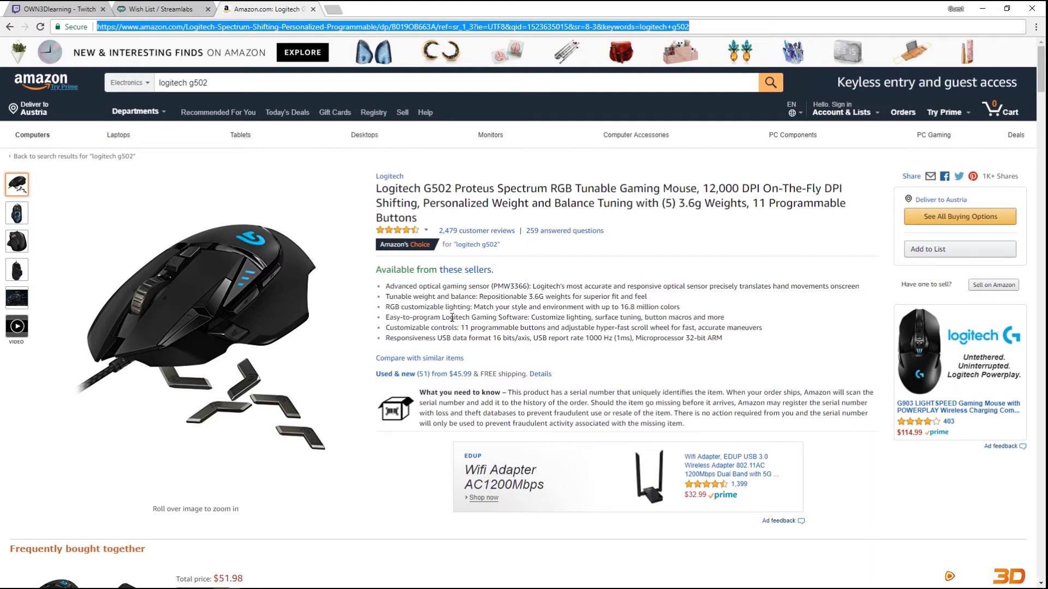
pyautogui.click(714, 27)
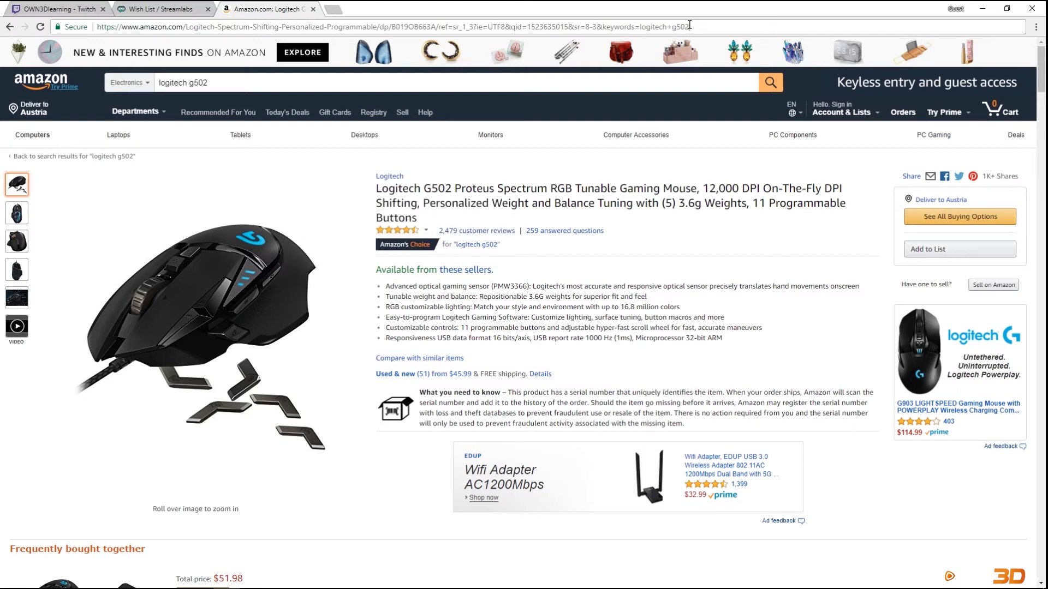
pyautogui.moveTo(714, 26); pyautogui.dragTo(76, 36)
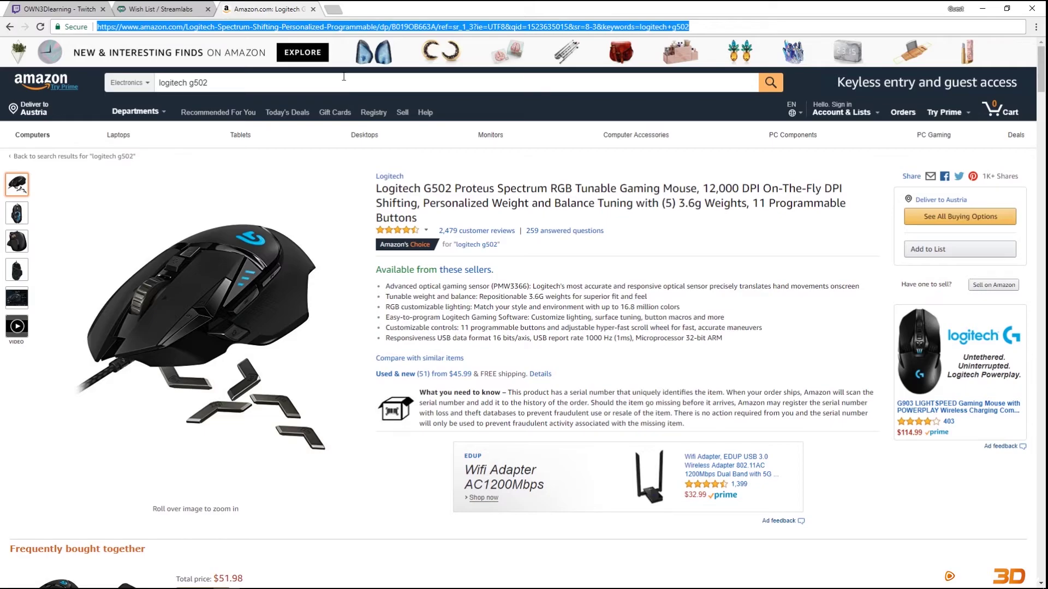
pyautogui.click(160, 9)
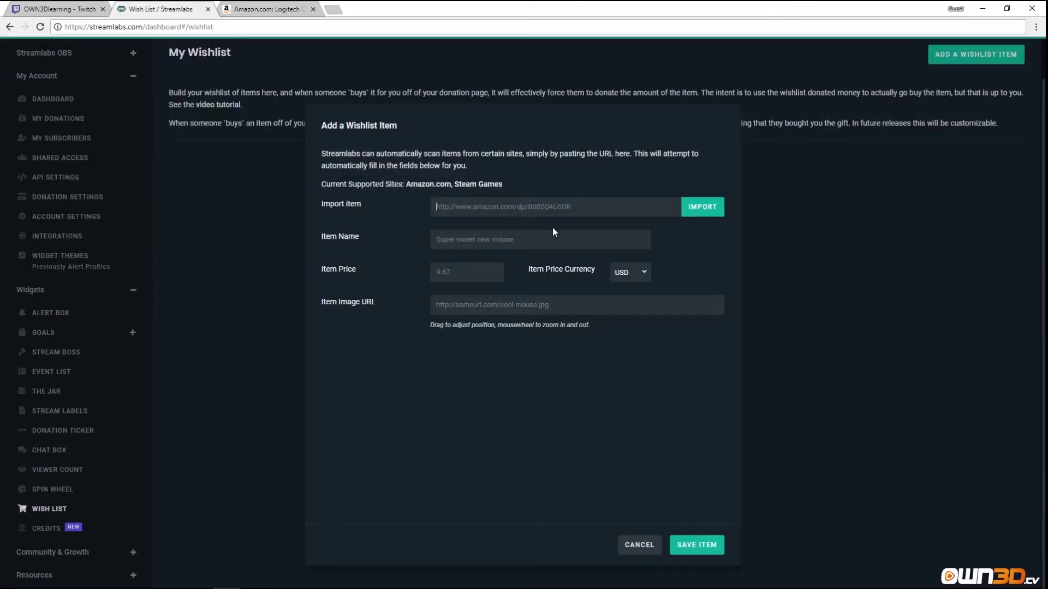
pyautogui.hotkey('ctrl', 'v')
pyautogui.click(696, 210)
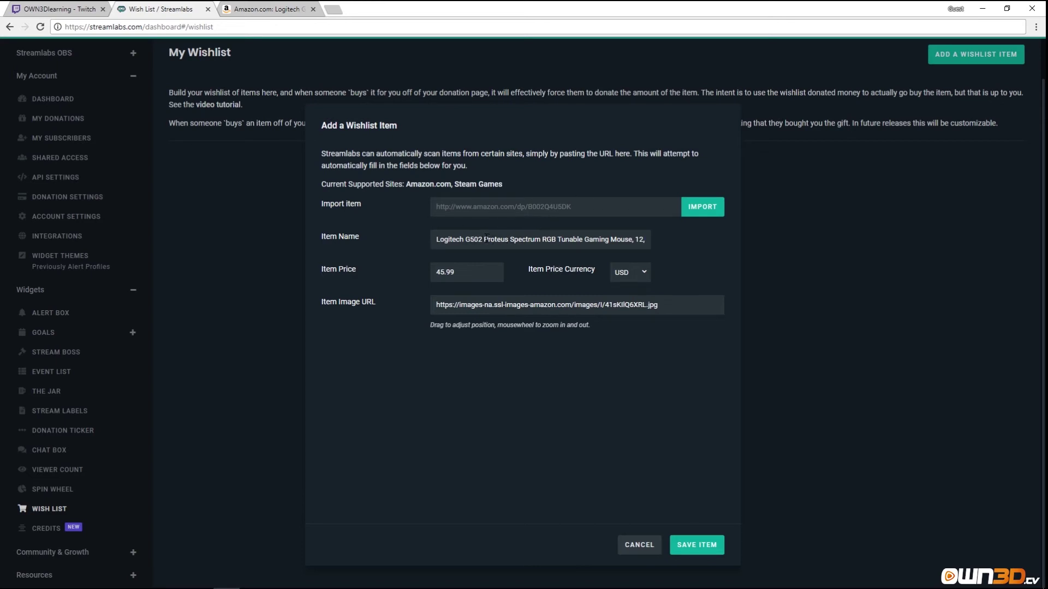
# Shorten the item name to Logitech G502 and save the item.
pyautogui.moveTo(486, 238); pyautogui.dragTo(686, 250)
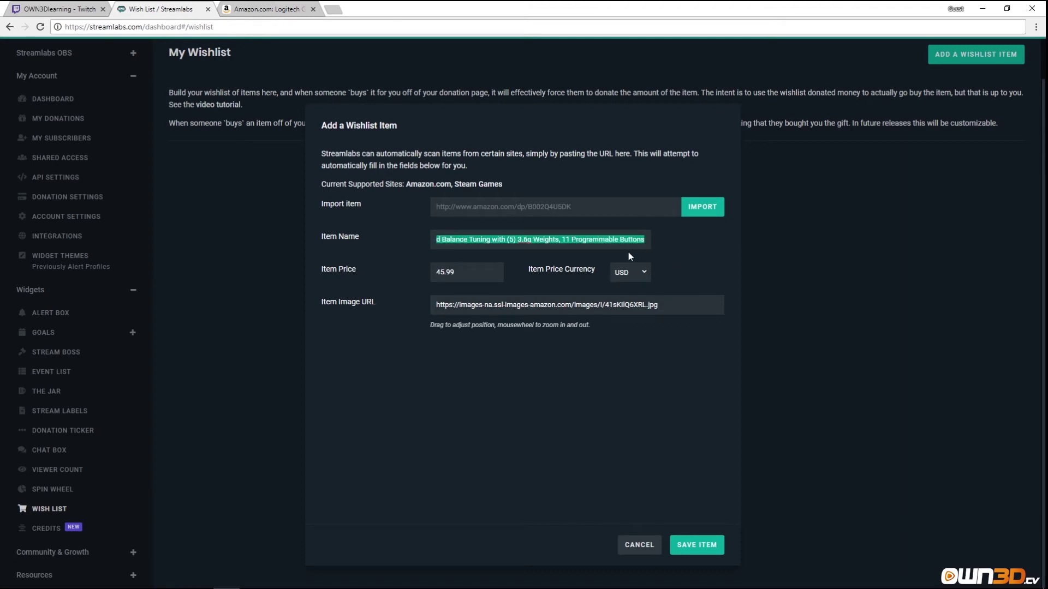
pyautogui.press('BackSpace')
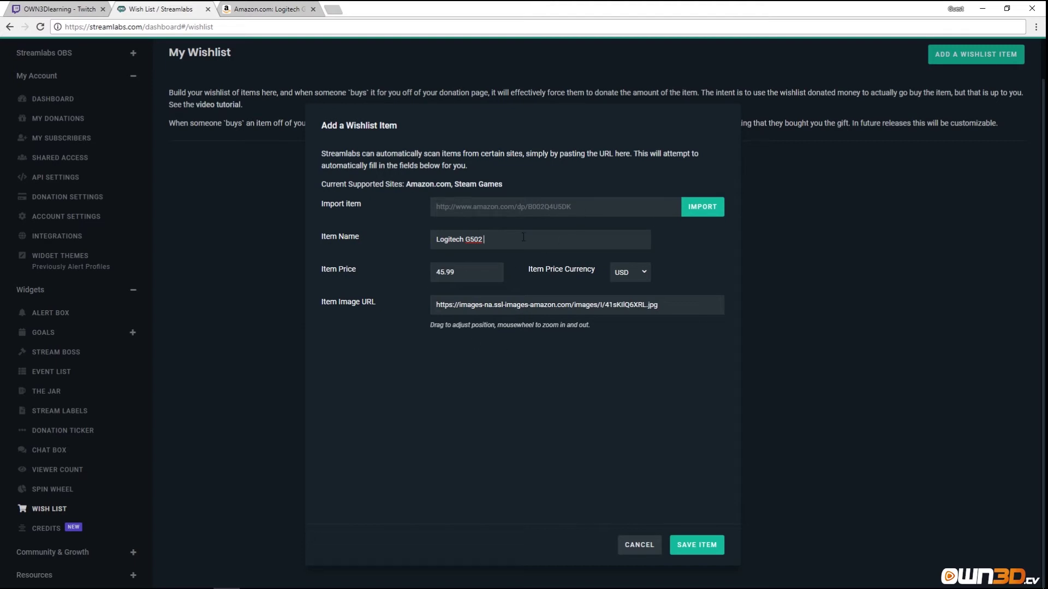
pyautogui.click(697, 545)
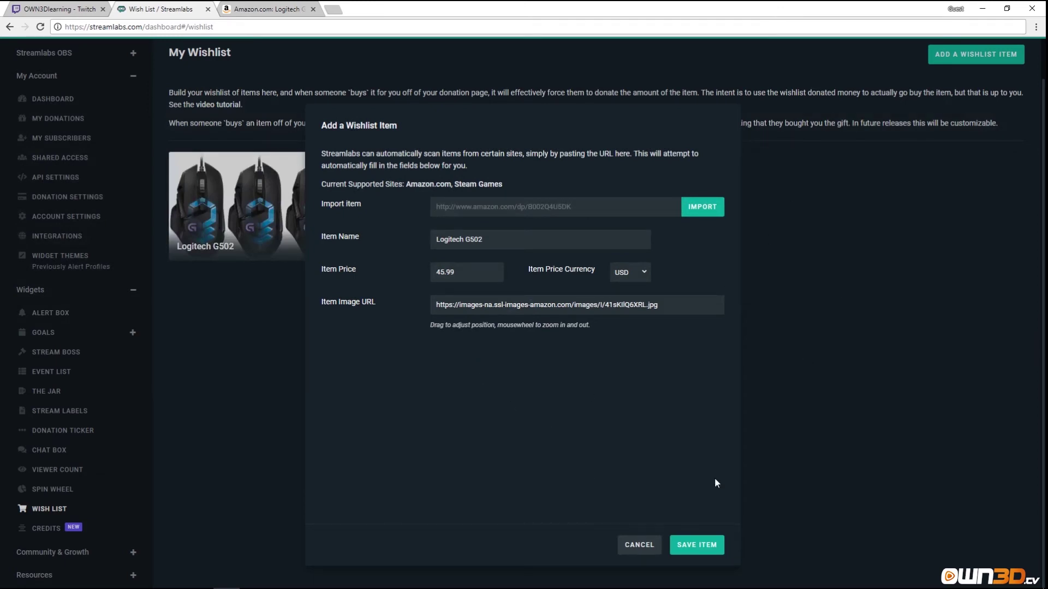
pyautogui.click(659, 541)
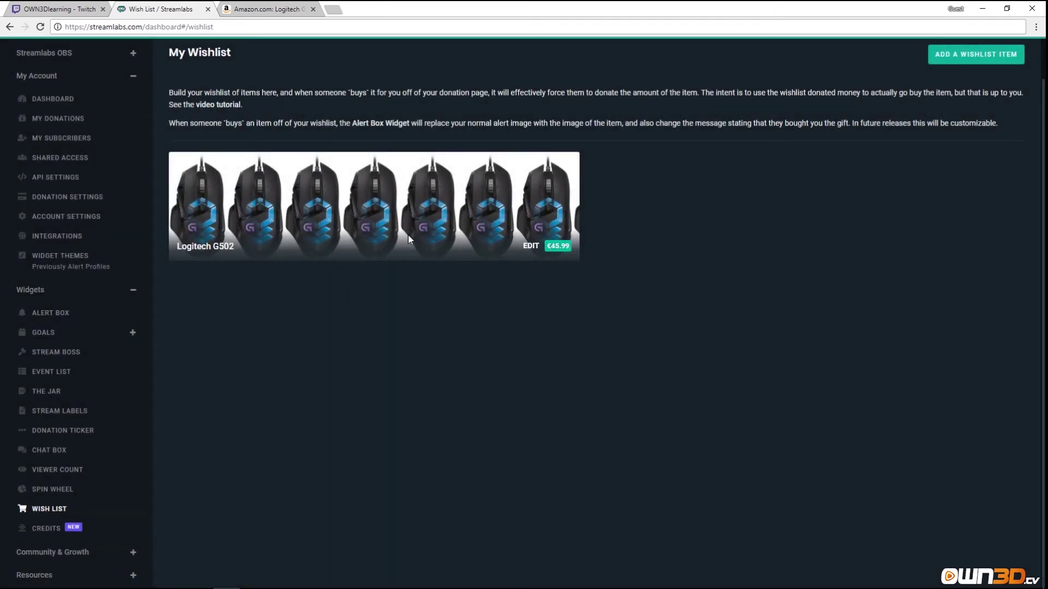
# Check the item editor without changes, then open the public tip page from Donation Settings.
pyautogui.click(529, 247)
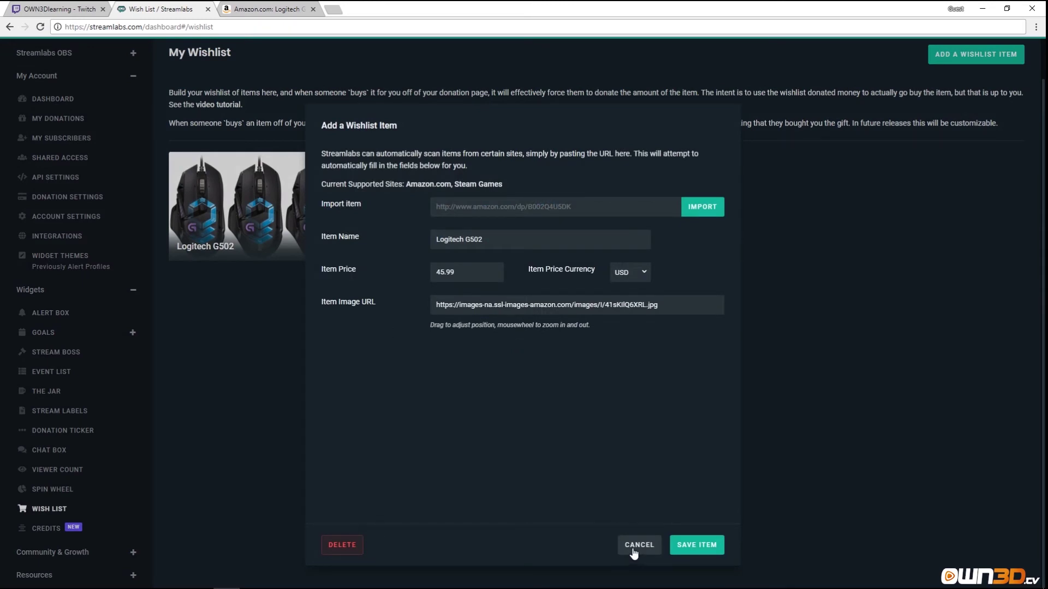
pyautogui.click(632, 548)
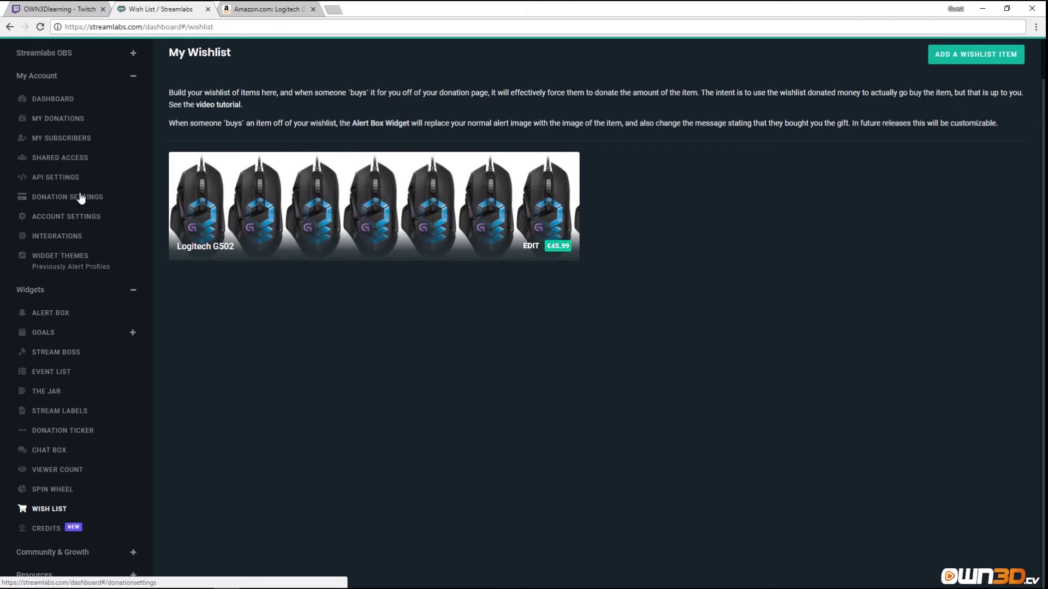
pyautogui.click(74, 200)
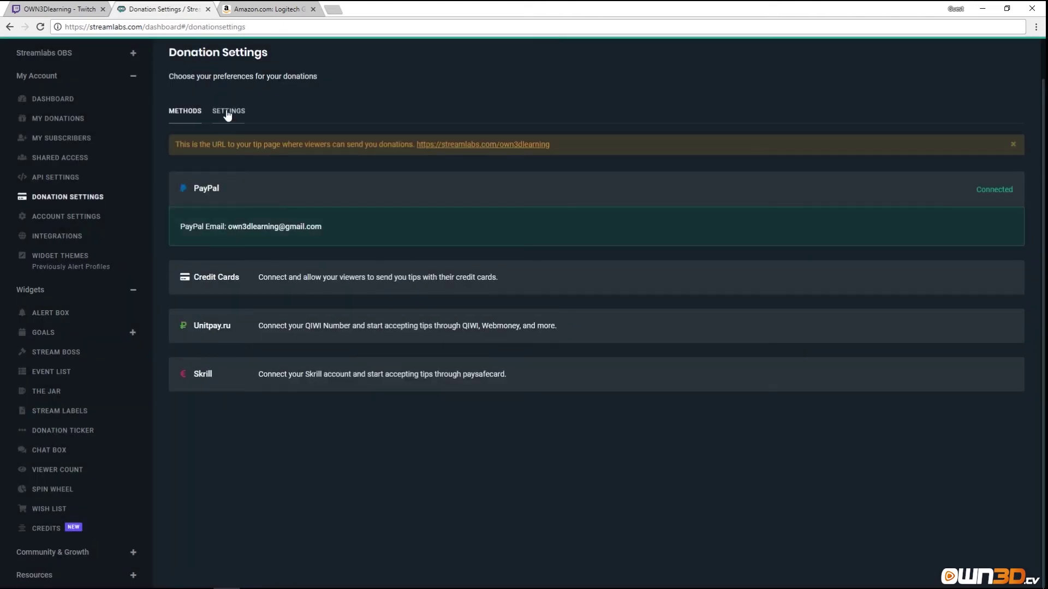
pyautogui.click(228, 111)
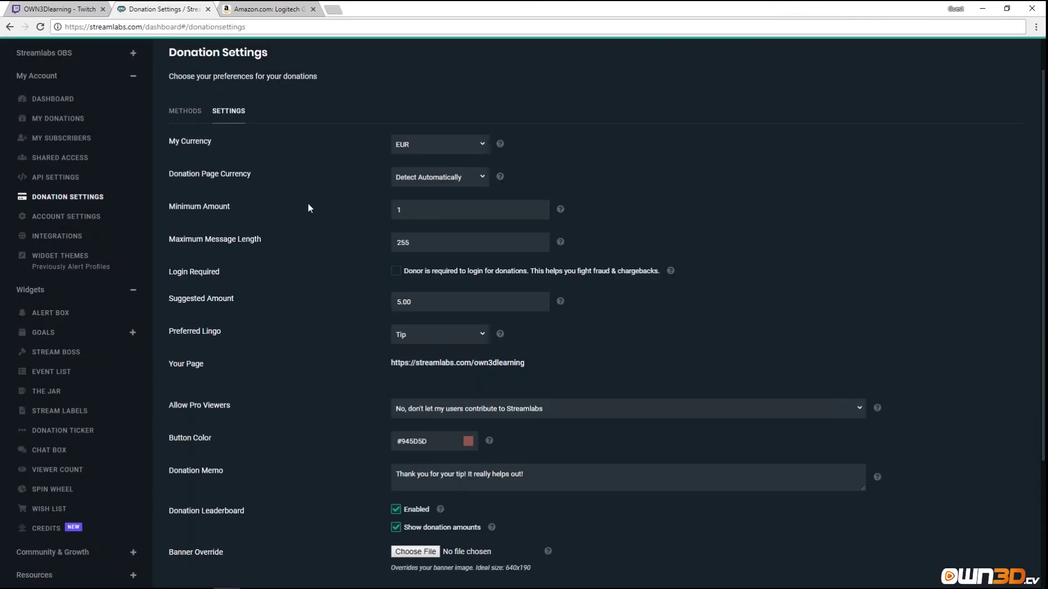
pyautogui.click(470, 363)
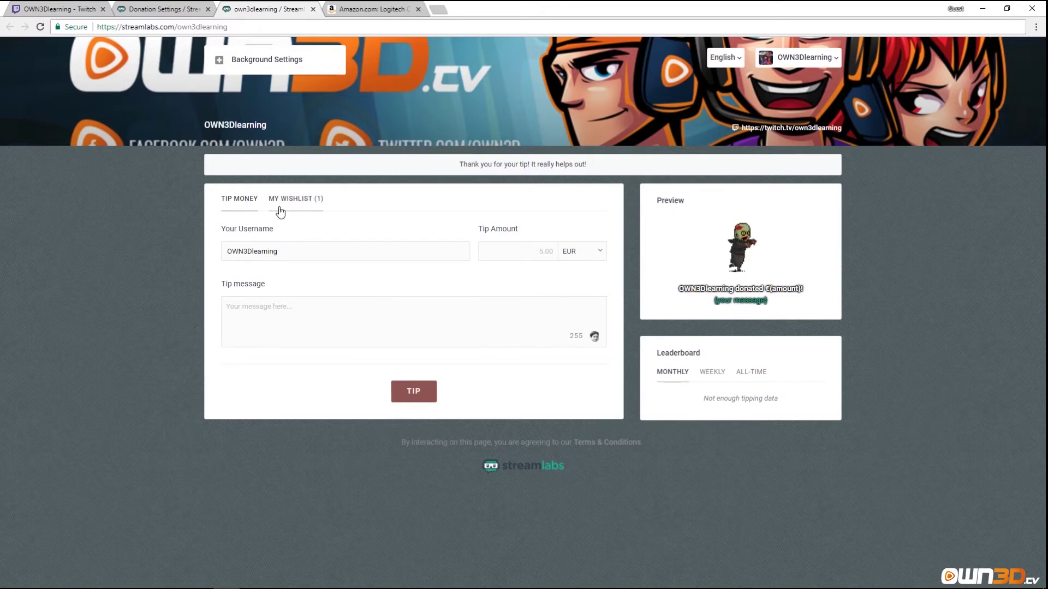
# View My Wishlist on the tip page and select the Logitech G502 as the gift.
pyautogui.click(317, 206)
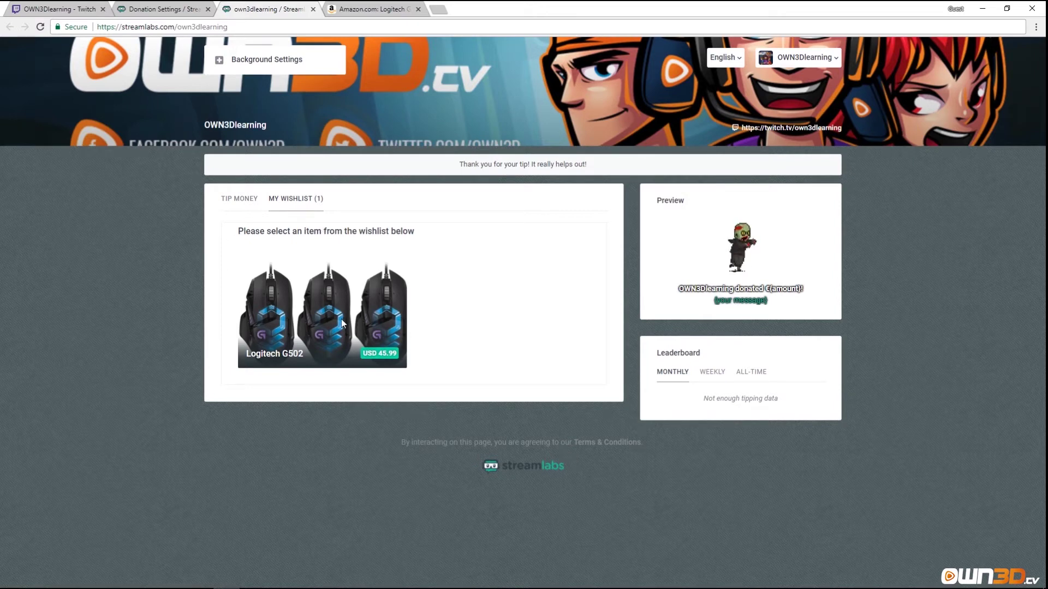
pyautogui.click(320, 324)
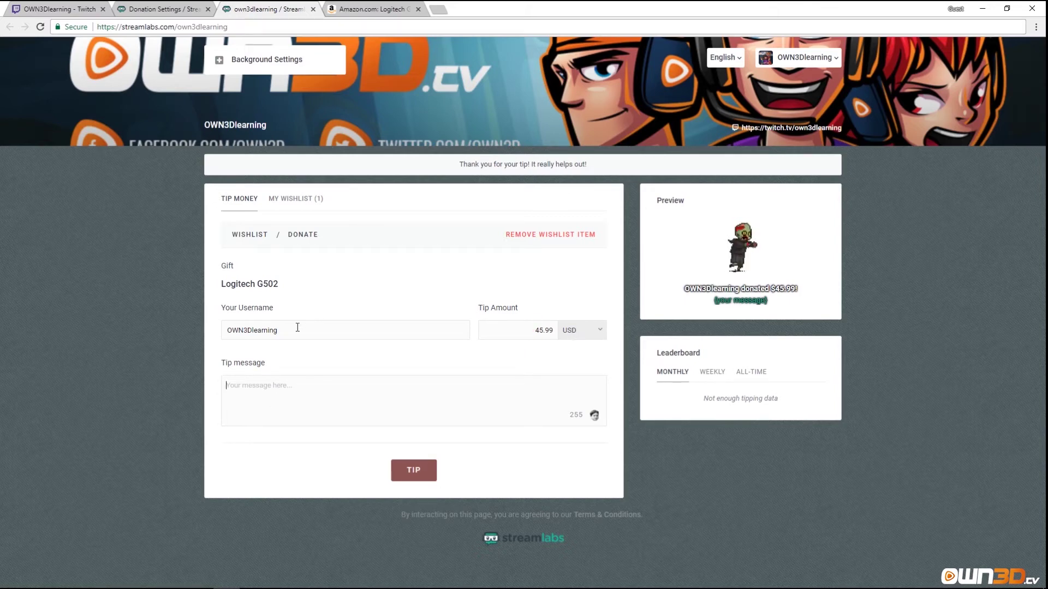
pyautogui.moveTo(298, 328); pyautogui.dragTo(247, 331)
pyautogui.click(421, 281)
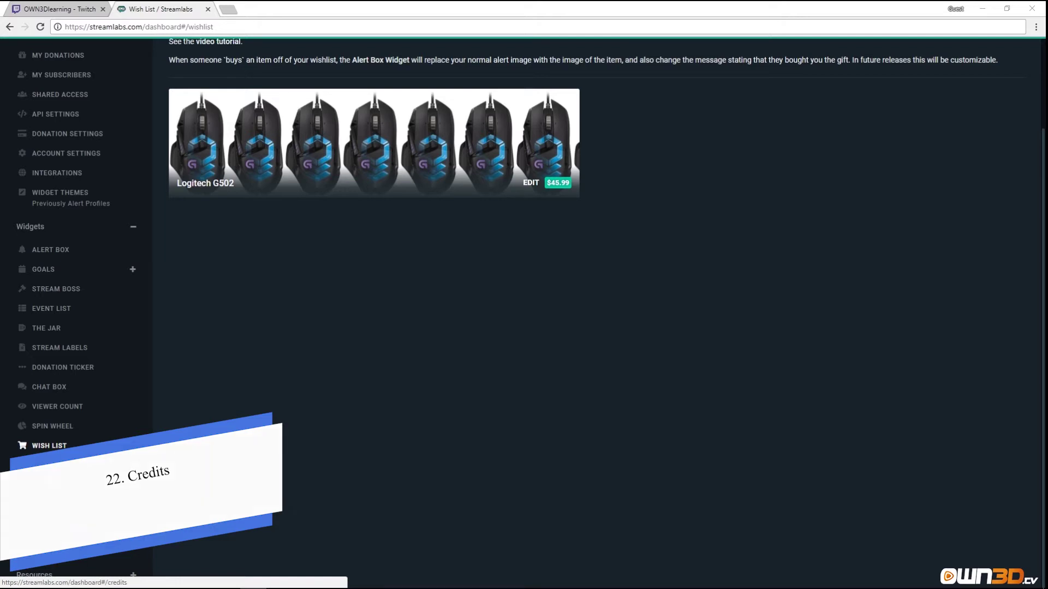
# Open the Credits widget, try the Default and Geometric themes, and return to The Crawl.
pyautogui.click(49, 465)
pyautogui.scroll(-3, 50, 467)
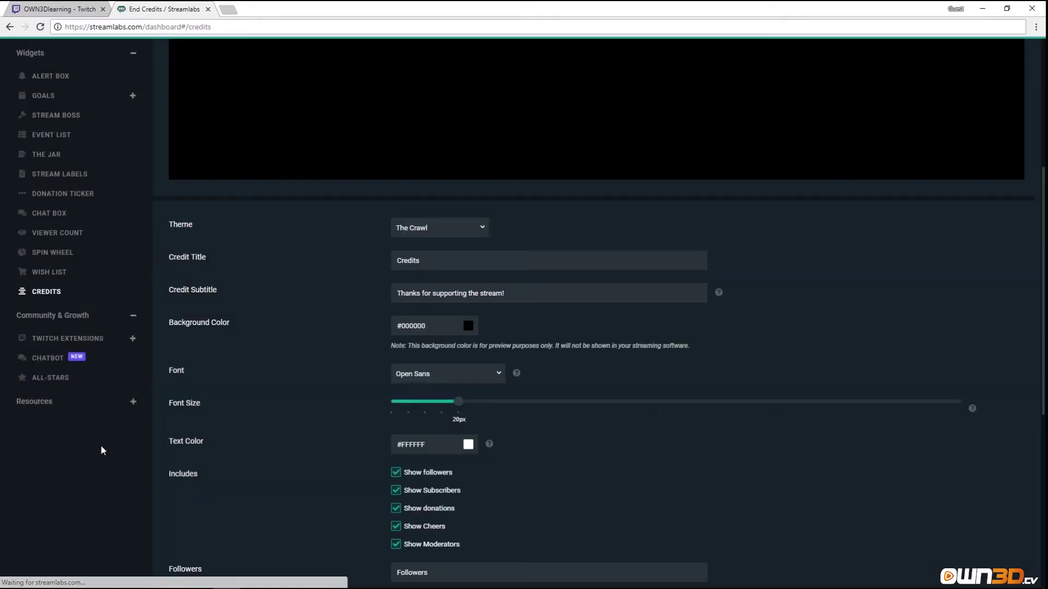
pyautogui.scroll(5, 317, 349)
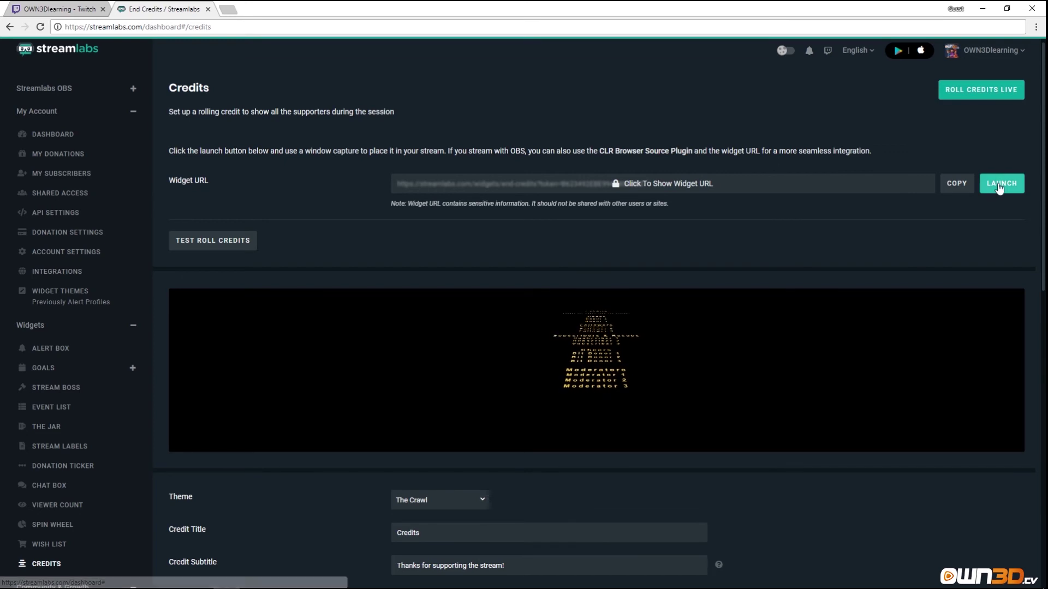
pyautogui.scroll(-2, 484, 373)
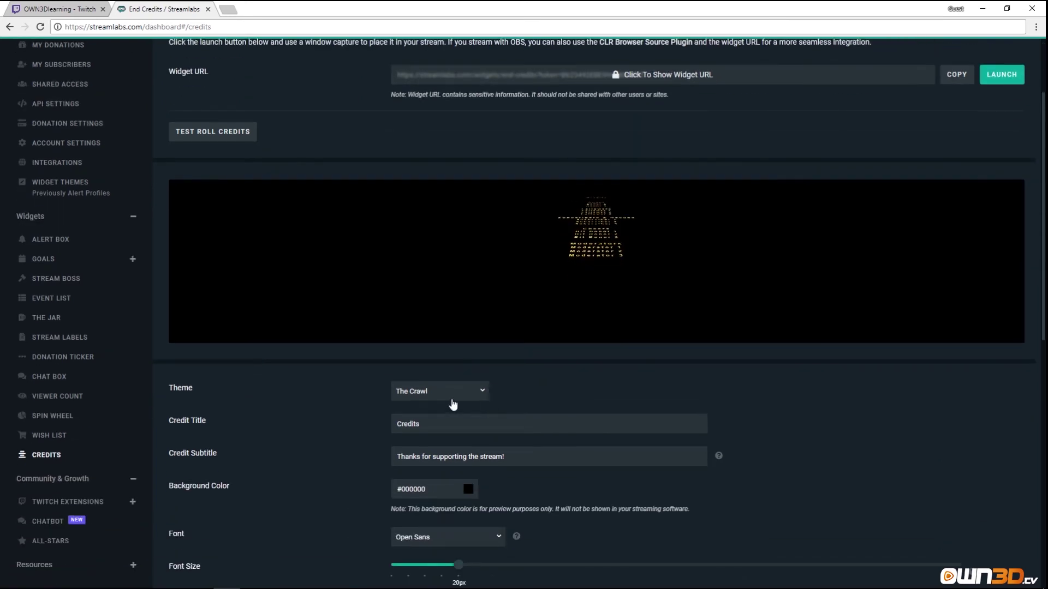
pyautogui.click(479, 402)
pyautogui.click(417, 434)
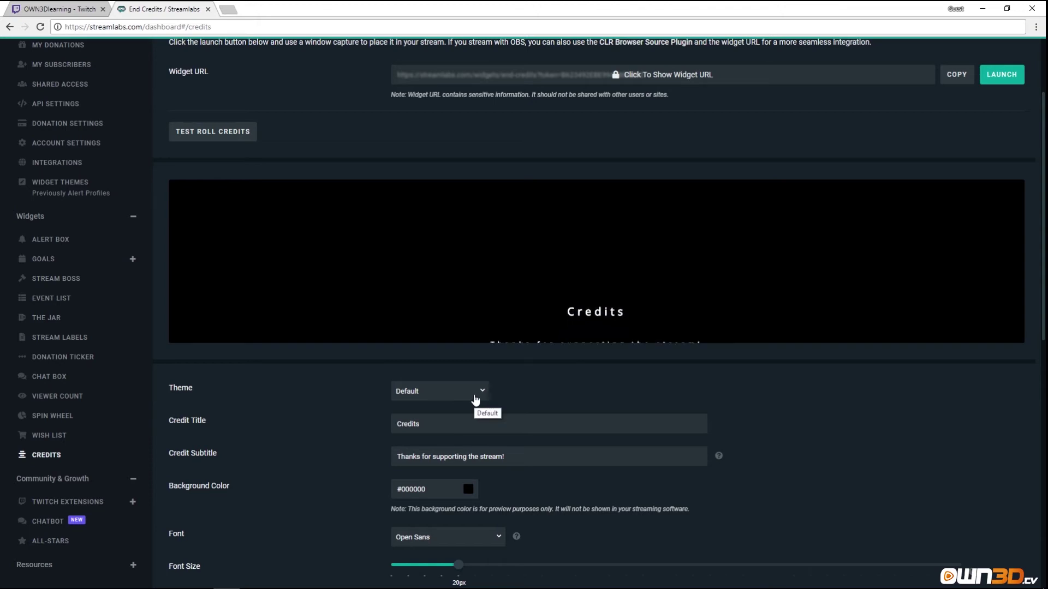
pyautogui.click(451, 395)
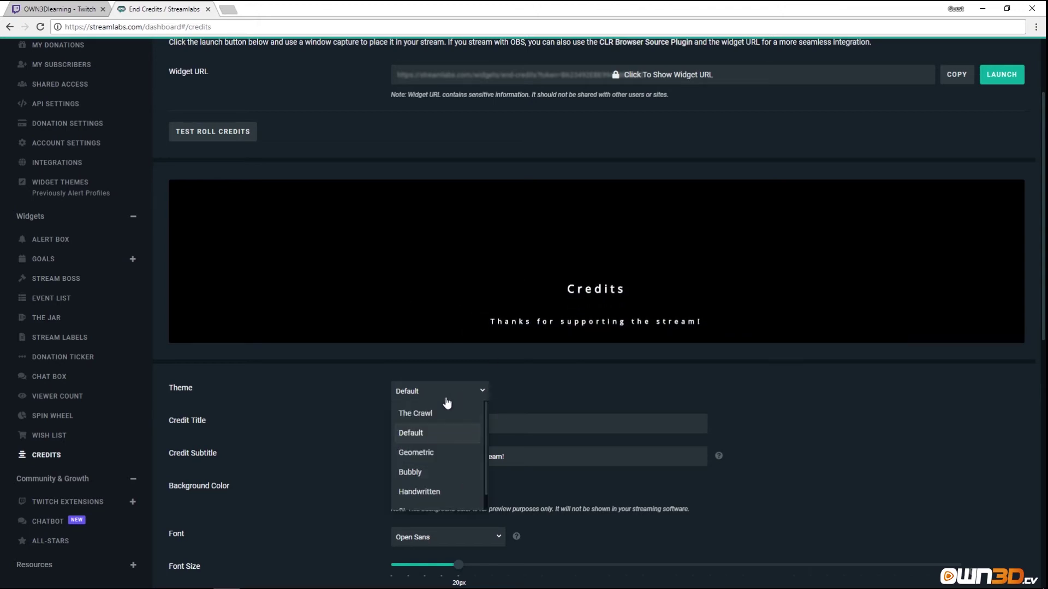
pyautogui.click(426, 450)
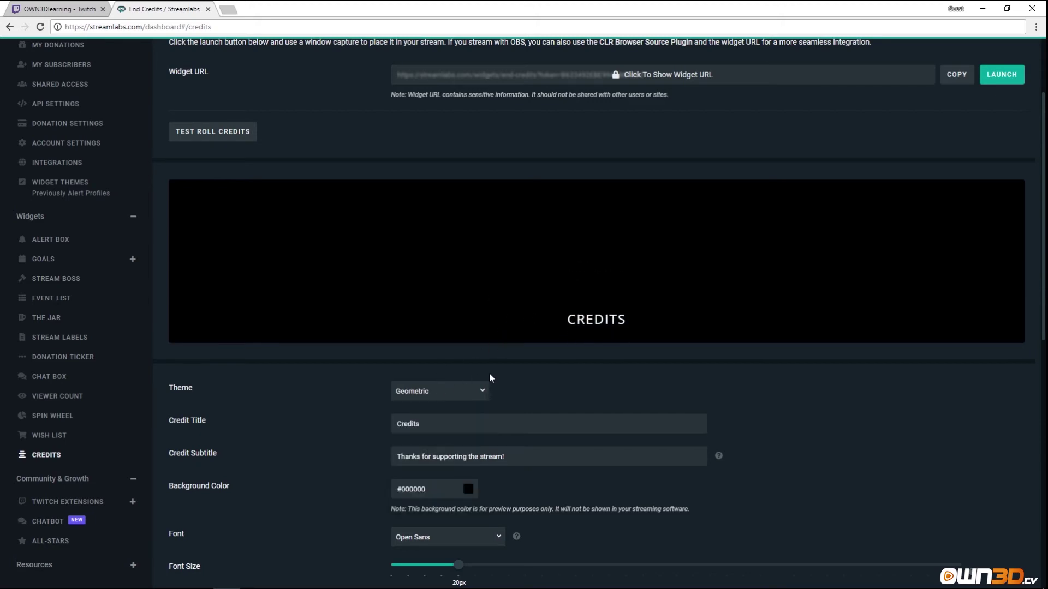
pyautogui.click(483, 389)
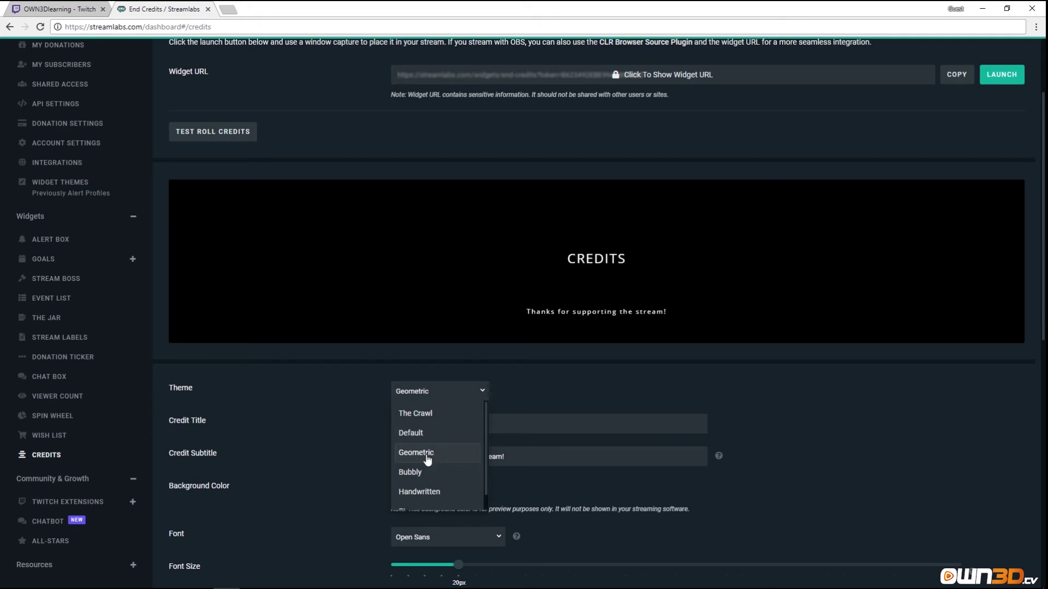
pyautogui.click(422, 417)
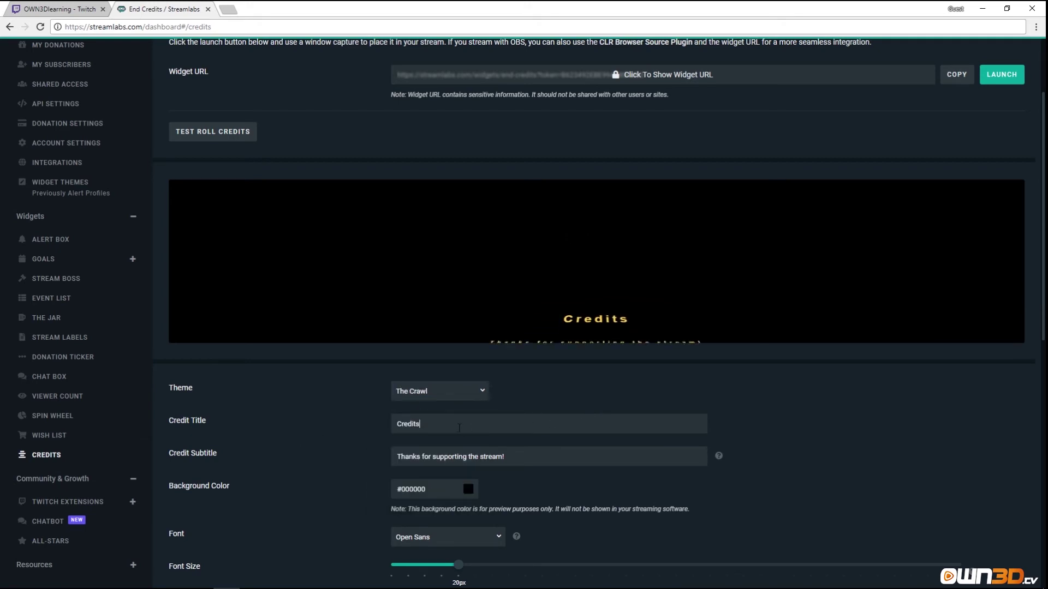
# Set the credits title to 'Thank you all!' and the subtitle to 'You are amazing!'.
pyautogui.moveTo(451, 432); pyautogui.dragTo(384, 421)
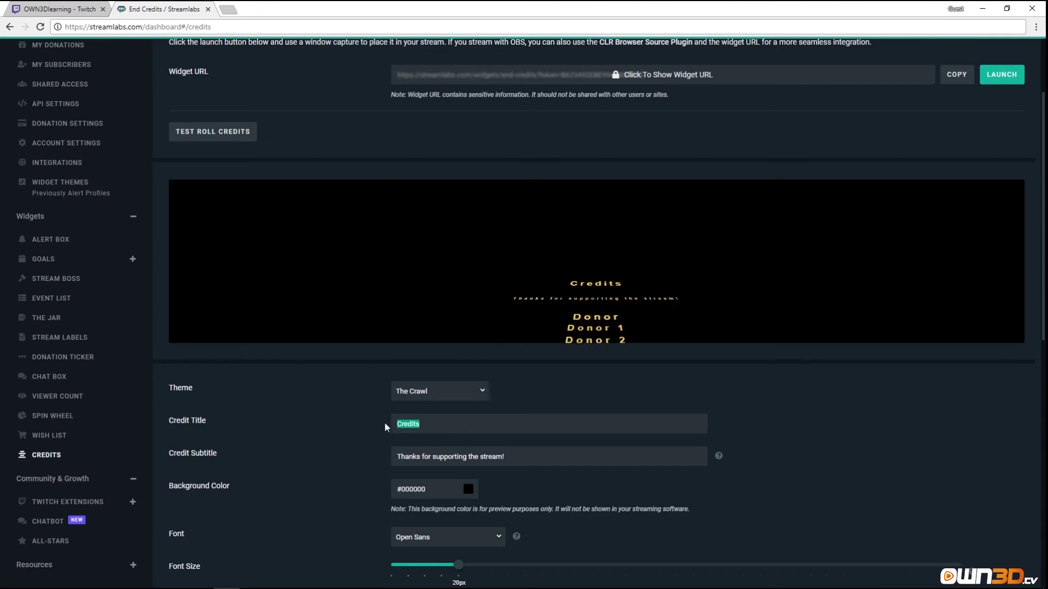
pyautogui.write('Thank you all')
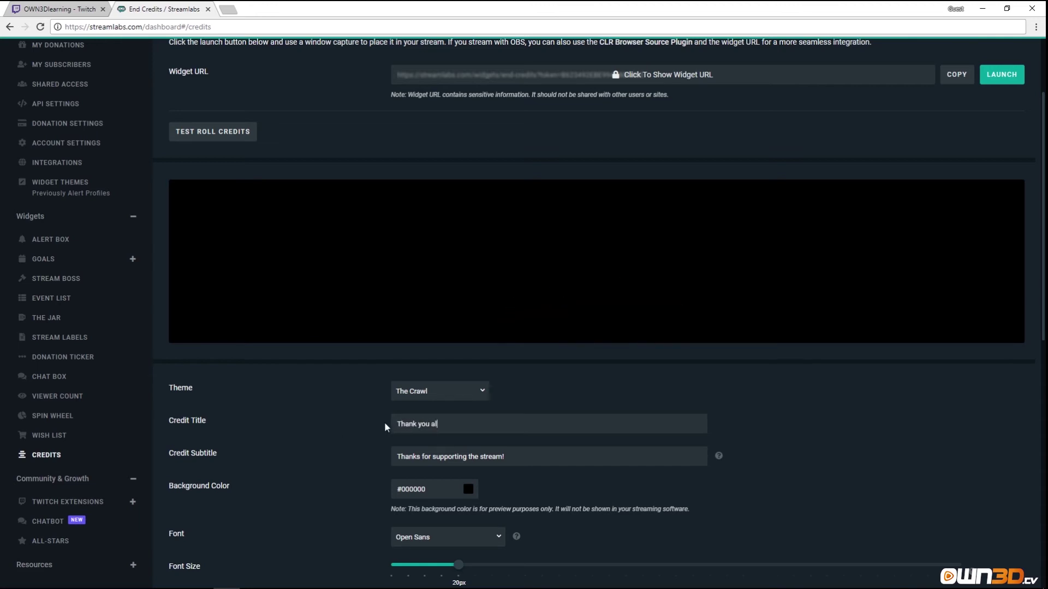
pyautogui.write('!')
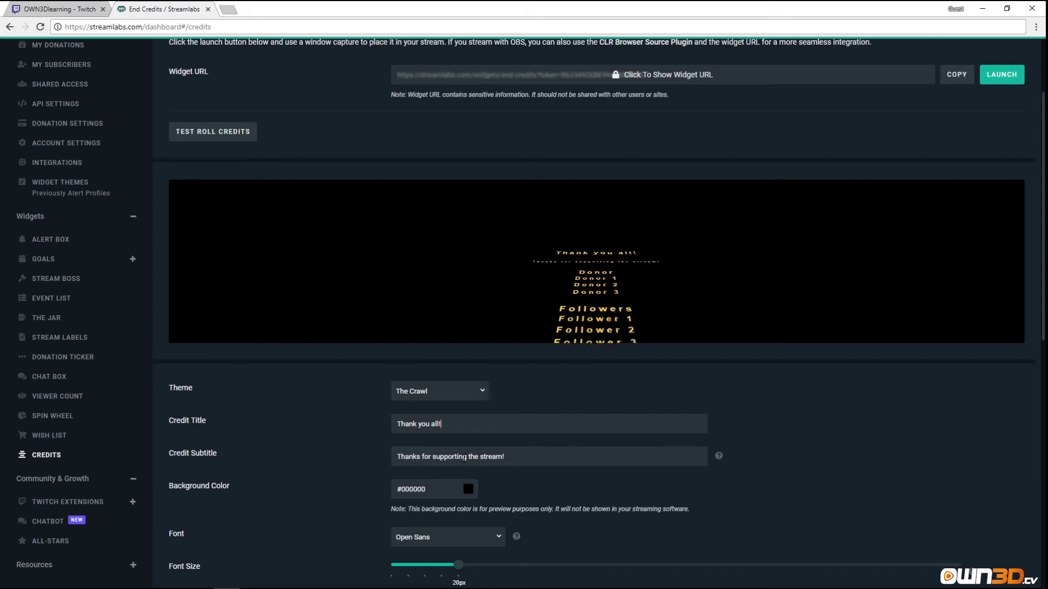
pyautogui.moveTo(528, 463); pyautogui.dragTo(332, 460)
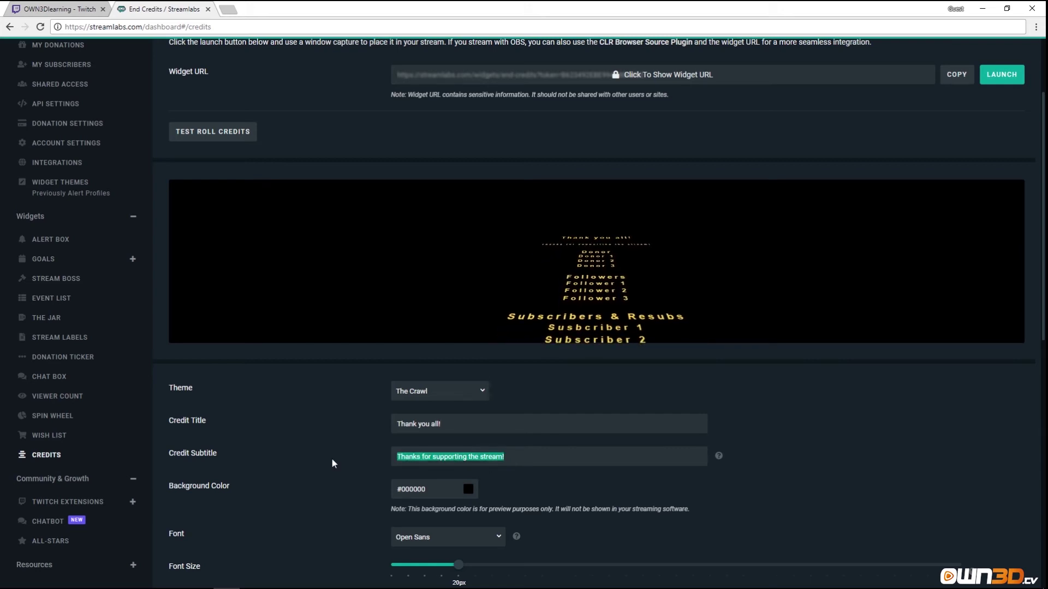
pyautogui.write('You are ')
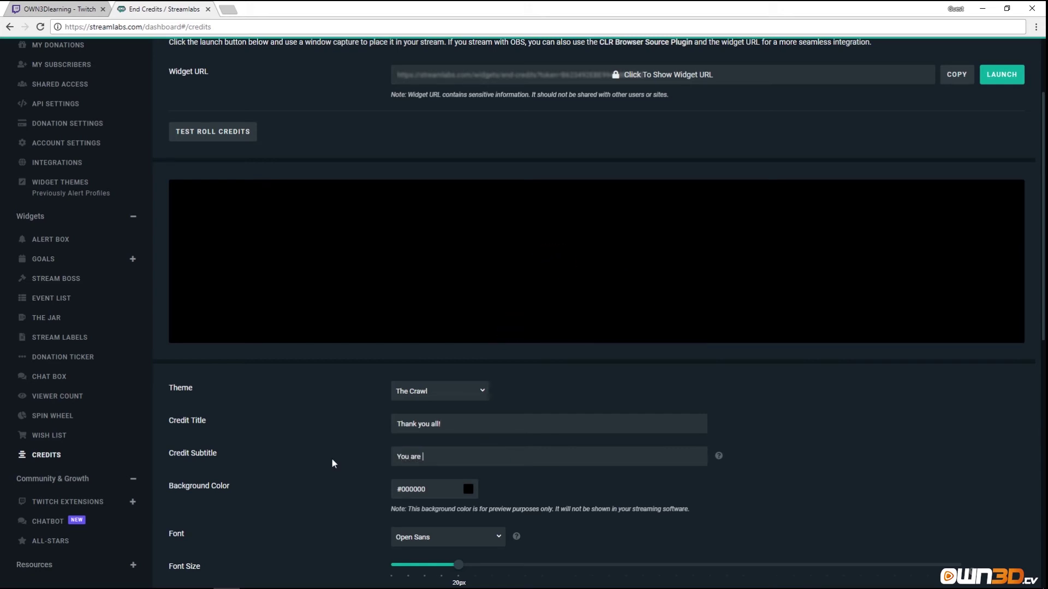
pyautogui.write('amazing!')
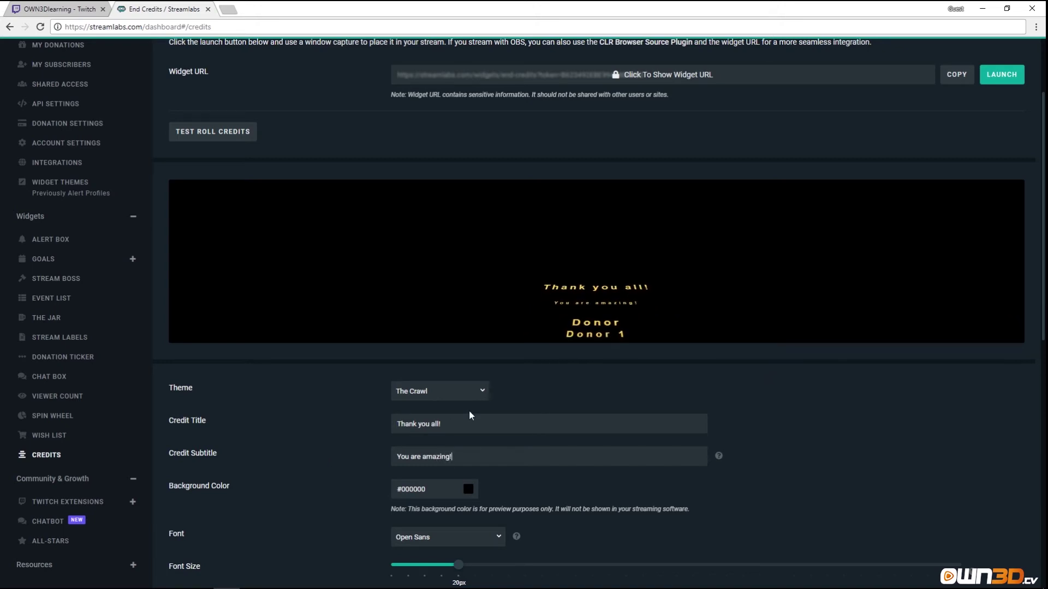
pyautogui.scroll(-4, 393, 503)
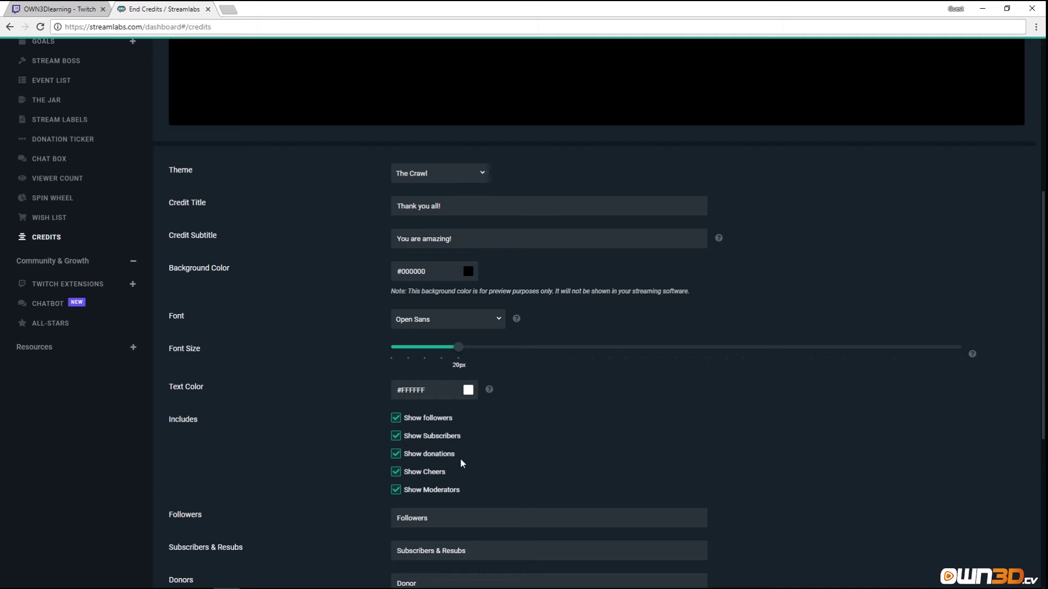
# Replace the Followers heading with 'Fans' and Subscribers & Resubs with 'Super & Super Super Fans'.
pyautogui.scroll(-5, 382, 469)
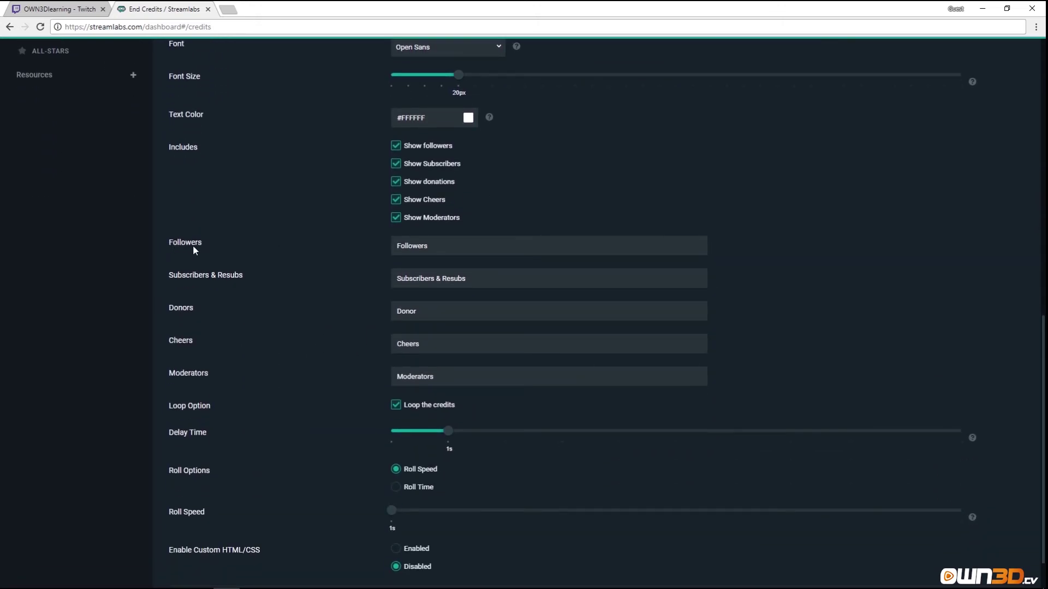
pyautogui.moveTo(442, 241); pyautogui.dragTo(319, 257)
pyautogui.write('Fans')
pyautogui.moveTo(497, 279); pyautogui.dragTo(340, 289)
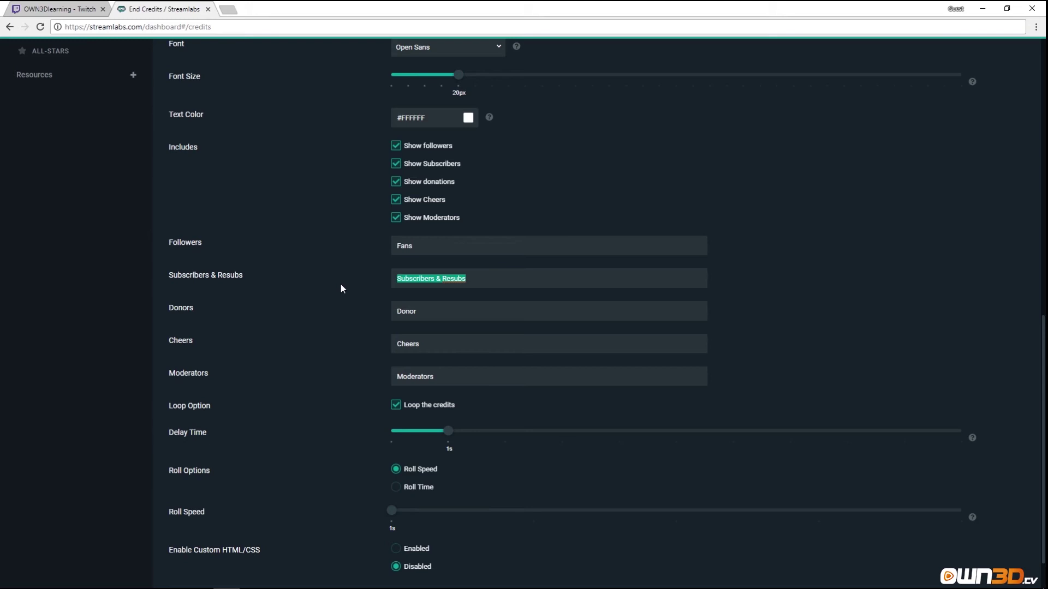
pyautogui.write('Super & Super Super Fans')
pyautogui.scroll(9, 310, 226)
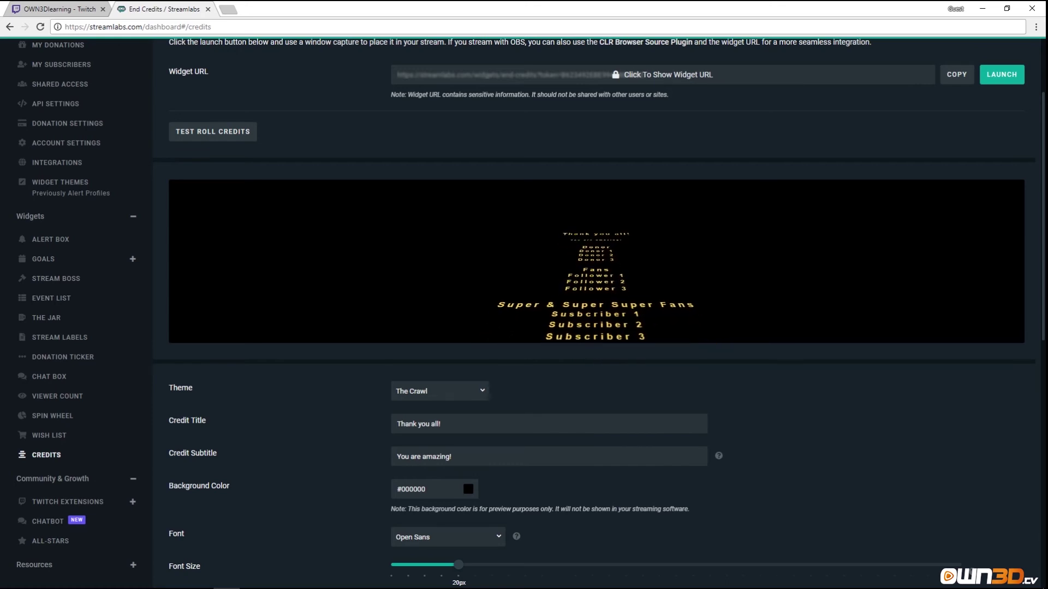
pyautogui.scroll(-8, 586, 378)
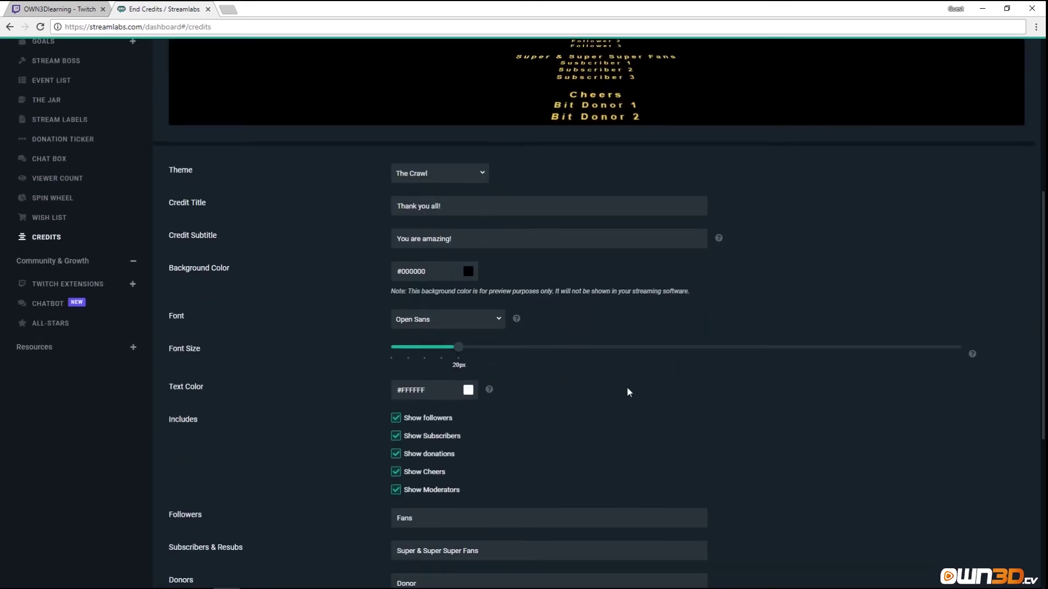
pyautogui.scroll(-2, 356, 392)
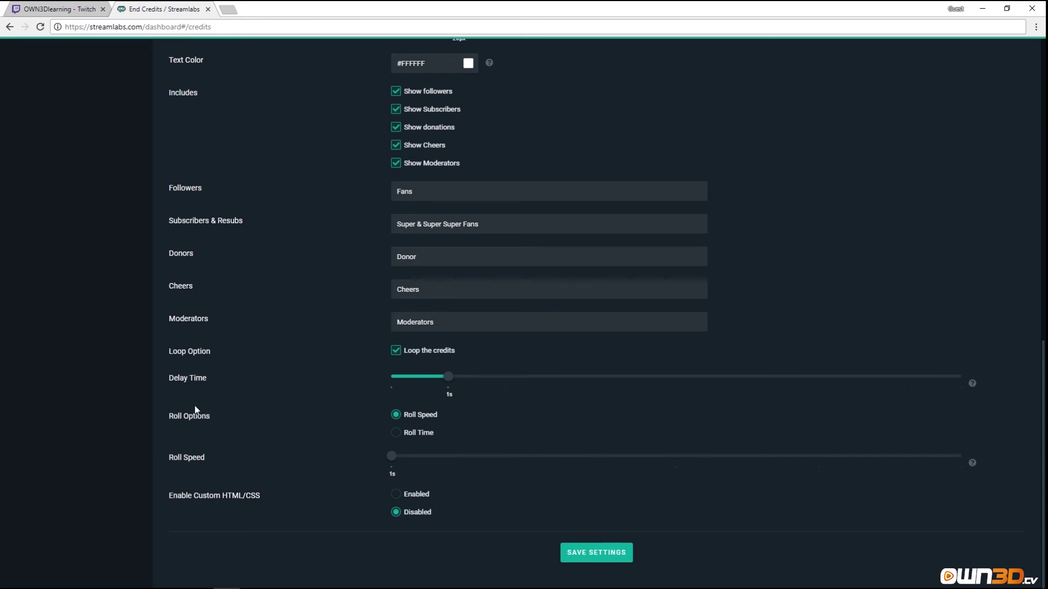
# Keep the Roll Speed mode, raise it to 2s, and save the End Credits settings.
pyautogui.click(396, 433)
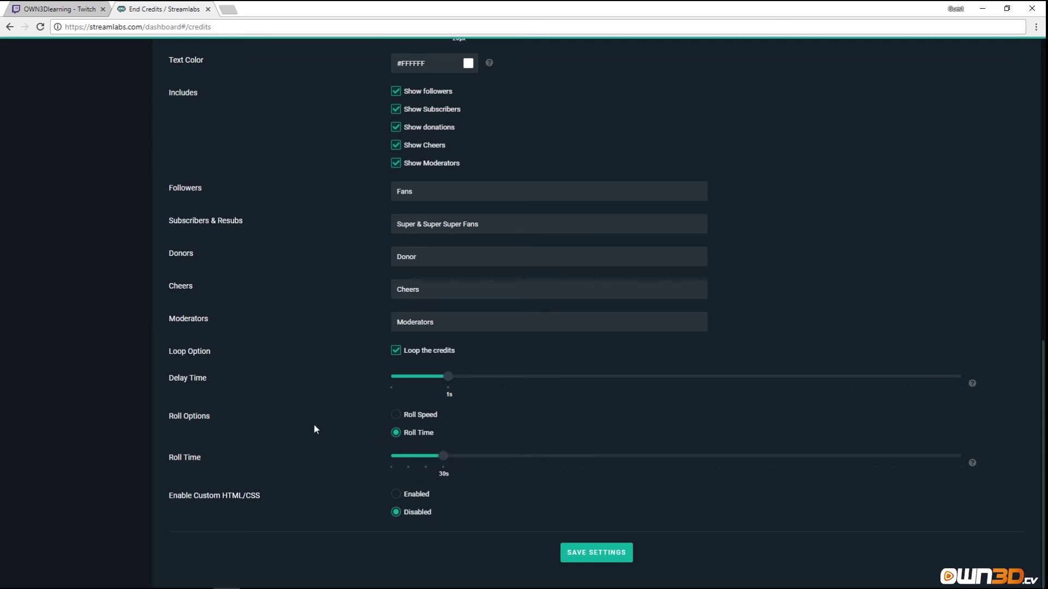
pyautogui.click(394, 417)
pyautogui.moveTo(389, 462)
pyautogui.mouseDown()
pyautogui.moveTo(534, 465)
pyautogui.moveTo(455, 452)
pyautogui.moveTo(400, 474)
pyautogui.mouseUp()
pyautogui.scroll(1, 297, 488)
pyautogui.scroll(-1, 304, 496)
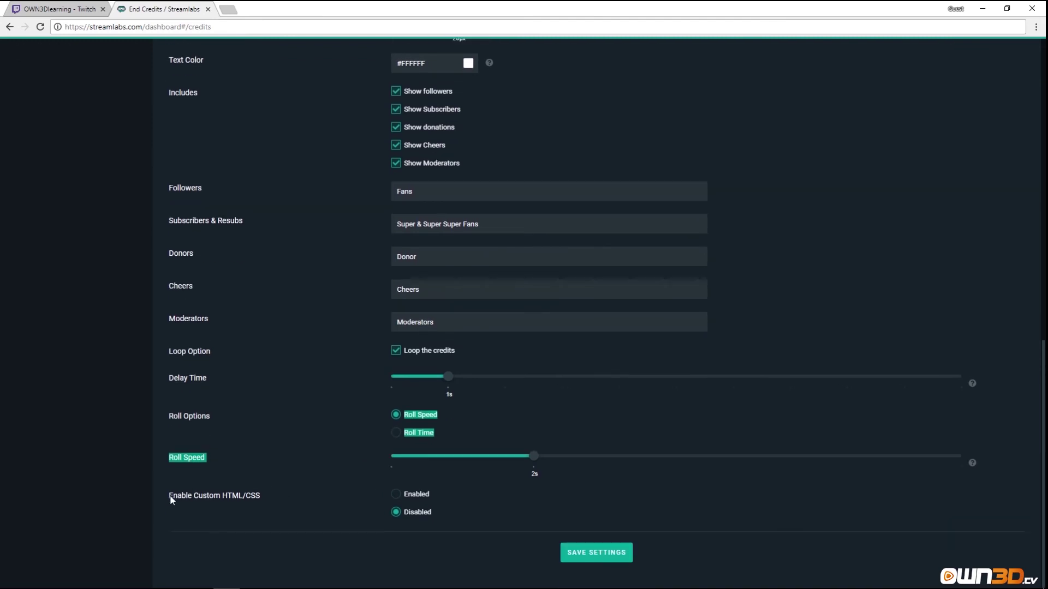
pyautogui.click(587, 559)
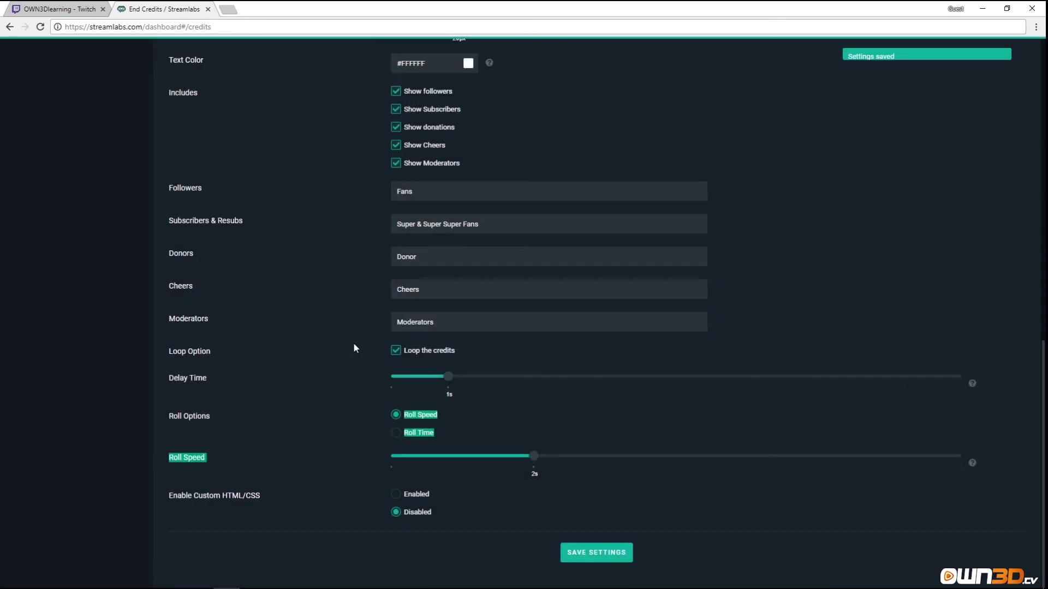
pyautogui.scroll(10, 350, 371)
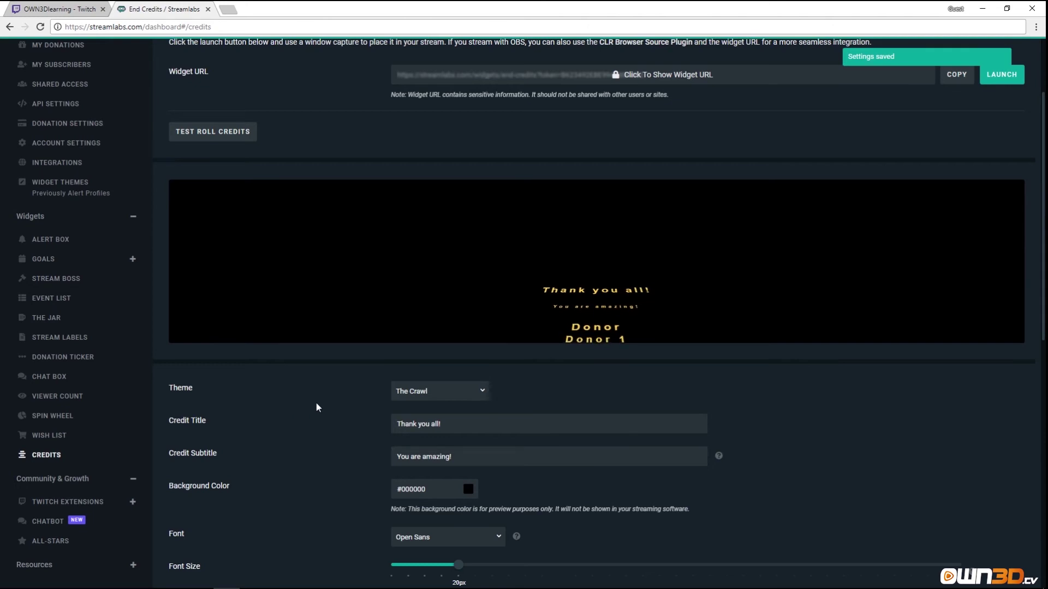
pyautogui.scroll(2, 305, 407)
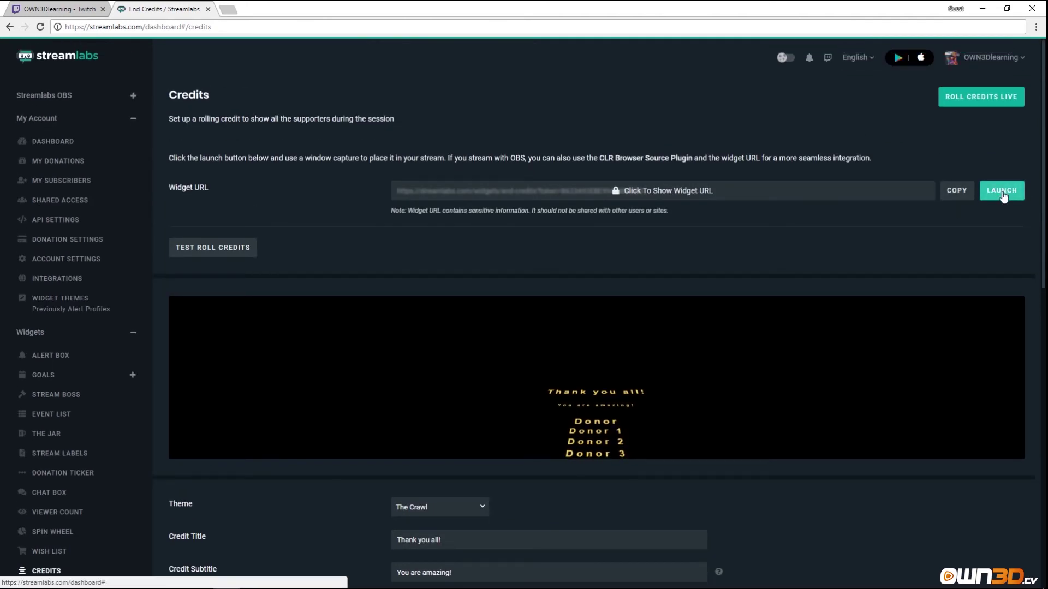
# Preview the end credits in a popup window, close it, and send a test roll of the credits.
pyautogui.click(1001, 191)
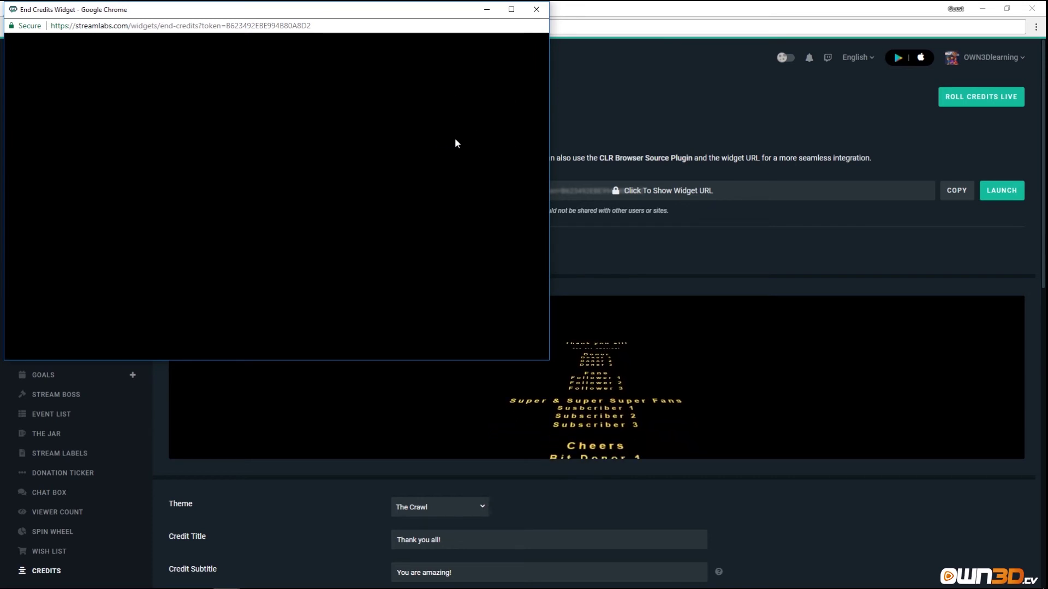
pyautogui.click(536, 9)
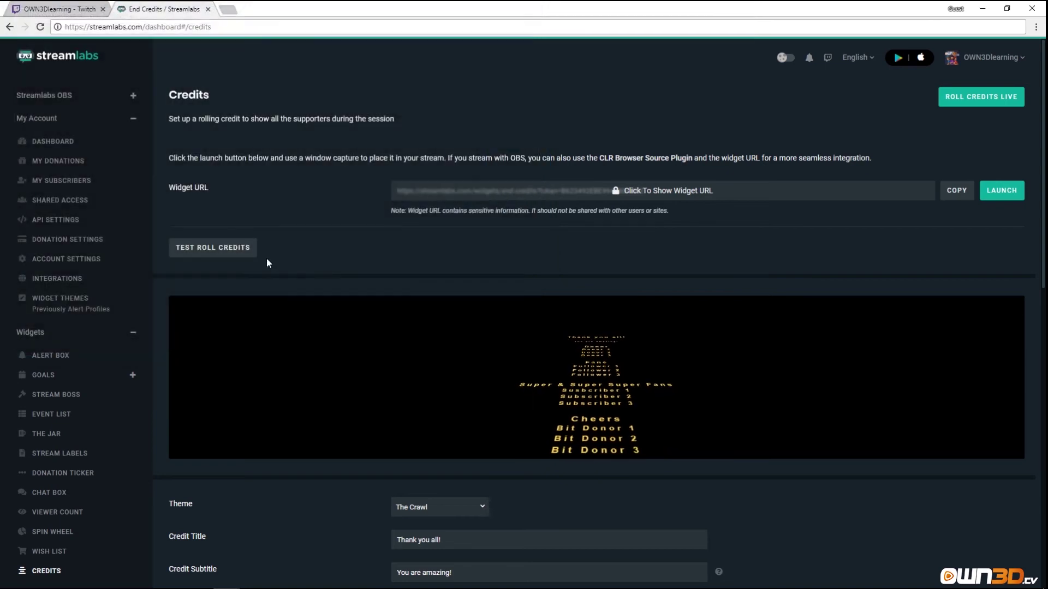
pyautogui.click(216, 254)
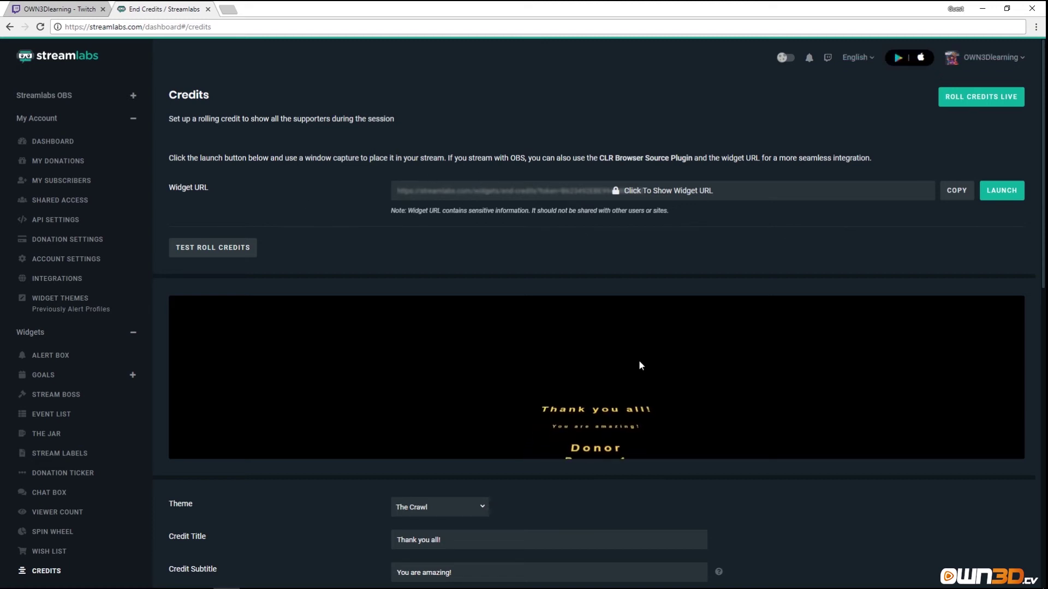
pyautogui.scroll(-3, 650, 453)
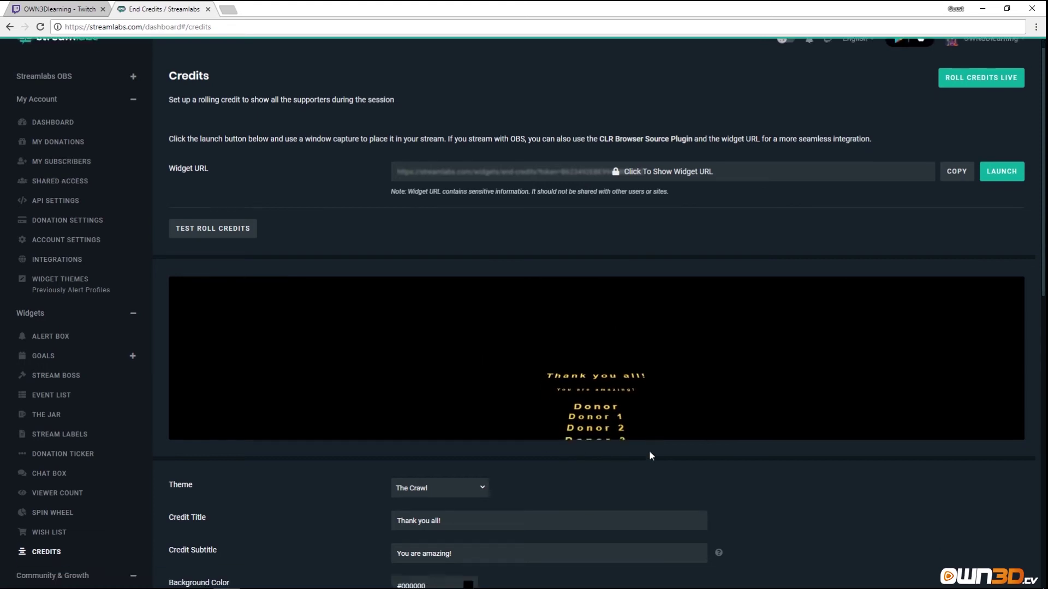
pyautogui.scroll(3, 706, 379)
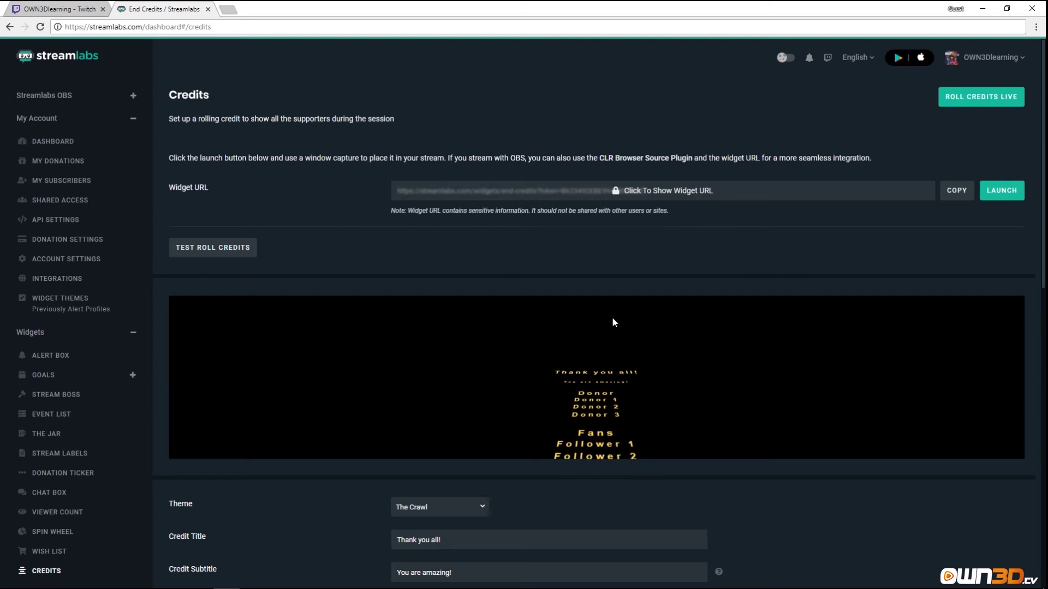
pyautogui.scroll(-3, 601, 316)
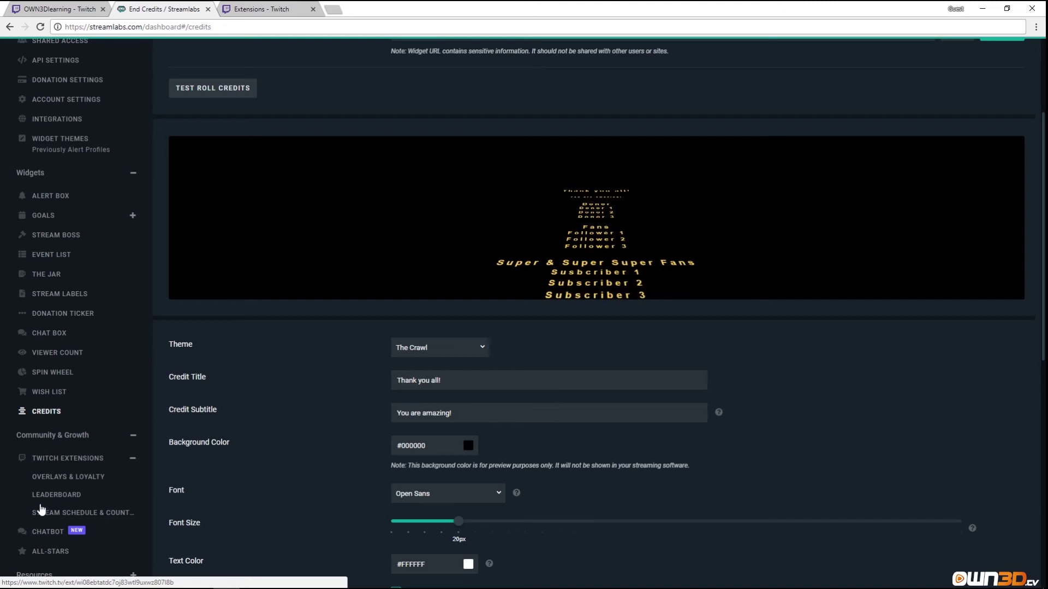
# From Overlays & Loyalty, start the loyalty wizard and open the Streamlabs extension's Twitch install page.
pyautogui.click(51, 478)
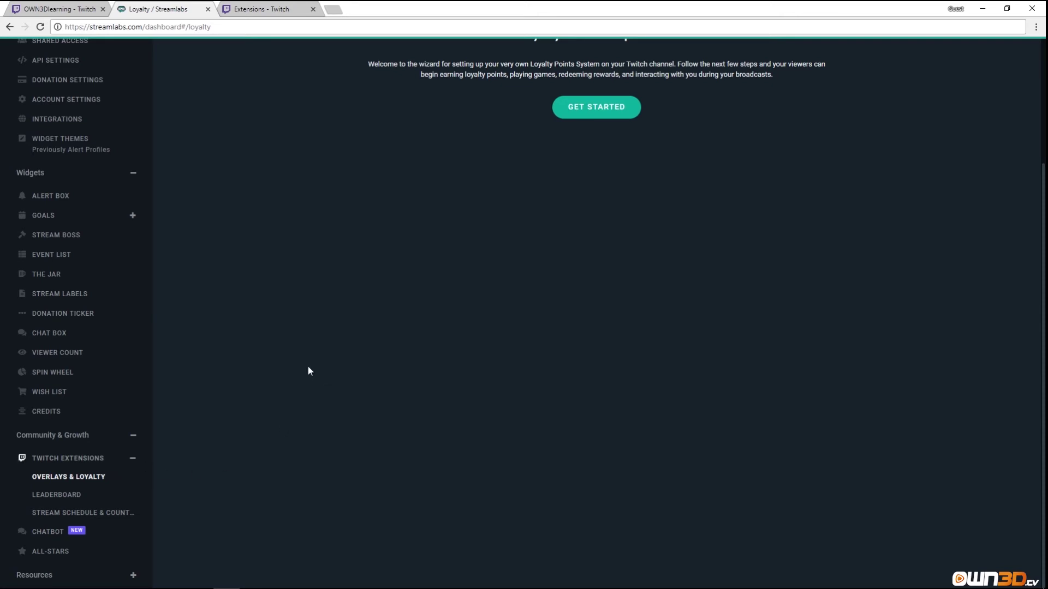
pyautogui.click(590, 116)
pyautogui.scroll(3, 363, 306)
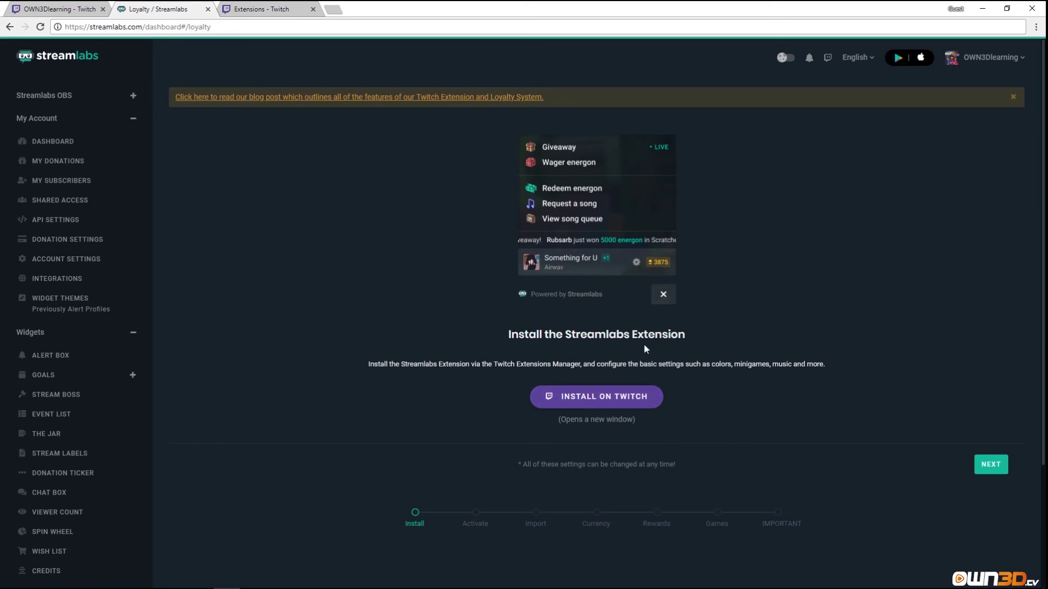
pyautogui.click(605, 404)
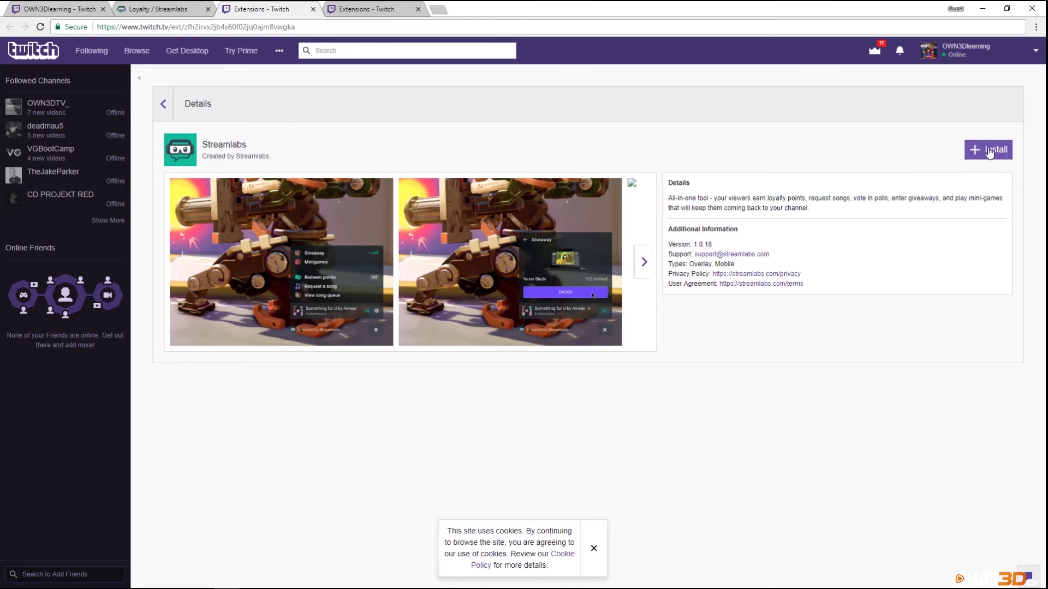
# On the Twitch extensions dashboard, view the Stream Schedule & Countdown details and return to the list.
pyautogui.click(348, 9)
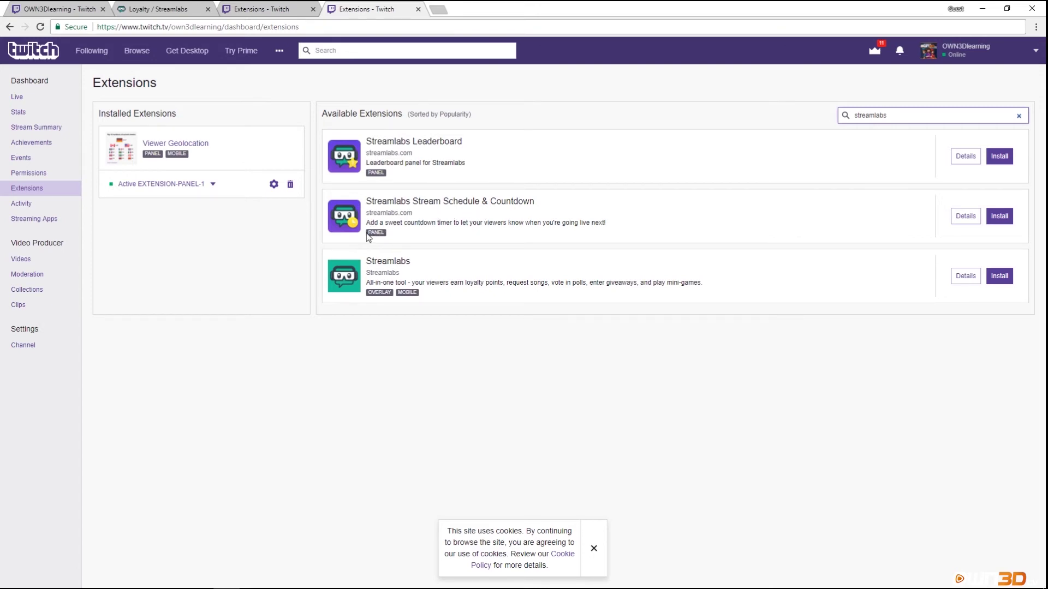
pyautogui.moveTo(368, 237); pyautogui.dragTo(392, 236)
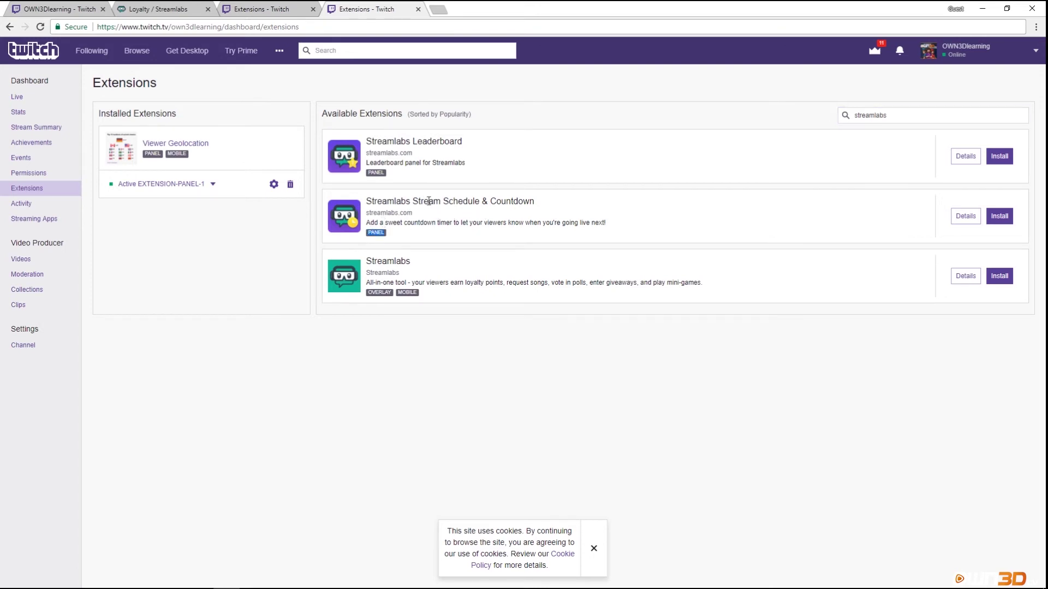
pyautogui.click(949, 212)
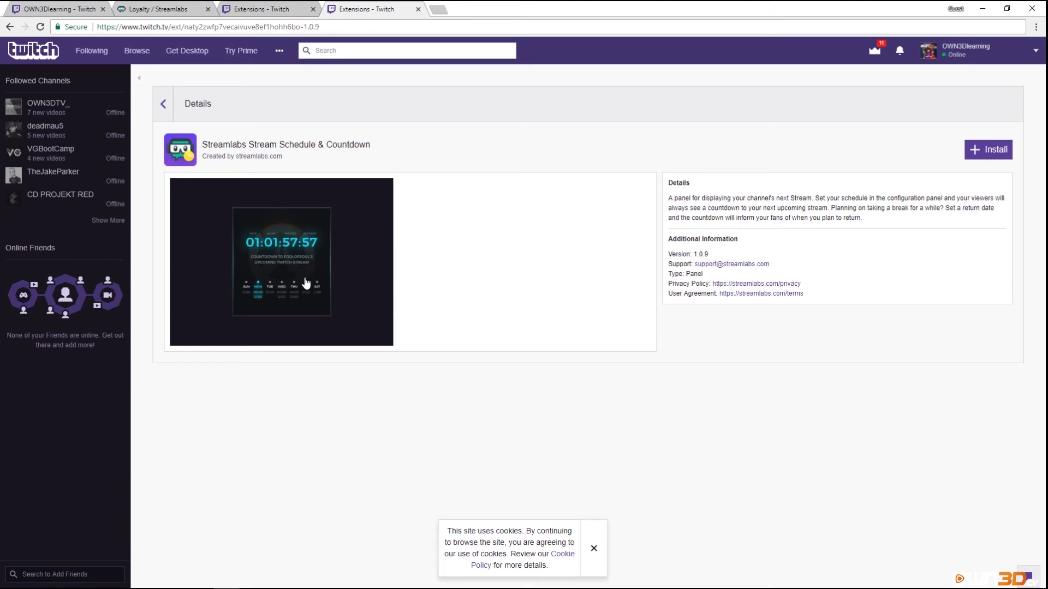
pyautogui.click(162, 104)
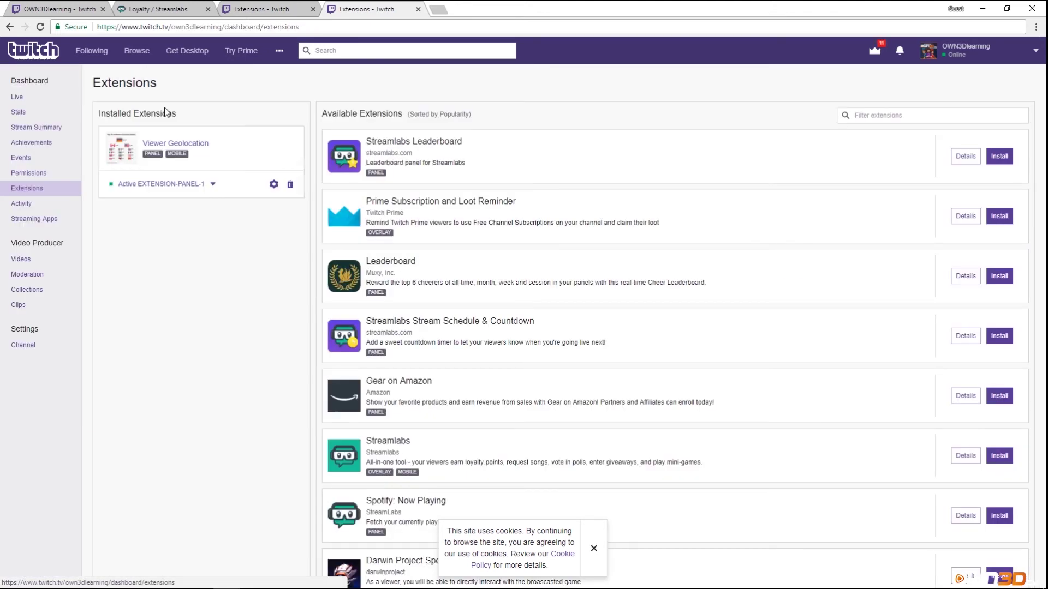
# Filter extensions for 'streamla' and open the Streamlabs Leaderboard extension's details.
pyautogui.click(886, 117)
pyautogui.write('st')
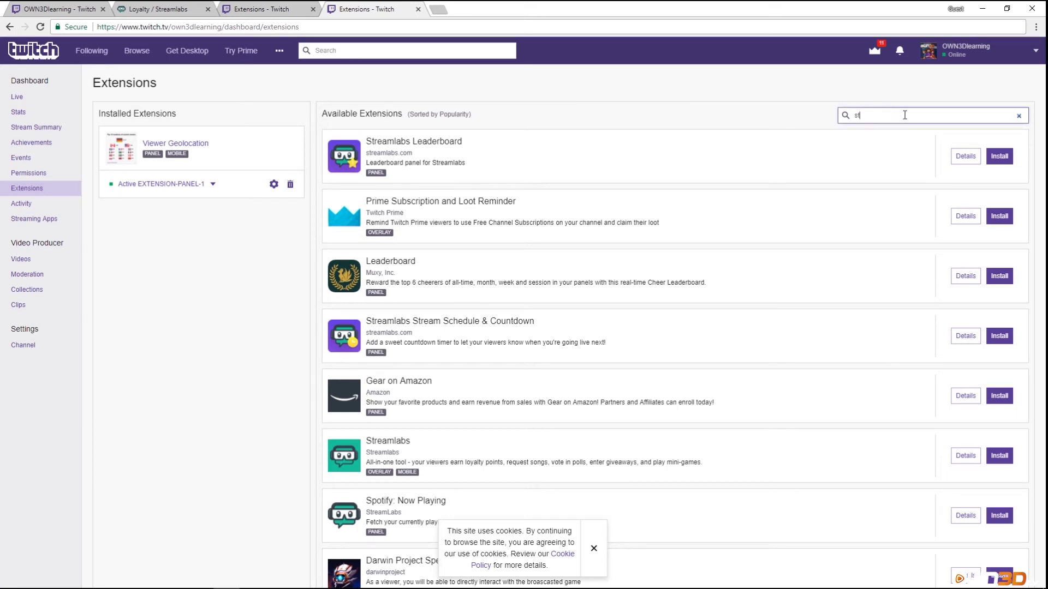
pyautogui.write('reamlabs')
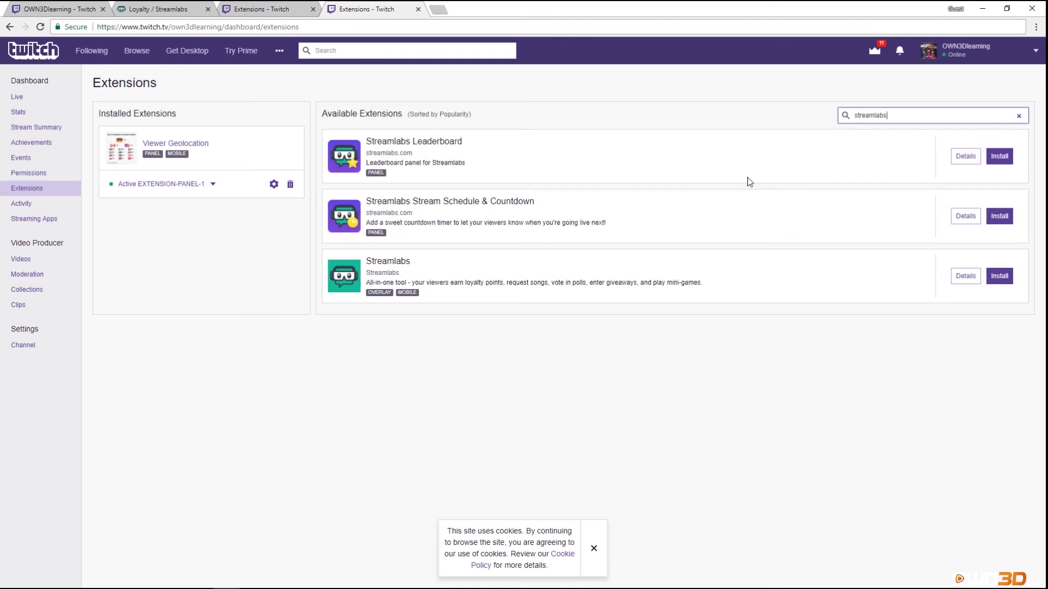
pyautogui.click(966, 156)
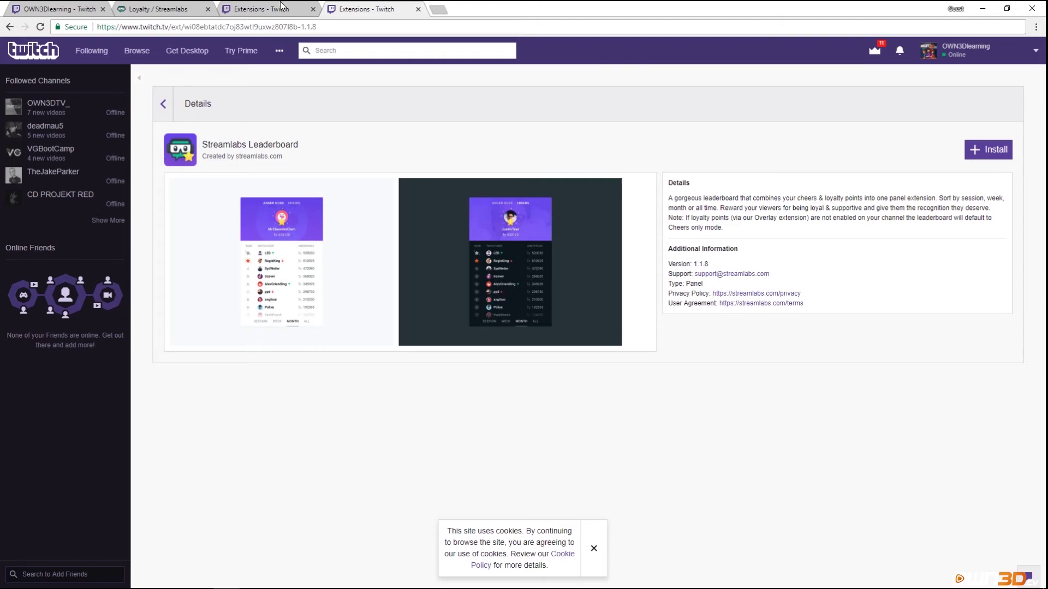
# Back in the loyalty wizard, advance through Activate and Import to the Currency step.
pyautogui.click(160, 9)
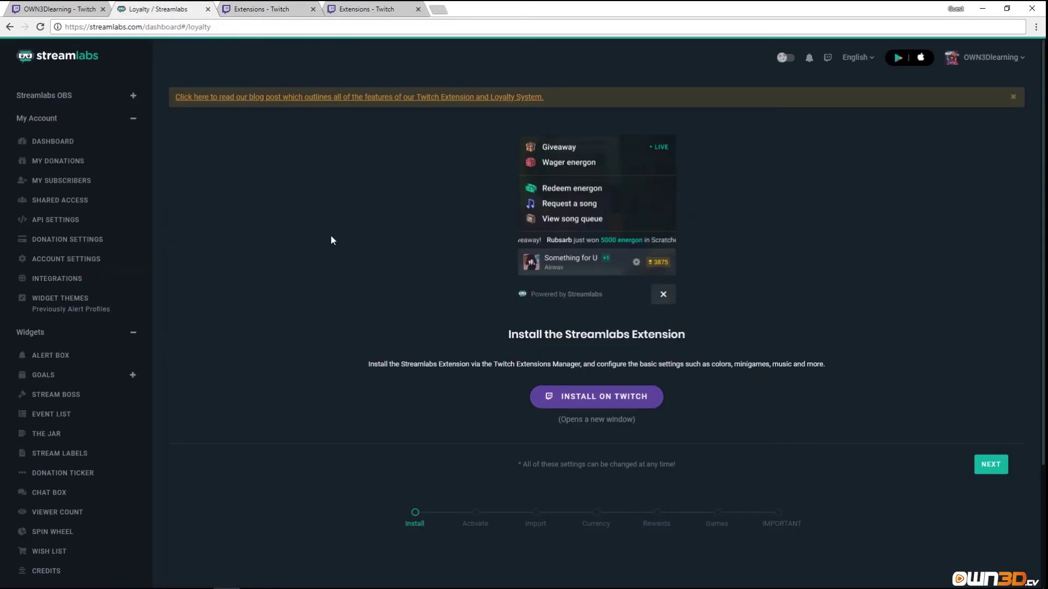
pyautogui.click(990, 464)
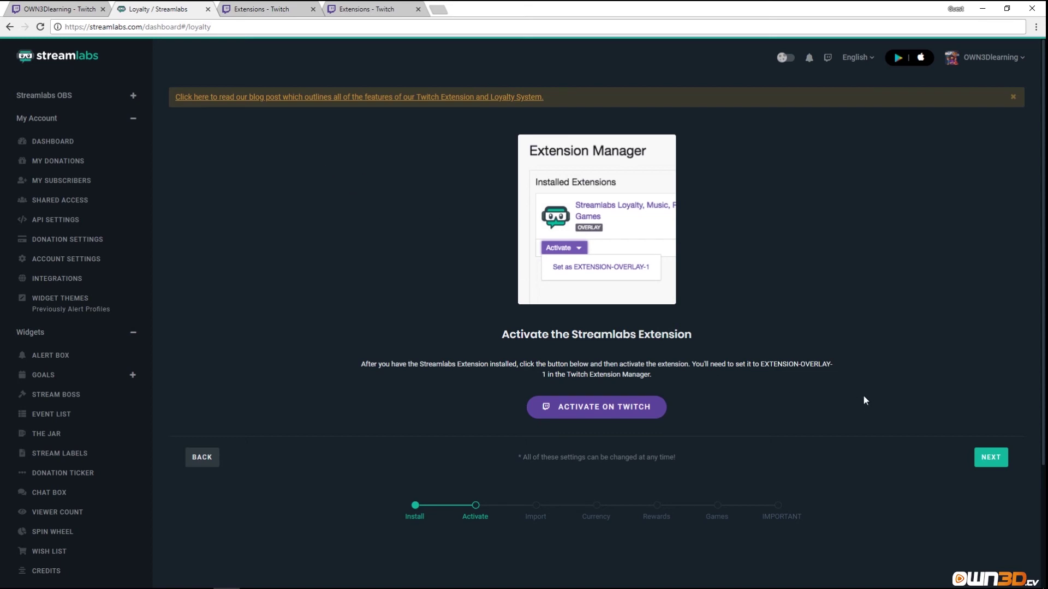
pyautogui.click(987, 458)
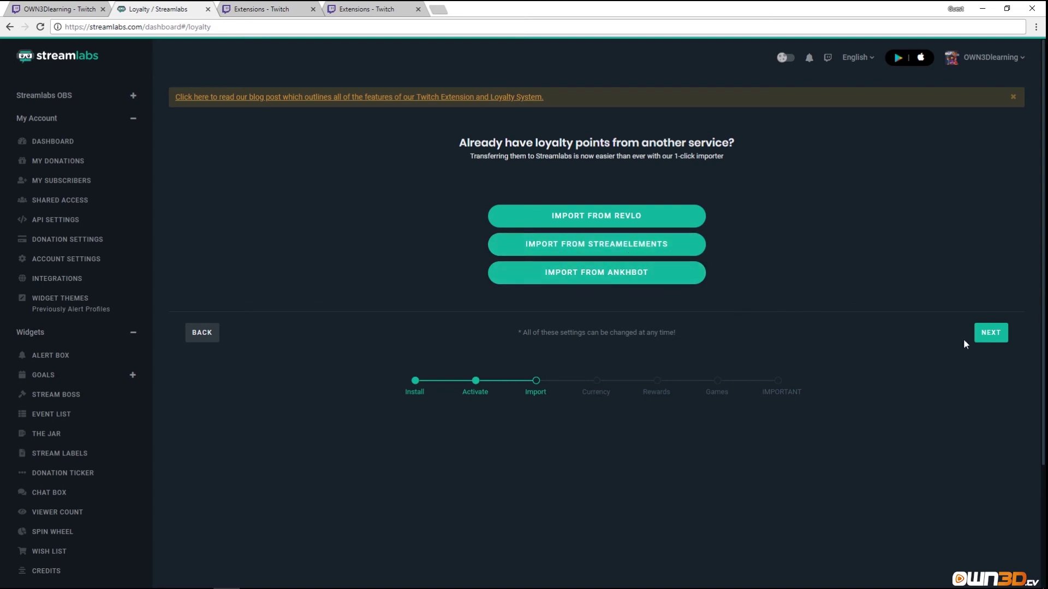
pyautogui.click(982, 337)
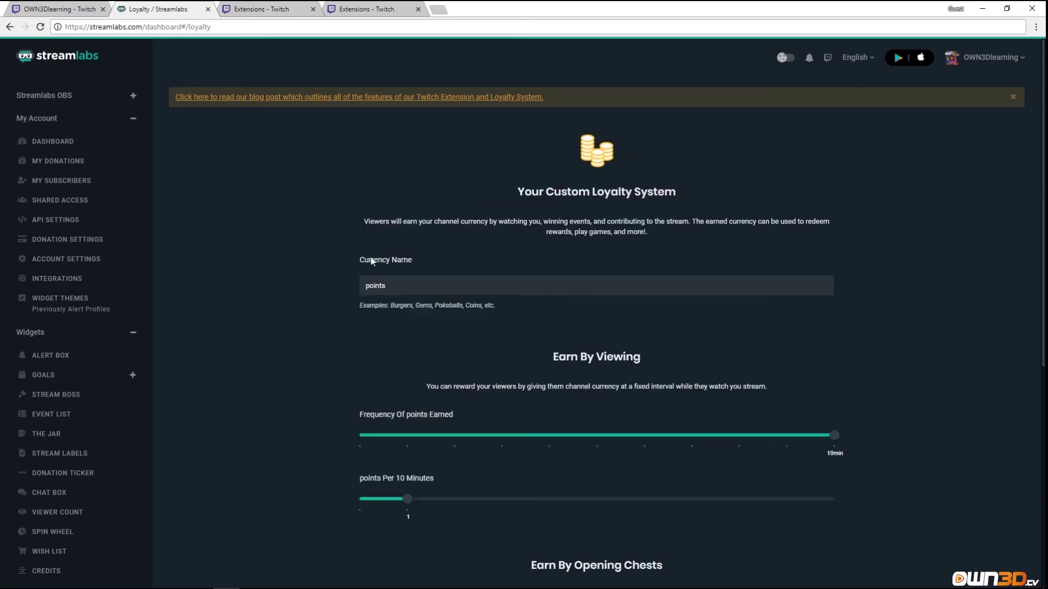
# Rename the loyalty currency from 'points' to 'own3d points'.
pyautogui.scroll(-2, 342, 271)
pyautogui.doubleClick(369, 177)
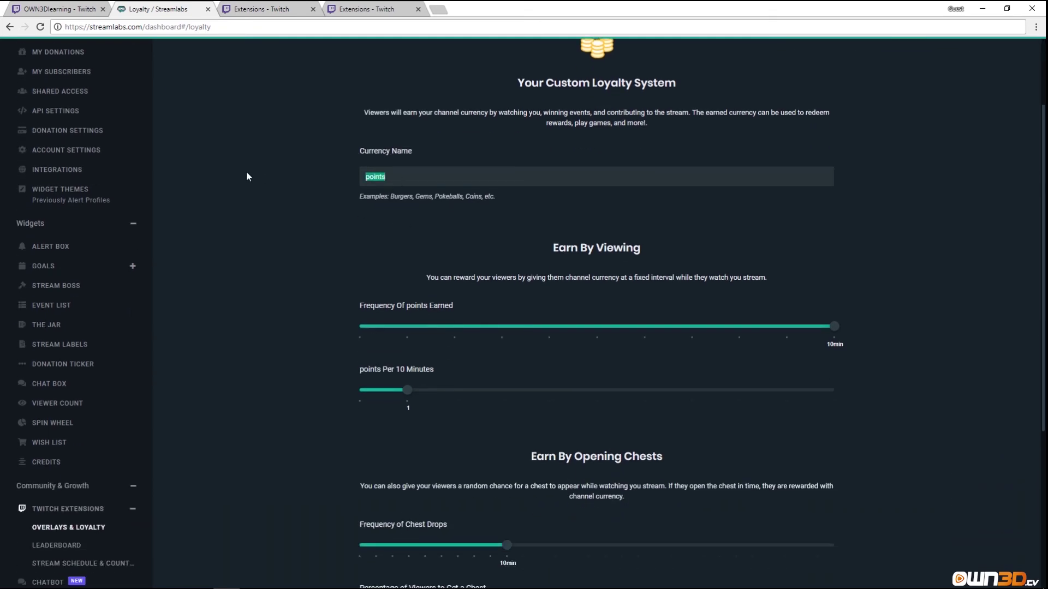
pyautogui.write('own3d')
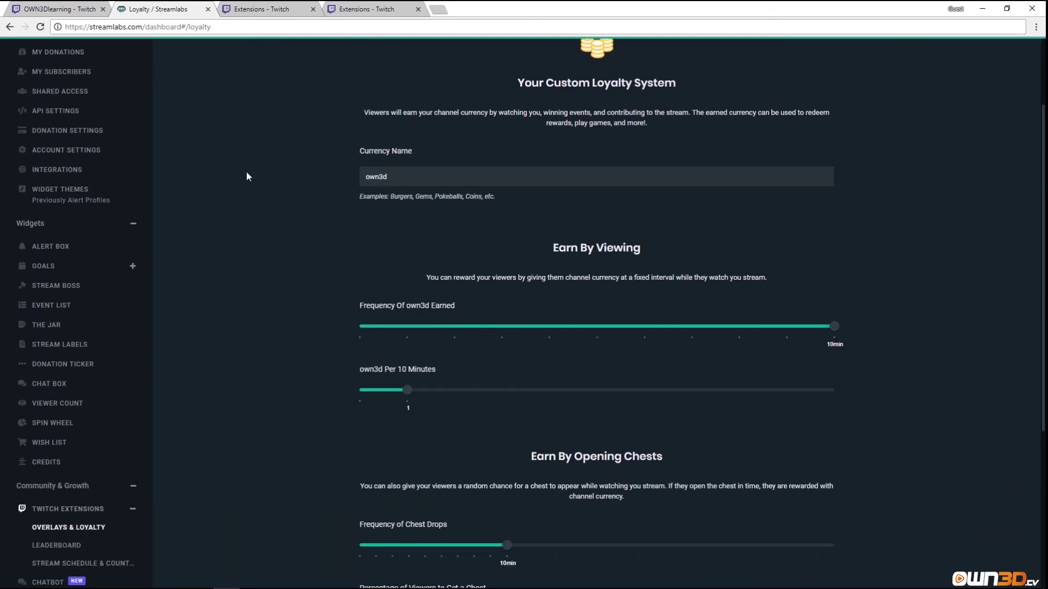
pyautogui.write(' Poin')
pyautogui.write('points')
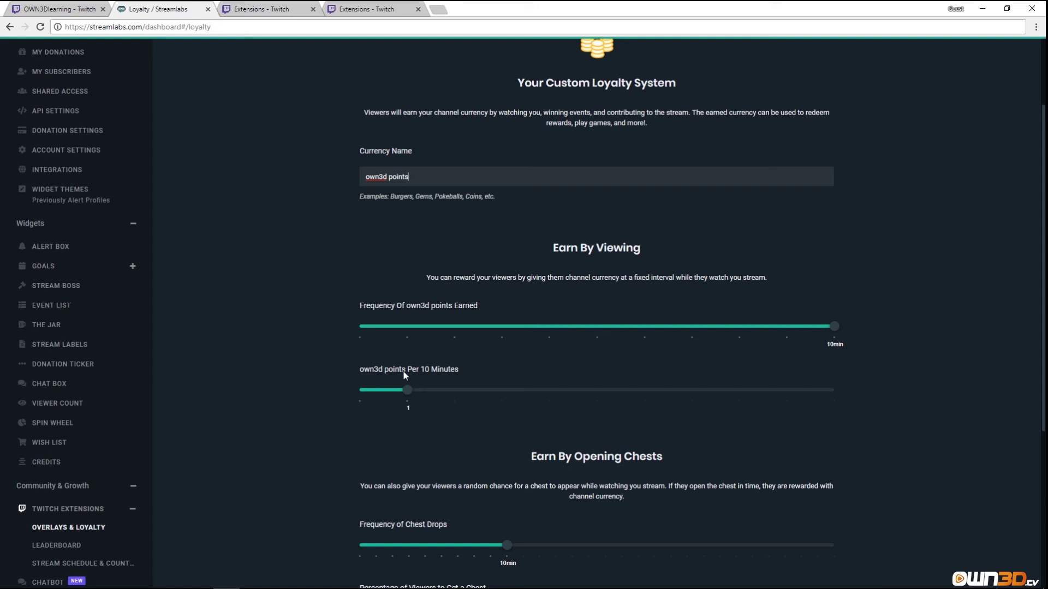
# Raise earnings to 10 points per 10 minutes and adjust the chest percentage slider.
pyautogui.moveTo(419, 398); pyautogui.dragTo(842, 408)
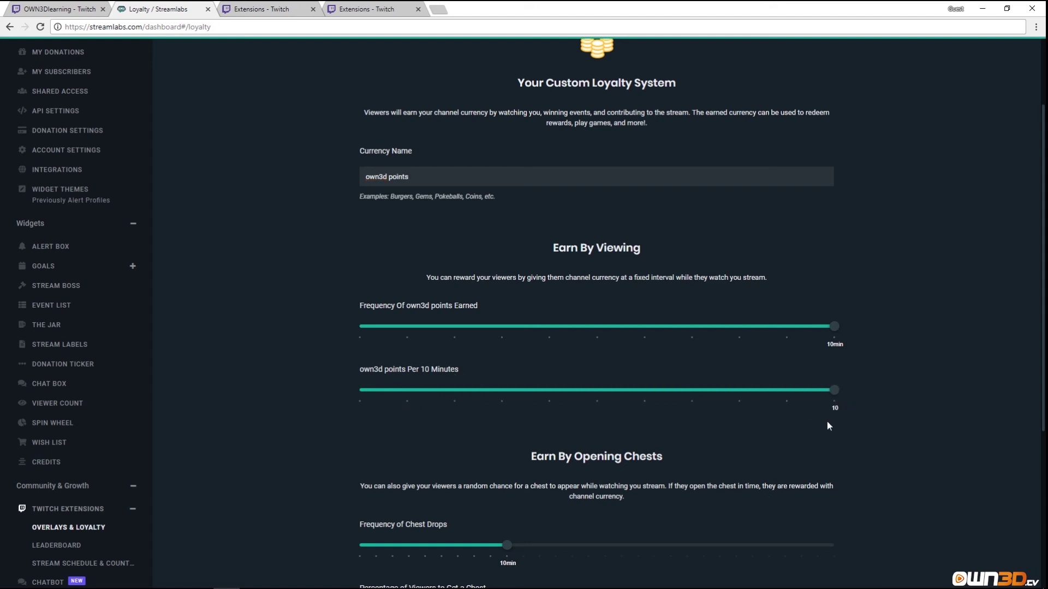
pyautogui.scroll(-4, 528, 437)
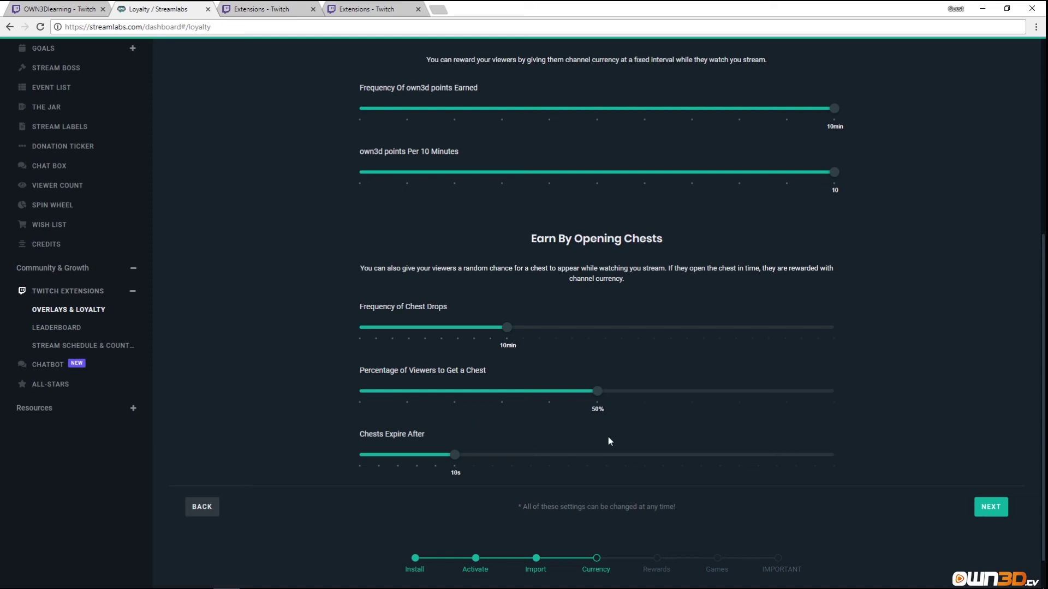
pyautogui.moveTo(595, 392)
pyautogui.mouseDown()
pyautogui.moveTo(511, 395)
pyautogui.moveTo(597, 392)
pyautogui.mouseUp()
# Save the currency settings and continue to the Rewards step.
pyautogui.click(982, 507)
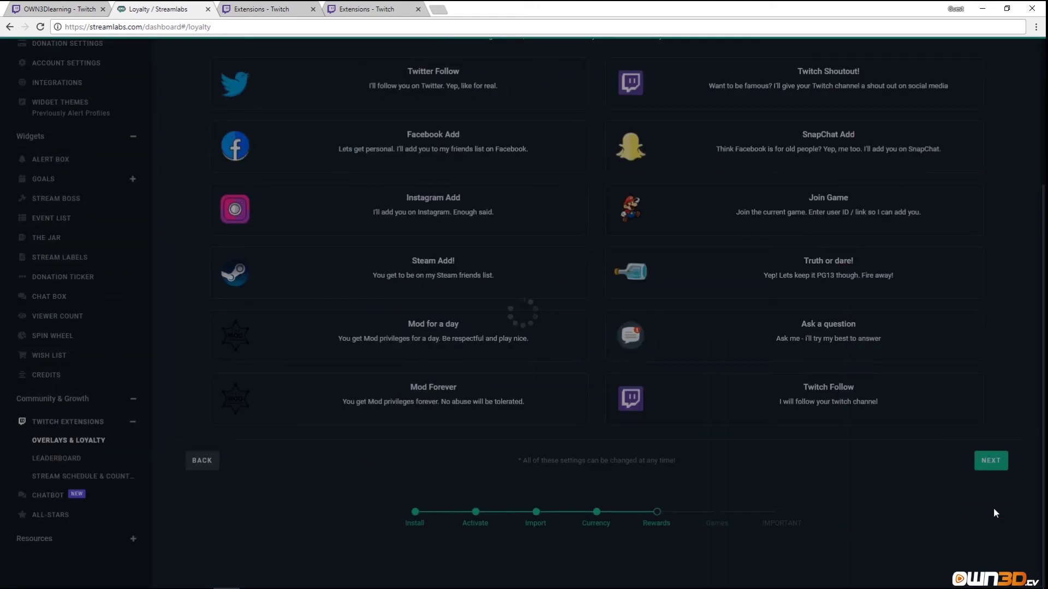
pyautogui.scroll(1, 590, 453)
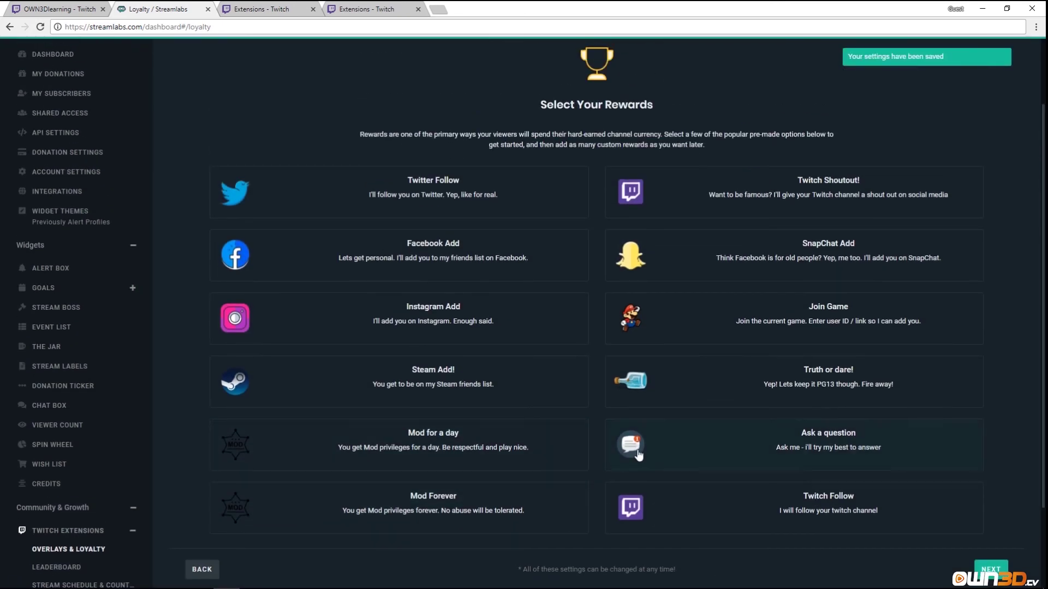
pyautogui.scroll(1, 587, 332)
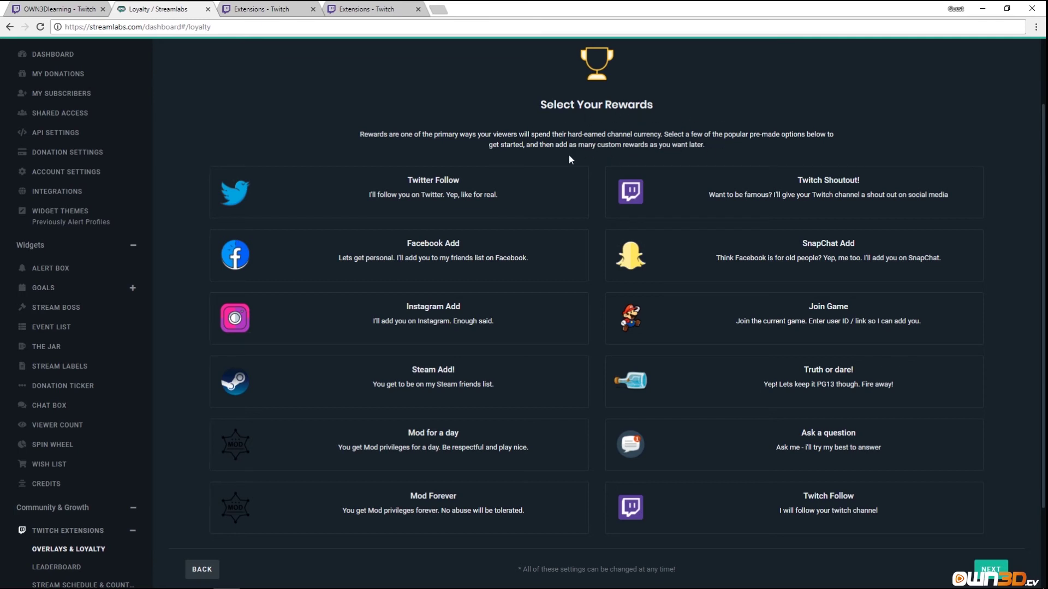
# Enable the Mod for a day reward and continue to the Select Your Games step.
pyautogui.scroll(-2, 470, 195)
pyautogui.scroll(1, 432, 228)
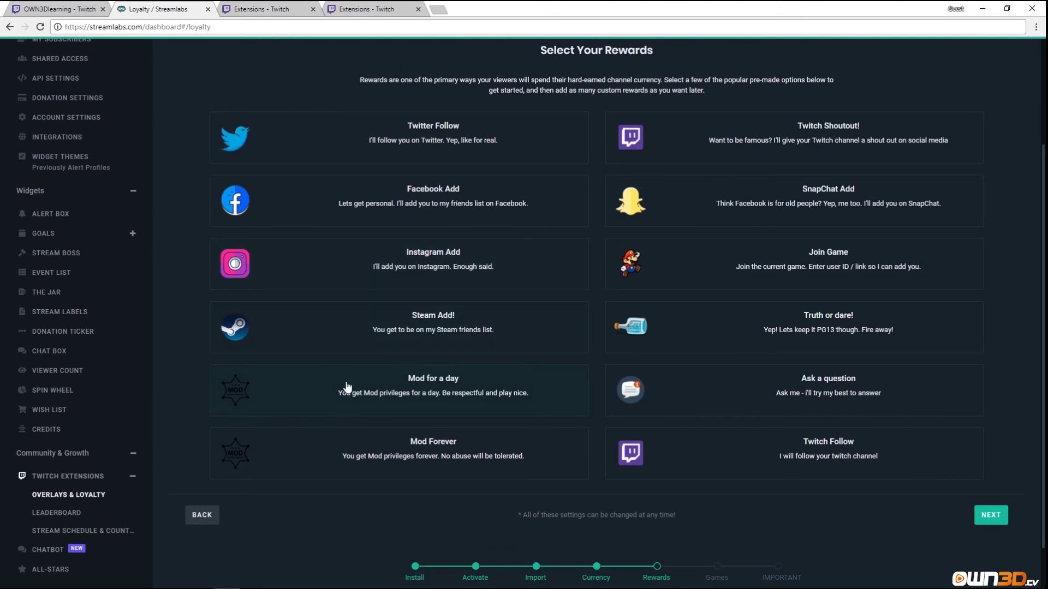
pyautogui.click(407, 393)
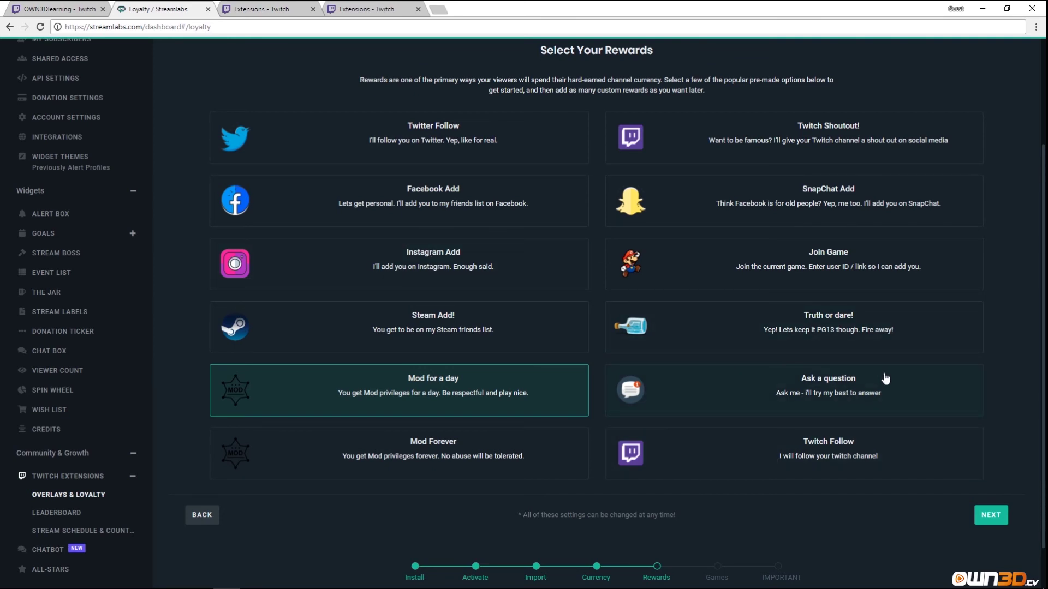
pyautogui.click(990, 515)
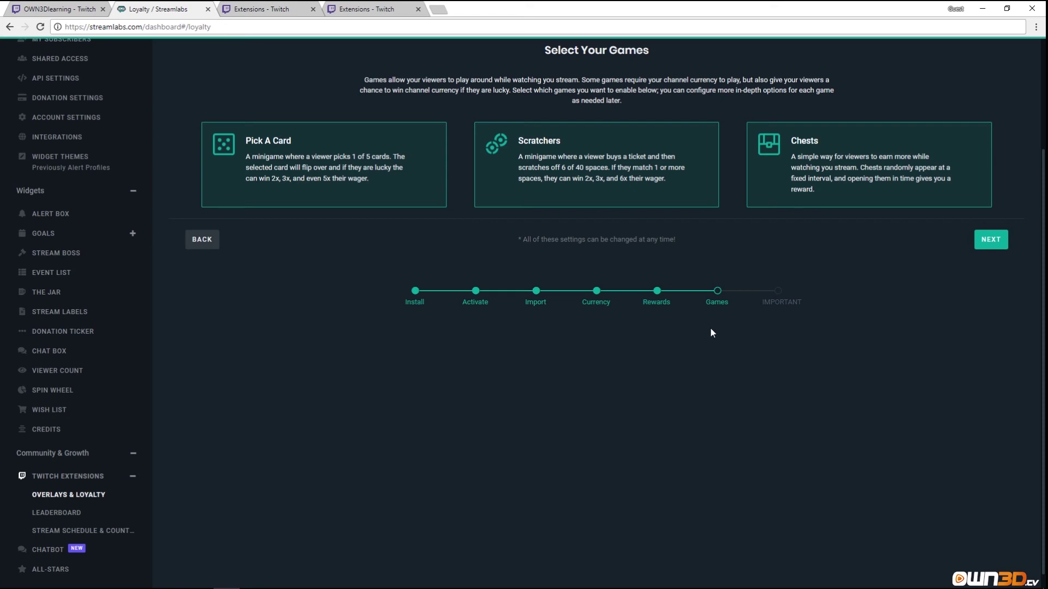
# Finish loyalty setup on the IMPORTANT step and open Recent Events in a new tab.
pyautogui.click(990, 240)
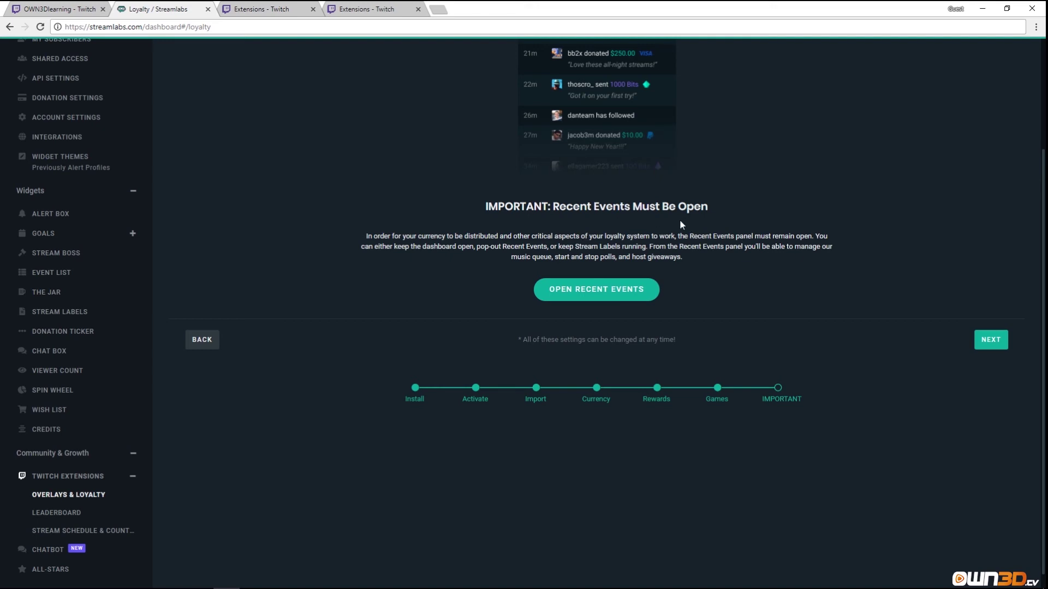
pyautogui.scroll(3, 617, 192)
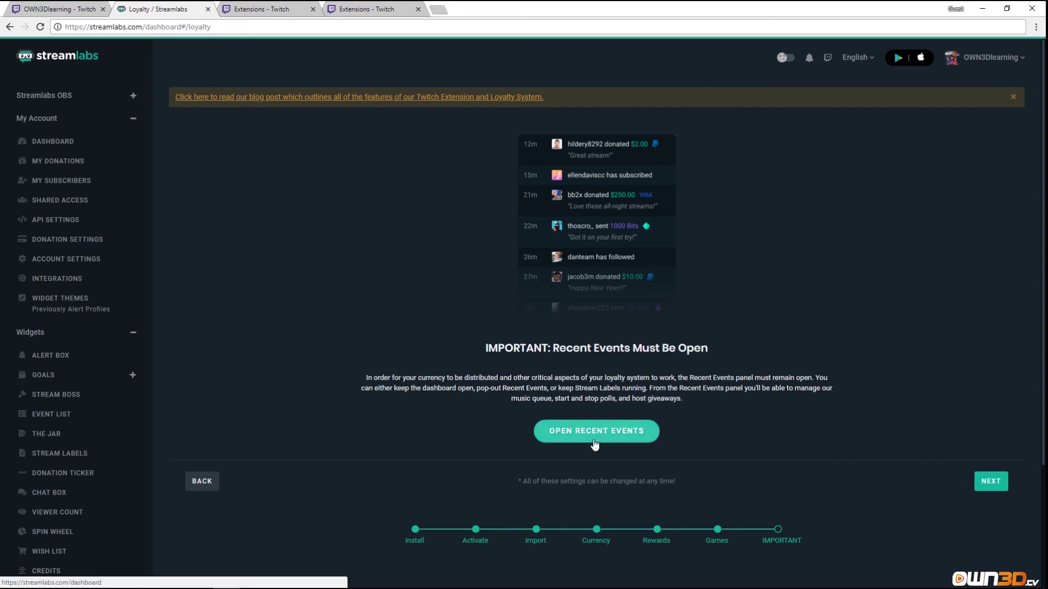
pyautogui.click(594, 442)
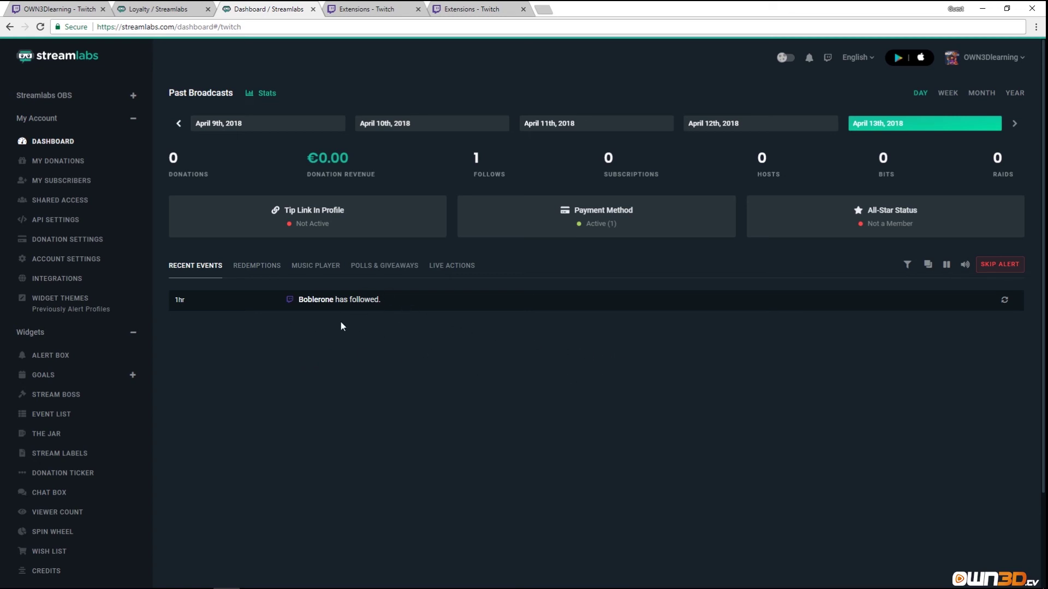
# Pop the recent events feed out, close that window, and return to the Loyalty tab.
pyautogui.click(928, 264)
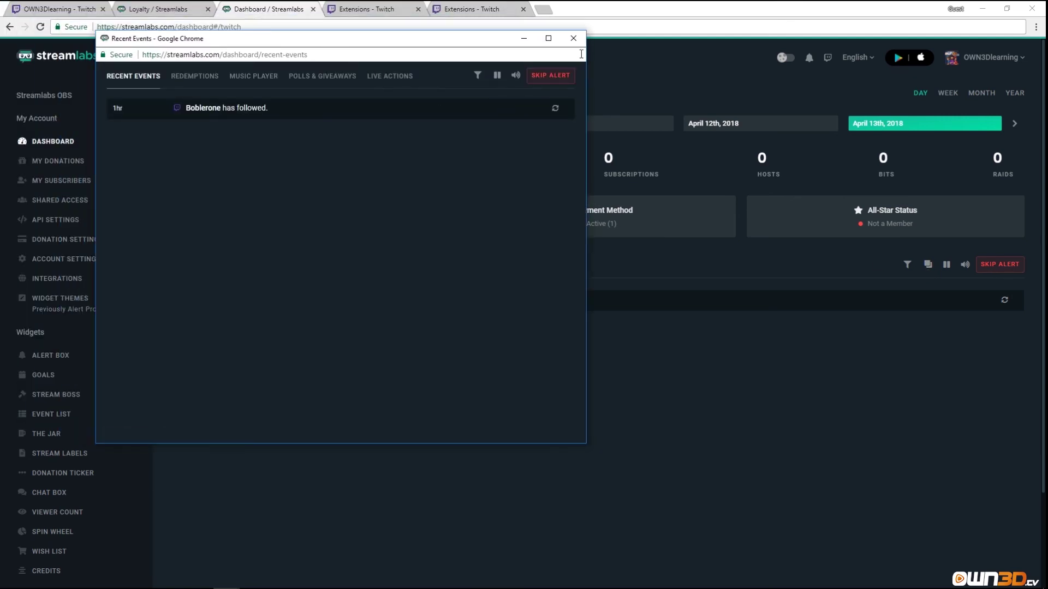
pyautogui.click(573, 39)
pyautogui.hotkey('ctrl', '2')
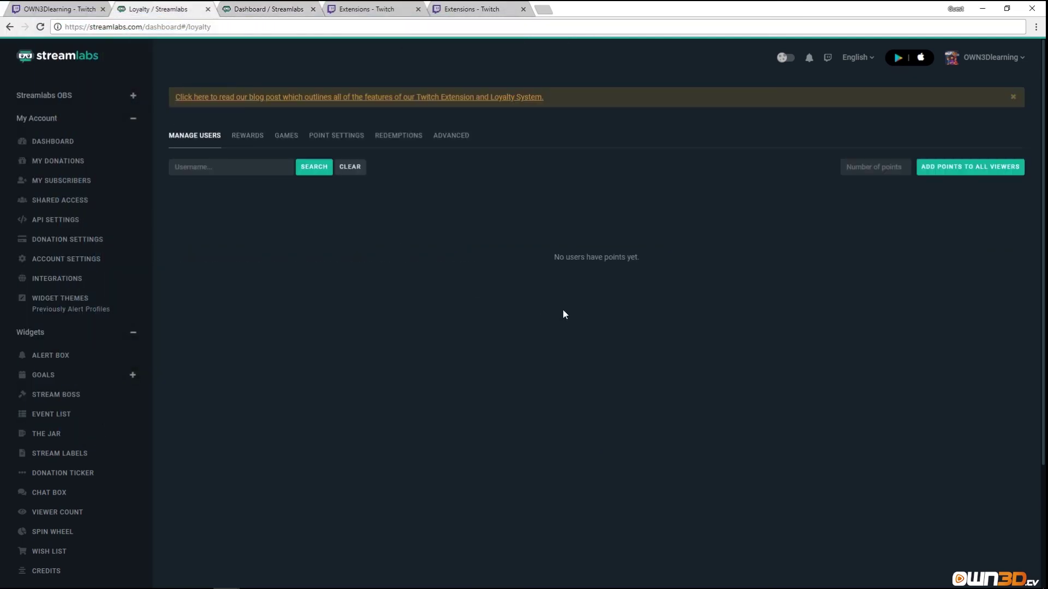
# Look through the Redemptions, Advanced and Manage Users tabs, then show the Rewards list.
pyautogui.scroll(-3, 440, 328)
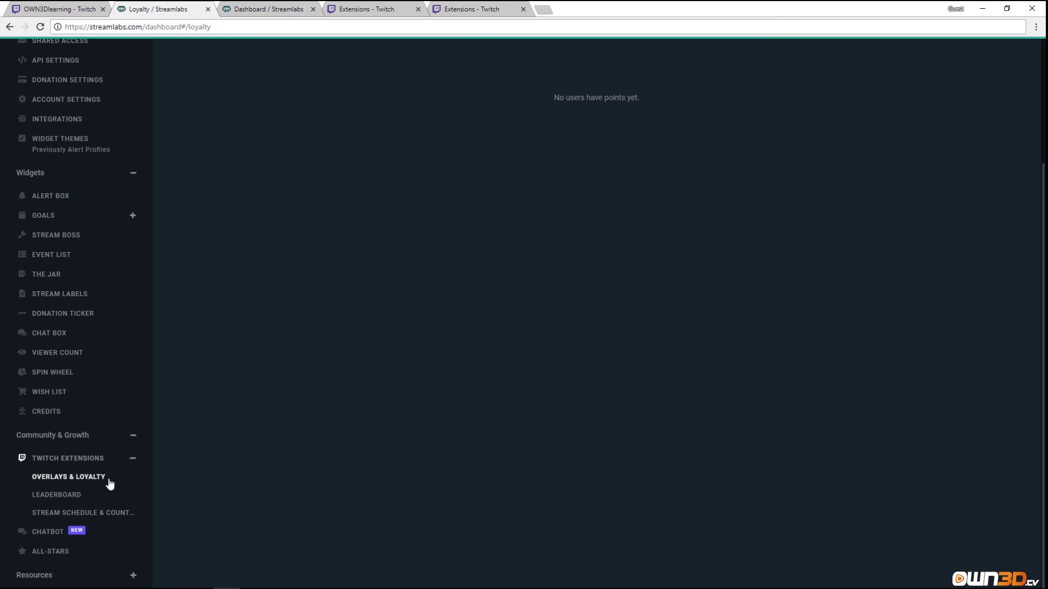
pyautogui.click(106, 479)
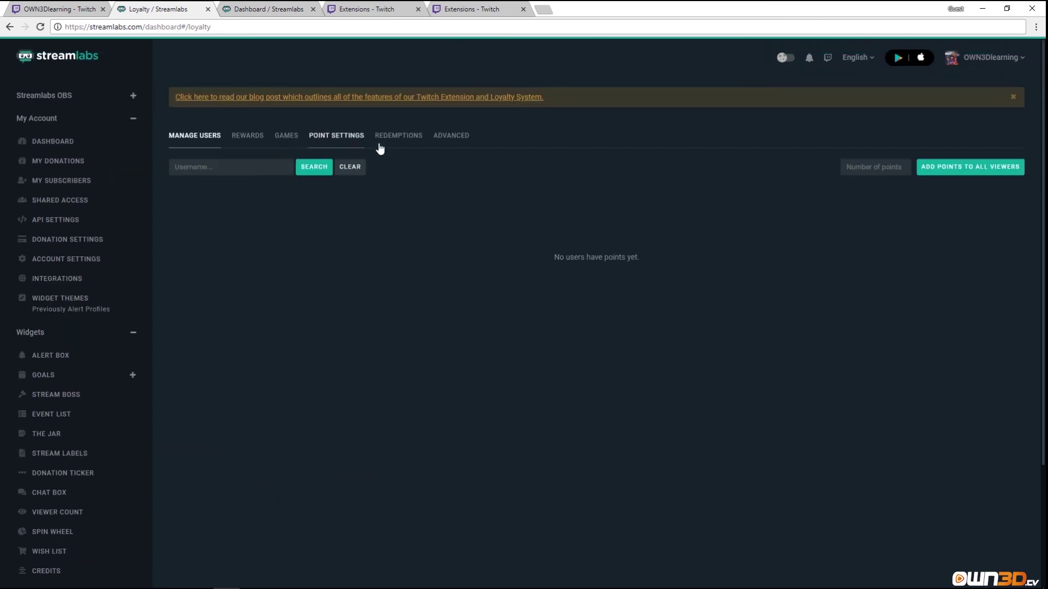
pyautogui.click(396, 137)
pyautogui.click(466, 146)
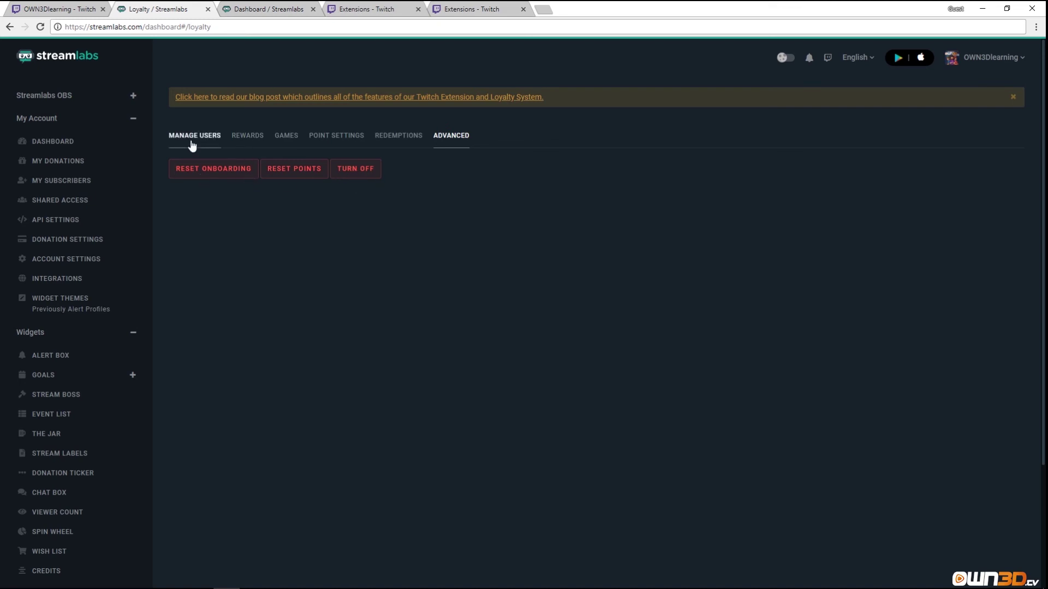
pyautogui.click(194, 147)
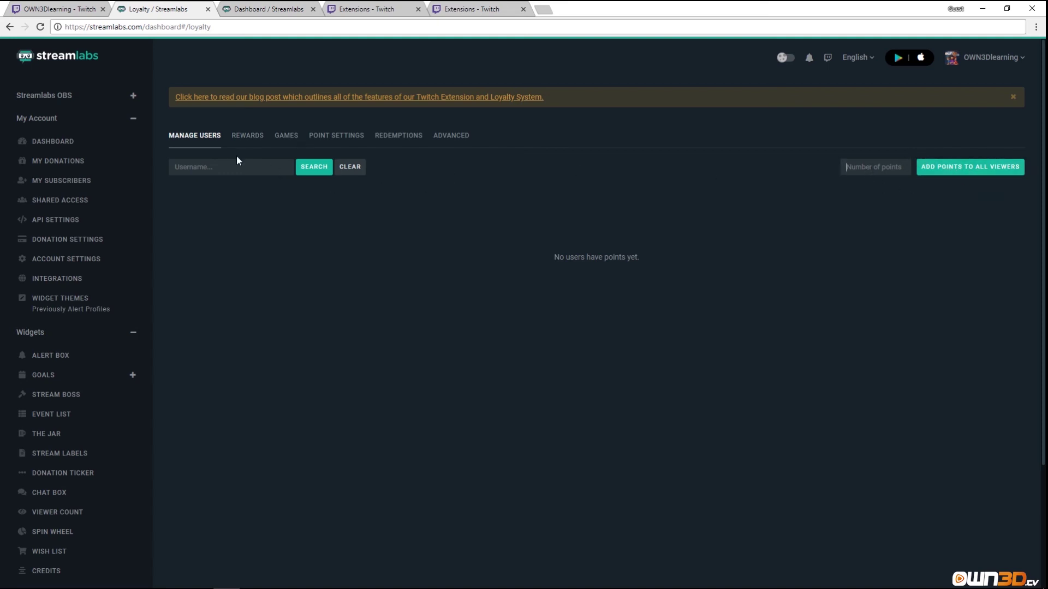
pyautogui.click(248, 136)
pyautogui.scroll(-7, 294, 216)
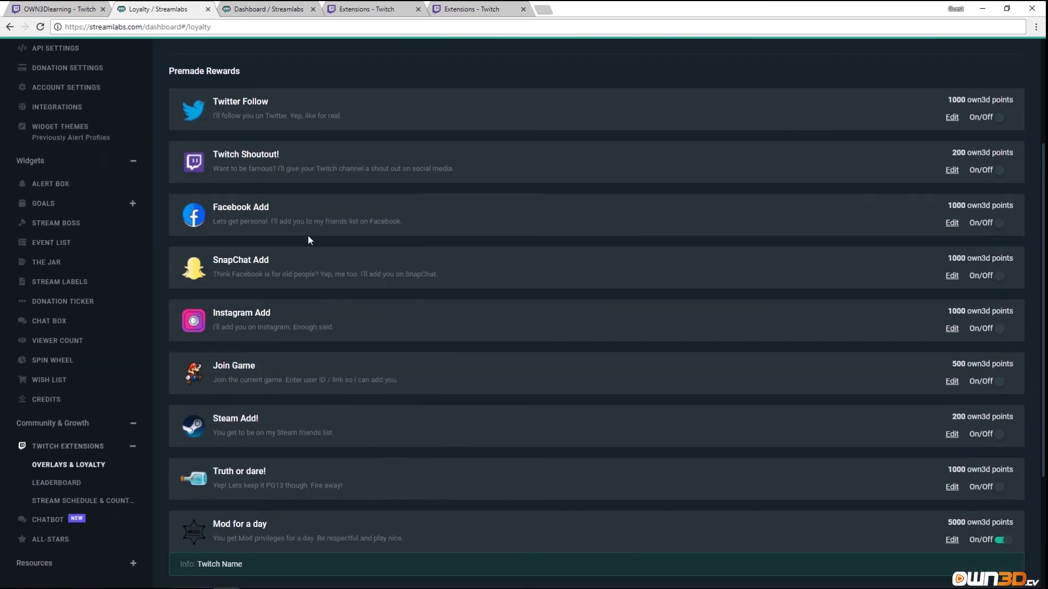
pyautogui.scroll(7, 322, 339)
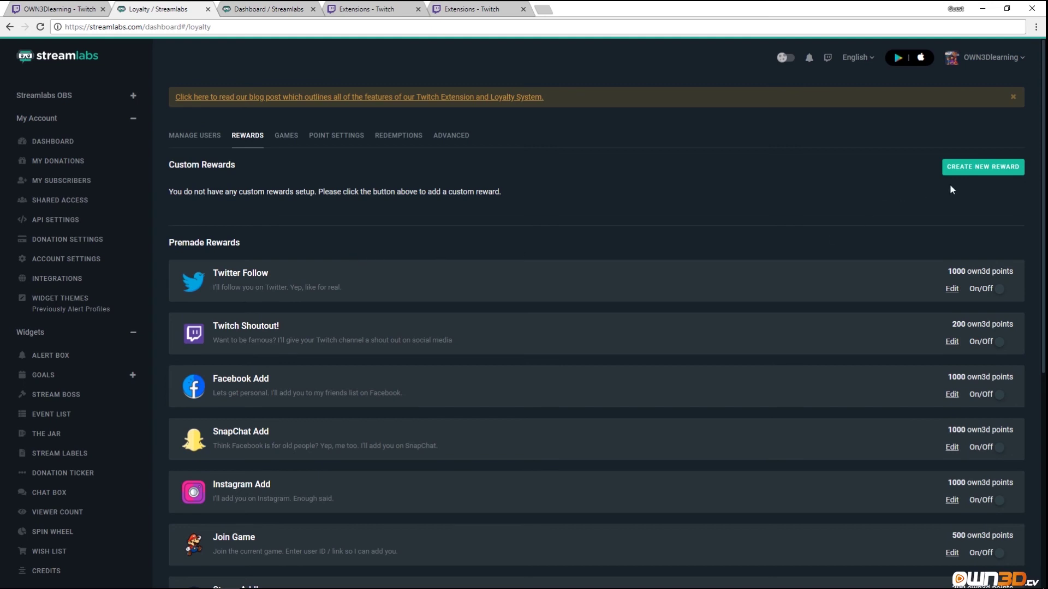
# Add a new custom reward named 'Get a own3d cup'.
pyautogui.click(991, 173)
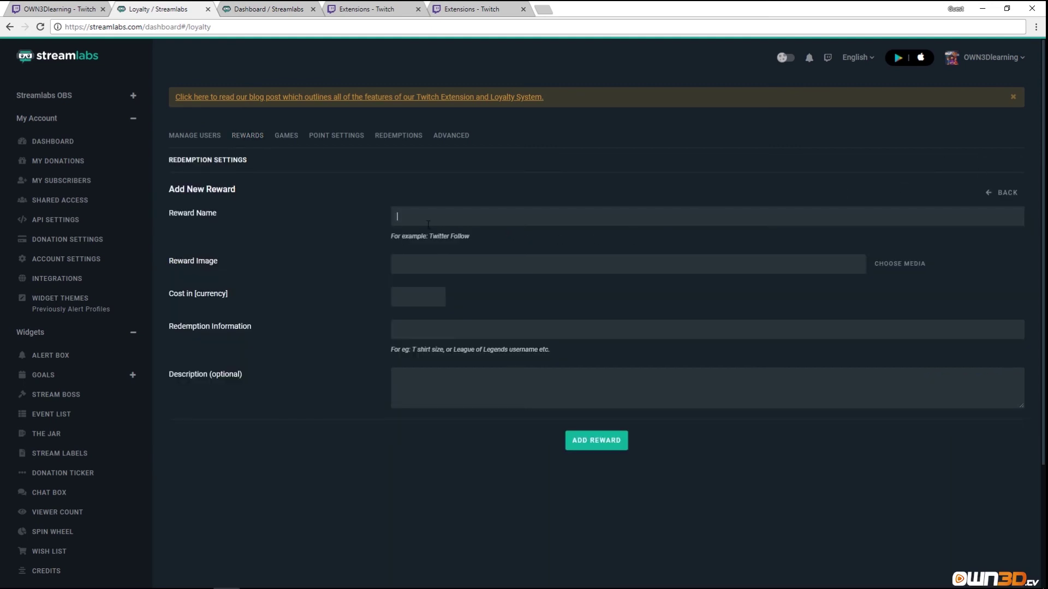
pyautogui.write('Get a own3d Cup')
pyautogui.press('BackSpace')
pyautogui.press('BackSpace')
pyautogui.press('BackSpace')
pyautogui.write('cup')
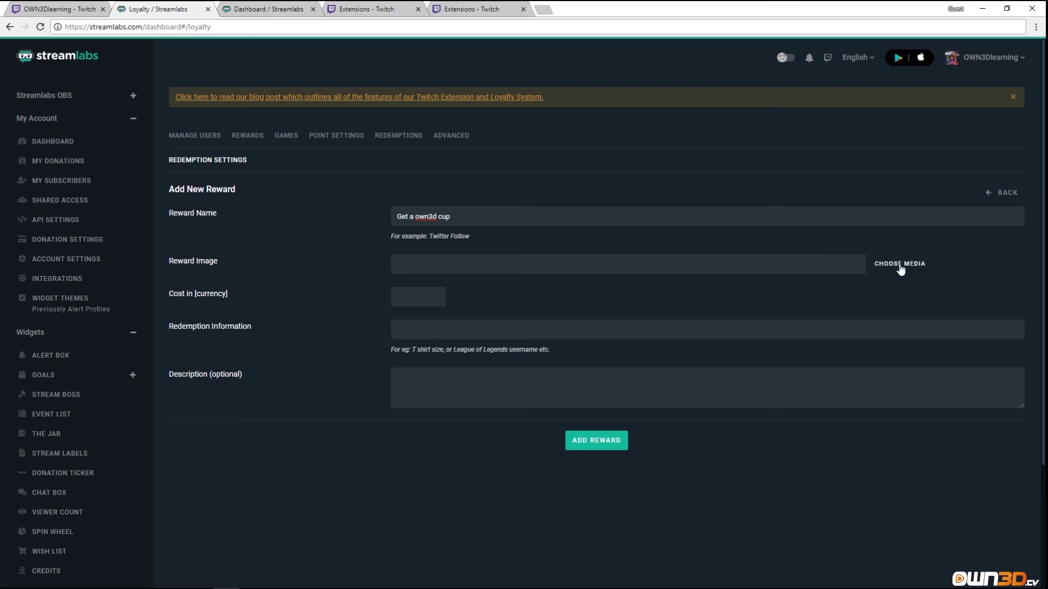
# Upload the own3d-pause-Banner image cropped around the mug and correct the name to 'Get an own3d cup'.
pyautogui.click(900, 267)
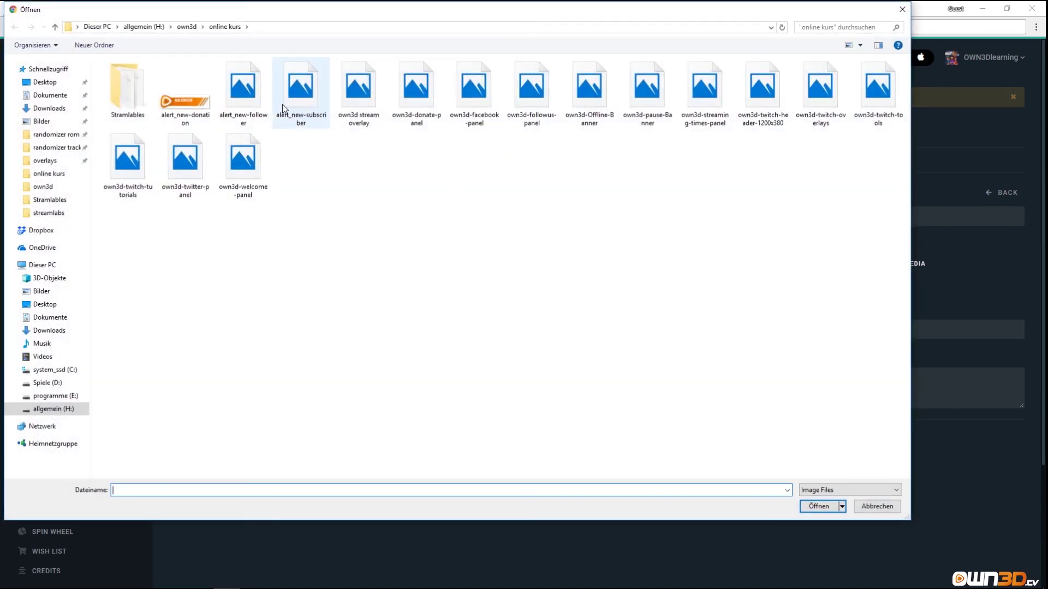
pyautogui.click(282, 108)
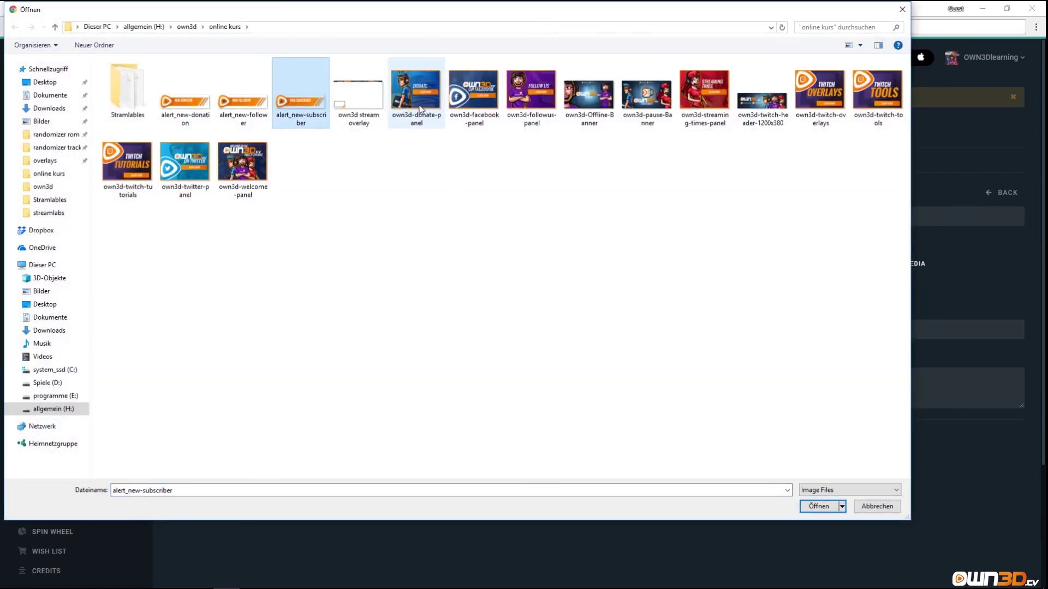
pyautogui.doubleClick(648, 93)
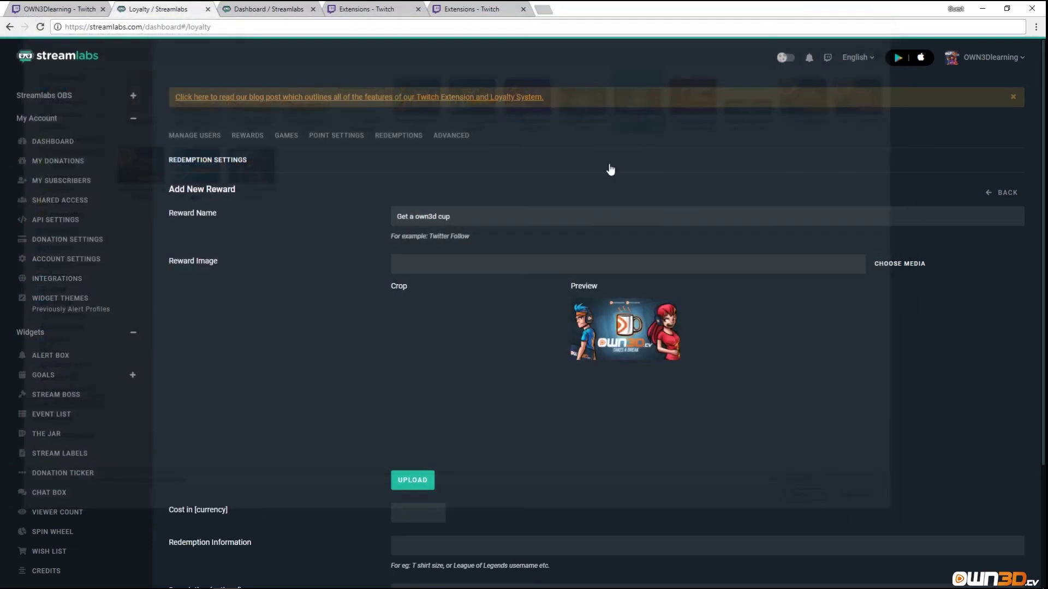
pyautogui.moveTo(465, 397); pyautogui.dragTo(485, 400)
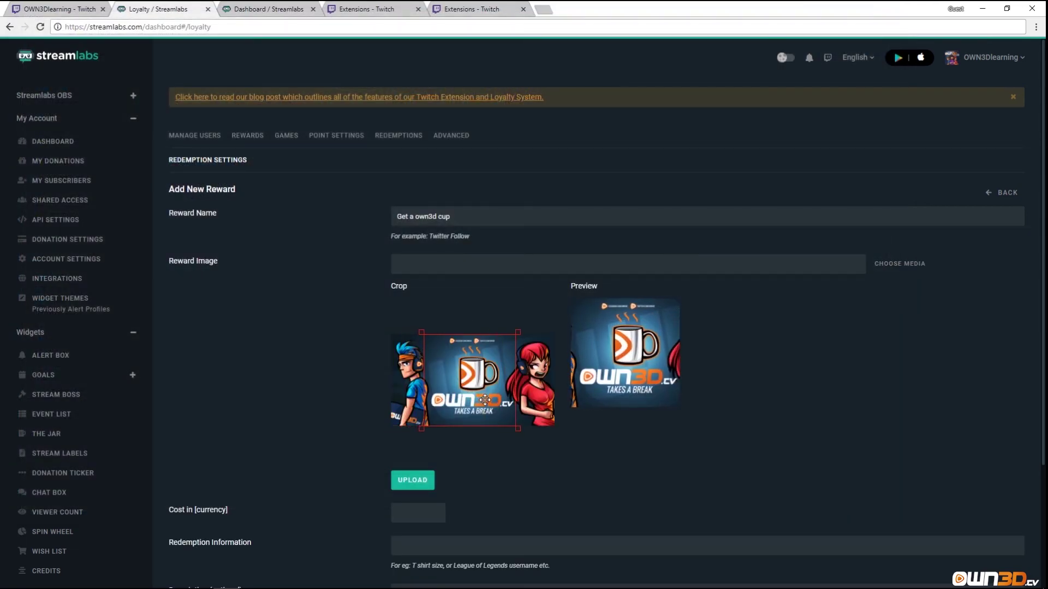
pyautogui.moveTo(525, 427); pyautogui.dragTo(487, 390)
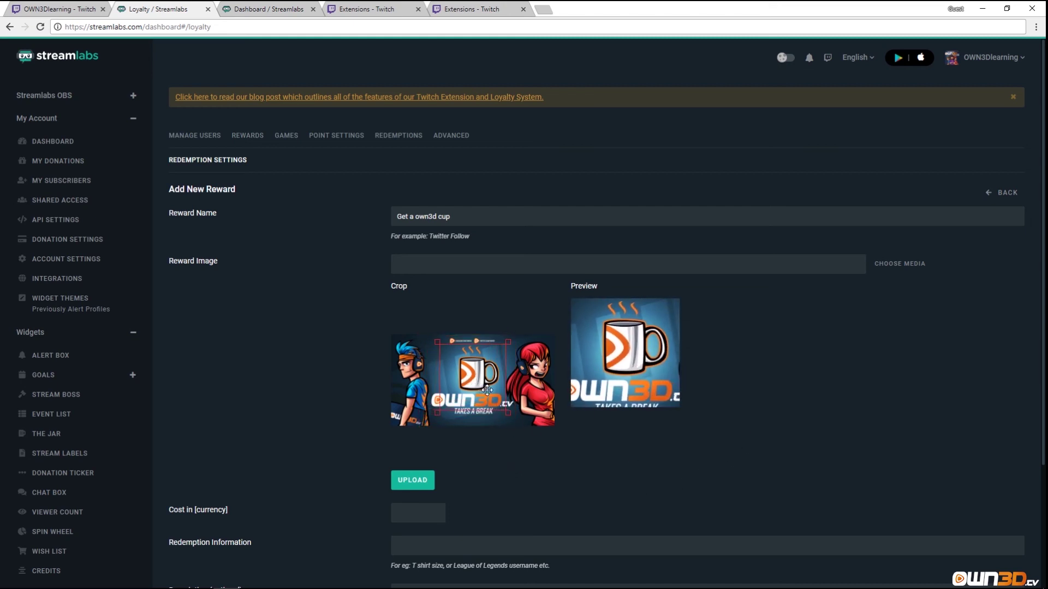
pyautogui.moveTo(437, 413); pyautogui.dragTo(476, 394)
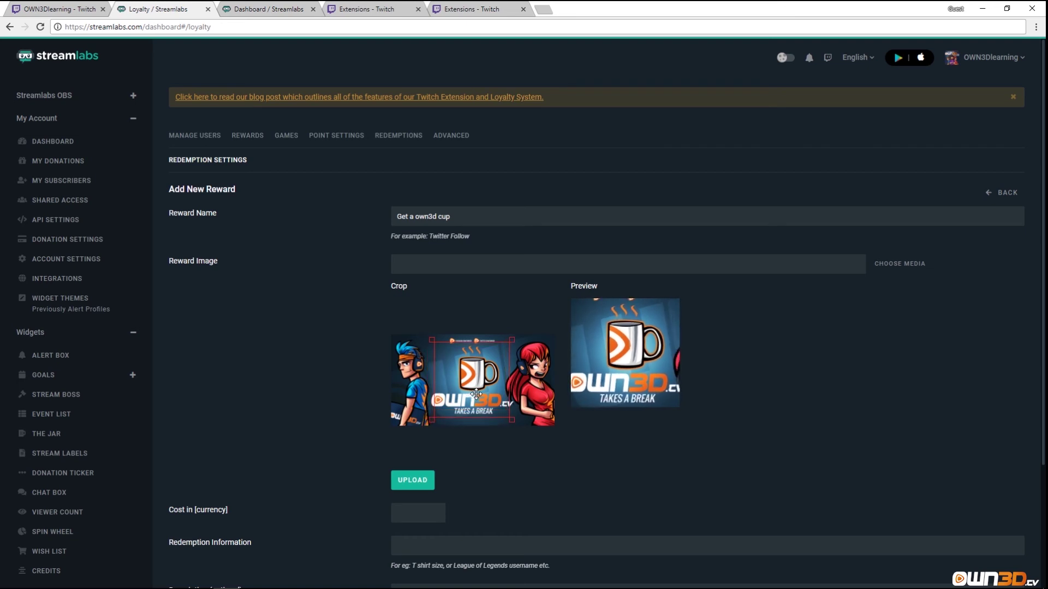
pyautogui.click(414, 483)
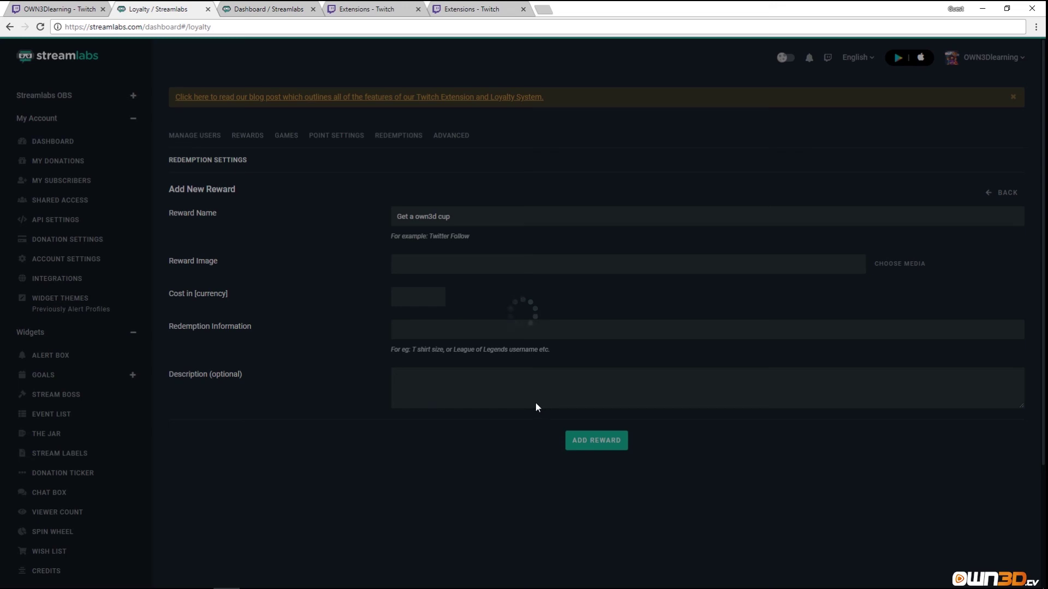
pyautogui.write('n')
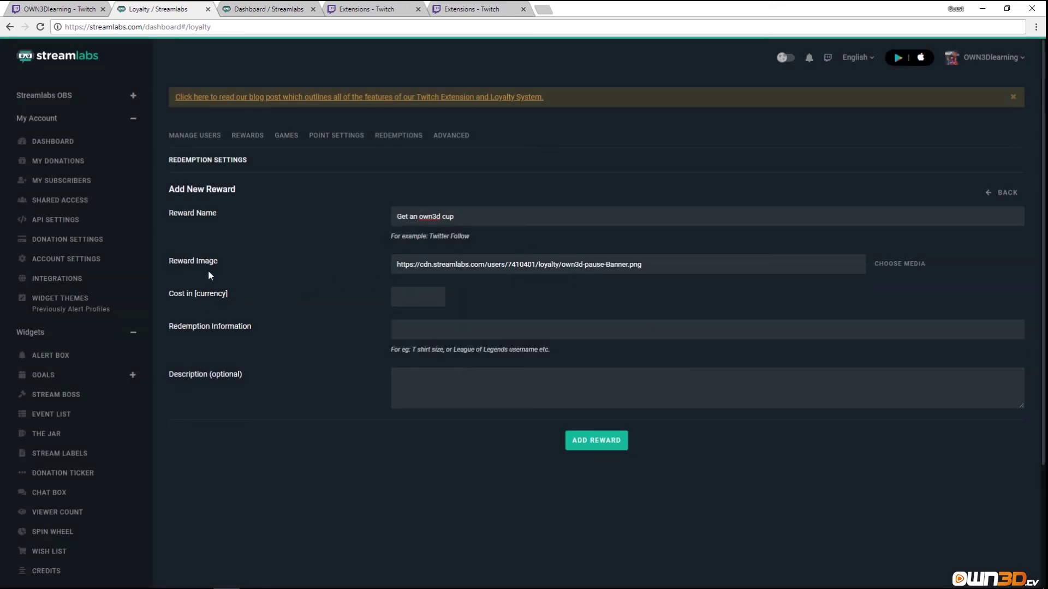
# Set cost to 100000, add redemption info 'Have fund with the cup! I need you adress', and save.
pyautogui.click(429, 300)
pyautogui.write('1')
pyautogui.write('00000')
pyautogui.write('Have fund')
pyautogui.write(' with the cup')
pyautogui.write('! I need yo')
pyautogui.write('u adress!')
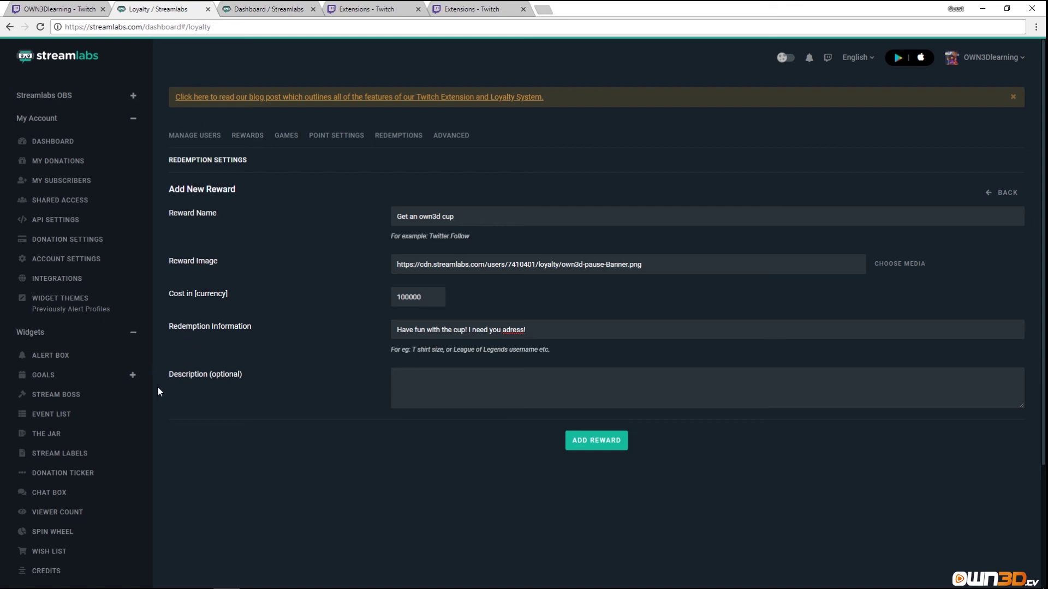
pyautogui.click(579, 448)
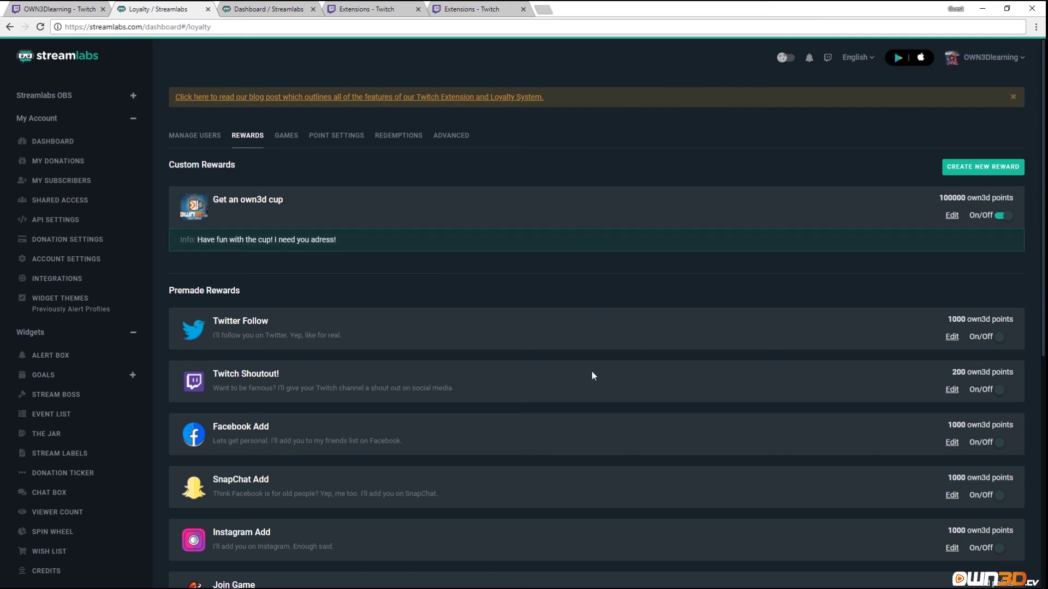
# Scroll the rewards list, view the chest game settings, then move on to Point Settings (10 points per 10 minutes).
pyautogui.scroll(-4, 591, 376)
pyautogui.scroll(-3, 566, 410)
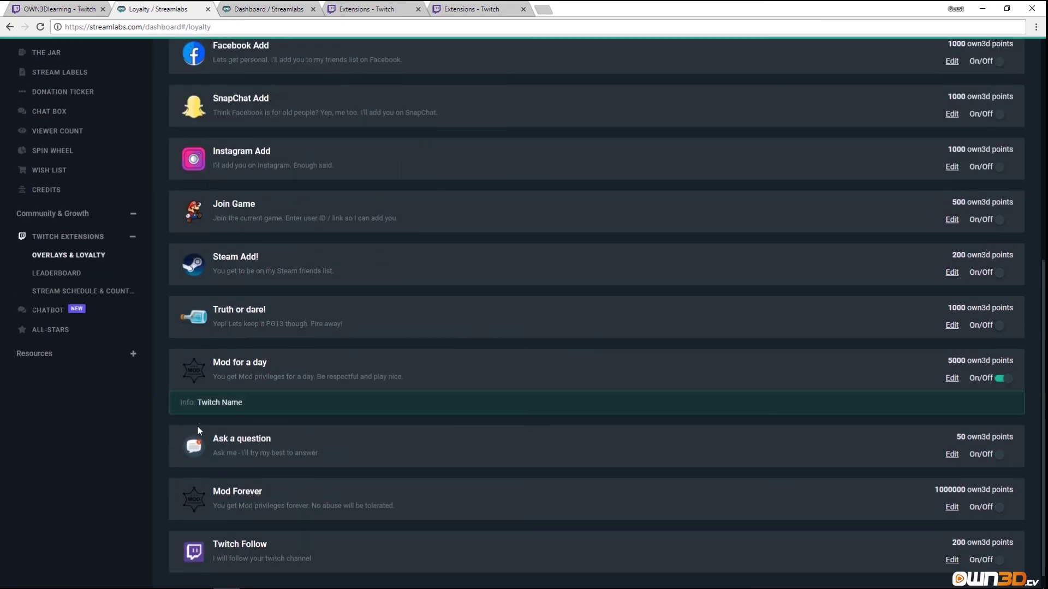
pyautogui.scroll(-1, 713, 417)
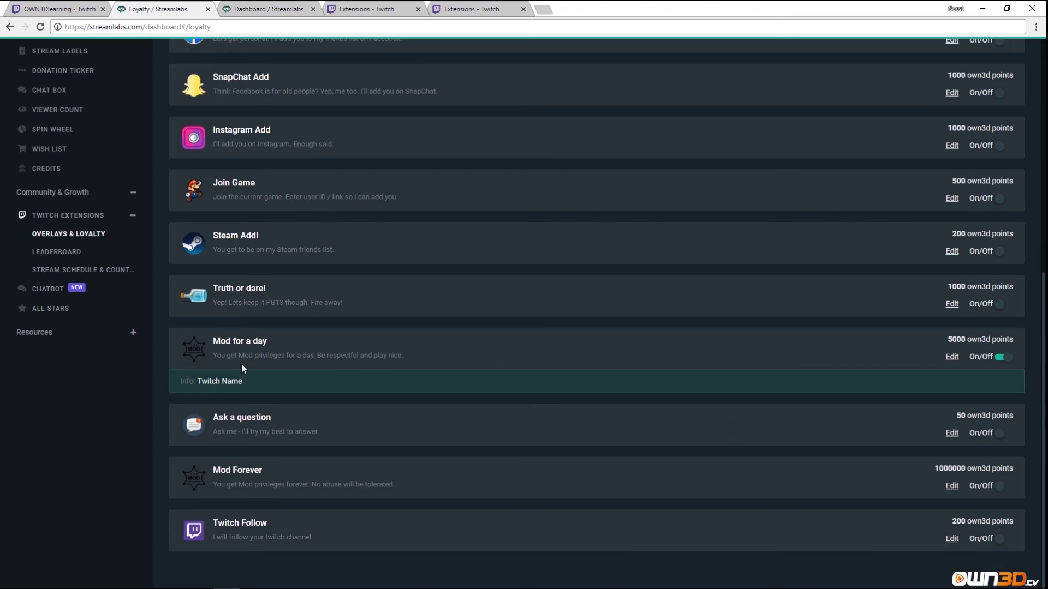
pyautogui.scroll(7, 467, 410)
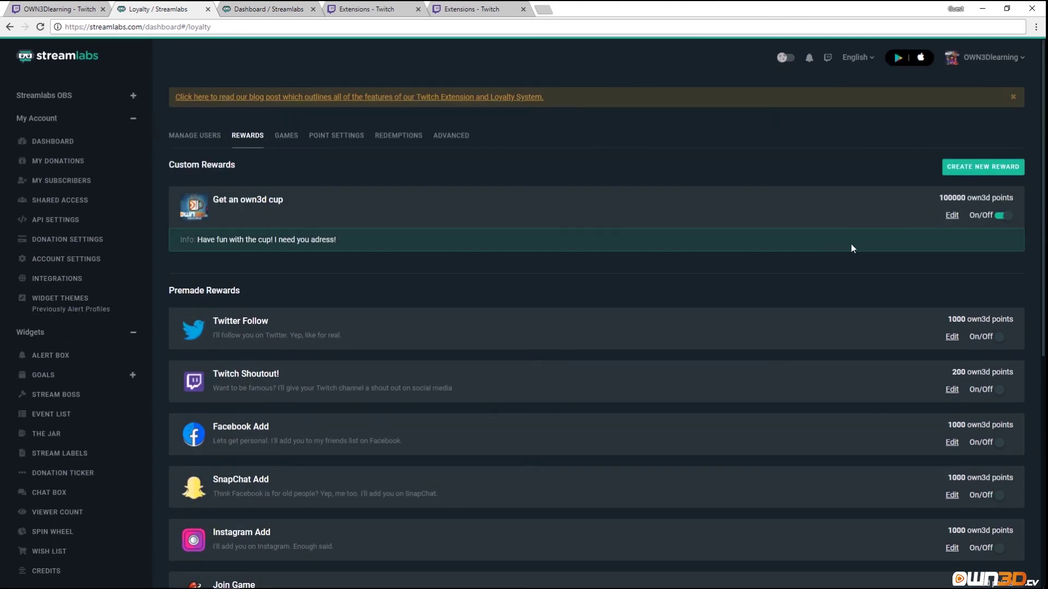
pyautogui.click(298, 137)
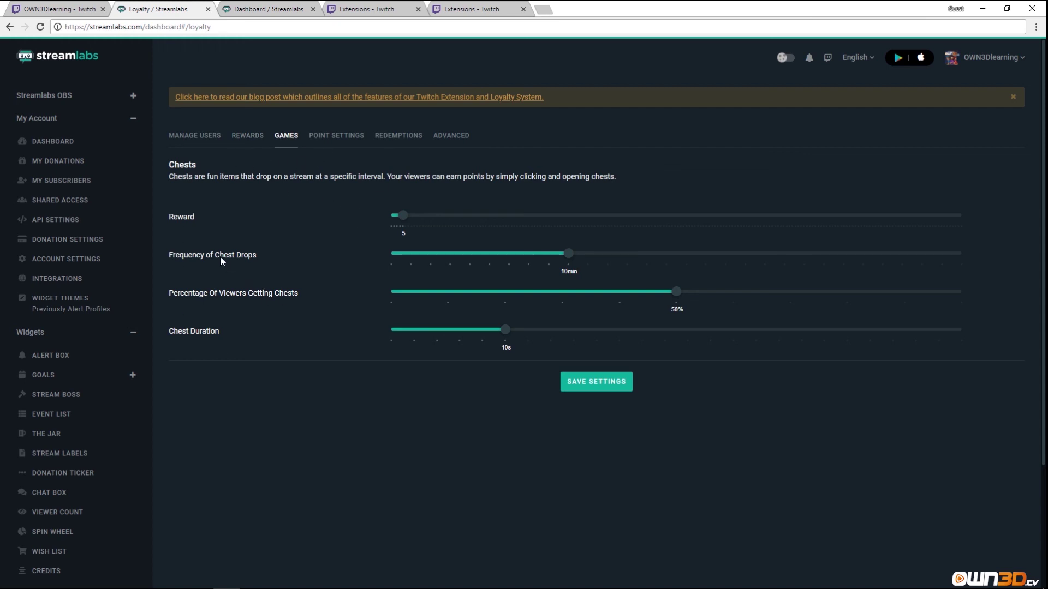
pyautogui.click(192, 313)
pyautogui.click(336, 135)
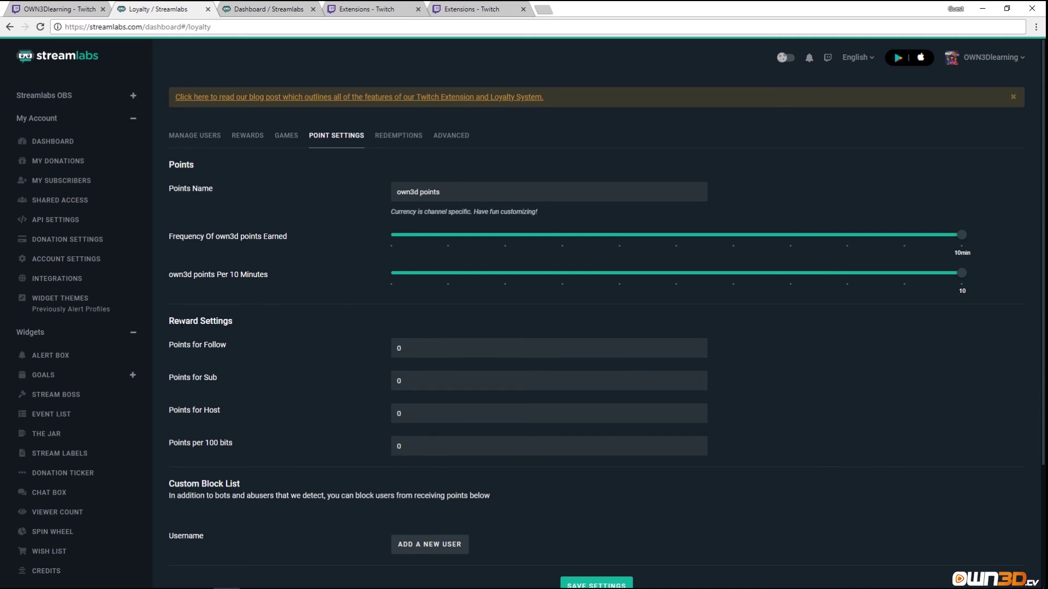
# Set Points for Follow to 55 and Points for Sub to 111, then read the custom block list note.
pyautogui.moveTo(185, 321); pyautogui.dragTo(213, 343)
pyautogui.doubleClick(423, 353)
pyautogui.write('55')
pyautogui.doubleClick(444, 388)
pyautogui.write('111')
pyautogui.scroll(-3, 273, 437)
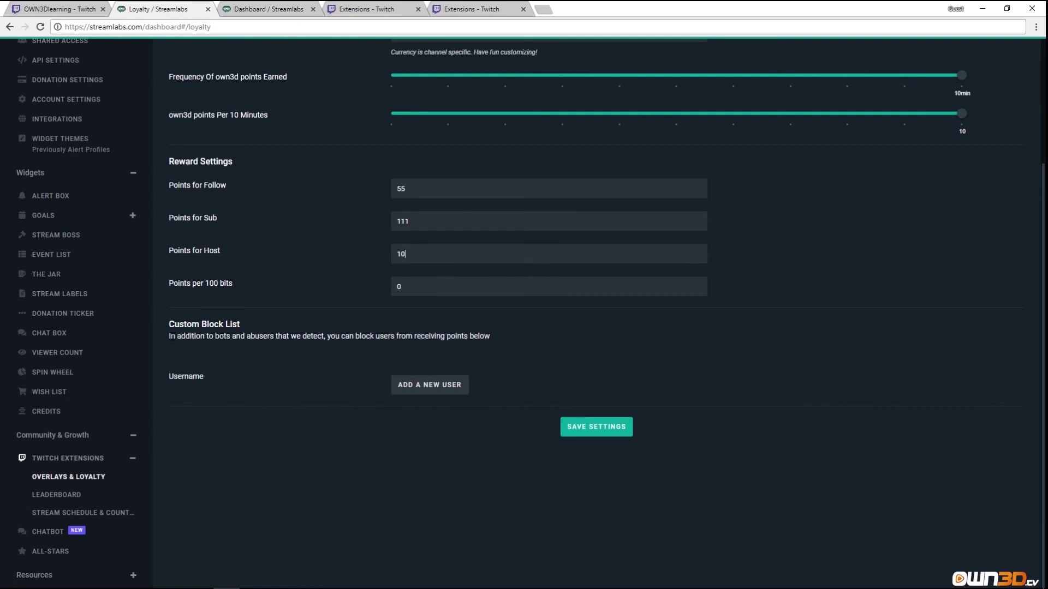
pyautogui.moveTo(170, 337); pyautogui.dragTo(447, 342)
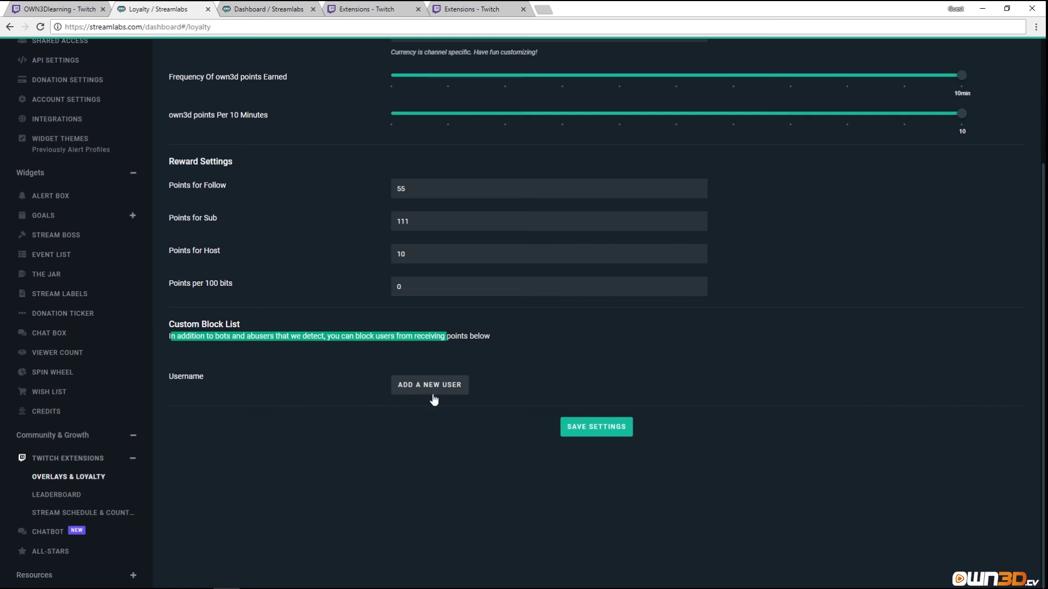
pyautogui.scroll(3, 436, 482)
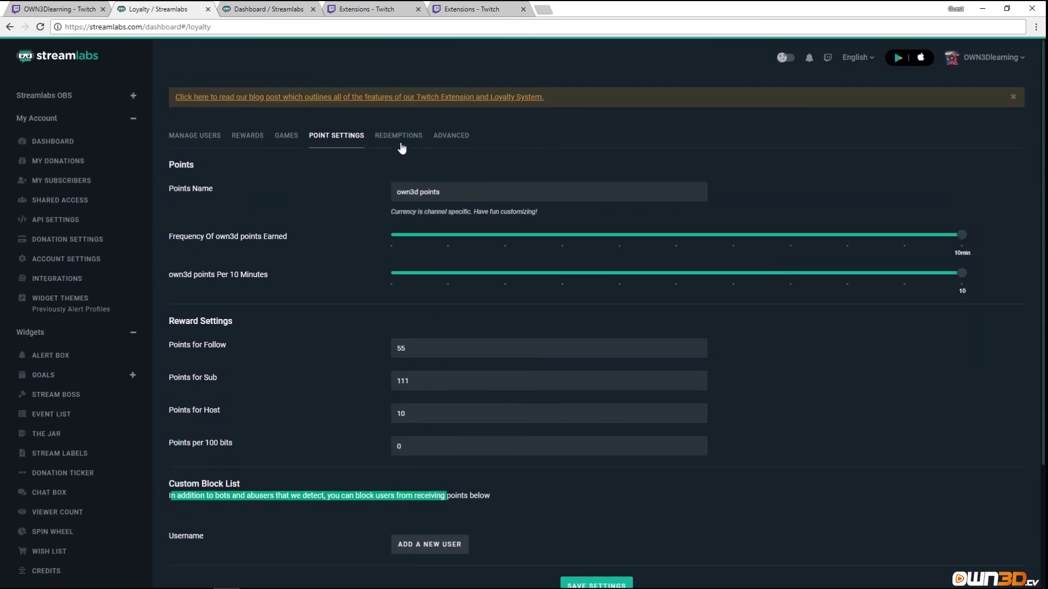
# Check the Redemptions, Rewards and Advanced reset tabs, ending on Manage Users with no users holding points.
pyautogui.click(399, 137)
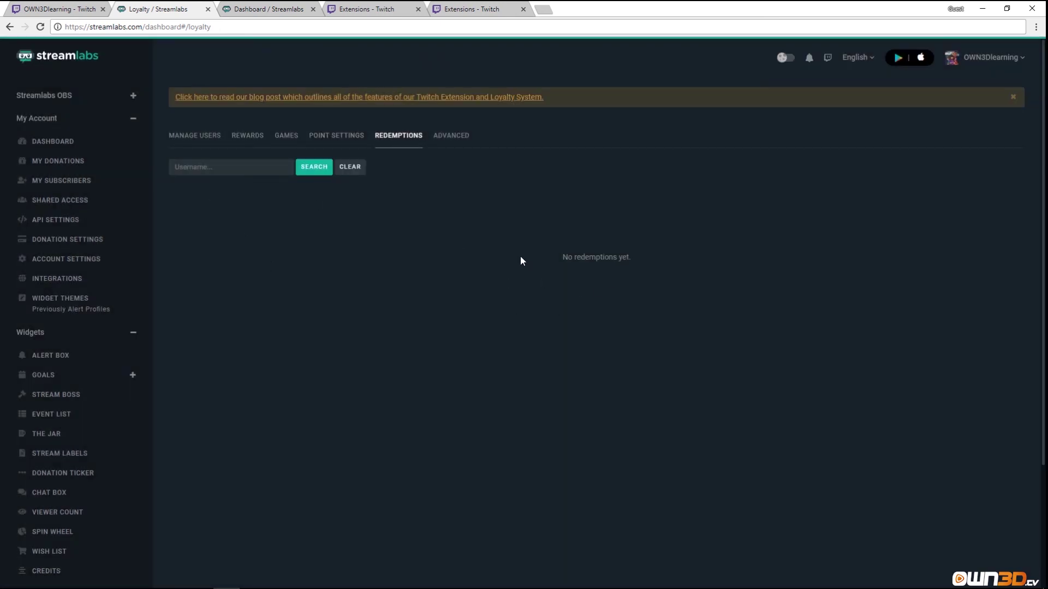
pyautogui.click(262, 136)
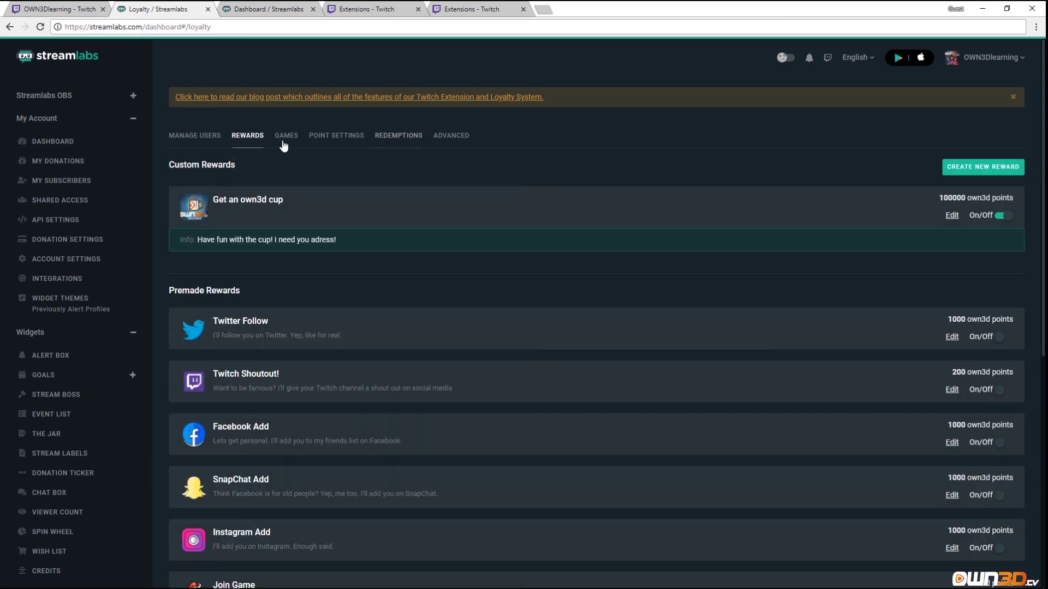
pyautogui.click(394, 138)
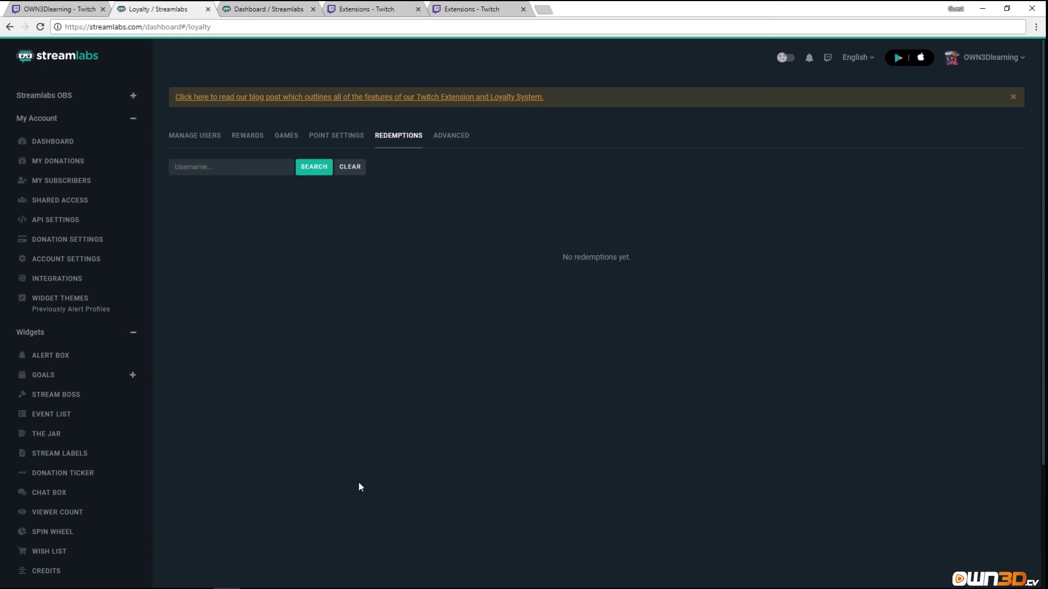
pyautogui.click(449, 138)
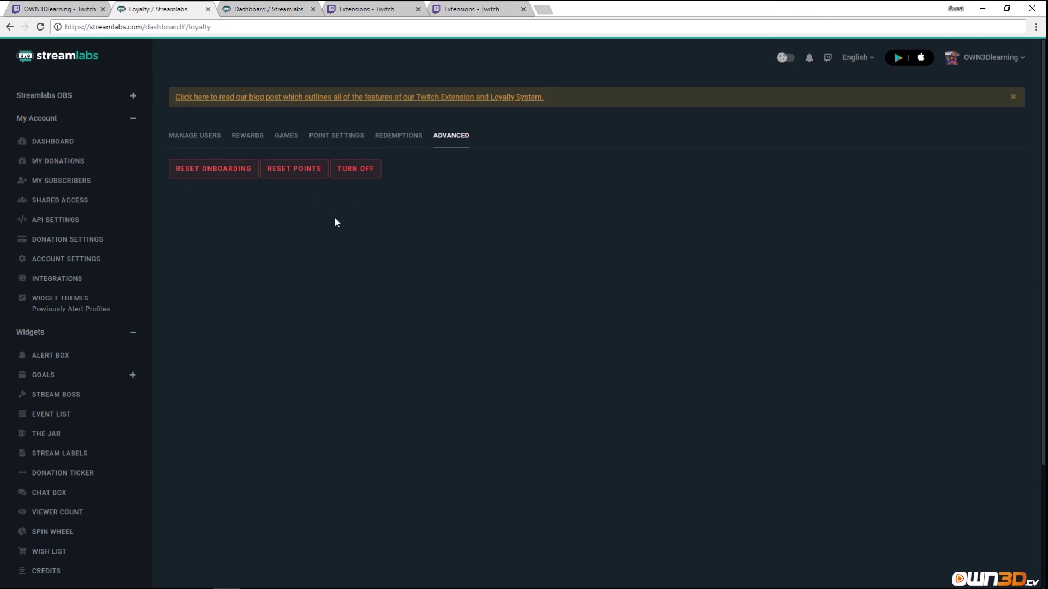
pyautogui.click(195, 137)
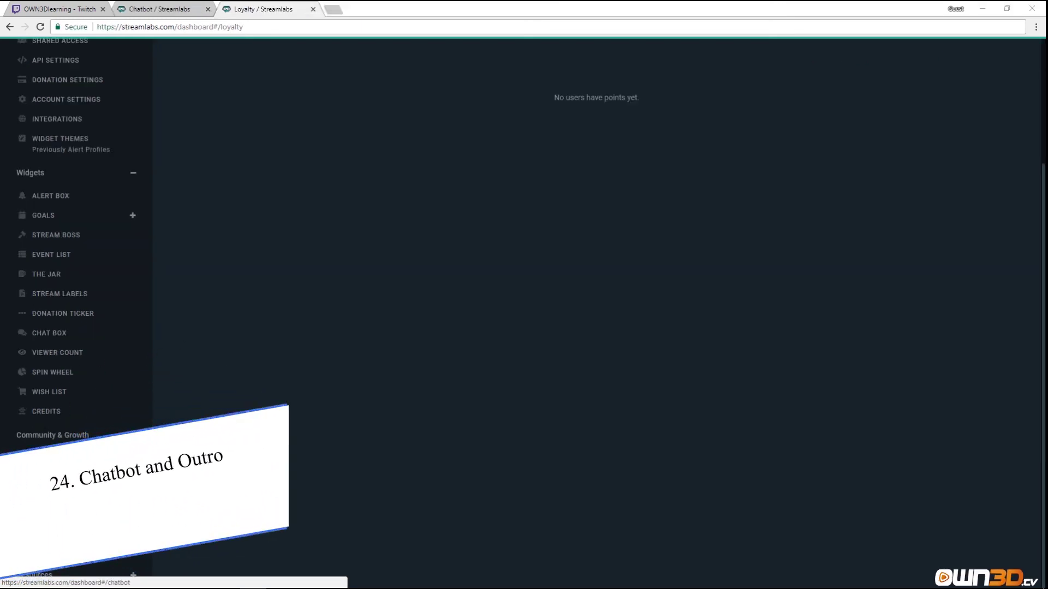
# Browse the Chatbot's Twitch, YouTube and Mixer feature table; GameWisp, Discord and Auto Host are Twitch-only.
pyautogui.click(55, 480)
pyautogui.scroll(4, 382, 382)
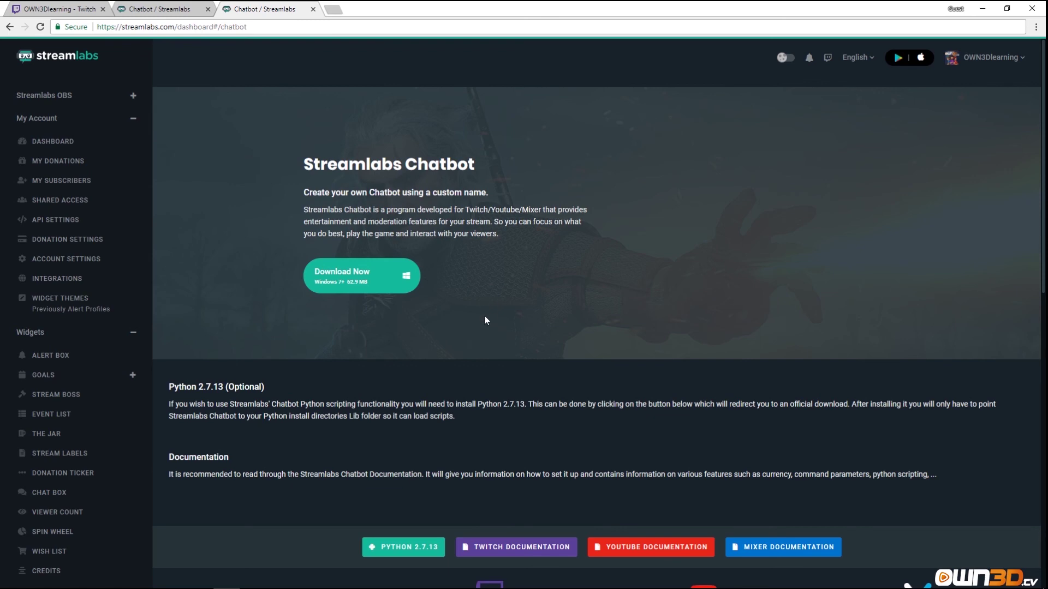
pyautogui.scroll(-3, 485, 320)
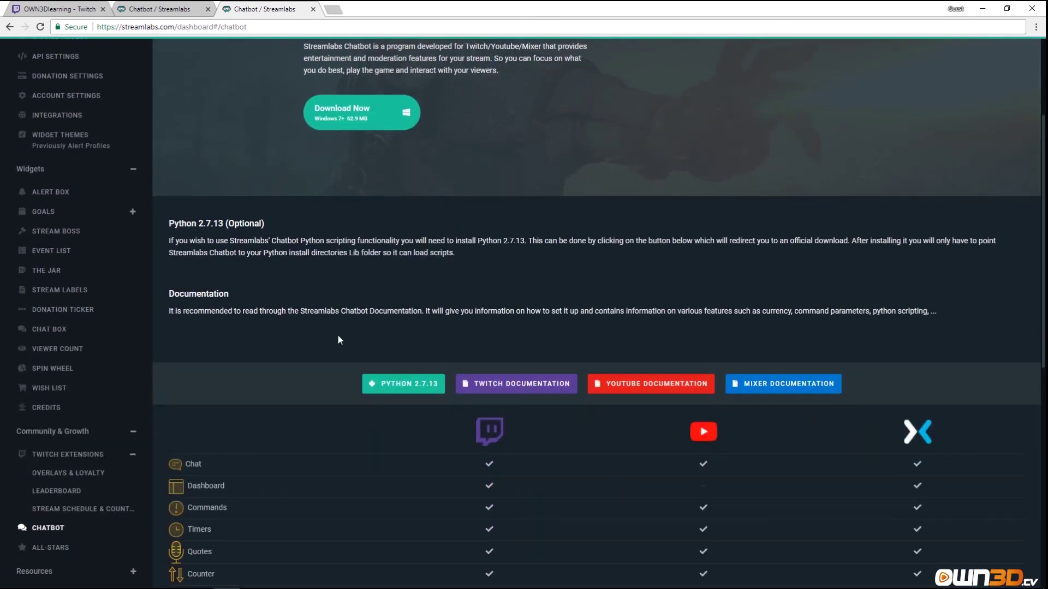
pyautogui.scroll(-1, 338, 340)
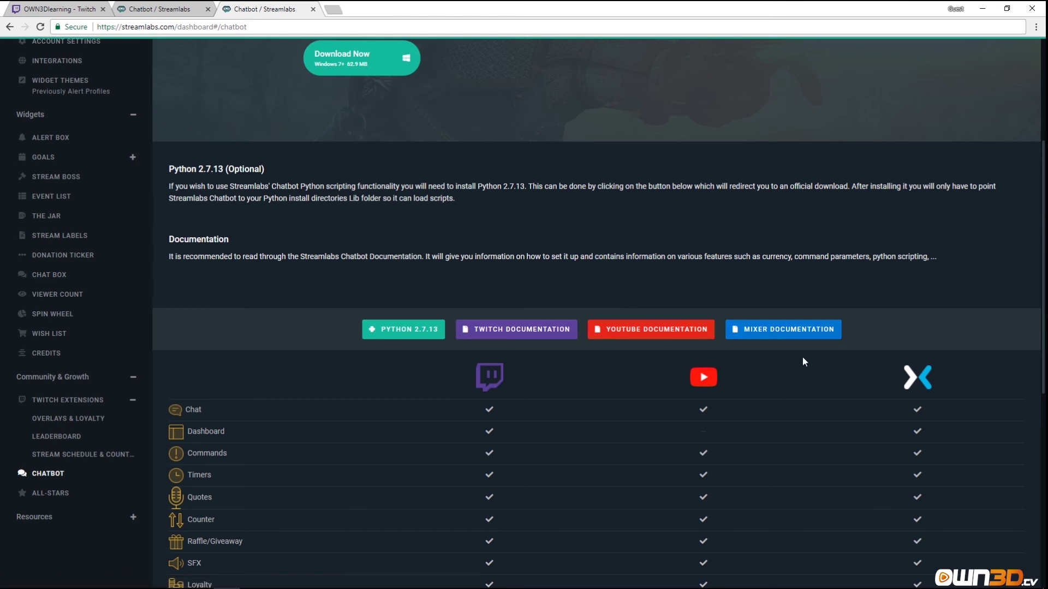
pyautogui.scroll(-4, 379, 397)
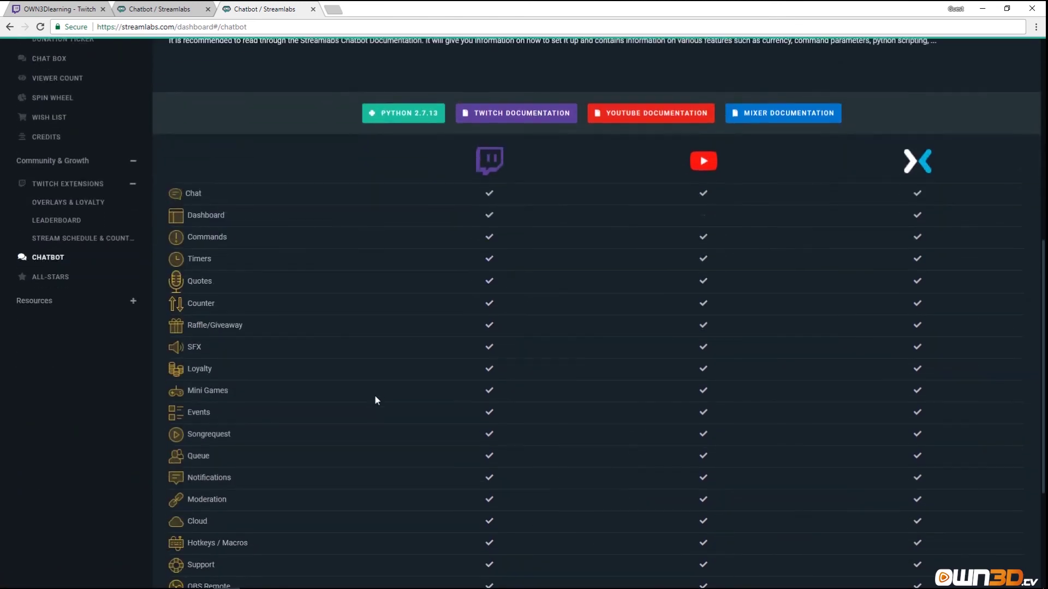
pyautogui.scroll(-3, 339, 373)
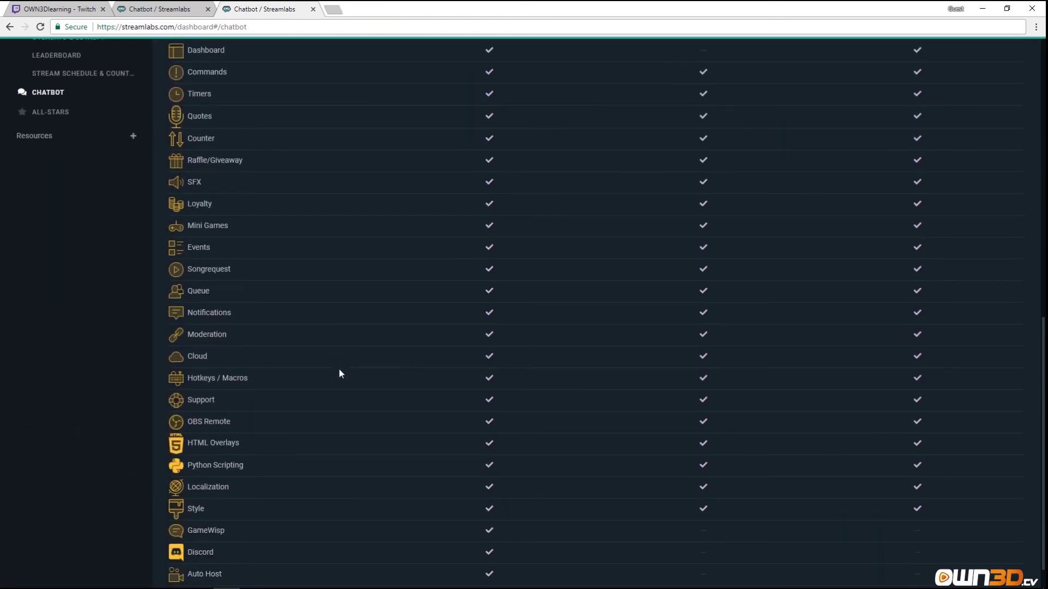
pyautogui.scroll(-1, 339, 370)
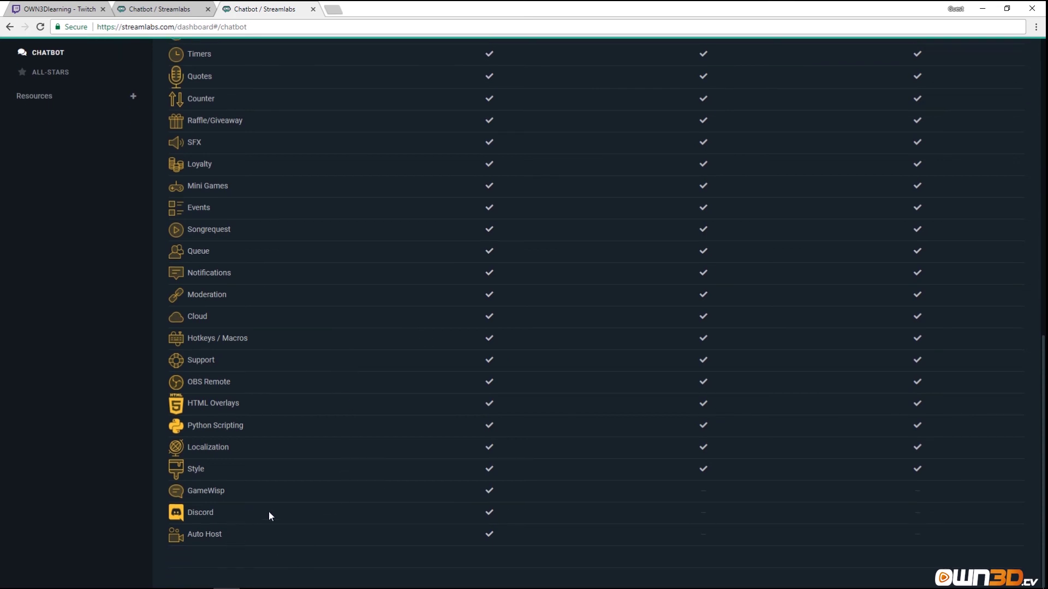
pyautogui.scroll(5, 270, 511)
pyautogui.scroll(-5, 381, 365)
pyautogui.scroll(2, 298, 456)
pyautogui.scroll(8, 296, 446)
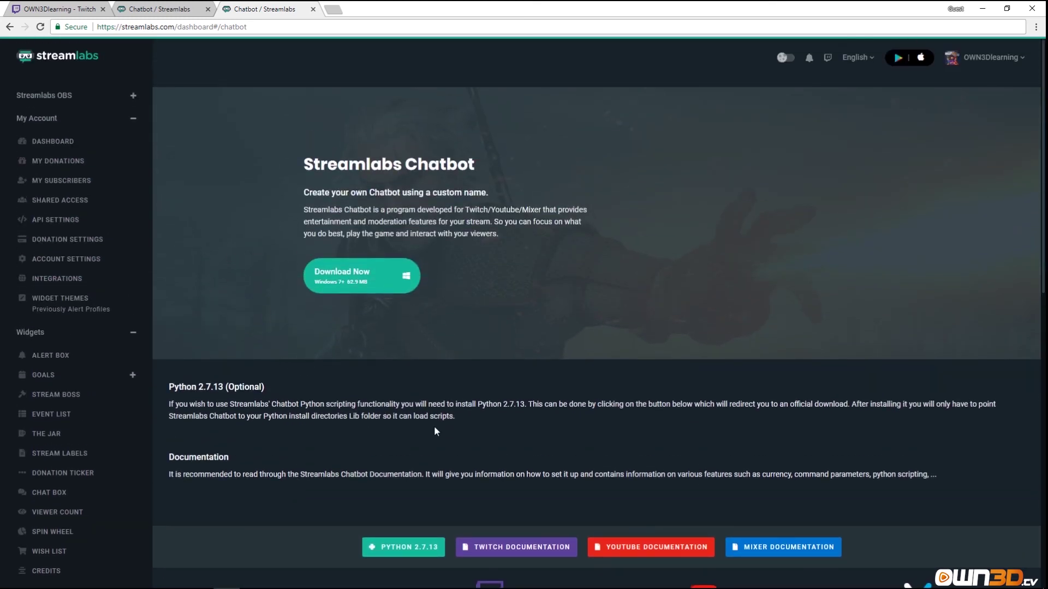
pyautogui.scroll(-2, 472, 458)
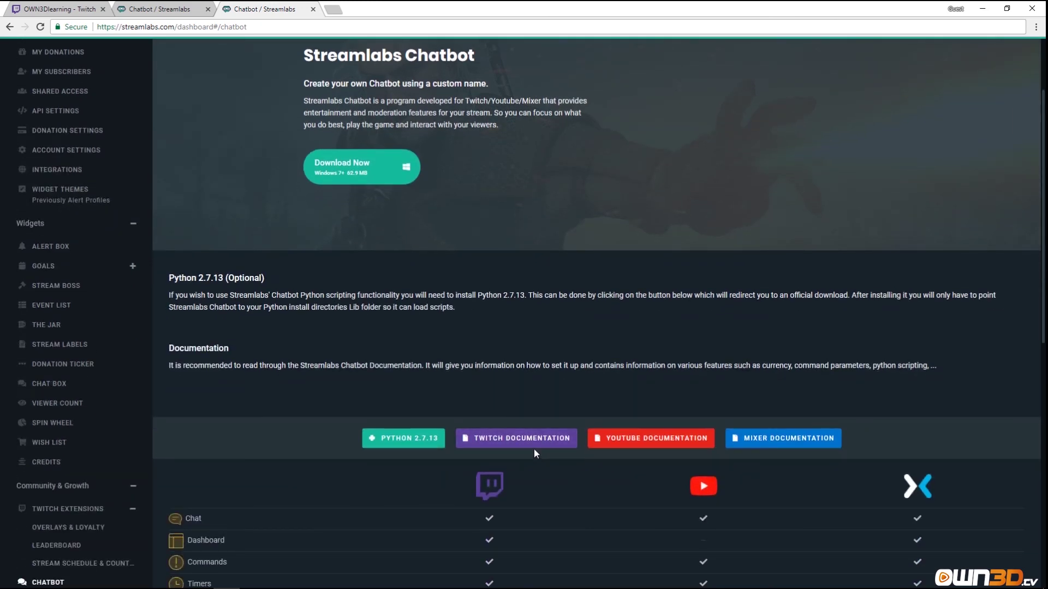
pyautogui.scroll(-3, 281, 359)
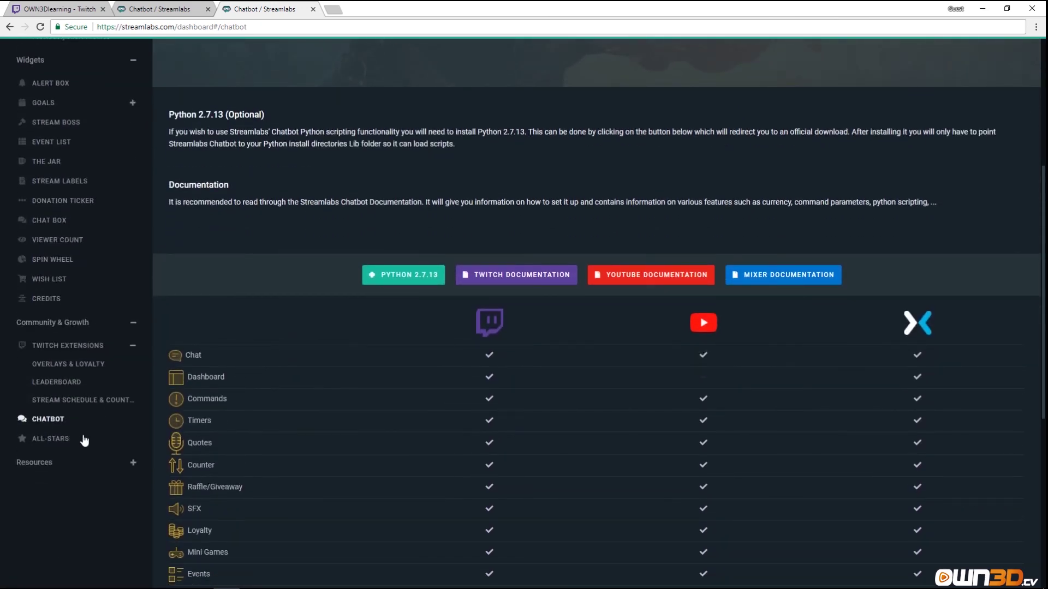
# Read the All-Stars page's member perks and FAQs, then expand Resources in the sidebar.
pyautogui.click(54, 446)
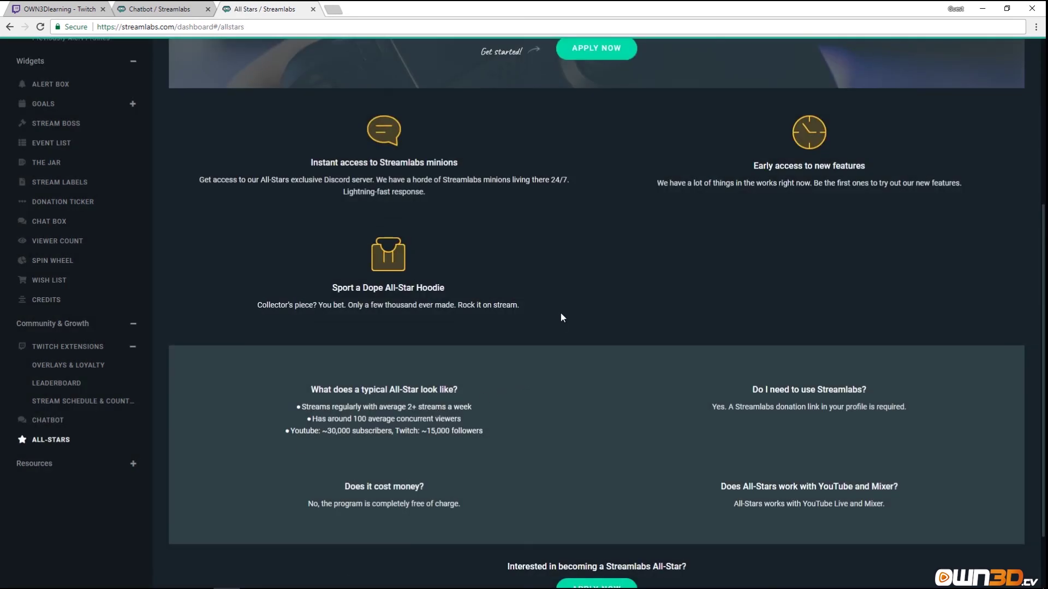
pyautogui.scroll(3, 568, 315)
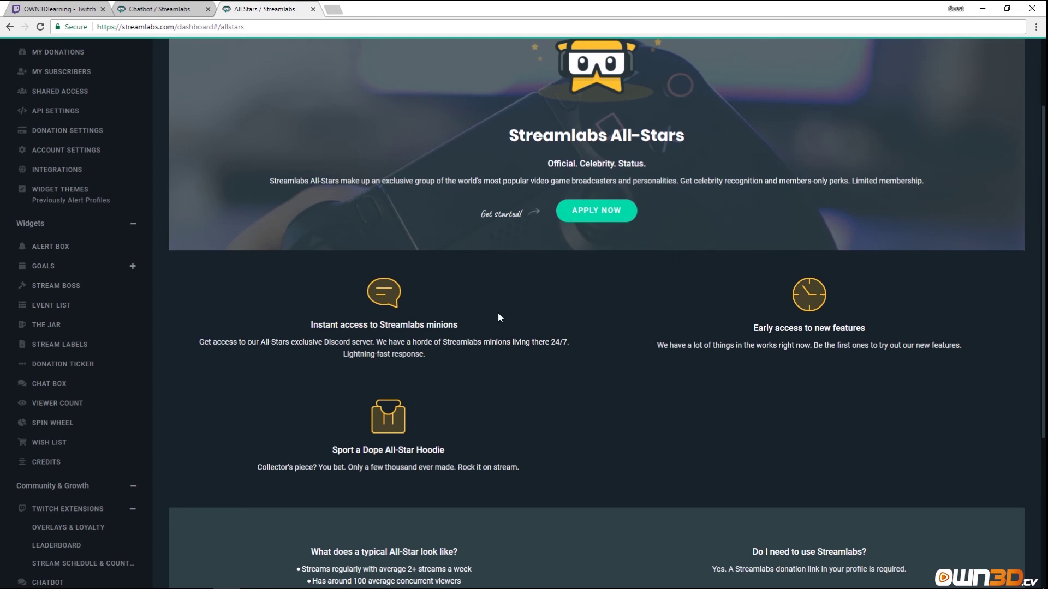
pyautogui.moveTo(297, 326); pyautogui.dragTo(489, 329)
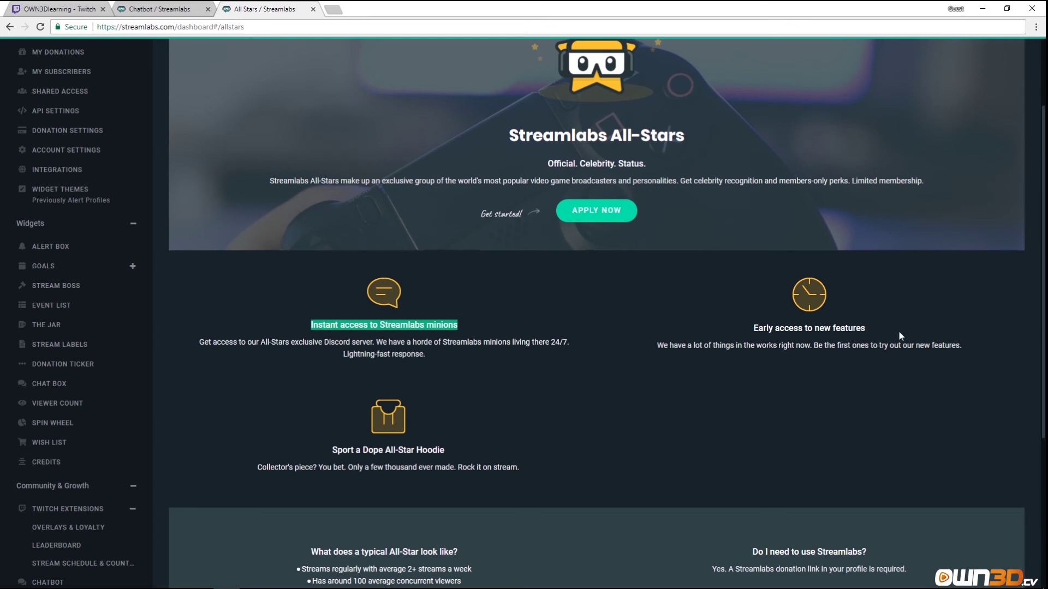
pyautogui.scroll(-4, 649, 385)
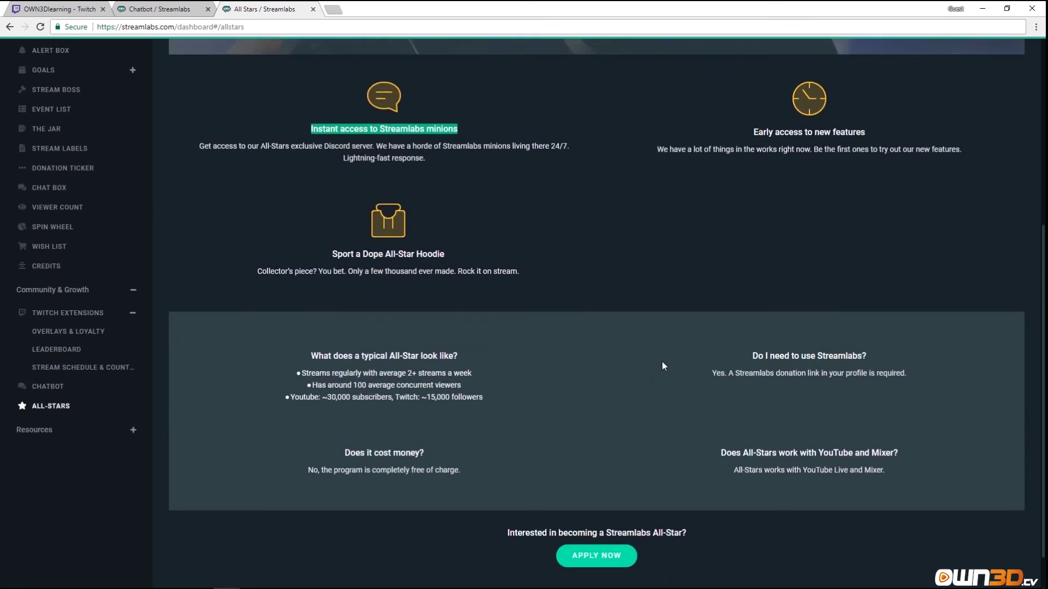
pyautogui.scroll(4, 662, 361)
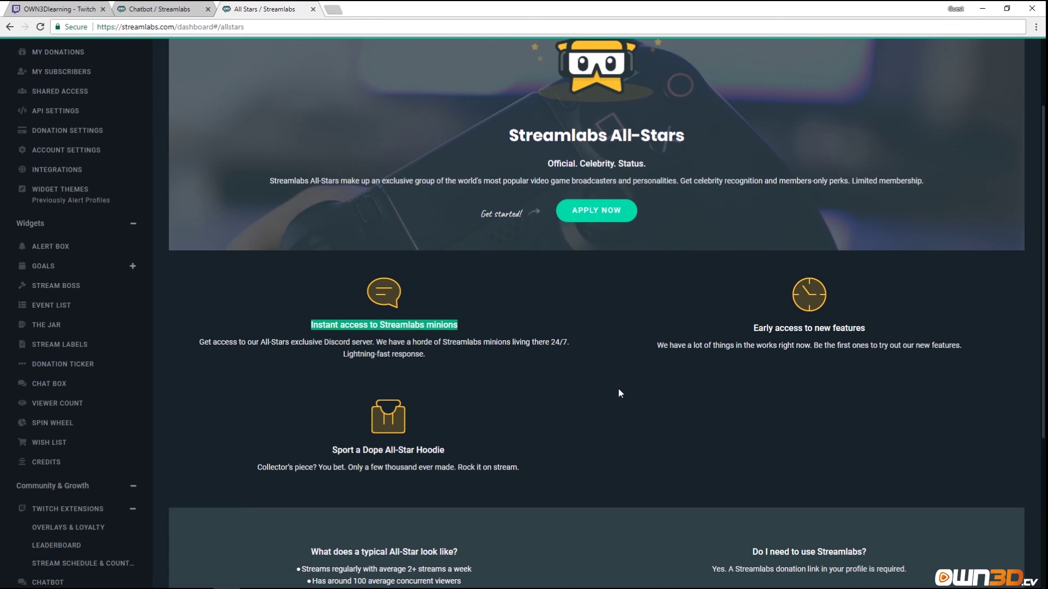
pyautogui.scroll(-3, 582, 393)
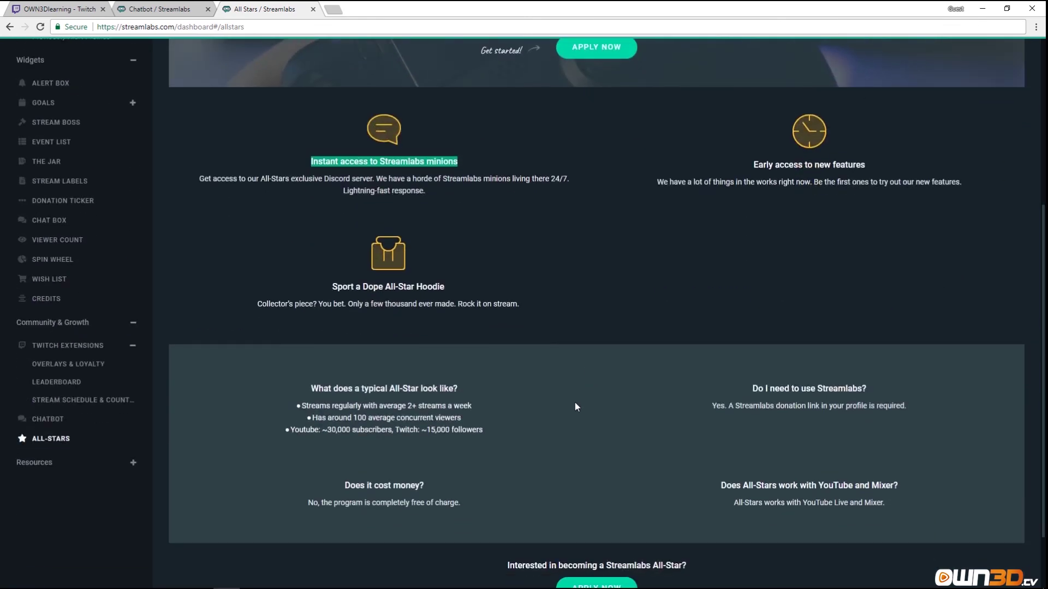
pyautogui.scroll(-2, 567, 426)
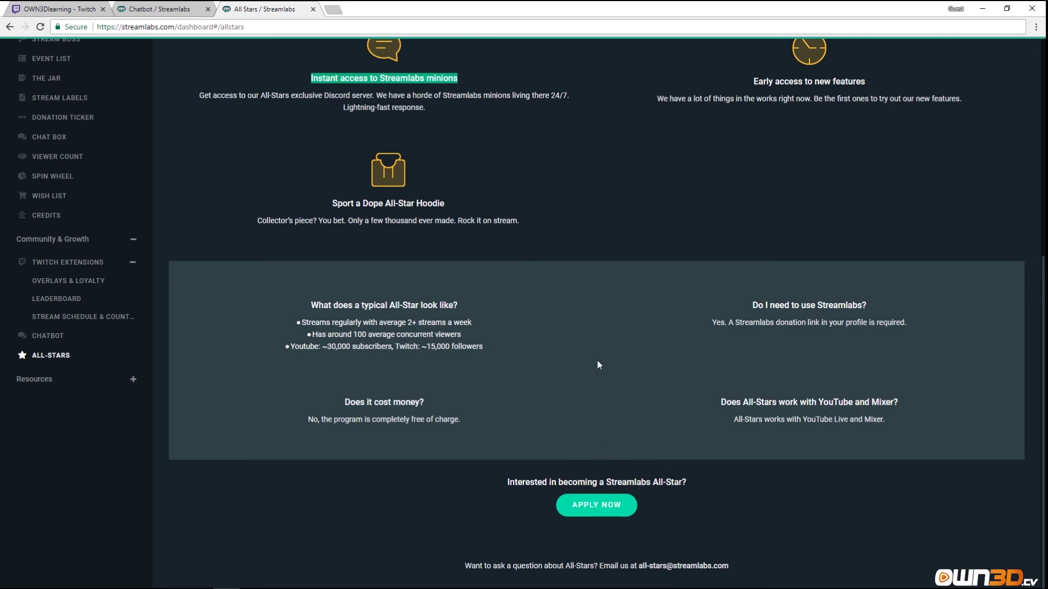
pyautogui.scroll(4, 597, 365)
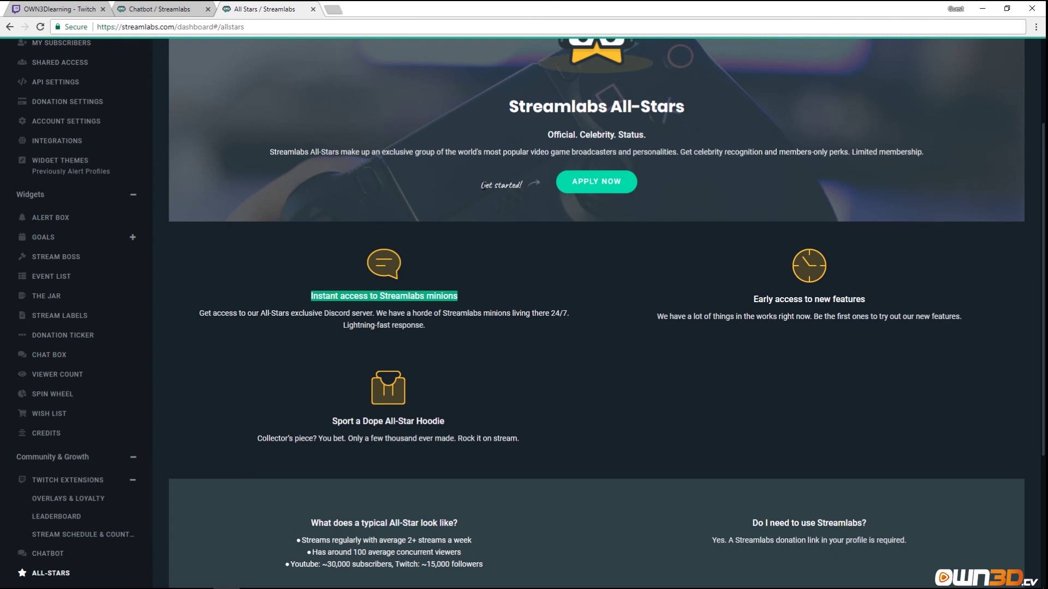
pyautogui.scroll(-4, 293, 258)
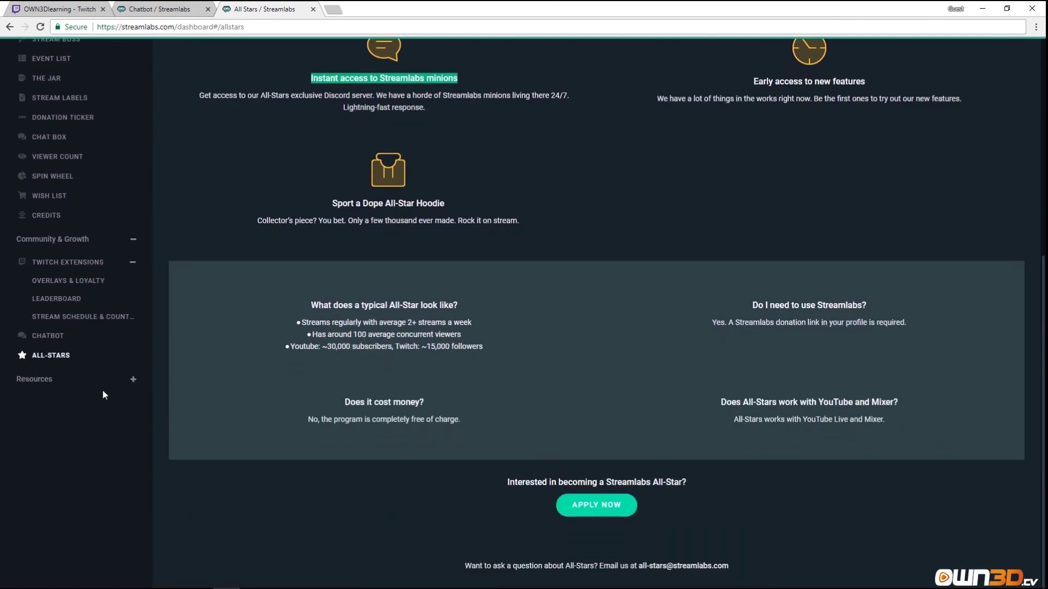
pyautogui.click(129, 382)
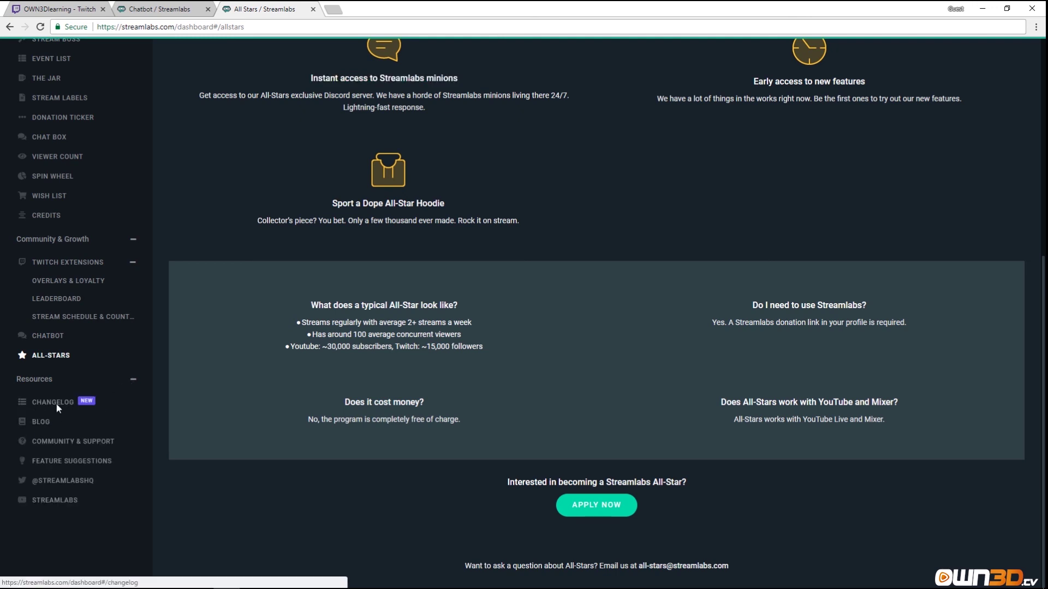
# Scroll through the Changelog entries, then open the Streamlabs Help Center from Contact Support.
pyautogui.click(57, 404)
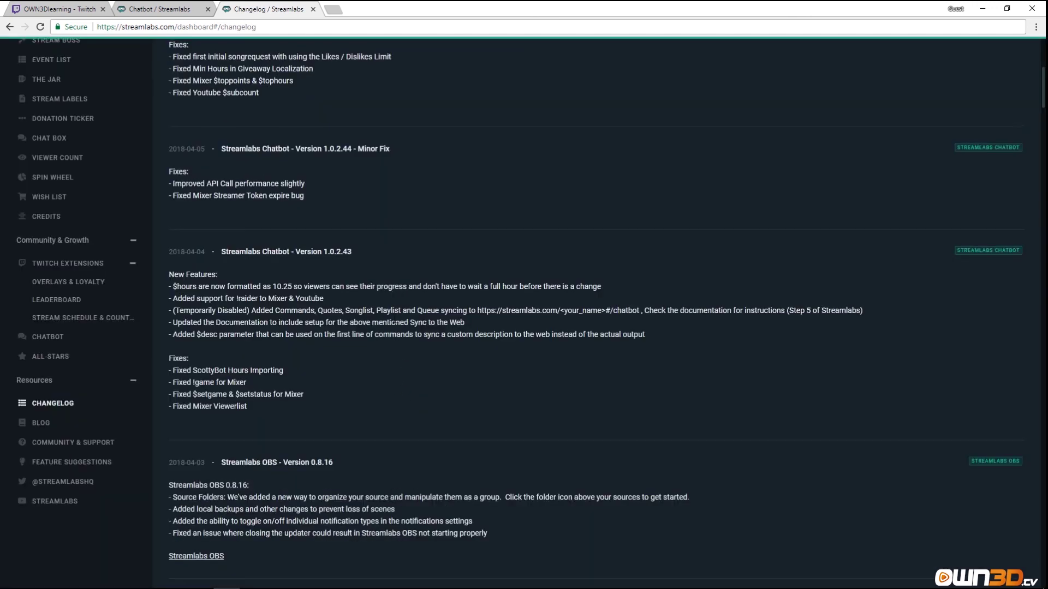
pyautogui.scroll(7, 393, 324)
pyautogui.scroll(-15, 392, 333)
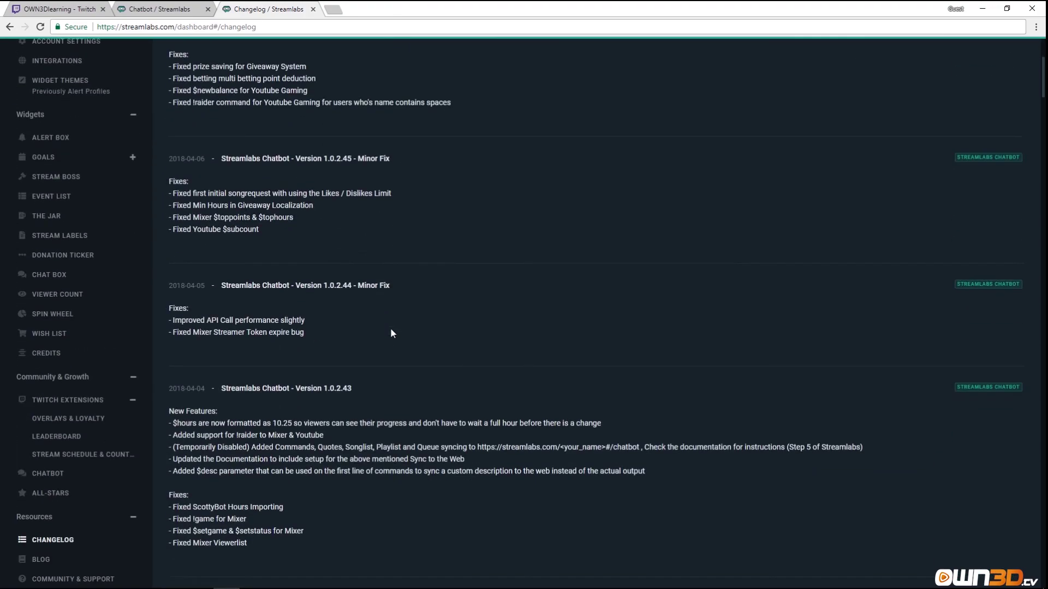
pyautogui.scroll(12, 390, 333)
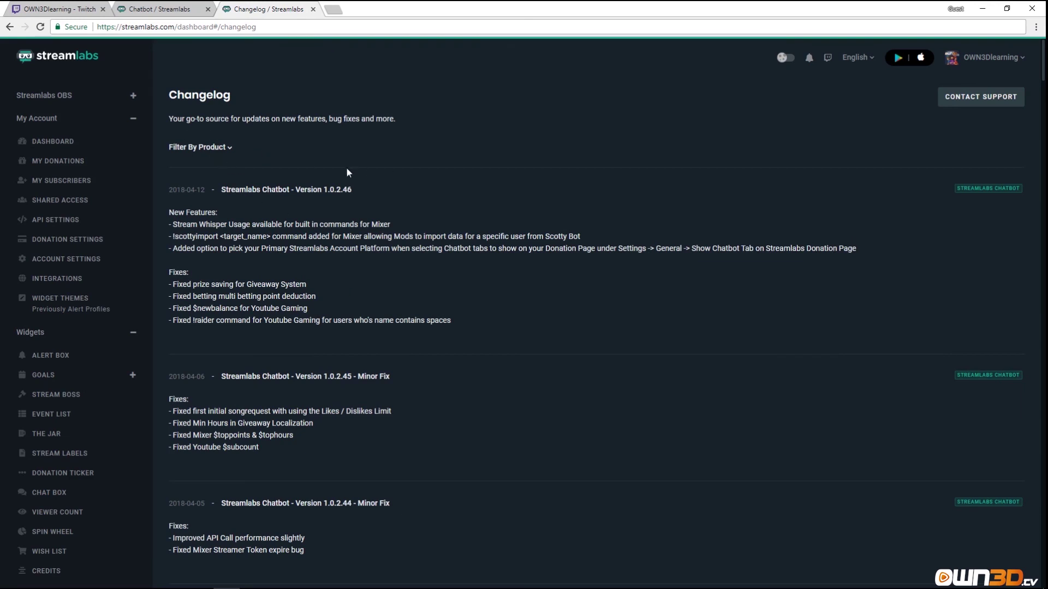
pyautogui.click(969, 99)
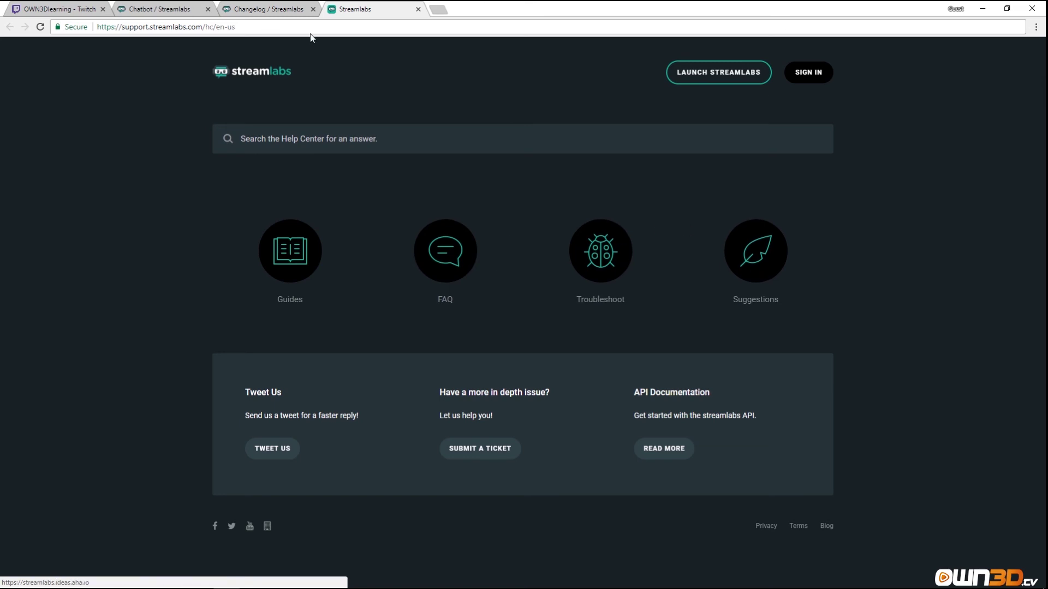
# Return to the Changelog, open the Streamlabs Blog and scroll through its latest posts.
pyautogui.click(286, 9)
pyautogui.scroll(-6, 92, 377)
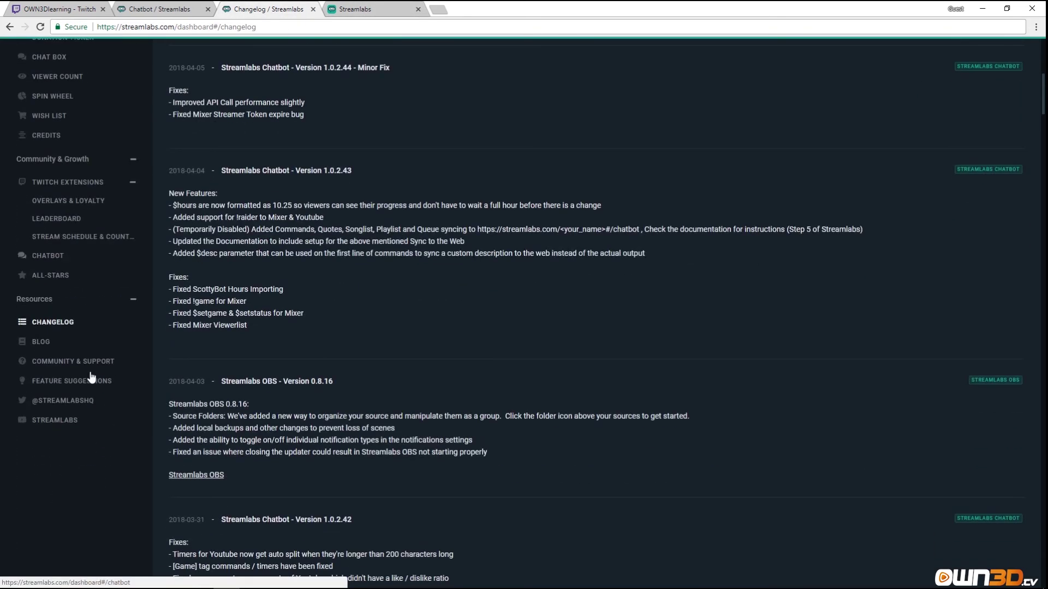
pyautogui.click(41, 342)
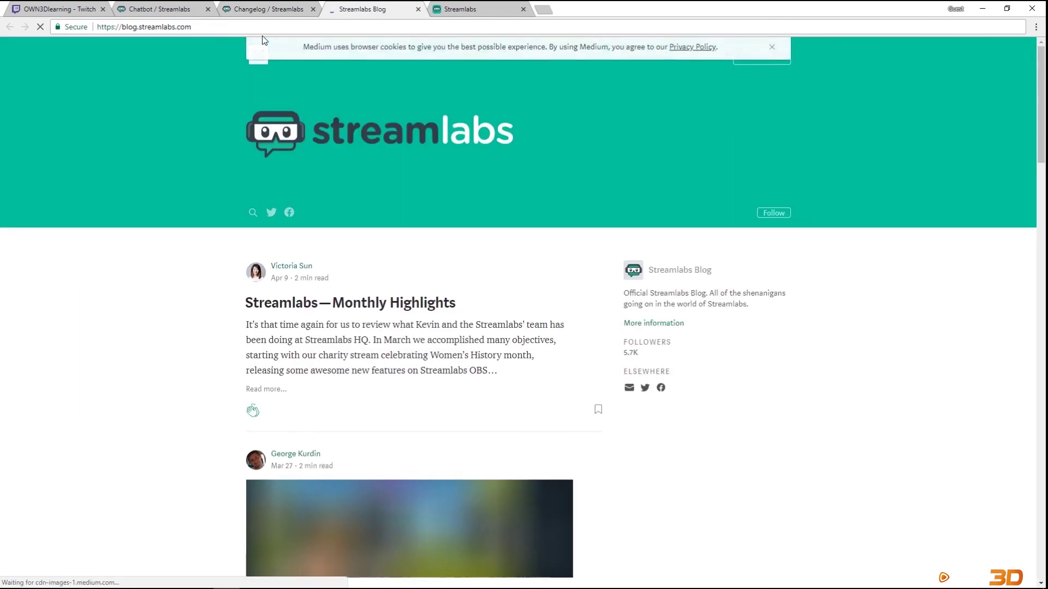
pyautogui.scroll(-6, 399, 276)
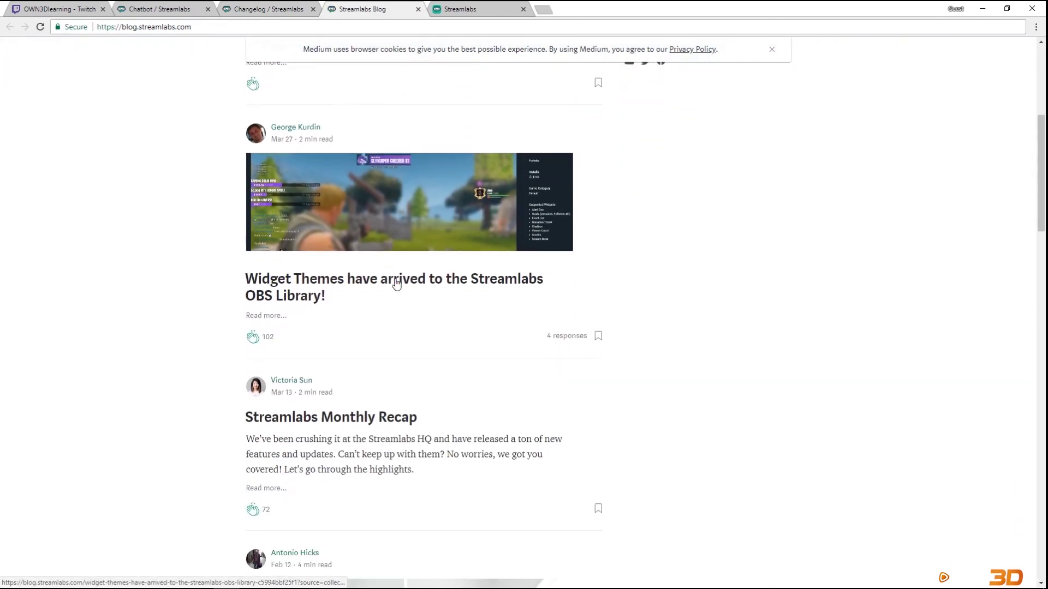
pyautogui.scroll(-10, 398, 320)
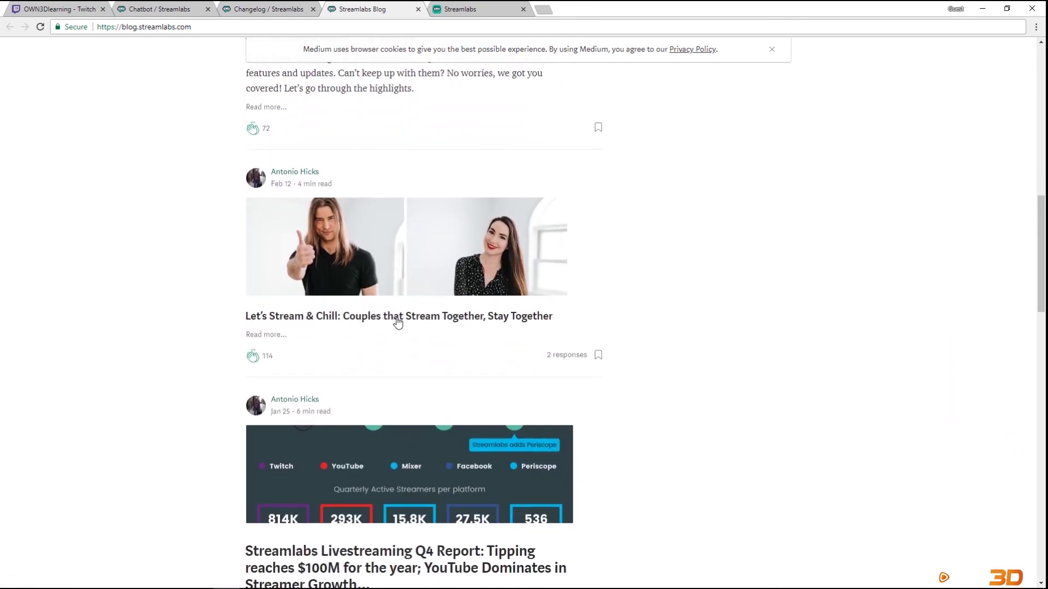
pyautogui.scroll(16, 398, 322)
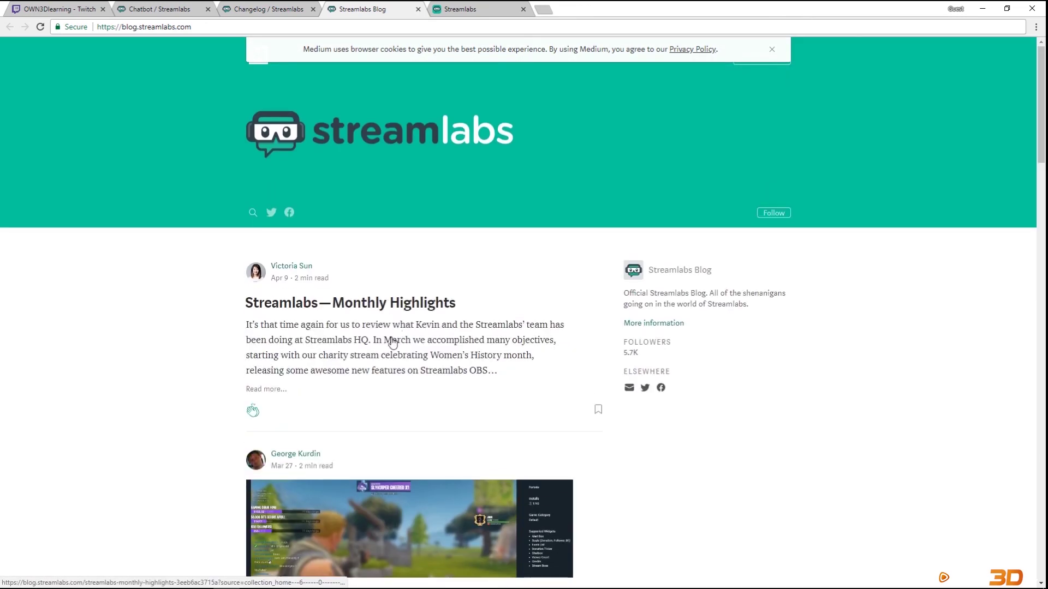
# Close the Help Center, Blog and Chatbot tabs, then briefly open and close Community & Support.
pyautogui.click(523, 8)
pyautogui.click(418, 9)
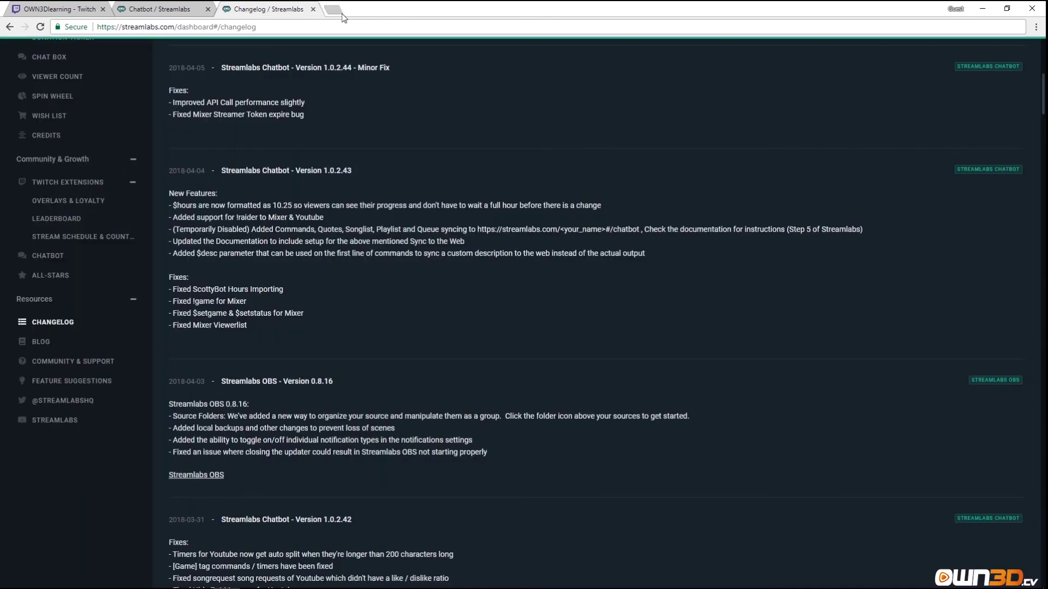
pyautogui.click(157, 10)
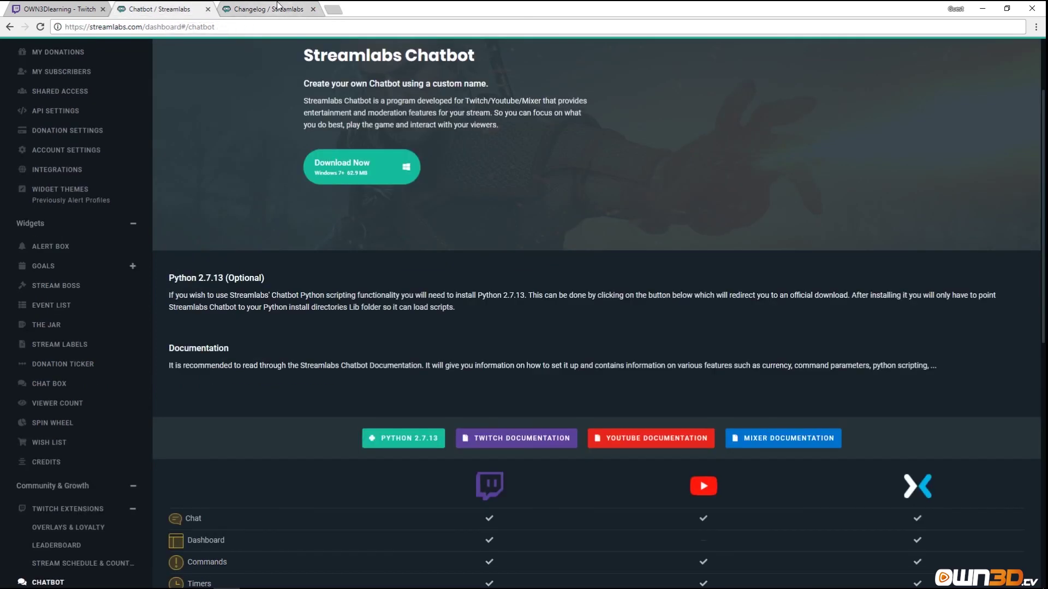
pyautogui.click(207, 9)
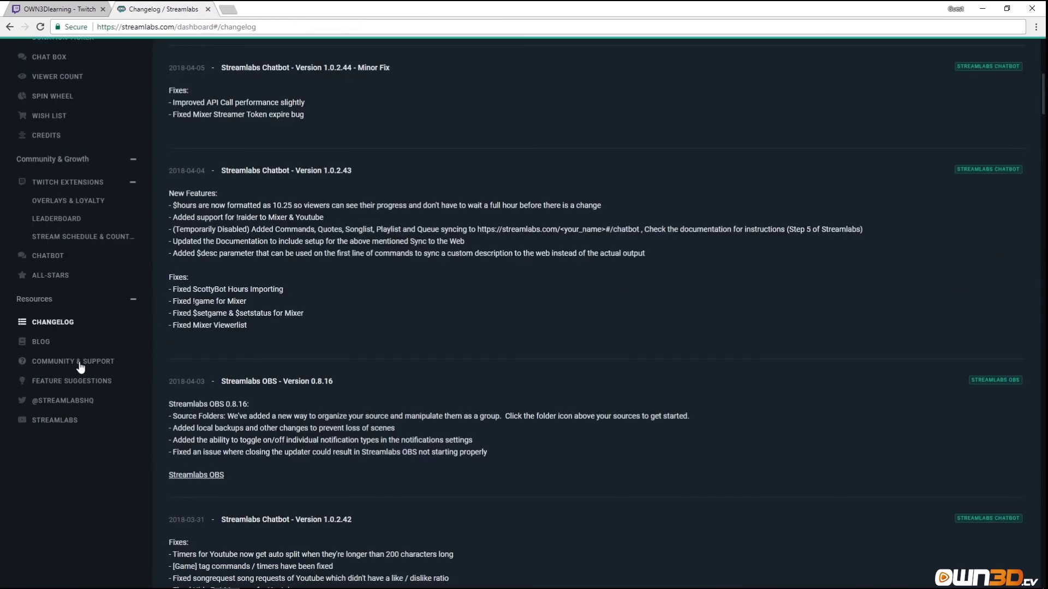
pyautogui.click(64, 360)
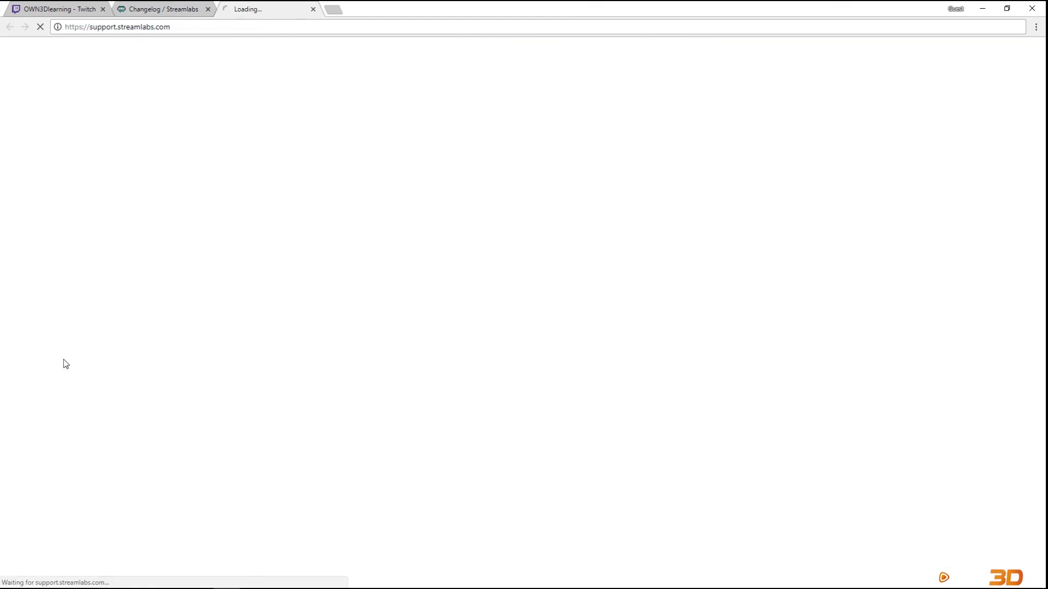
pyautogui.click(313, 9)
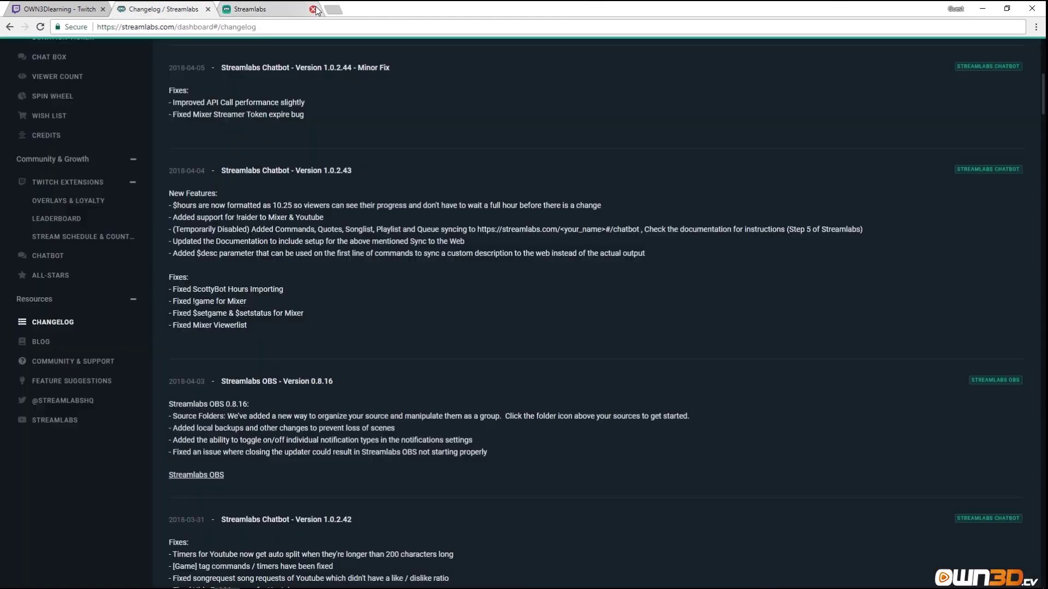
# Open the Feature Suggestions board's Add a New Idea form, then go back to the Changelog tab.
pyautogui.click(61, 382)
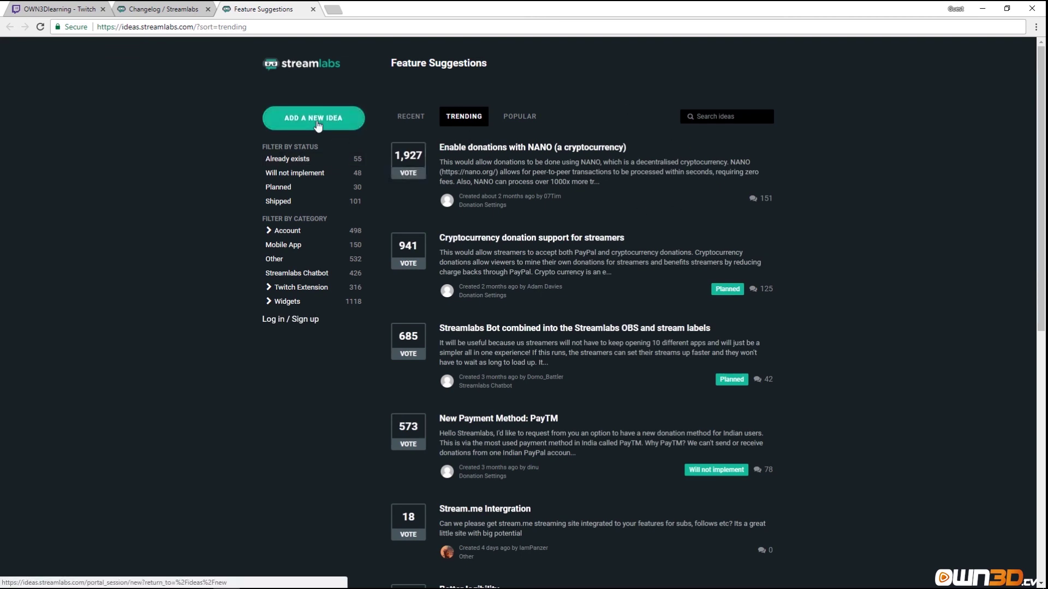
pyautogui.click(318, 126)
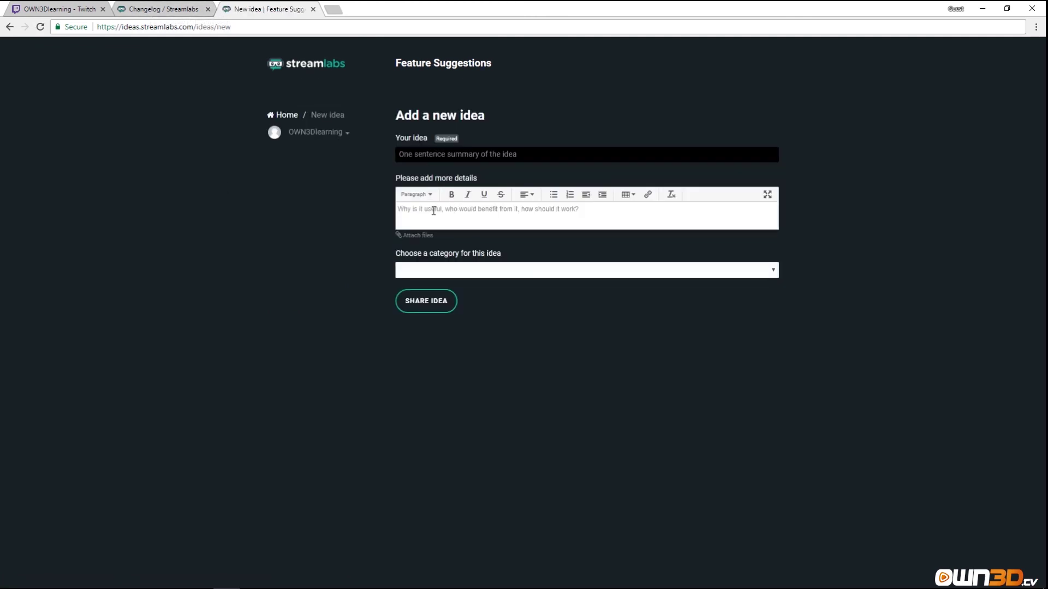
pyautogui.click(181, 10)
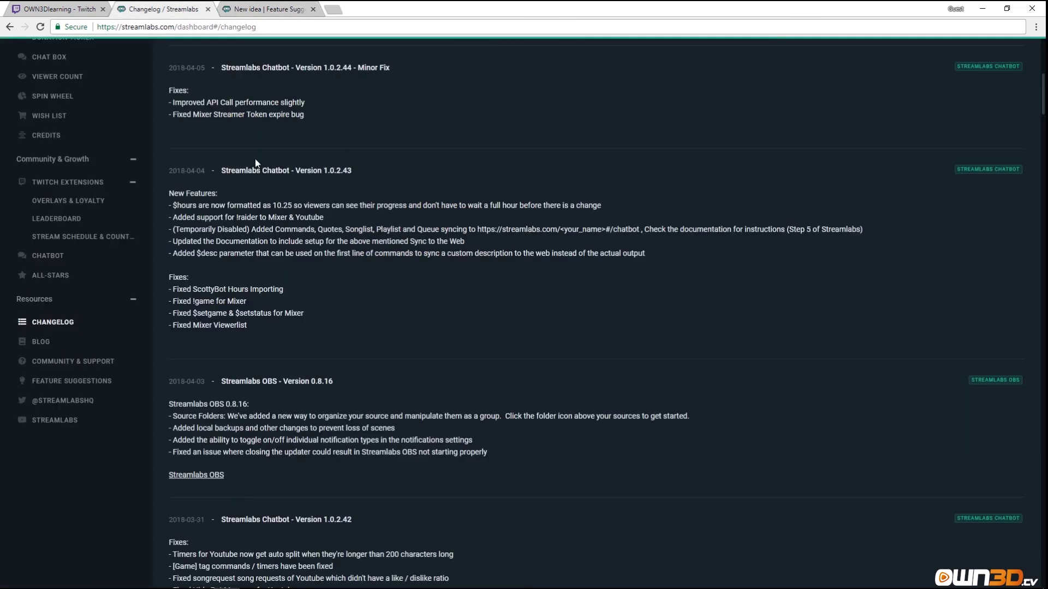
pyautogui.click(76, 401)
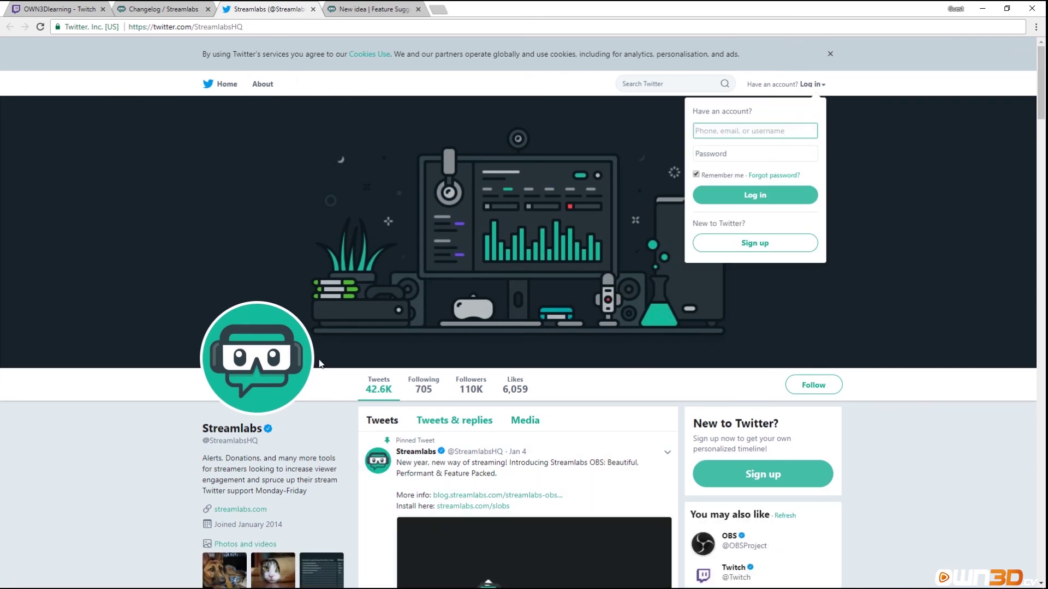
pyautogui.scroll(-9, 475, 437)
pyautogui.scroll(9, 475, 433)
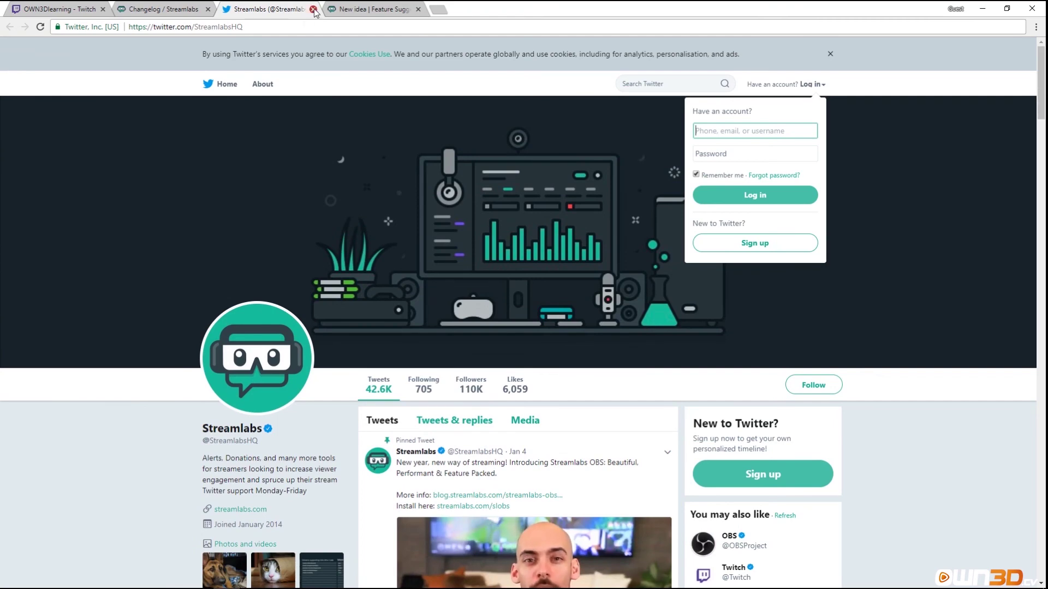
pyautogui.click(312, 9)
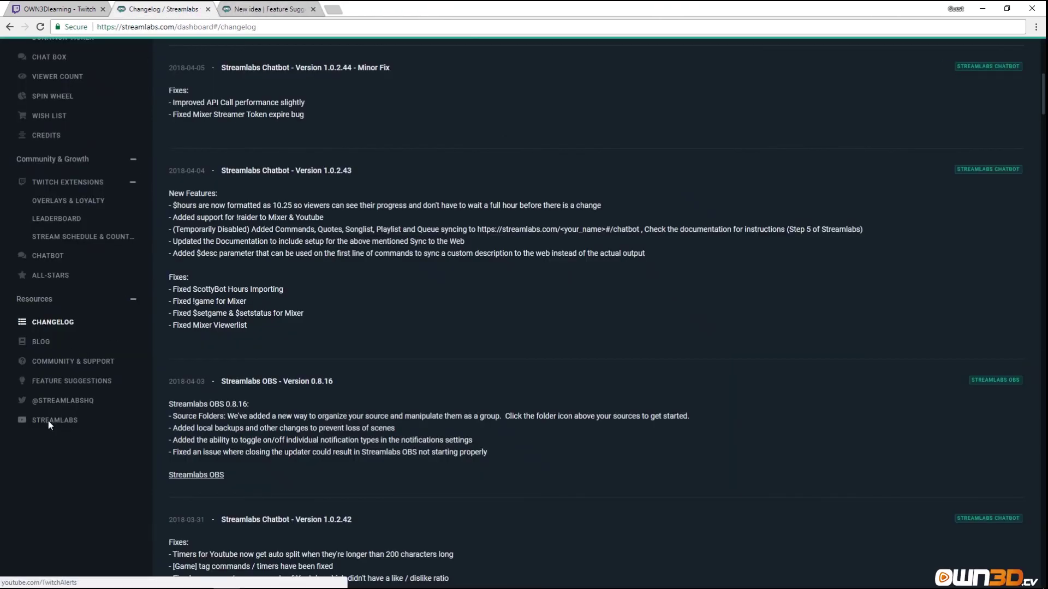
pyautogui.click(49, 420)
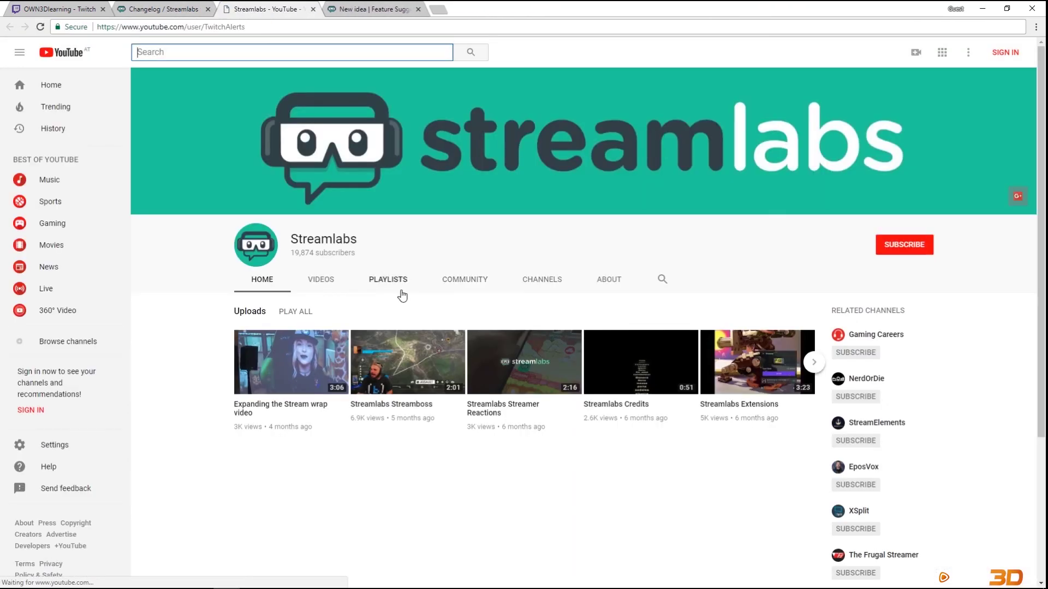
pyautogui.click(322, 280)
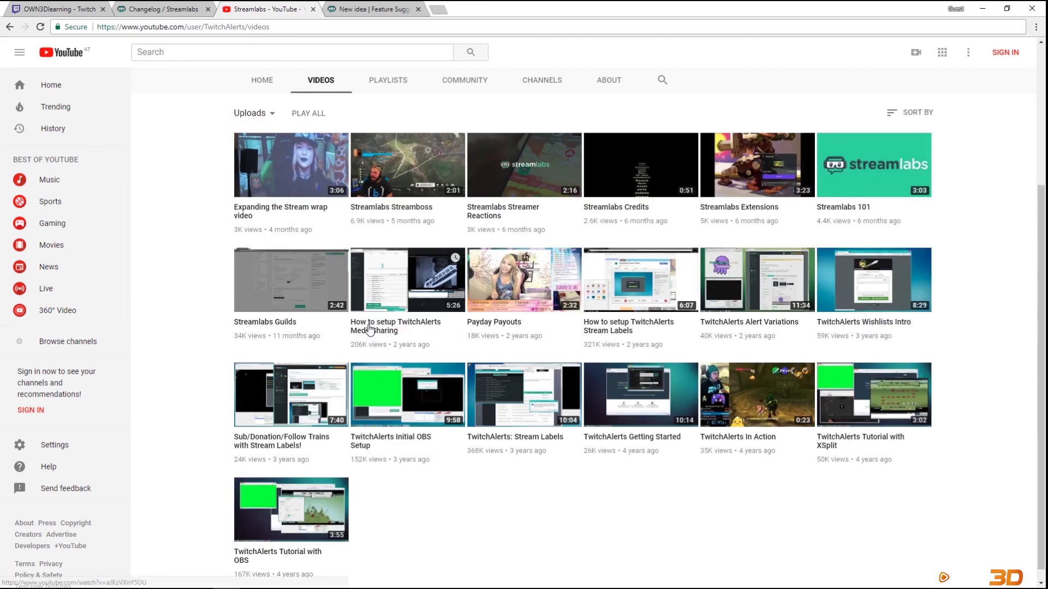